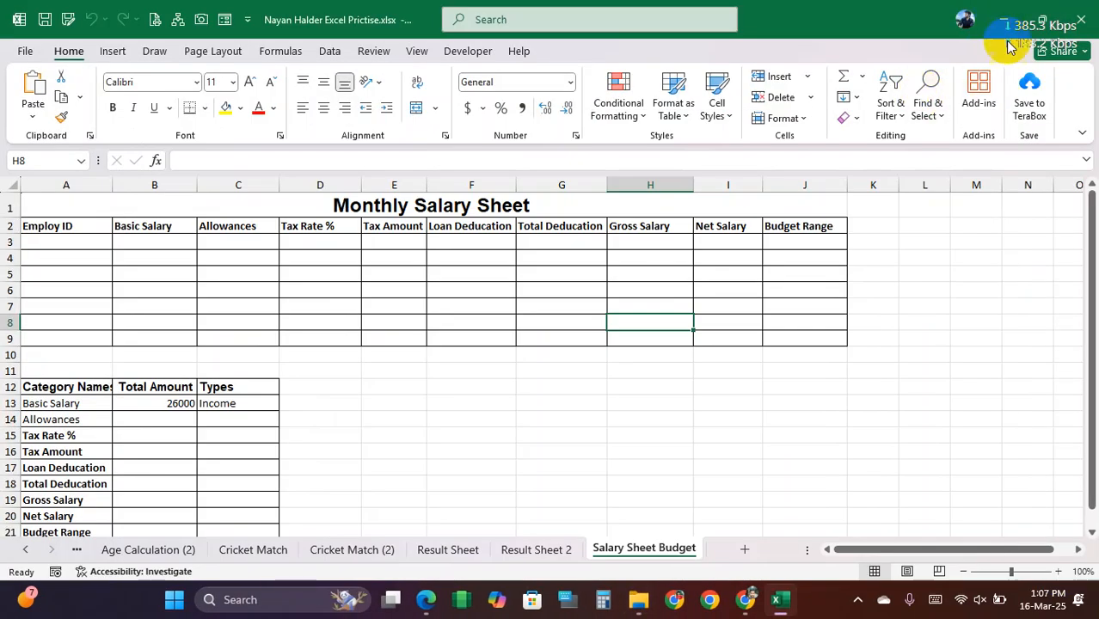
Step: Switch from the file folder to the Excel practice workbook, maximize it, and go to the Wages Sheet (2) worksheet and its wage table
click(1003, 19)
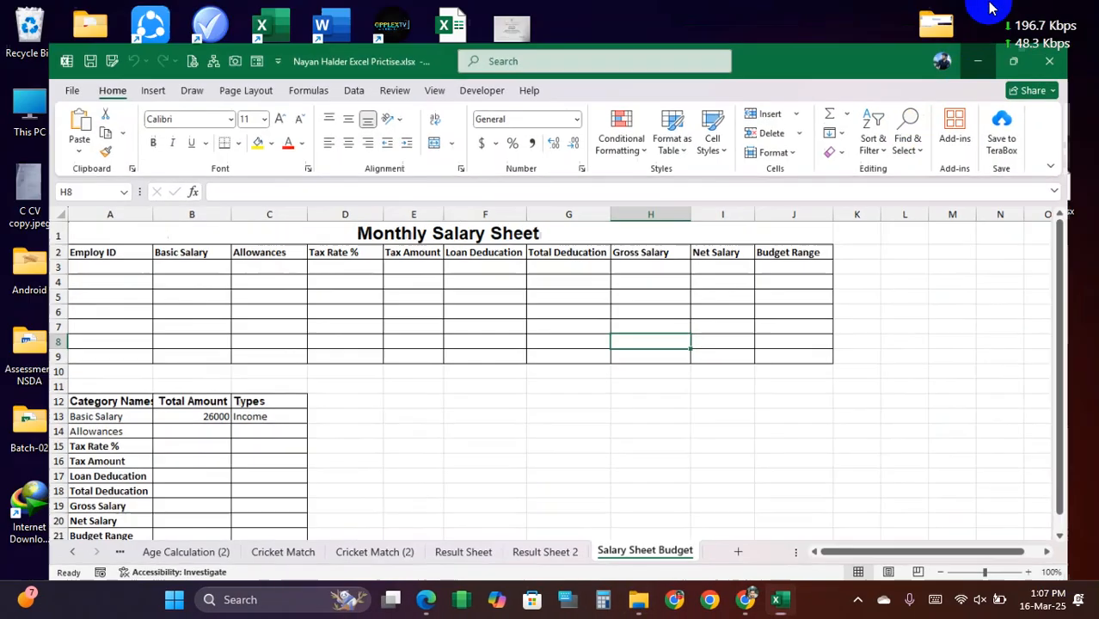
click(788, 607)
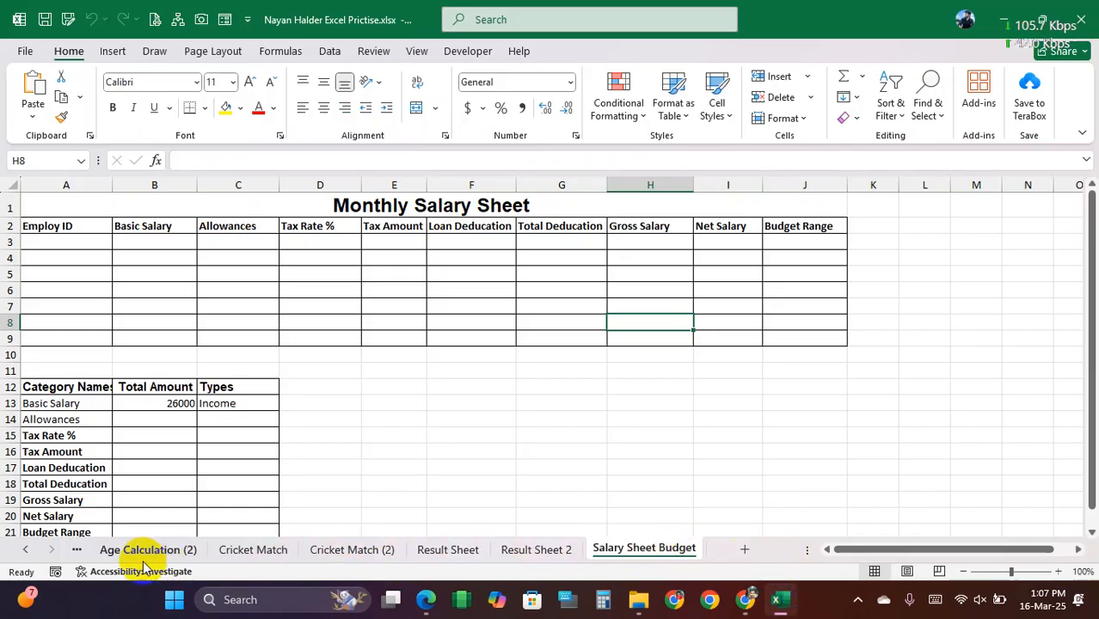
right_click(48, 557)
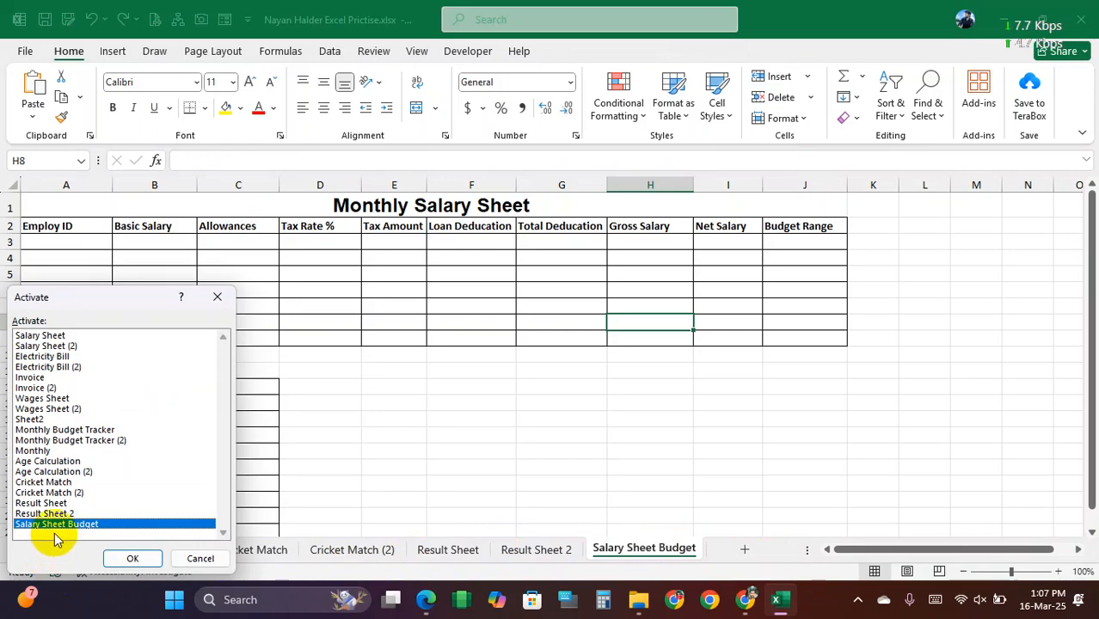
double_click(52, 409)
ctrl+scroll(630, 403, up, 1)
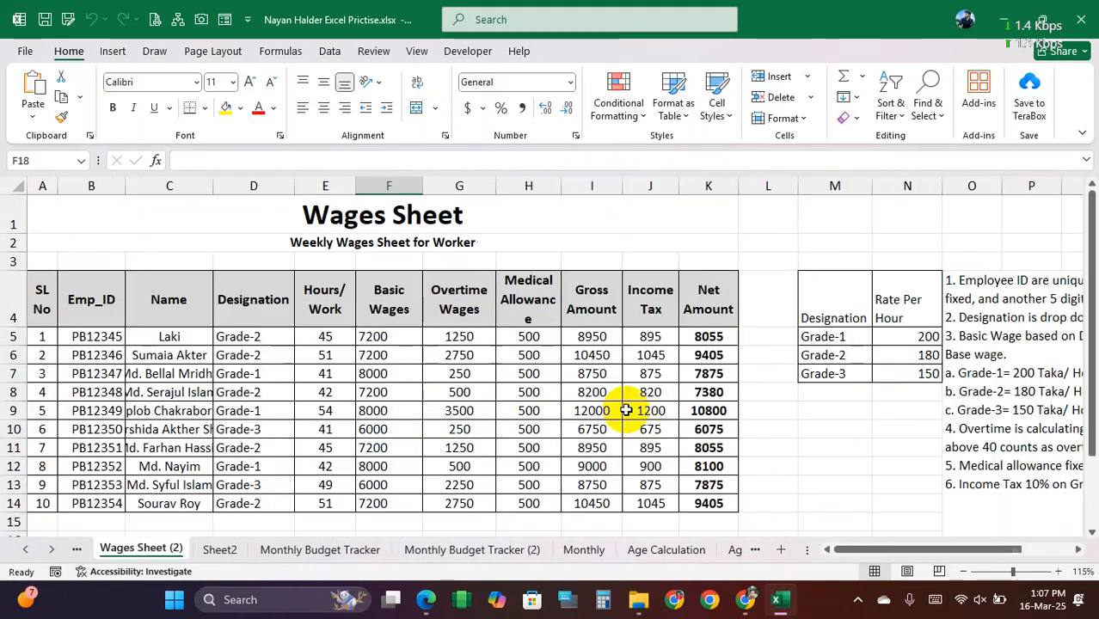
drag(49, 294, 707, 487)
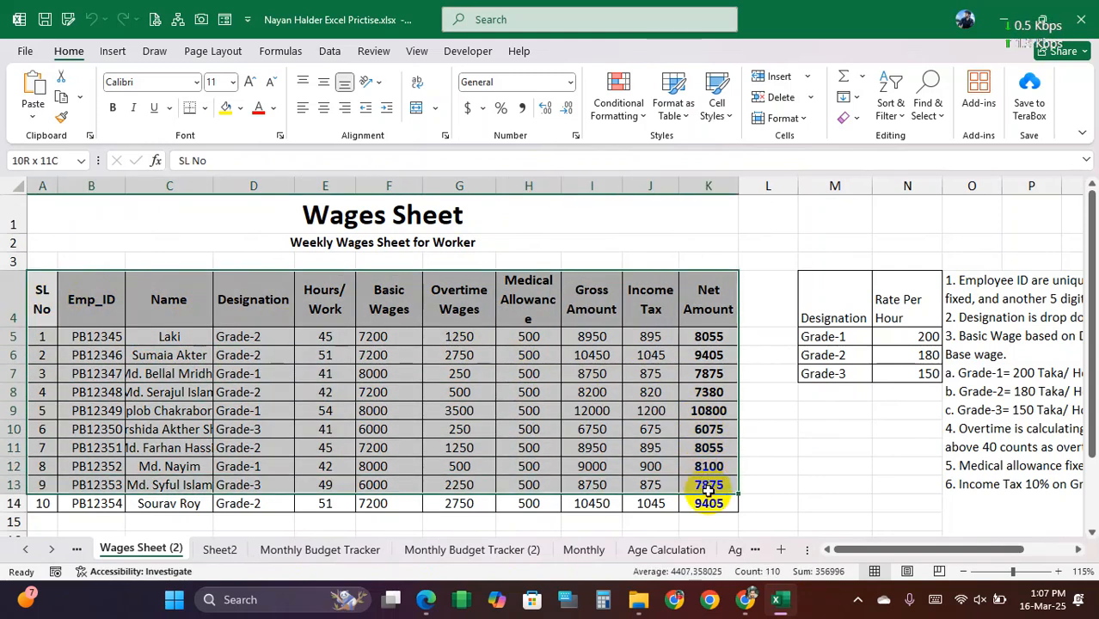
Step: Shorten the Income Tax column header in J4 to IT
click(650, 299)
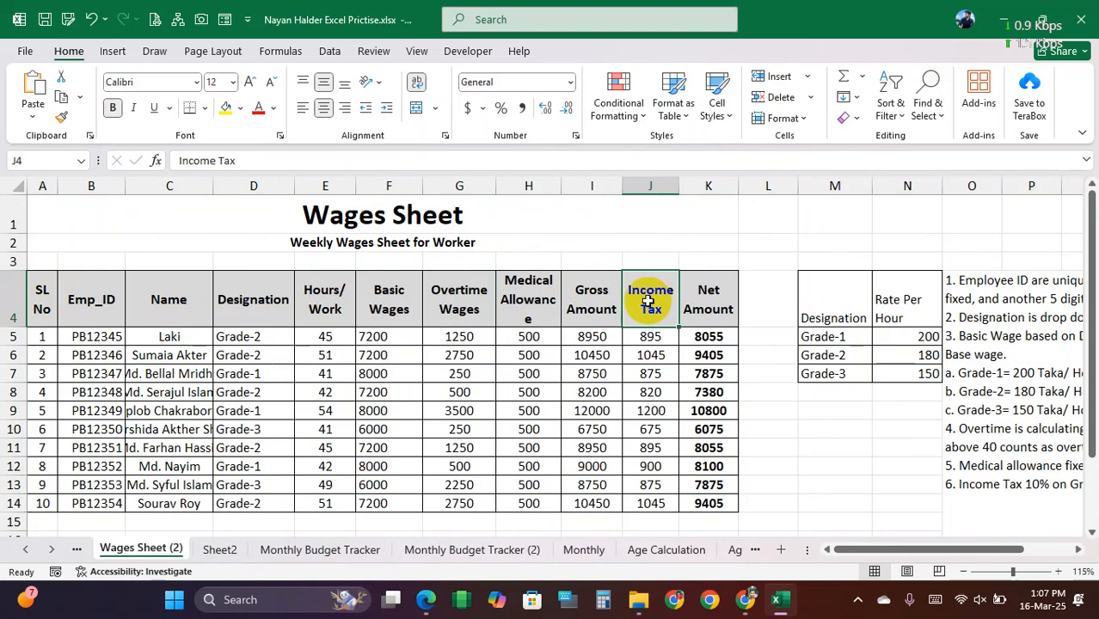
double_click(636, 296)
drag(636, 294, 676, 296)
text(I)
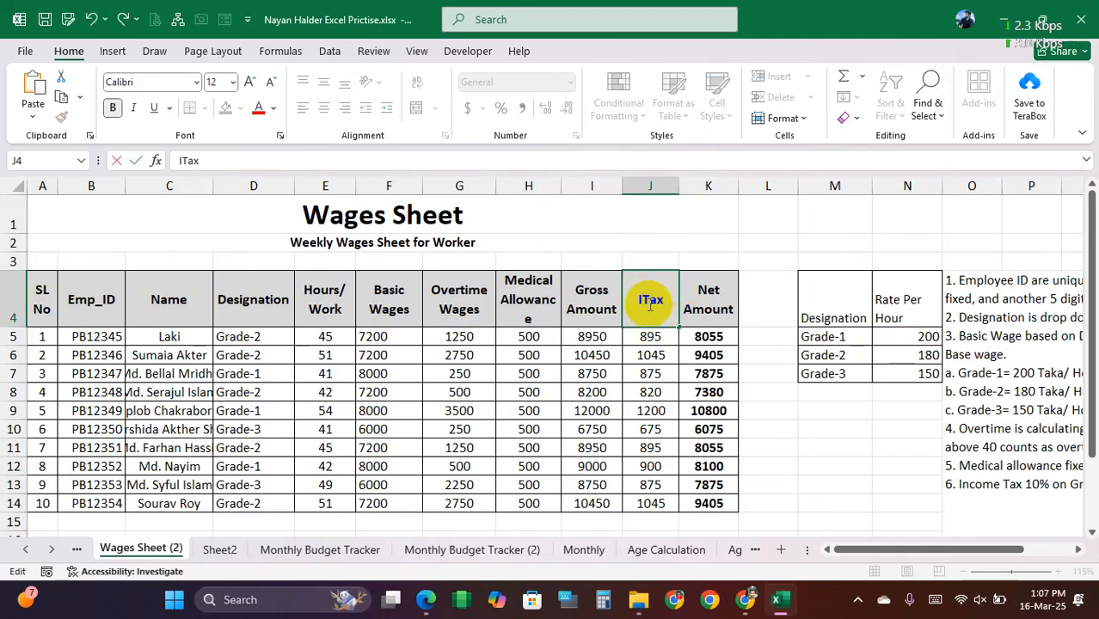
key(BackSpace)
key(BackSpace)
click(645, 353)
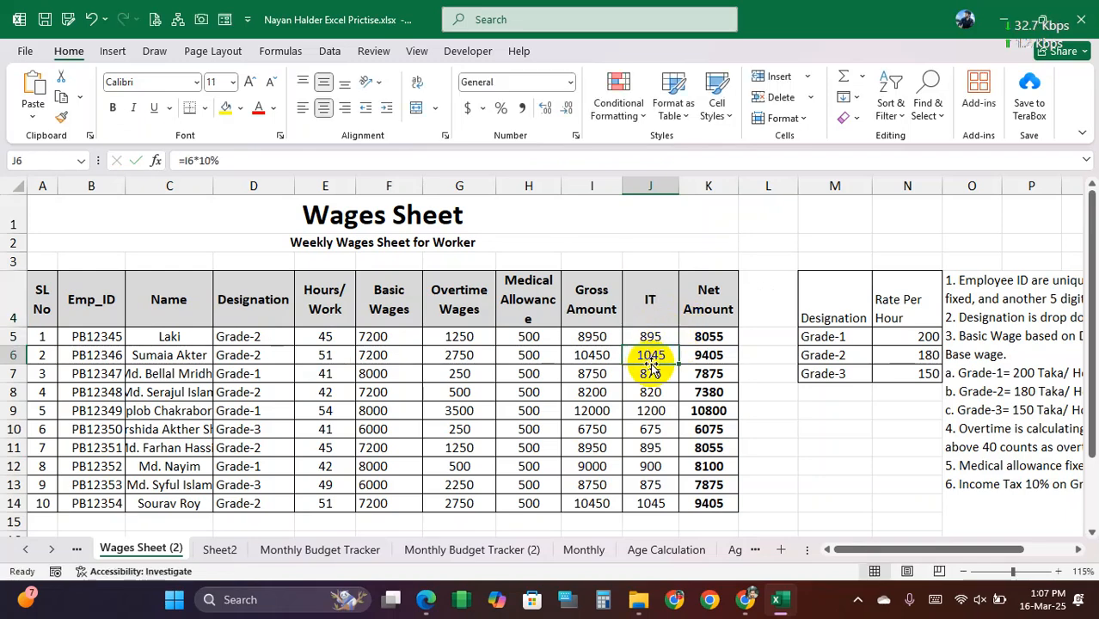
Step: Review the IT, Basic Wages, Overtime Wages, Emp_ID, Name and Designation columns of the wage table
click(651, 301)
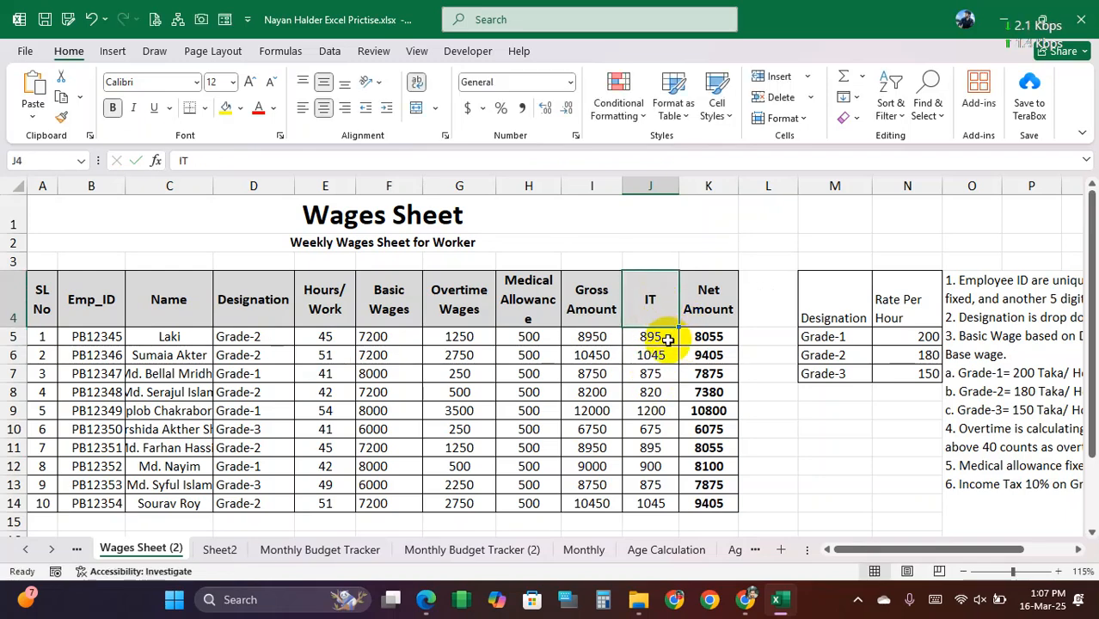
click(655, 337)
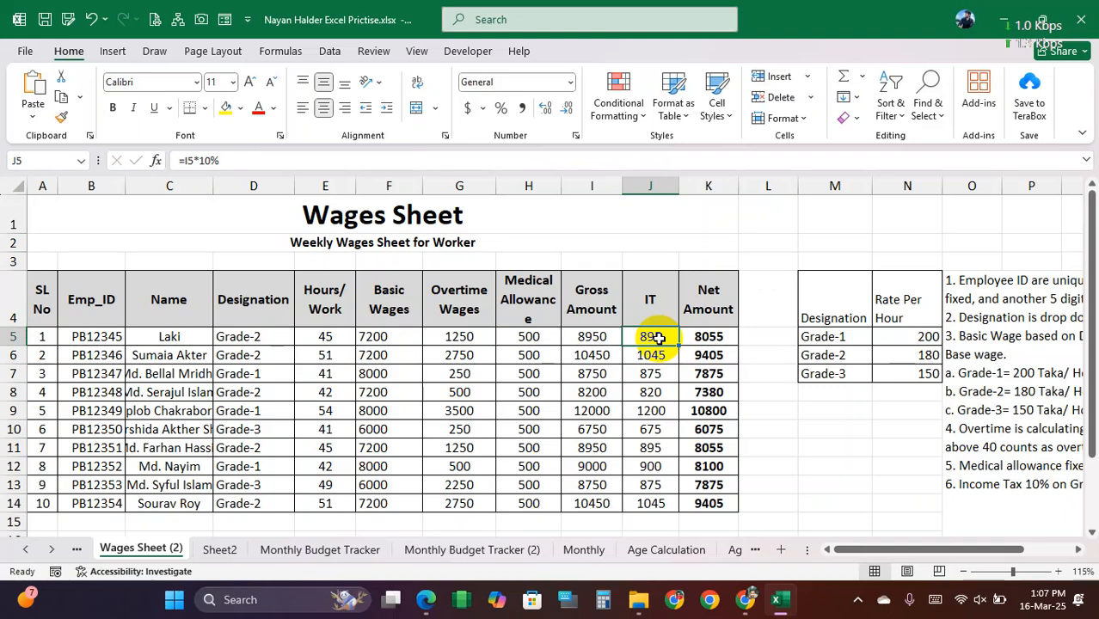
click(654, 305)
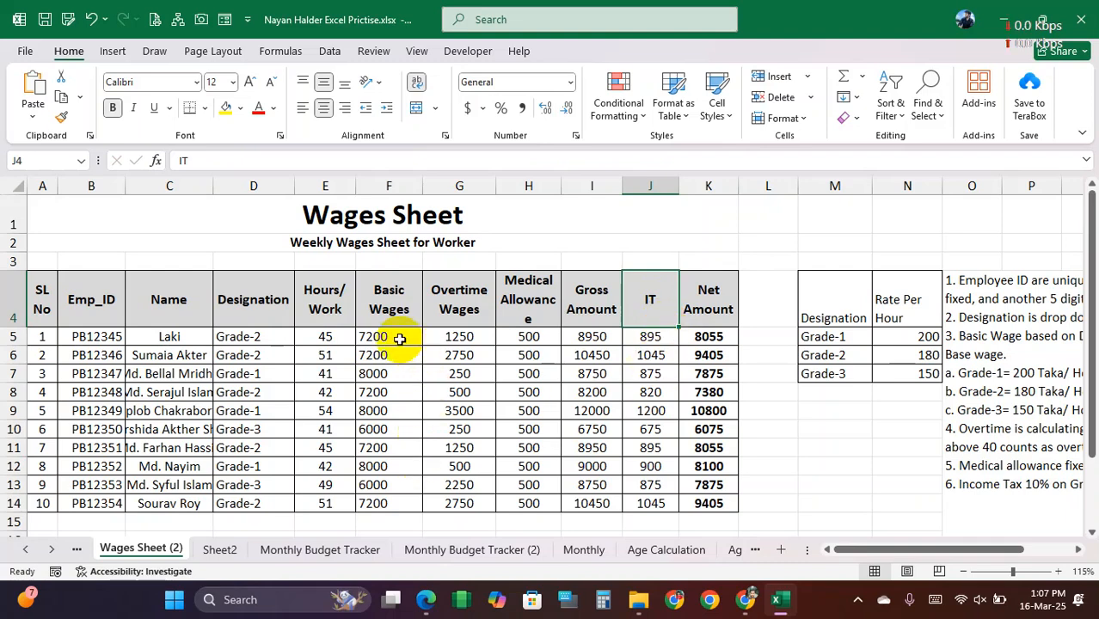
drag(388, 336, 388, 503)
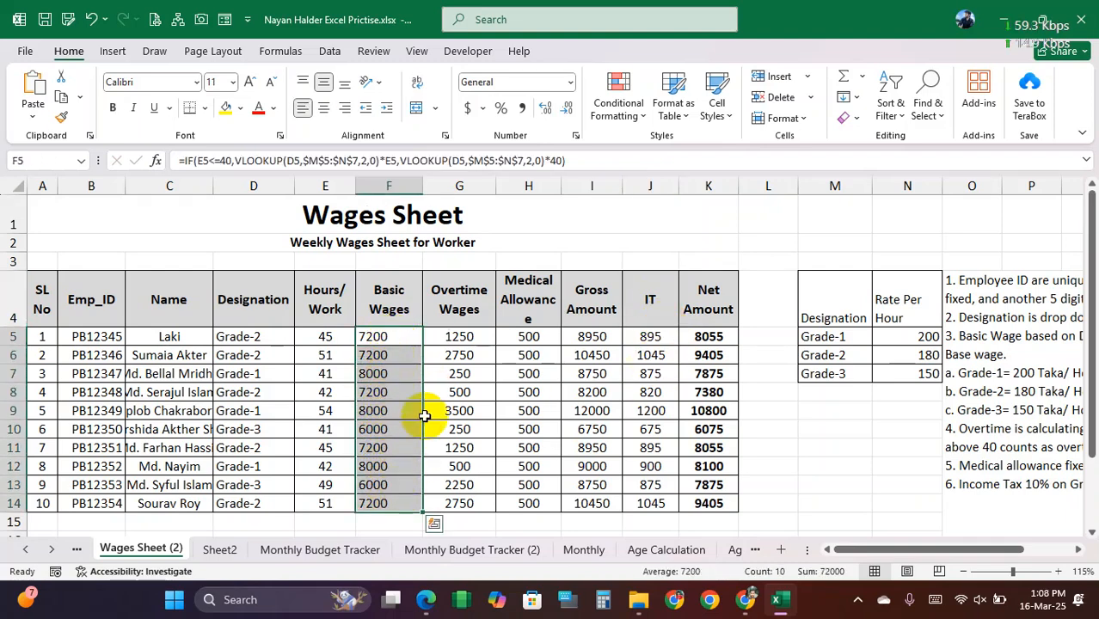
click(444, 342)
drag(404, 344, 459, 498)
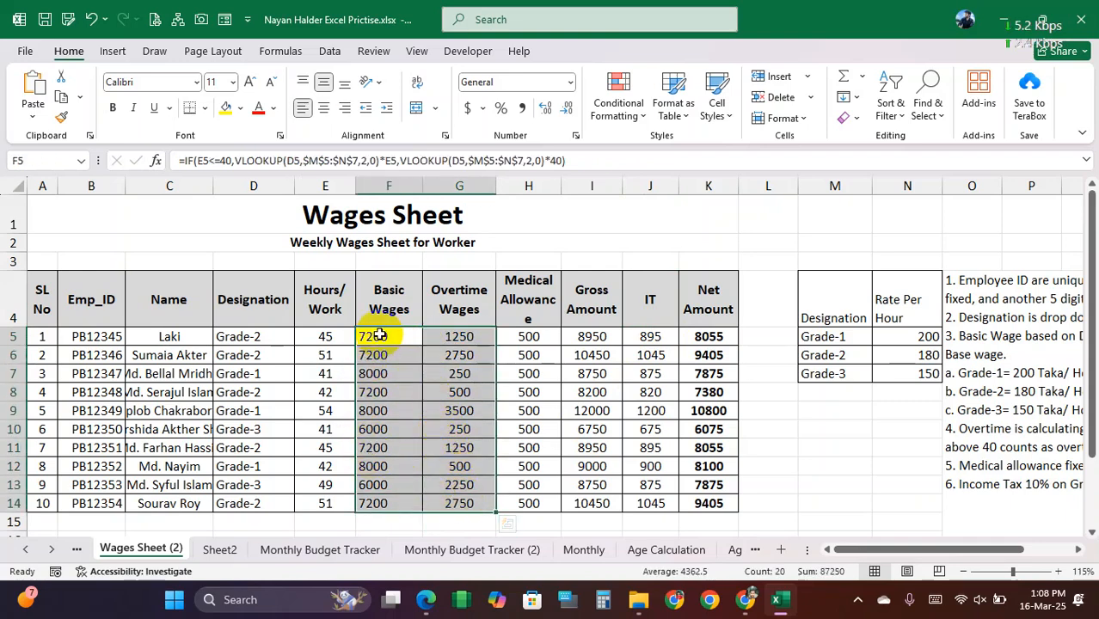
drag(103, 344, 99, 501)
drag(167, 341, 170, 485)
click(174, 338)
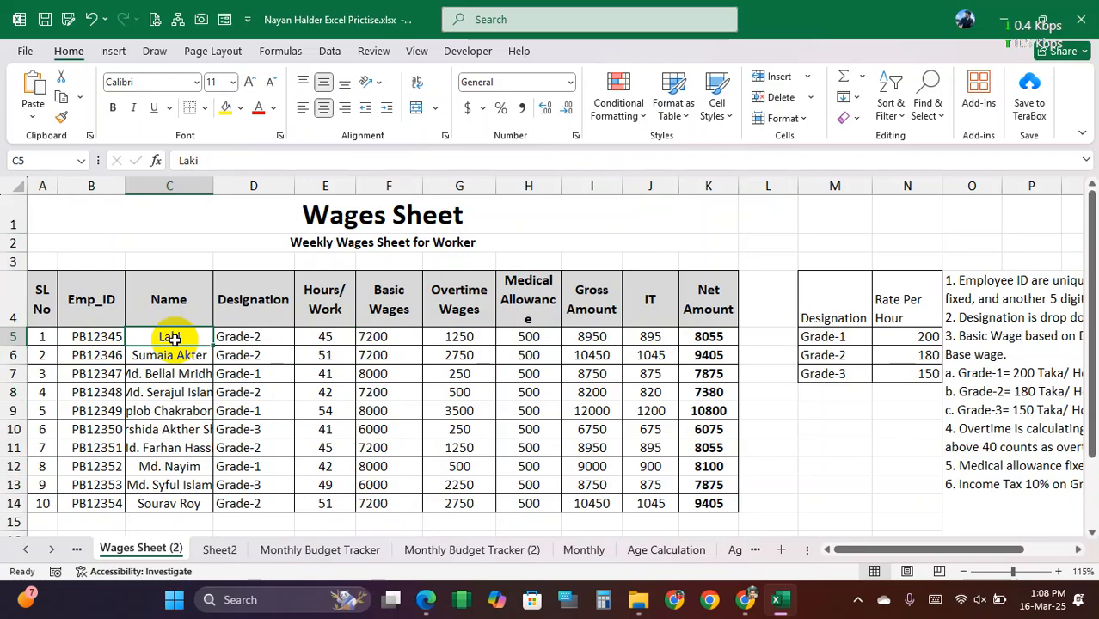
drag(255, 339, 247, 505)
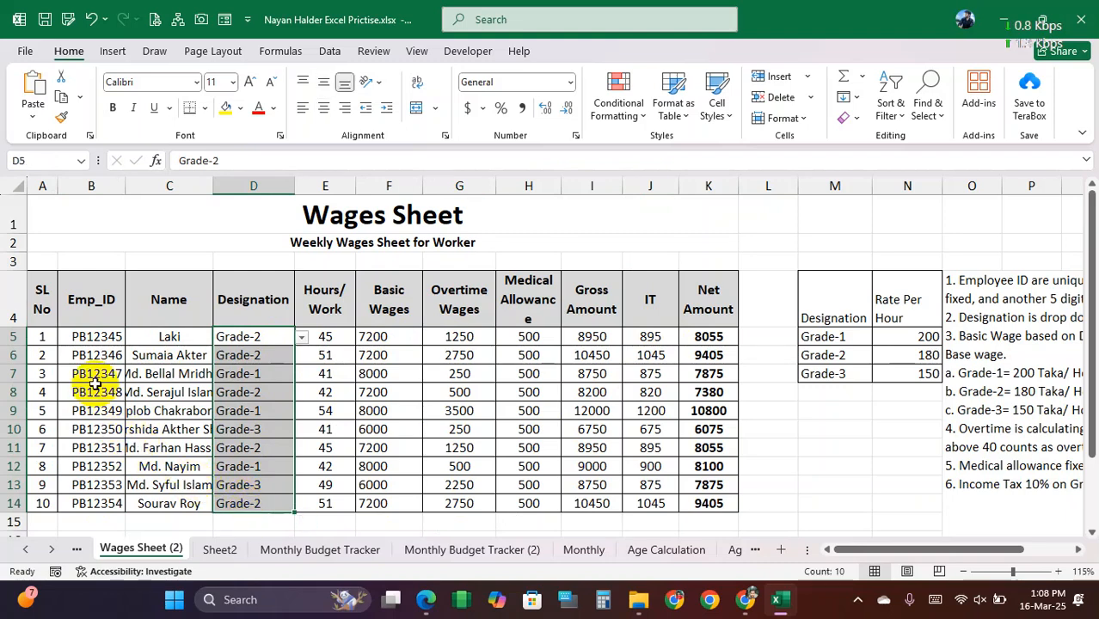
drag(86, 336, 94, 505)
drag(254, 339, 260, 503)
click(386, 345)
drag(386, 345, 392, 501)
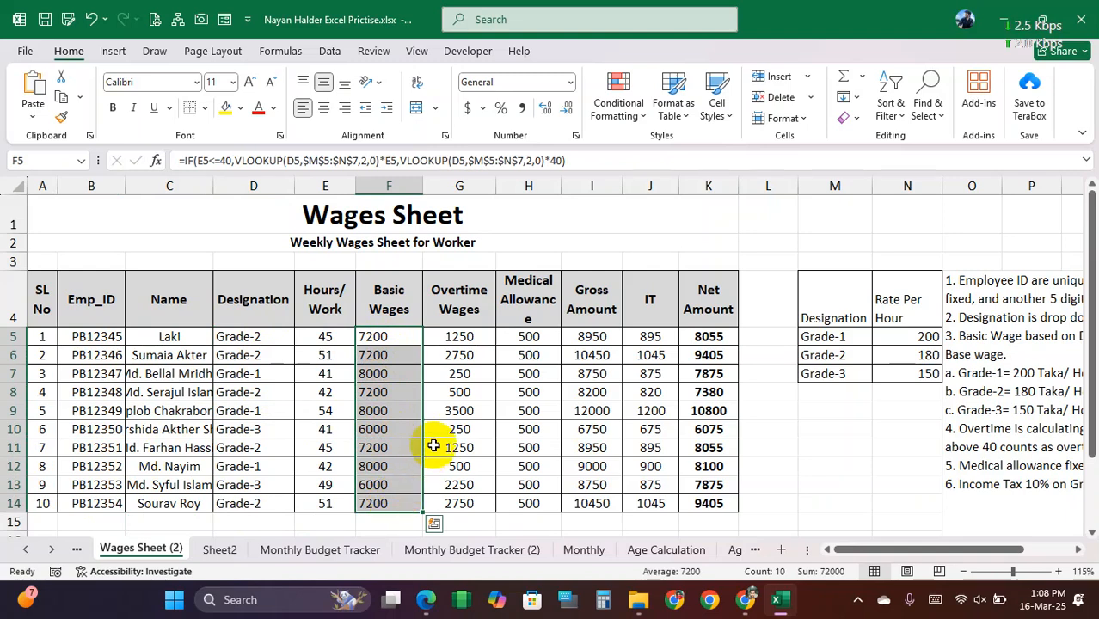
Step: Examine how Gross Amount, IT and Net Amount are calculated in the first rows of the wage table
click(650, 340)
click(707, 338)
click(645, 339)
click(612, 340)
click(650, 343)
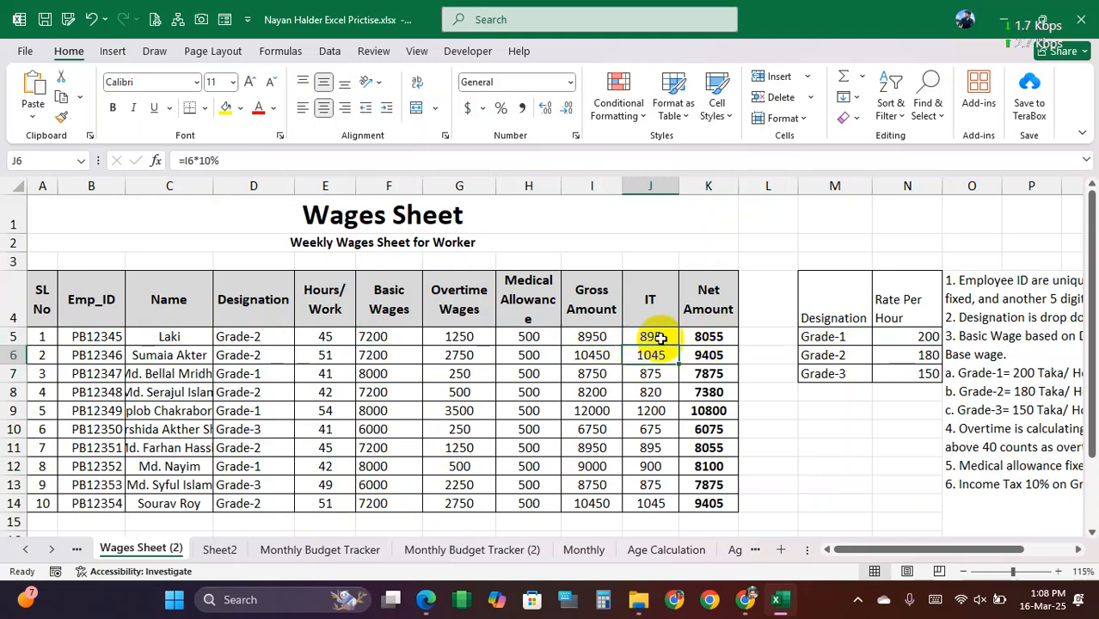
click(701, 335)
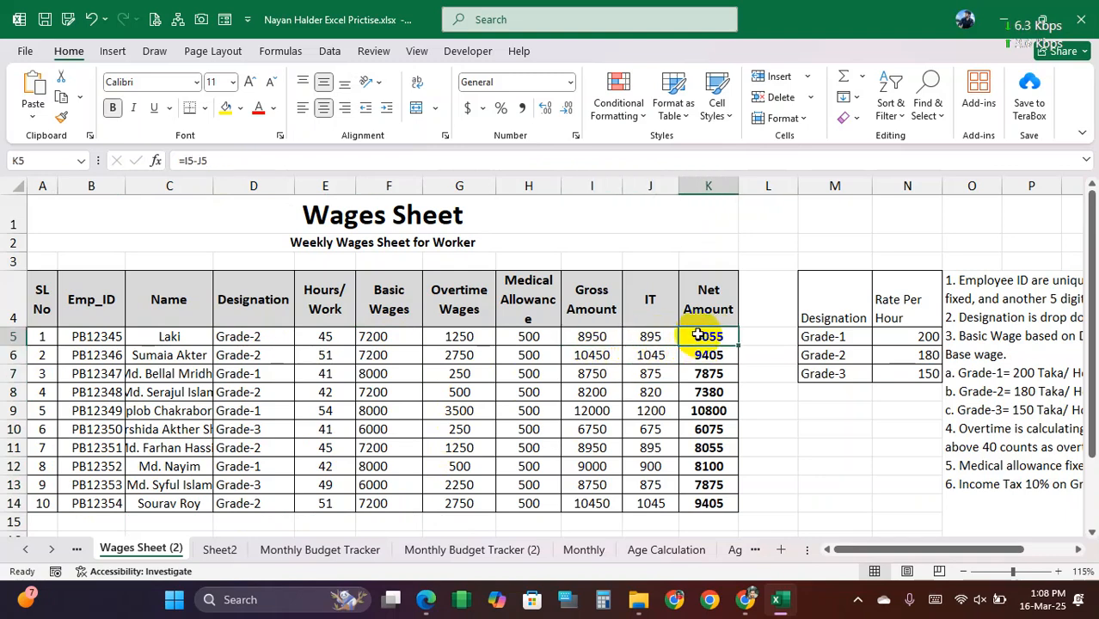
click(640, 337)
click(602, 336)
click(658, 336)
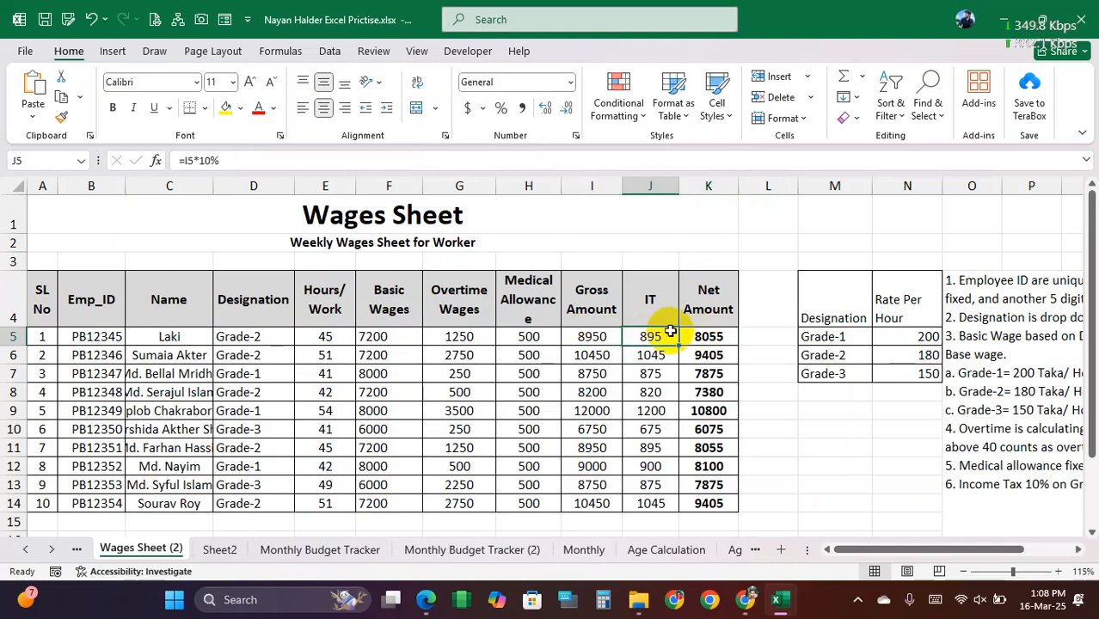
Step: Set the hourly rates in the designation table to 150 for Grade-1, 125 for Grade-2 and 100 for Grade-3
click(852, 337)
drag(852, 337, 895, 374)
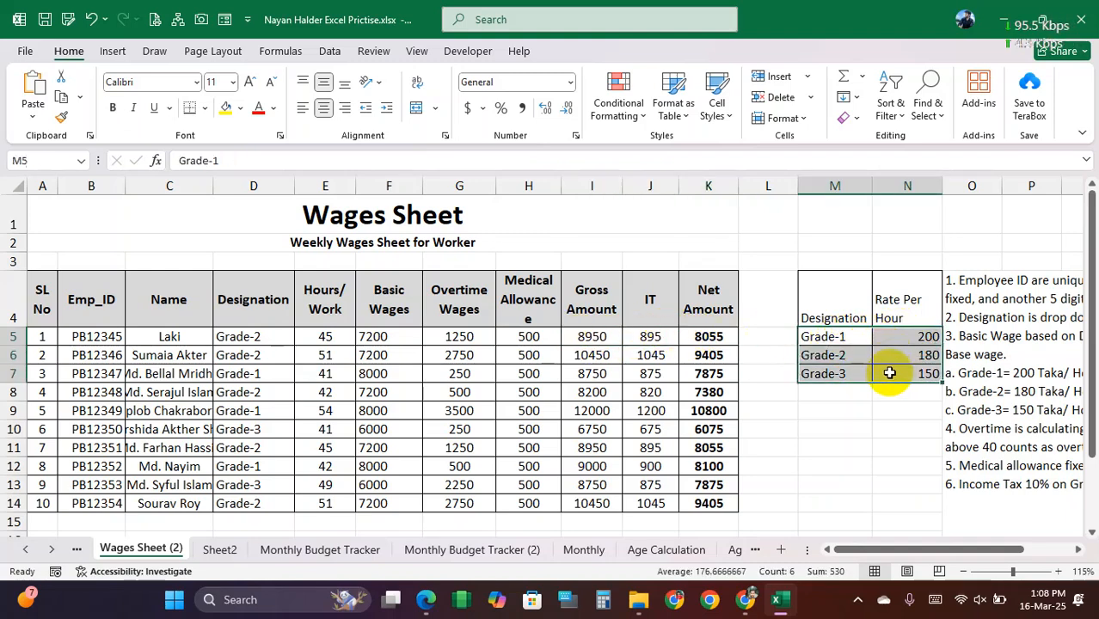
drag(849, 315, 893, 366)
click(845, 335)
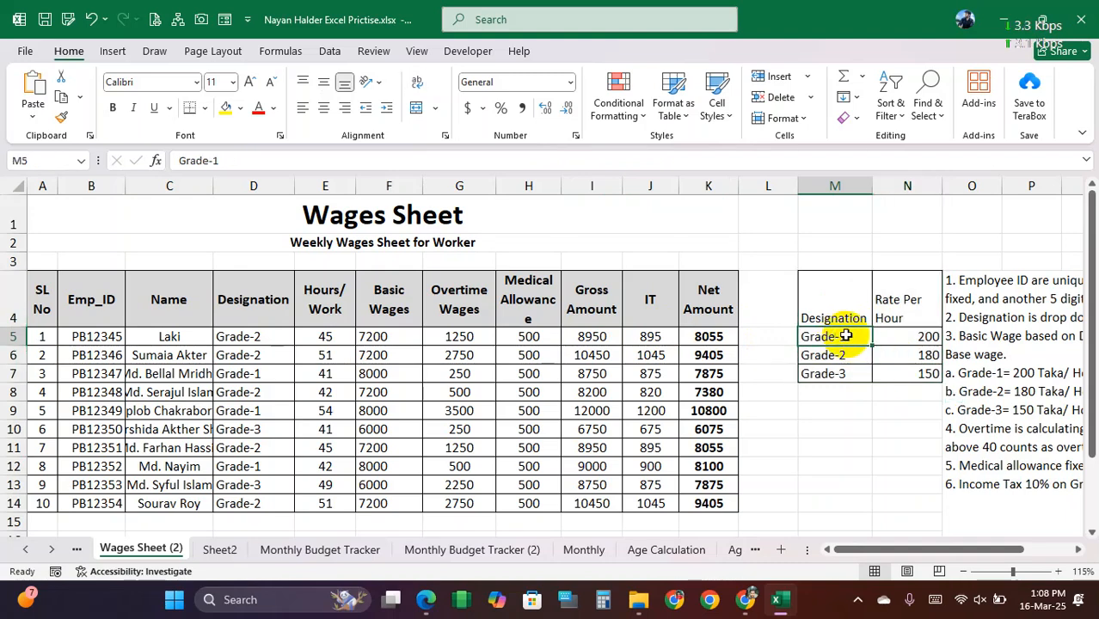
click(909, 337)
text(150)
key(Return)
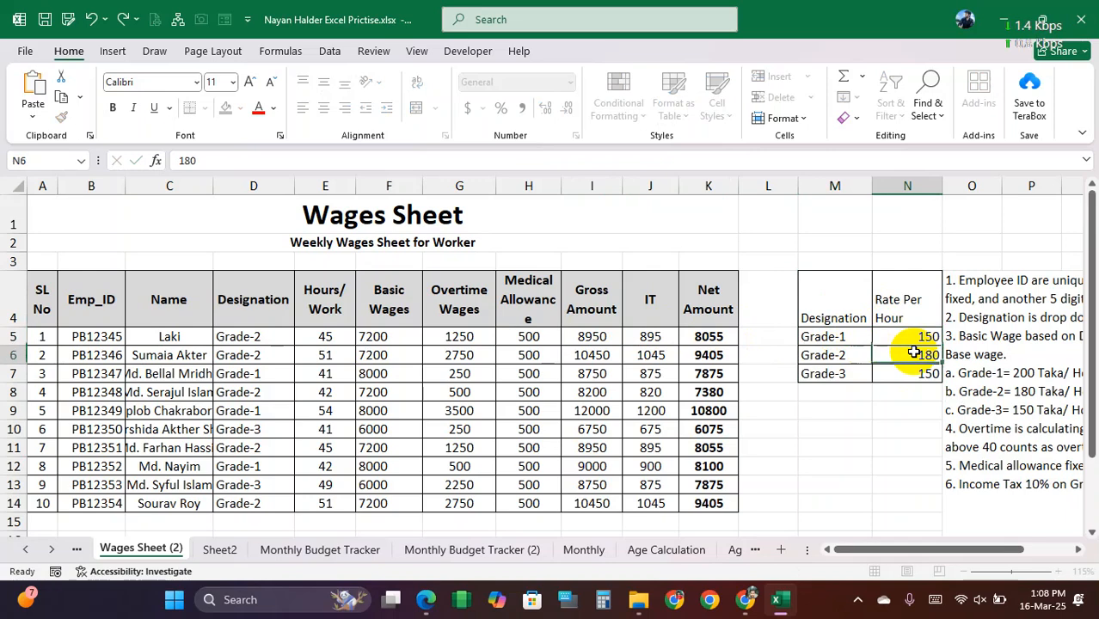
text(125)
key(Return)
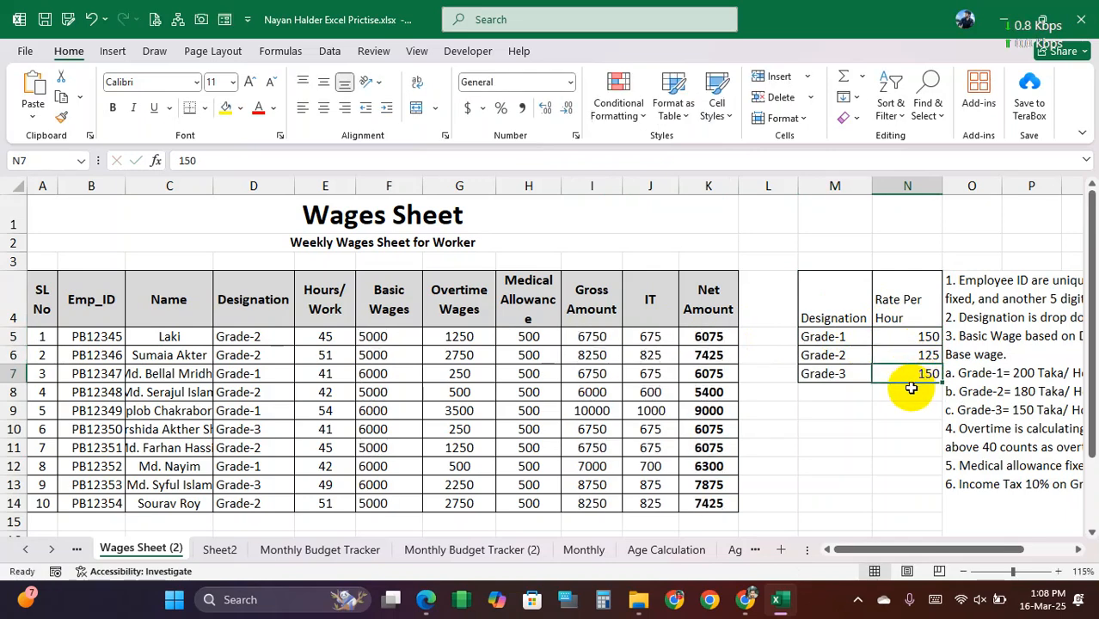
text(1)
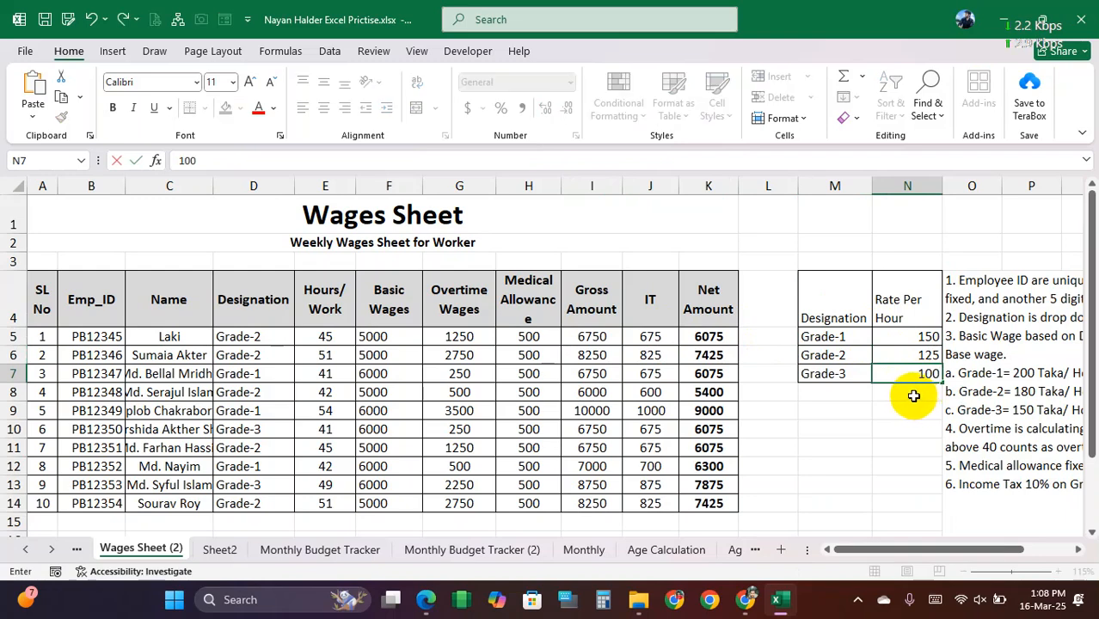
key(Return)
drag(911, 337, 897, 373)
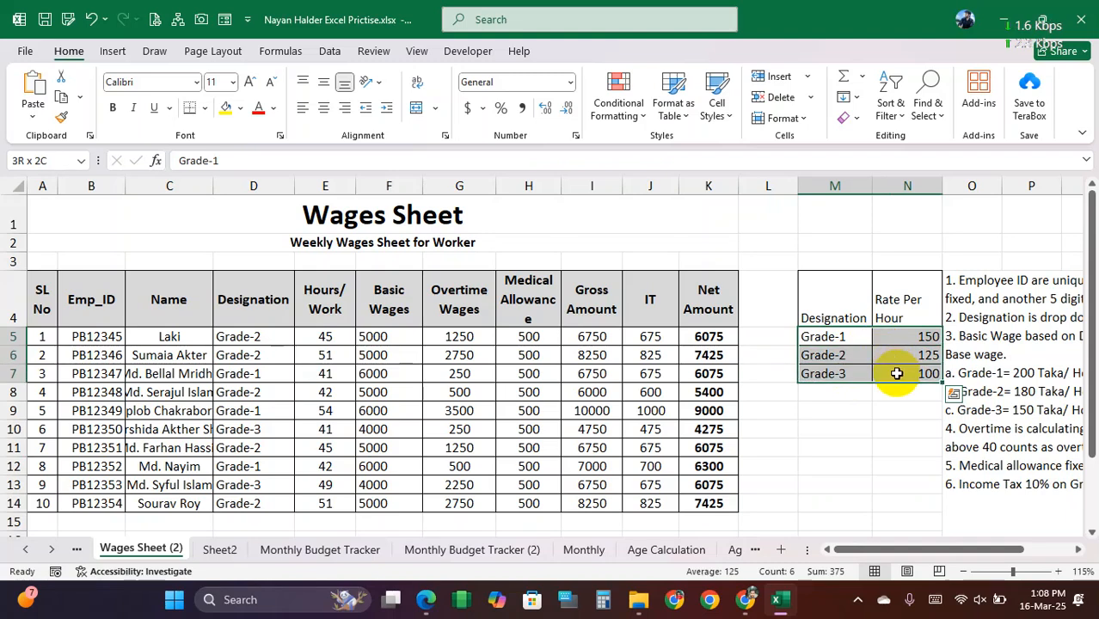
drag(852, 340, 896, 370)
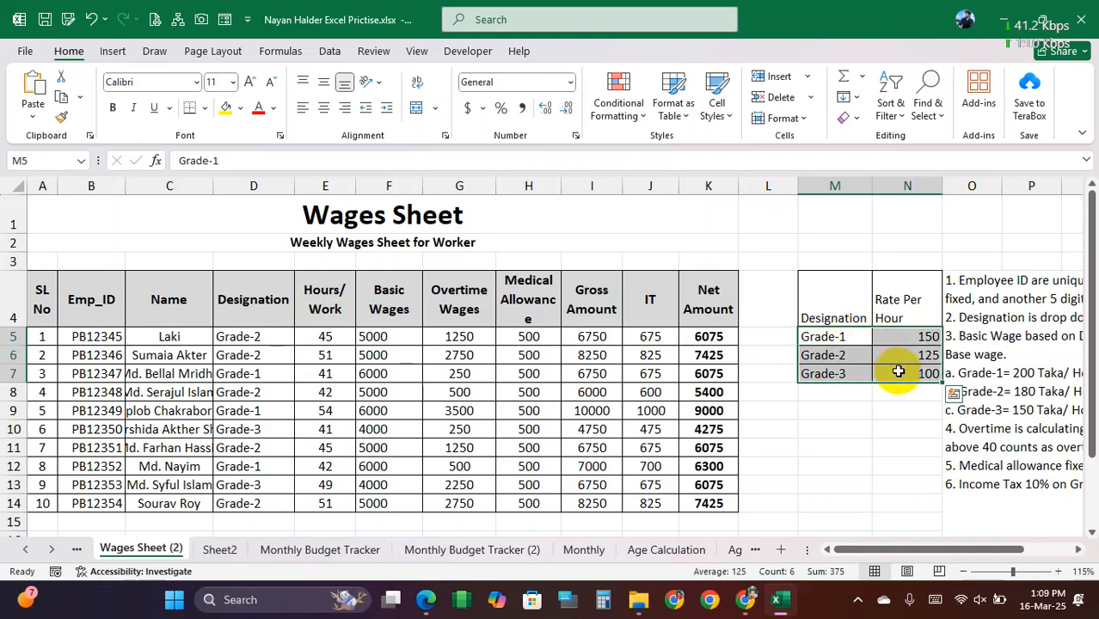
Step: Clear all entries from Basic Wages through Net Amount for the ten workers, cells F5:K14
click(390, 338)
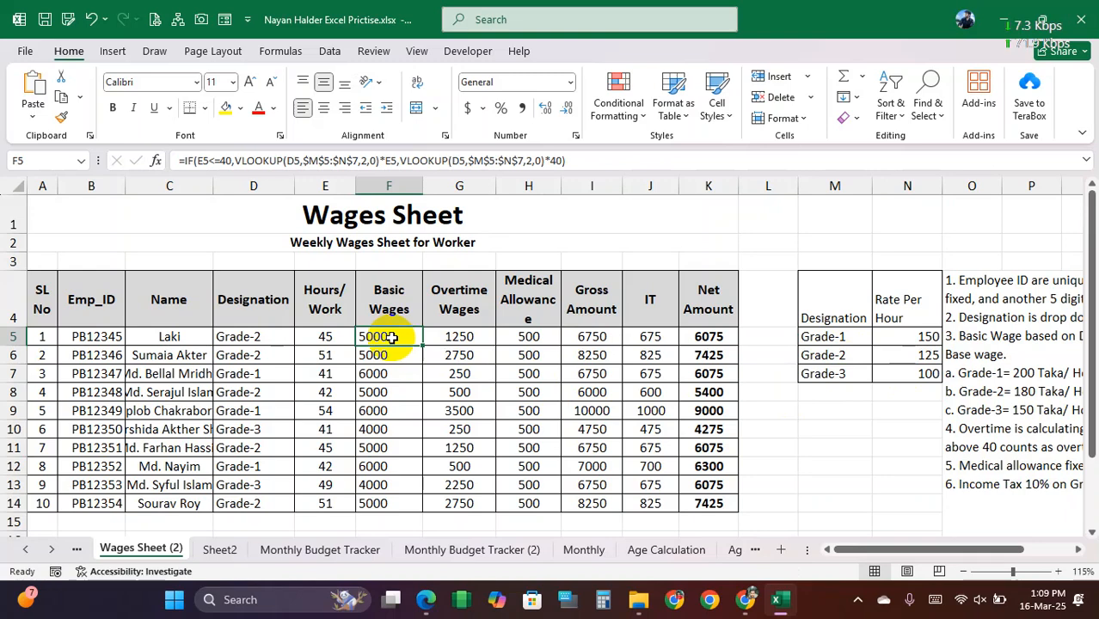
drag(391, 337, 709, 502)
key(Delete)
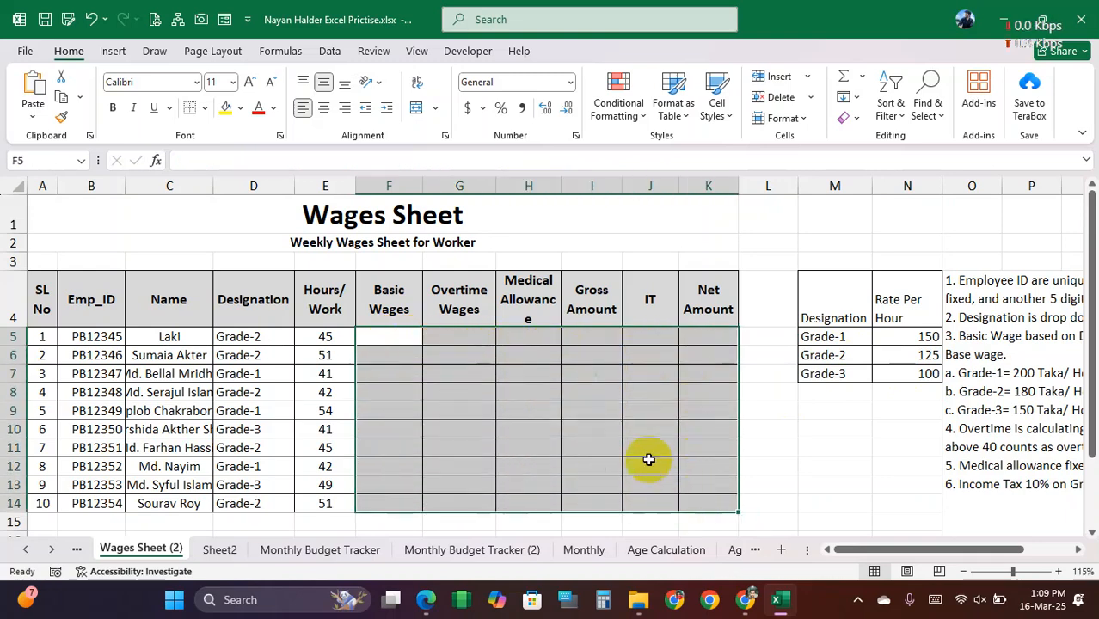
Step: Examine the Hours/Work column and the first worker's designation and hours as inputs for the Basic Wages calculation in F5
click(392, 335)
drag(332, 337, 334, 504)
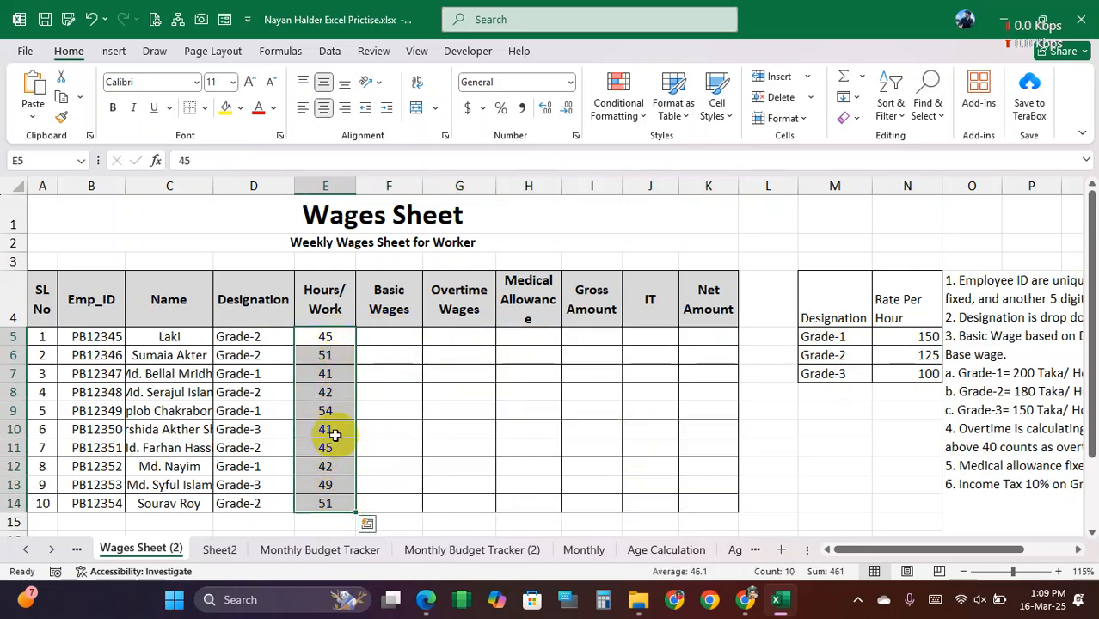
click(336, 342)
click(392, 336)
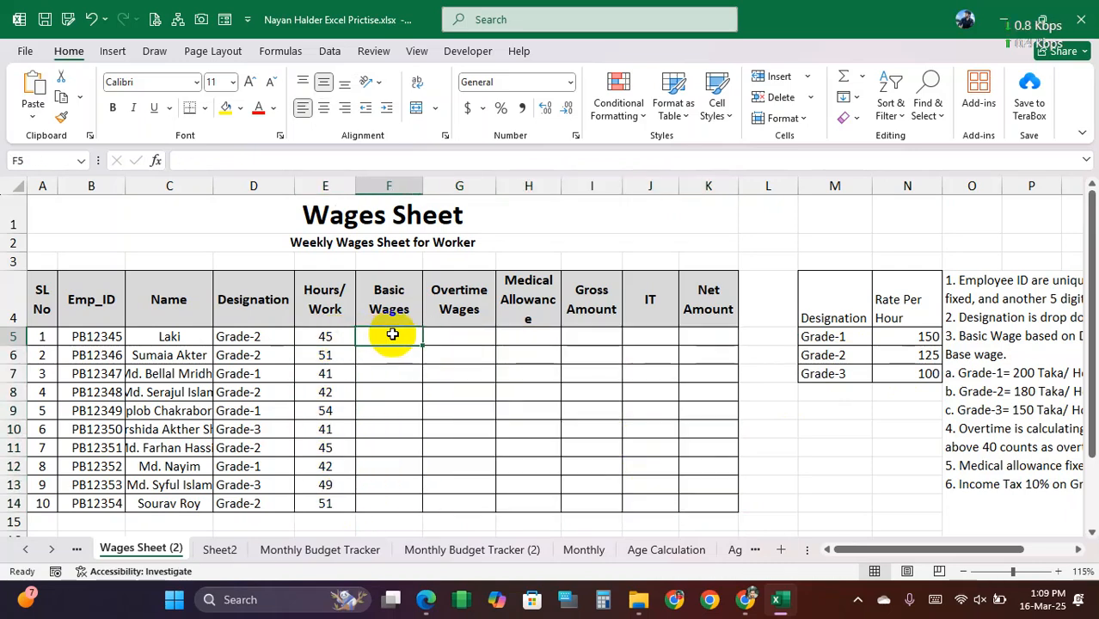
click(330, 337)
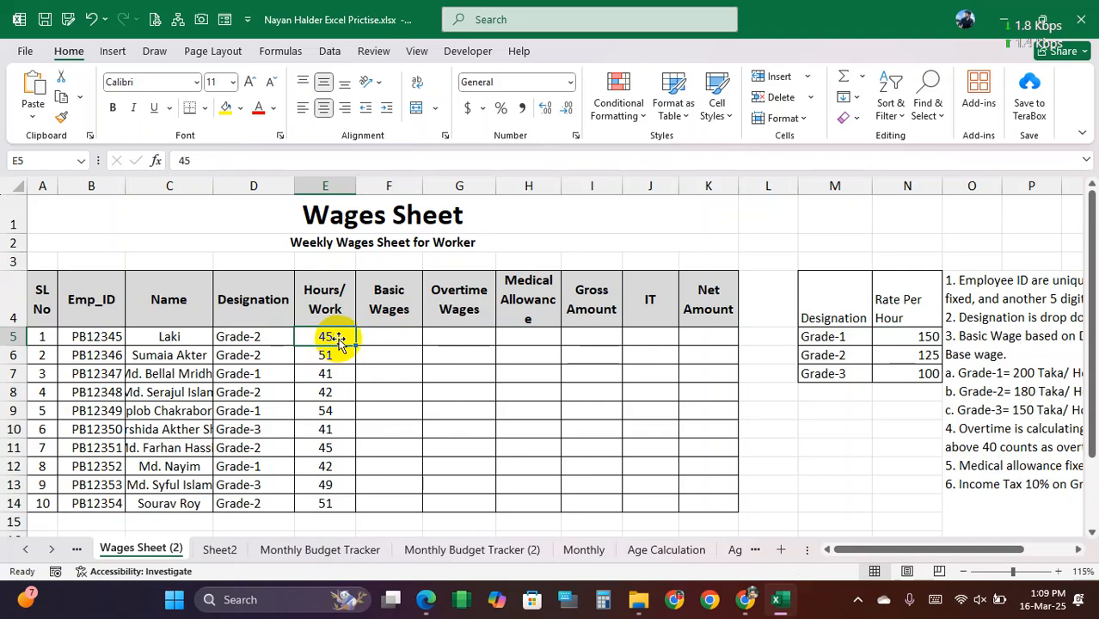
click(388, 336)
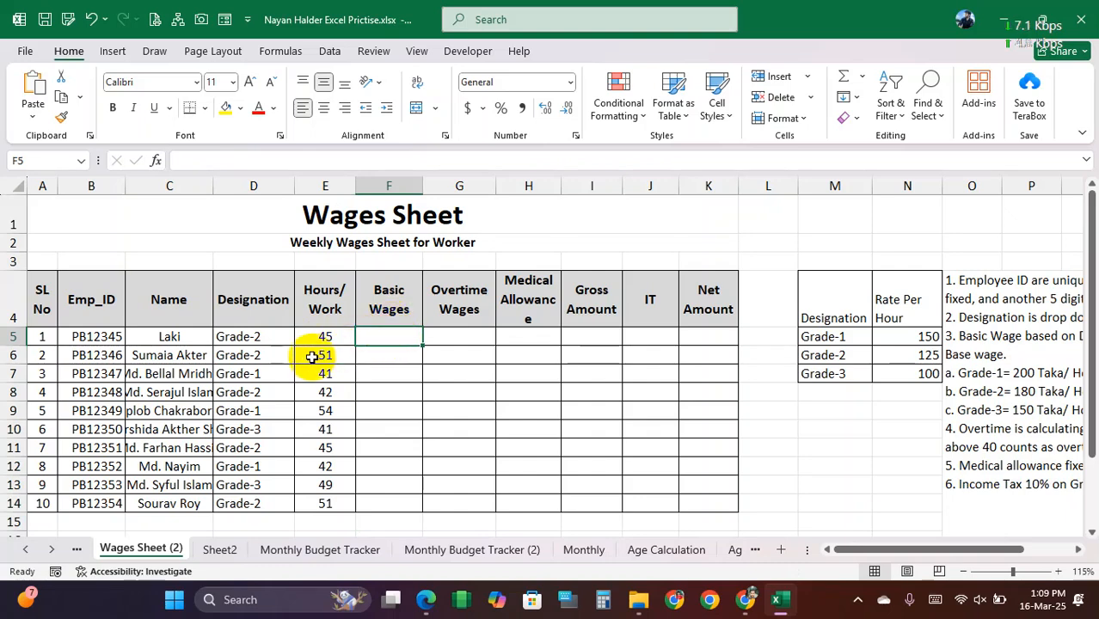
click(240, 334)
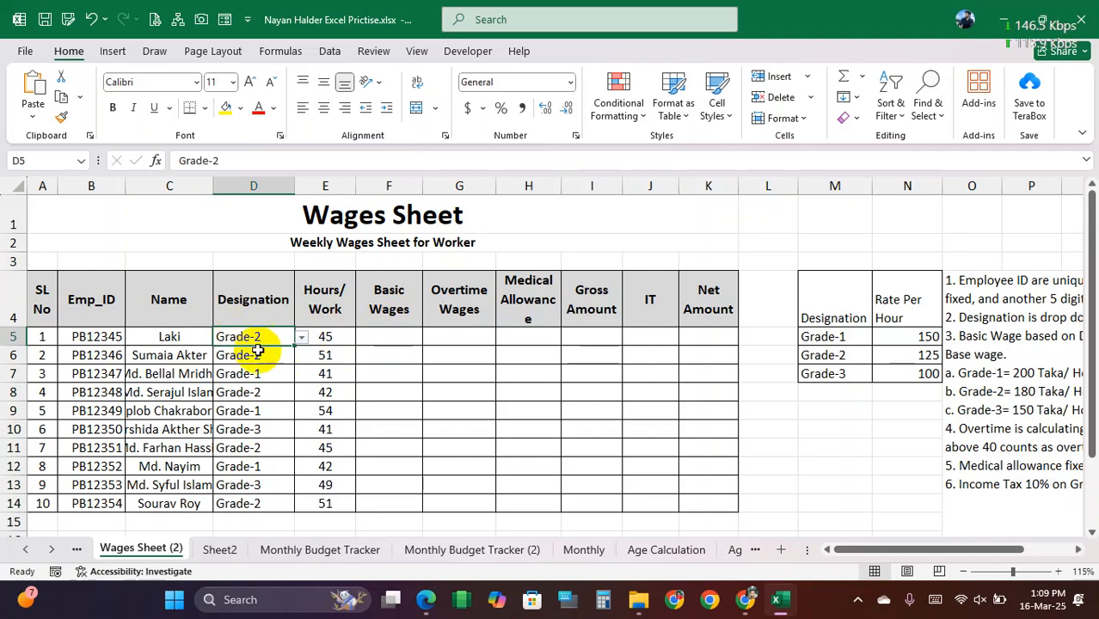
click(331, 336)
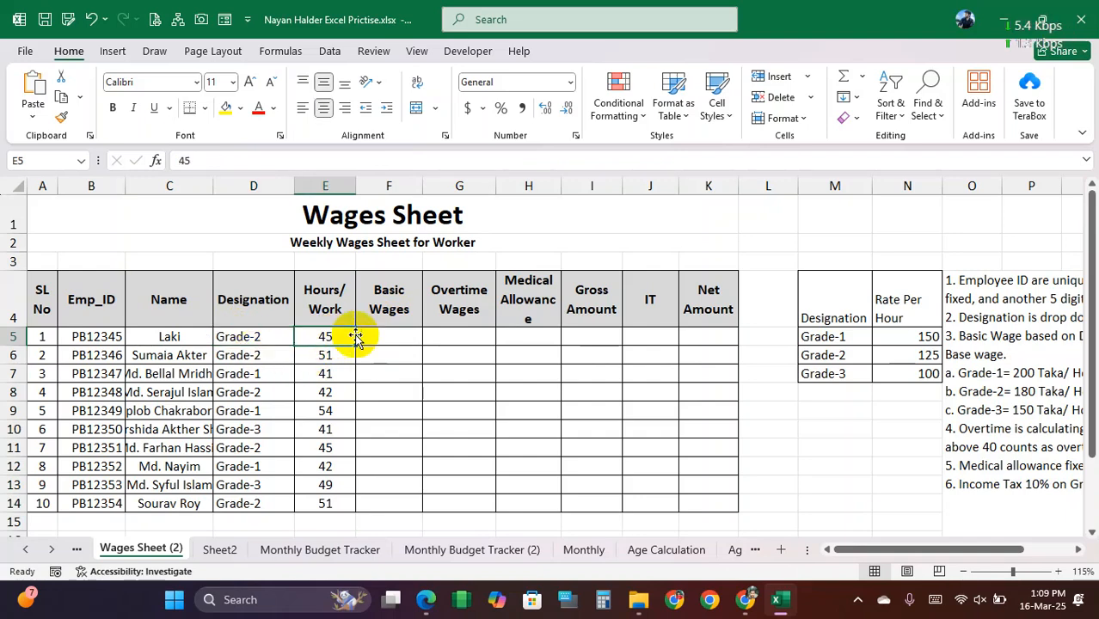
click(394, 336)
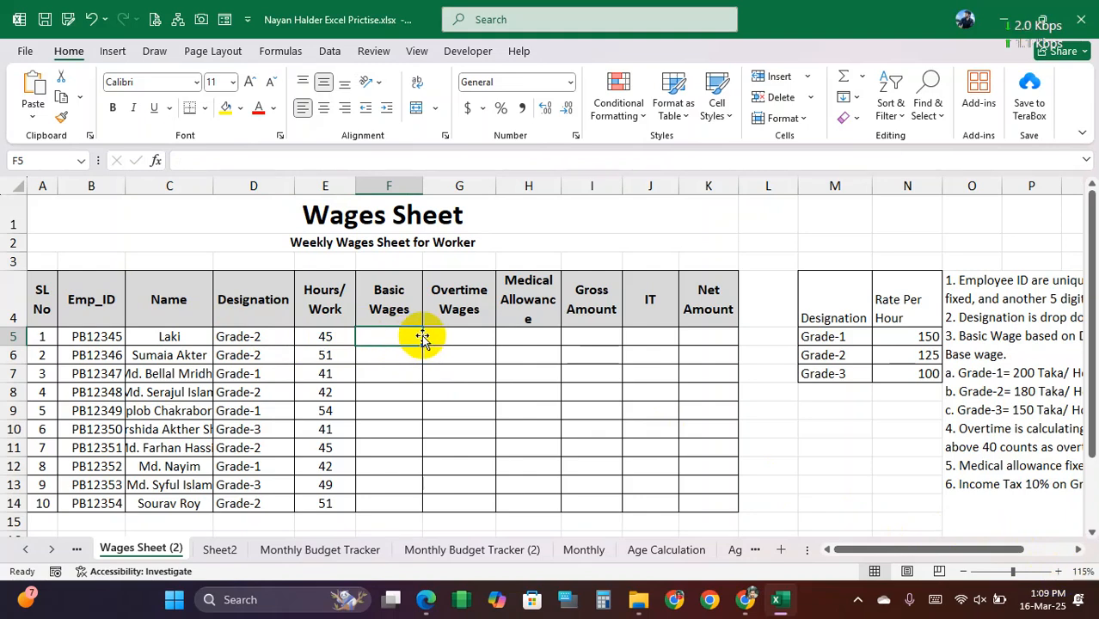
Step: Enter =VLOOKUP(D5,$M$5:$N$7,2,0) in F5 to look up the first worker's hourly rate by designation
text(=vl)
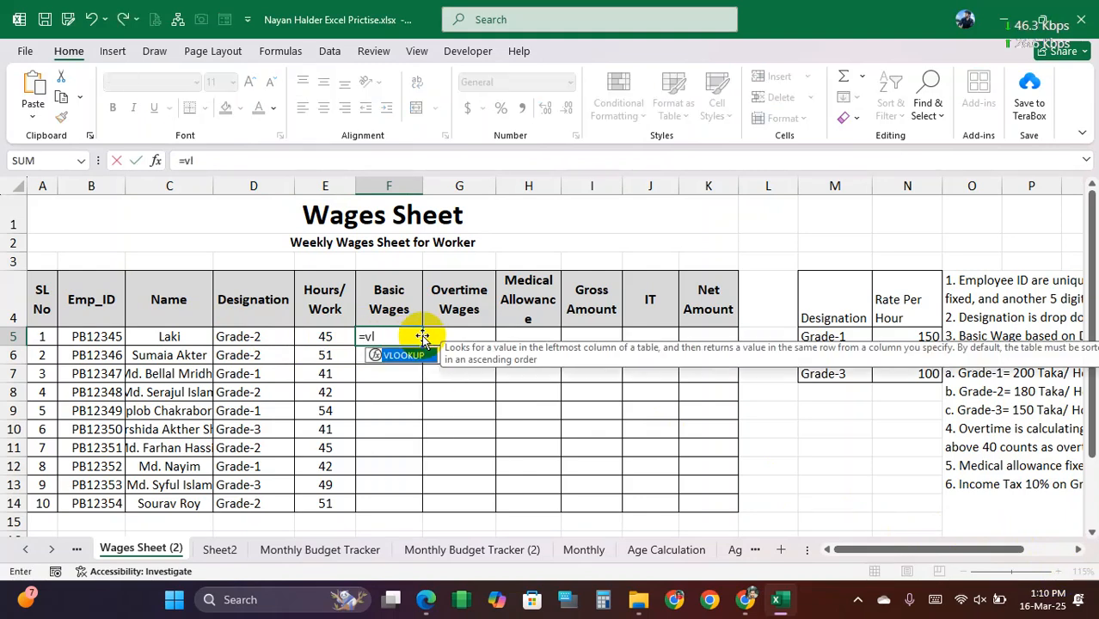
key(Tab)
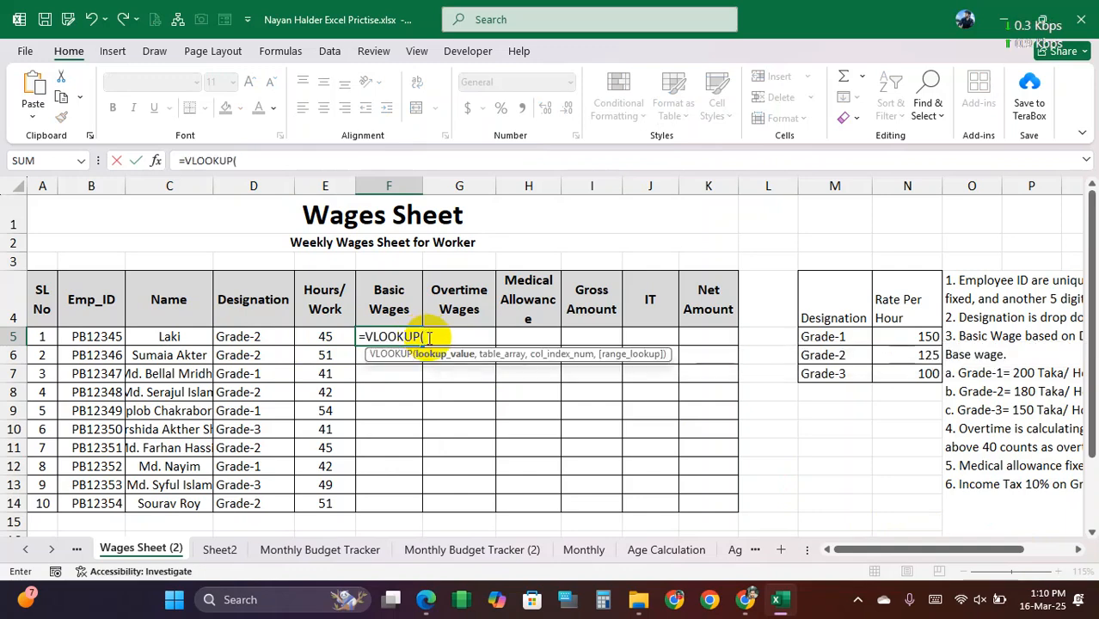
click(251, 337)
text(,)
drag(825, 337, 913, 371)
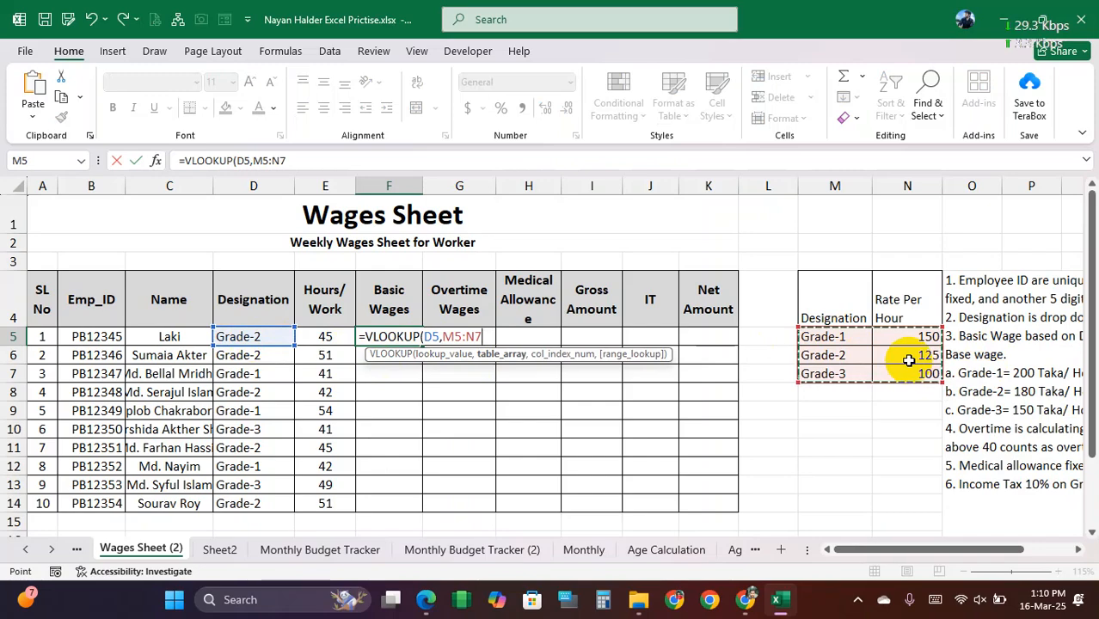
key(super)
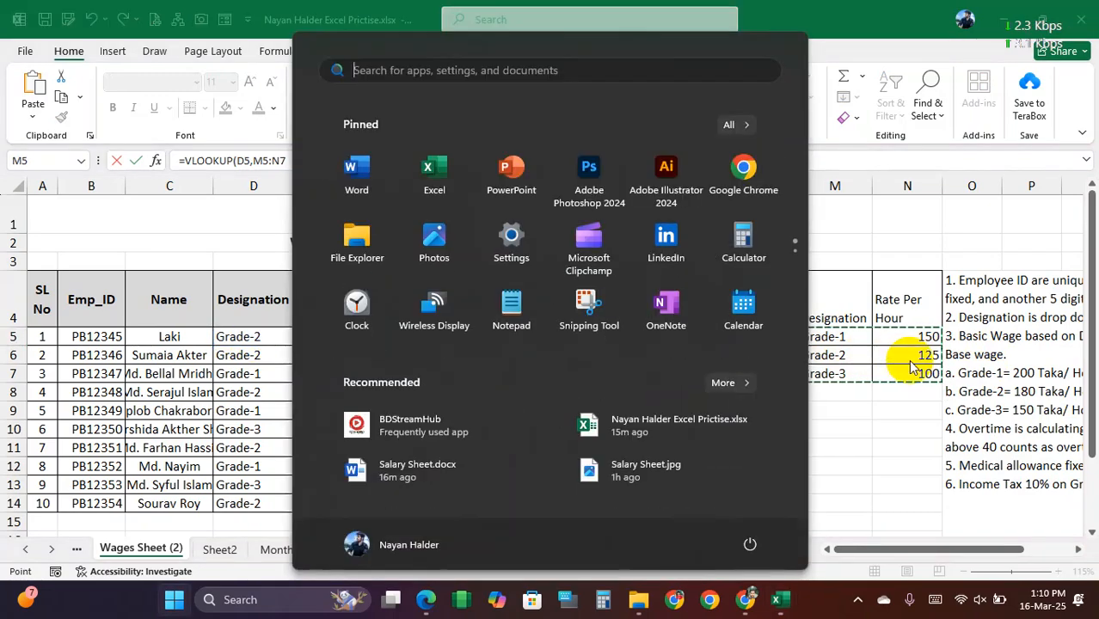
click(286, 295)
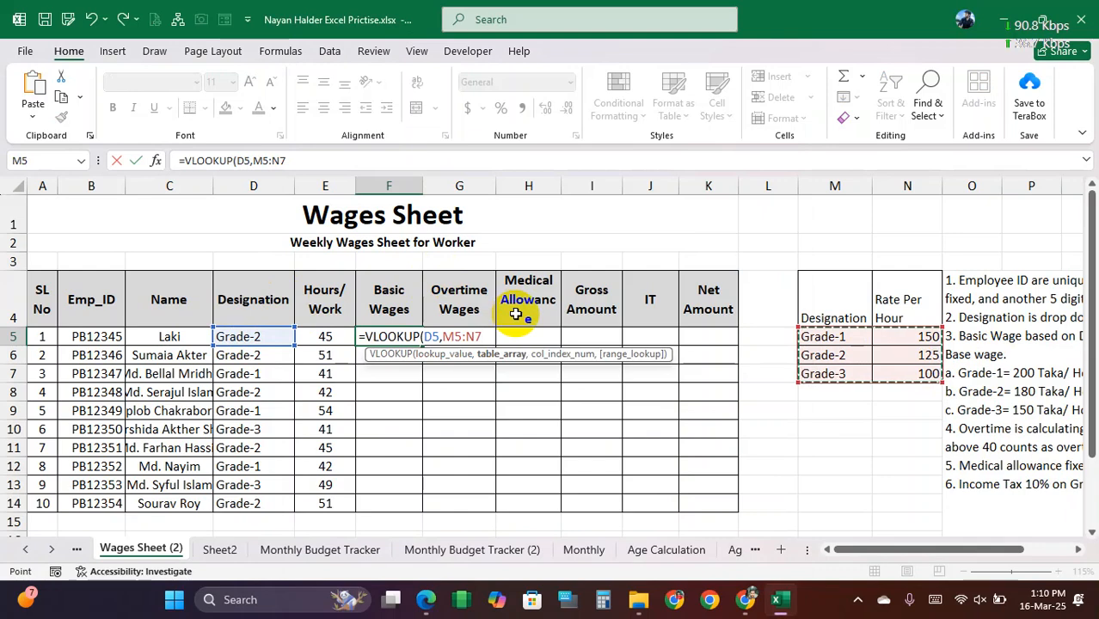
key(F4)
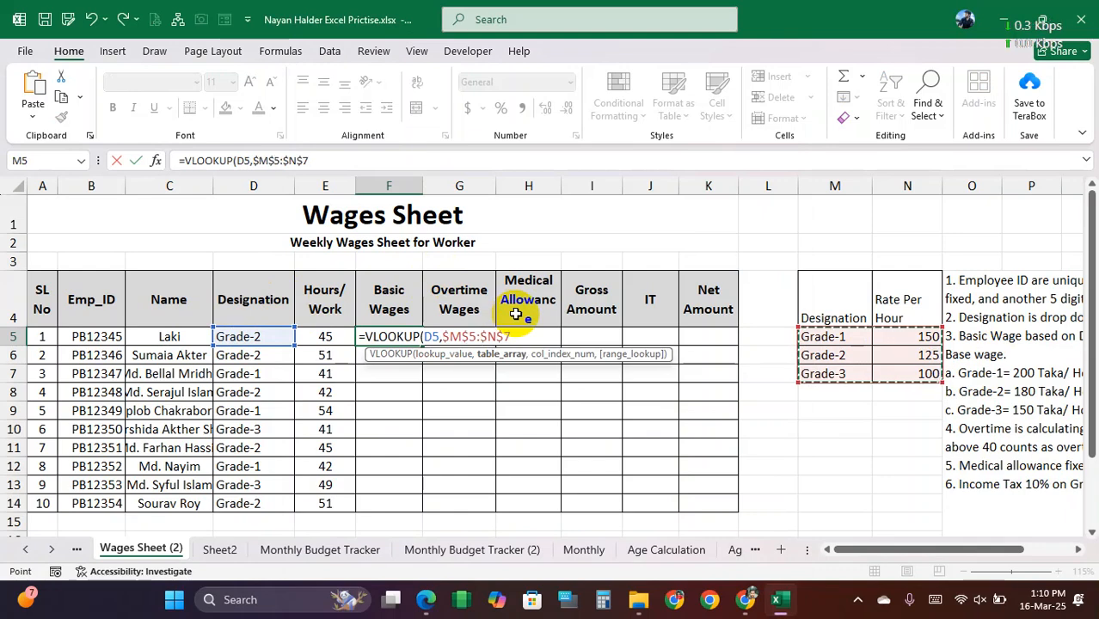
text(,2)
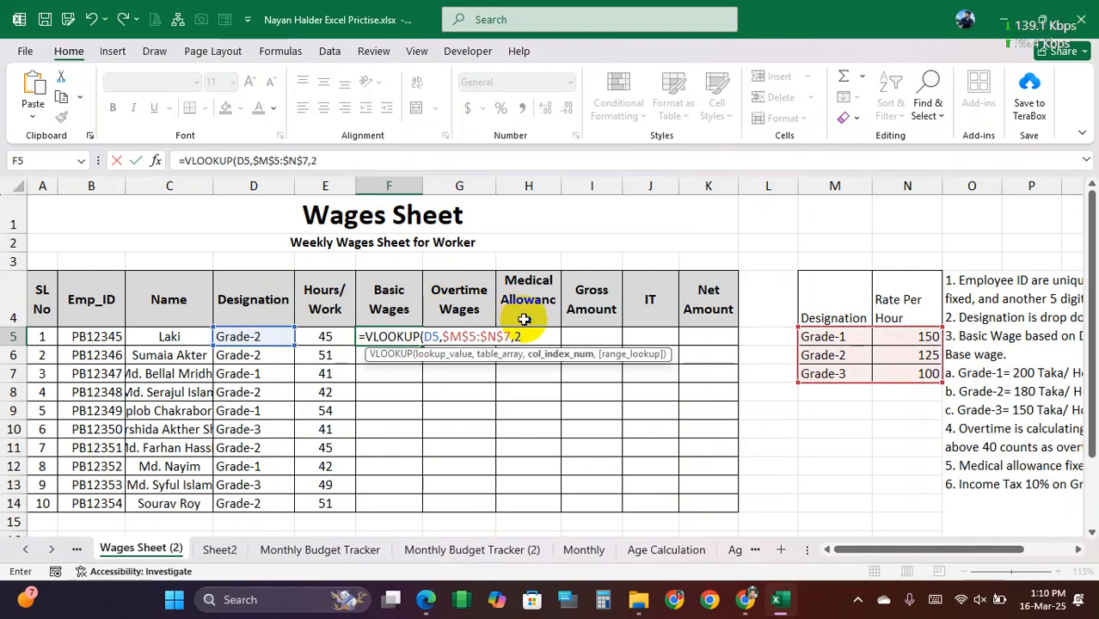
text(,0))
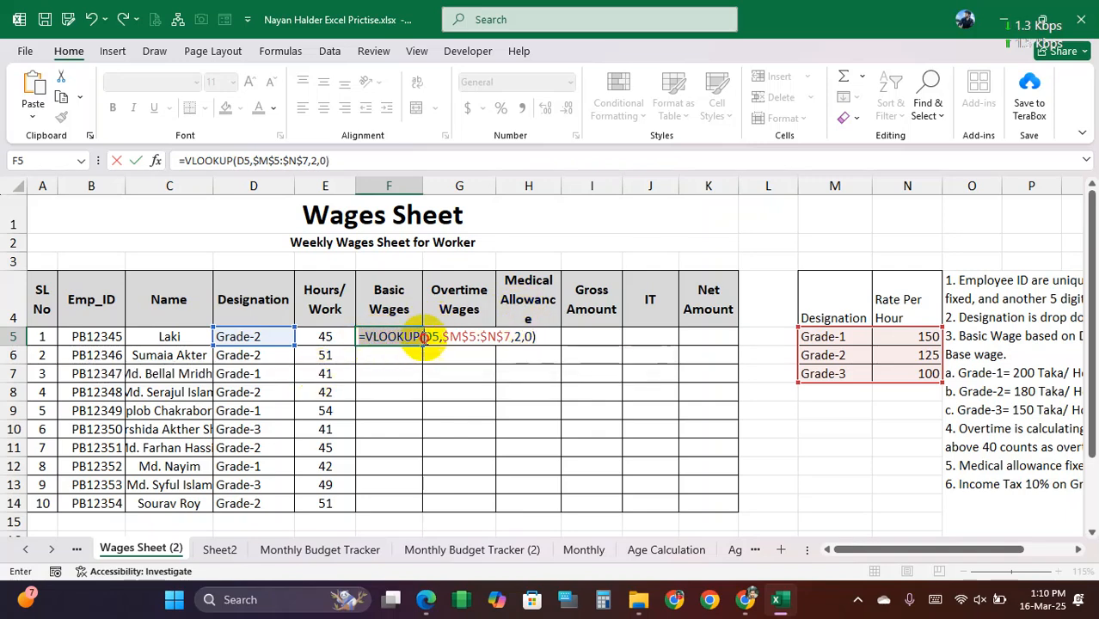
key(Return)
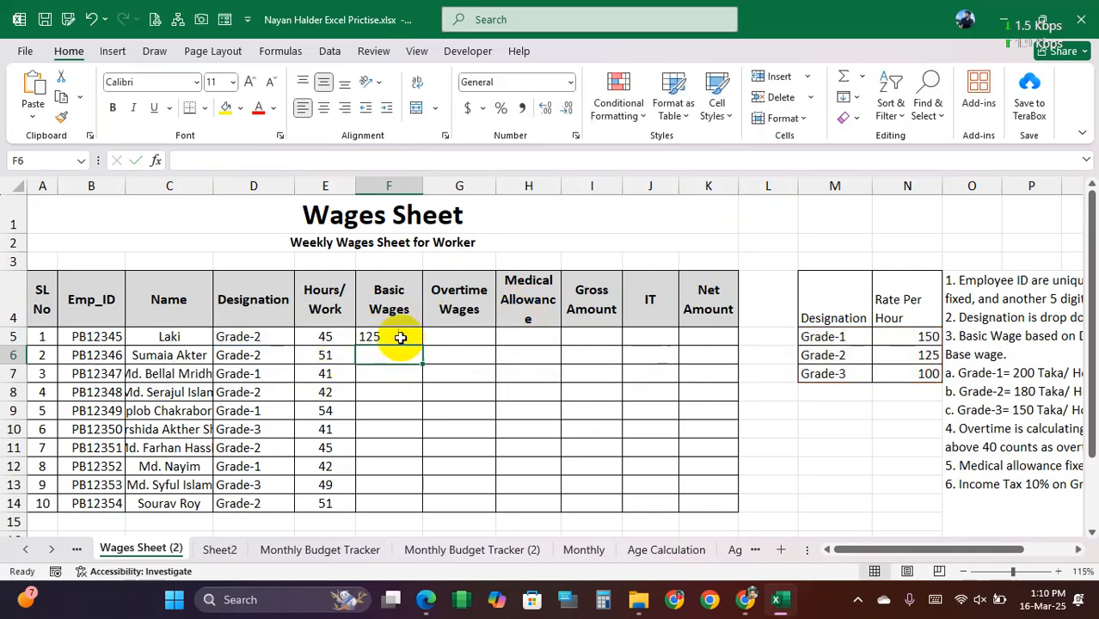
Step: Test the lookup in F5 by switching the first worker's designation in D5 to Grade-1, then to Grade-3
click(391, 337)
click(284, 342)
click(302, 338)
click(258, 353)
click(301, 337)
click(258, 377)
click(391, 336)
Step: Multiply the looked-up rate in F5 by 40 hours
double_click(361, 337)
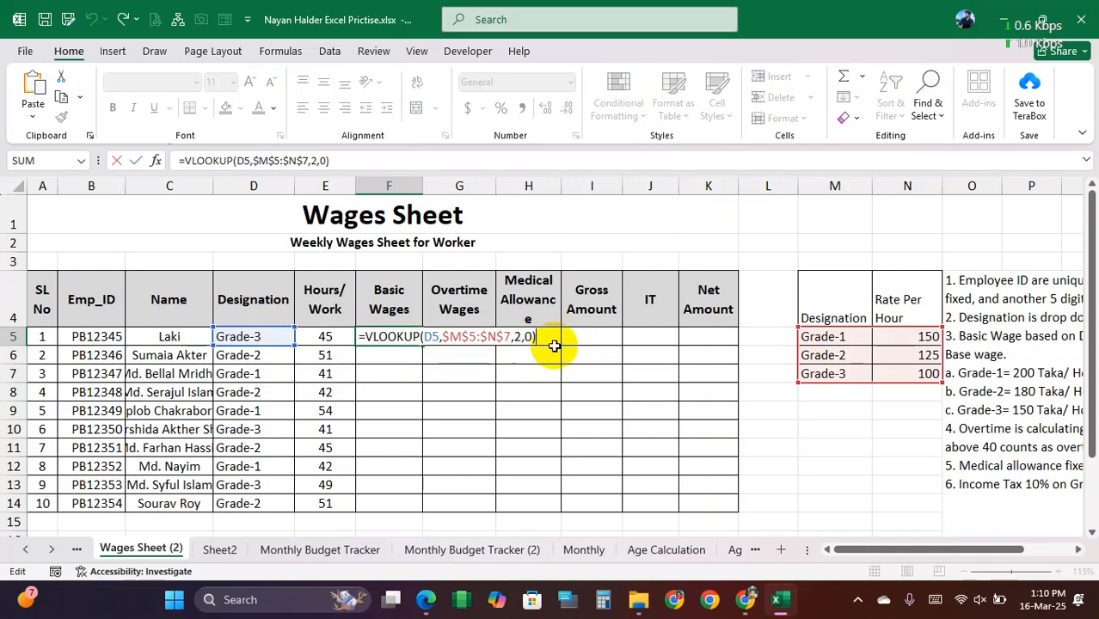
text(4)
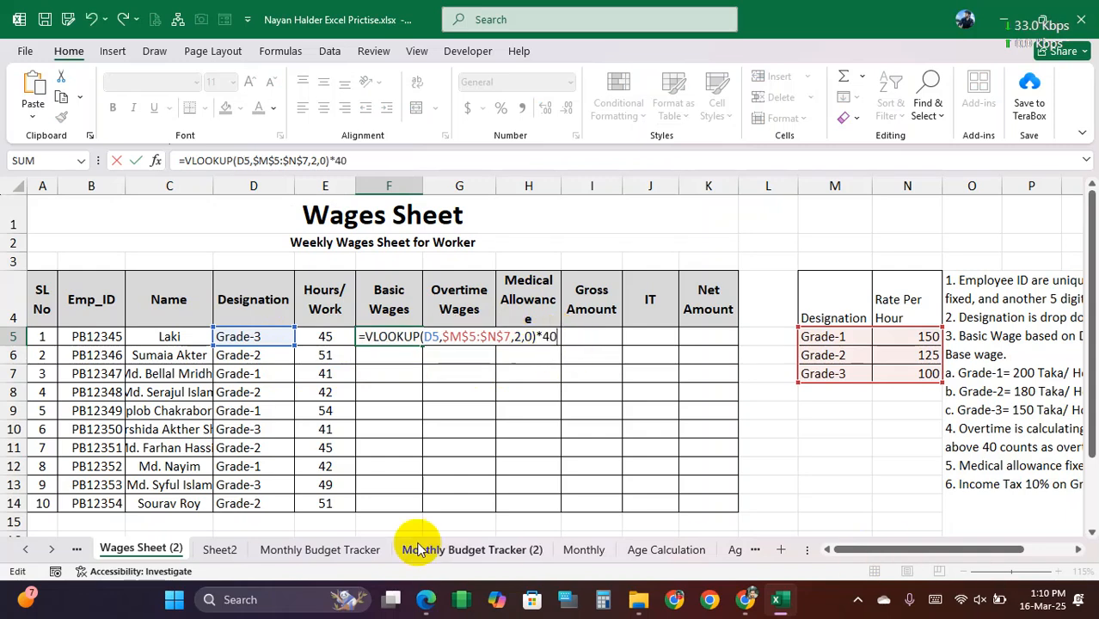
text(0)
key(Return)
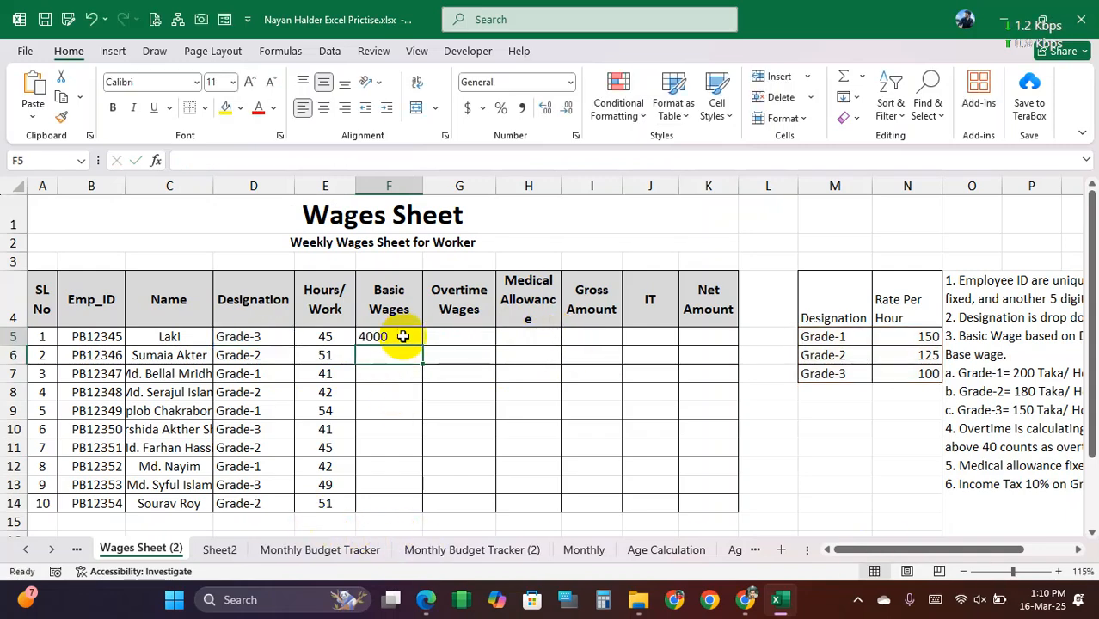
Step: Replace the fixed 40 in the F5 formula with a reference to the worked hours in E5
double_click(403, 336)
double_click(549, 336)
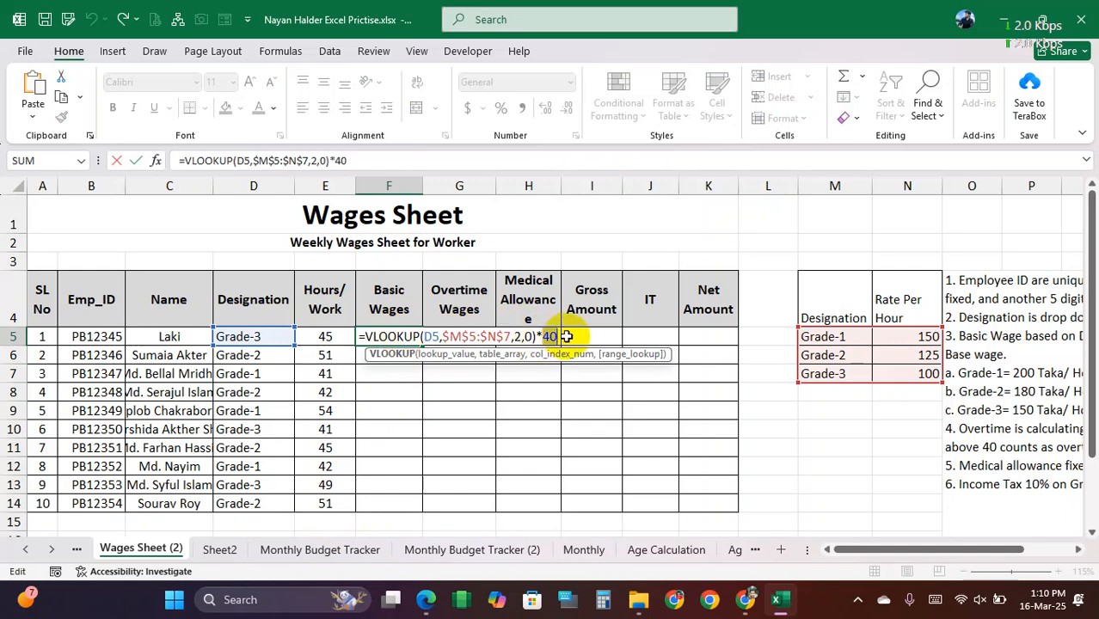
click(334, 336)
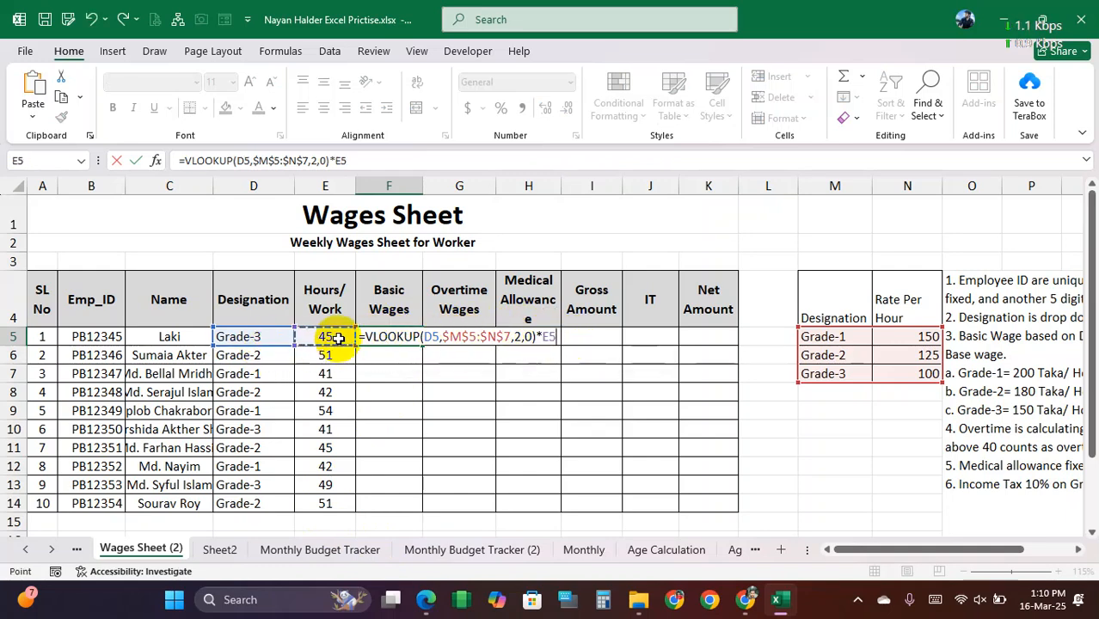
key(Return)
Step: Remove the multiplication by E5 from the F5 formula, keeping only =VLOOKUP(D5,$M$5:$N$7,2,0)
double_click(381, 338)
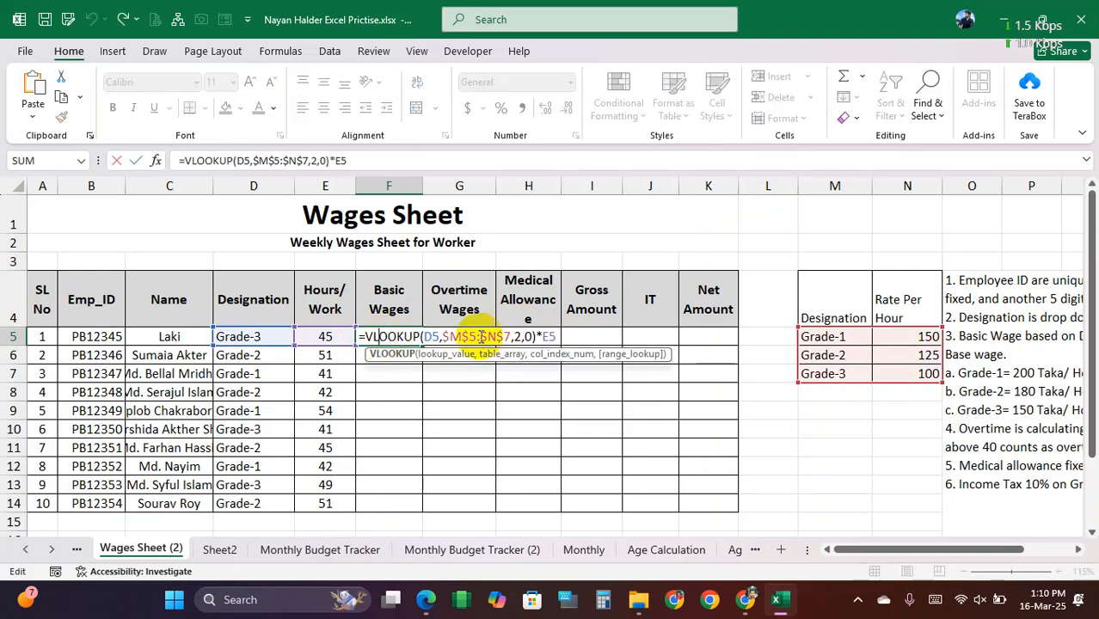
double_click(580, 334)
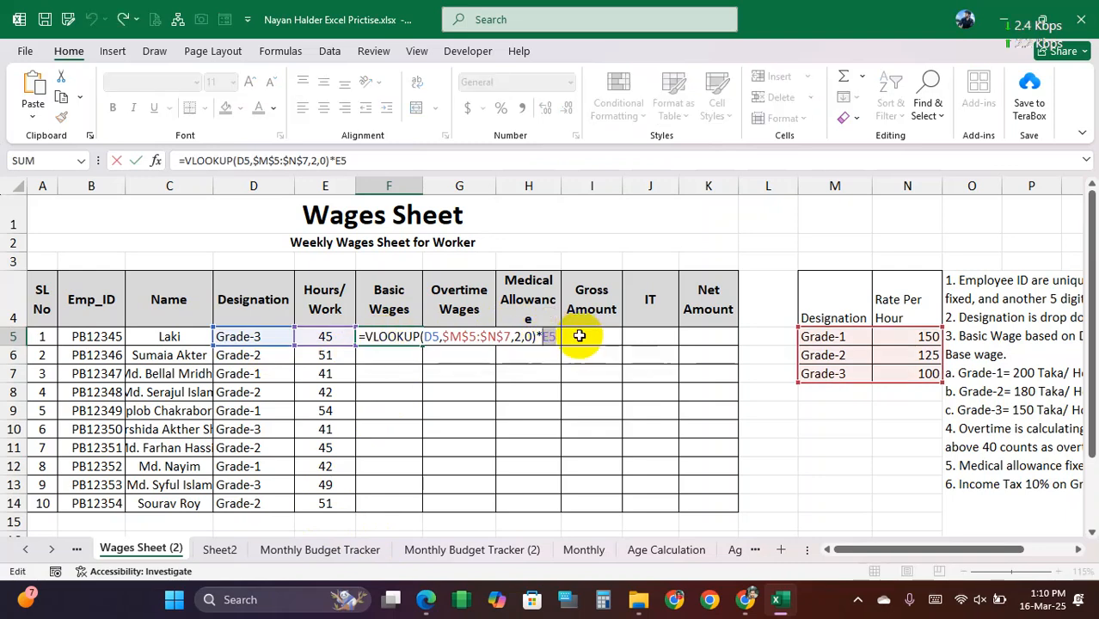
key(BackSpace)
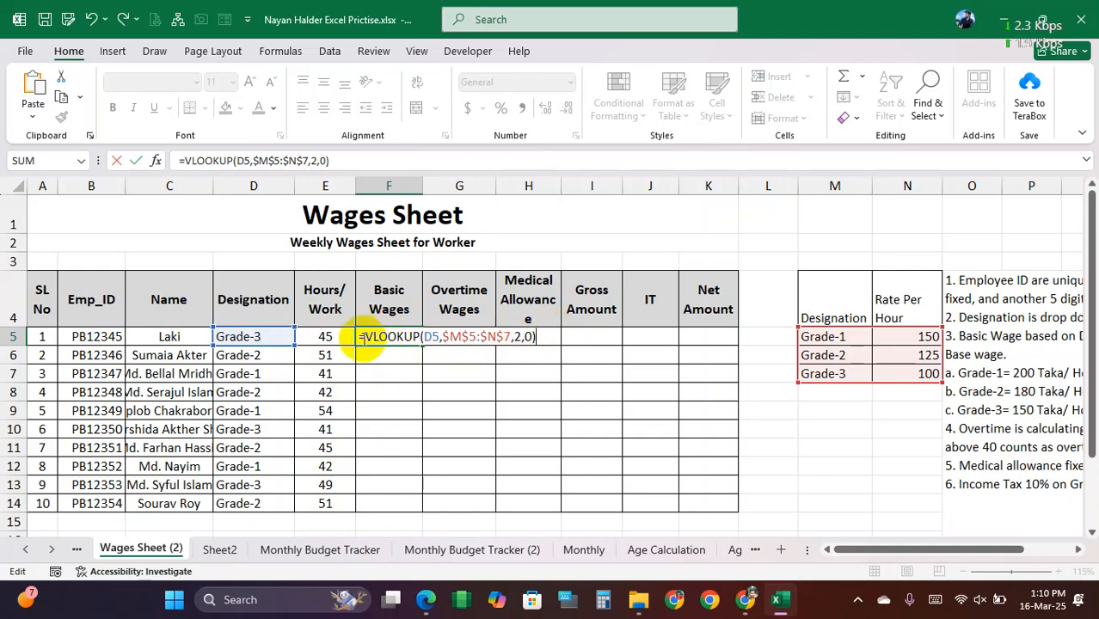
drag(423, 337, 555, 339)
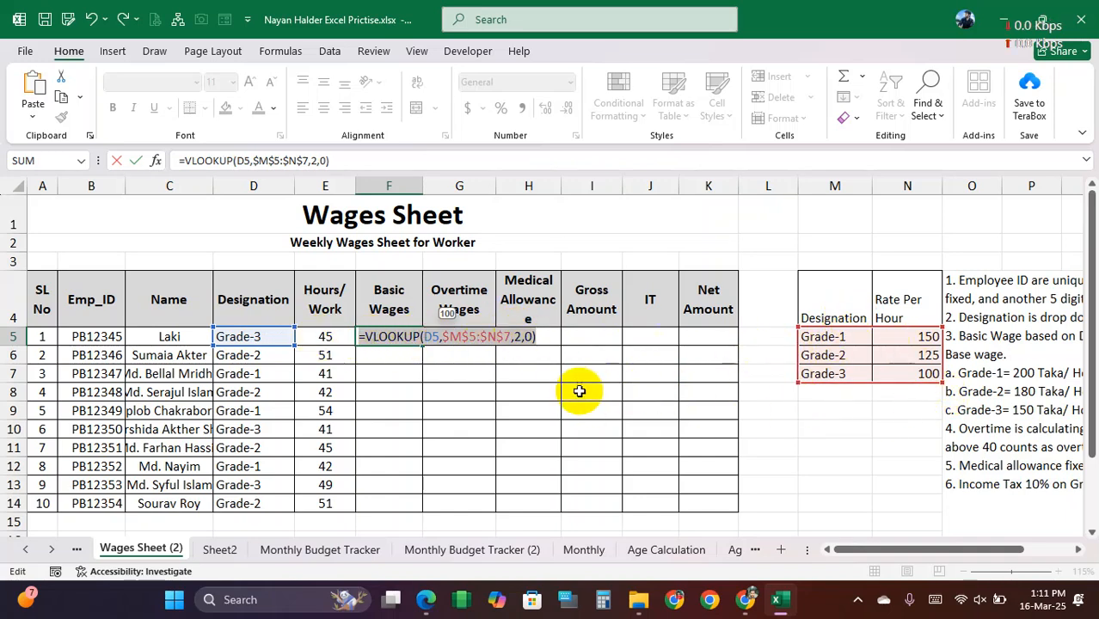
click(514, 337)
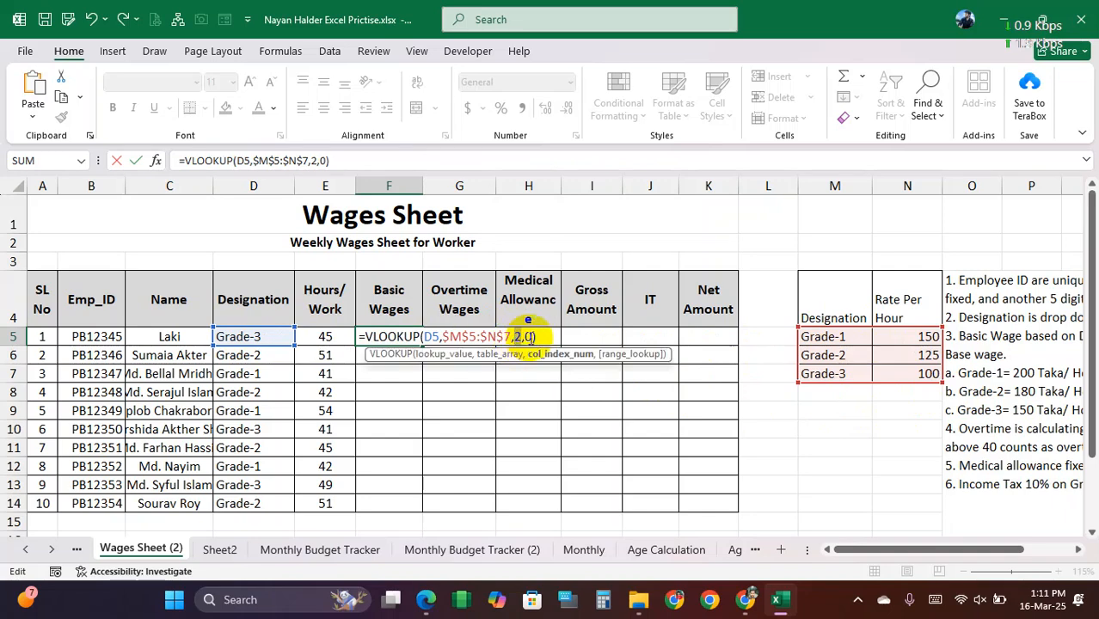
drag(528, 337, 348, 332)
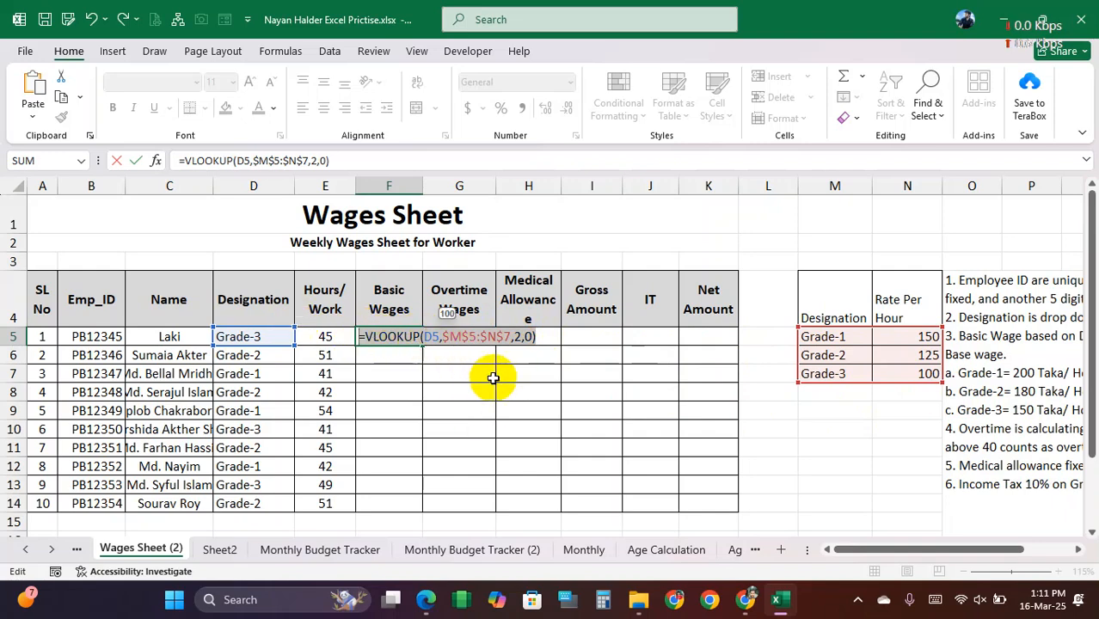
key(Return)
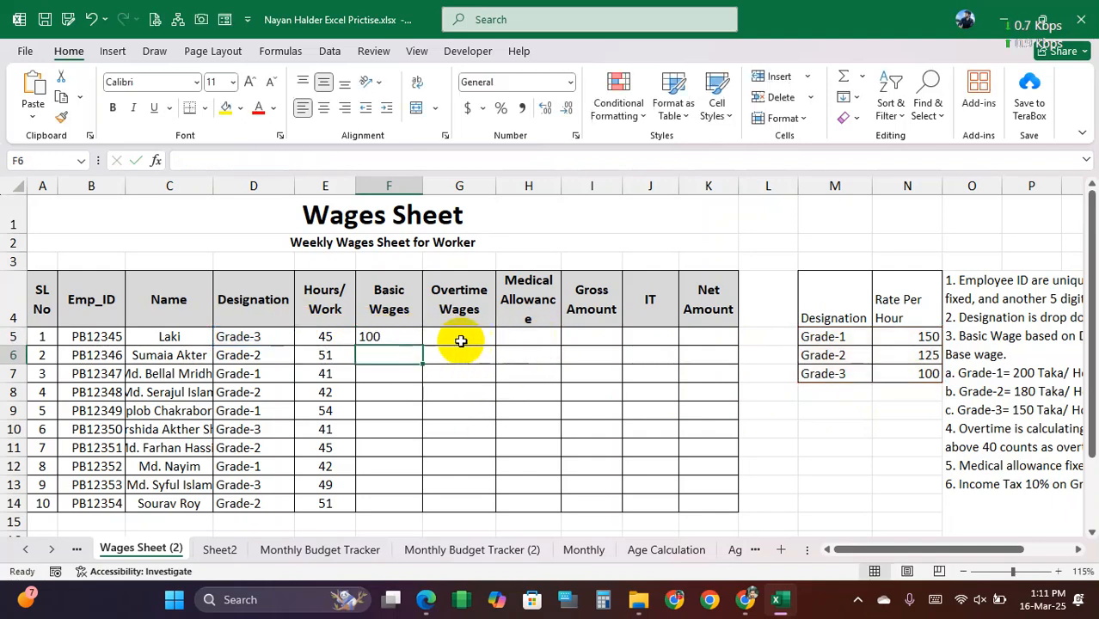
Step: Change the first worker's designation in D5 to Grade-1 and check the rate in F5
click(394, 338)
click(280, 337)
click(301, 337)
click(258, 352)
click(396, 336)
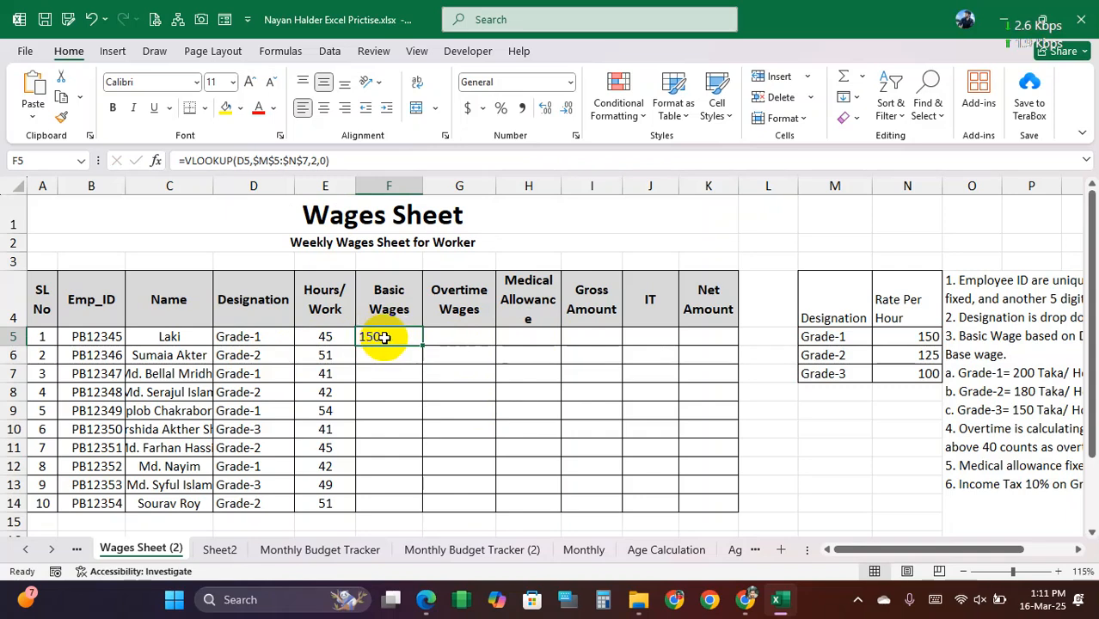
Step: Cut the whole VLOOKUP formula text out of F5 for reuse, leaving the cell empty
double_click(386, 336)
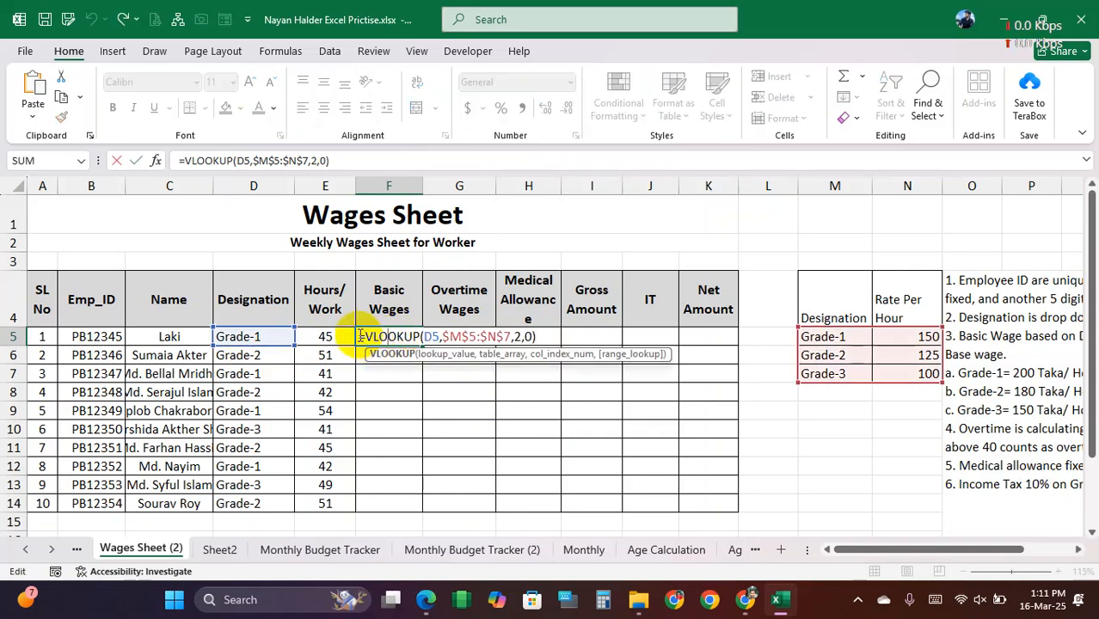
drag(359, 336, 573, 339)
key(ctrl+c)
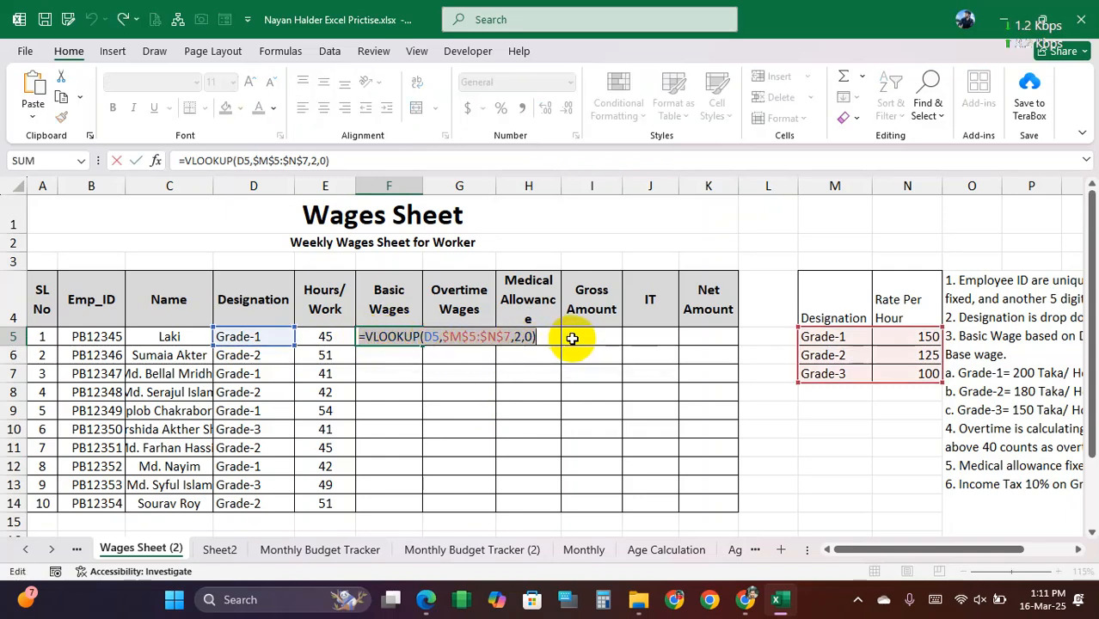
key(BackSpace)
click(408, 380)
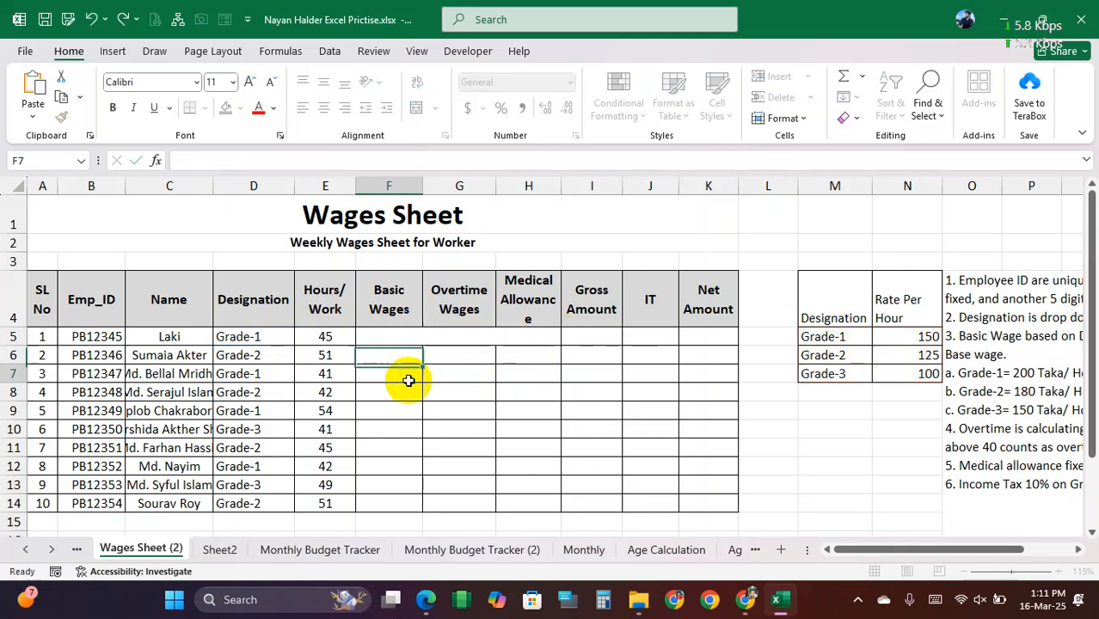
Step: Begin an IF formula in F5 with the condition E5<=40
click(392, 338)
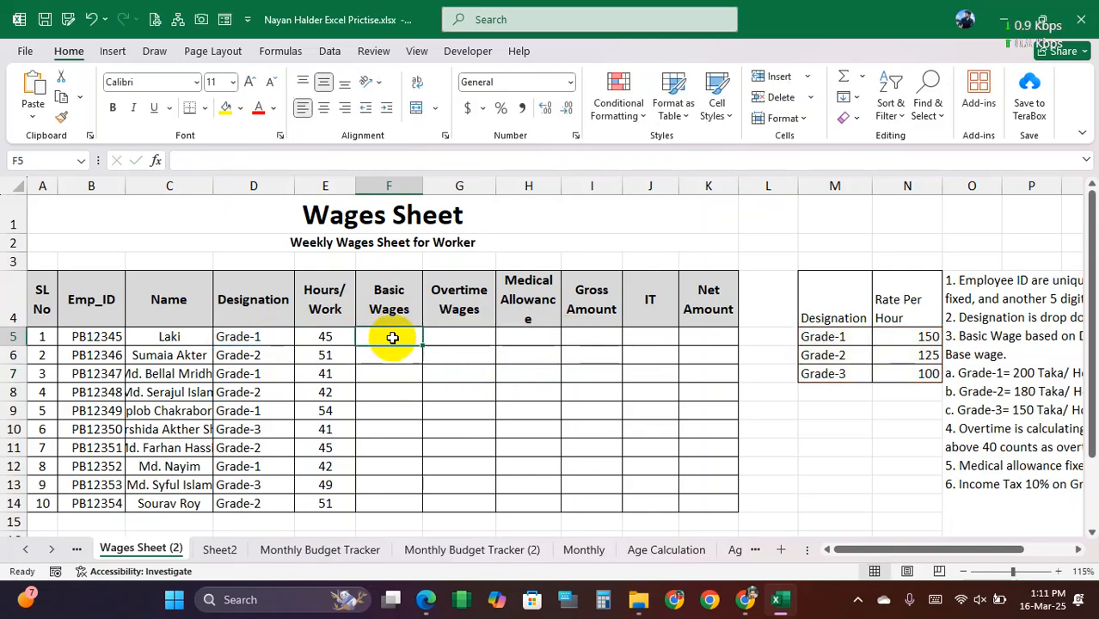
text(=)
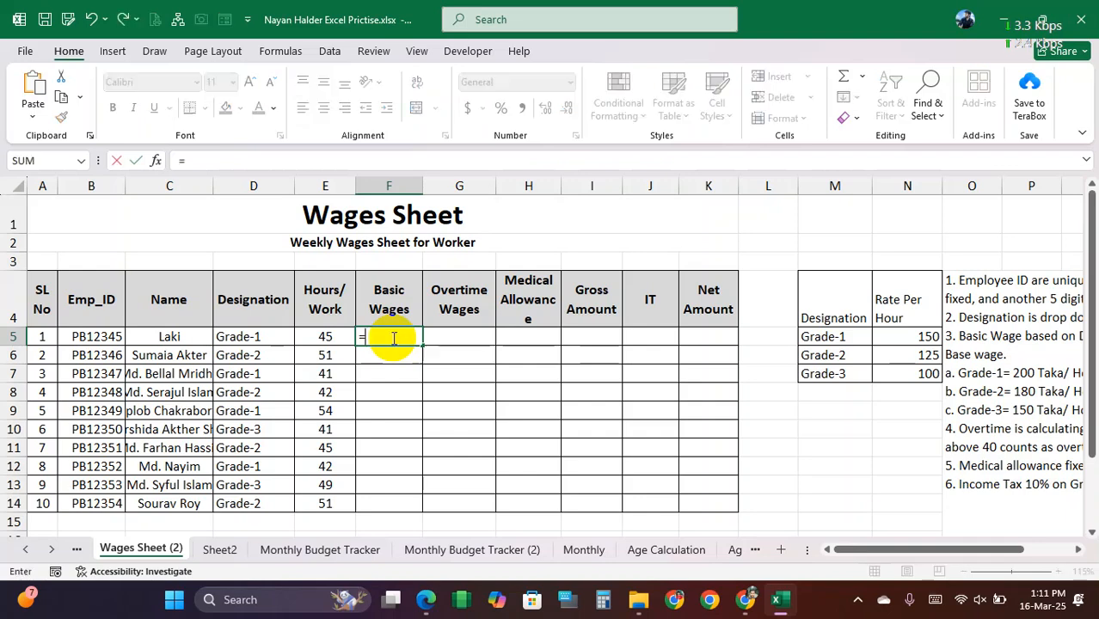
text(if()
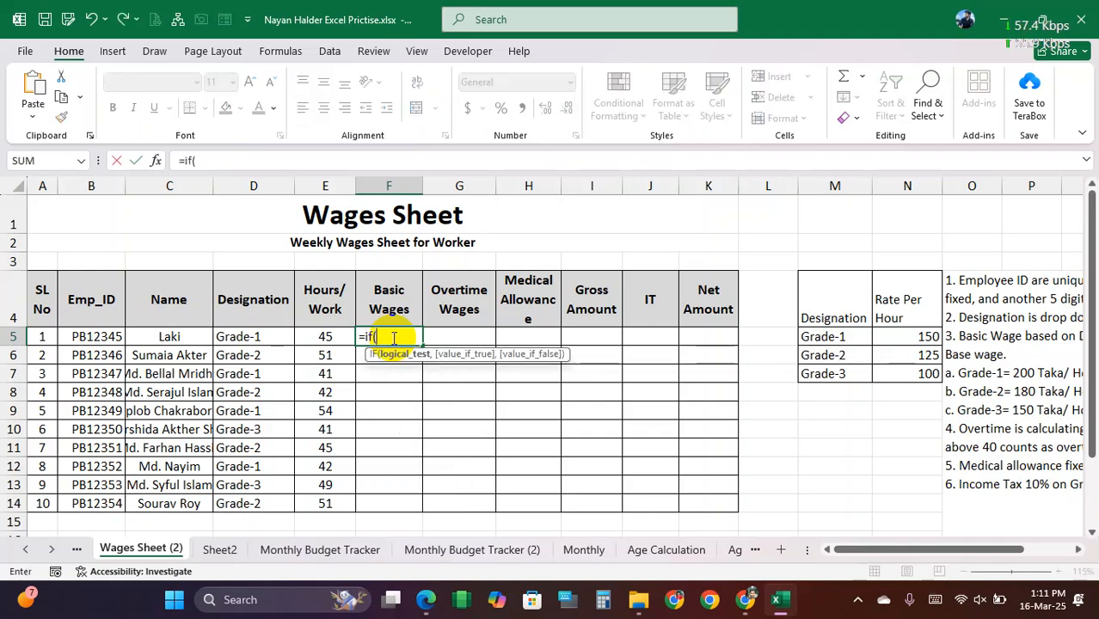
click(322, 338)
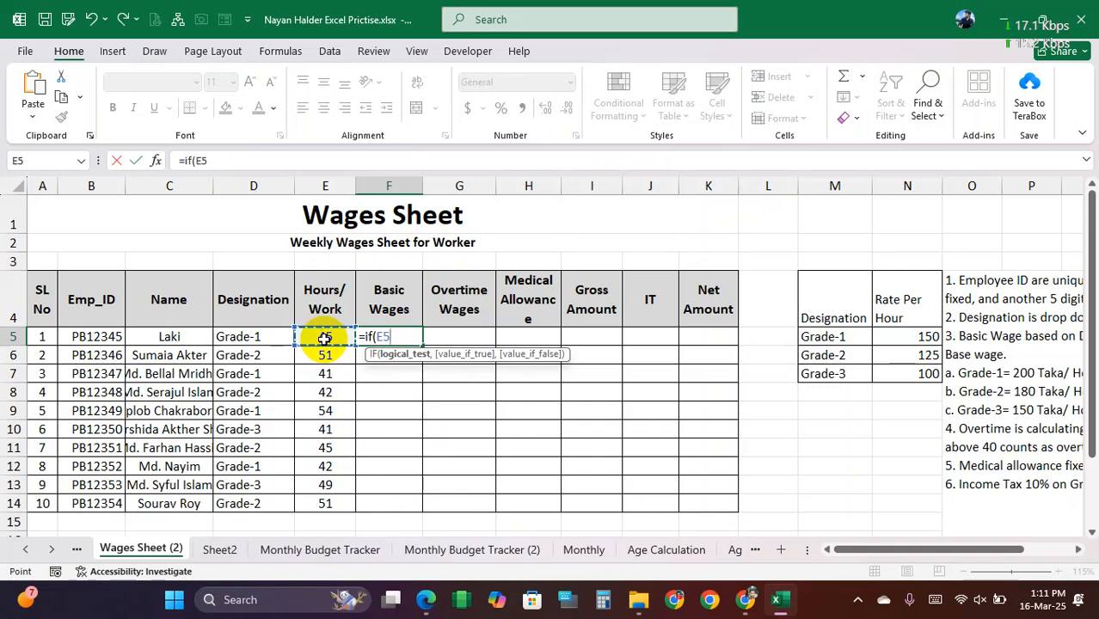
text(<=40,)
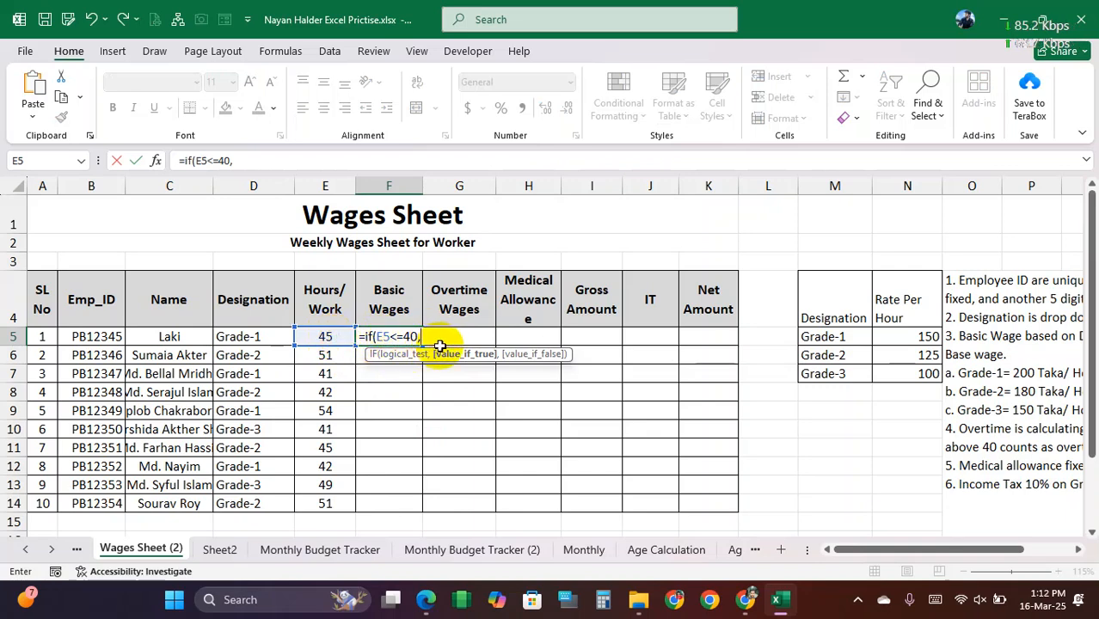
Step: Paste the lookup as the IF formula's true value without its extra equals sign, giving VLOOKUP(D5,$M$5:$N$7,2,0)*E5
key(ctrl+v)
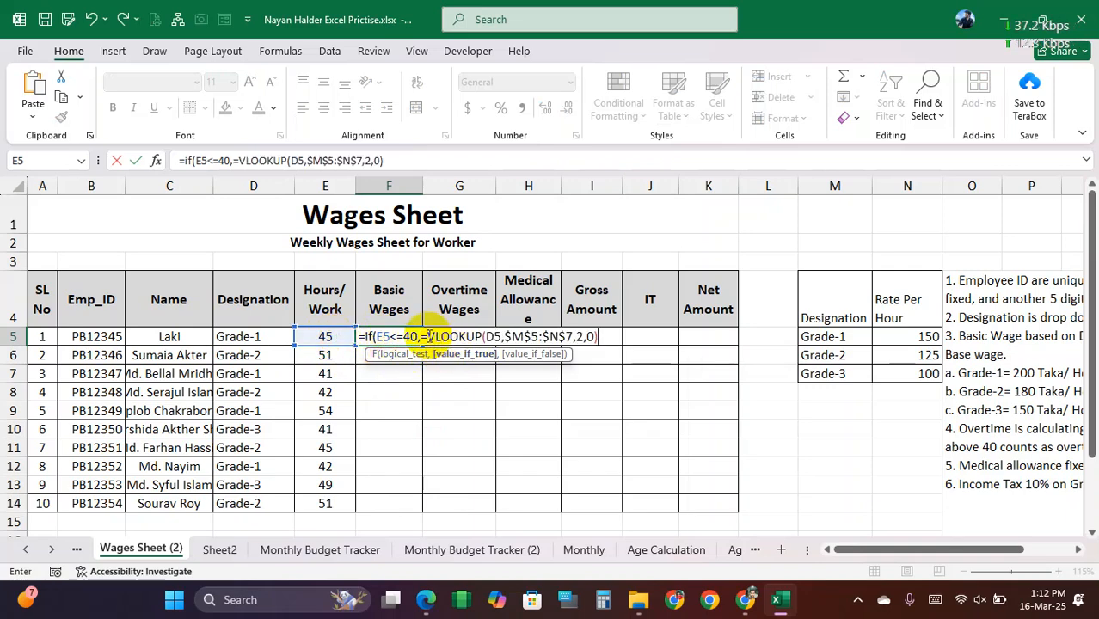
click(427, 337)
key(BackSpace)
drag(422, 336, 601, 335)
click(600, 337)
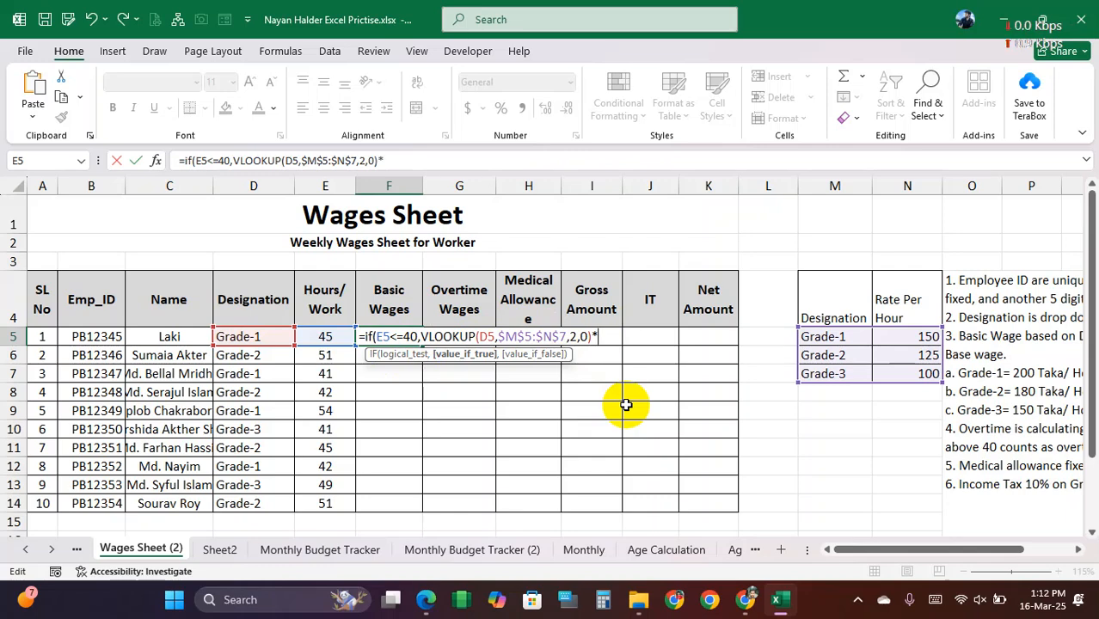
text(*)
click(328, 336)
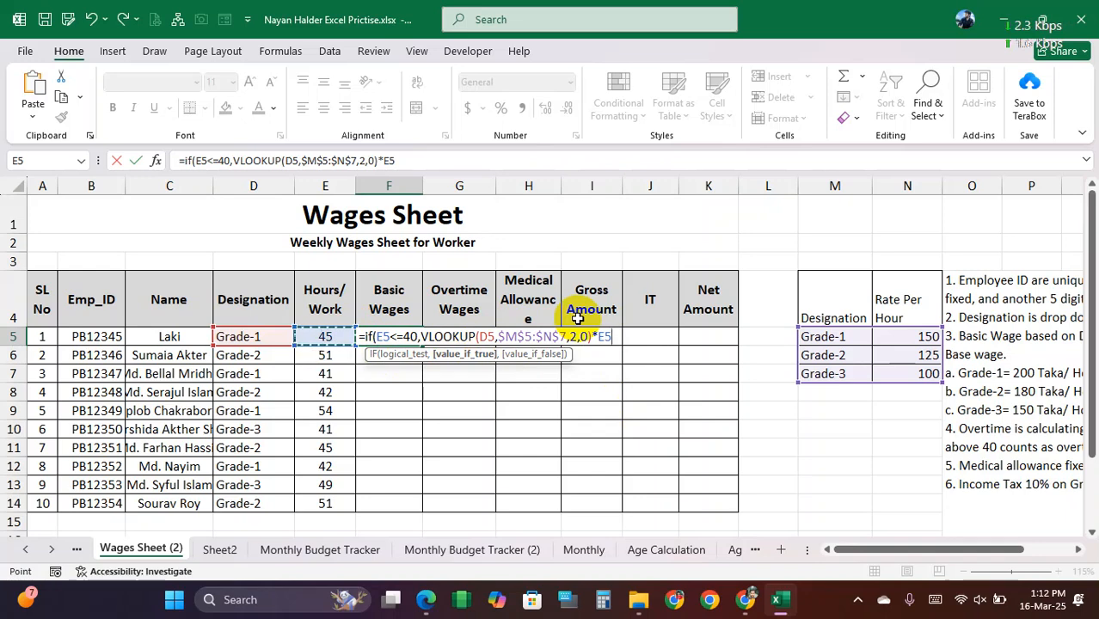
Step: Complete the F5 IF formula with VLOOKUP(D5,$M$5:$N$7,2,0)*40 as its false value and enter it
text(,)
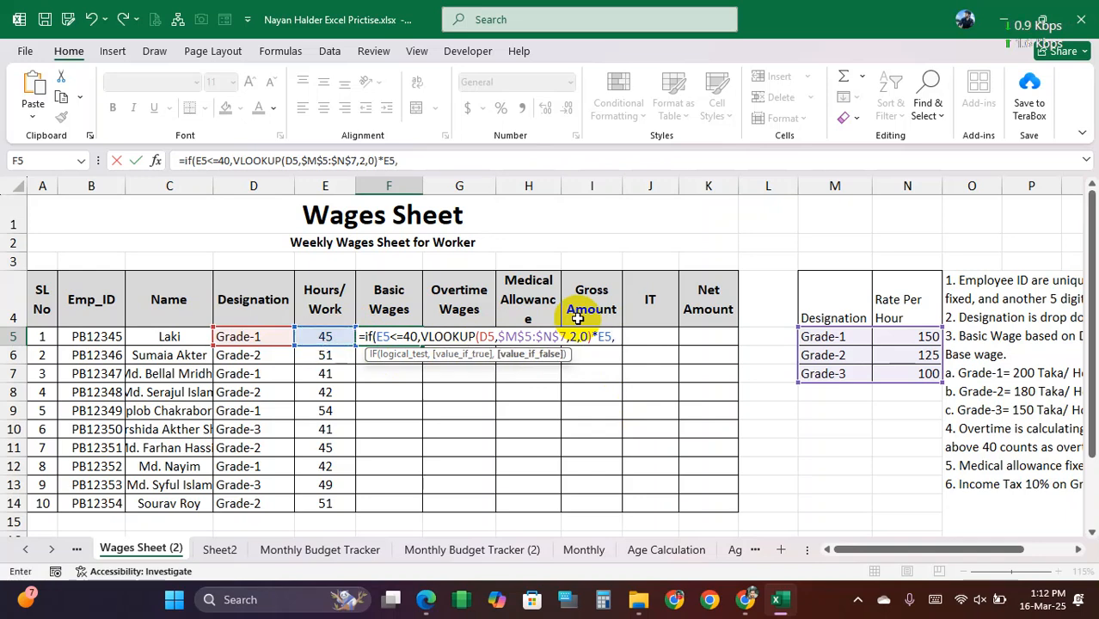
key(ctrl+v)
click(624, 337)
key(BackSpace)
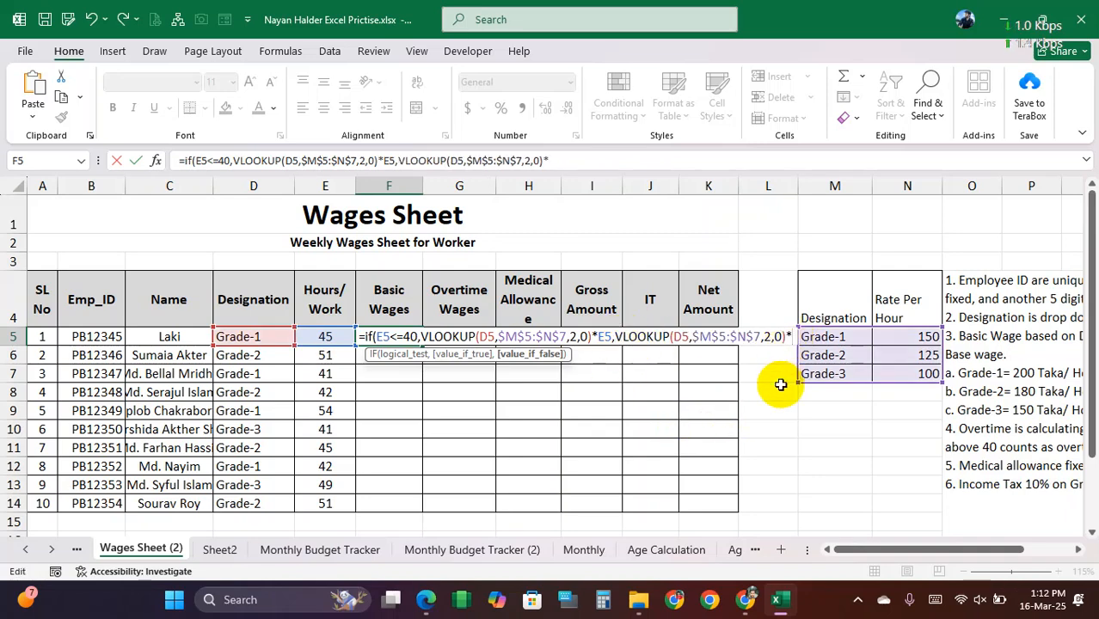
text(40))
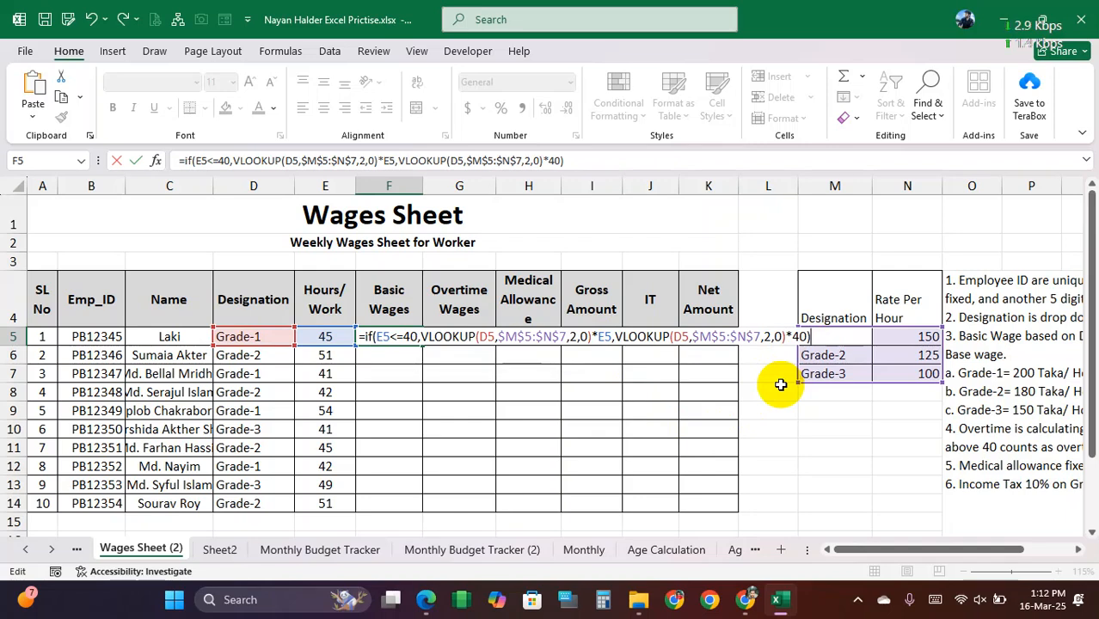
key(Return)
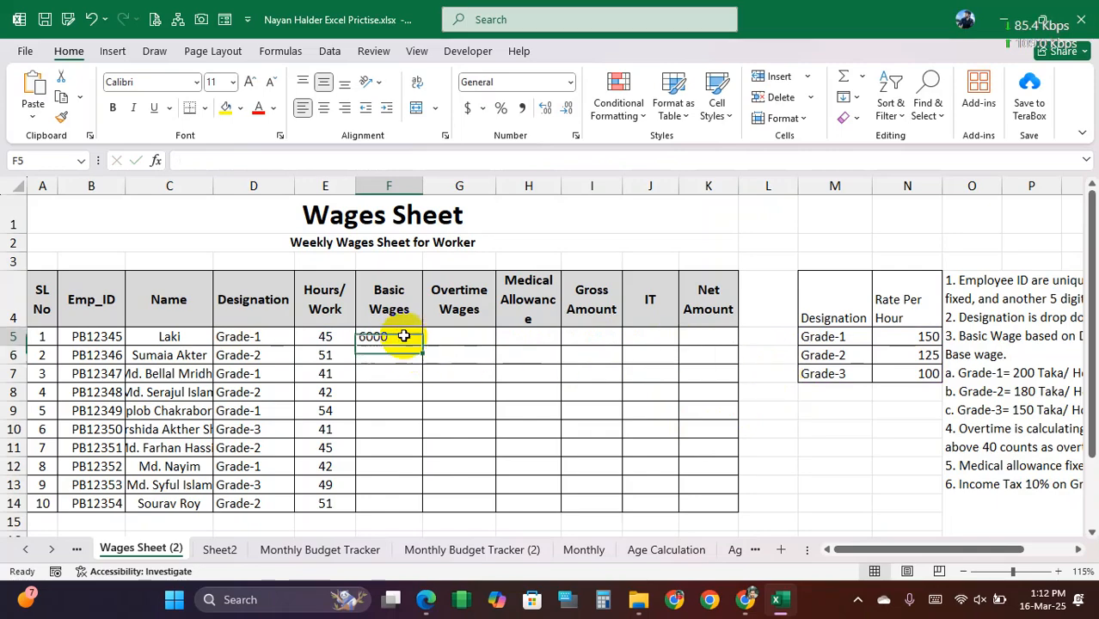
Step: Fill the basic wages formula down from F5 to F14 and clear the whole range F5:F14
click(403, 336)
drag(420, 345, 432, 508)
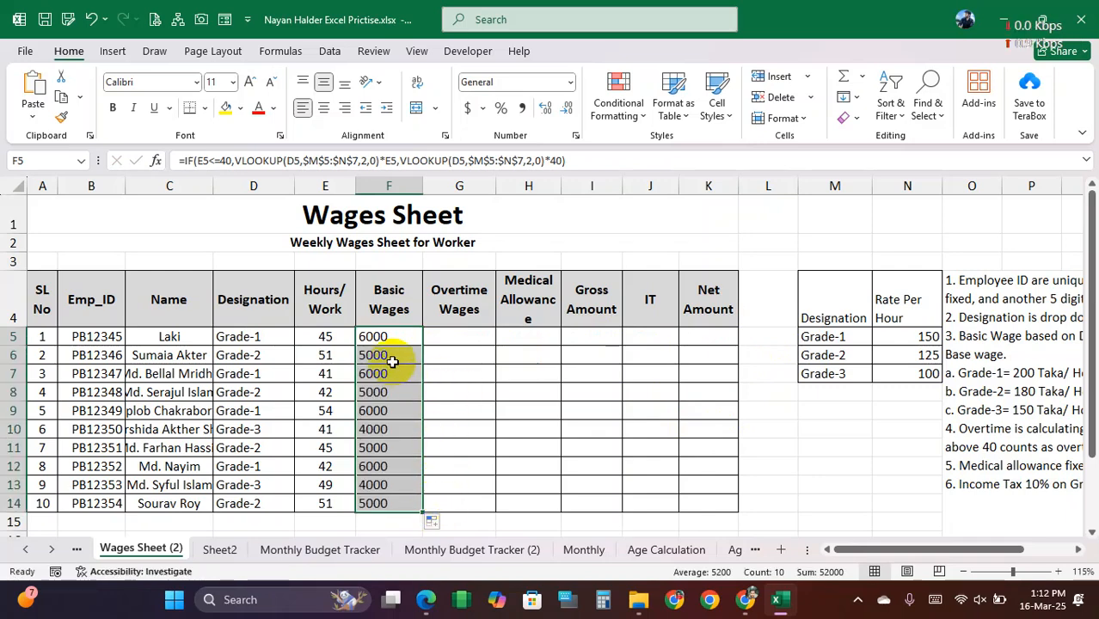
key(Delete)
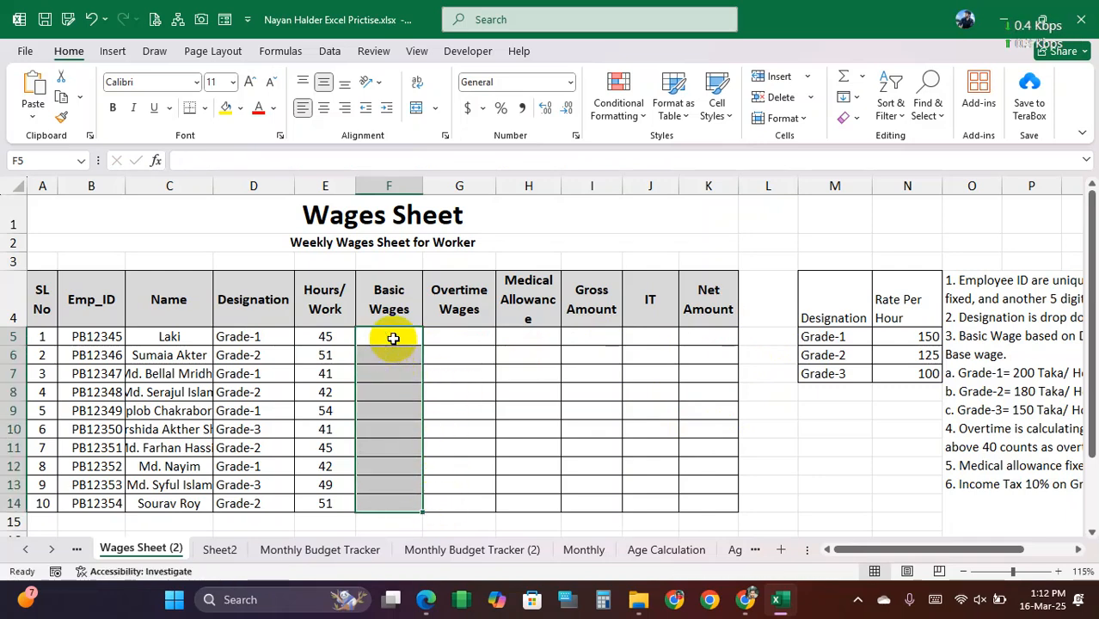
Step: Start a fresh IF formula in F5 with the condition E5<=40
click(392, 338)
text(=if()
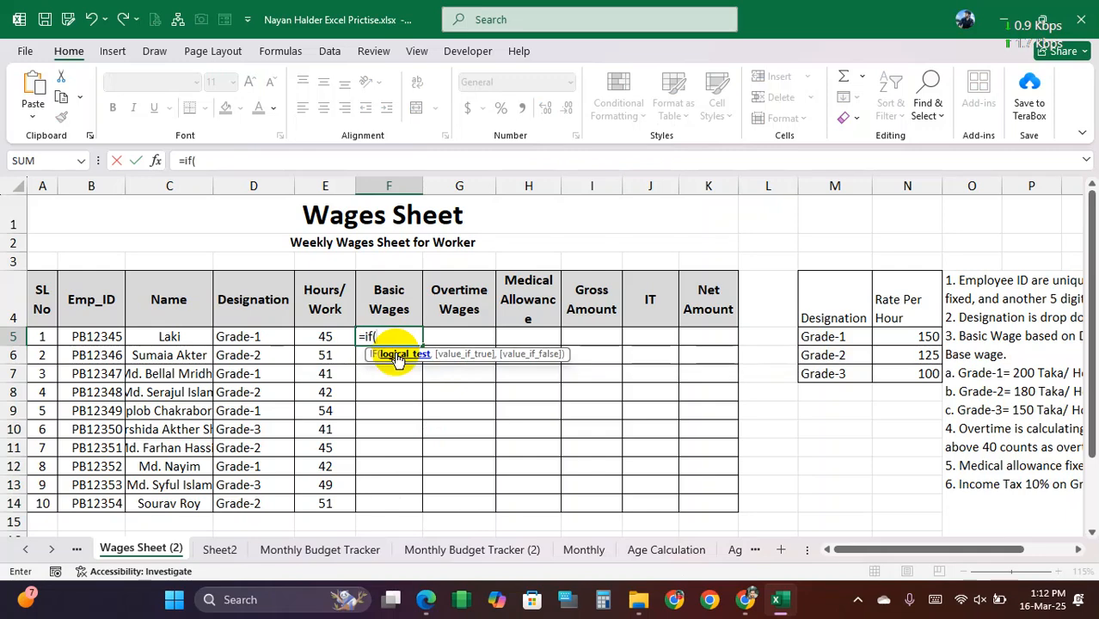
click(334, 336)
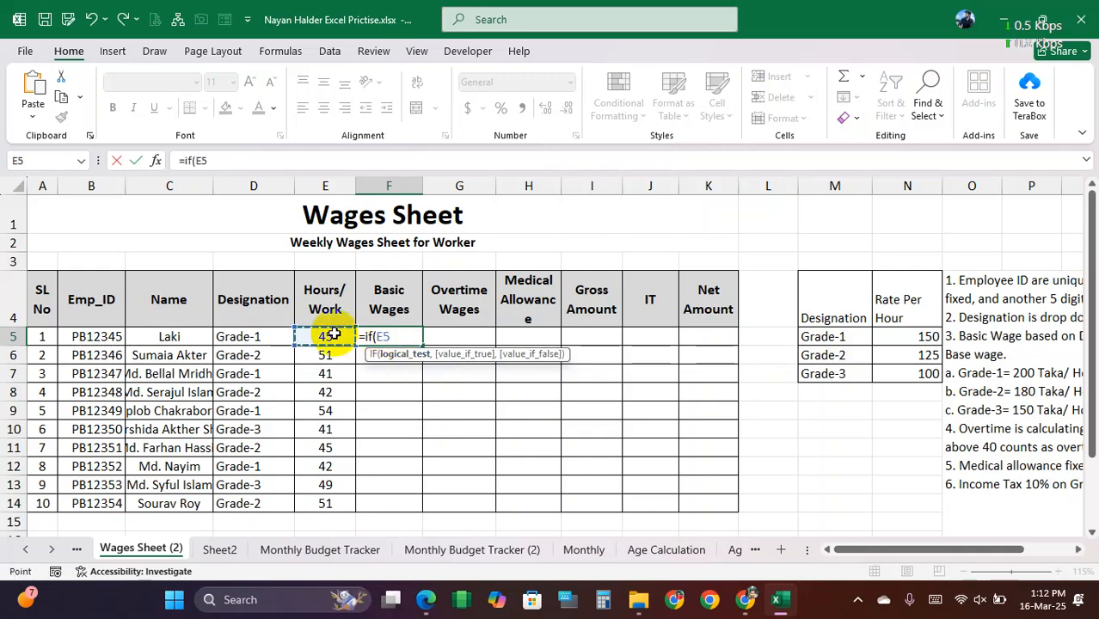
text(<=40,vl)
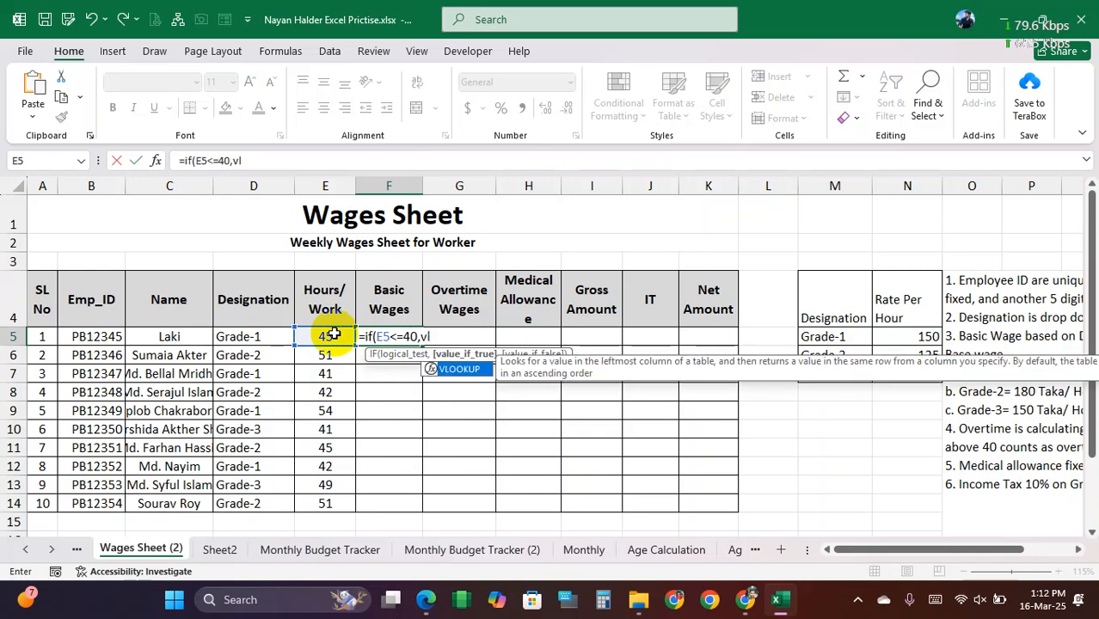
Step: Add VLOOKUP(D5,$M$5:$N$7,2,0)*E5 as the true value of the F5 IF formula
key(Tab)
click(256, 338)
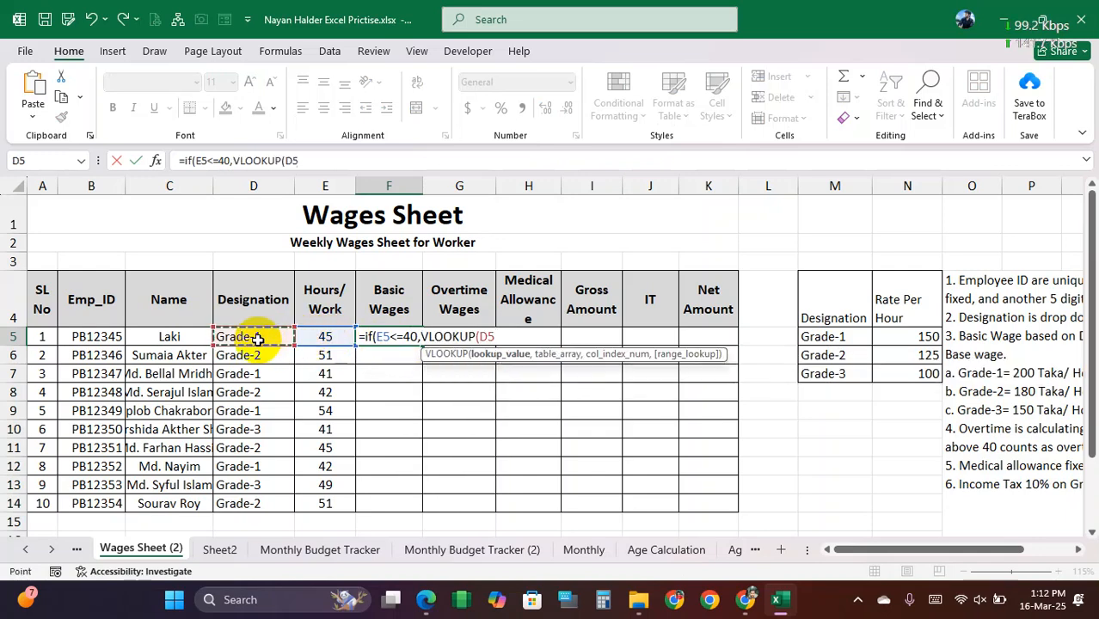
text(,)
drag(827, 337, 915, 371)
key(F4)
text(,2,0)
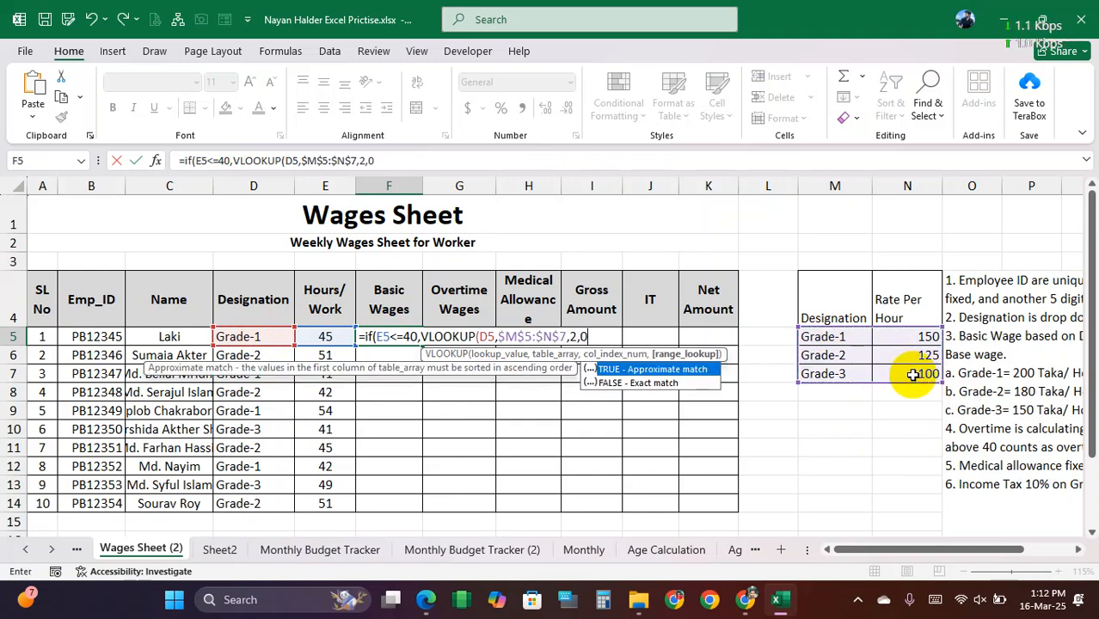
text())
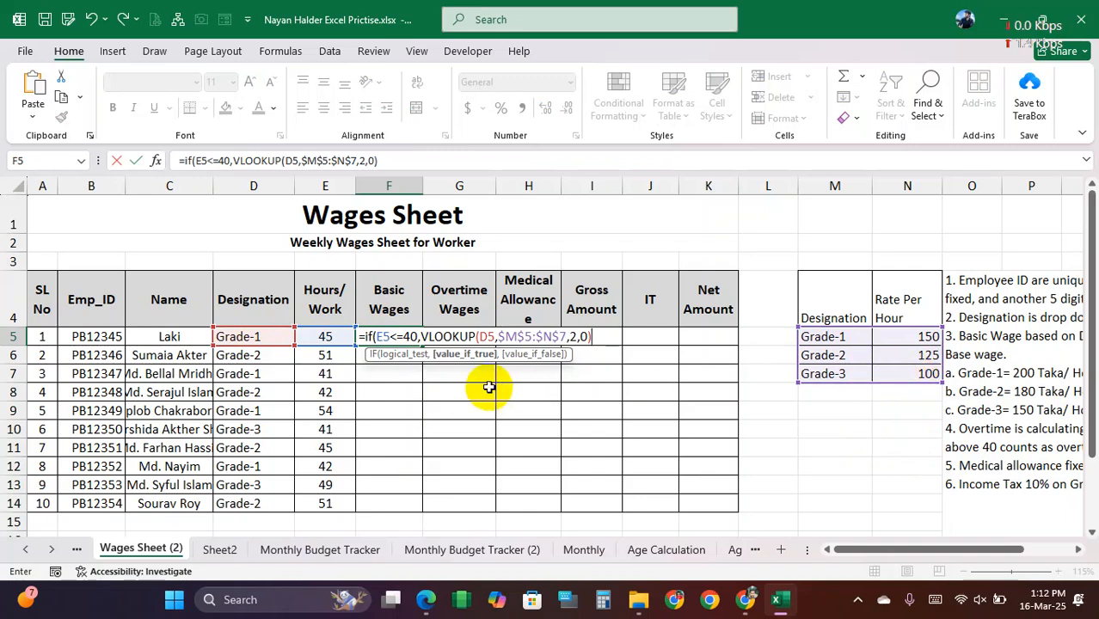
click(606, 341)
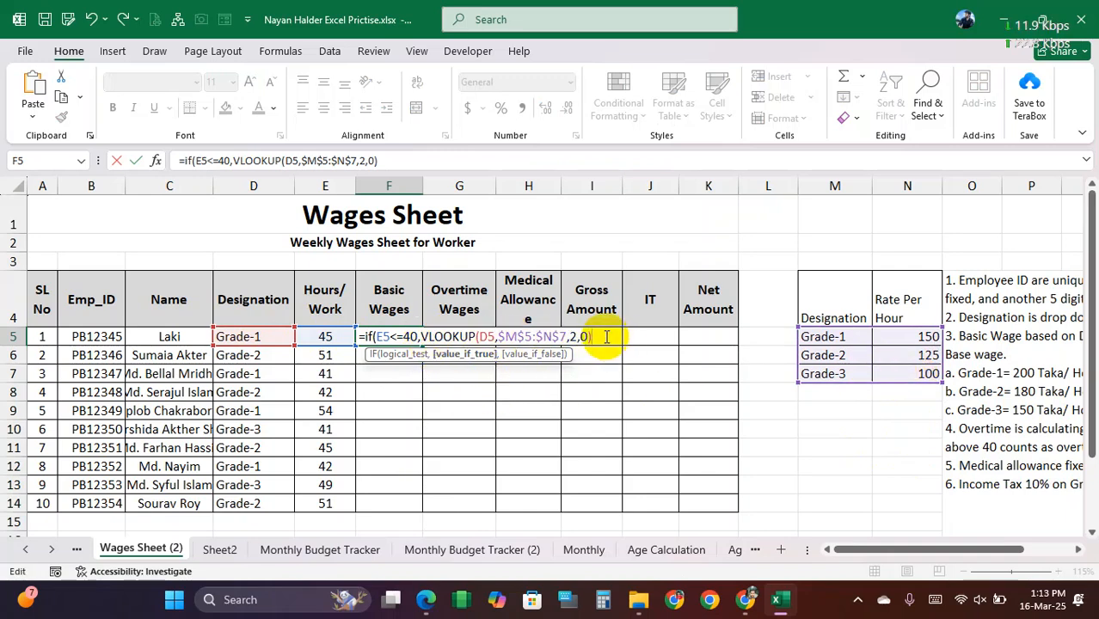
text(*)
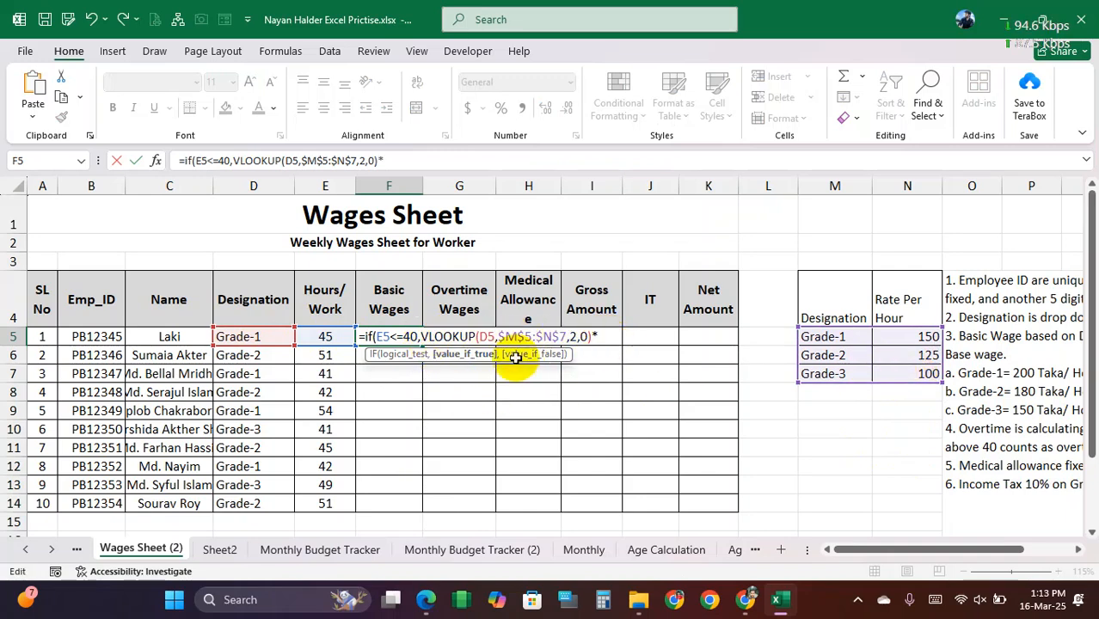
click(318, 338)
text(,)
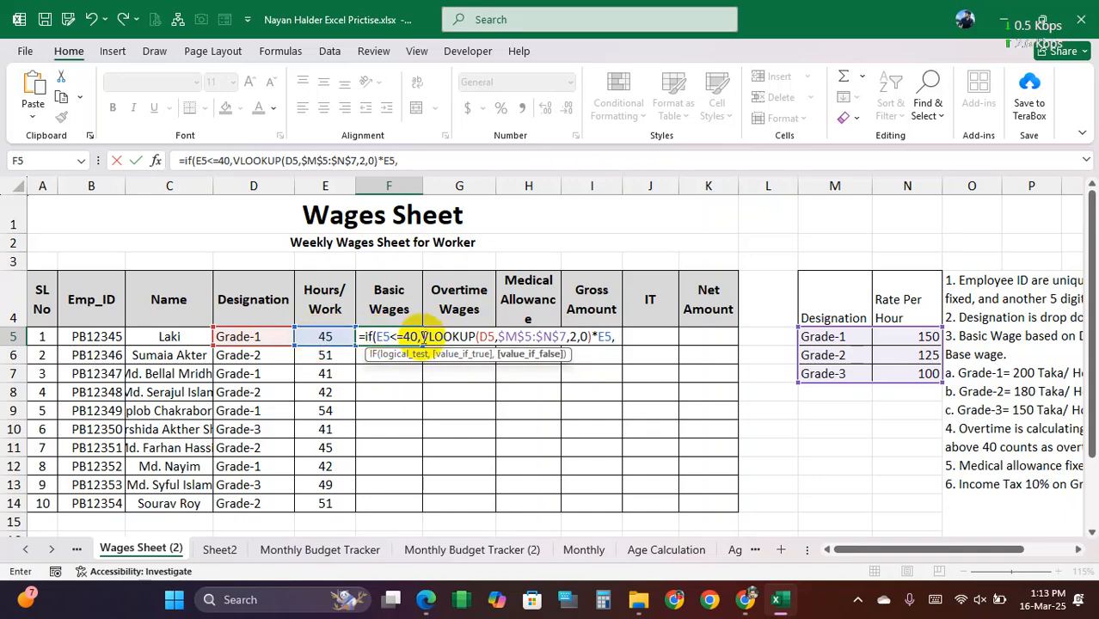
Step: Copy the VLOOKUP(D5,$M$5:$N$7,2,0) part of the F5 formula for reuse, keeping the formula text intact
click(592, 336)
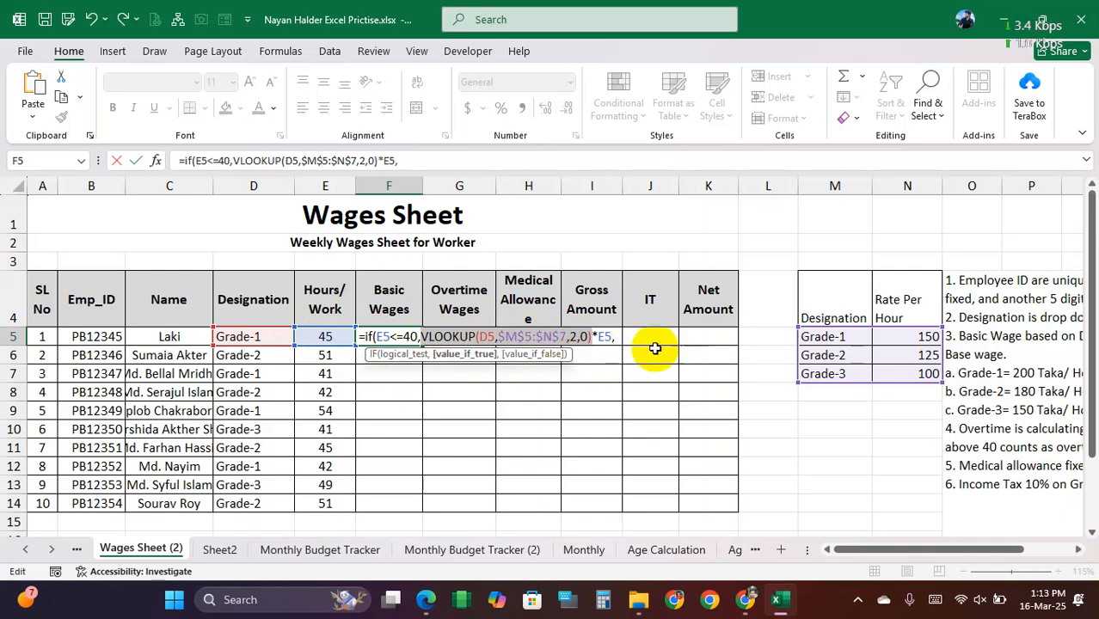
key(BackSpace)
key(BackSpace)
key(BackSpace)
key(BackSpace)
key(BackSpace)
key(BackSpace)
key(BackSpace)
key(BackSpace)
key(BackSpace)
key(BackSpace)
key(BackSpace)
key(BackSpace)
key(BackSpace)
key(BackSpace)
key(BackSpace)
key(BackSpace)
key(BackSpace)
key(BackSpace)
key(BackSpace)
key(BackSpace)
click(631, 338)
key(ctrl+z)
key(ctrl+z)
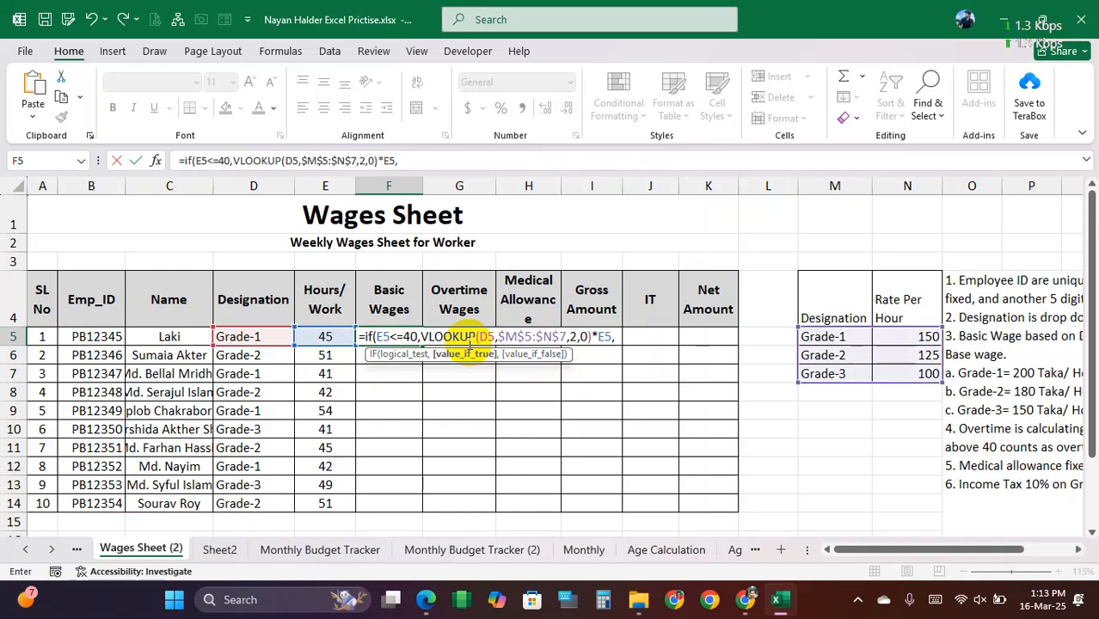
Step: Complete the F5 formula with VLOOKUP(D5,$M$5:$N$7,2,0)*40 as the false value and fill it down to F14
click(614, 342)
text(VLOOKUP(D5,$M$5:$N$7,2,0))
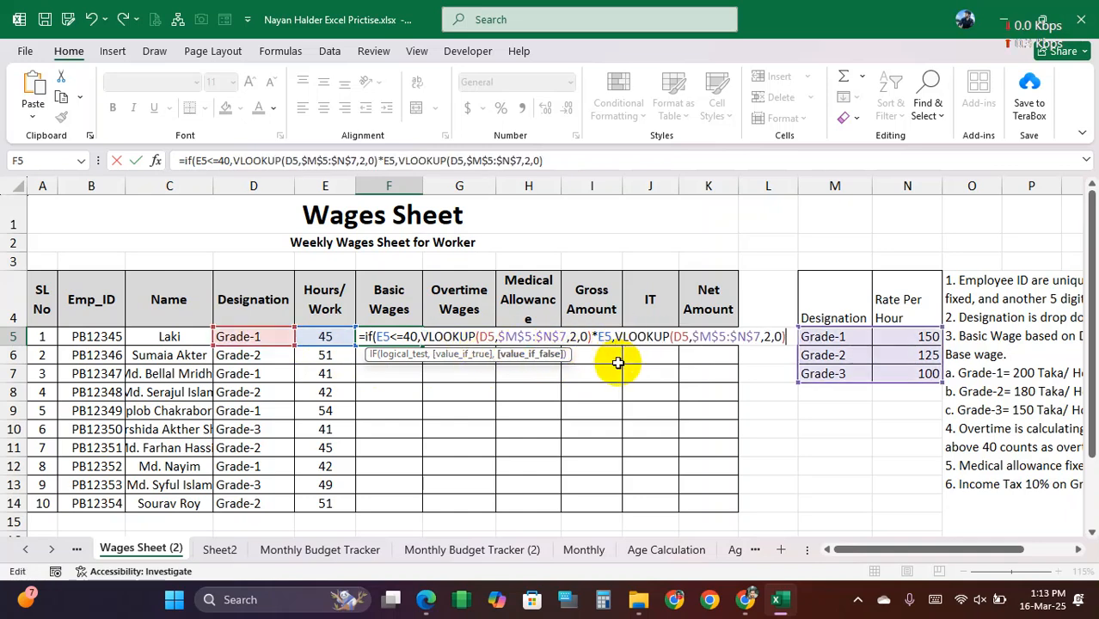
text(*)
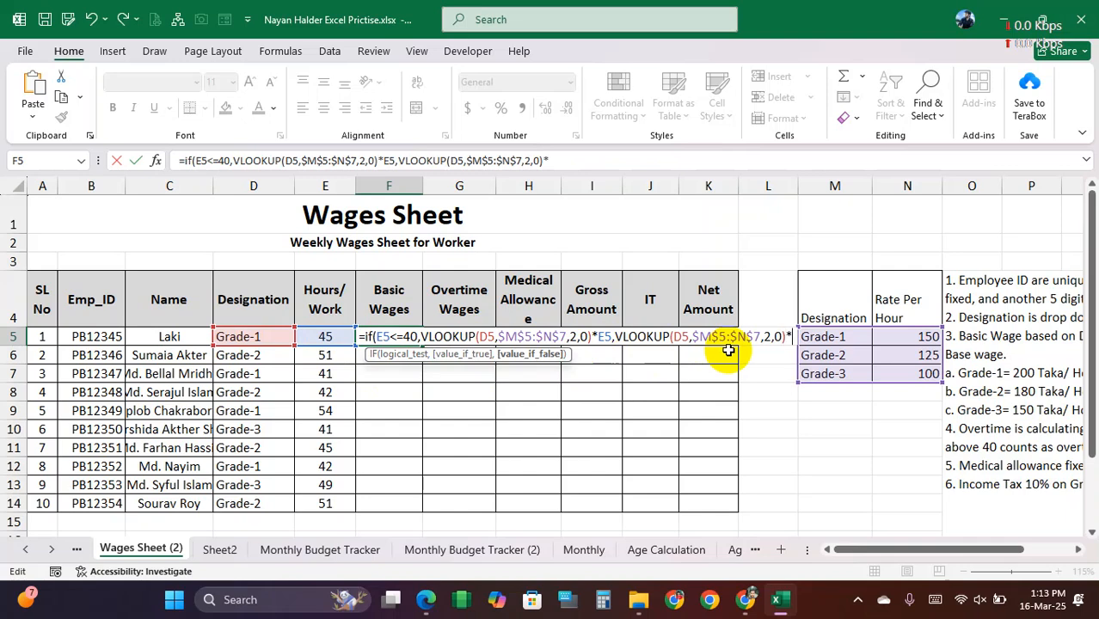
text(40)
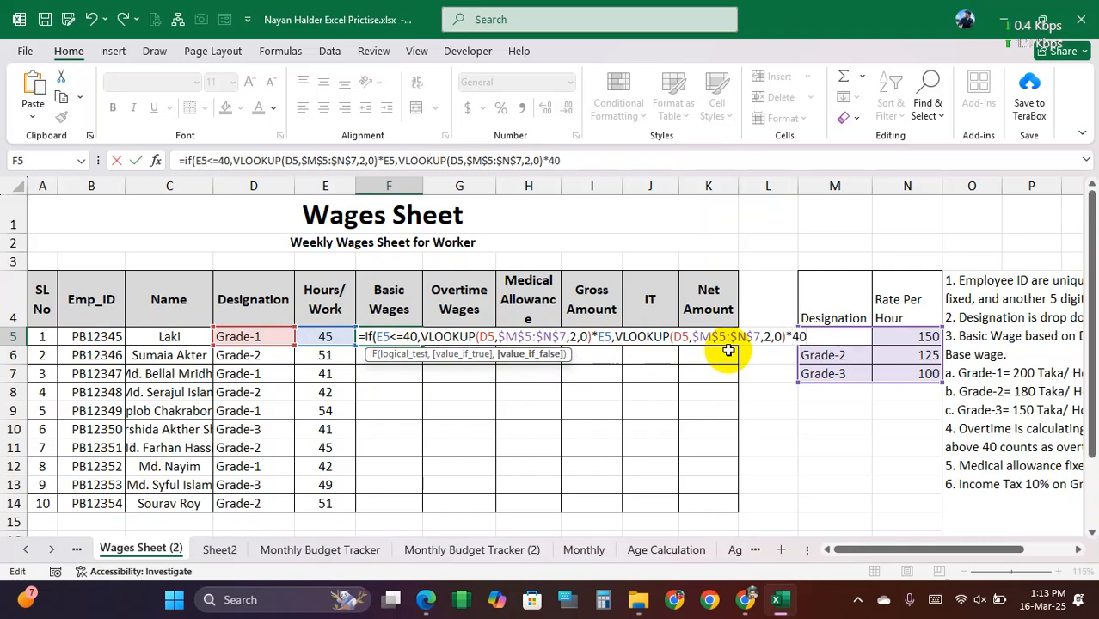
text())
key(ctrl+Return)
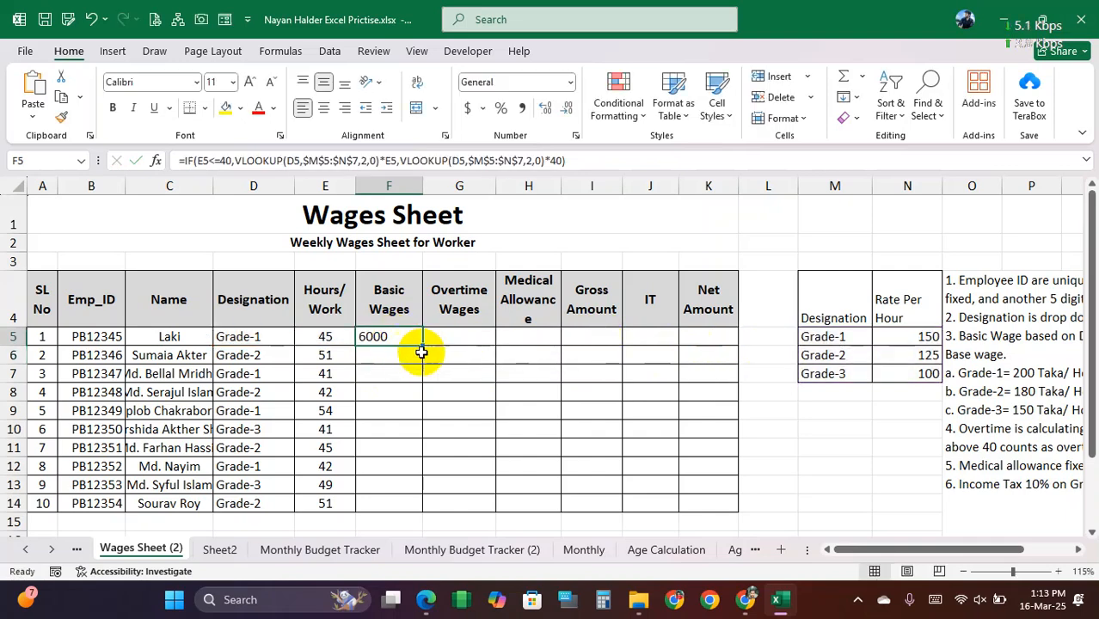
drag(424, 348, 423, 504)
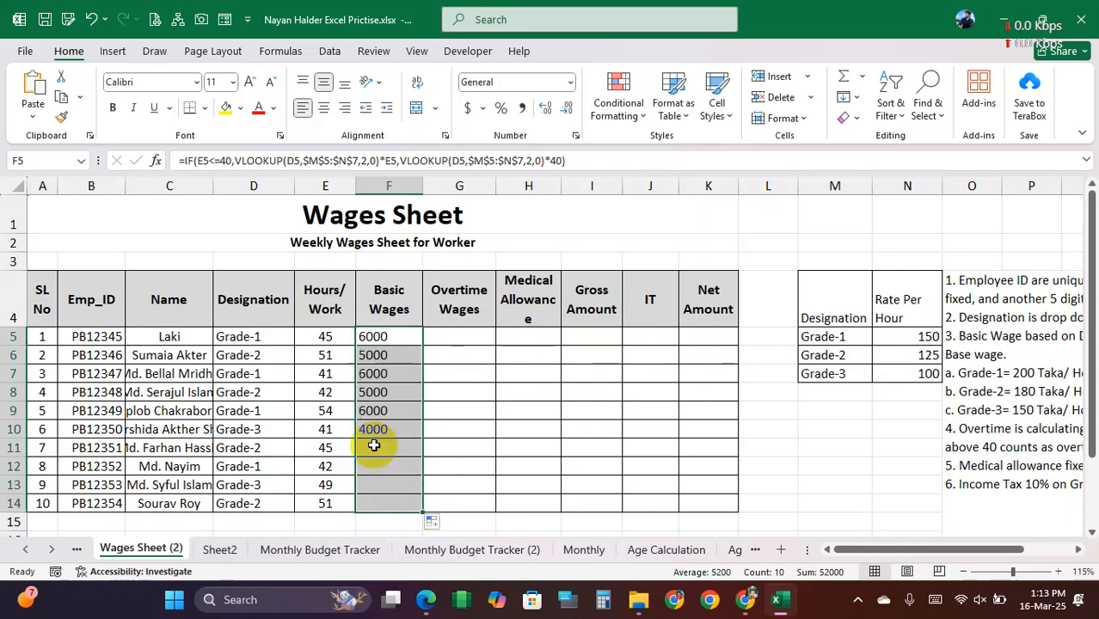
Step: Test the basic wages formula by switching the first worker's designation in D5, ending on Grade-3
click(245, 341)
click(302, 337)
click(239, 361)
click(301, 337)
click(243, 373)
drag(357, 342, 392, 503)
Step: Begin an IF formula for overtime wages in G5 with the condition E5>=40
click(449, 336)
drag(448, 336, 466, 334)
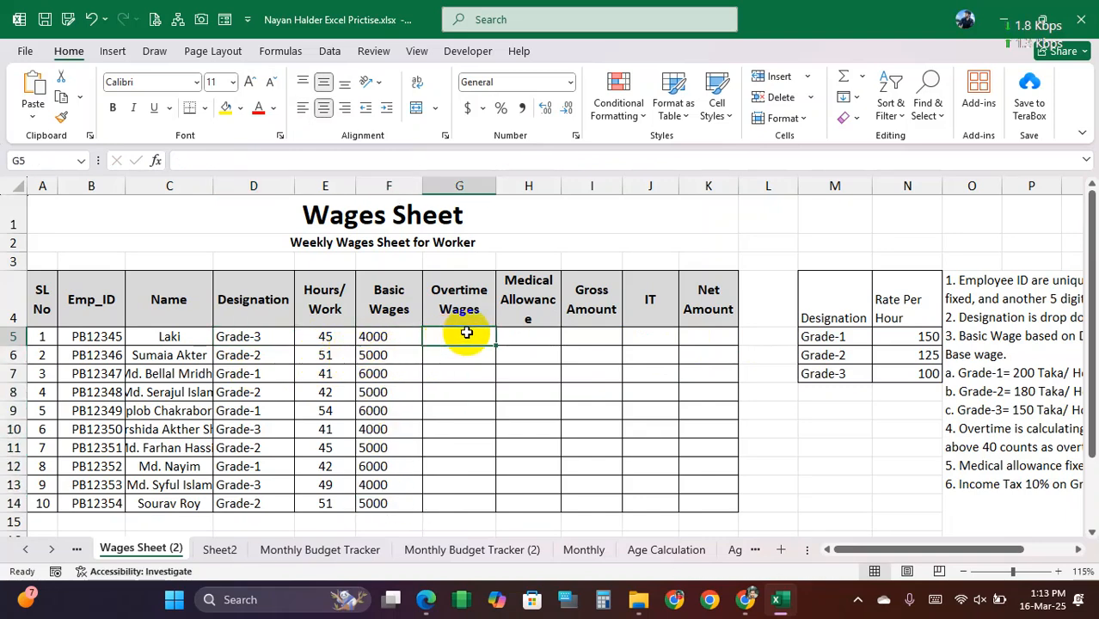
text(if()
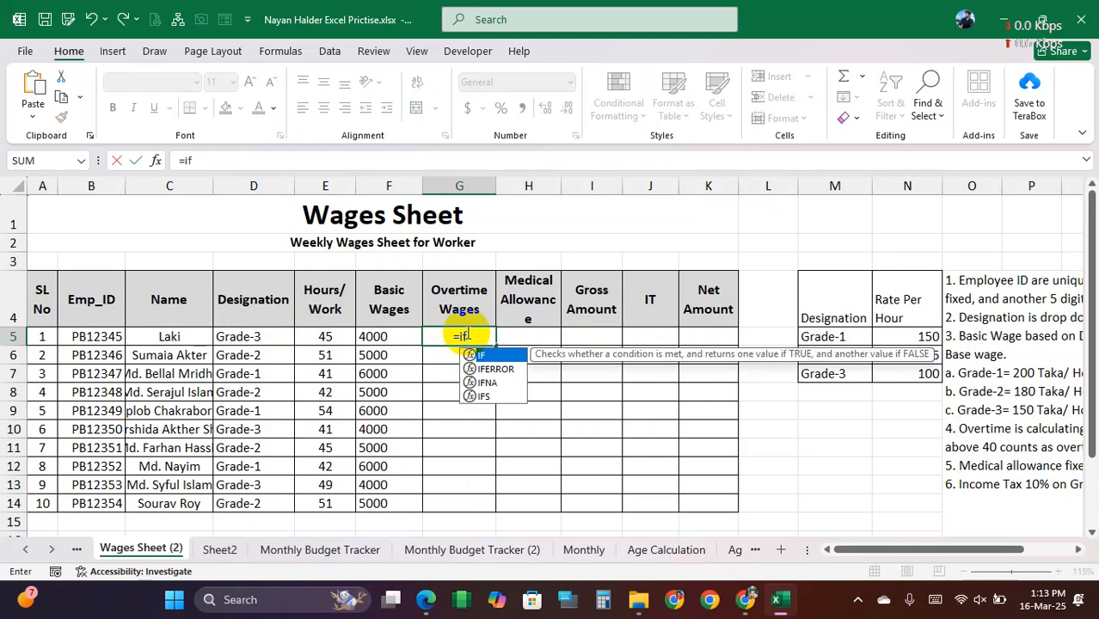
click(331, 339)
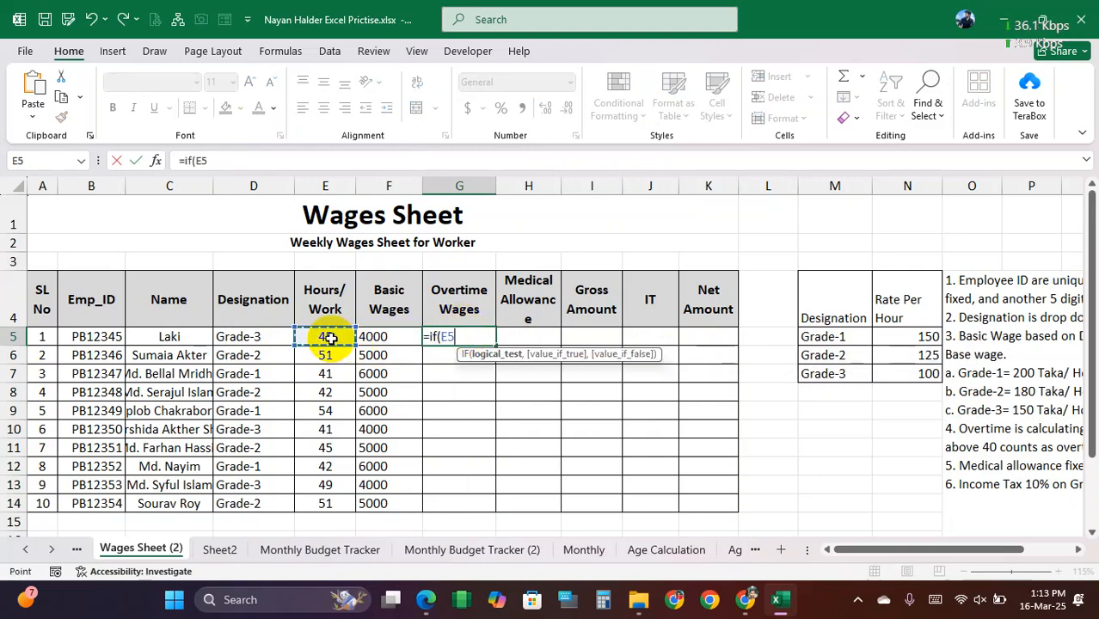
text(>)
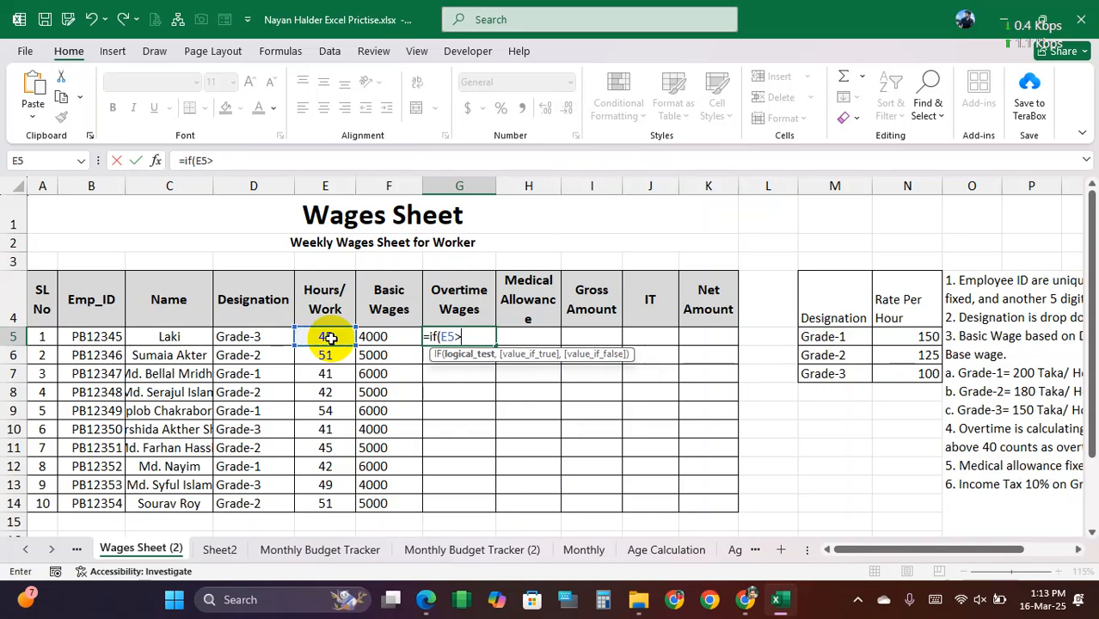
text(=40,)
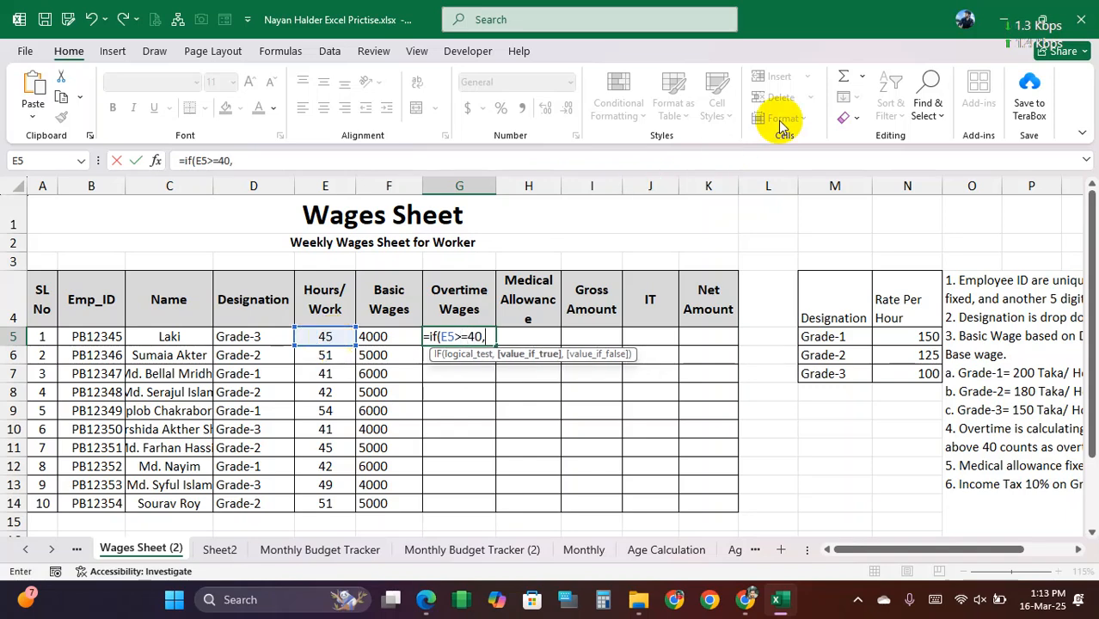
text(()
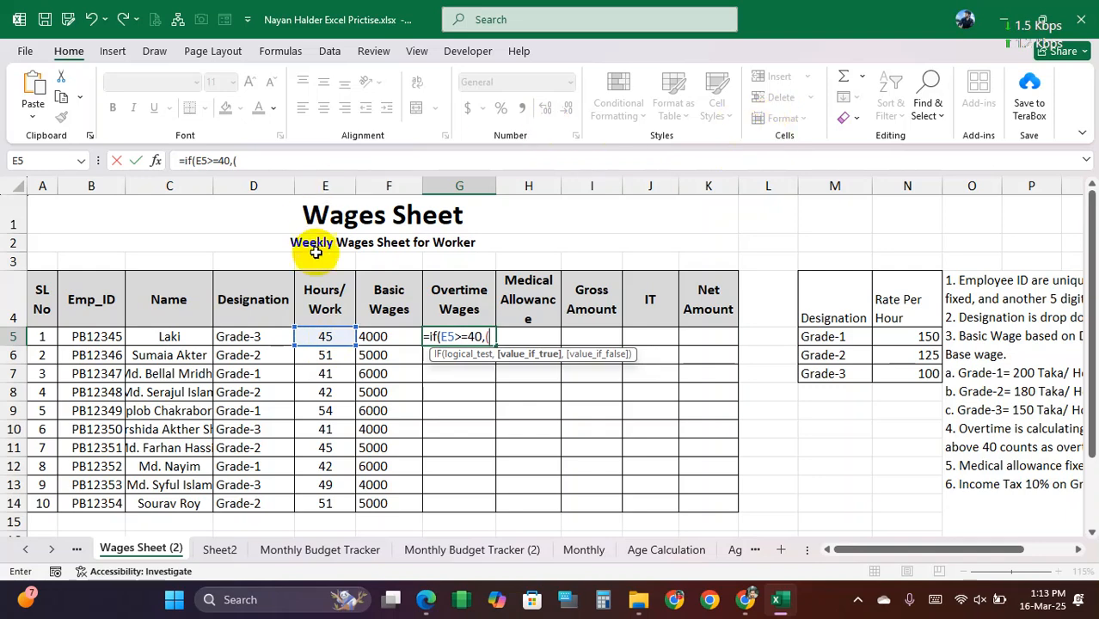
Step: Complete the overtime formula in G5 with (E5-40)*200 as the true value and fill it down to G14
click(326, 338)
text(-40)*200,)
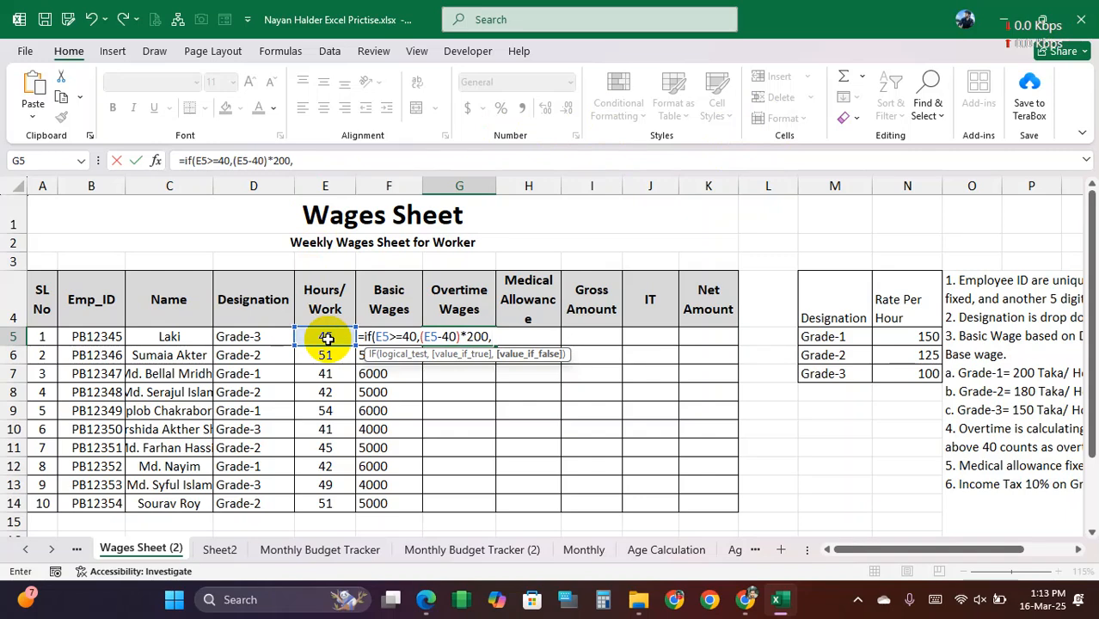
text())
key(Return)
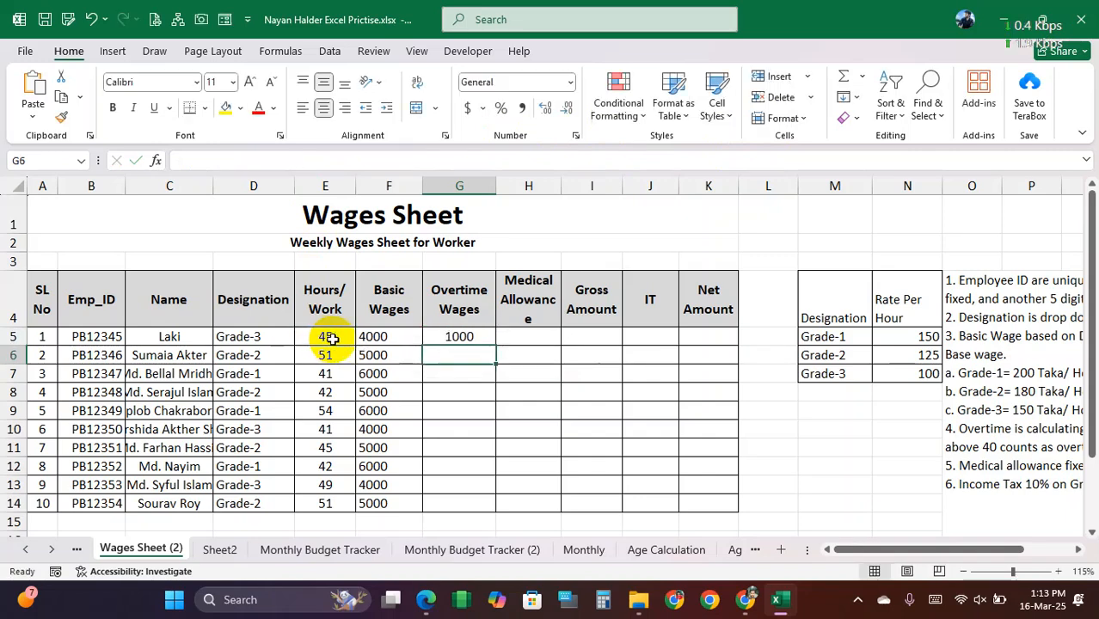
click(481, 339)
drag(496, 346, 474, 506)
Step: Enter a medical allowance of 500 in H5 and copy it to H6:H14
click(532, 337)
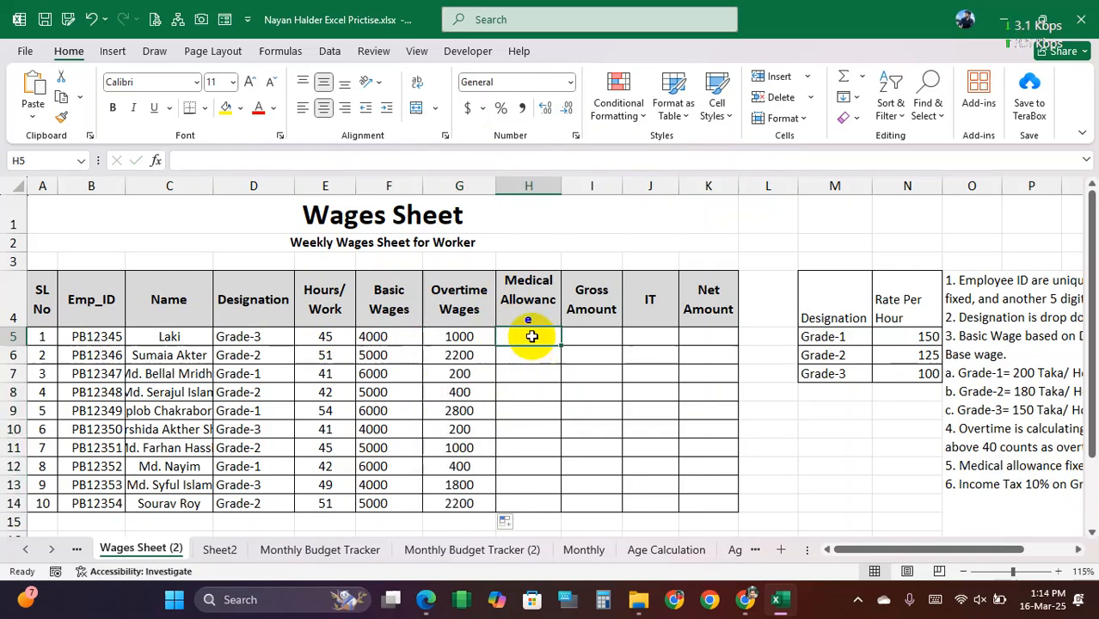
text(500)
key(Return)
click(544, 338)
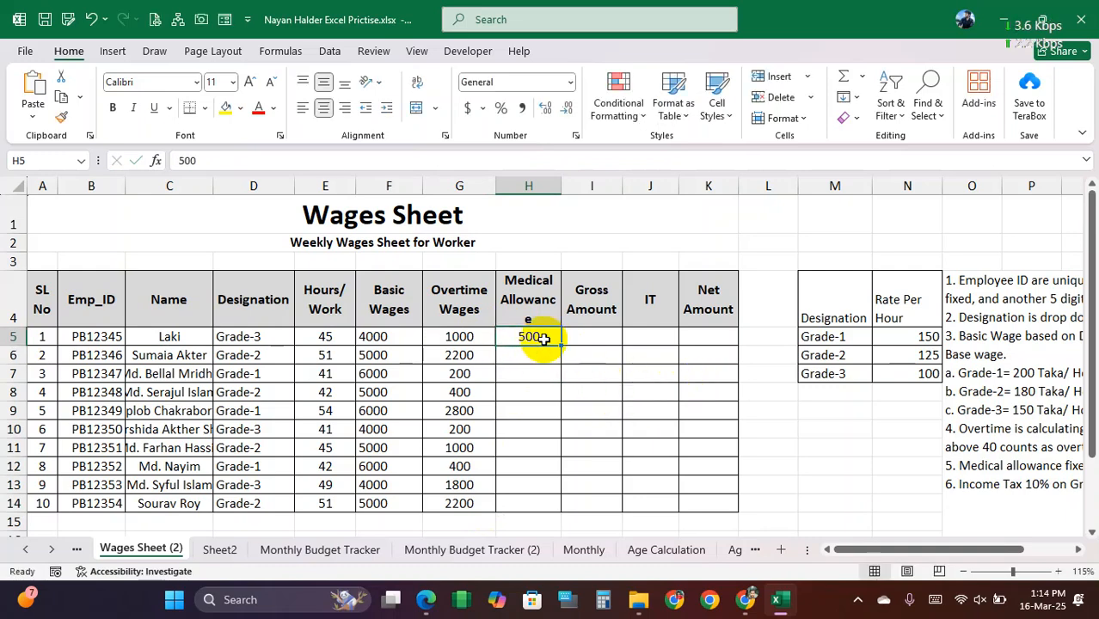
key(ctrl+c)
drag(540, 349, 533, 495)
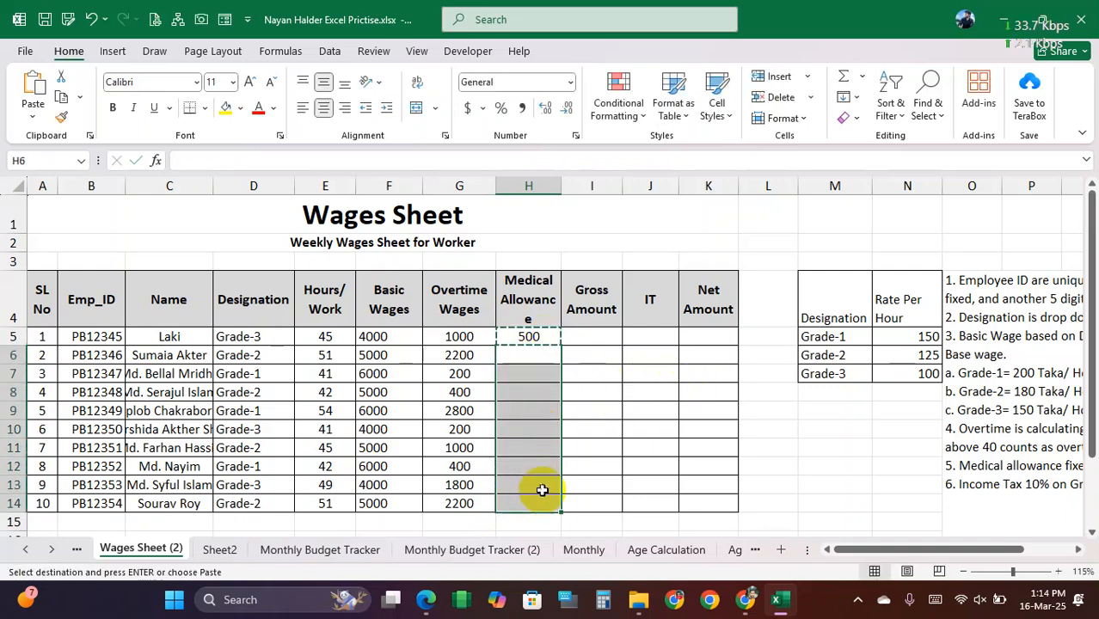
key(ctrl+v)
Step: Calculate the gross amount in I5 as the SUM of F5:H5 and fill the formula down to I14
click(592, 337)
text(=)
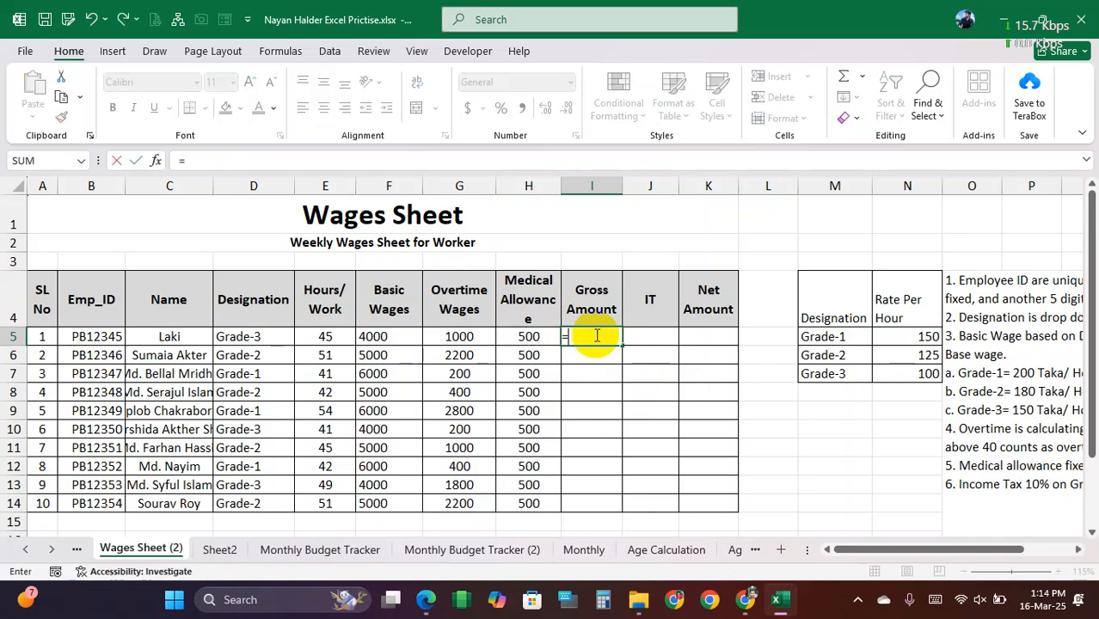
text(sum()
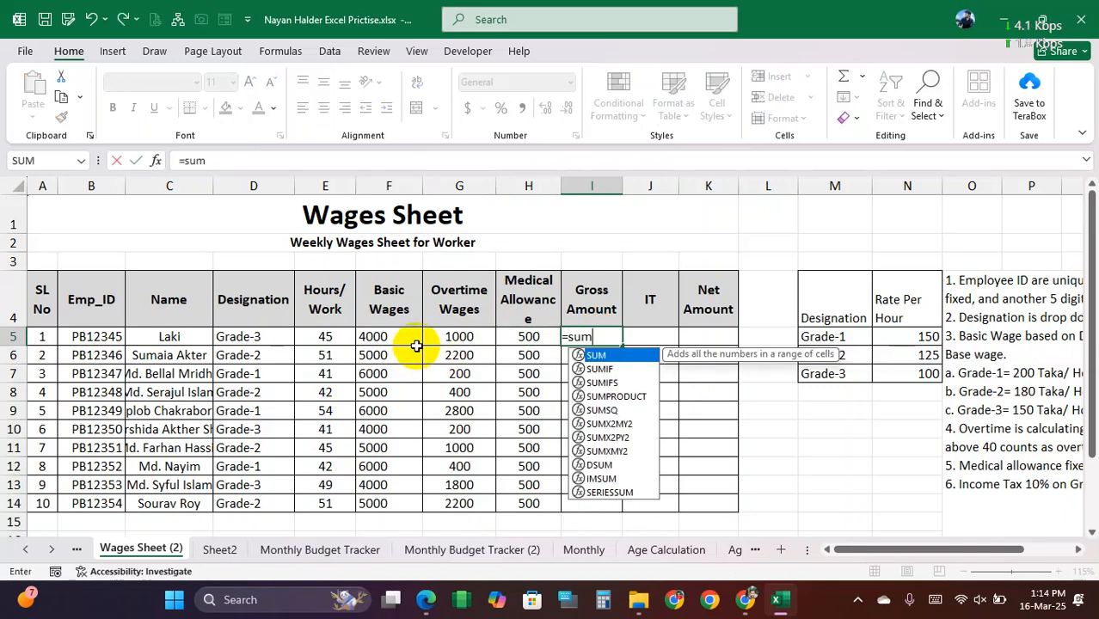
drag(529, 337, 418, 348)
key(Return)
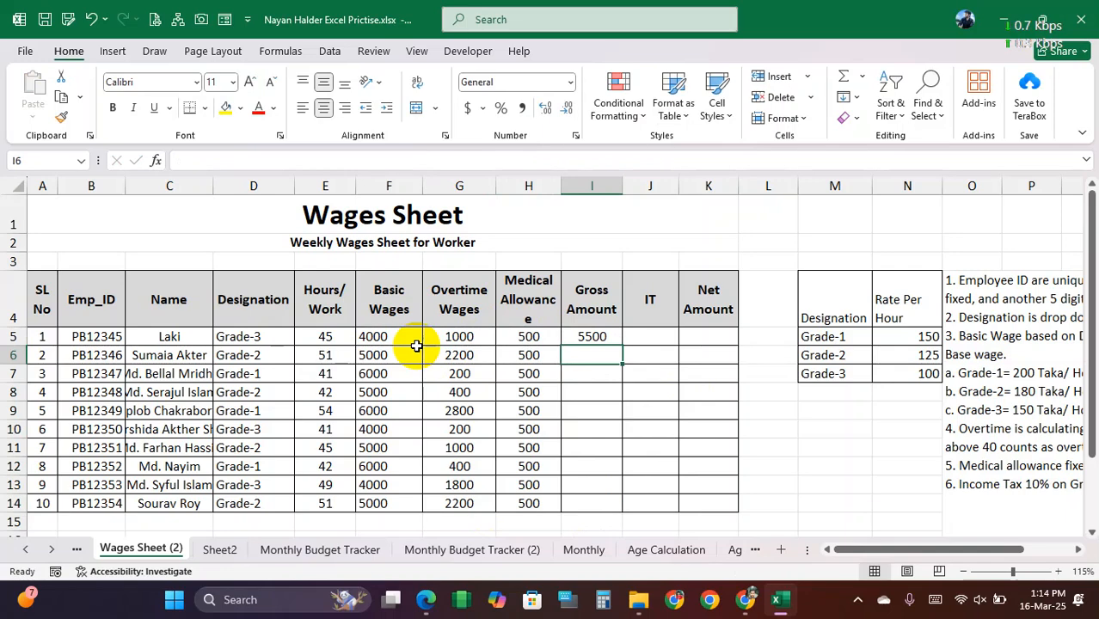
click(614, 339)
drag(622, 346, 613, 506)
Step: Calculate income tax in J5 with =I5*10% and fill the formula down to J14
click(653, 336)
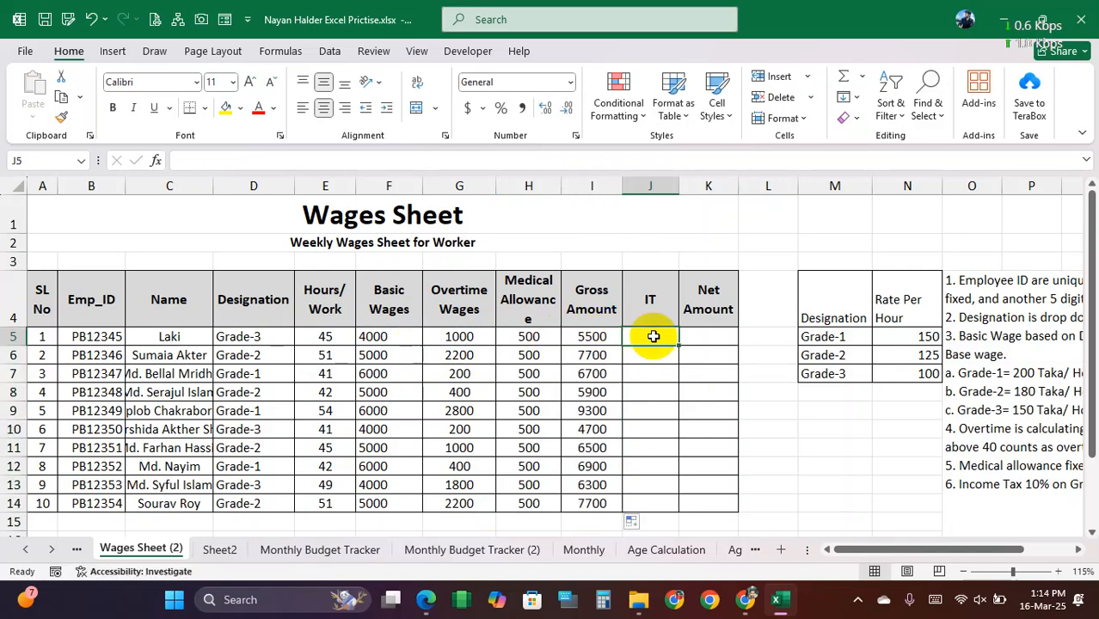
text(=)
click(602, 337)
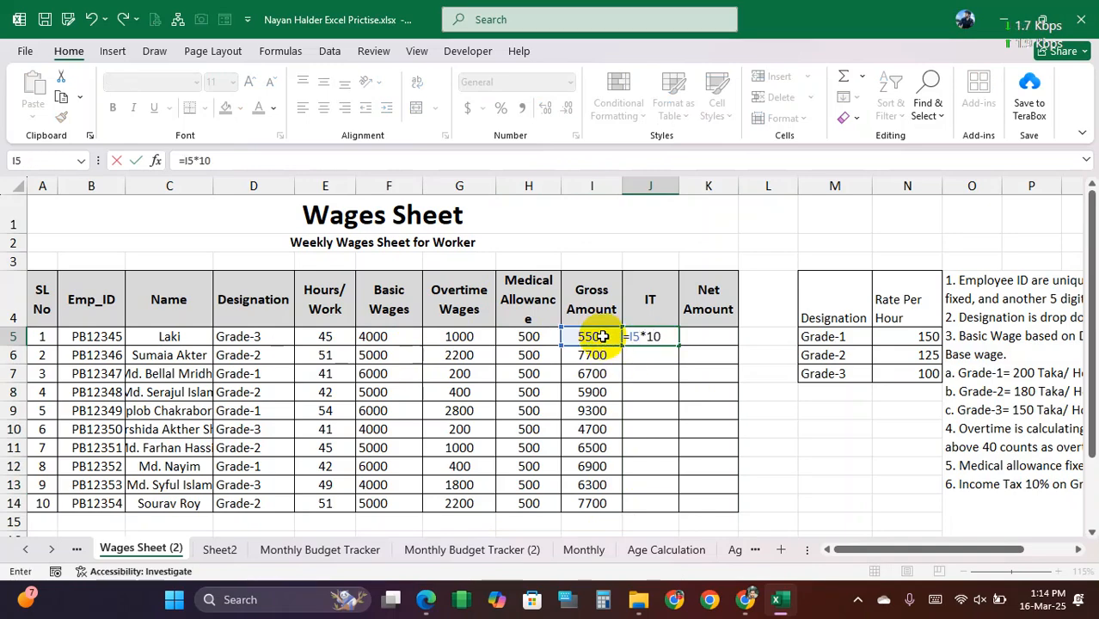
text(*10%)
key(Return)
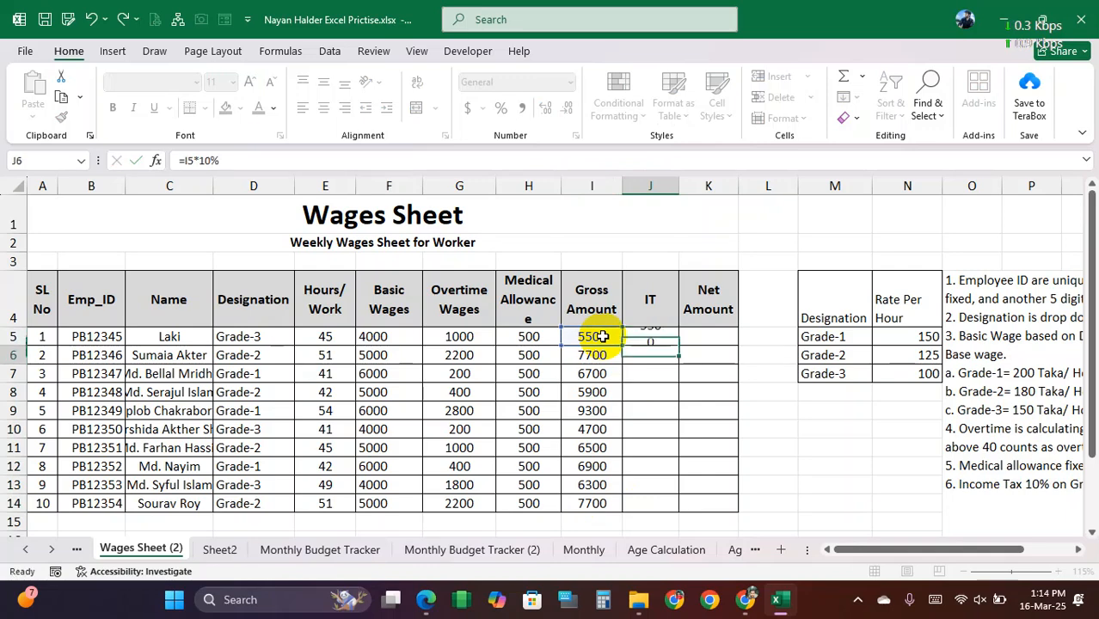
click(668, 340)
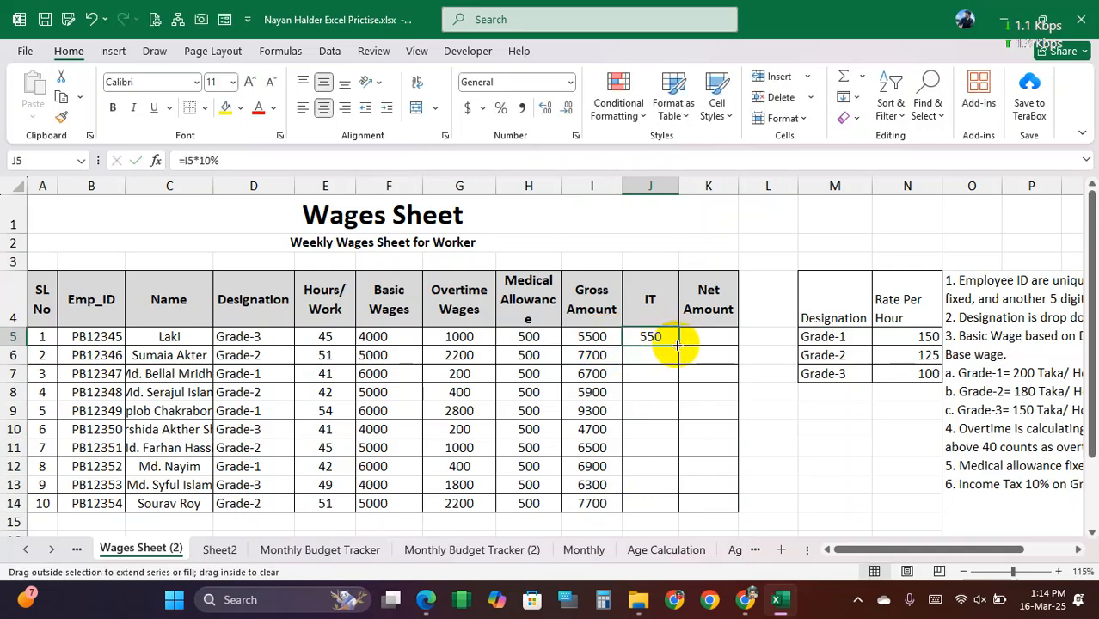
double_click(677, 344)
Step: Calculate the net amount in K5 with =I5-J5 and fill the formula down to K14
click(707, 339)
text(=)
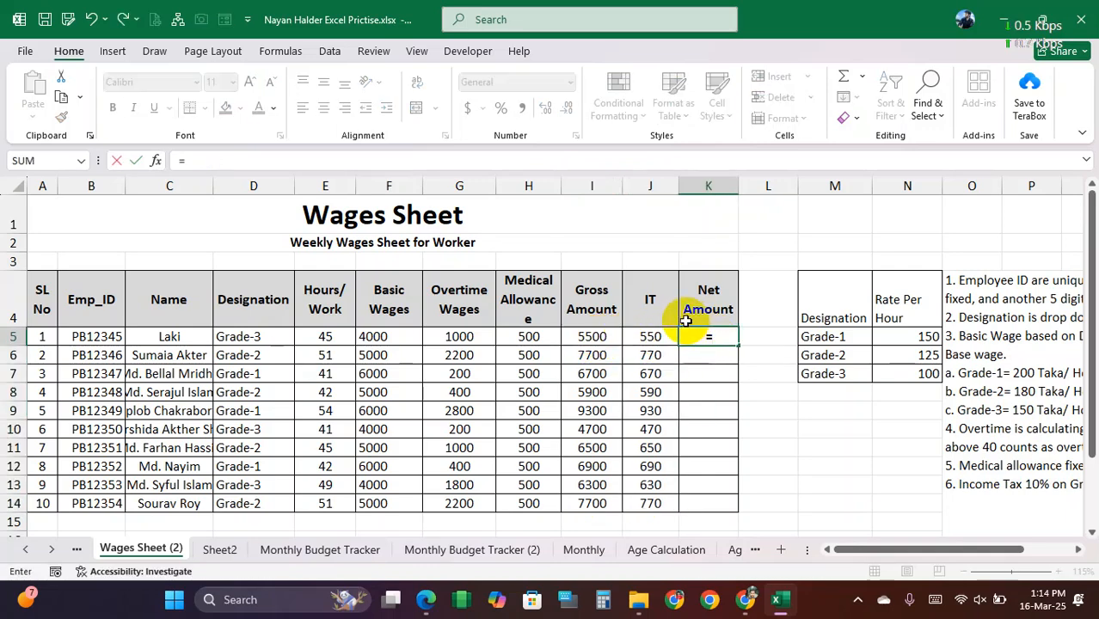
click(593, 337)
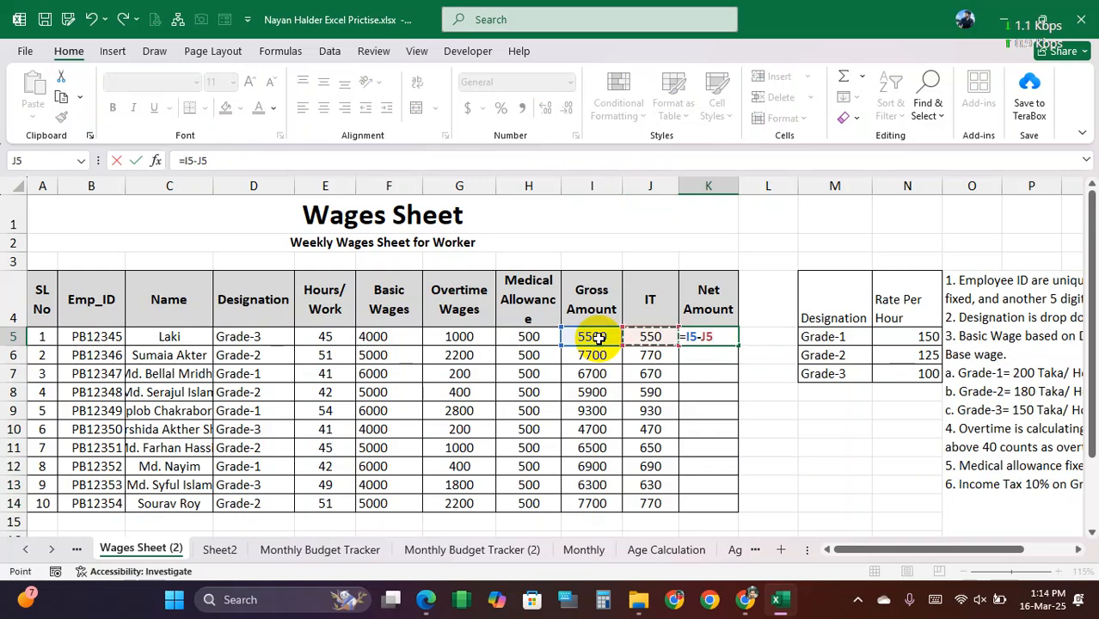
key(Return)
click(707, 336)
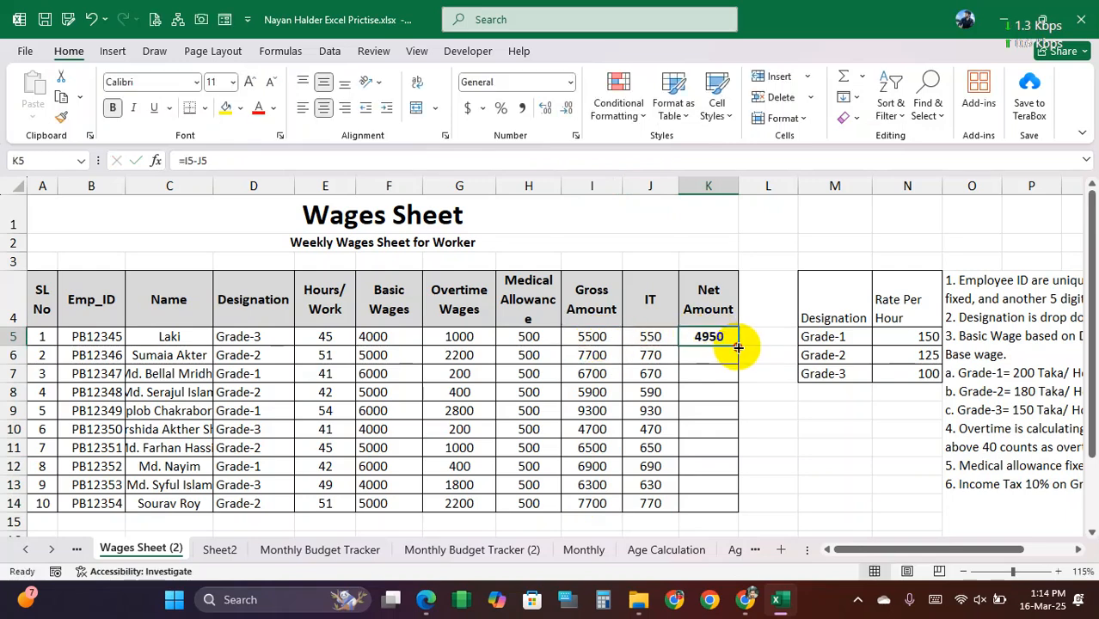
double_click(738, 347)
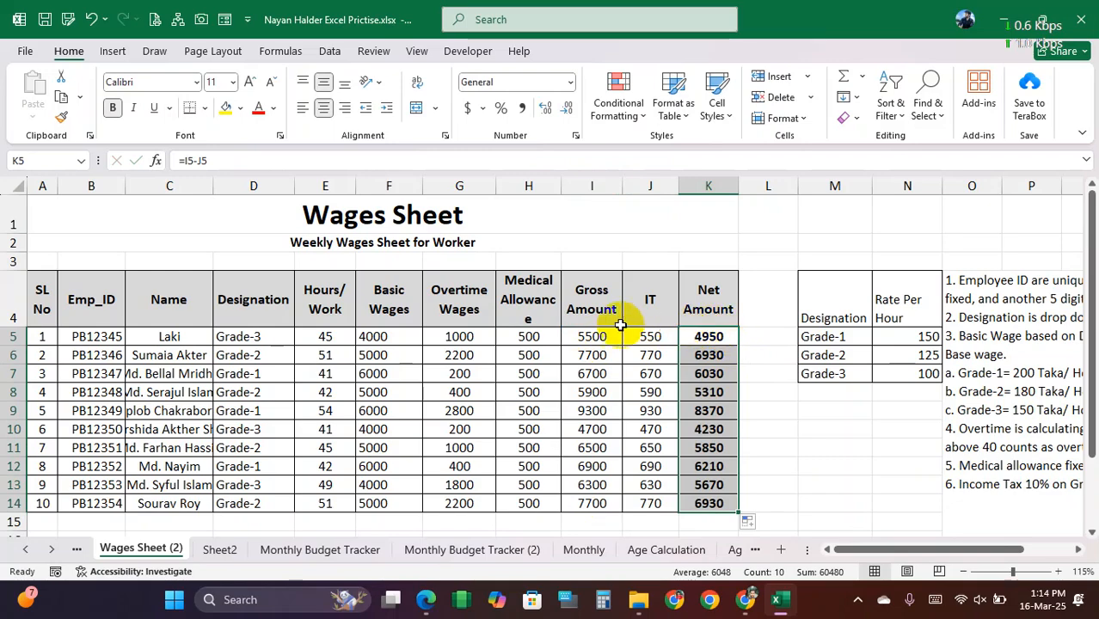
Step: Clear all contents and formatting from the Emp_ID and Net Amount block in C18:D19
scroll(527, 344, down, 2)
drag(170, 421, 238, 440)
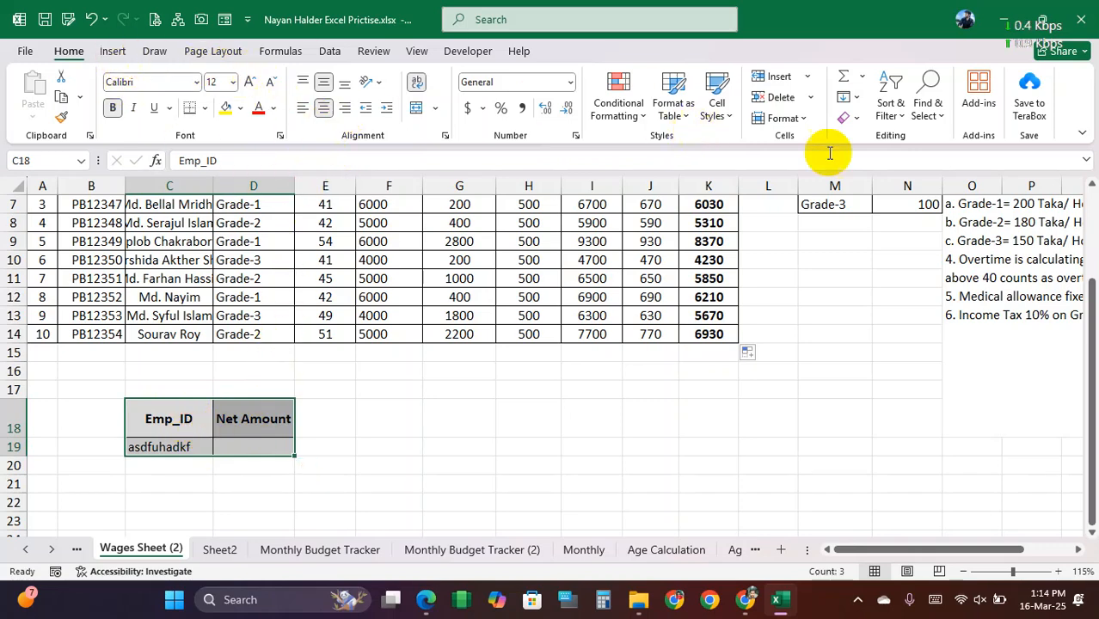
click(848, 118)
click(887, 145)
click(458, 445)
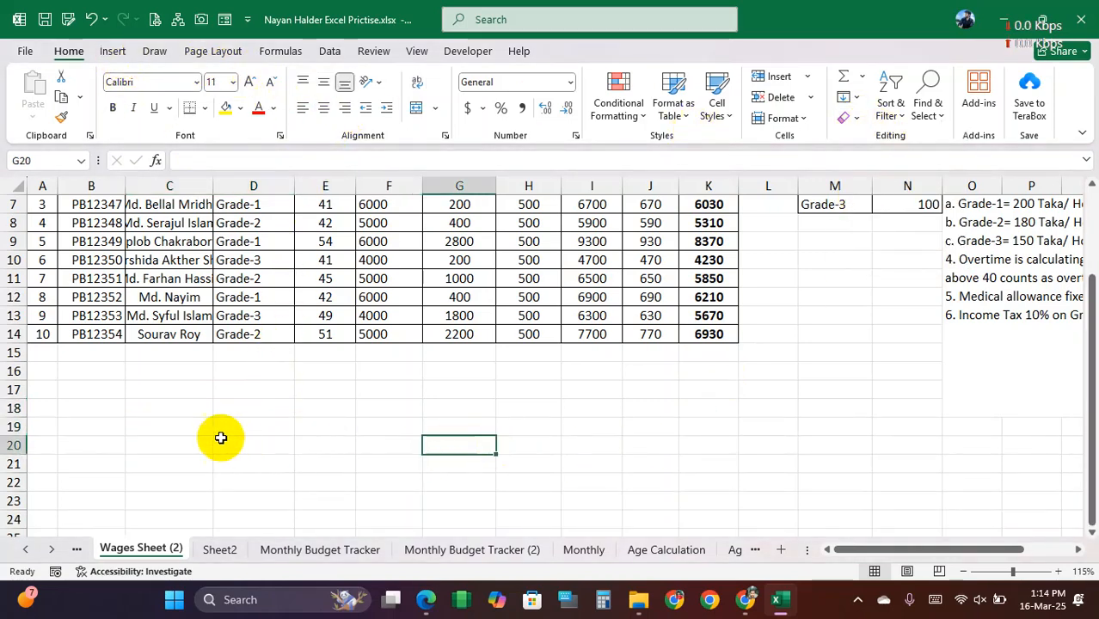
Step: Enter the month headings January, February, March and April across D19:G19
click(189, 425)
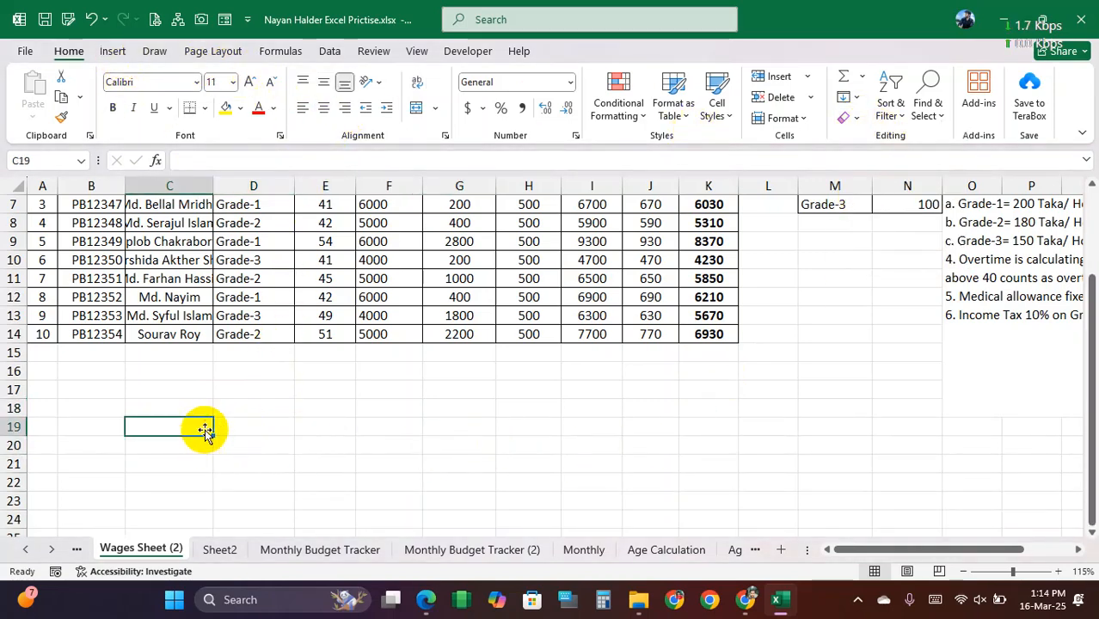
click(248, 425)
click(199, 426)
click(252, 425)
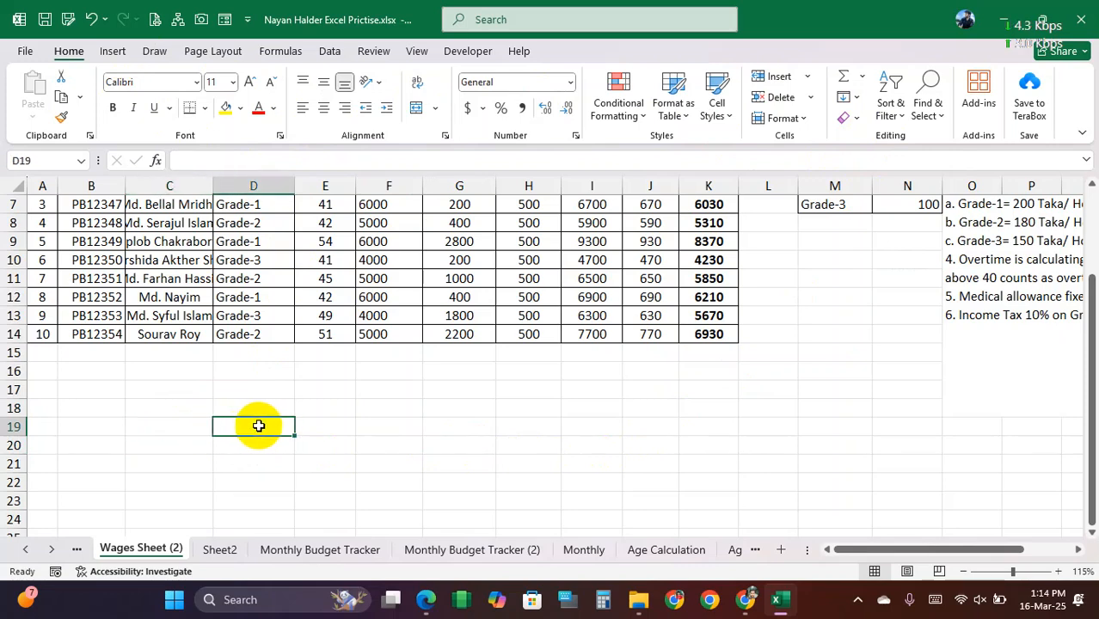
text(January)
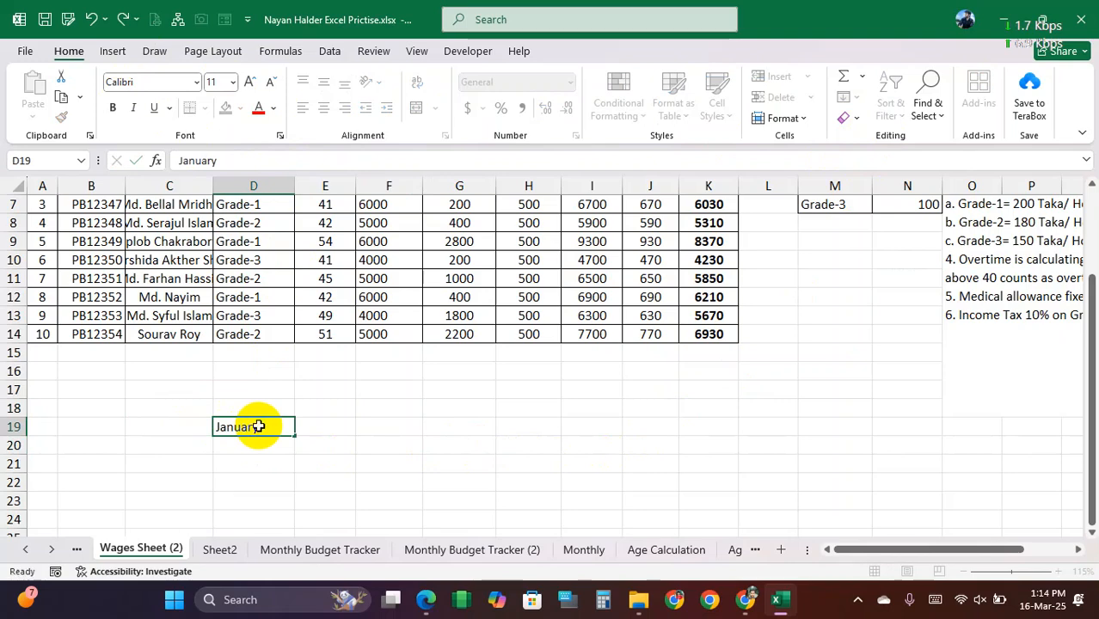
key(Tab)
text(Fe)
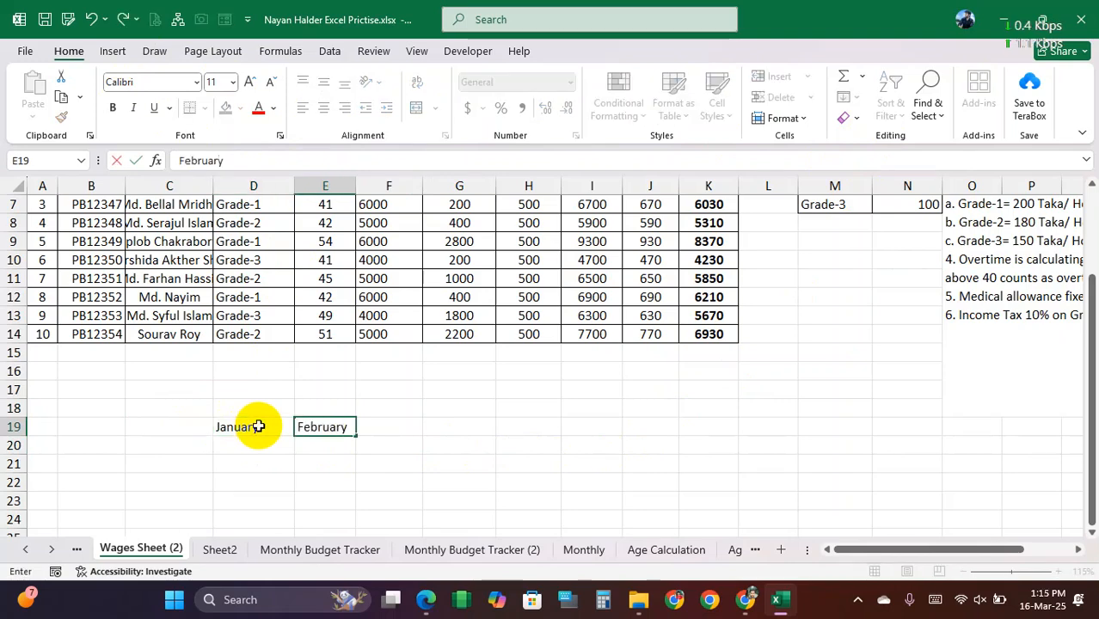
text(bruary)
key(Tab)
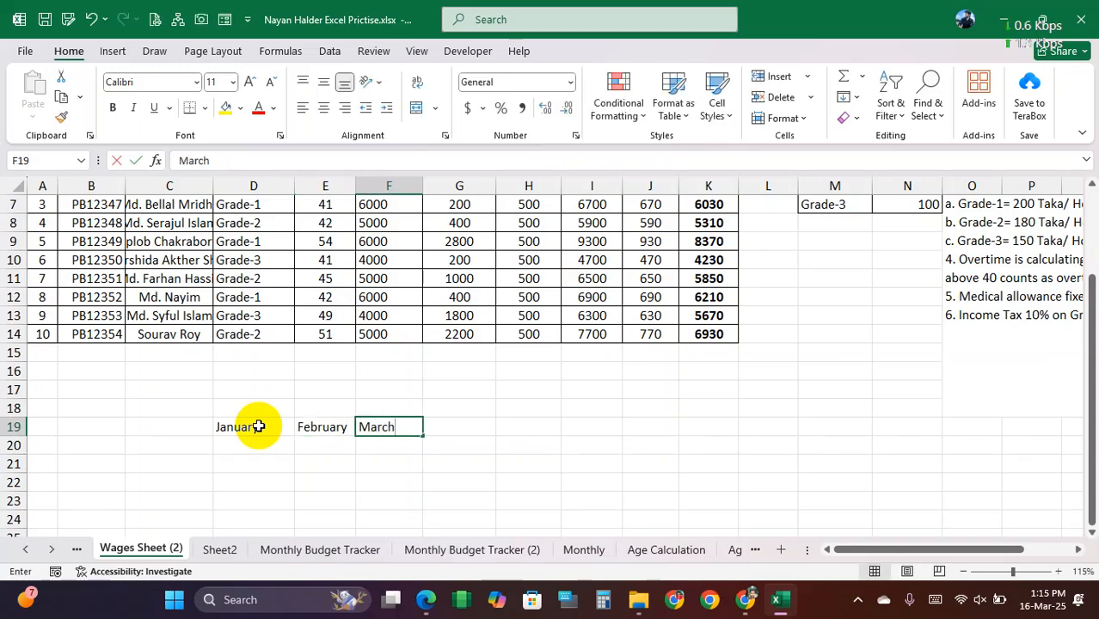
key(Tab)
text(Apr)
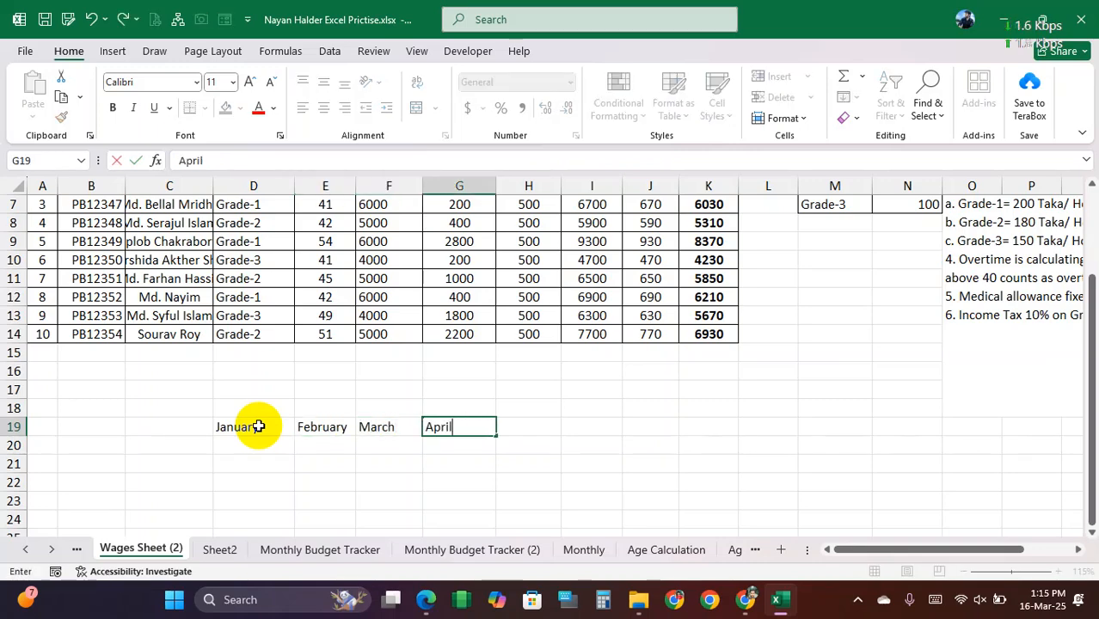
click(188, 422)
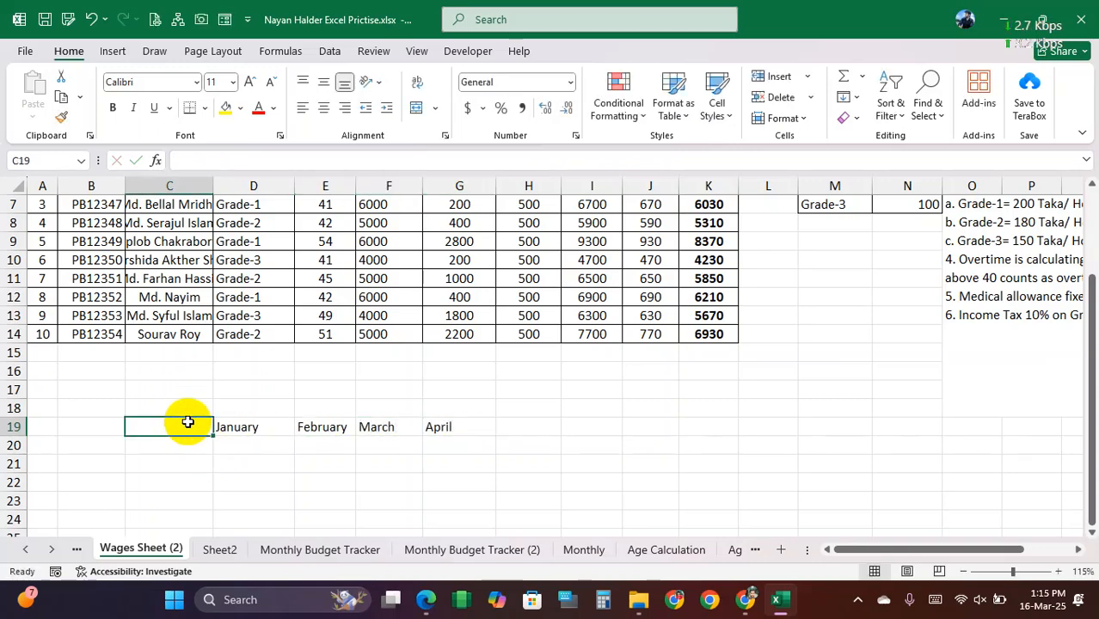
text(Mo)
key(Return)
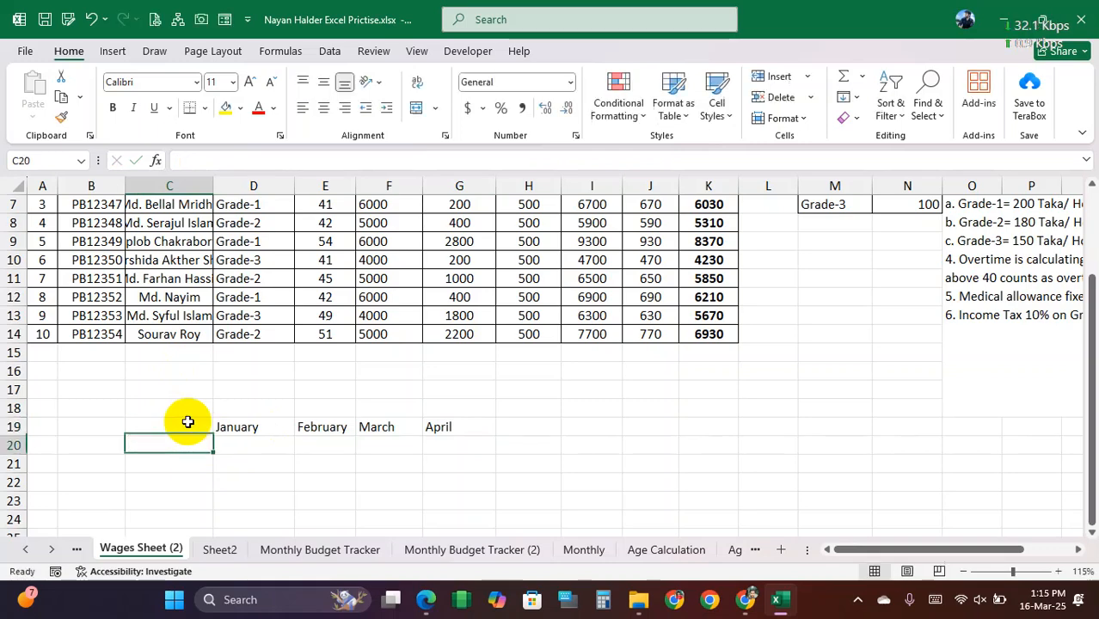
click(187, 422)
key(Return)
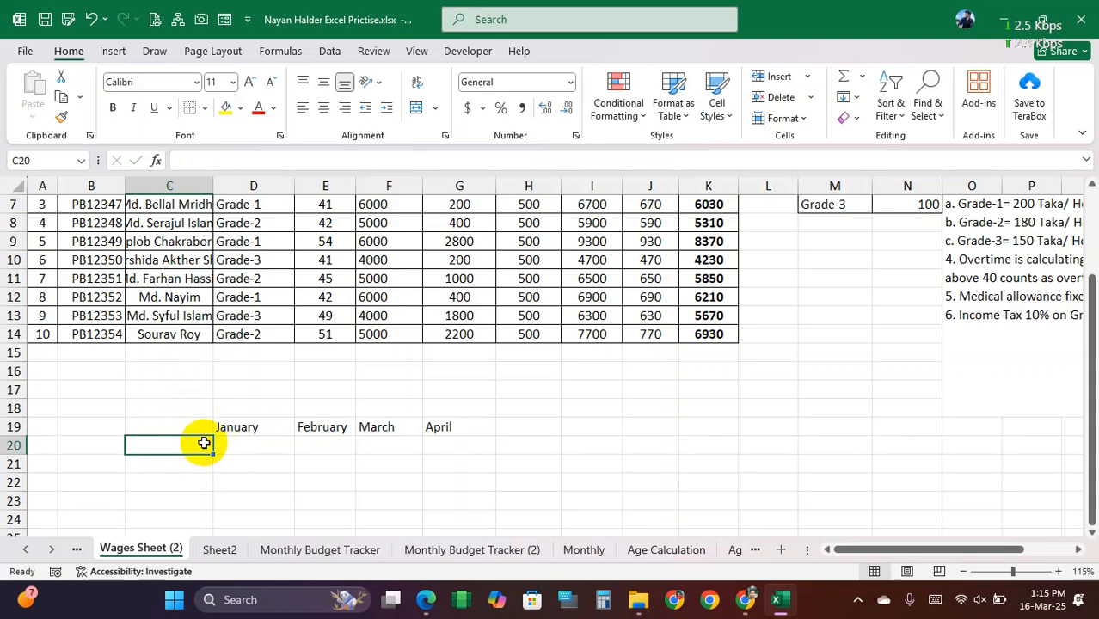
Step: Enter the label Amount in C20 and apply all borders to C19:G25
text(AMount)
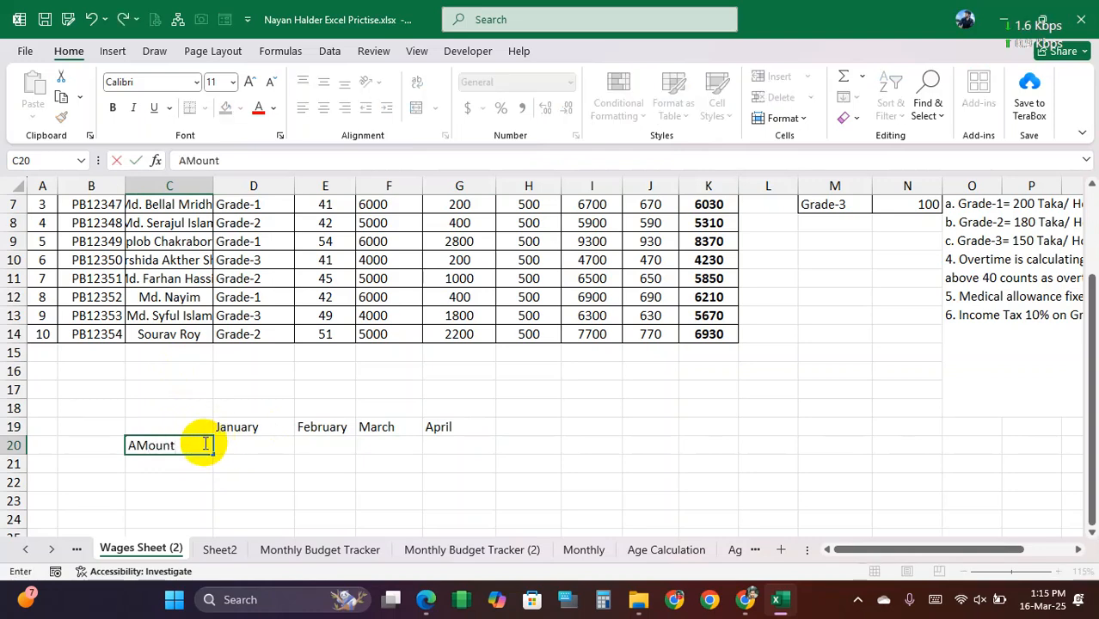
key(Right)
key(Left)
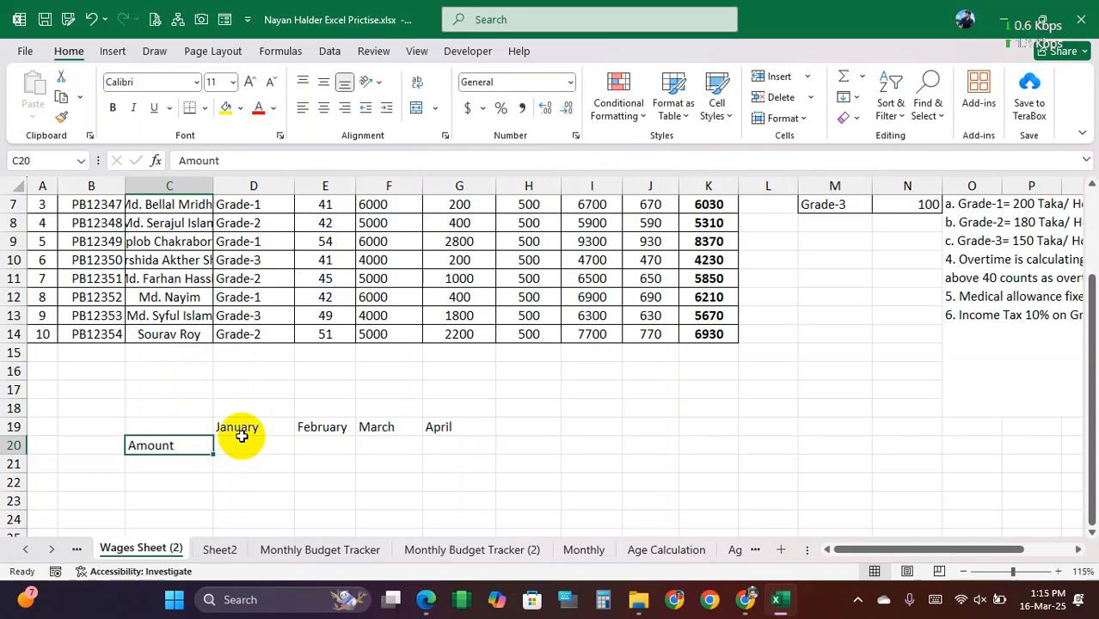
scroll(240, 437, down, 1)
drag(179, 368, 440, 475)
click(205, 108)
click(232, 272)
click(256, 389)
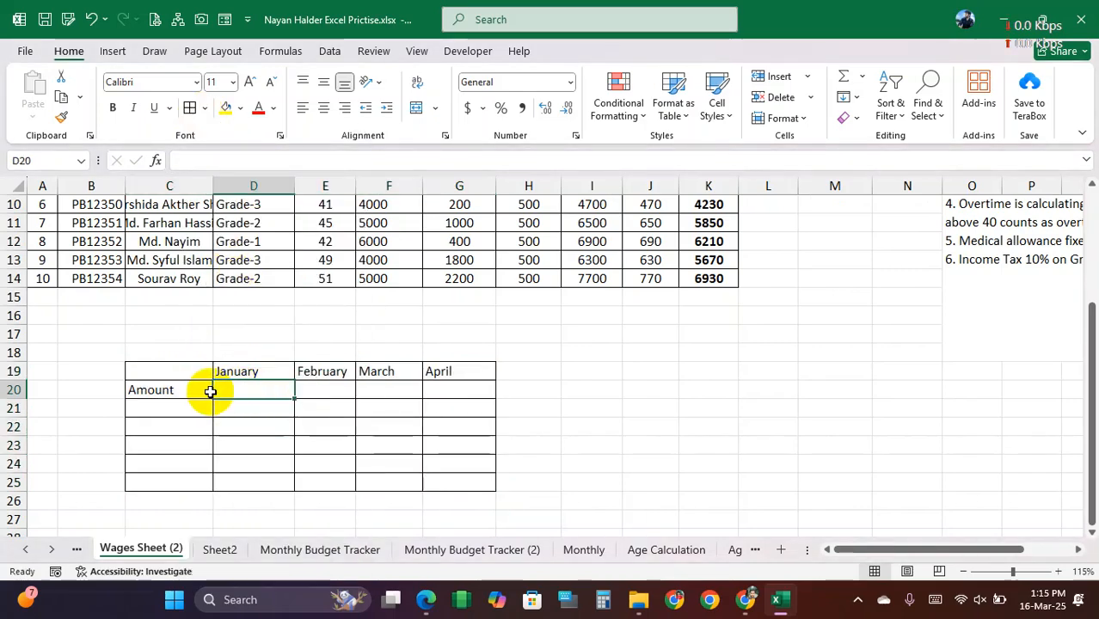
Step: Merge and center C20:C25 around the Amount label and align it vertically to the middle
drag(187, 391, 191, 482)
right_click(184, 460)
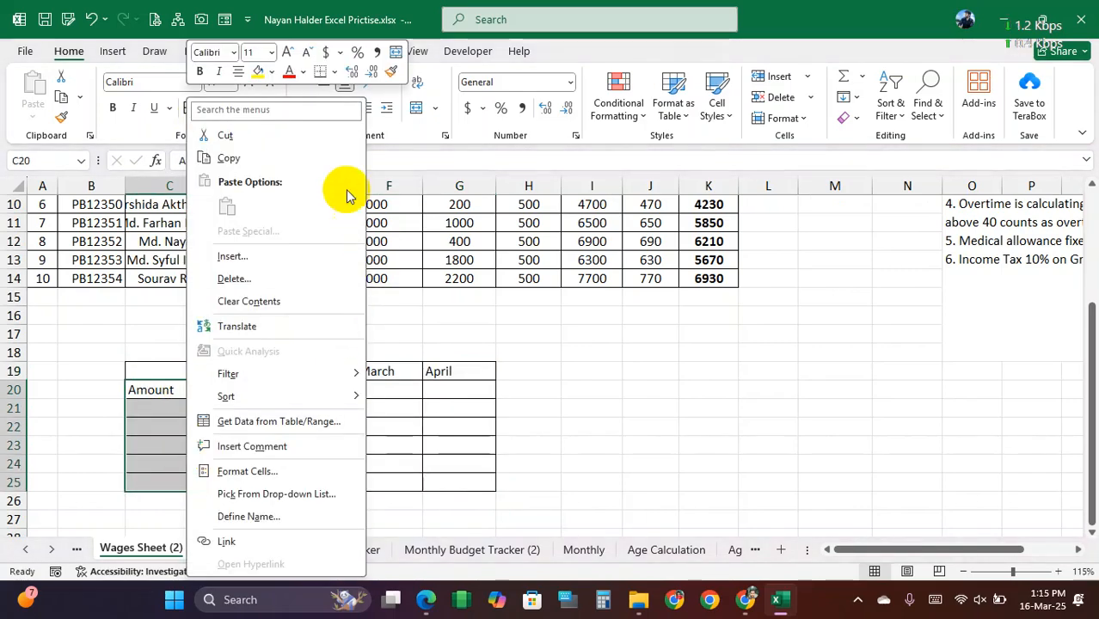
click(391, 58)
click(232, 416)
click(183, 430)
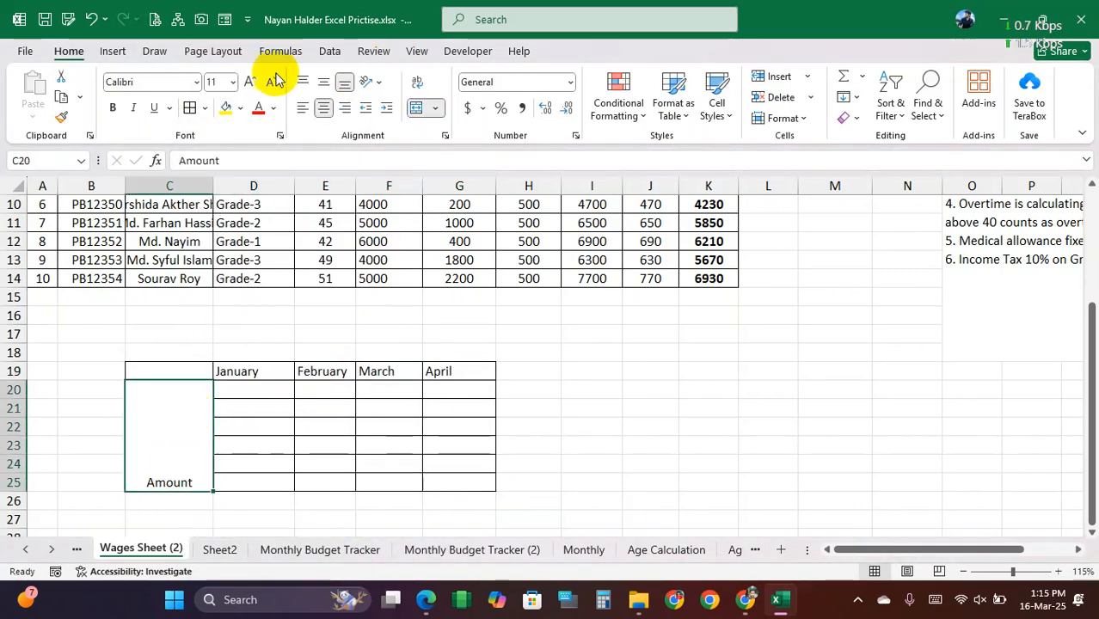
click(323, 84)
Step: Enter =RANDBETWEEN(500,3000) in D20 and fill it across the month table through G25
click(258, 389)
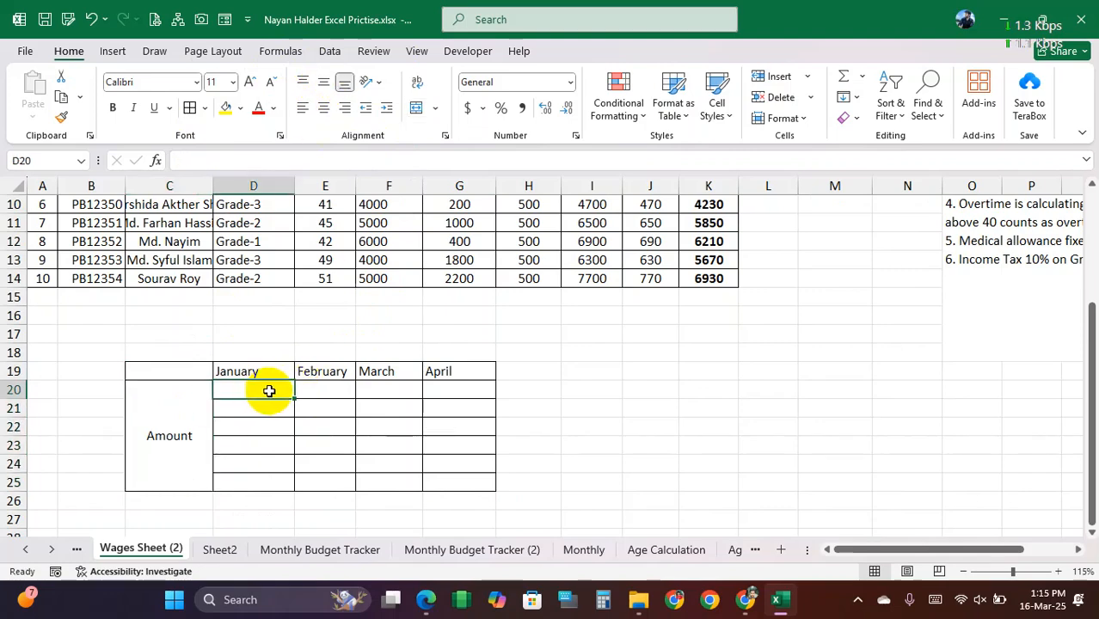
text(=ran)
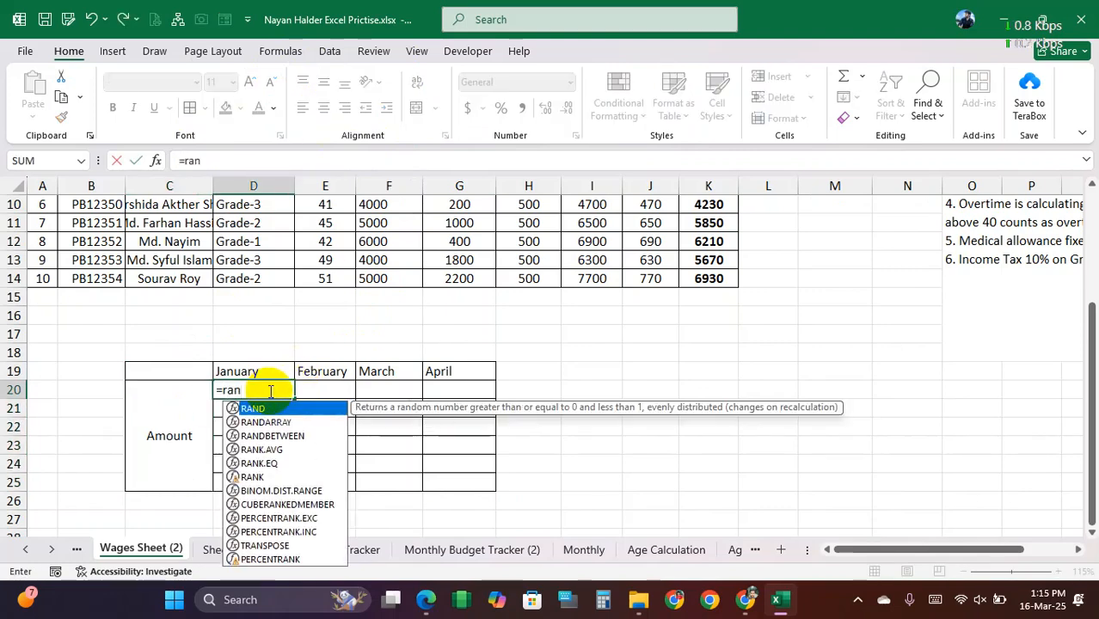
text(db)
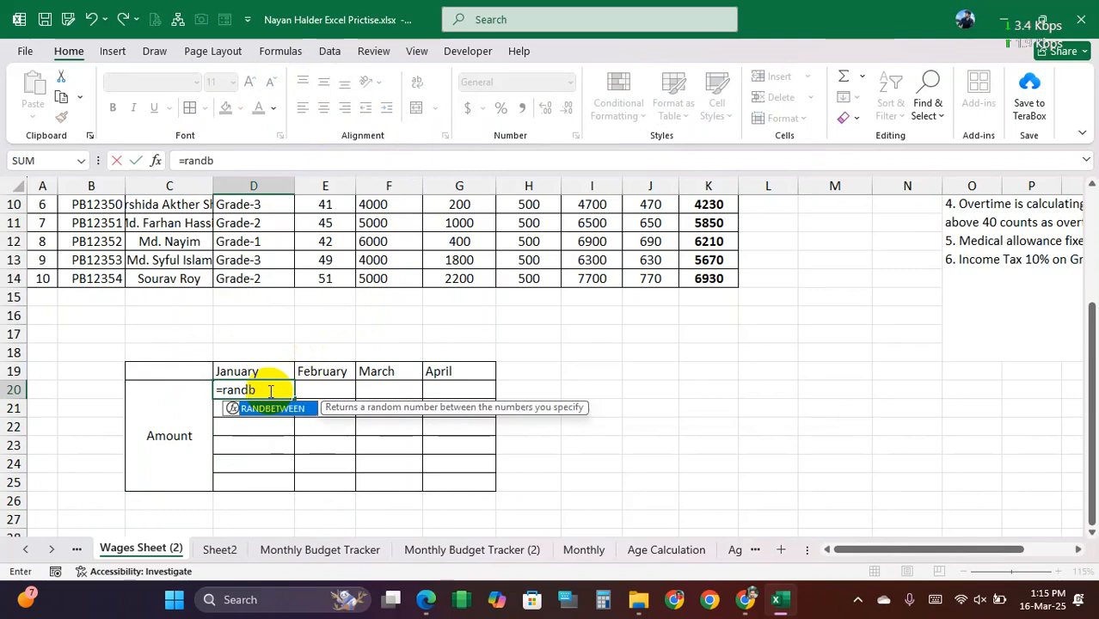
key(Tab)
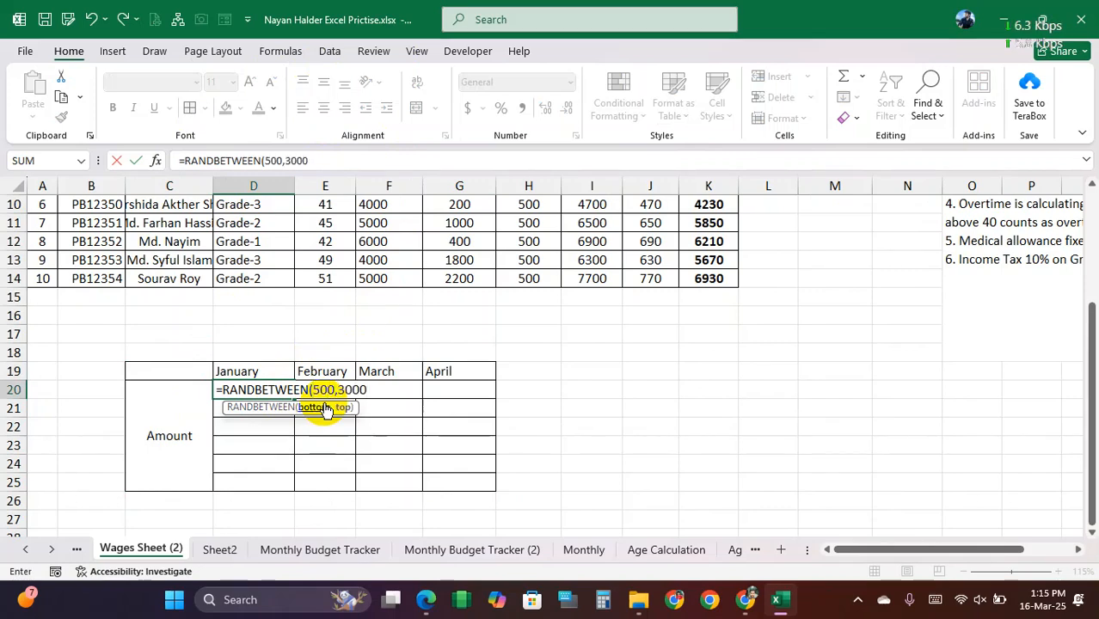
text(500,3000))
key(Return)
click(288, 392)
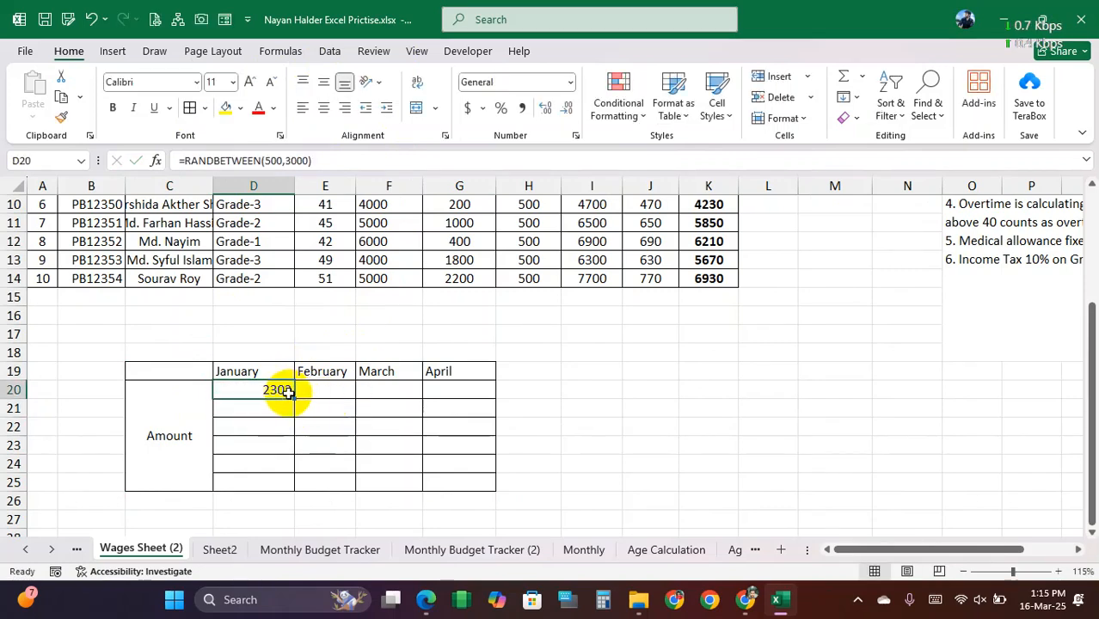
drag(293, 398, 486, 484)
Step: Replace the random-number formulas in D20:G25 with their static values
key(ctrl+c)
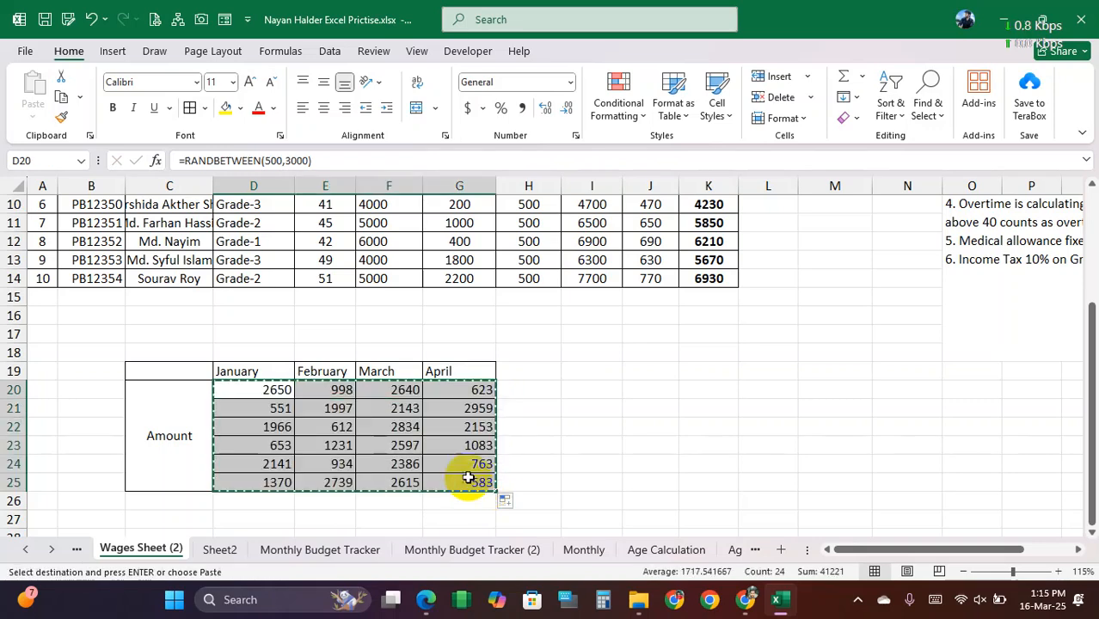
right_click(285, 396)
click(352, 232)
Step: Clear the pending copy of D20:G25 and deselect the month table
click(542, 429)
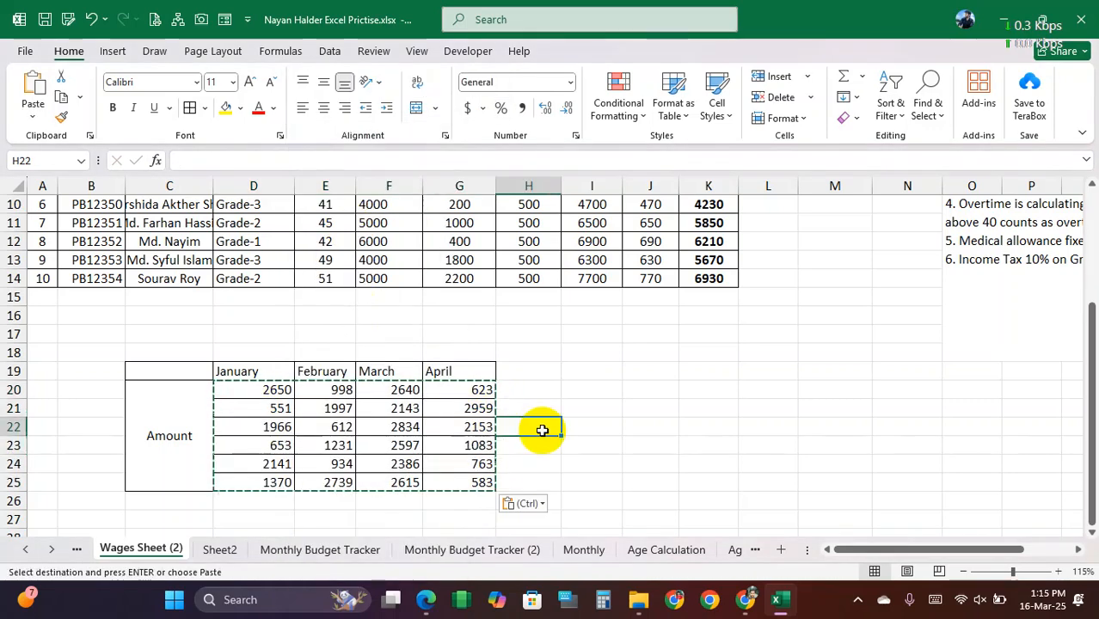
click(603, 407)
drag(198, 370, 518, 447)
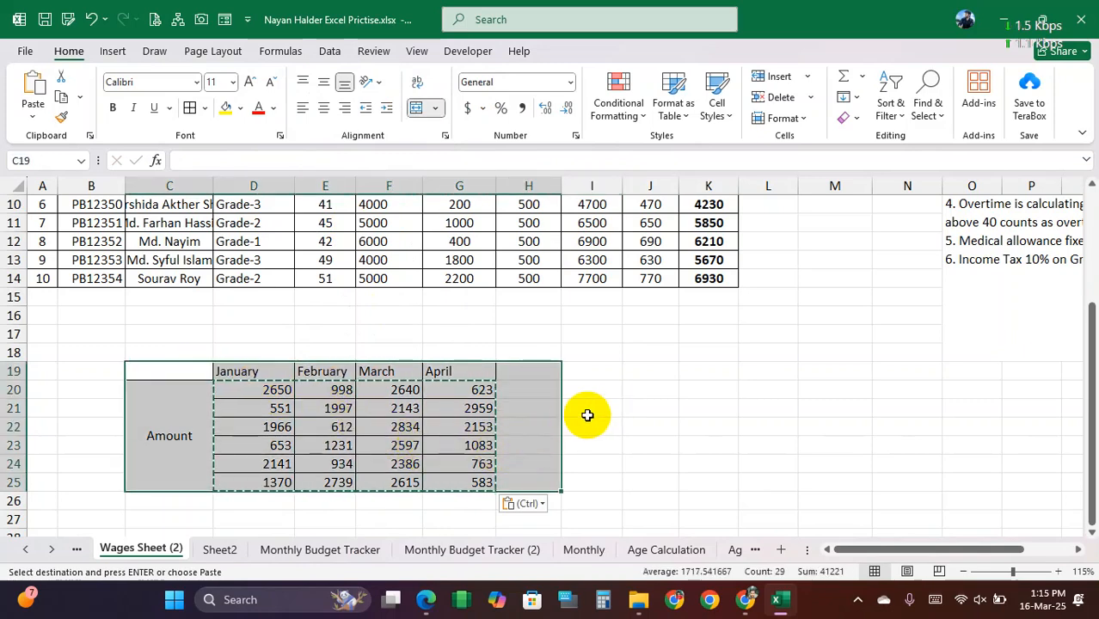
click(587, 414)
key(Escape)
drag(199, 420, 560, 419)
click(640, 425)
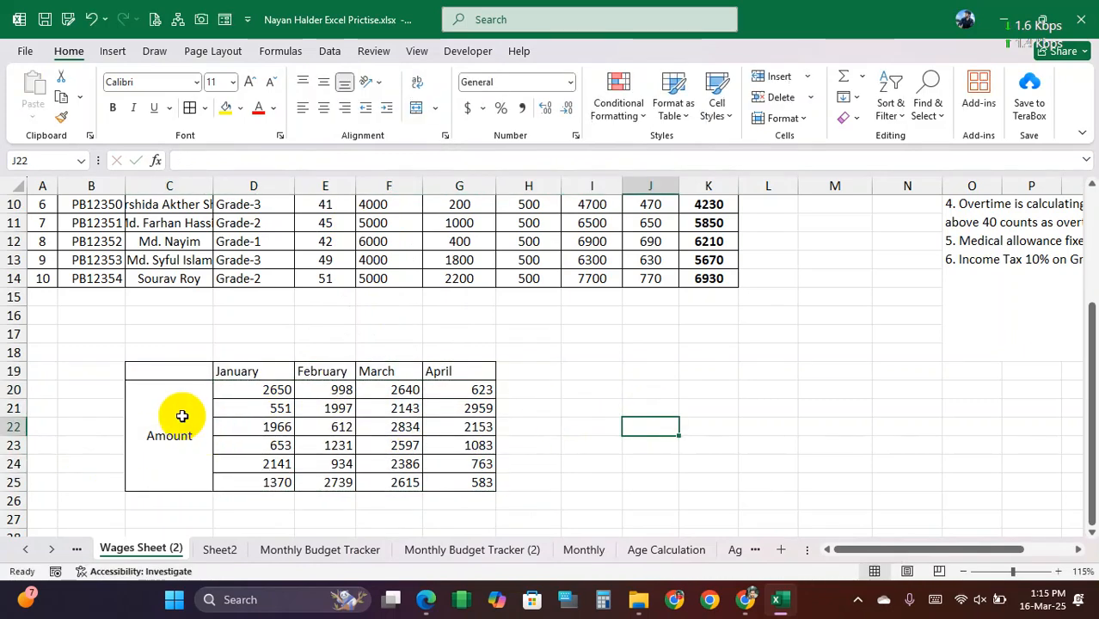
Step: Unmerge the Amount cell spanning C20:C25
click(182, 416)
drag(170, 371, 166, 420)
click(167, 421)
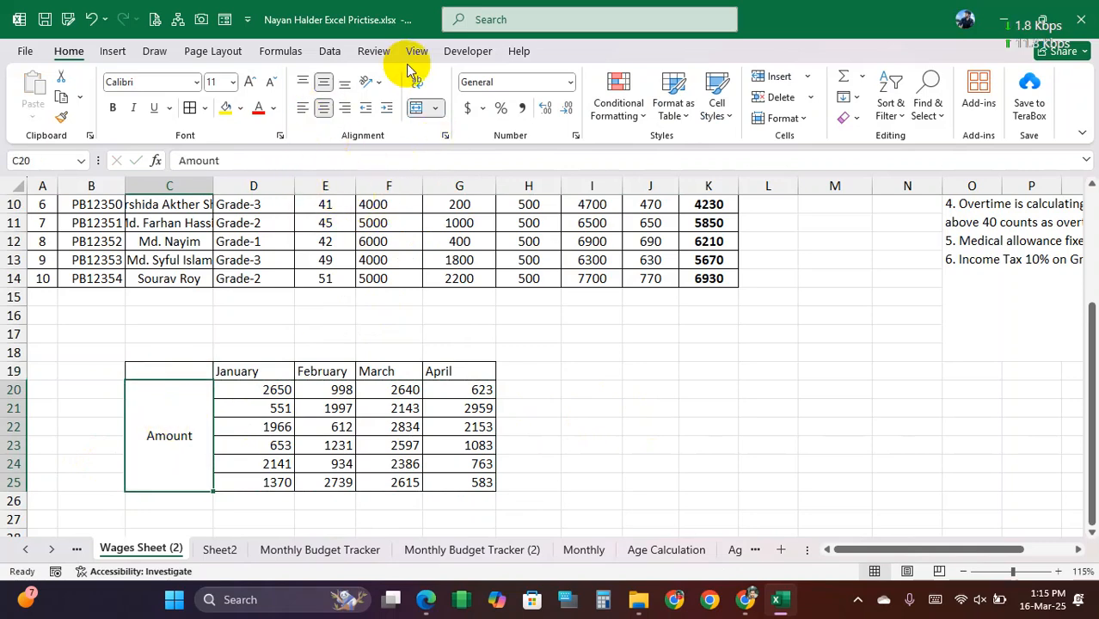
right_click(193, 421)
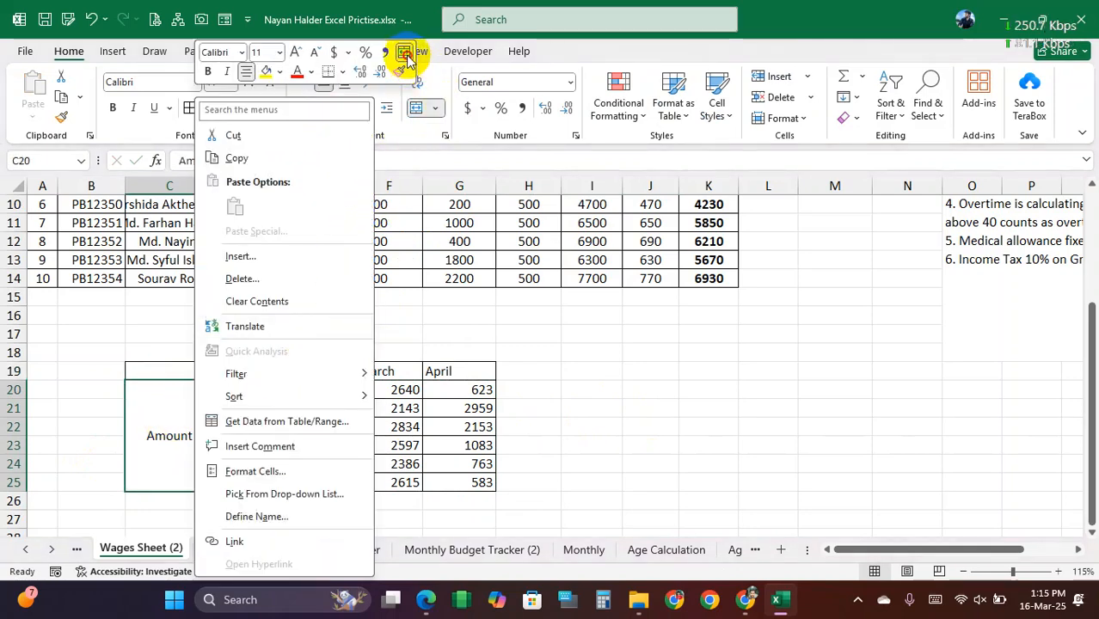
click(405, 53)
click(336, 415)
click(175, 392)
click(362, 408)
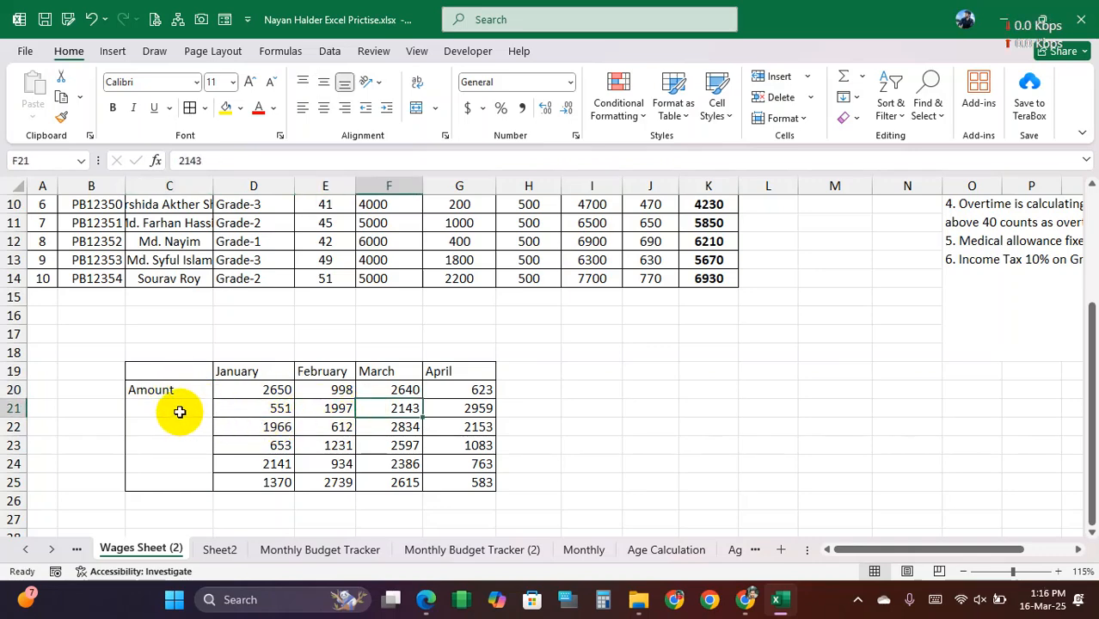
Step: Insert the recommended Clustered Column chart from C19:G25 and place it beside the month table, starting at row 19
drag(180, 414, 184, 484)
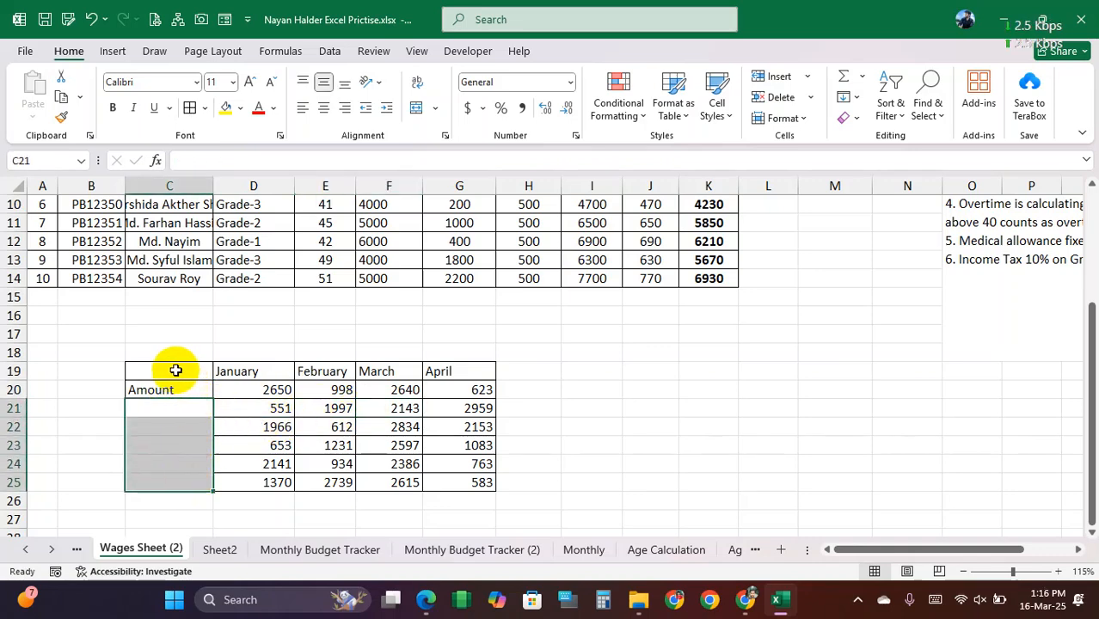
drag(188, 371, 479, 481)
click(114, 51)
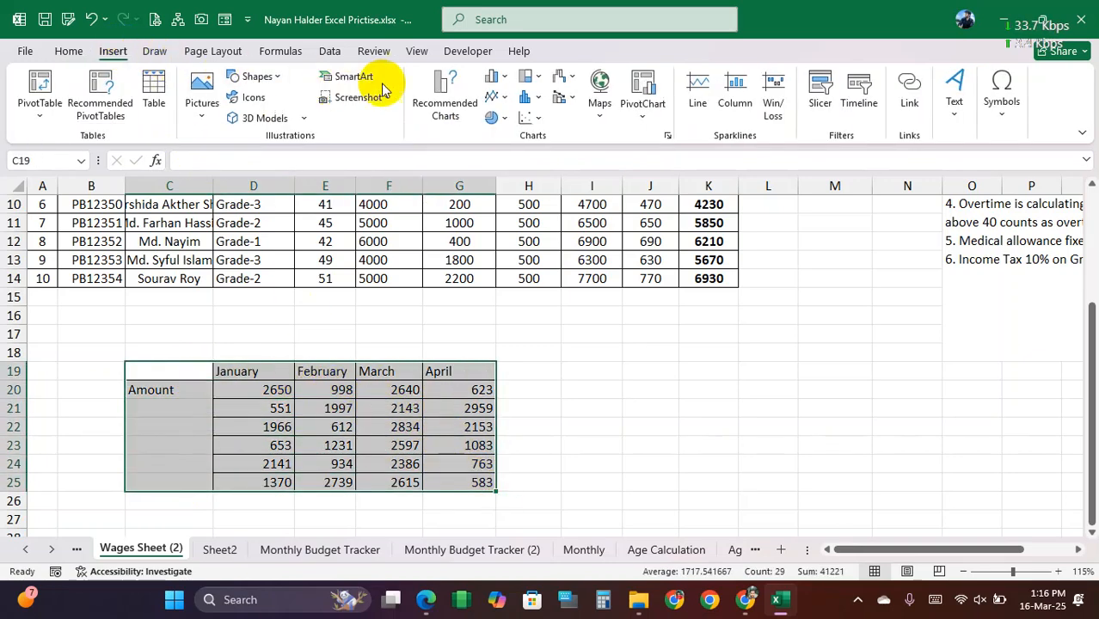
click(456, 120)
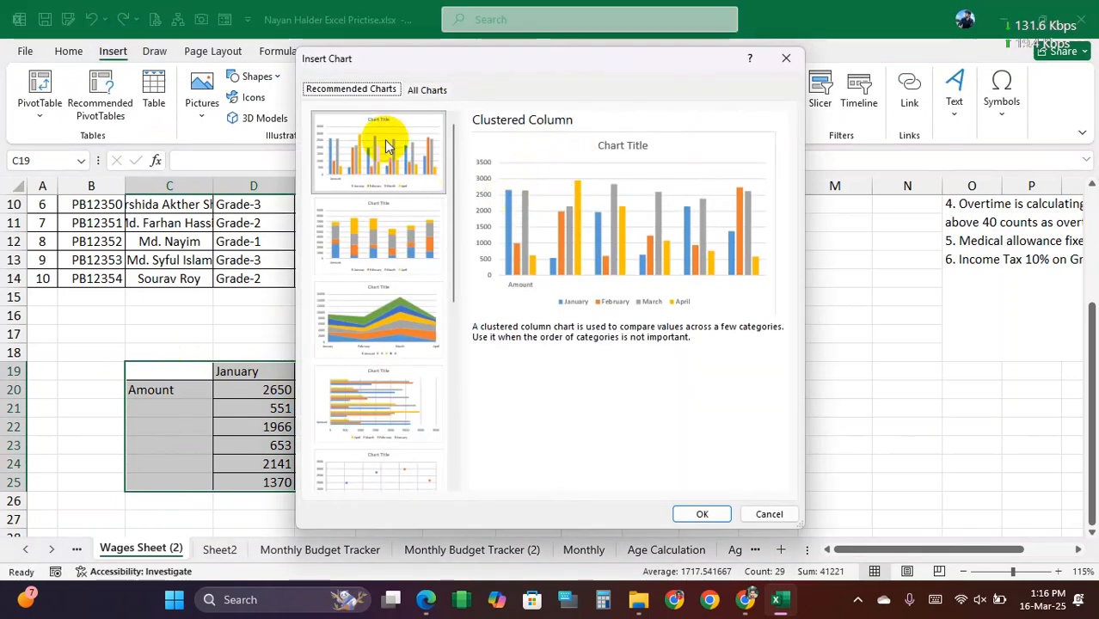
click(702, 513)
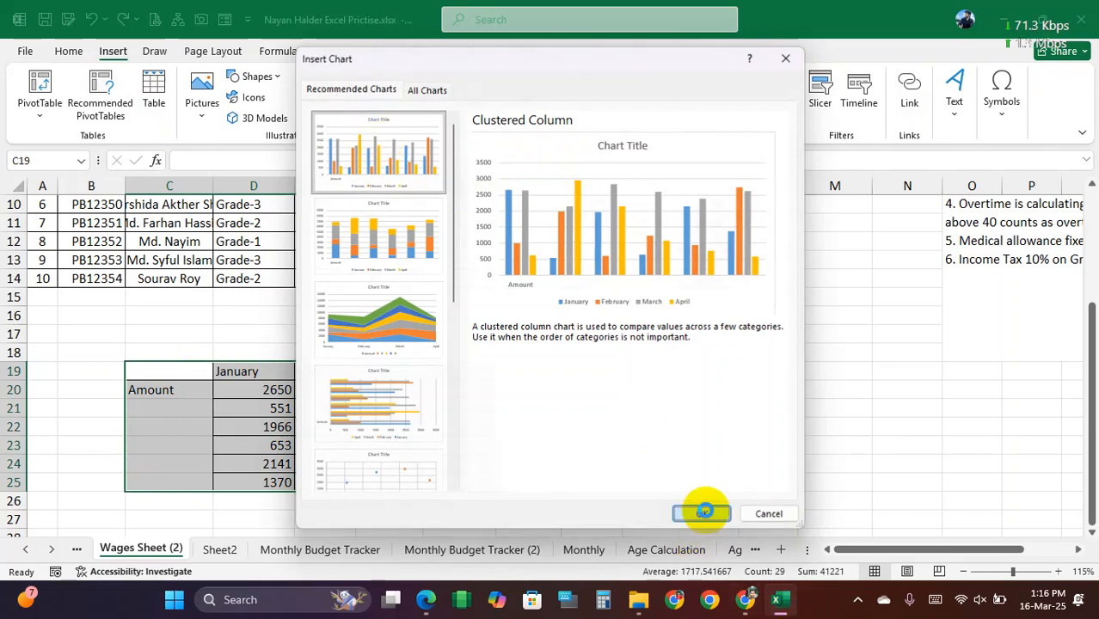
drag(623, 253, 783, 342)
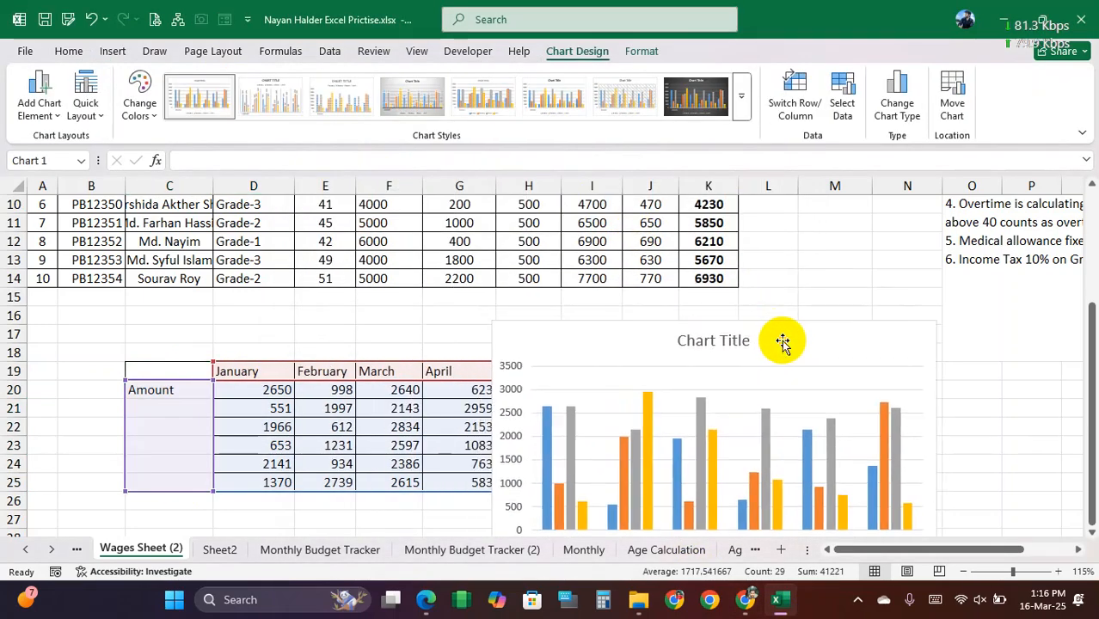
scroll(771, 342, down, 2)
drag(774, 225, 828, 265)
click(400, 428)
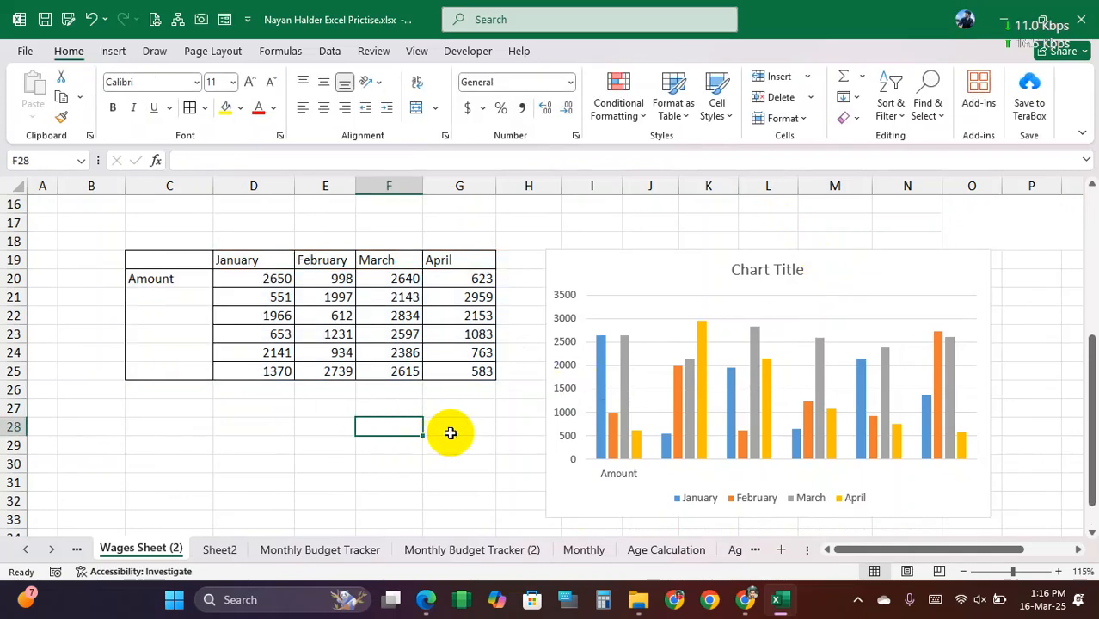
Step: Compare the chart's data series with the monthly values in the amounts table
click(260, 280)
click(265, 317)
click(268, 342)
click(274, 279)
click(658, 250)
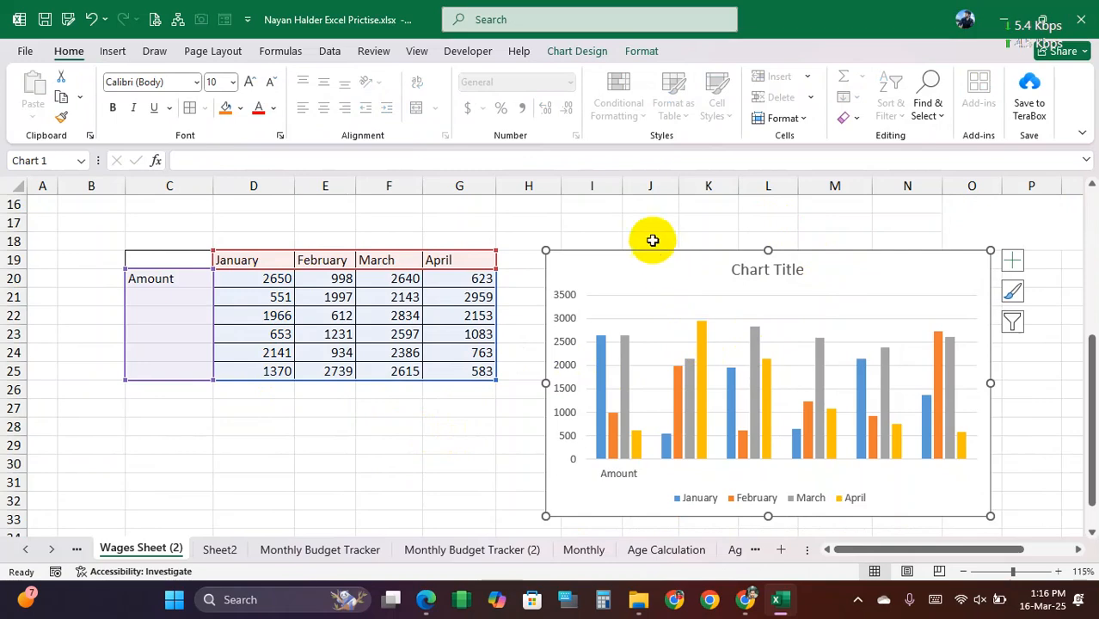
click(647, 224)
click(750, 425)
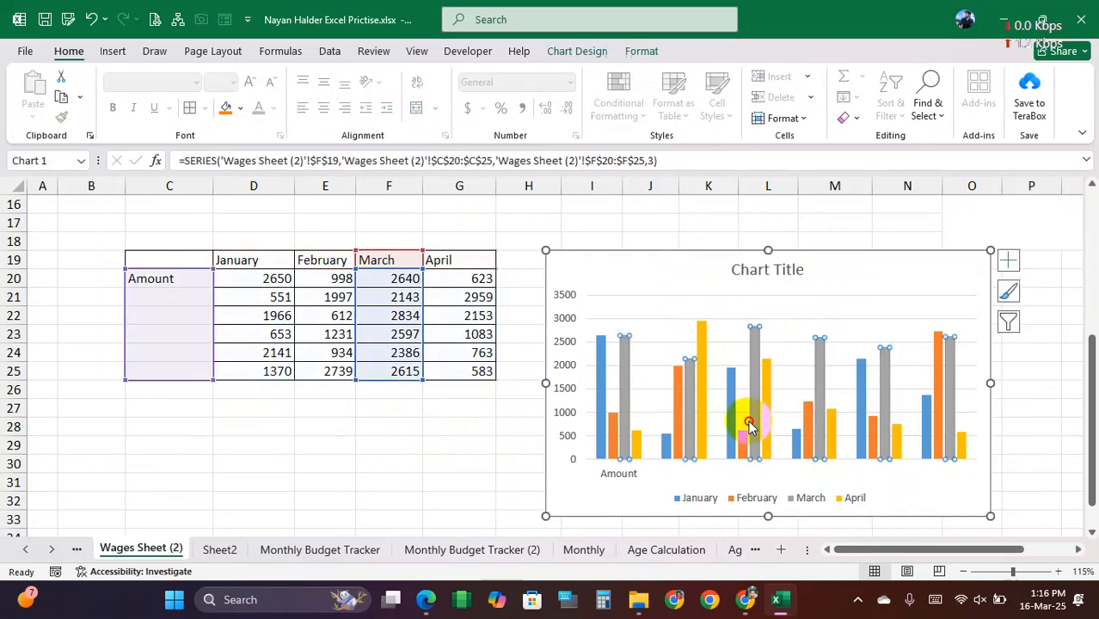
click(822, 317)
click(331, 430)
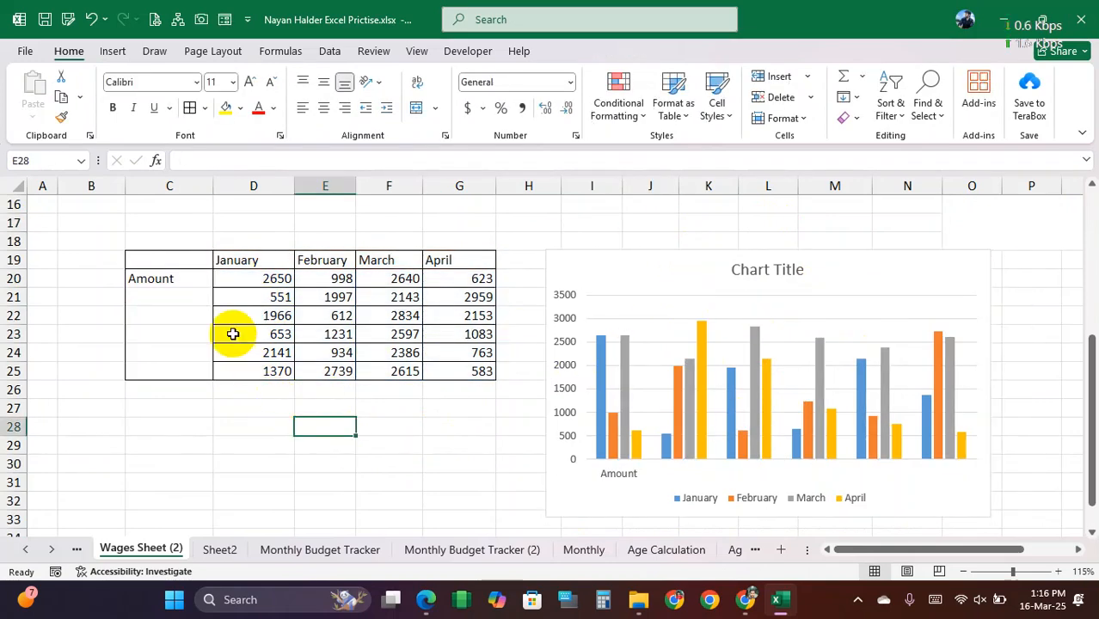
Step: Make the January to April headings in D19:G19 bold
click(232, 261)
drag(238, 261, 422, 258)
click(112, 107)
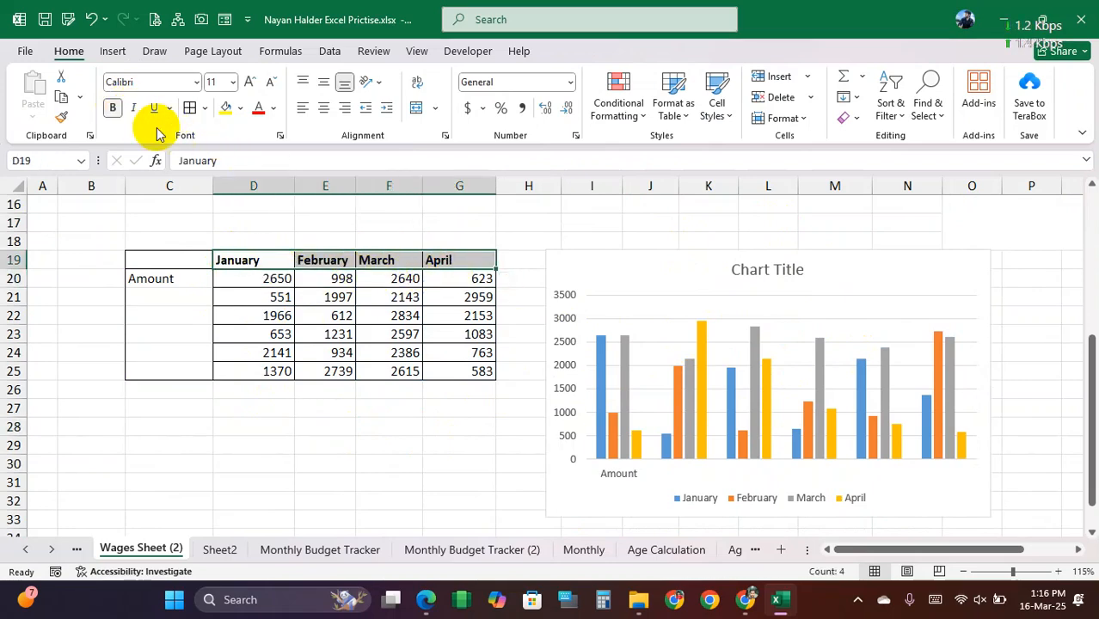
click(284, 421)
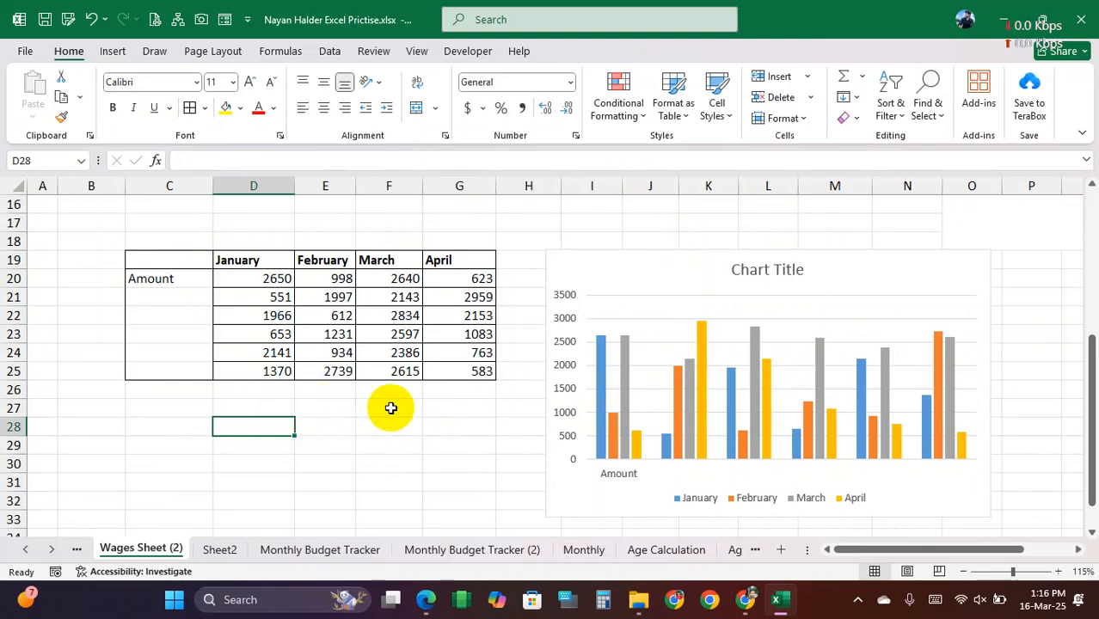
Step: Review the wages sheet from its title down to the amounts table
scroll(408, 430, up, 5)
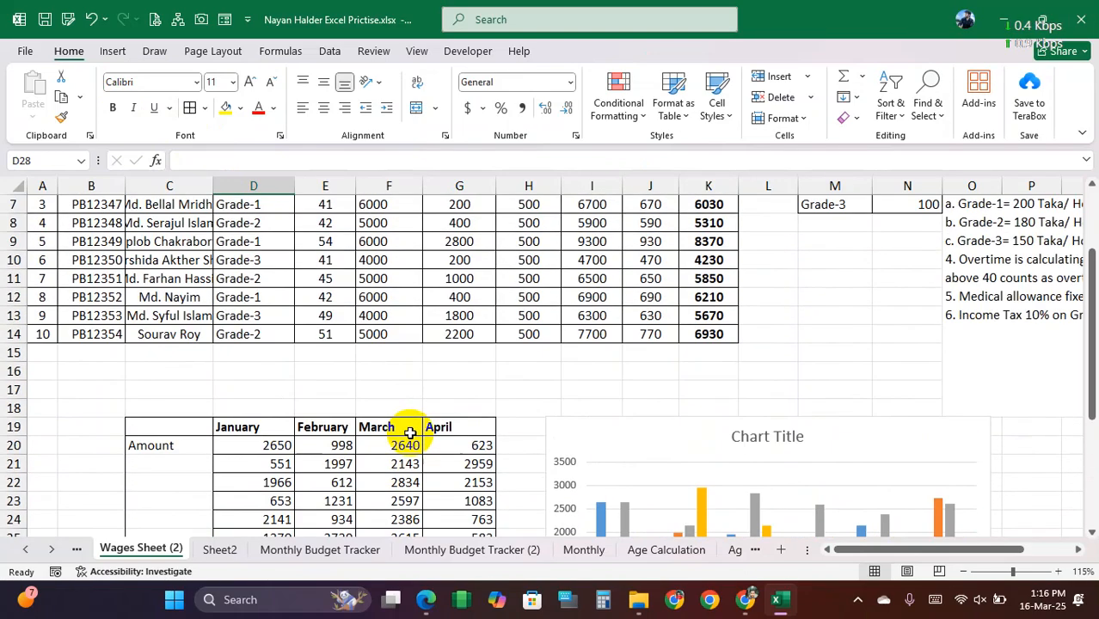
click(549, 218)
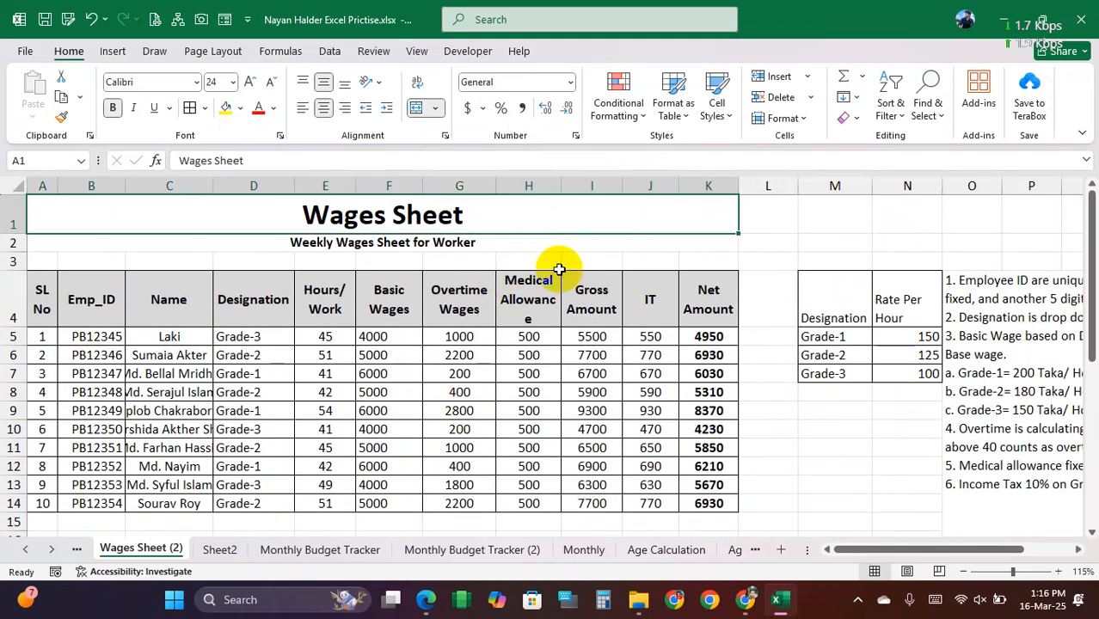
scroll(513, 344, down, 2)
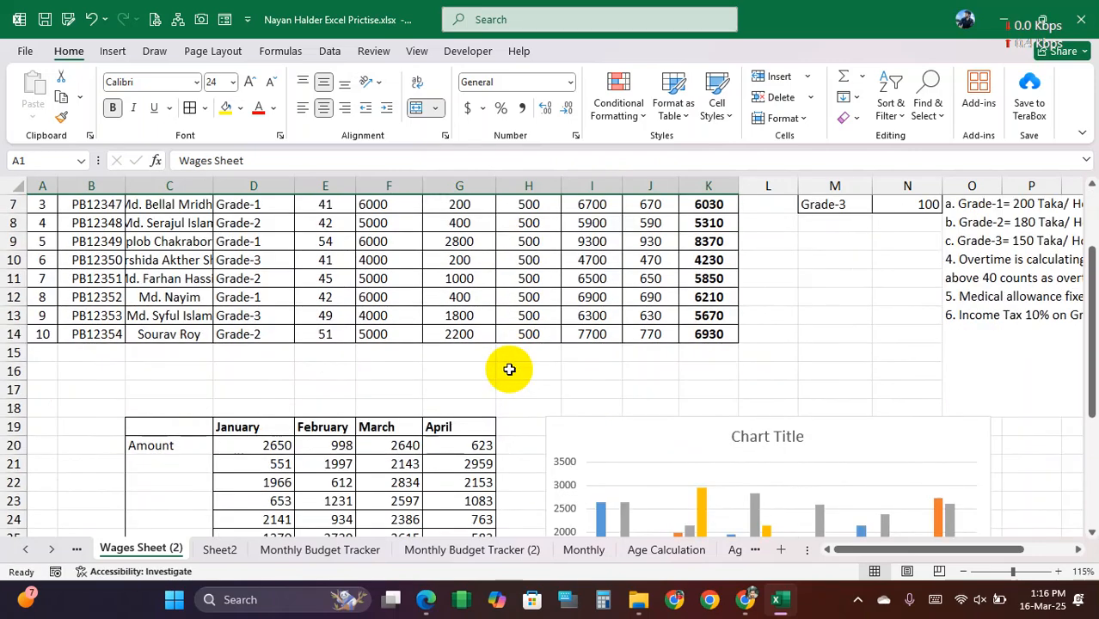
click(165, 390)
drag(95, 389, 711, 388)
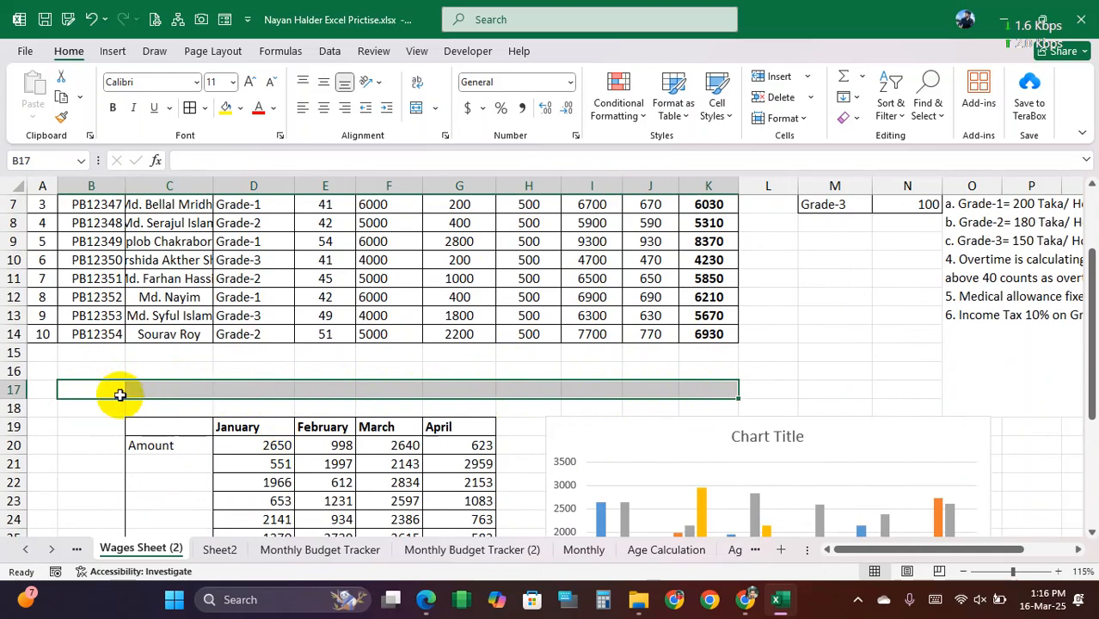
click(90, 389)
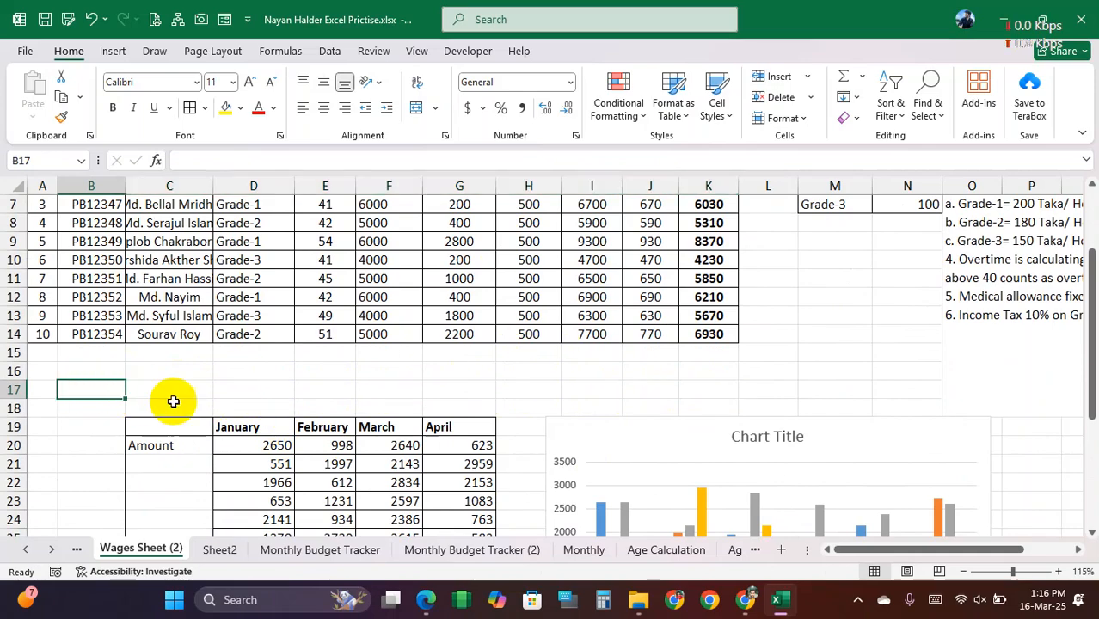
drag(98, 389, 193, 391)
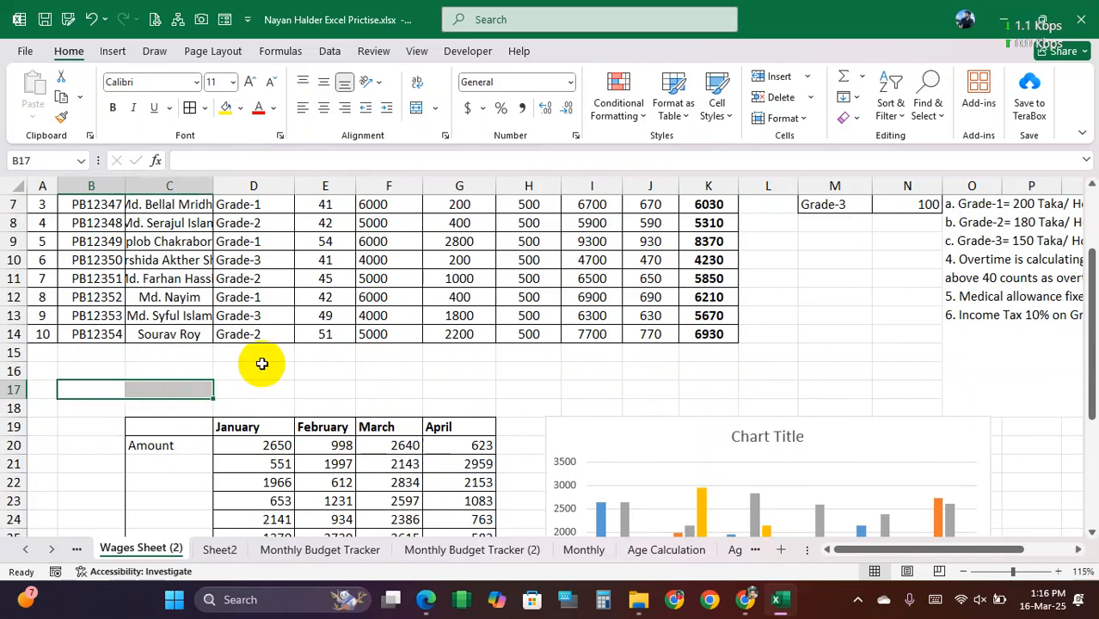
scroll(264, 361, down, 1)
drag(196, 381, 450, 467)
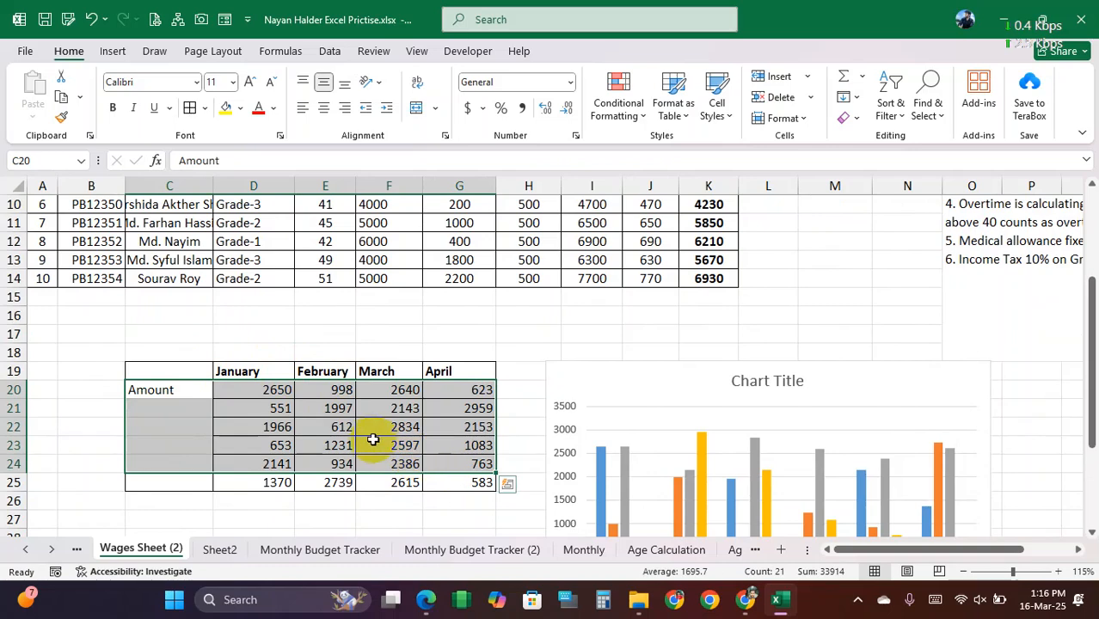
click(242, 392)
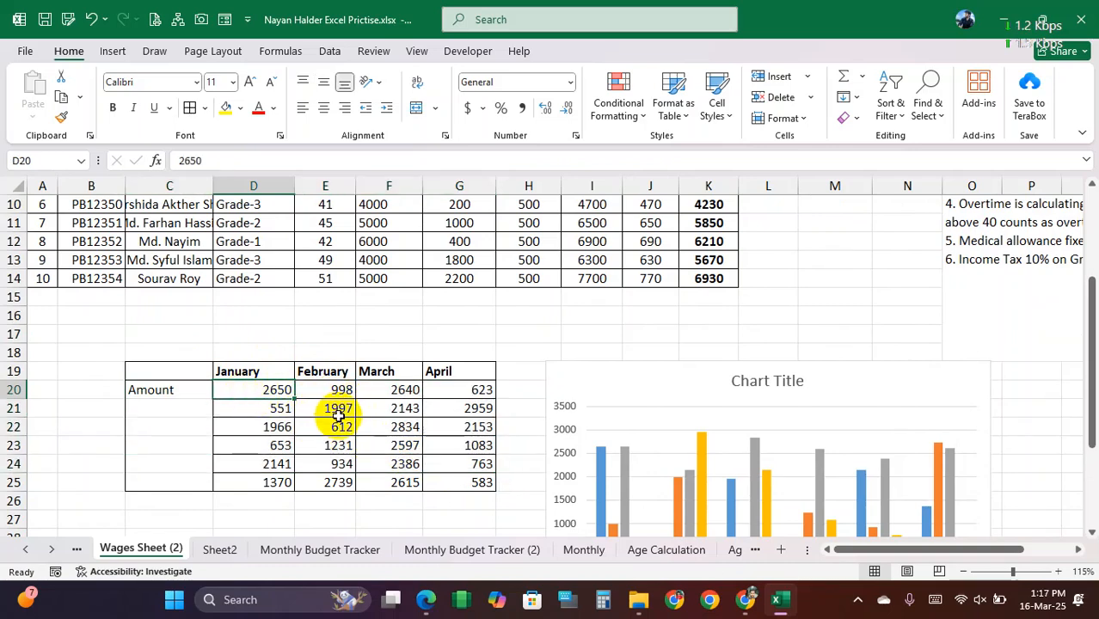
Step: Preview the Clustered Column and recommended chart options for C19:G25 without inserting another chart
drag(162, 371, 483, 482)
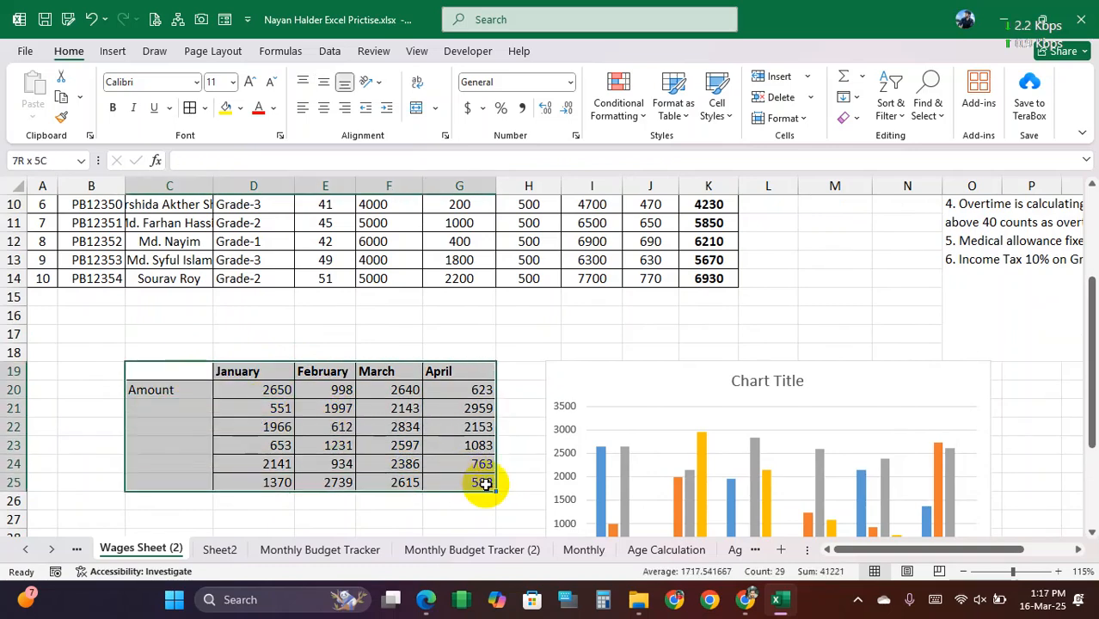
click(113, 51)
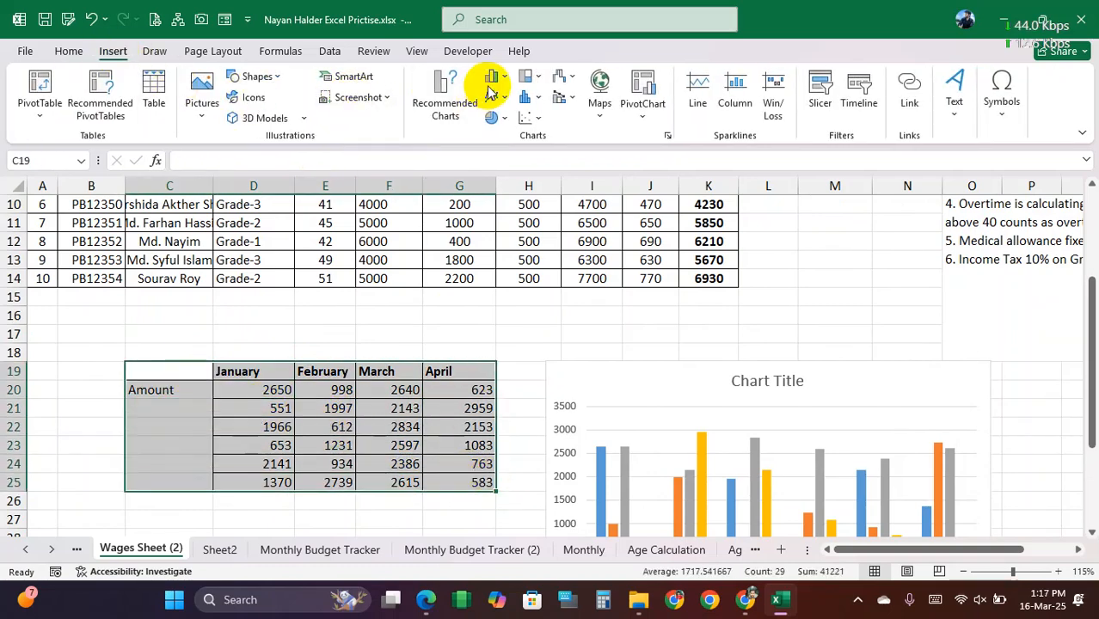
click(495, 79)
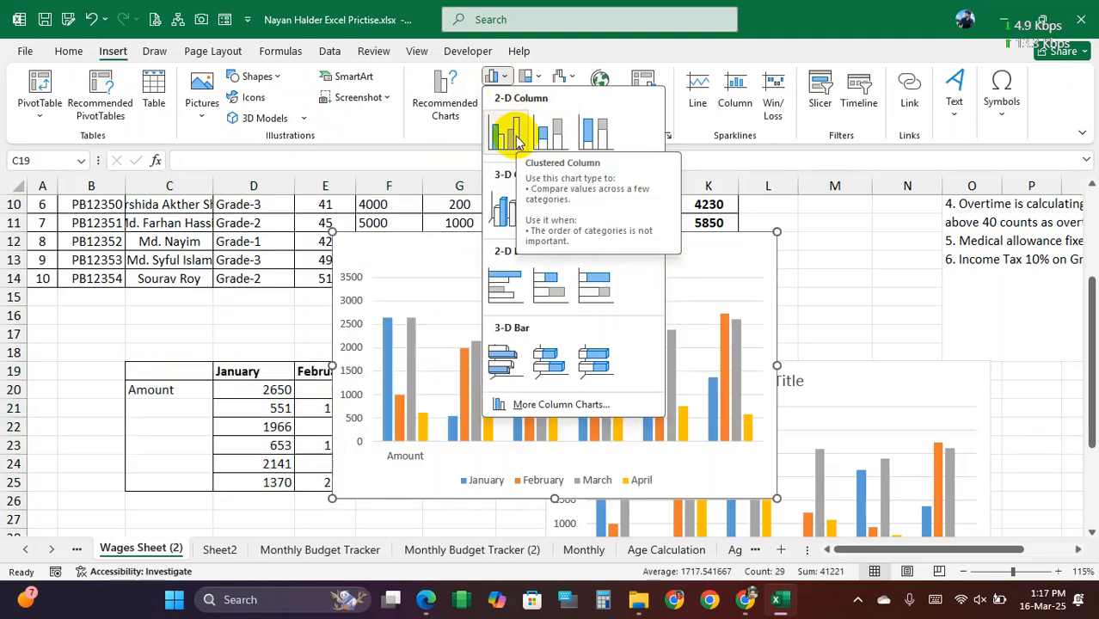
click(445, 93)
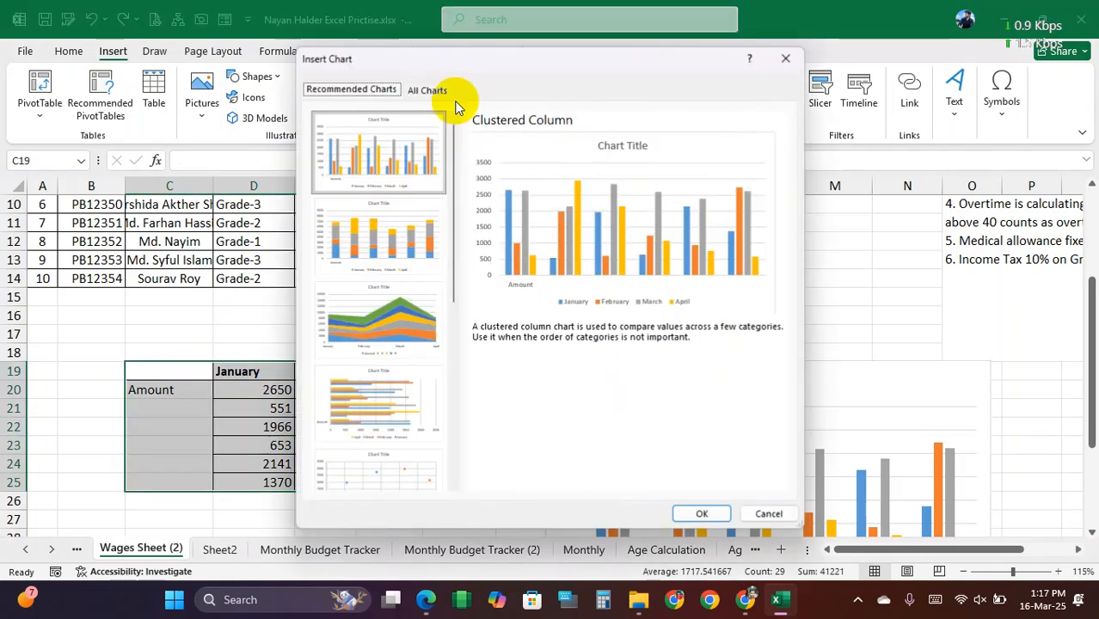
click(785, 60)
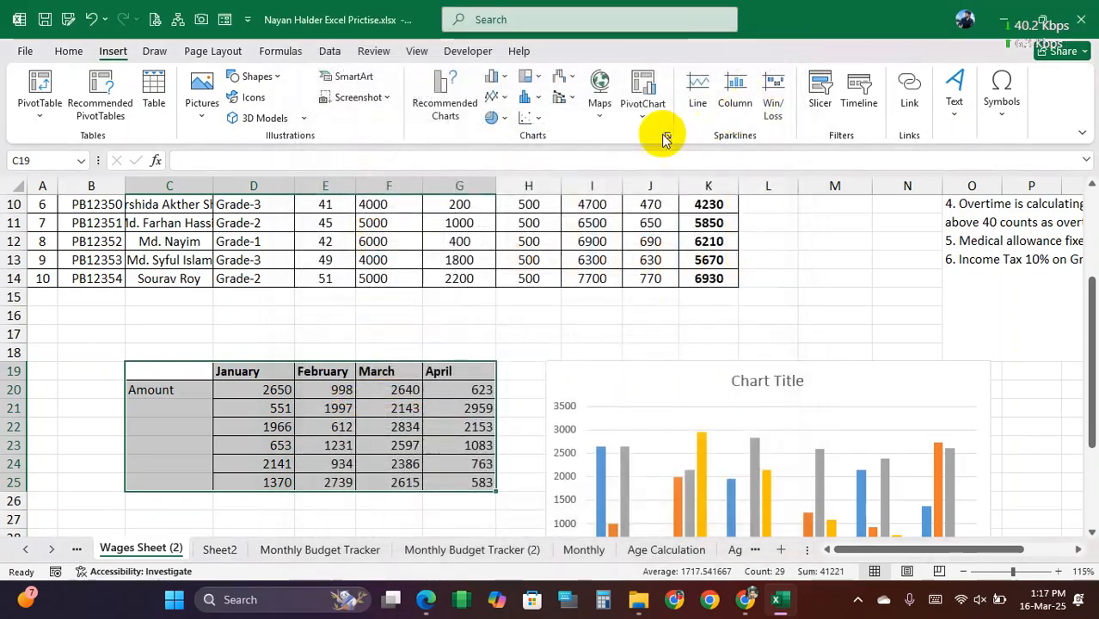
drag(148, 373, 460, 470)
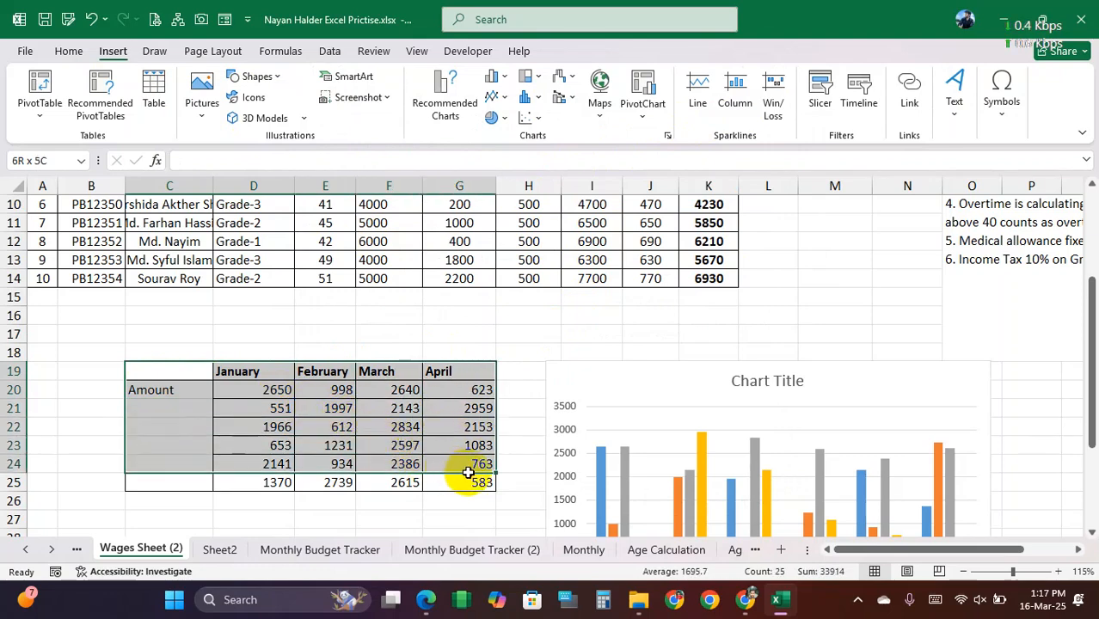
drag(468, 472, 465, 479)
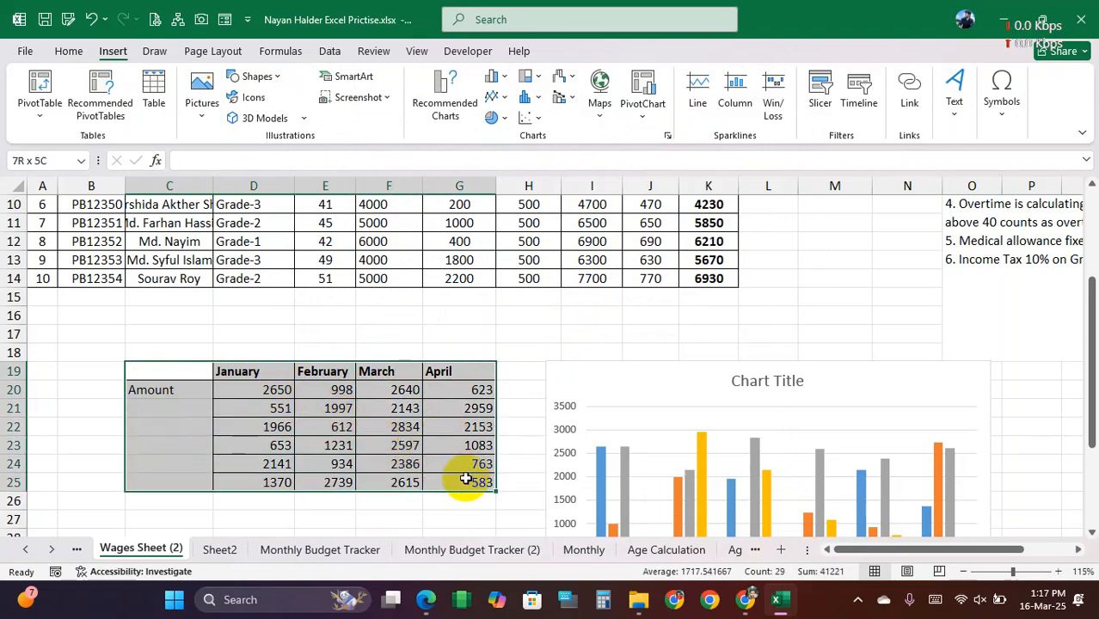
click(287, 332)
drag(194, 372, 462, 473)
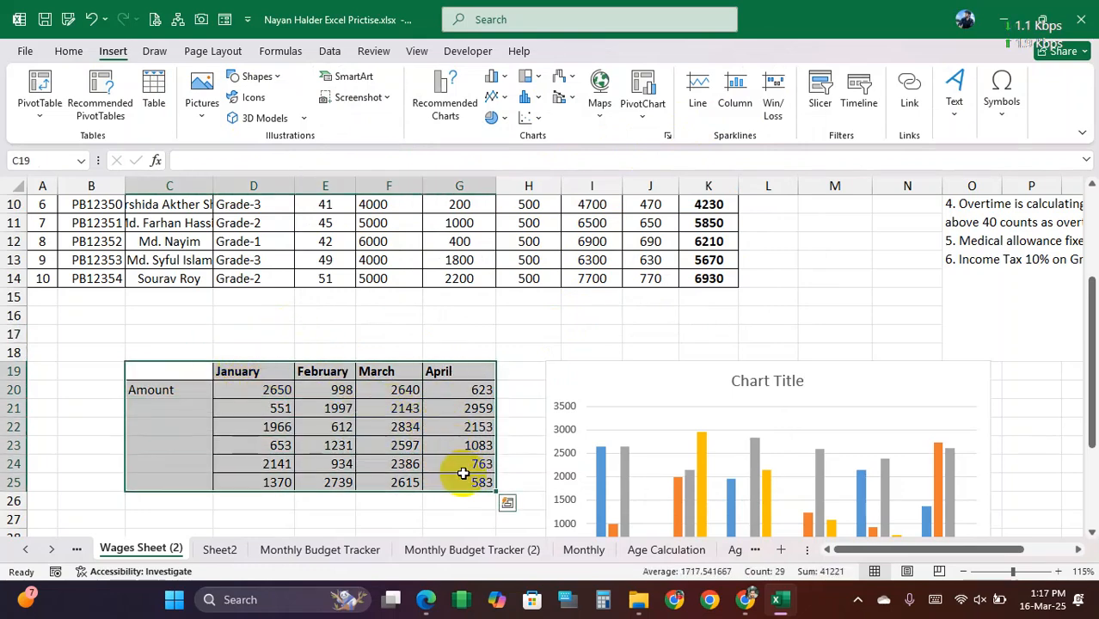
click(592, 333)
Step: Examine the clustered column chart and its title placeholder, and go back to the wage calculations above it
scroll(704, 326, down, 2)
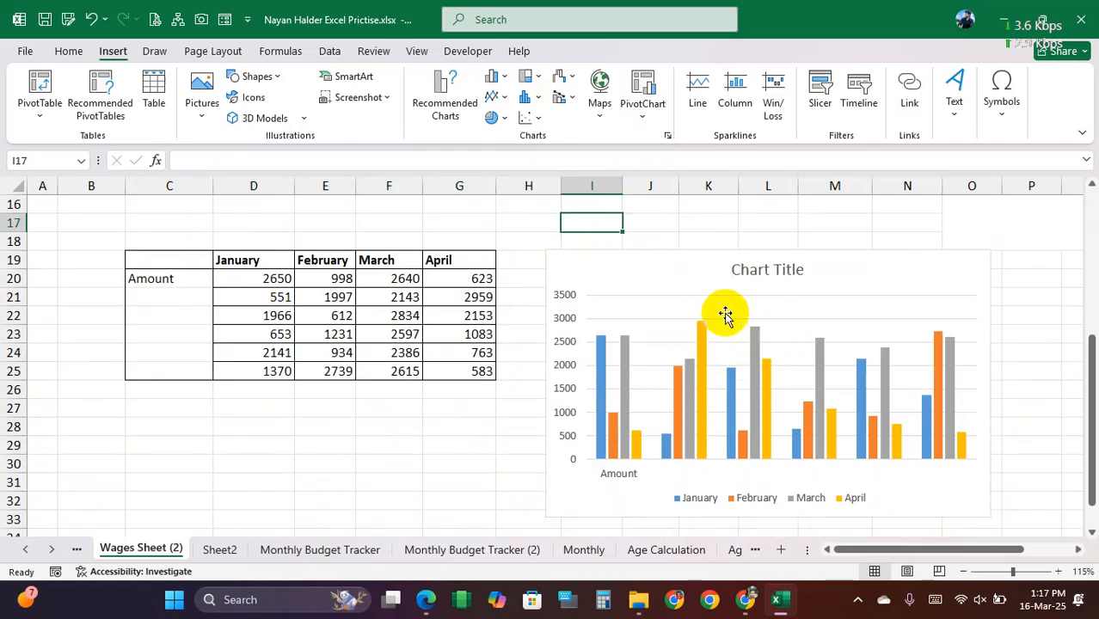
click(693, 287)
click(760, 272)
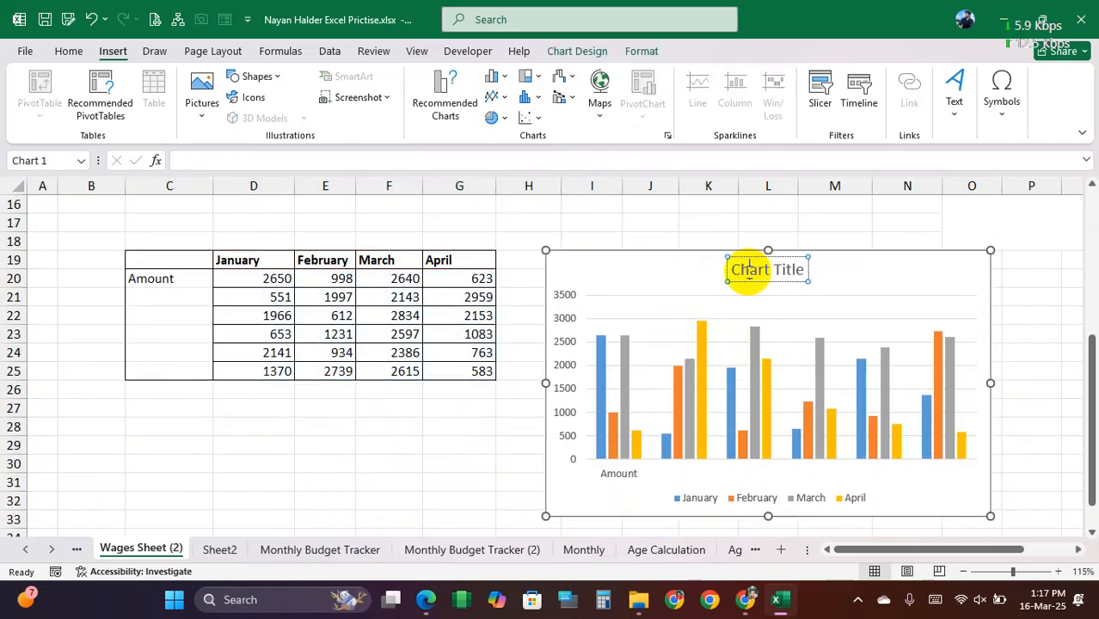
drag(735, 271, 802, 272)
click(795, 256)
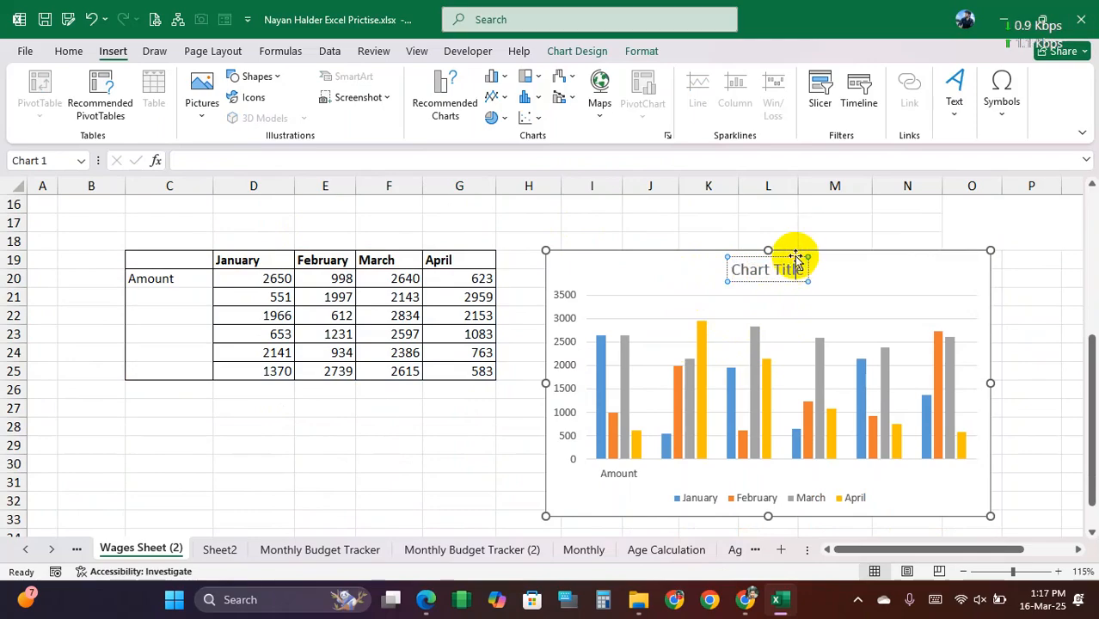
click(785, 238)
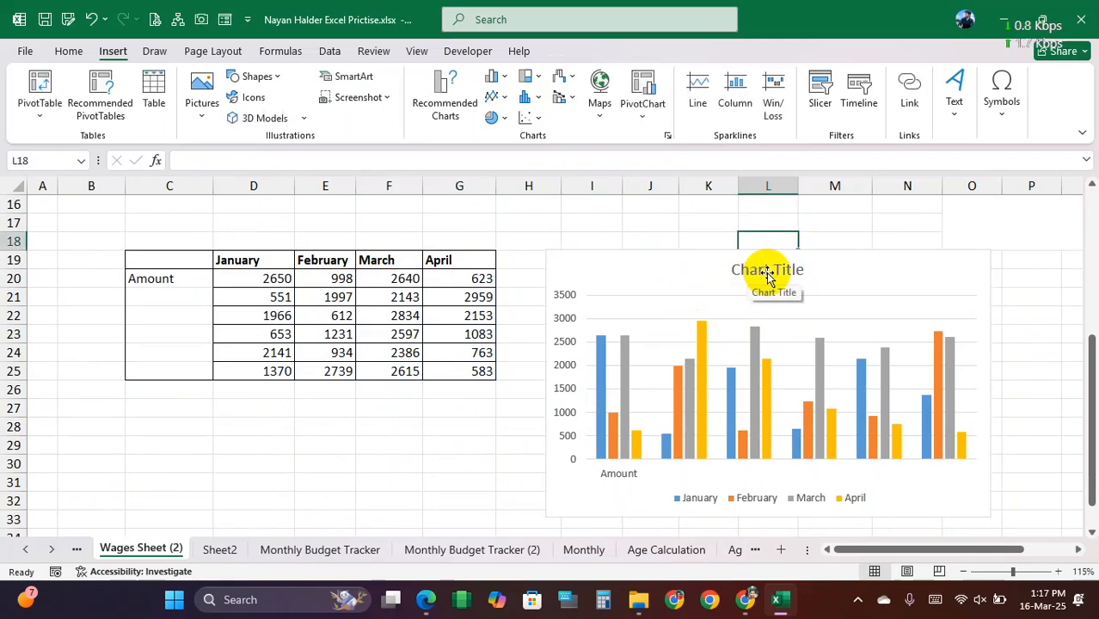
scroll(653, 236, up, 5)
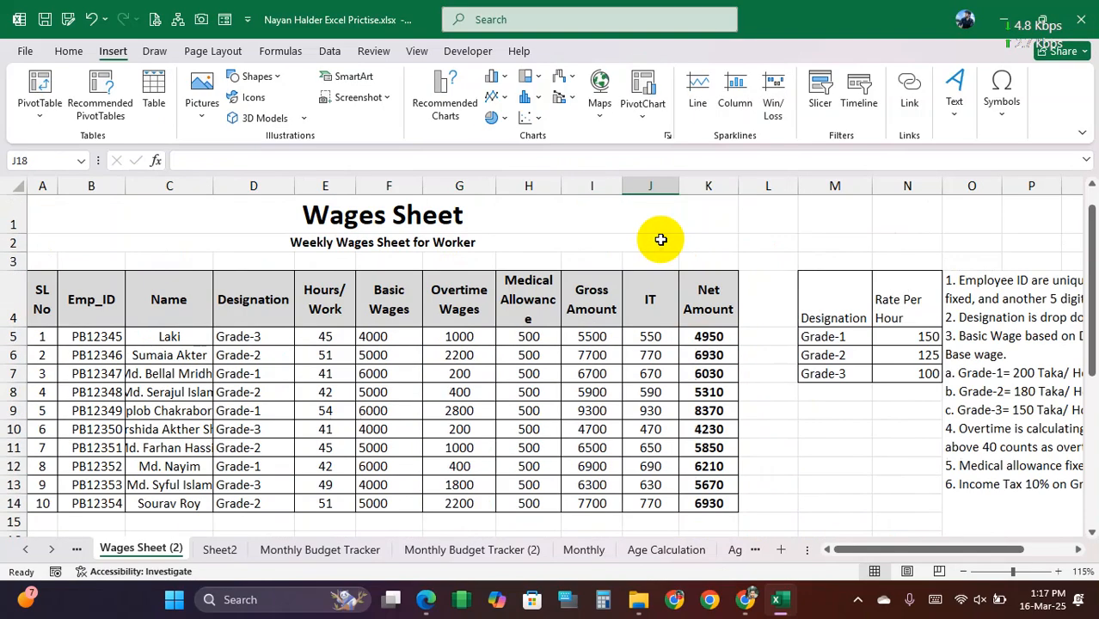
click(435, 398)
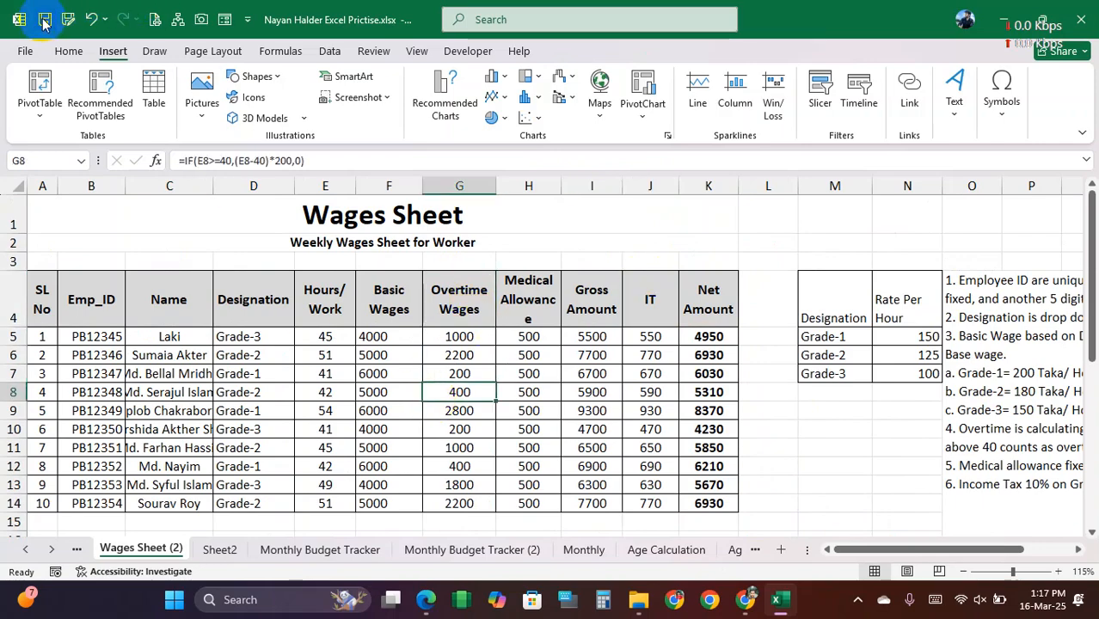
Step: Review the Monthly Budget Tracker (2) sheet, including its Type, Category, Budget Range, Amount and Rank columns and the Vlookup table
click(470, 550)
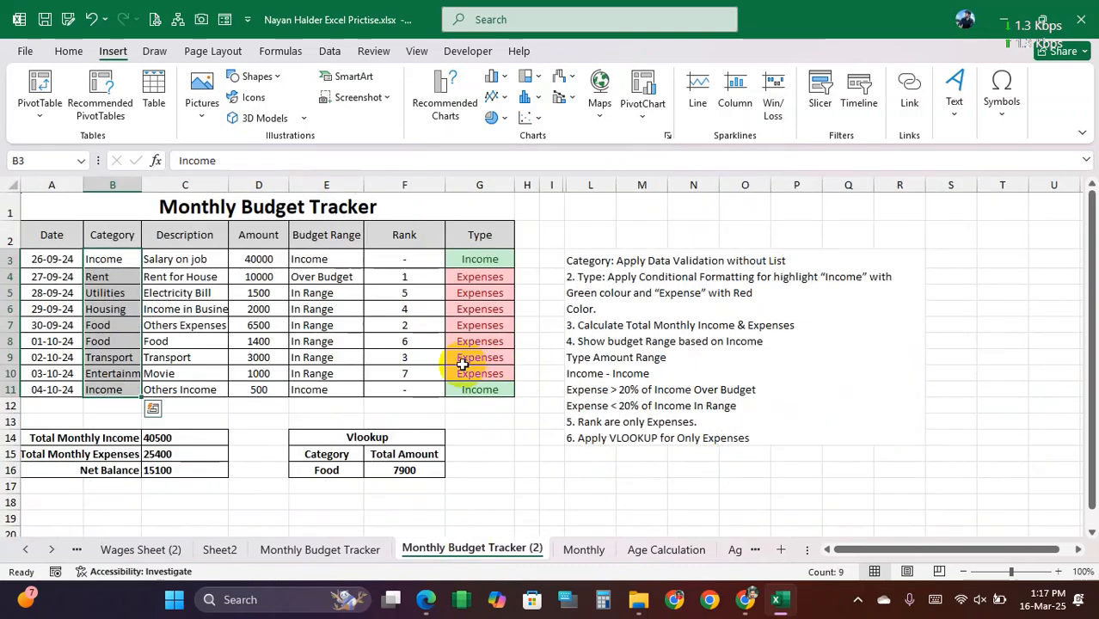
drag(480, 235, 492, 388)
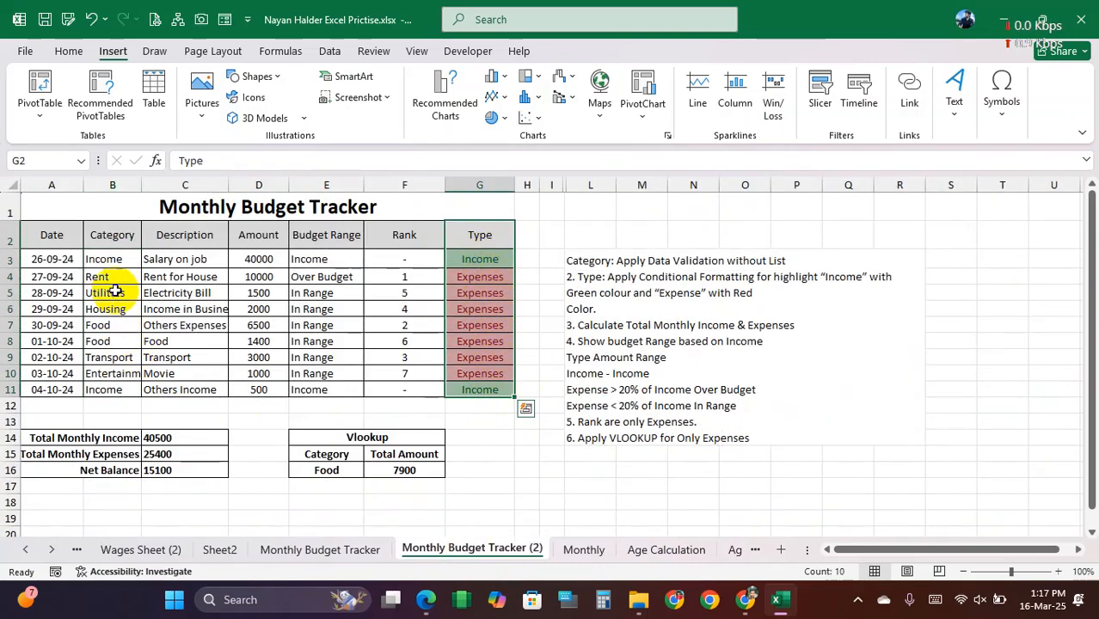
drag(114, 258, 123, 383)
drag(326, 259, 331, 380)
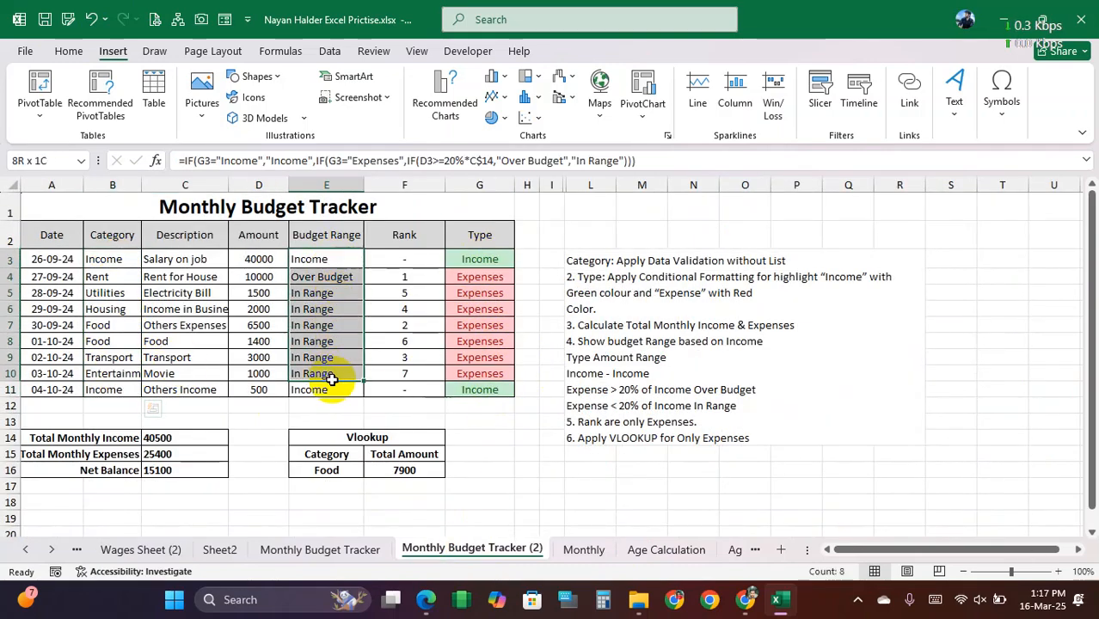
drag(259, 259, 263, 388)
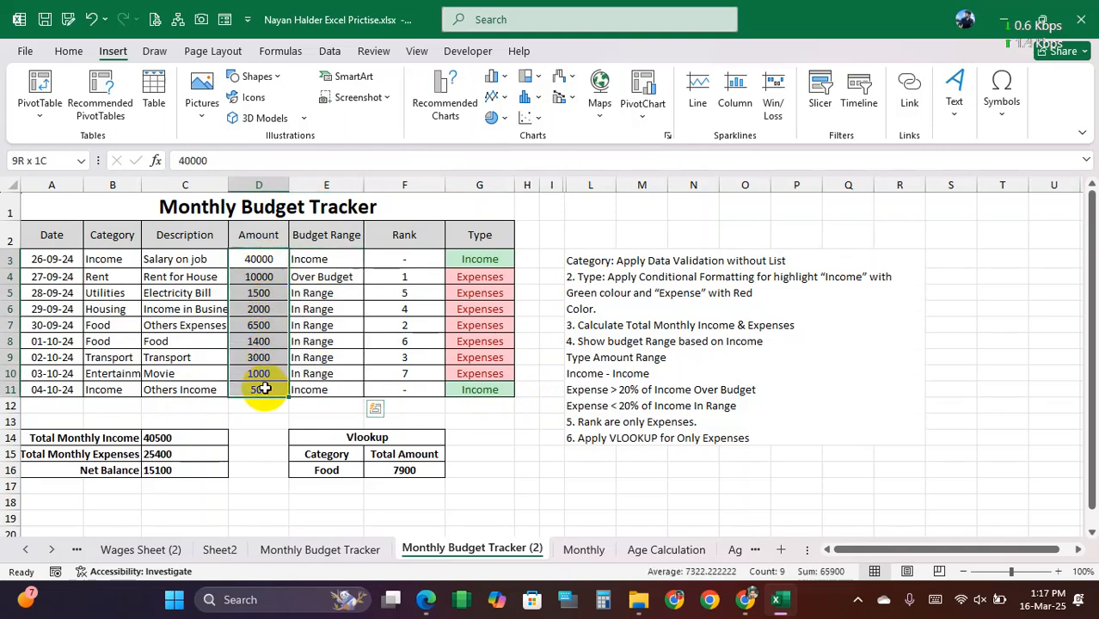
drag(402, 258, 410, 387)
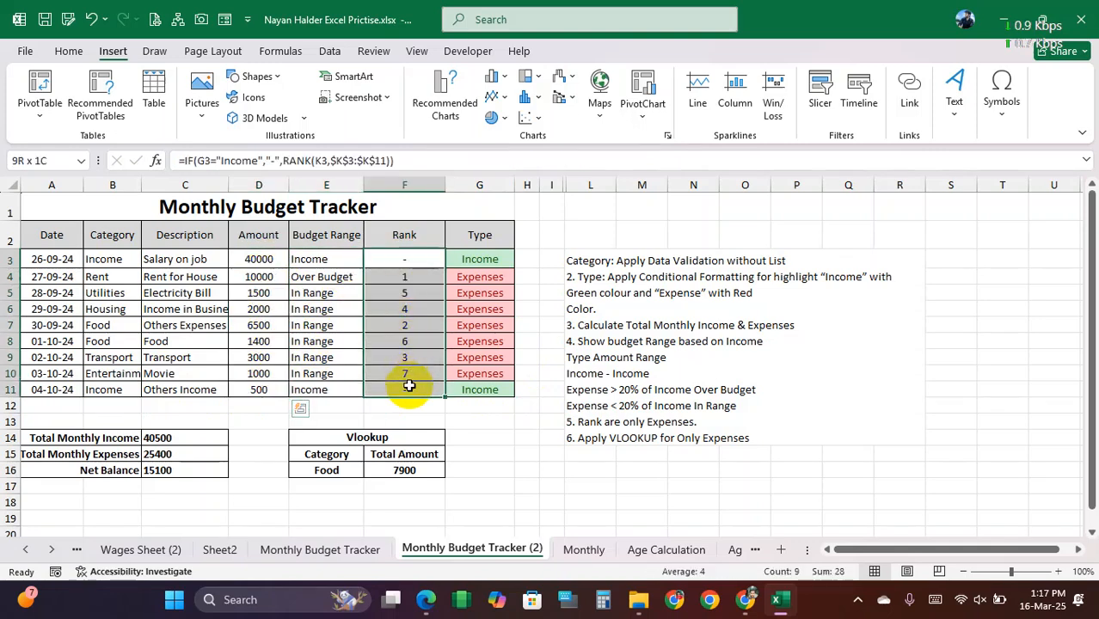
drag(361, 435, 381, 472)
drag(55, 233, 478, 474)
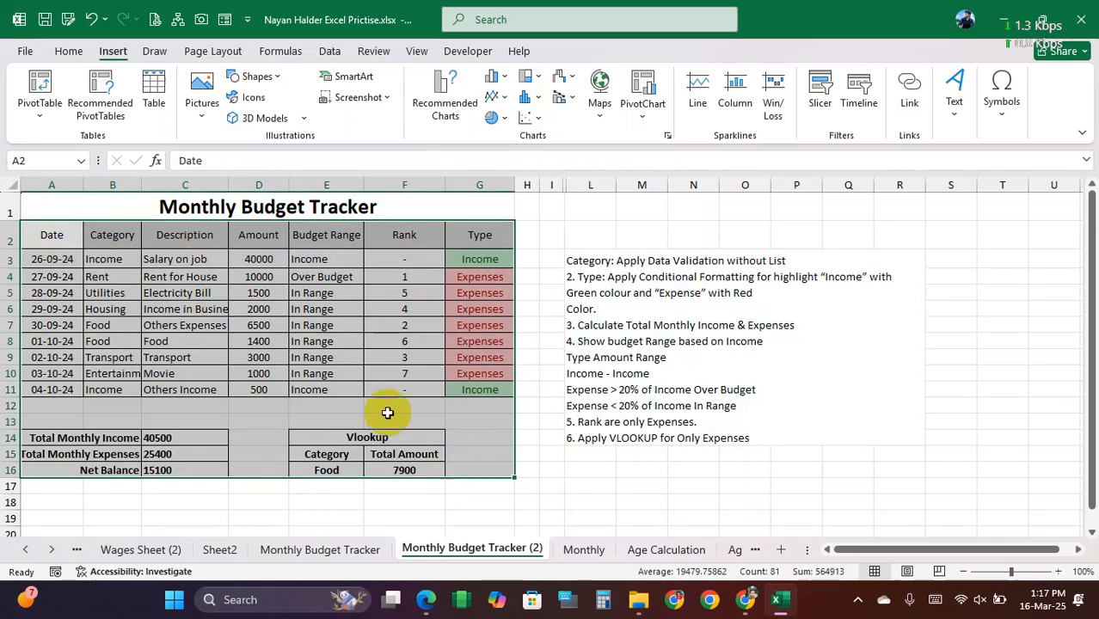
click(258, 326)
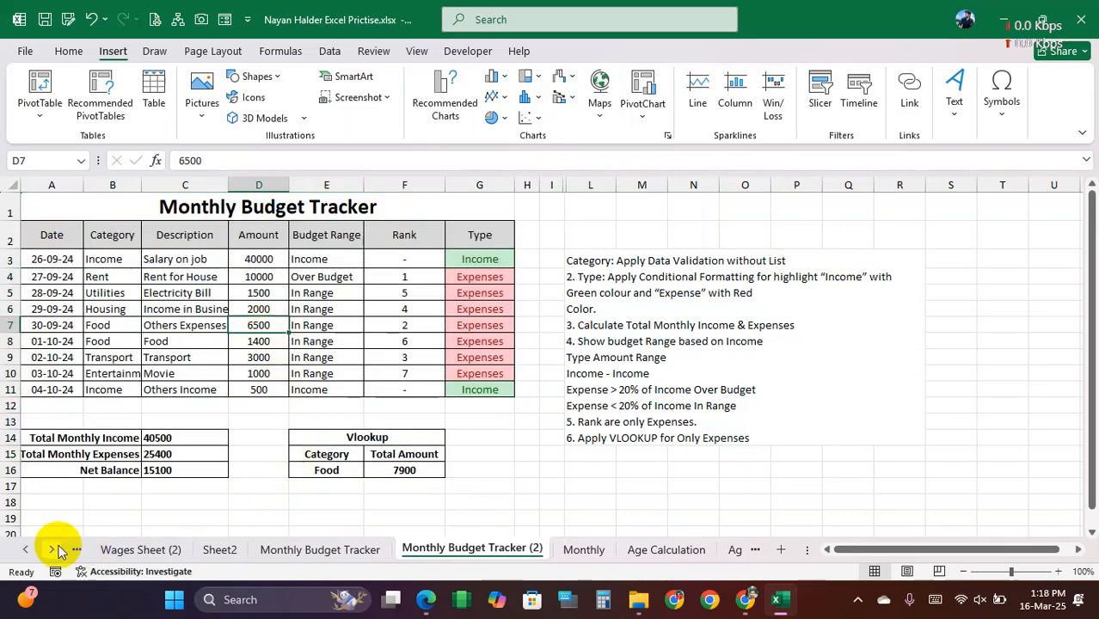
Step: Minimize the workbook and open Salary Sheet.jpg from the Documents folder in a maximized window
click(1000, 13)
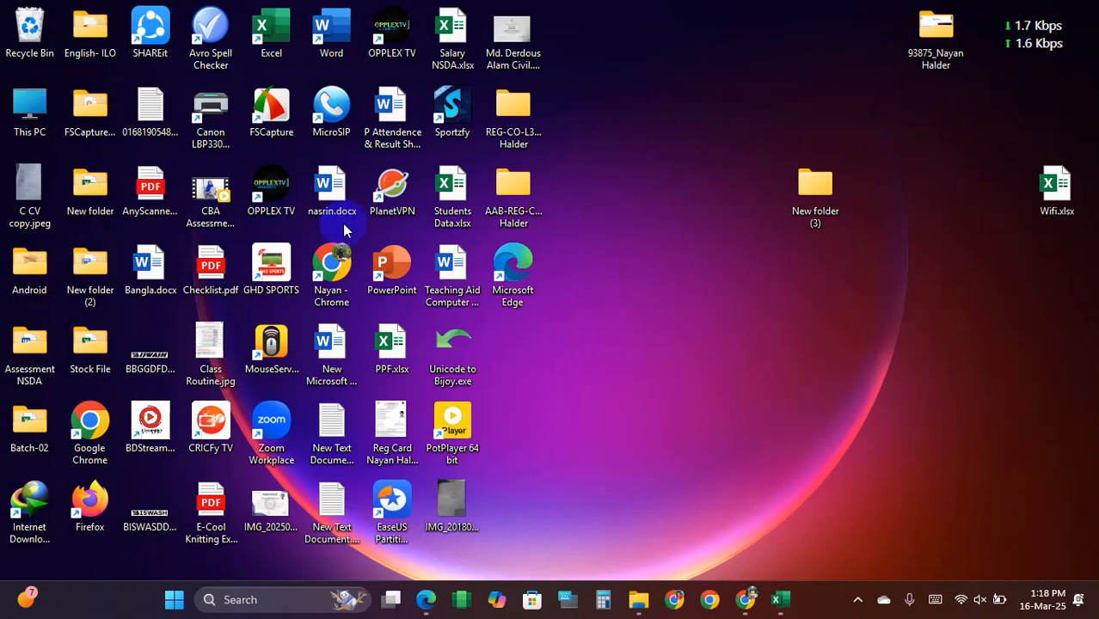
double_click(35, 112)
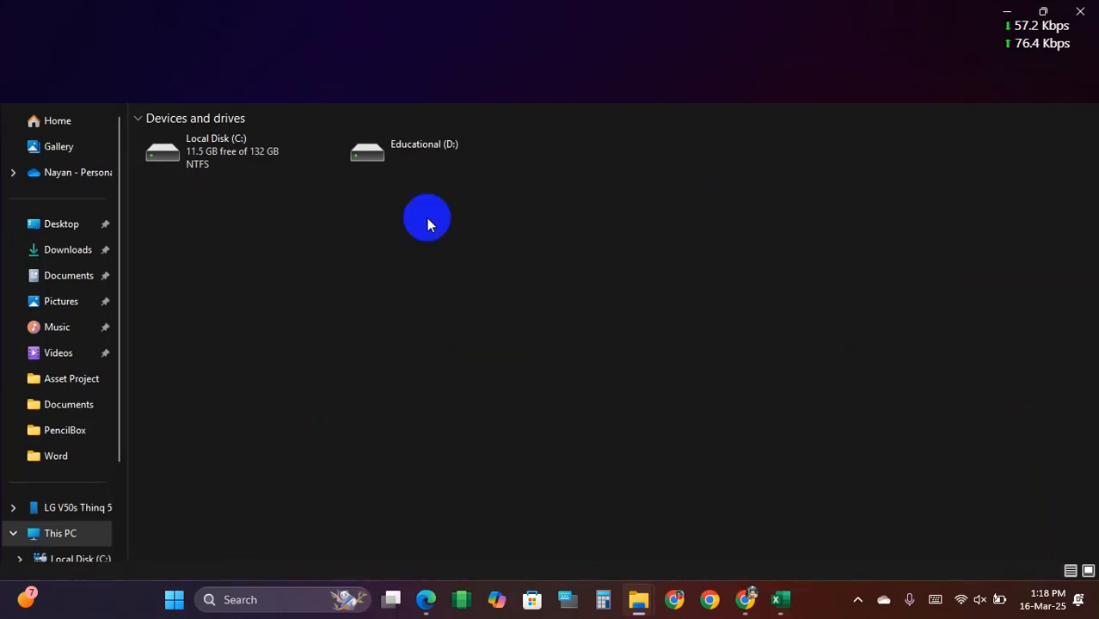
click(80, 277)
click(618, 163)
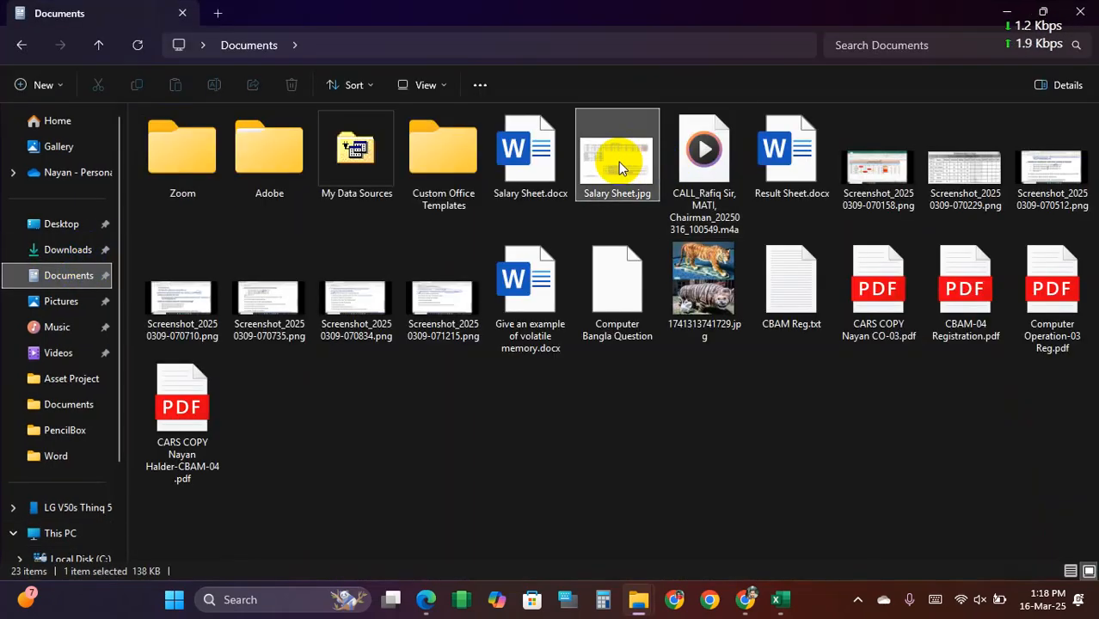
double_click(626, 157)
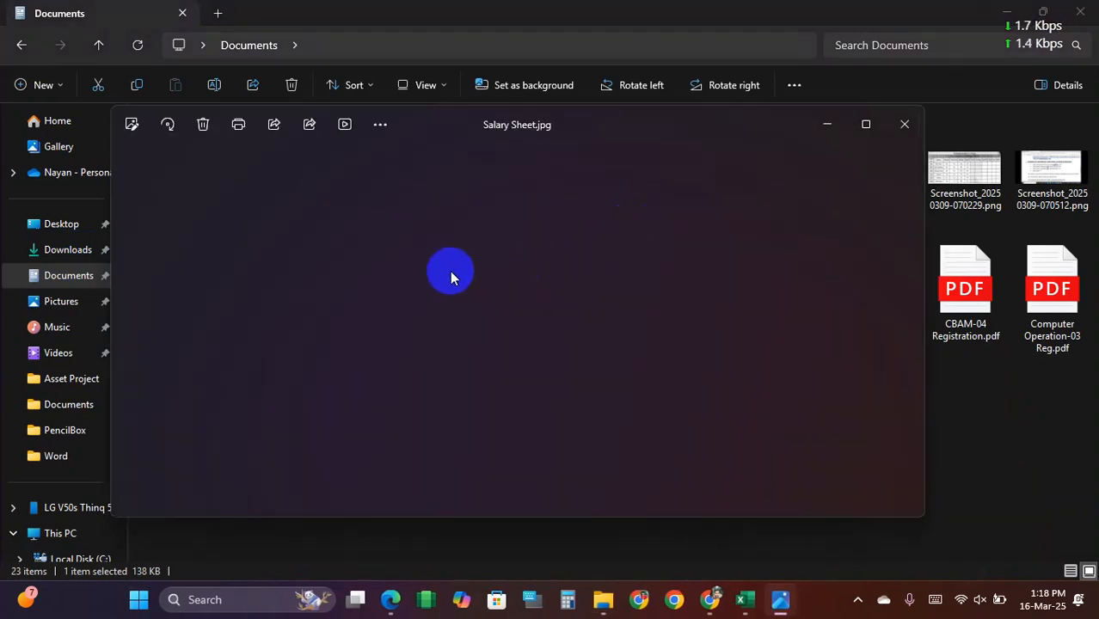
click(866, 124)
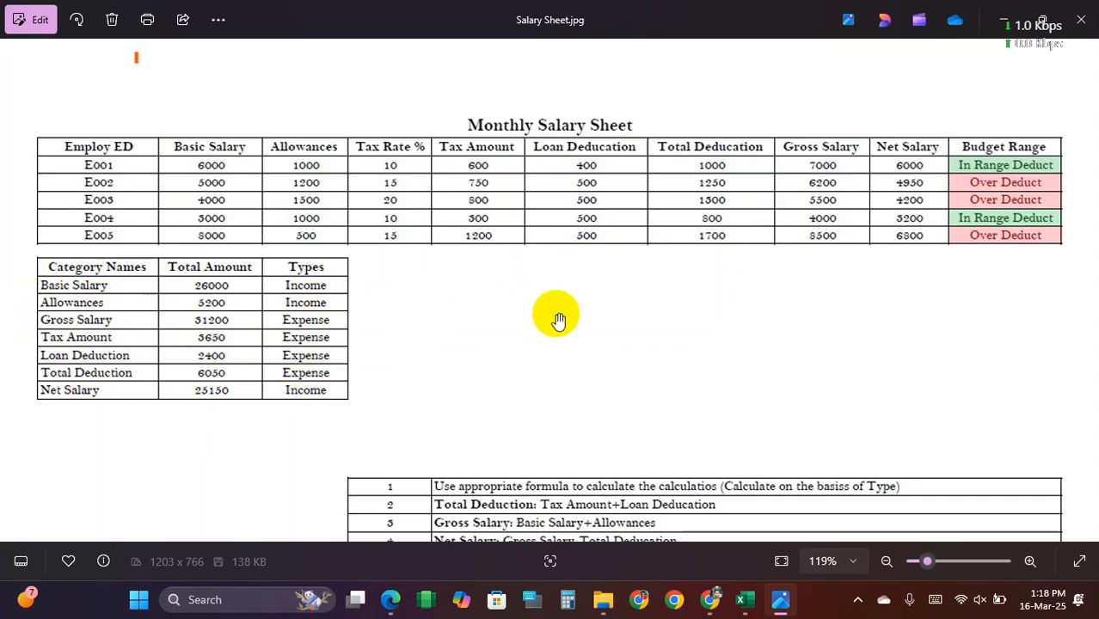
Step: Examine the Monthly Salary Sheet picture with its category table and numbered instructions, and close it
scroll(559, 314, down, 3)
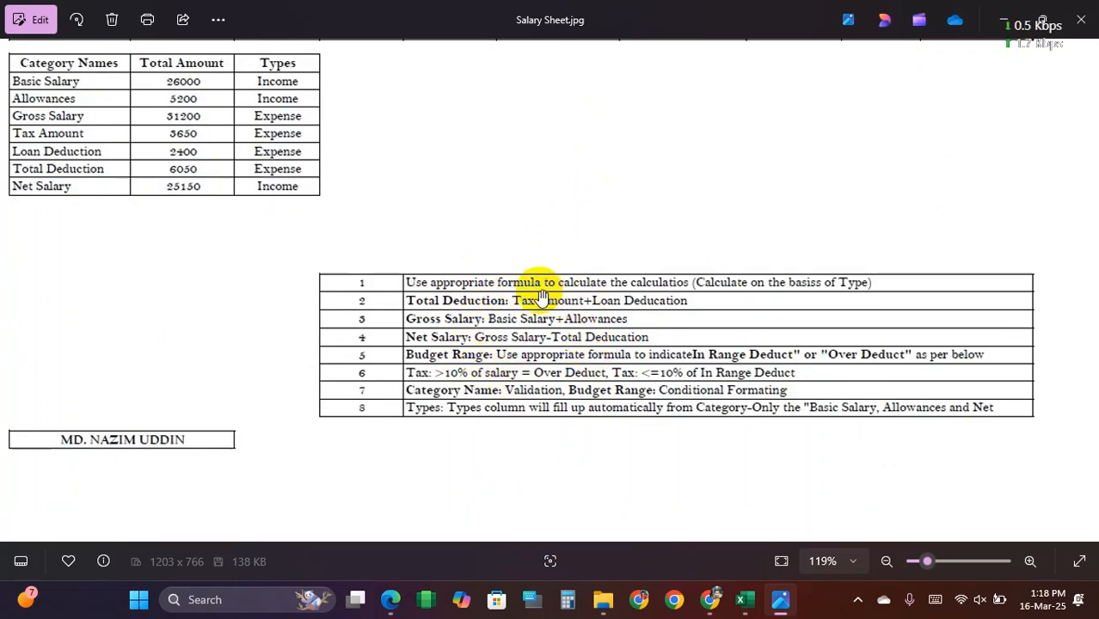
scroll(555, 303, down, 2)
drag(541, 185, 534, 251)
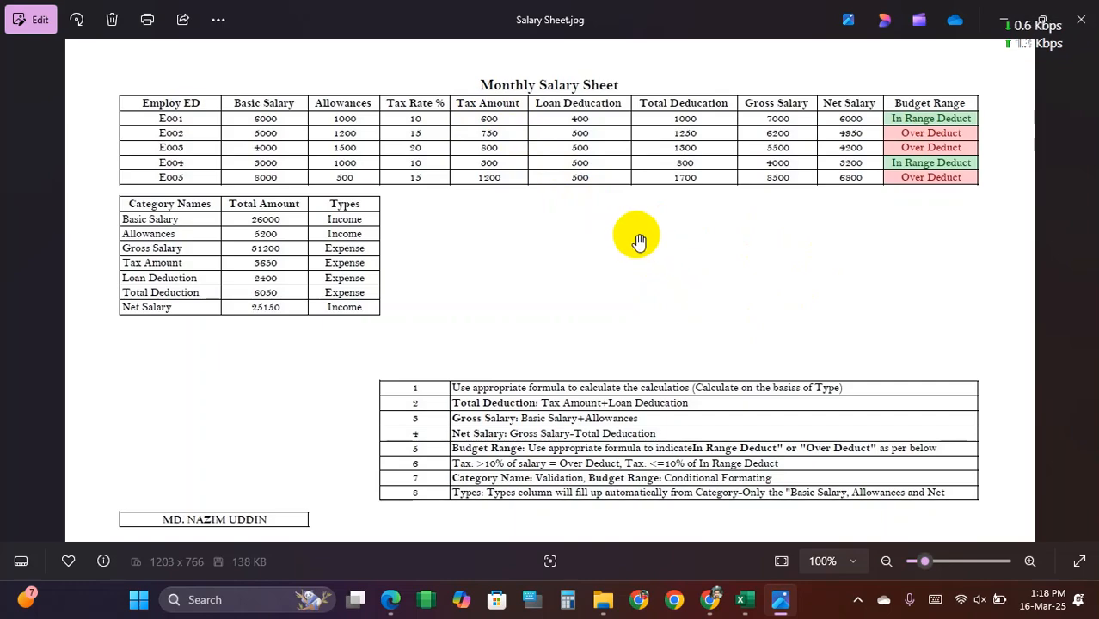
scroll(607, 248, down, 1)
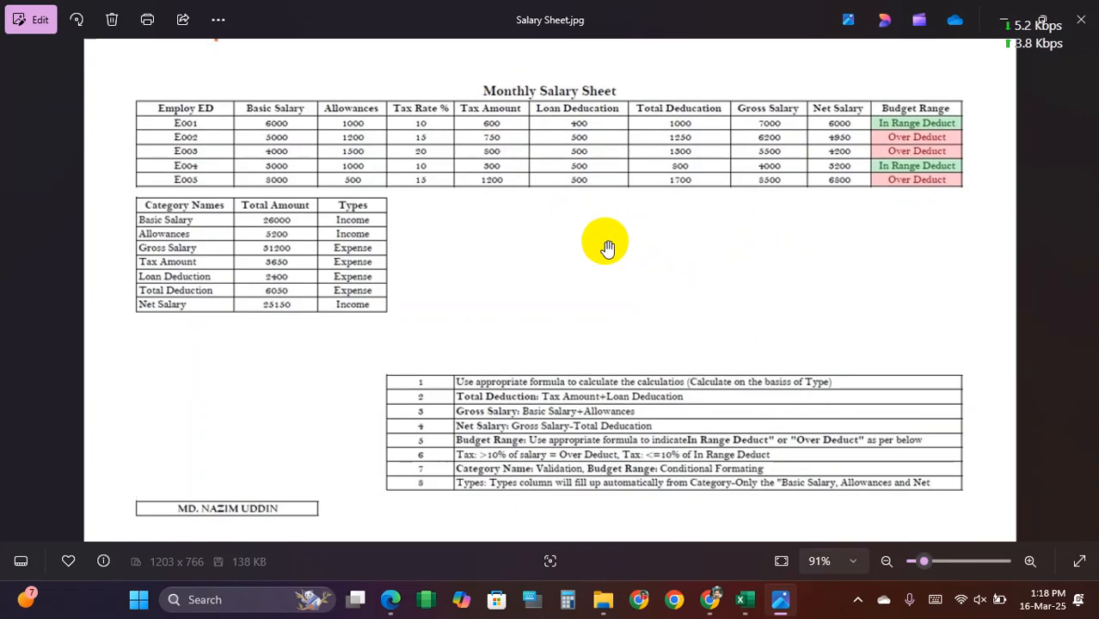
scroll(607, 247, up, 1)
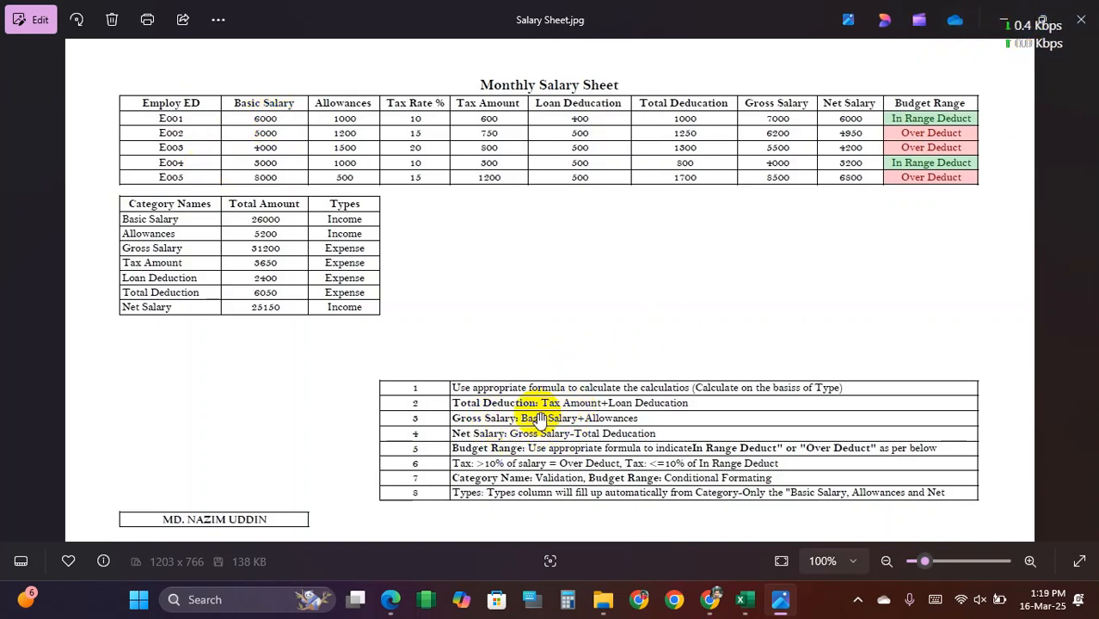
key(alt+F4)
Step: Open Salary Sheet.docx from the Documents folder in Word and look over its instructions and salary table picture
click(530, 155)
double_click(541, 162)
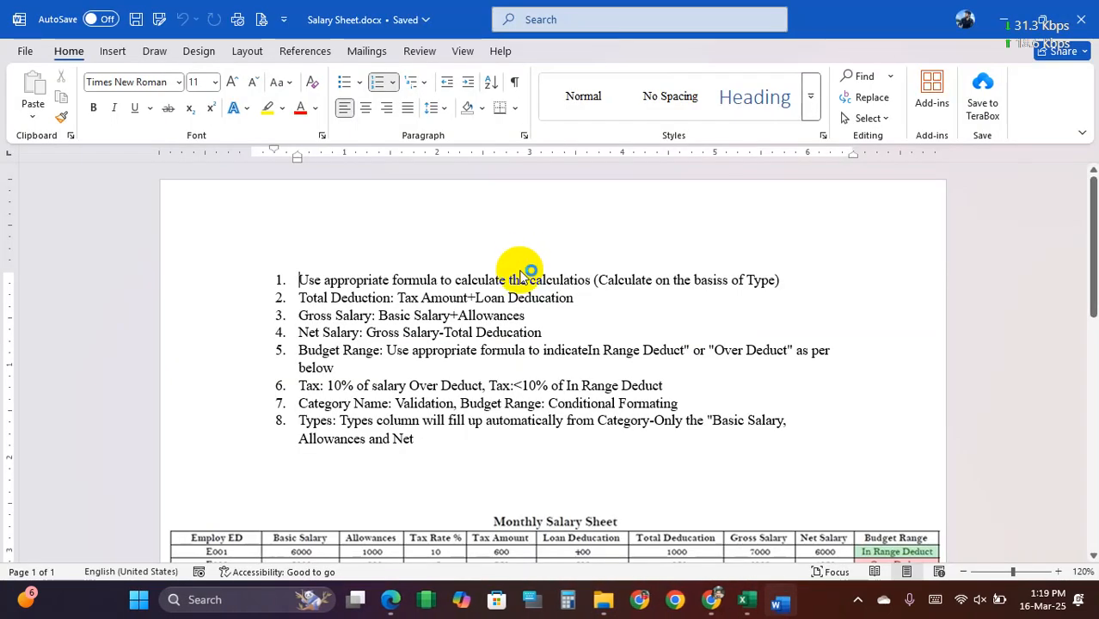
scroll(516, 271, down, 5)
scroll(395, 281, down, 1)
click(344, 268)
scroll(370, 258, up, 4)
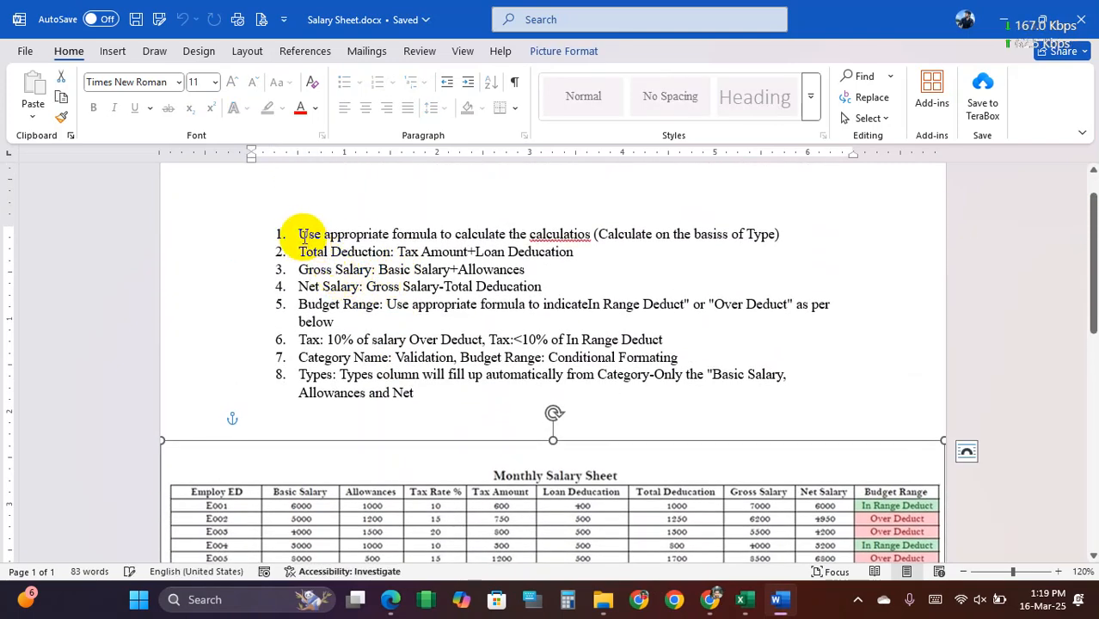
Step: Read the first instruction about using appropriate formulas, focusing on its note to calculate on the basis of Type
drag(300, 233, 626, 240)
drag(698, 240, 780, 242)
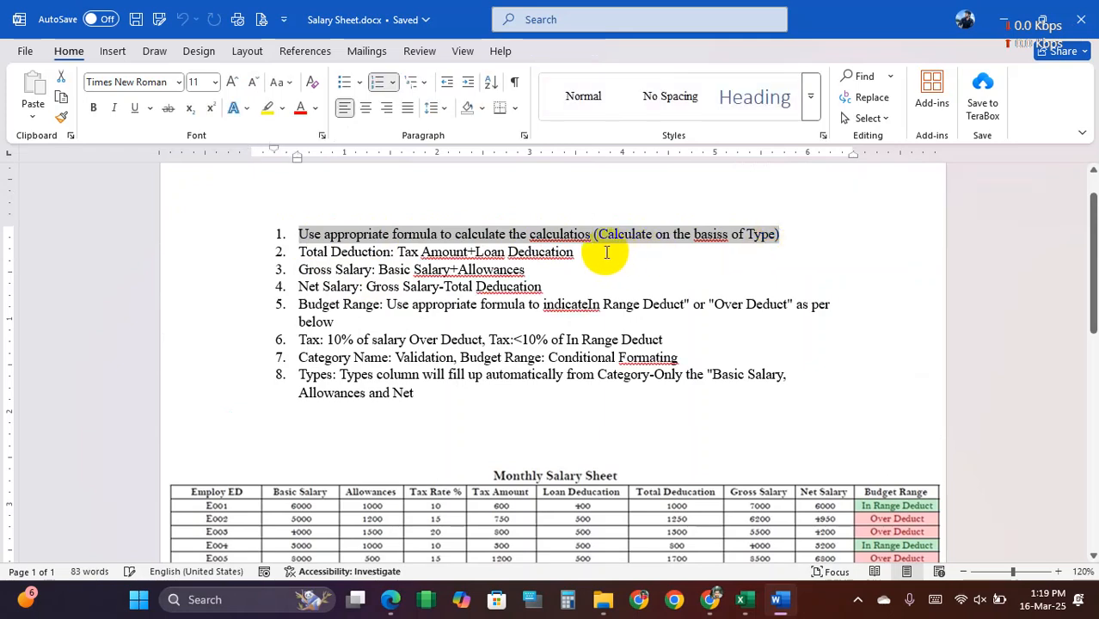
scroll(603, 249, down, 1)
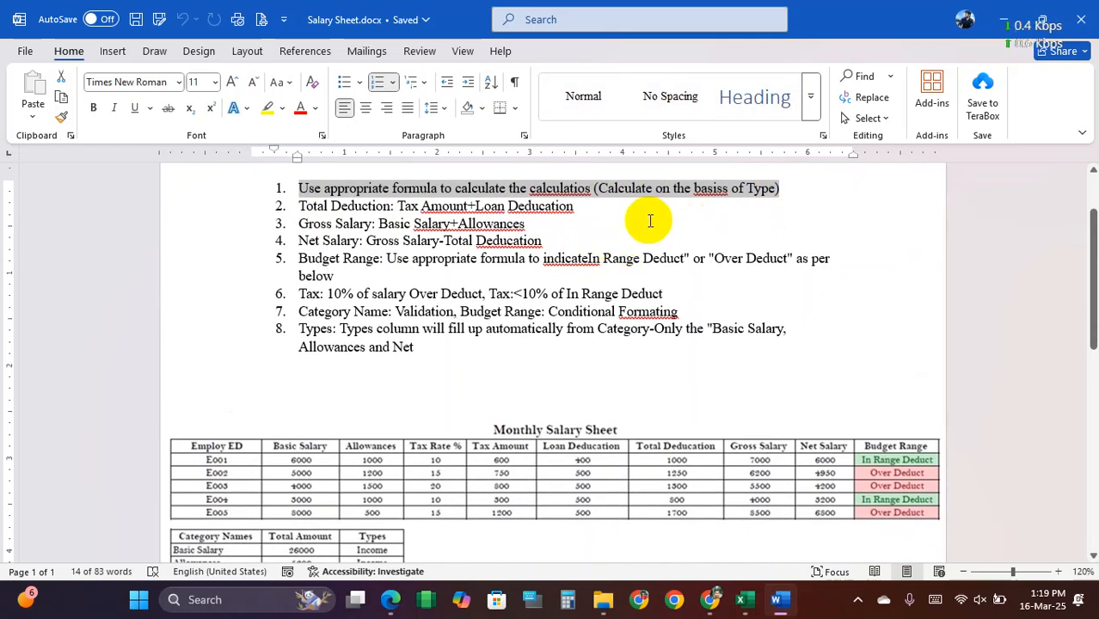
scroll(650, 220, up, 1)
drag(597, 234, 777, 236)
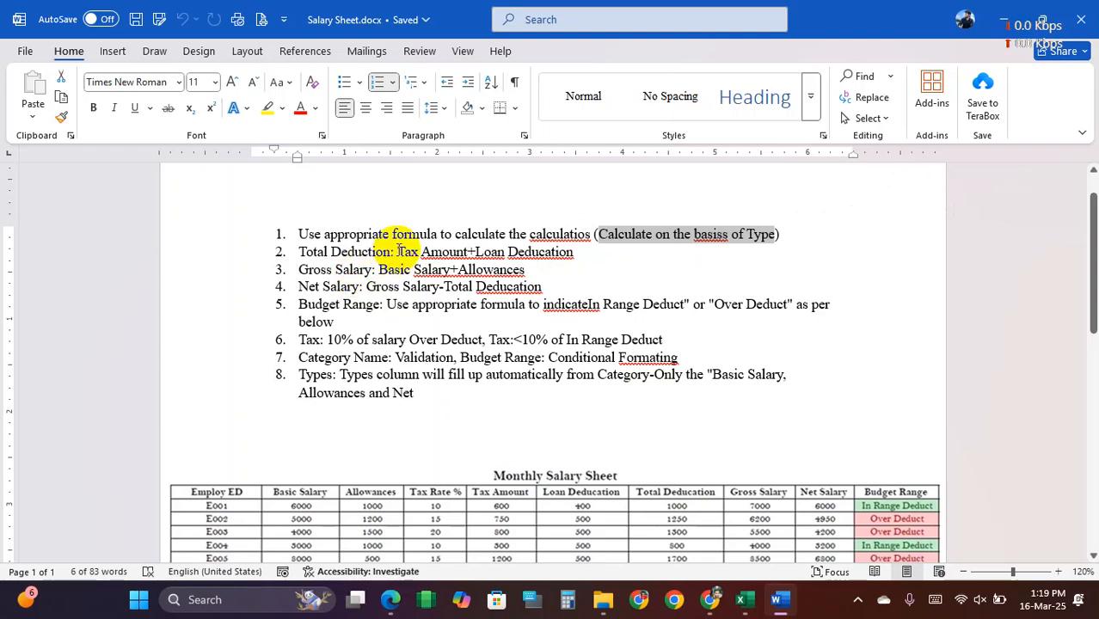
Step: Switch to Excel, open the Salary Sheet Budget sheet and check its salary table and category list
click(744, 600)
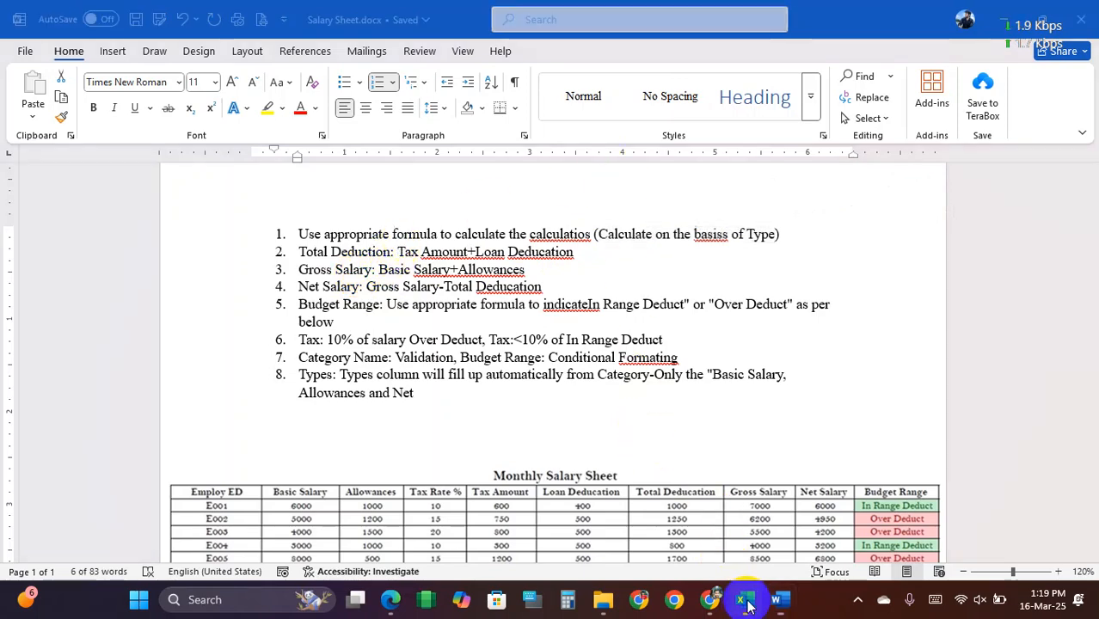
click(49, 551)
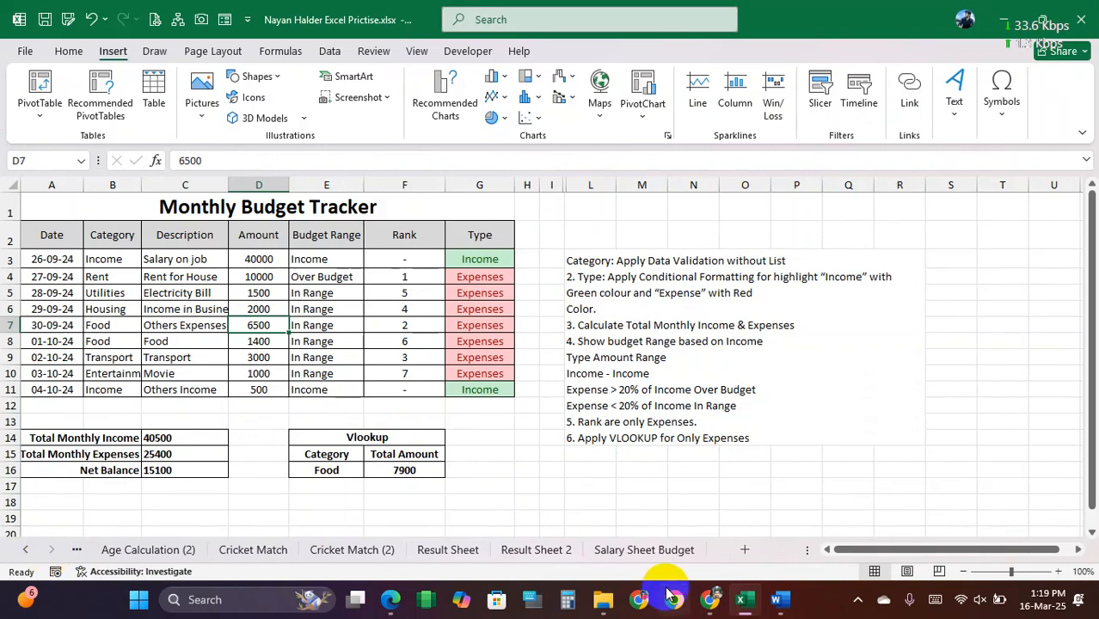
click(643, 549)
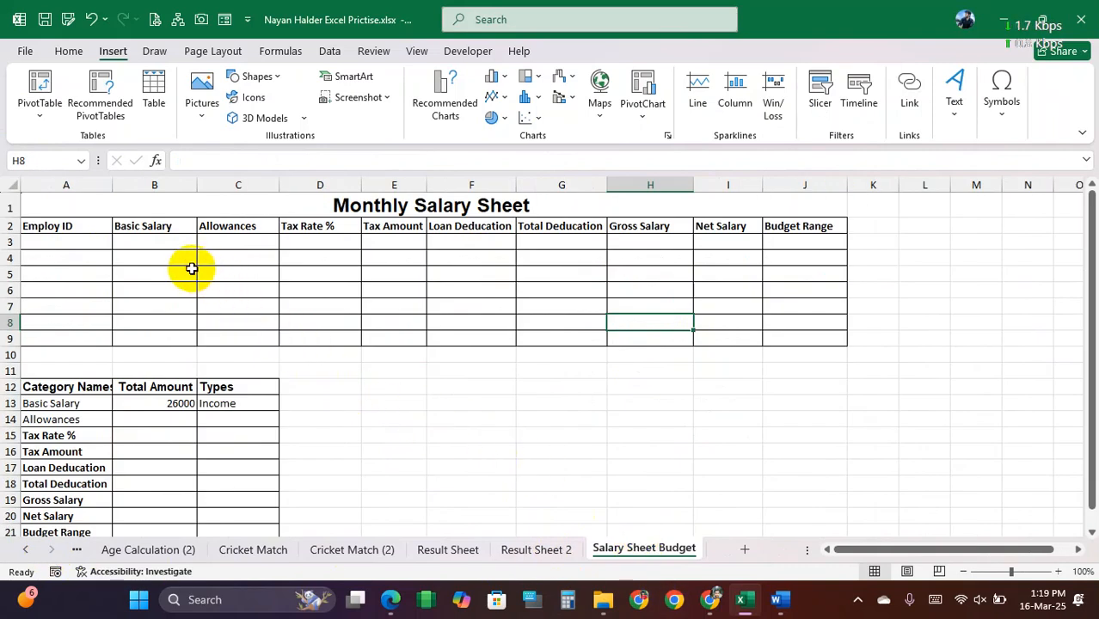
drag(74, 226, 833, 337)
scroll(351, 381, down, 1)
drag(55, 344, 61, 475)
Step: Clear the sample total amount and type from the Basic Salary row of the category table
drag(162, 346, 282, 344)
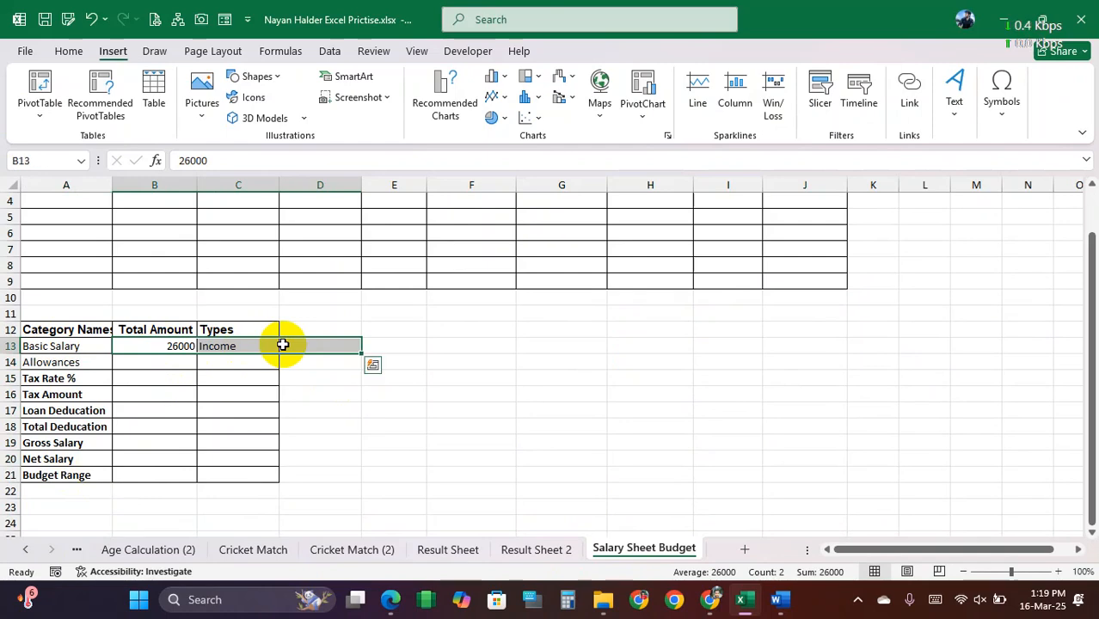
key(Delete)
click(314, 376)
Step: Try clearing the category names in A13:A21 and undo the deletion
drag(62, 352, 70, 471)
key(Delete)
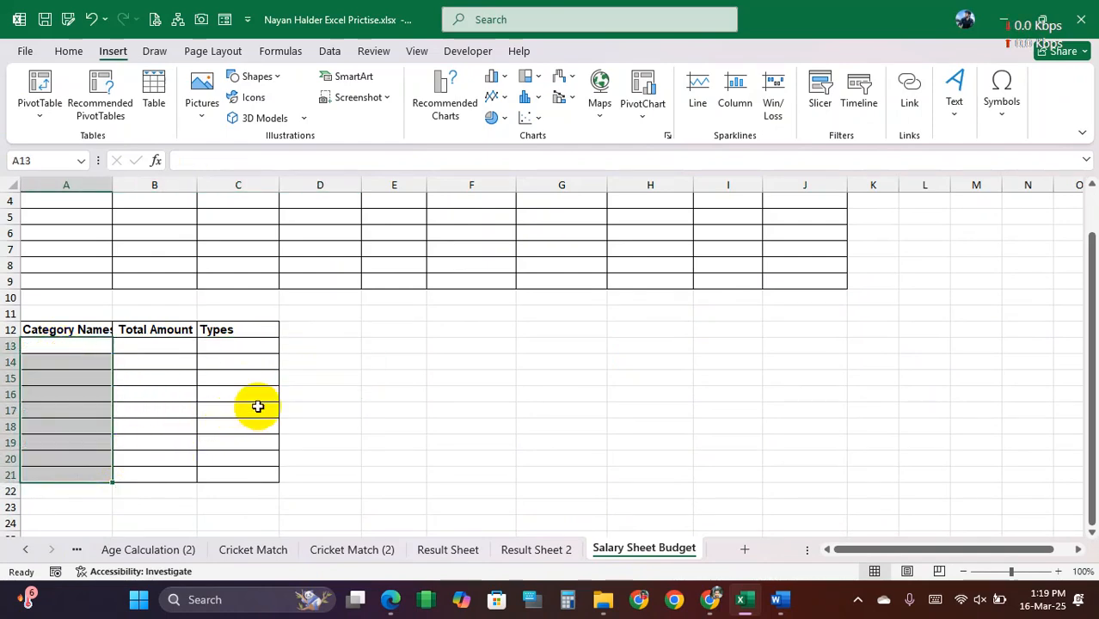
key(ctrl+z)
click(413, 376)
Step: Review the Monthly Salary Sheet table from Employ ID to Budget Range and switch to the Salary Sheet document in Word
scroll(396, 387, up, 1)
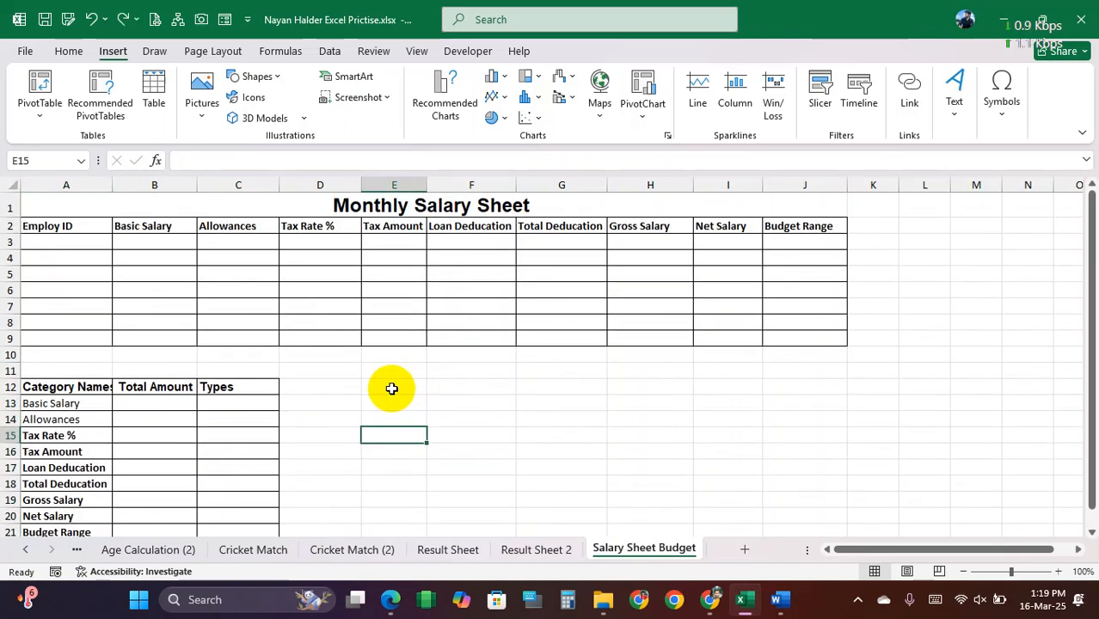
drag(78, 226, 788, 338)
click(498, 289)
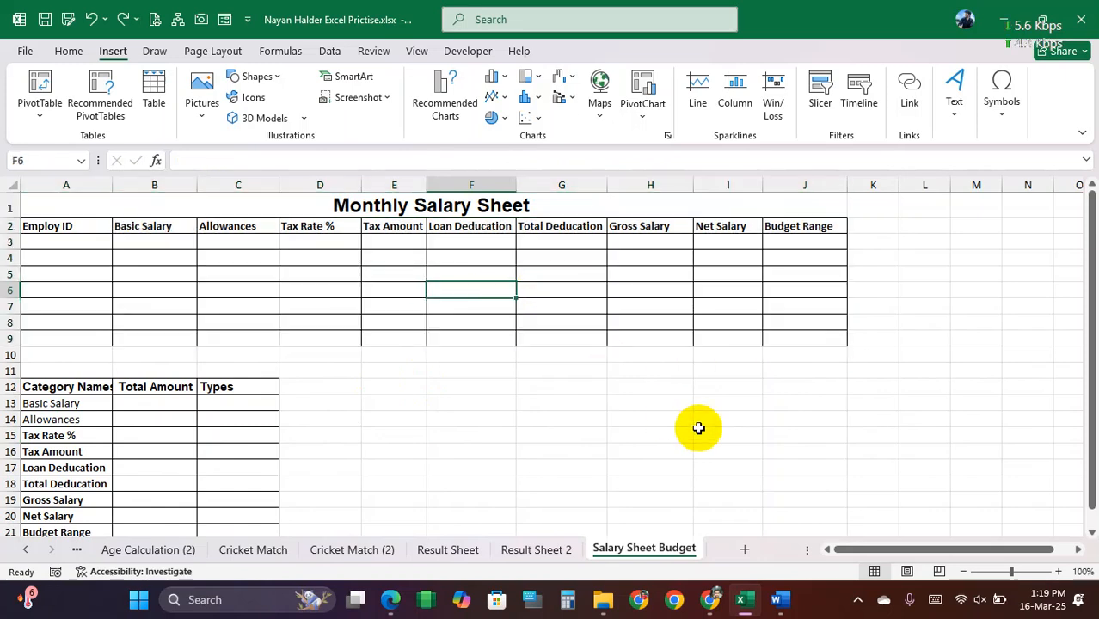
click(779, 600)
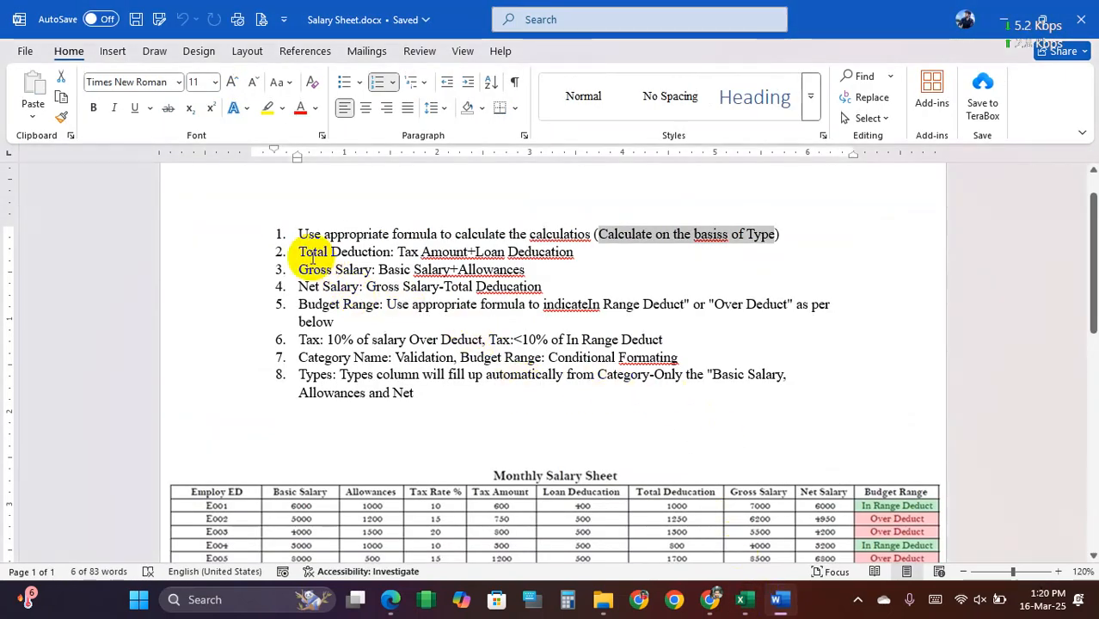
Step: Review the deduction, gross salary, net salary, budget range and tax instructions in the Salary Sheet document and return to the Excel workbook
drag(307, 252, 578, 257)
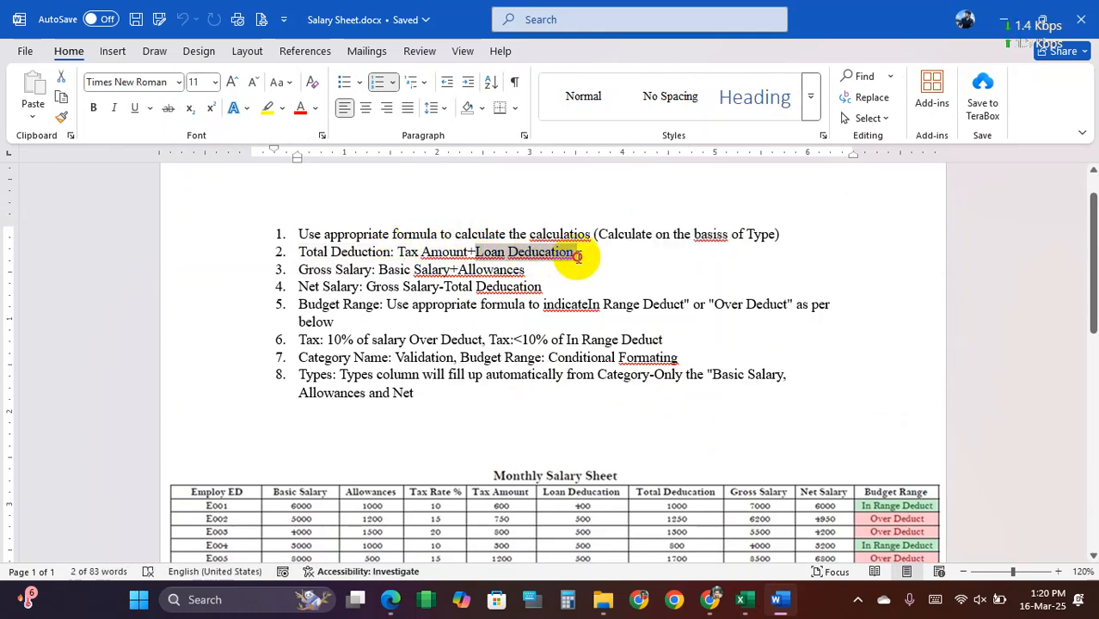
drag(319, 252, 547, 258)
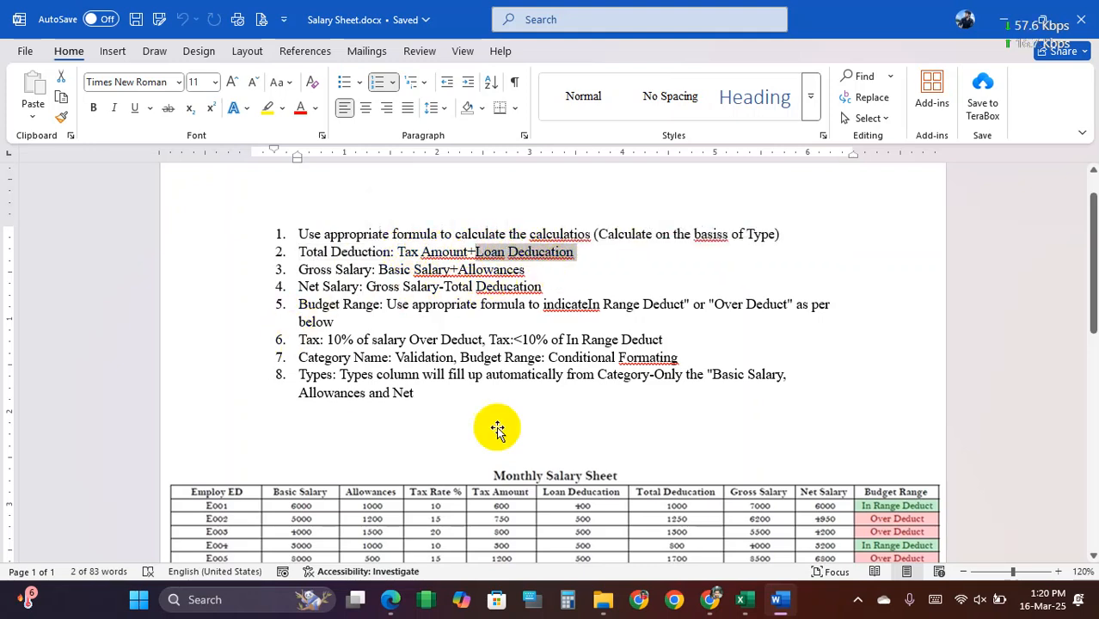
drag(297, 269, 351, 307)
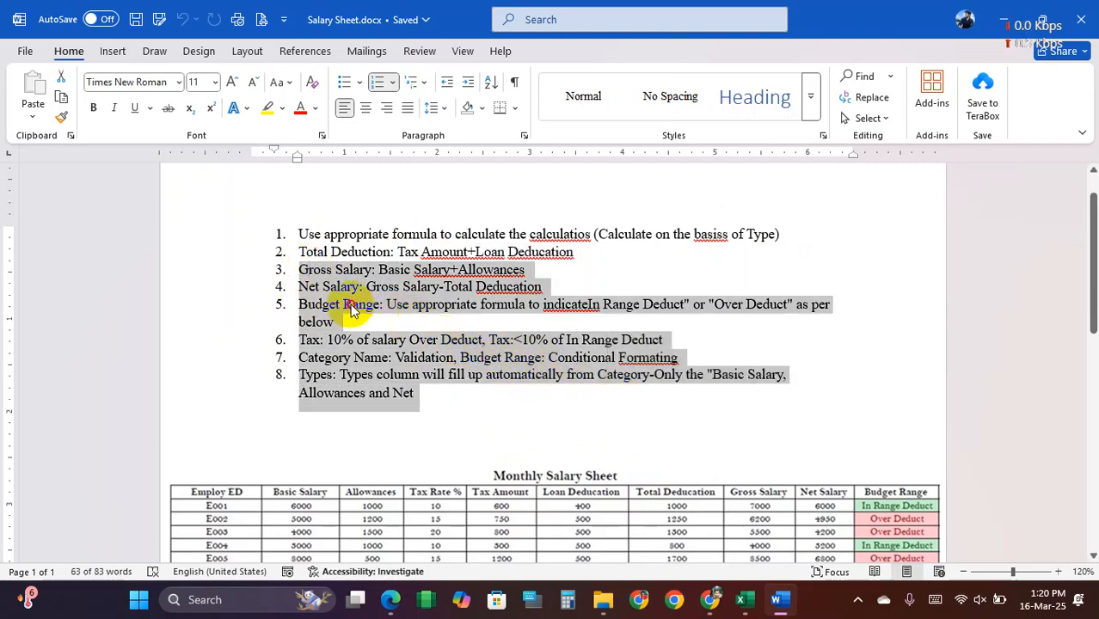
click(360, 299)
drag(298, 251, 457, 358)
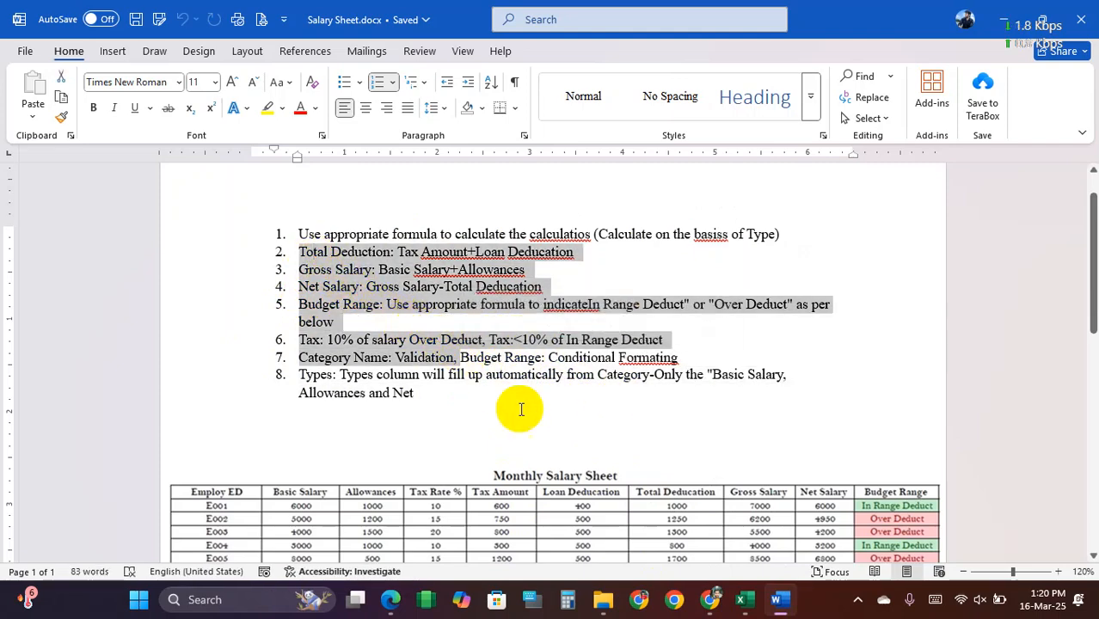
click(747, 602)
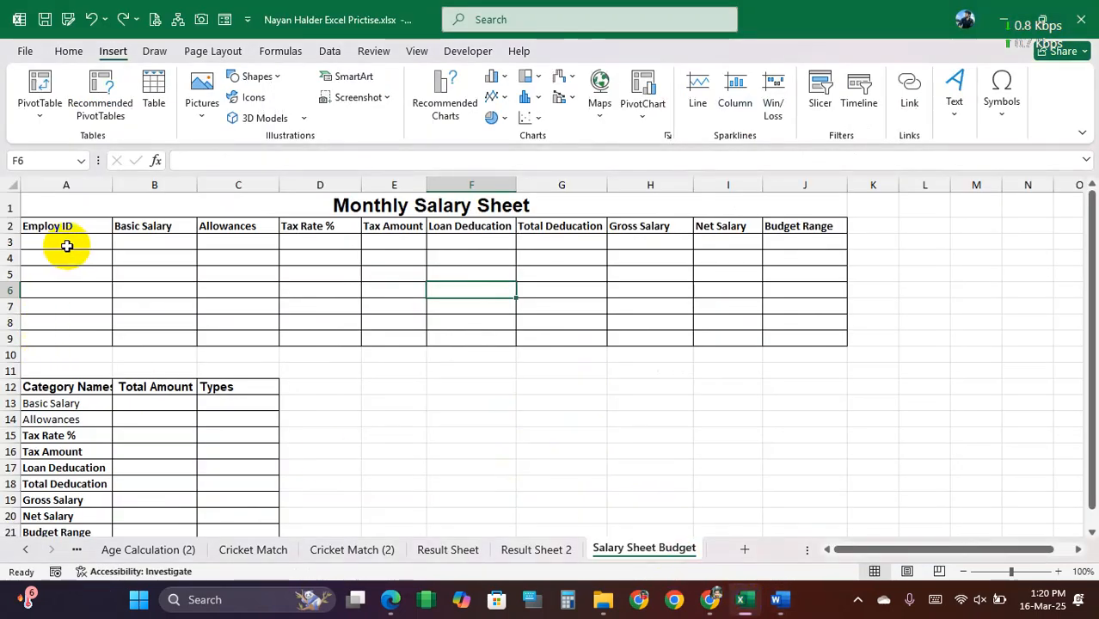
Step: Start a Custom data validation rule for the Employ ID cells A3:A9
click(68, 250)
drag(68, 249, 82, 340)
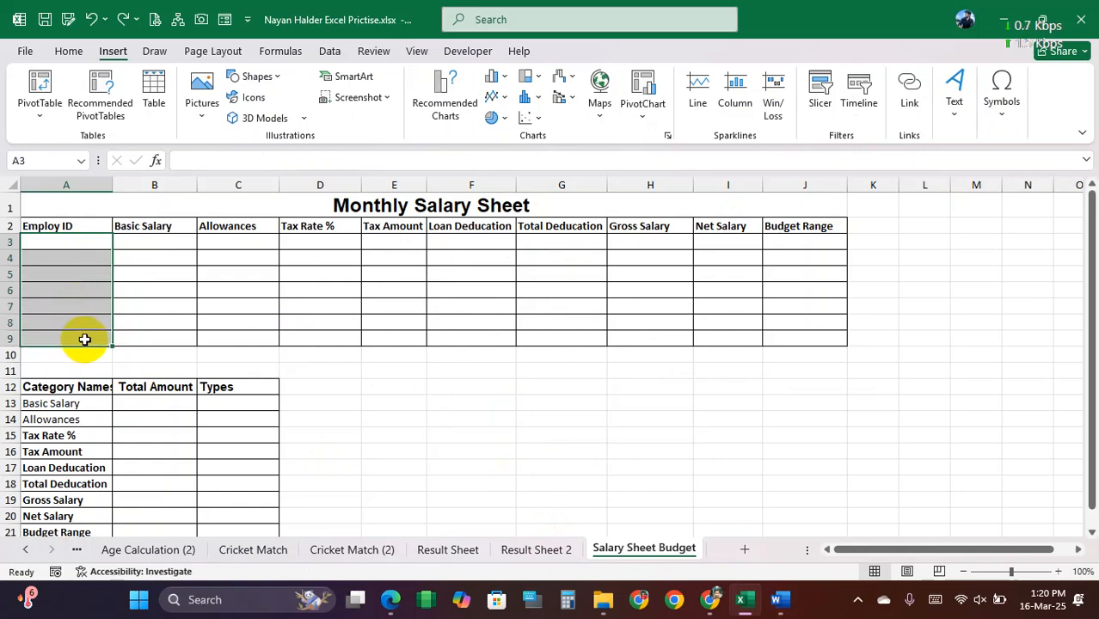
click(330, 51)
click(721, 119)
click(747, 137)
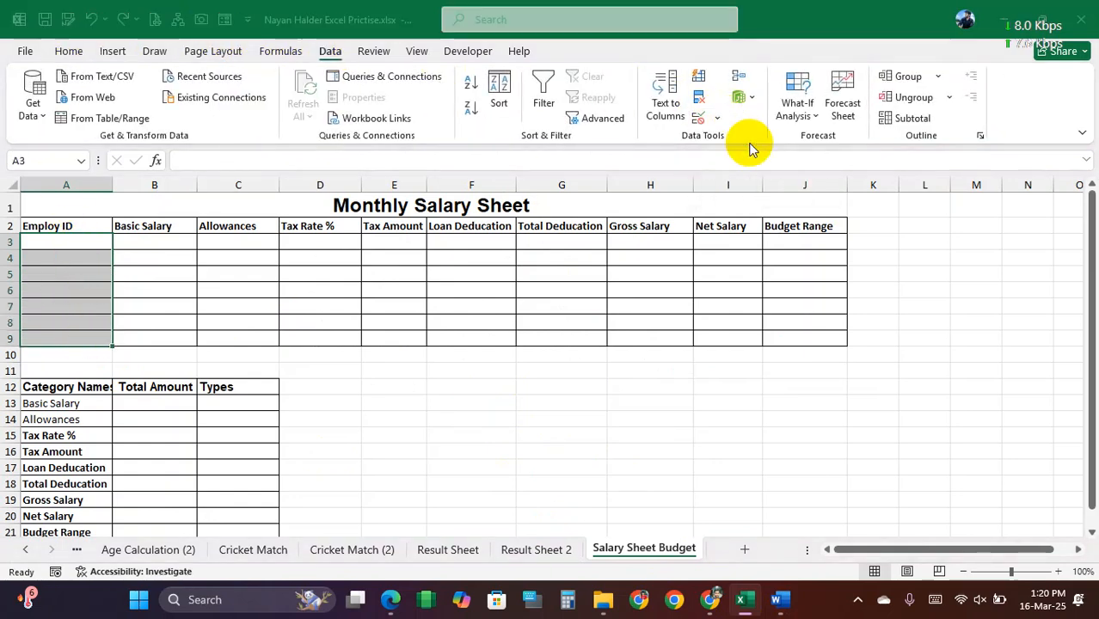
click(131, 397)
click(69, 483)
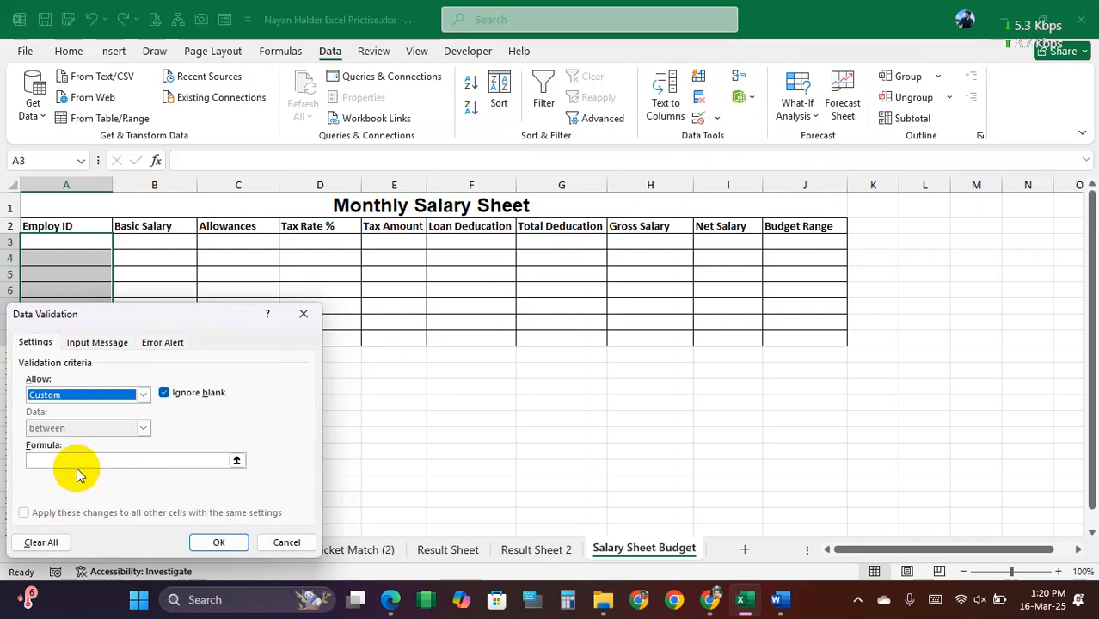
drag(132, 323, 635, 121)
click(581, 246)
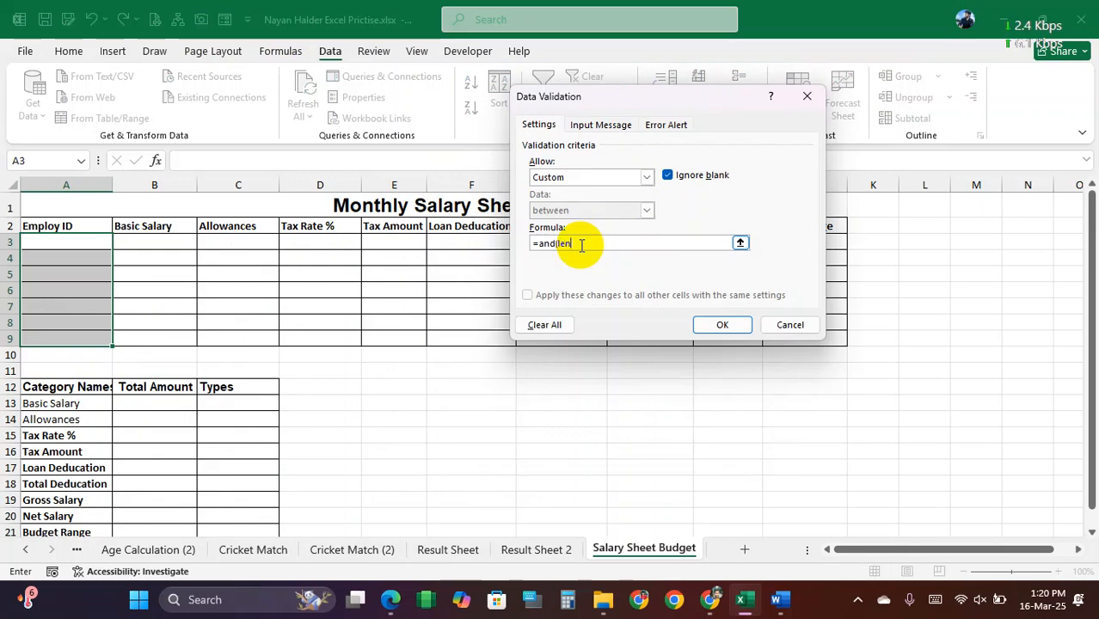
Step: Apply the validation formula =and(len(A3)=6,countif($A$3:$A$9,A3)<2) to require unique six-character employee IDs
text(=and(len()
click(64, 241)
text()=6,count)
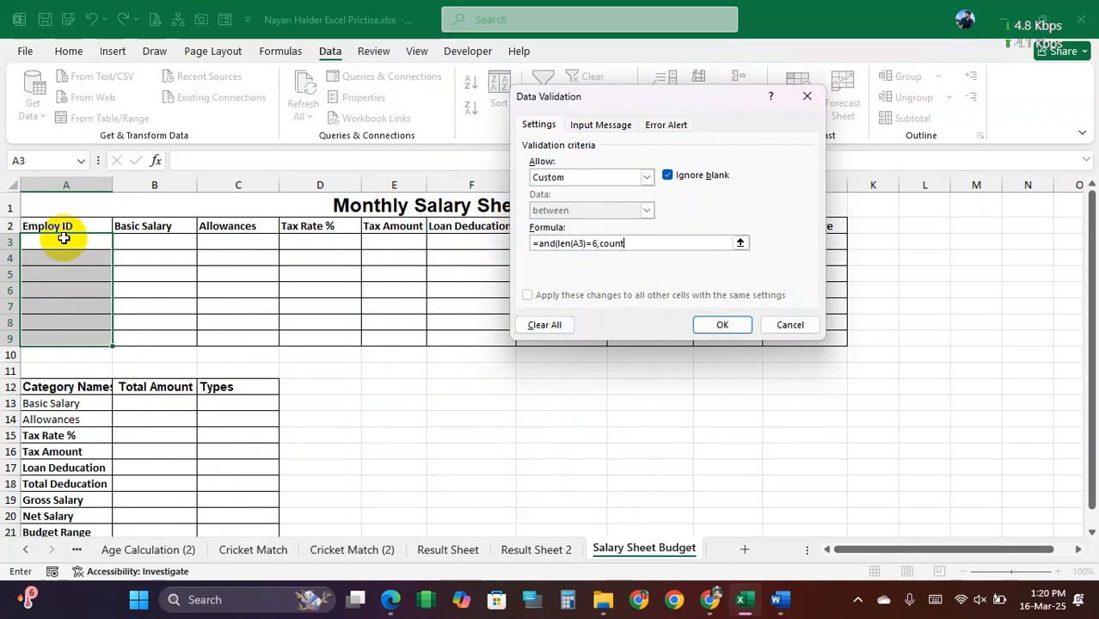
text(if()
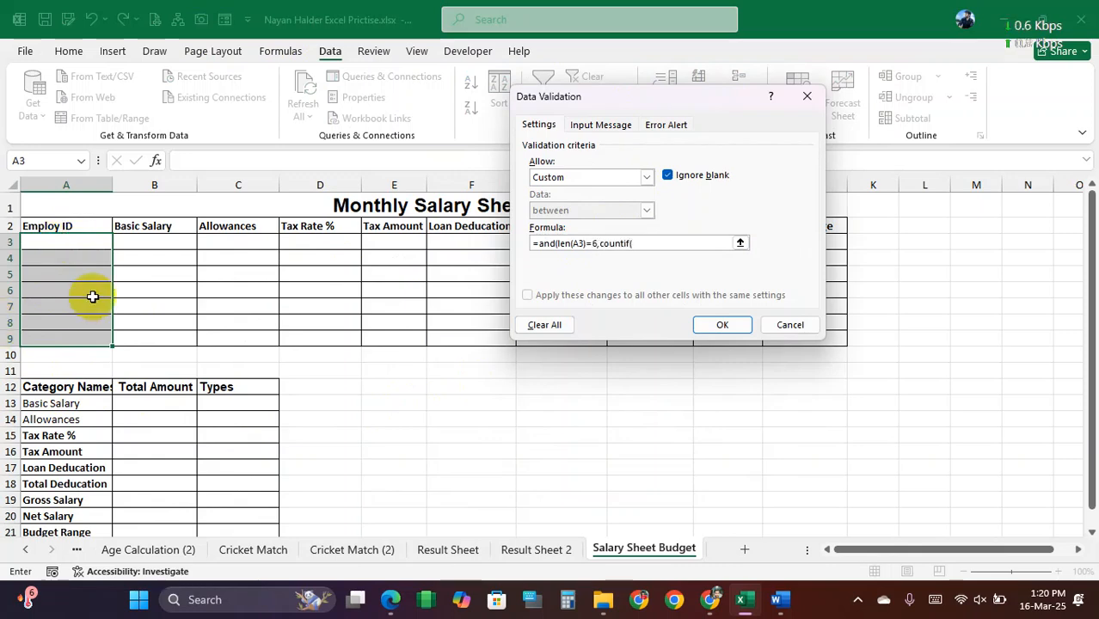
drag(81, 239, 84, 341)
key(F4)
text(,)
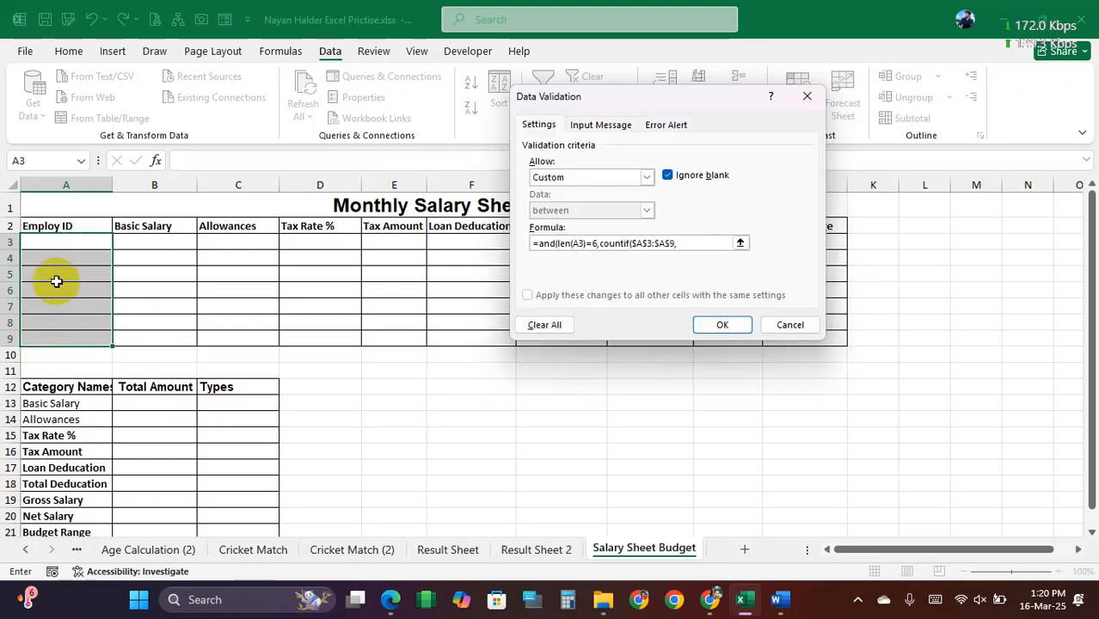
click(66, 239)
text()<2))
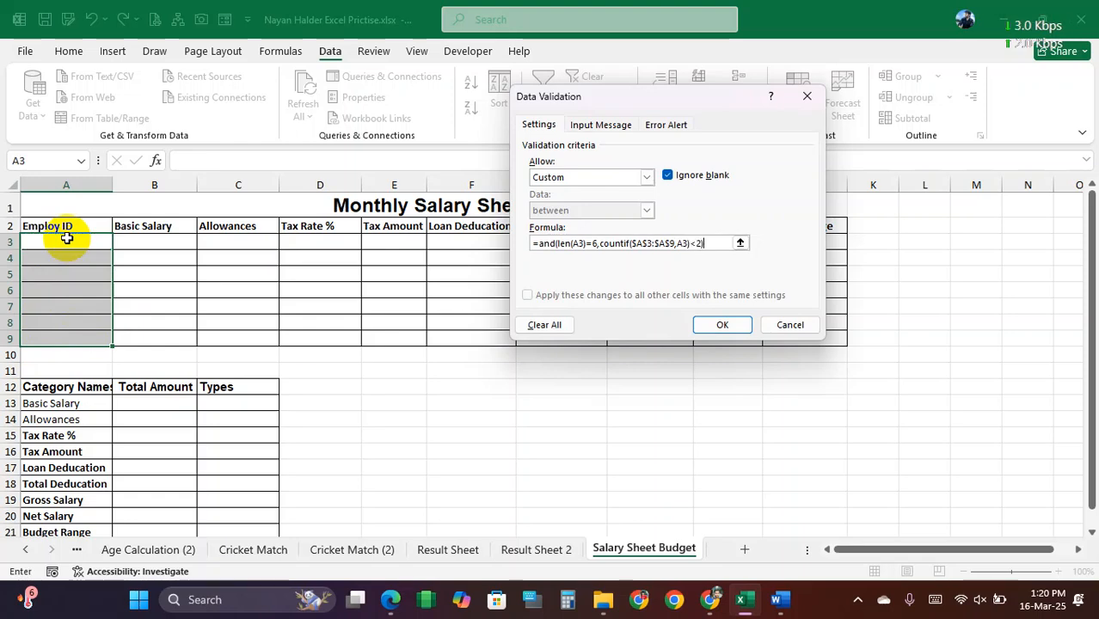
key(Return)
Step: Enter ABC123 as the Employ ID in A3 and copy it down to A4
drag(69, 241, 85, 331)
click(70, 244)
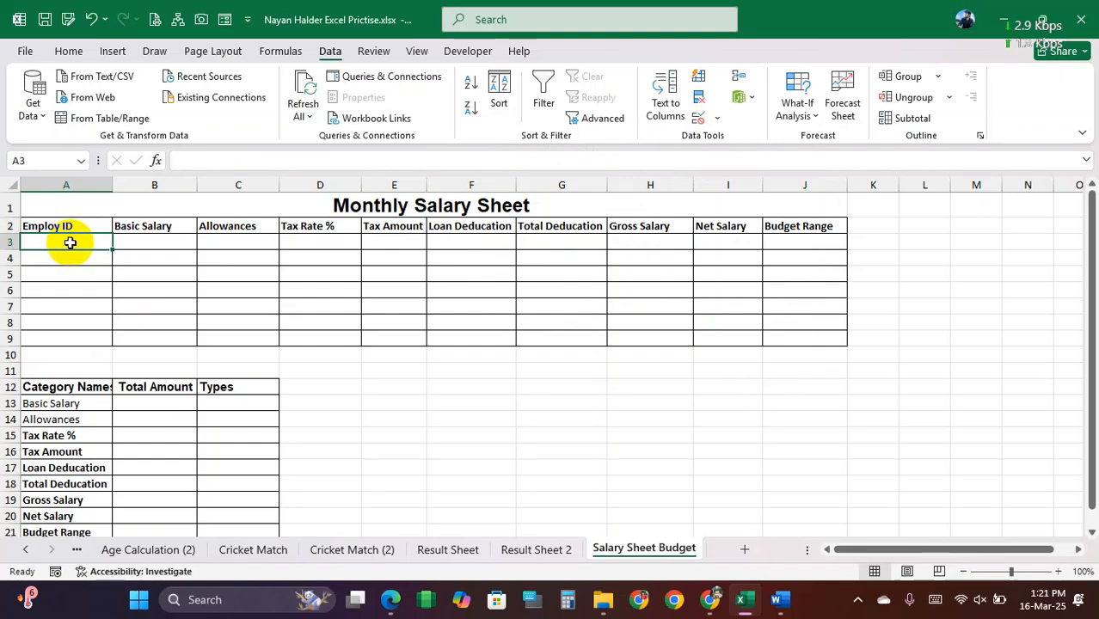
text(ABC123)
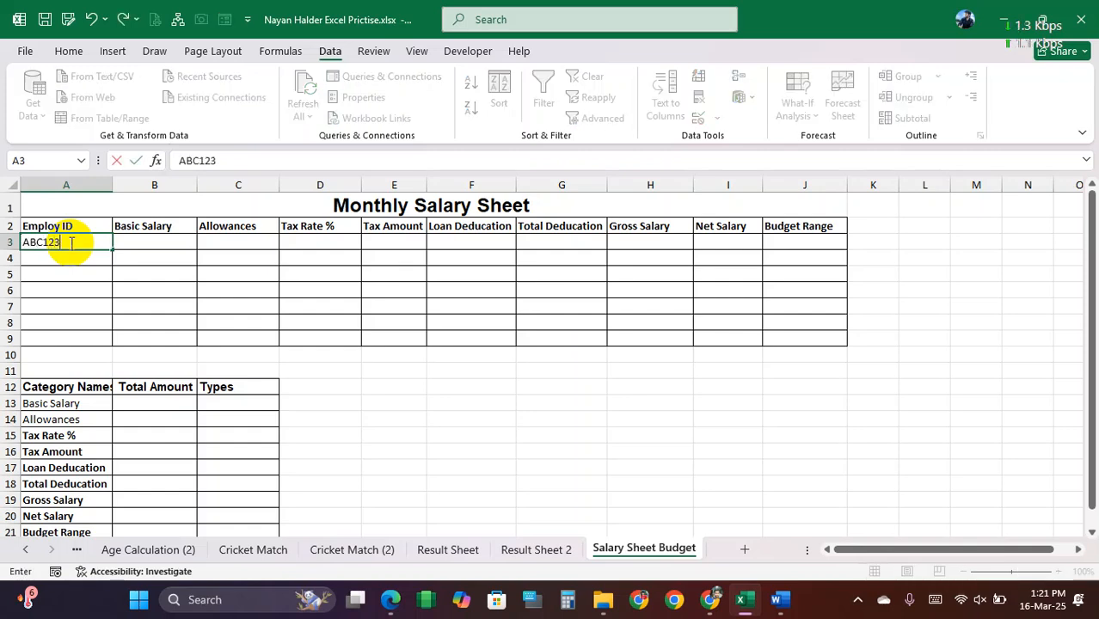
key(Return)
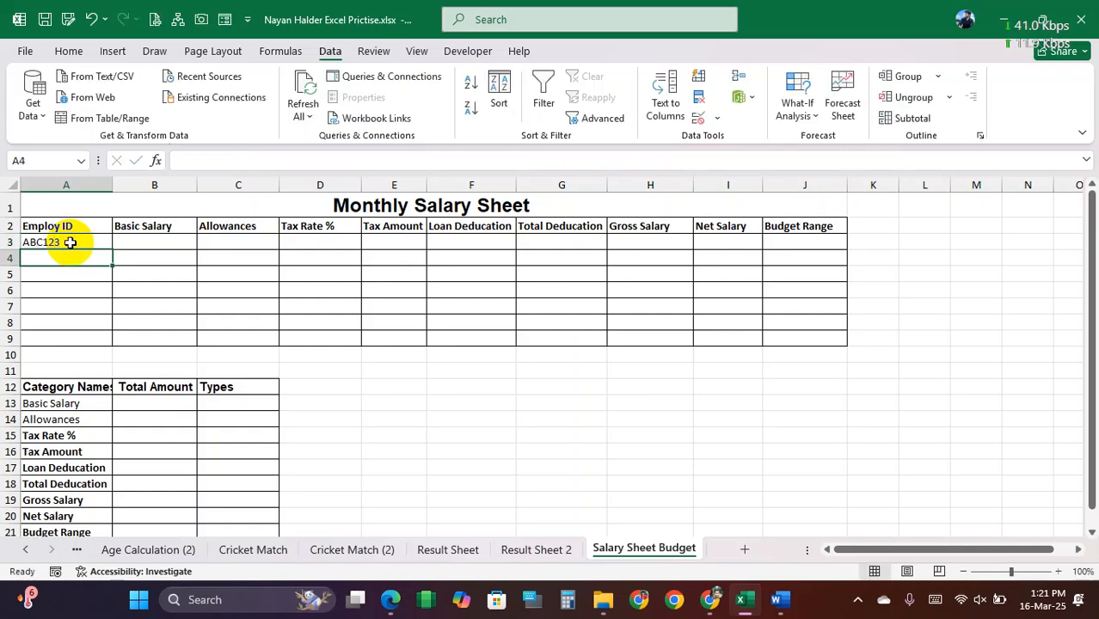
key(ctrl+d)
Step: Try entering the seven-character ID ABC1245 in A4 to test the validation rule, and cancel the entry
double_click(74, 251)
double_click(76, 259)
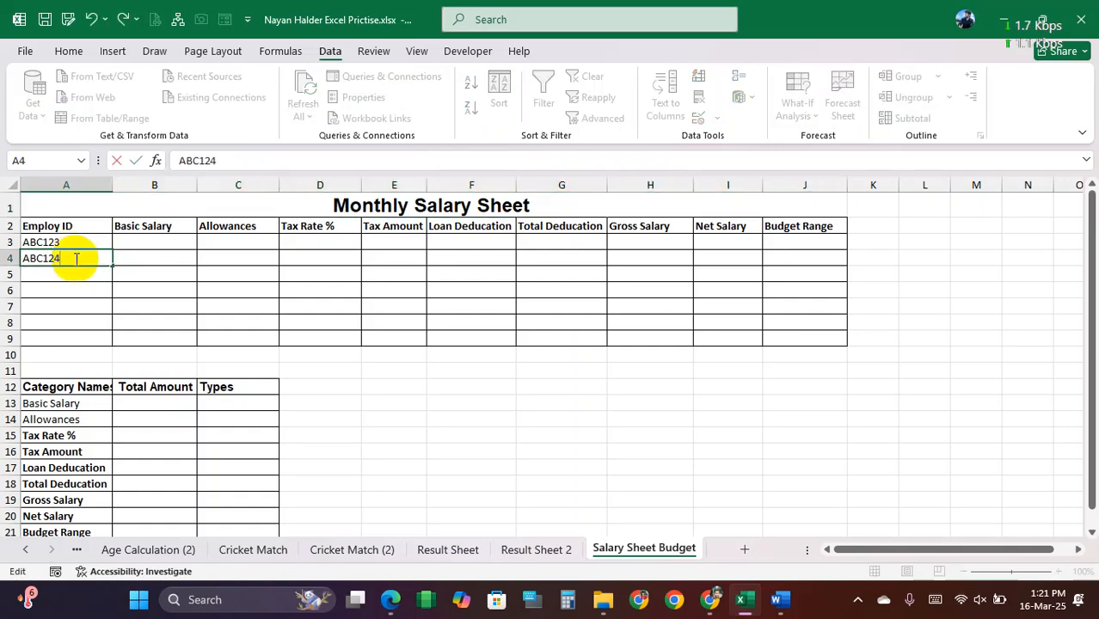
text(45)
key(Return)
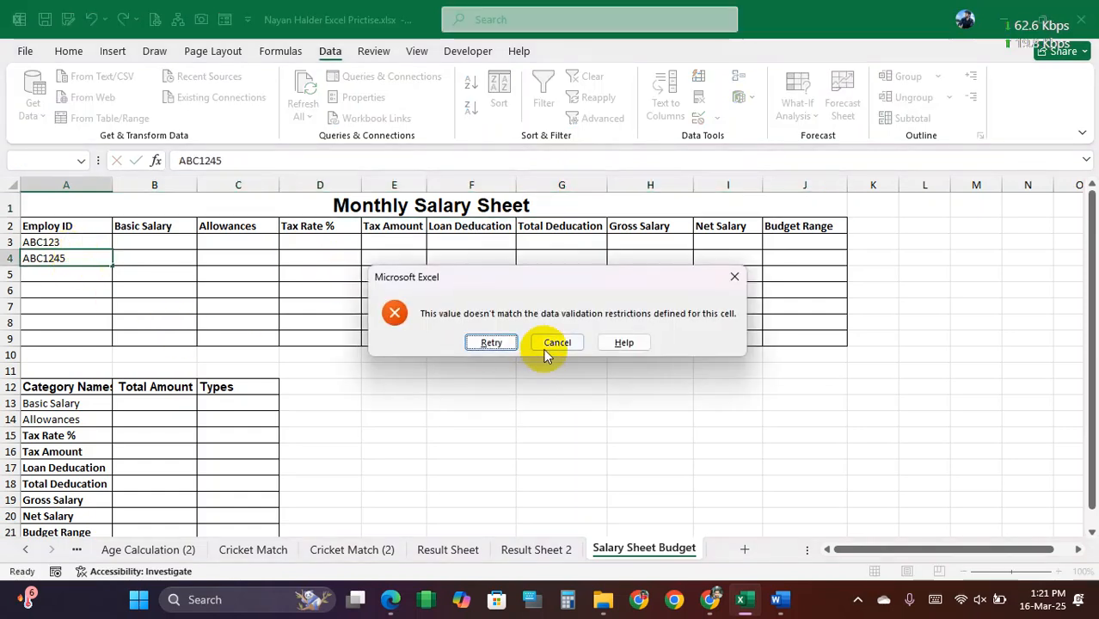
click(551, 343)
Step: Set the Employ ID in A4 to ABC124 and fill the ID series down to A9
double_click(82, 262)
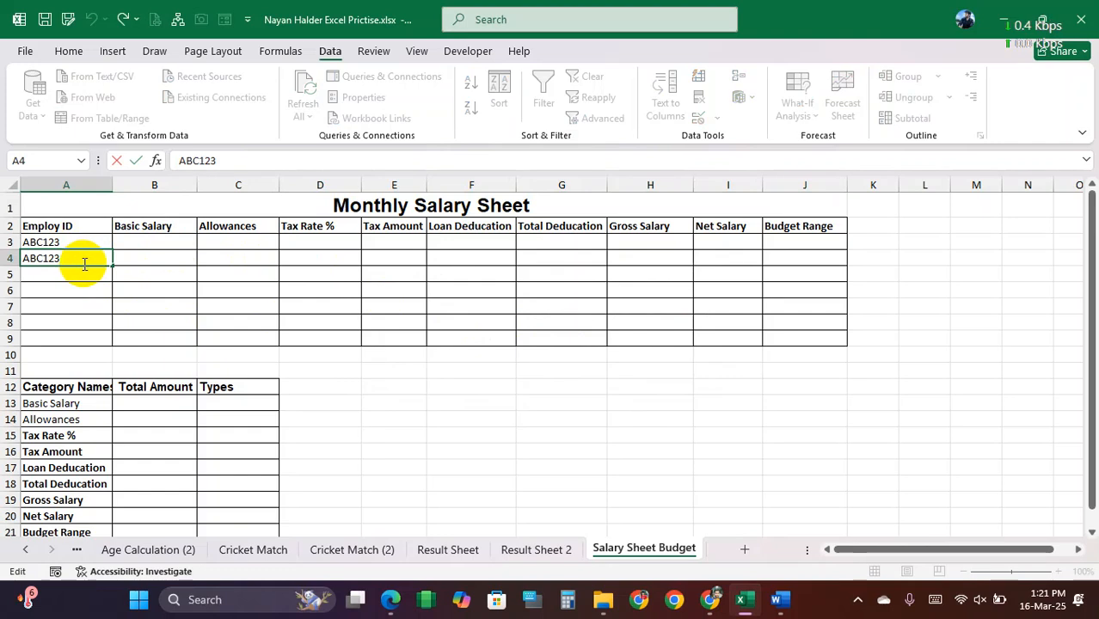
text(4)
key(Return)
click(100, 267)
drag(110, 263, 110, 341)
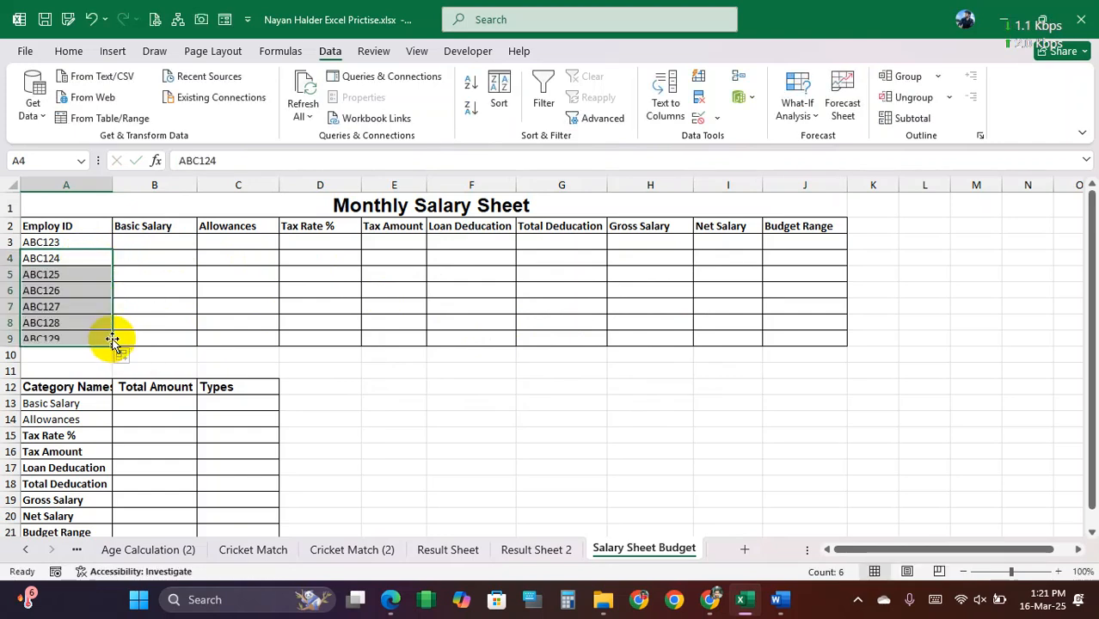
Step: Enter the basic salaries 6000, 5000 and 4500 in B3:B5
click(160, 244)
drag(165, 244, 160, 339)
click(167, 243)
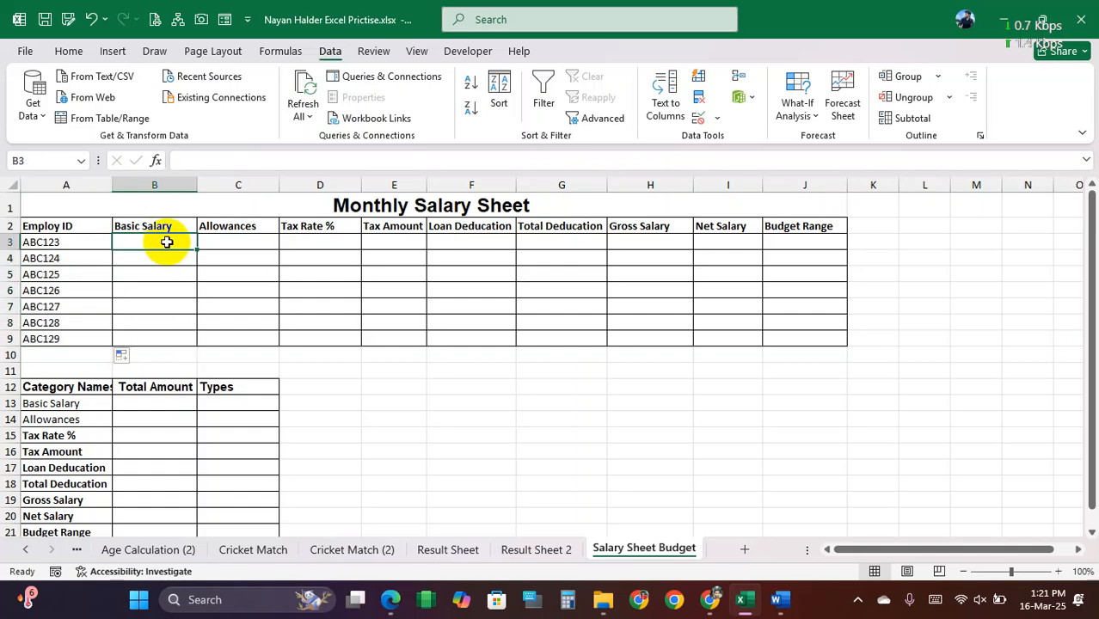
drag(167, 243, 159, 340)
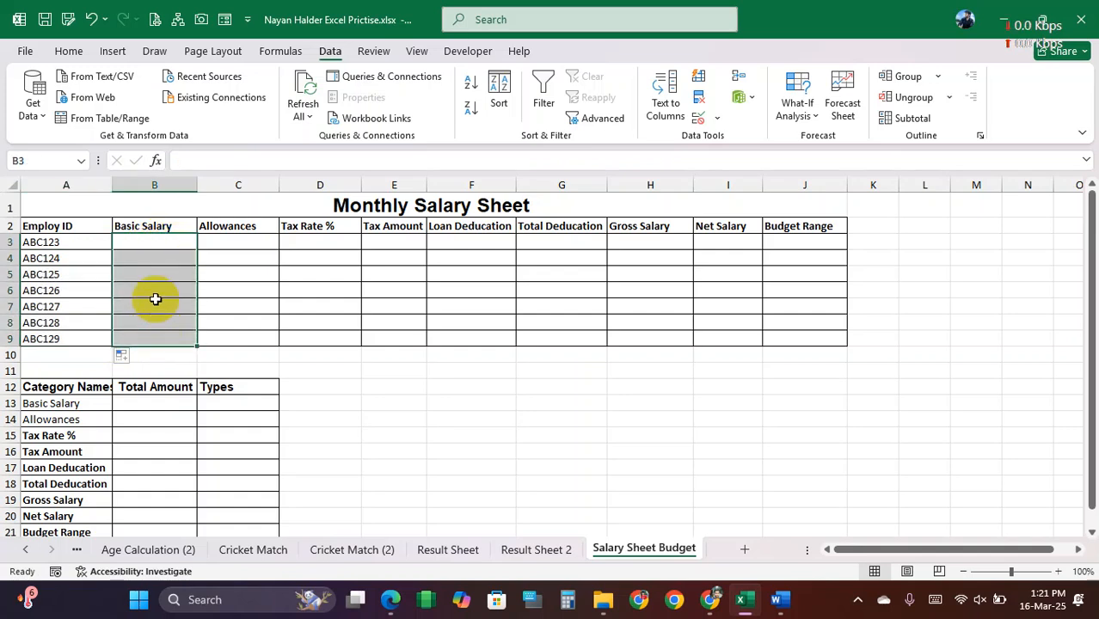
click(155, 243)
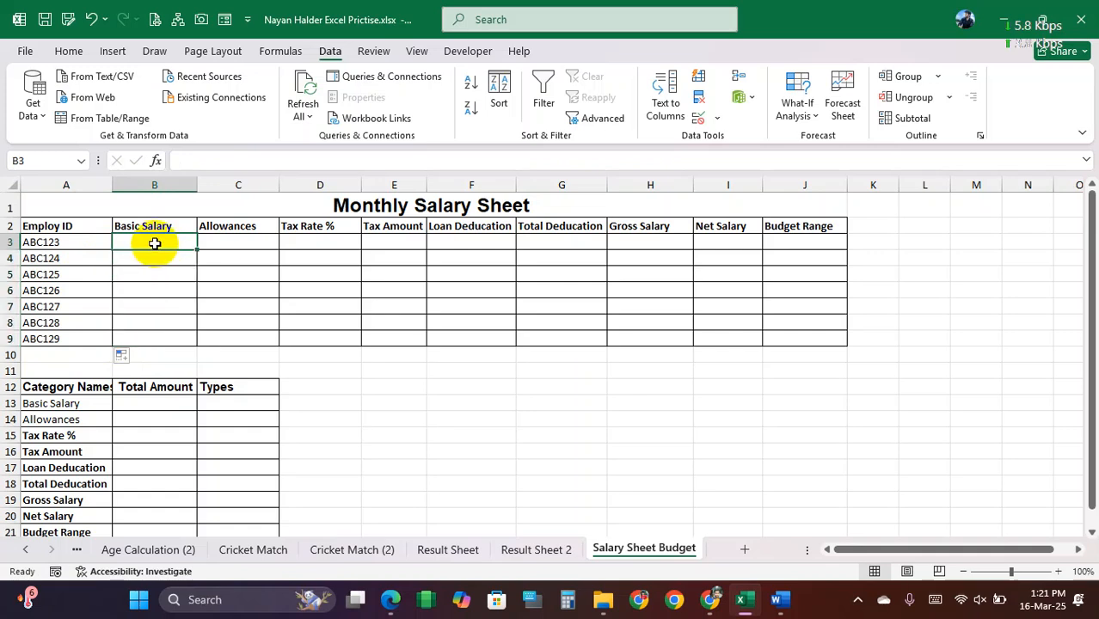
text(6000)
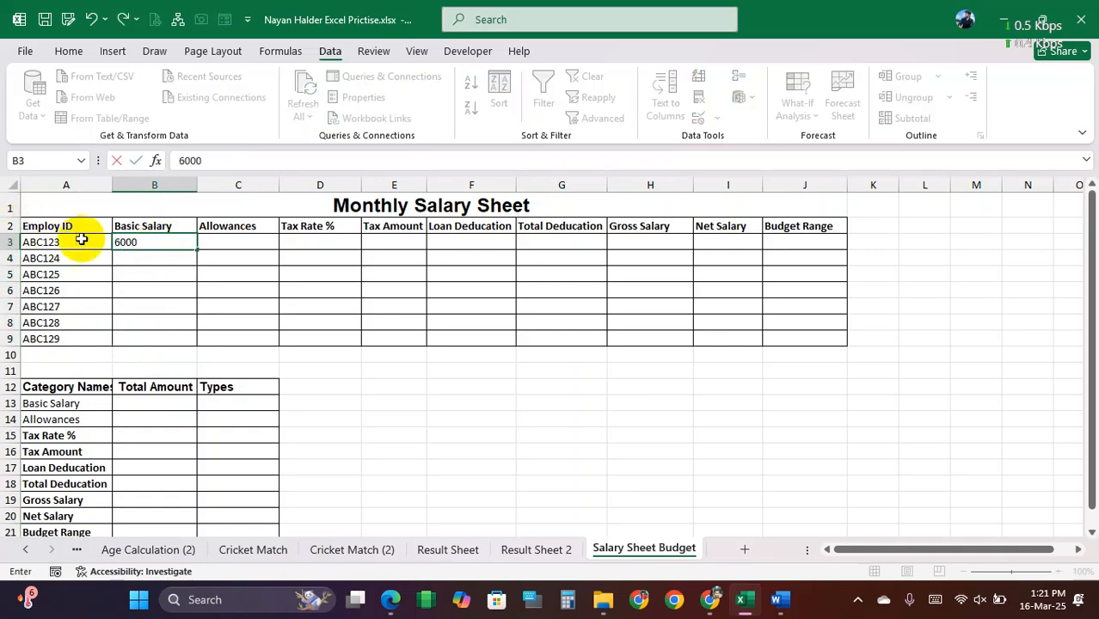
click(135, 260)
text(50)
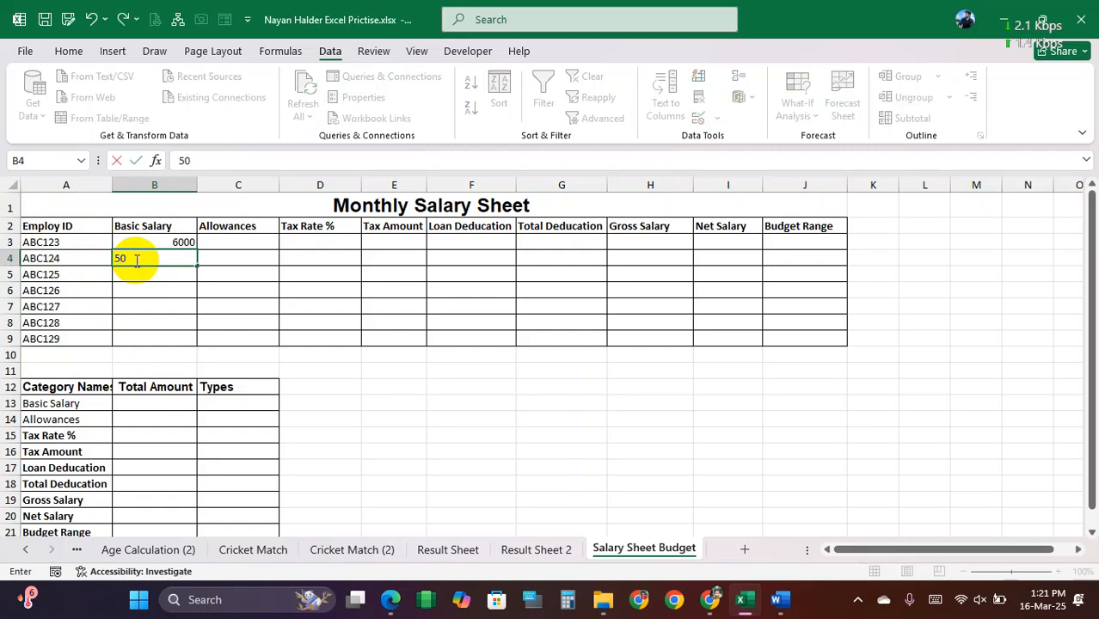
click(142, 274)
text(45999)
key(BackSpace)
key(BackSpace)
key(BackSpace)
text(00)
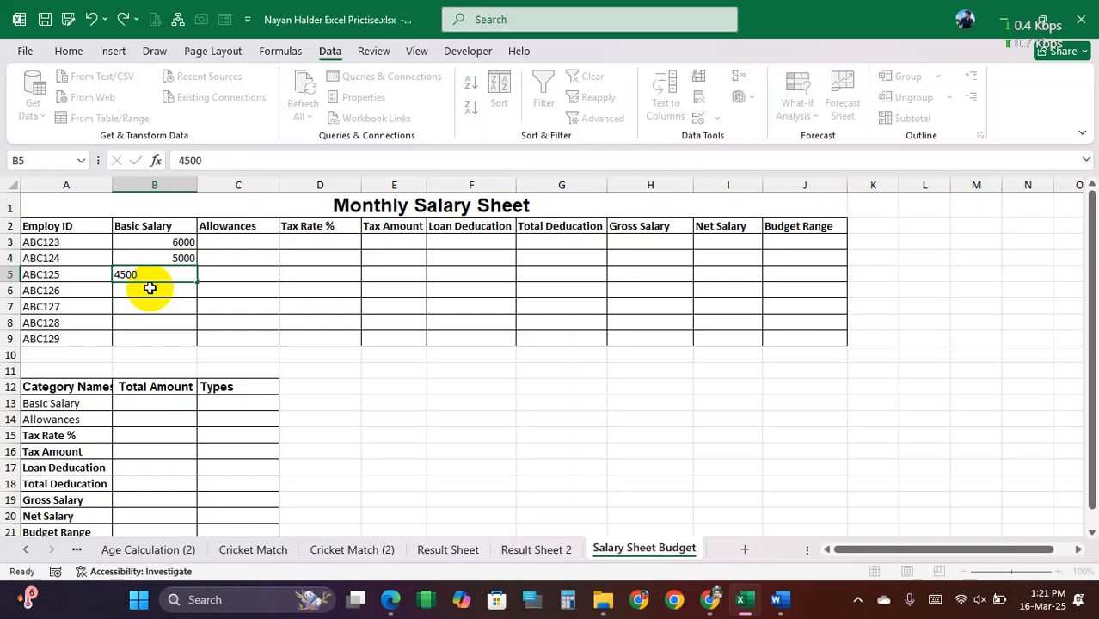
Step: Enter the basic salaries 7000, 7600, 6500 and 4550 in B6:B9
click(151, 288)
text(7000)
click(144, 306)
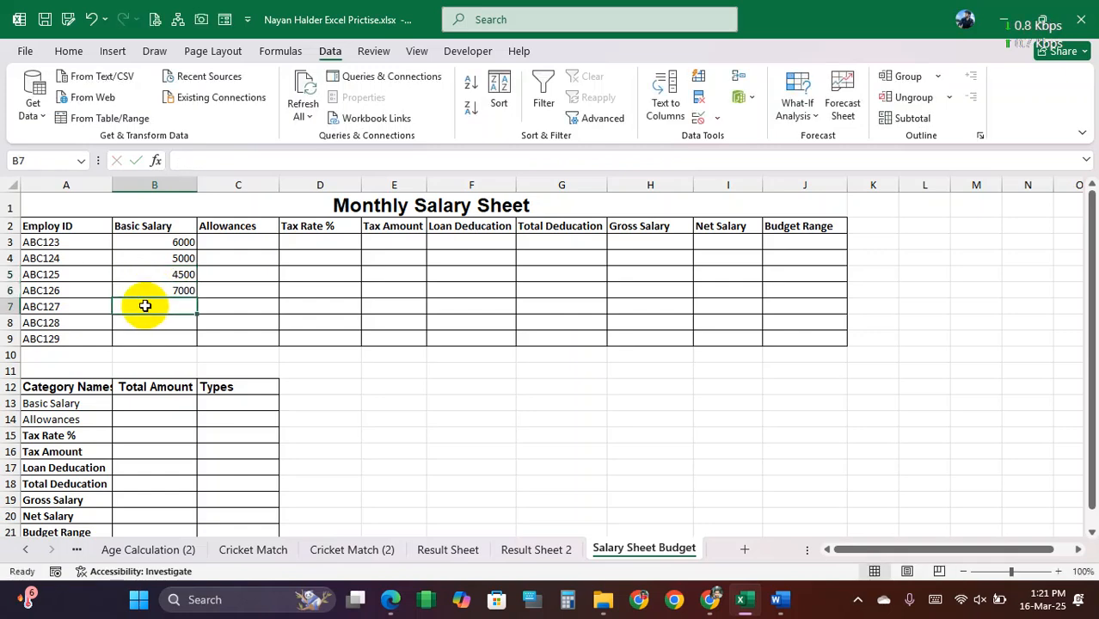
text(7600)
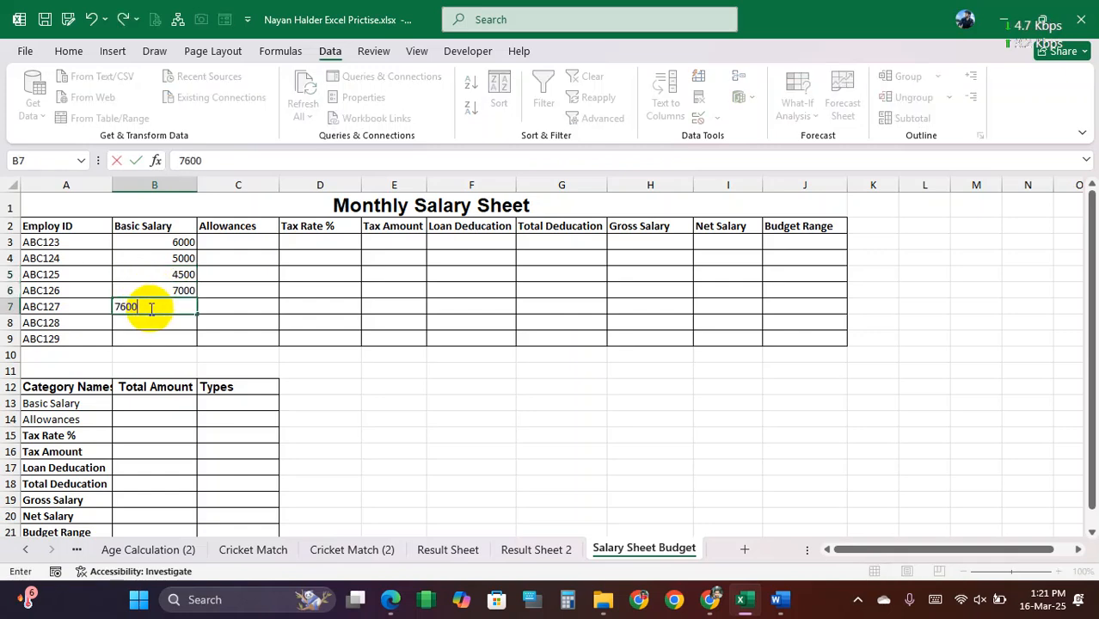
click(149, 320)
text(6500)
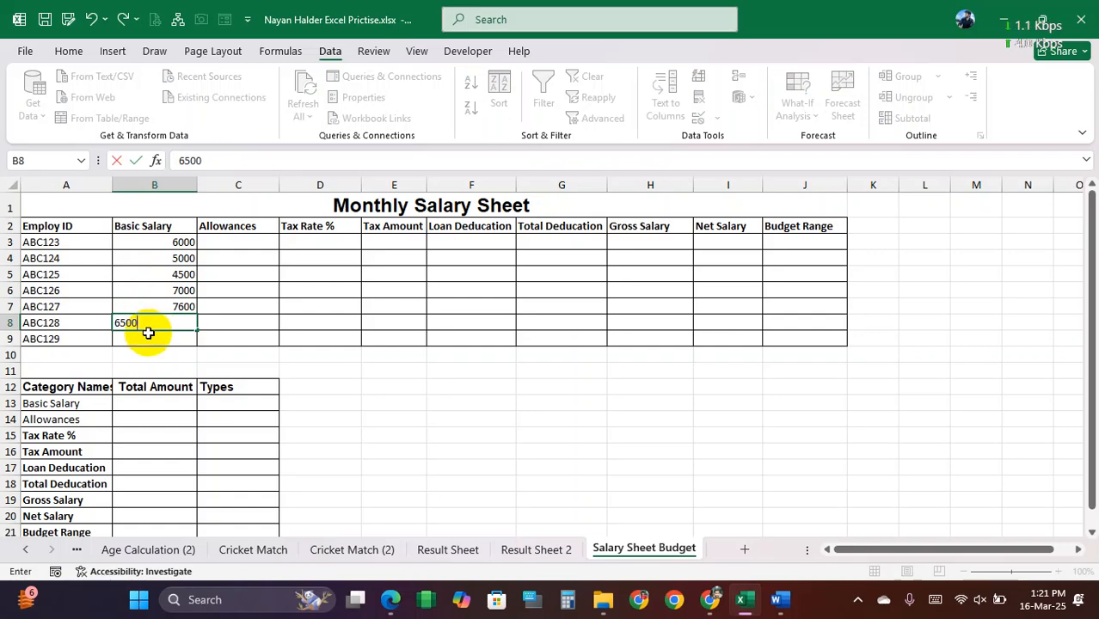
click(149, 335)
text(4)
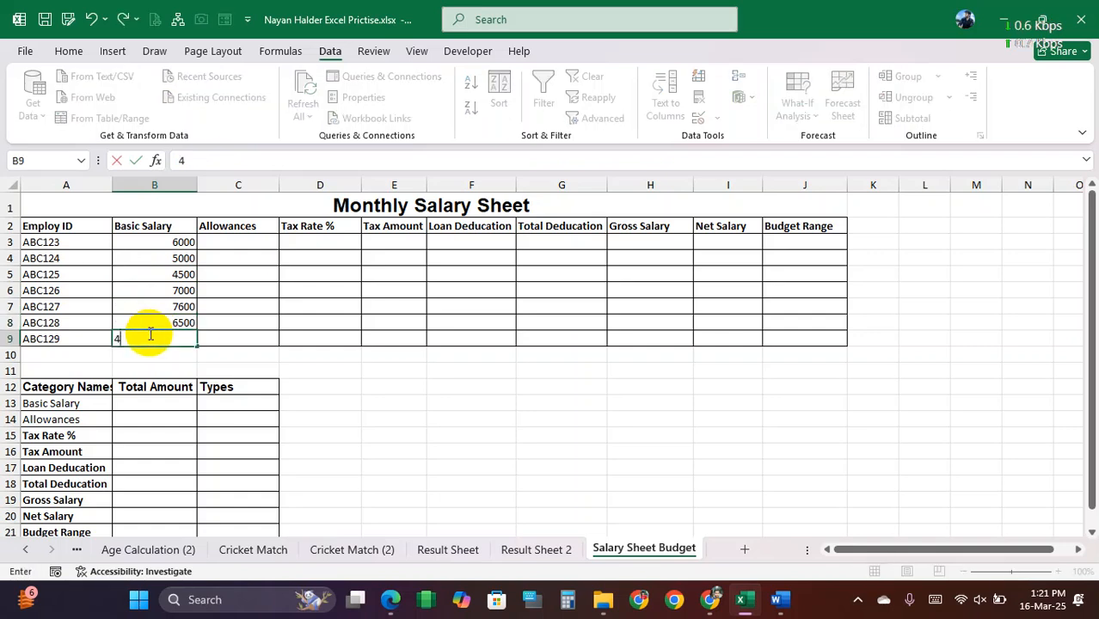
text(550)
Step: Review the completed Employ ID and Basic Salary columns and select the first Allowances cell, C3
click(245, 250)
drag(239, 242, 243, 335)
click(243, 243)
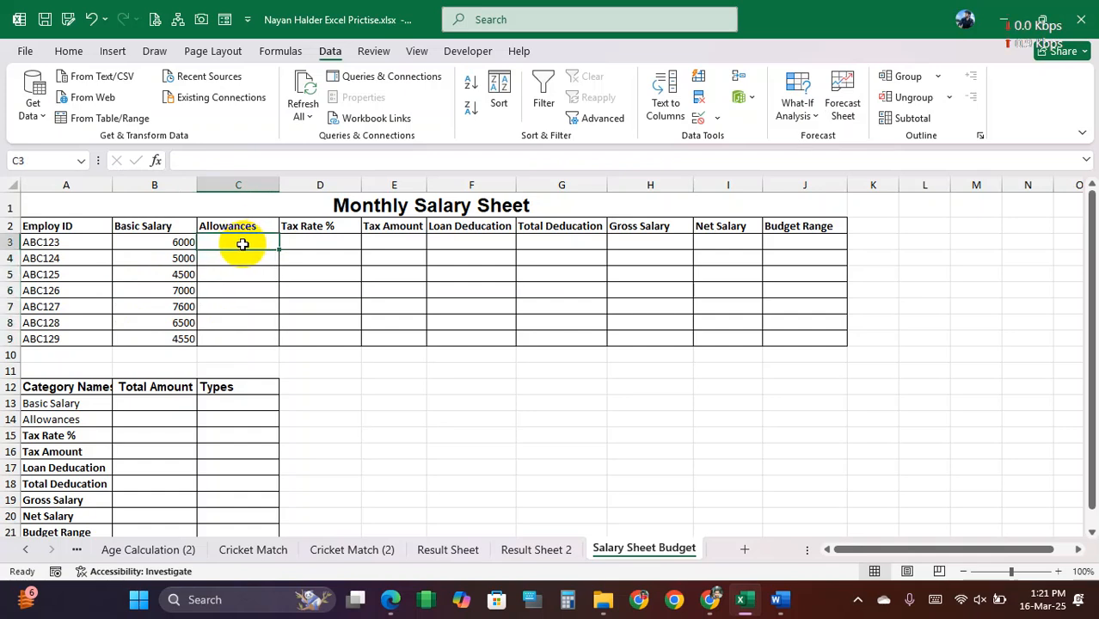
drag(62, 226, 79, 330)
drag(152, 228, 153, 340)
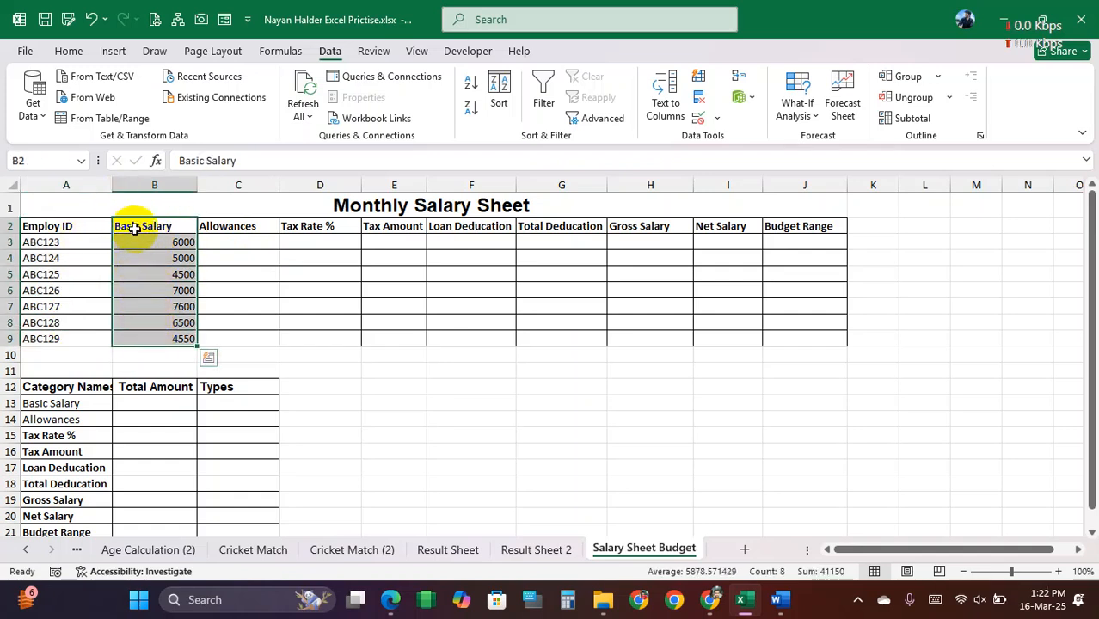
click(139, 225)
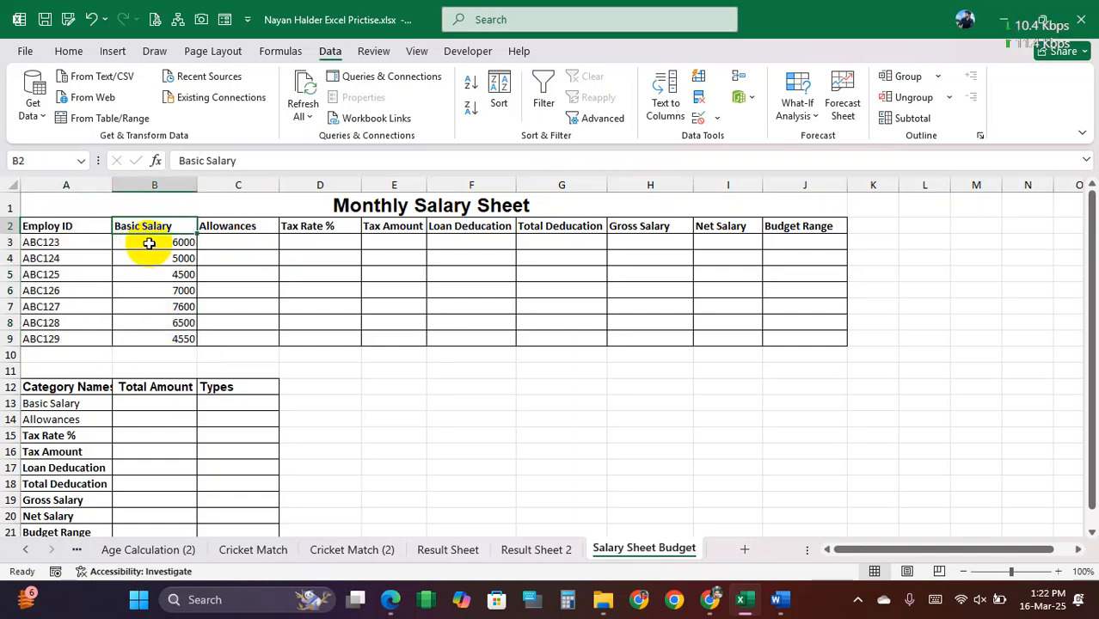
drag(153, 242, 157, 330)
drag(147, 244, 155, 335)
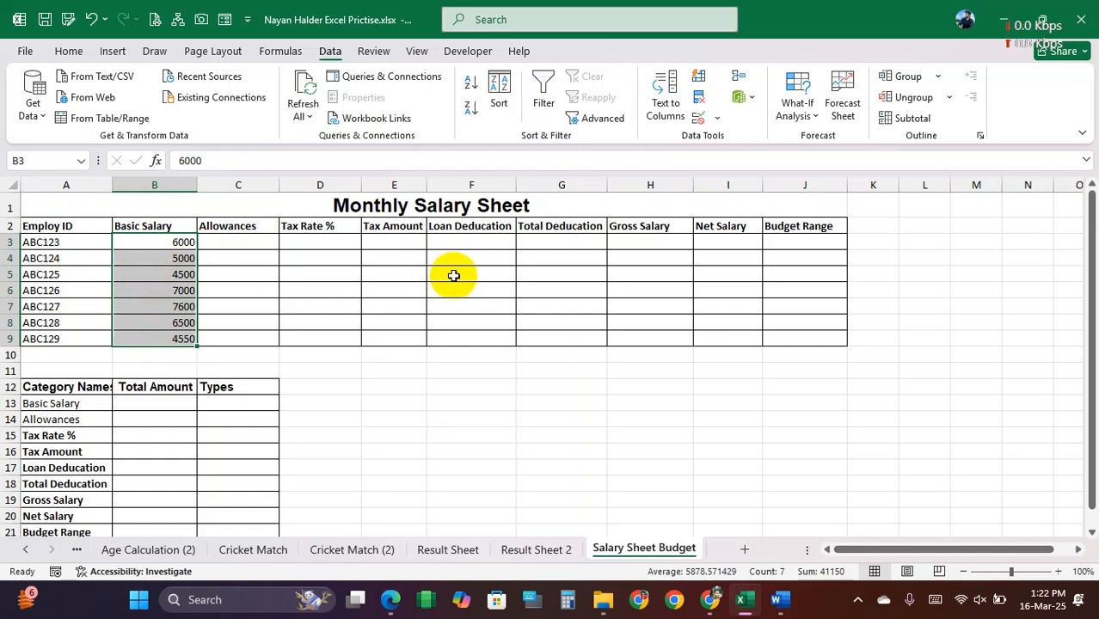
click(155, 242)
click(233, 241)
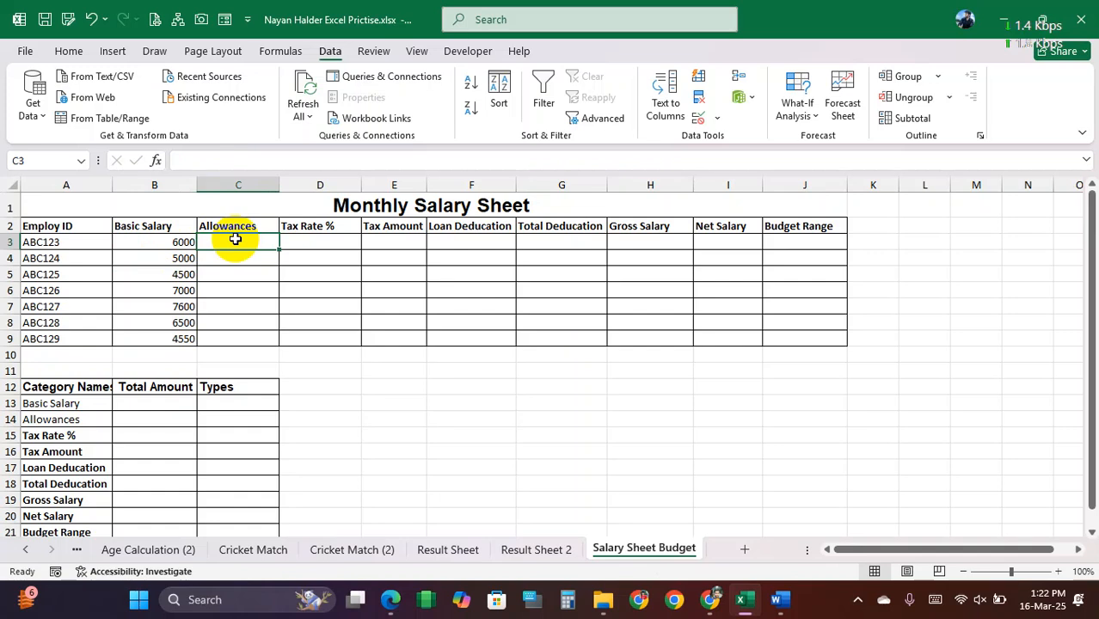
Step: Enter the allowances 1000, 1200 and 1500 in C3:C5
drag(235, 240, 233, 274)
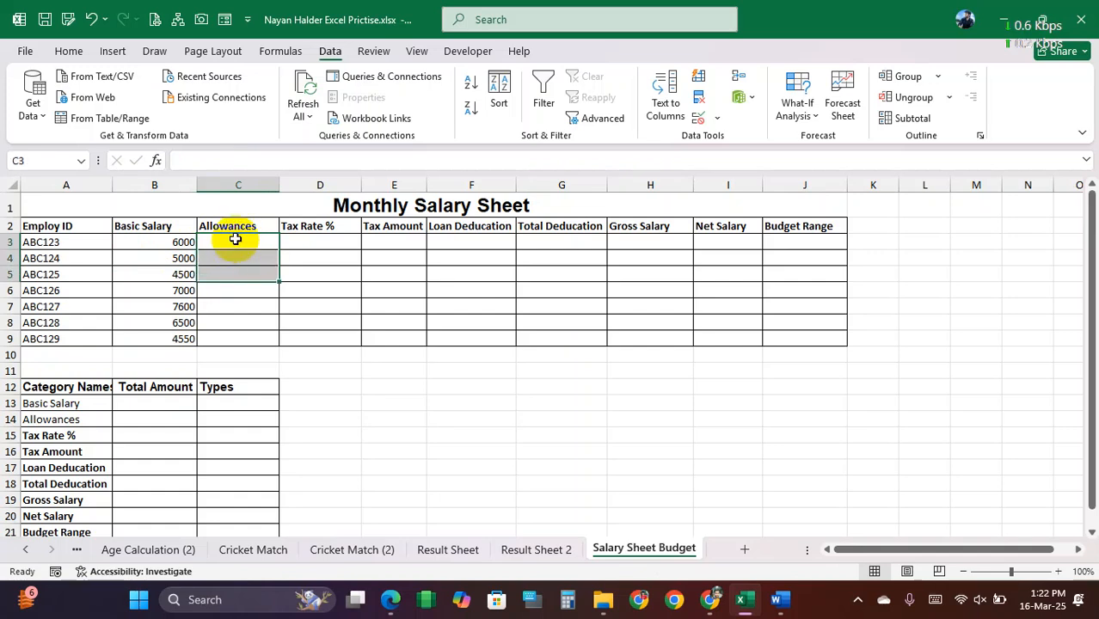
click(235, 240)
text(1)
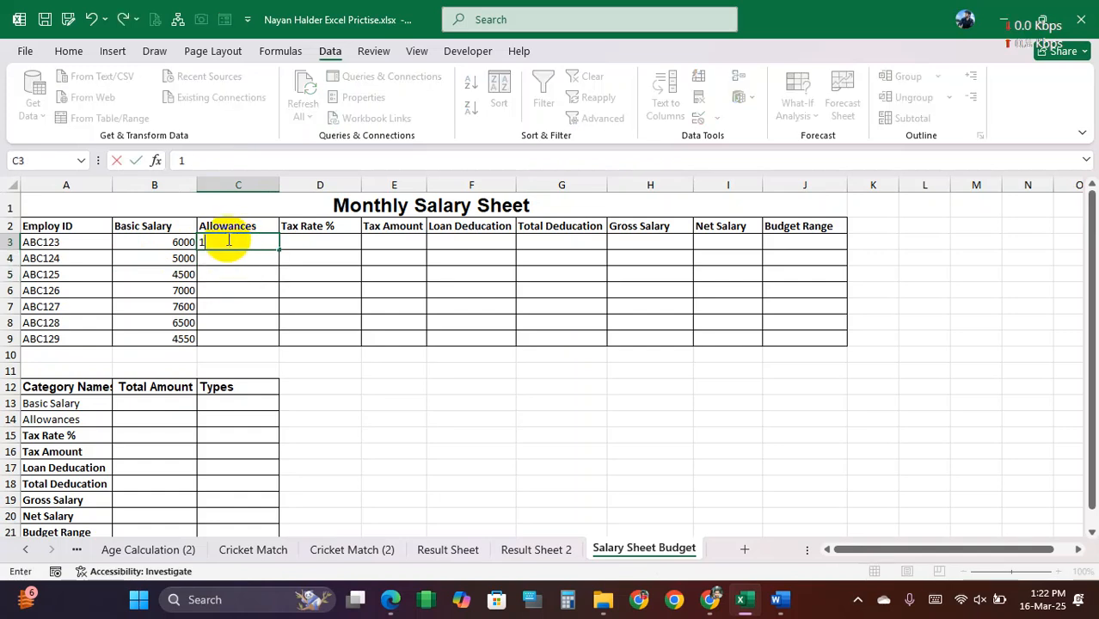
text(000)
key(Return)
text(1200)
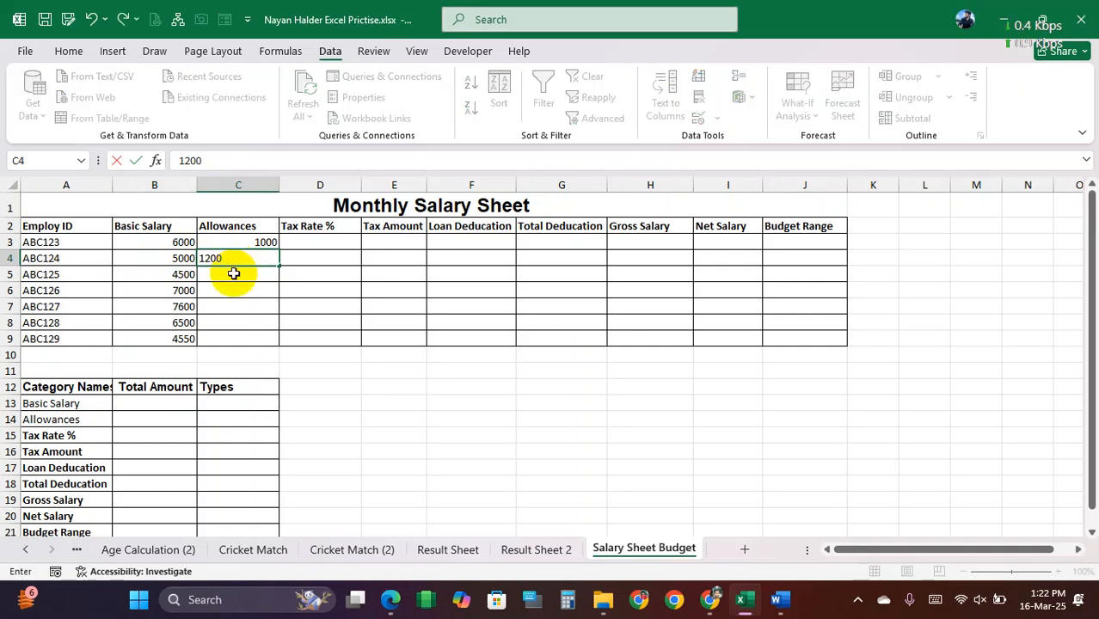
key(Return)
text(150)
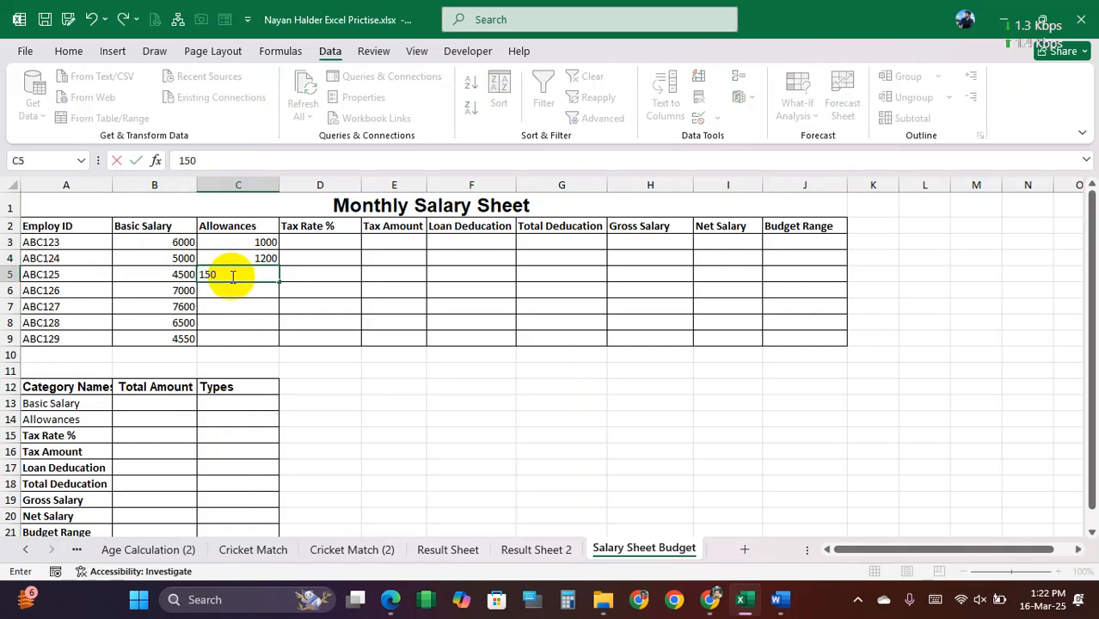
text(0)
key(Return)
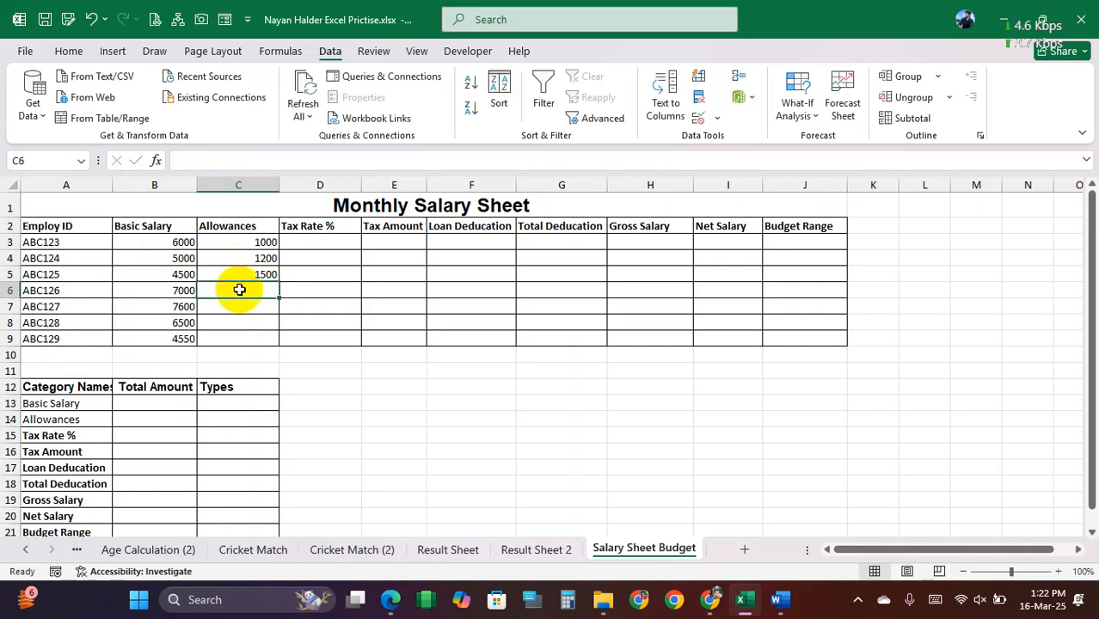
Step: Enter the allowances 500, 800, 300 and 1200 in C6:C9
text(500)
key(Return)
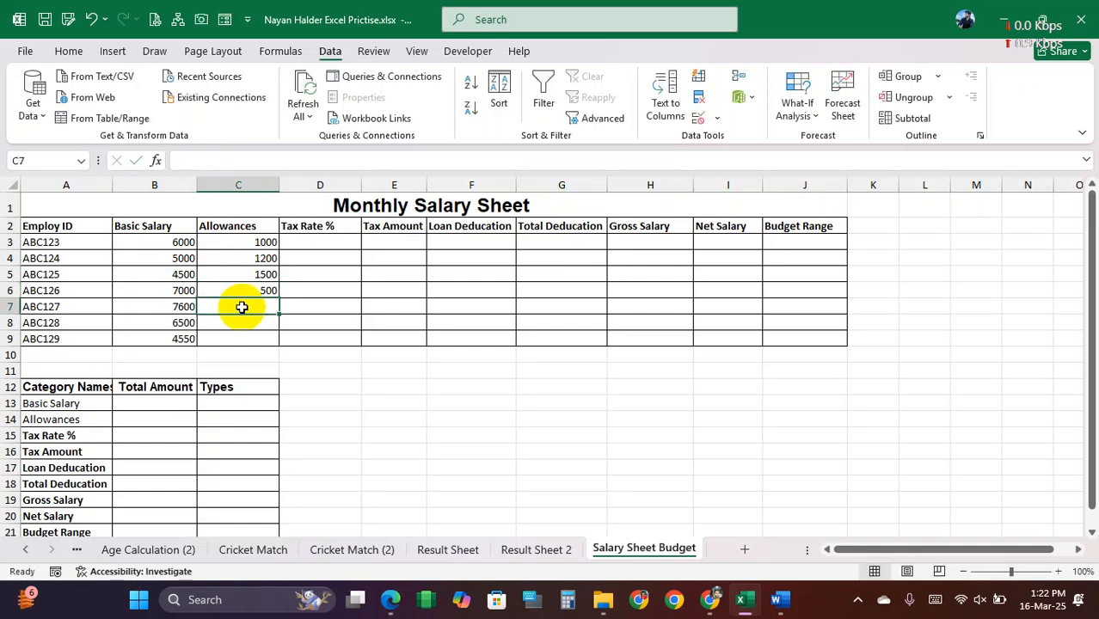
text(800)
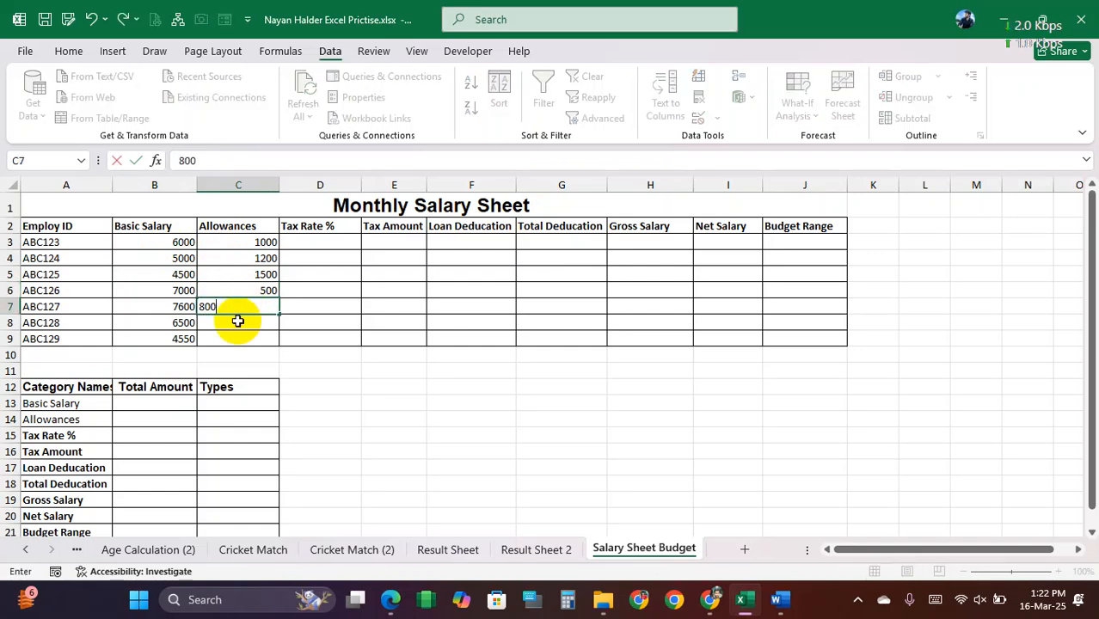
key(Return)
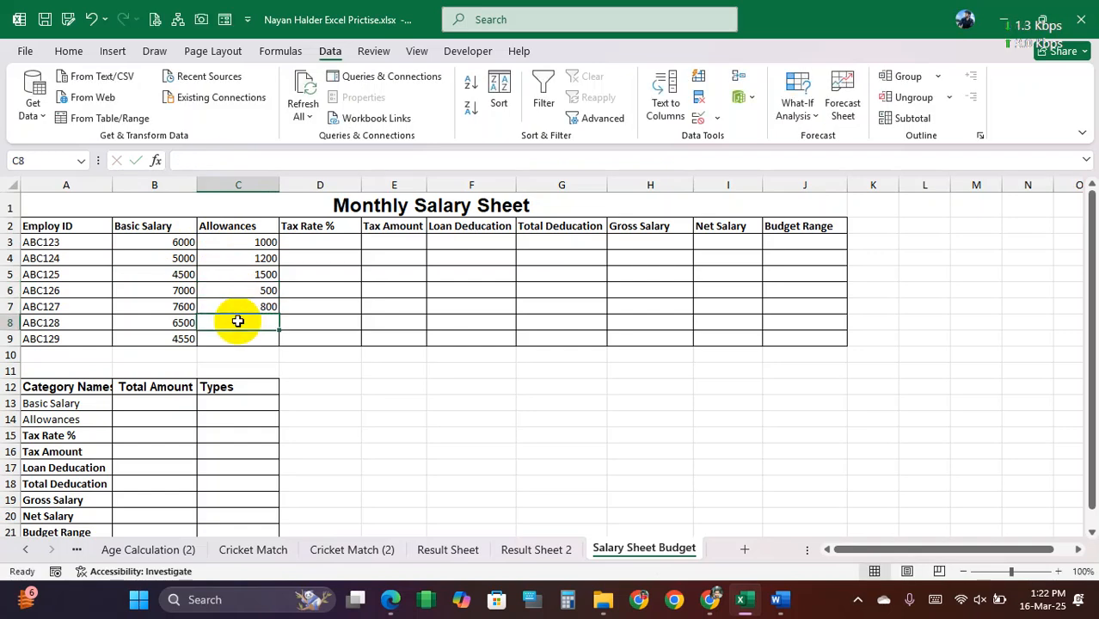
text(300)
key(Return)
text(1200)
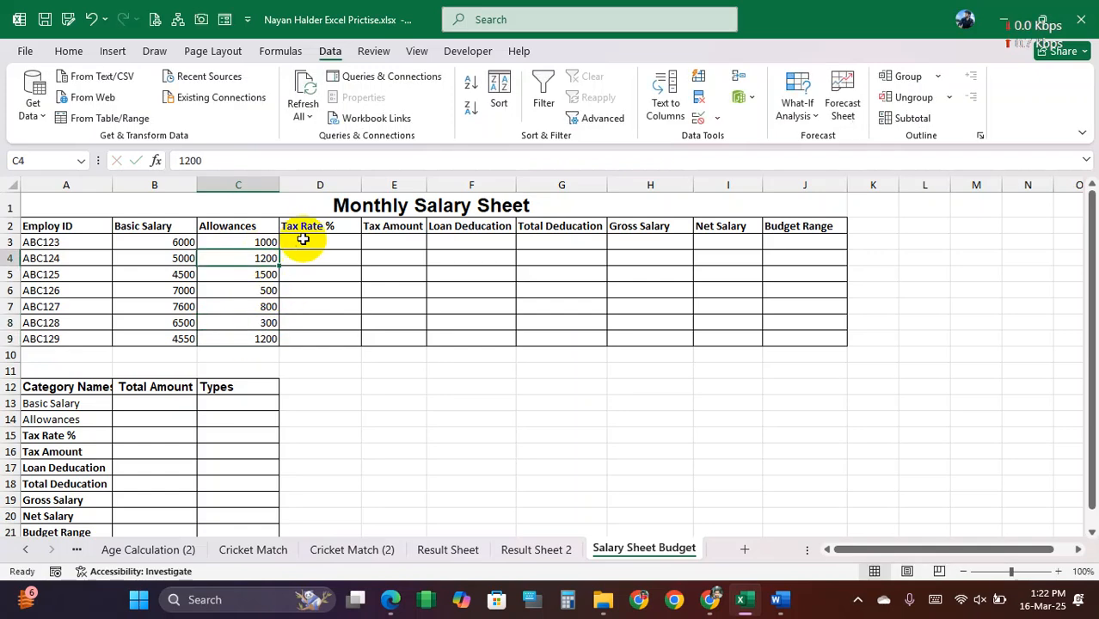
Step: Enter the tax rates 10, 5, 8 and 15 in D3:D6 of the Tax Rate % column
drag(312, 241, 319, 332)
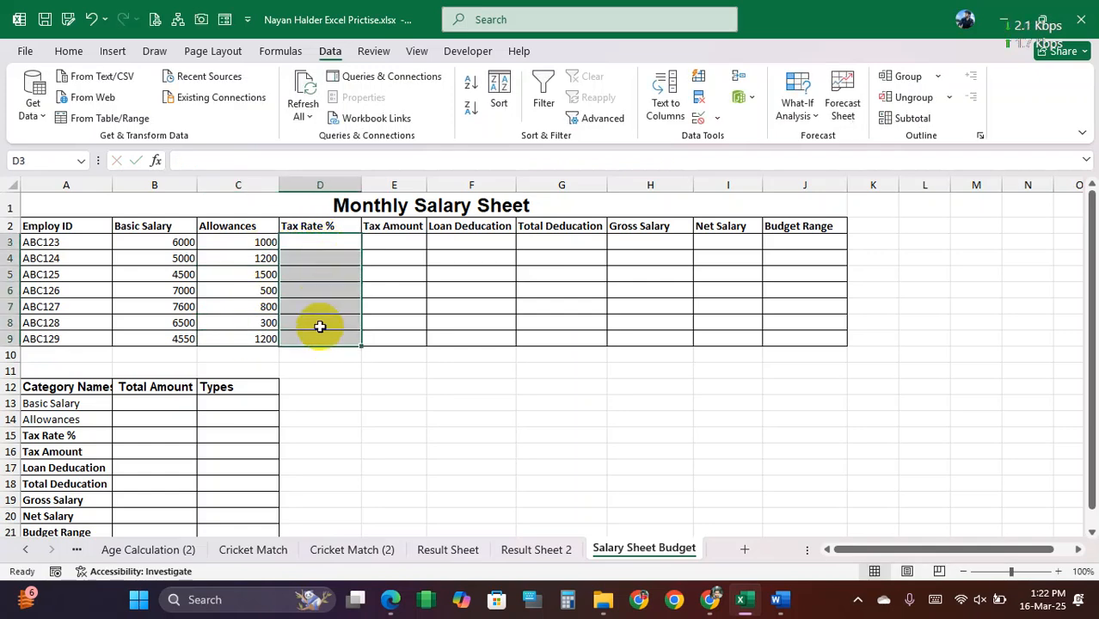
click(315, 242)
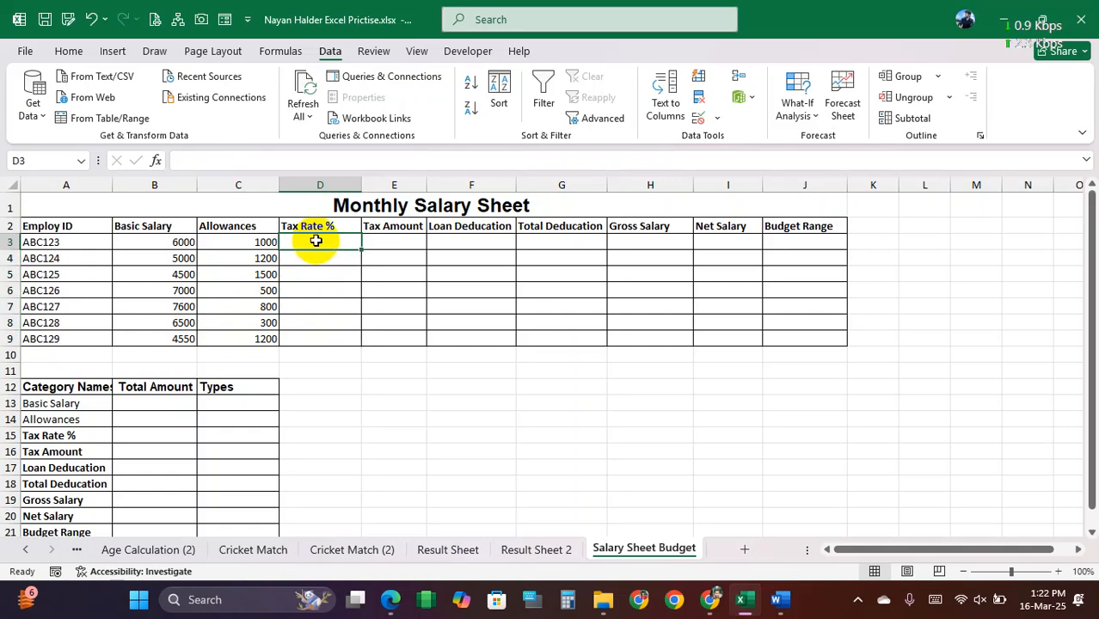
text(10)
key(Return)
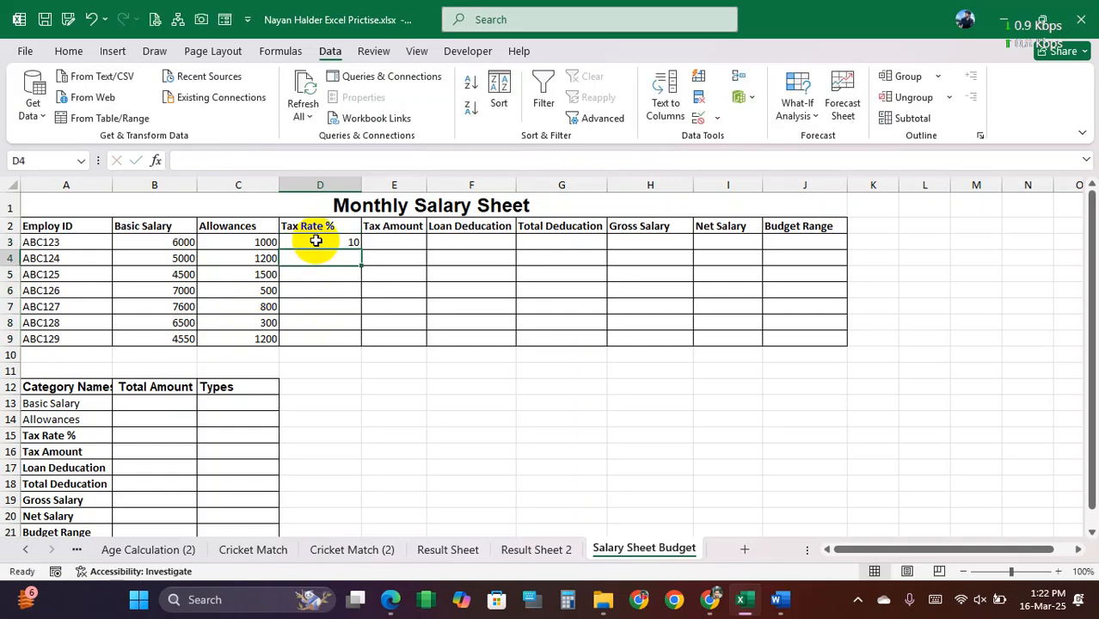
text(5)
key(Return)
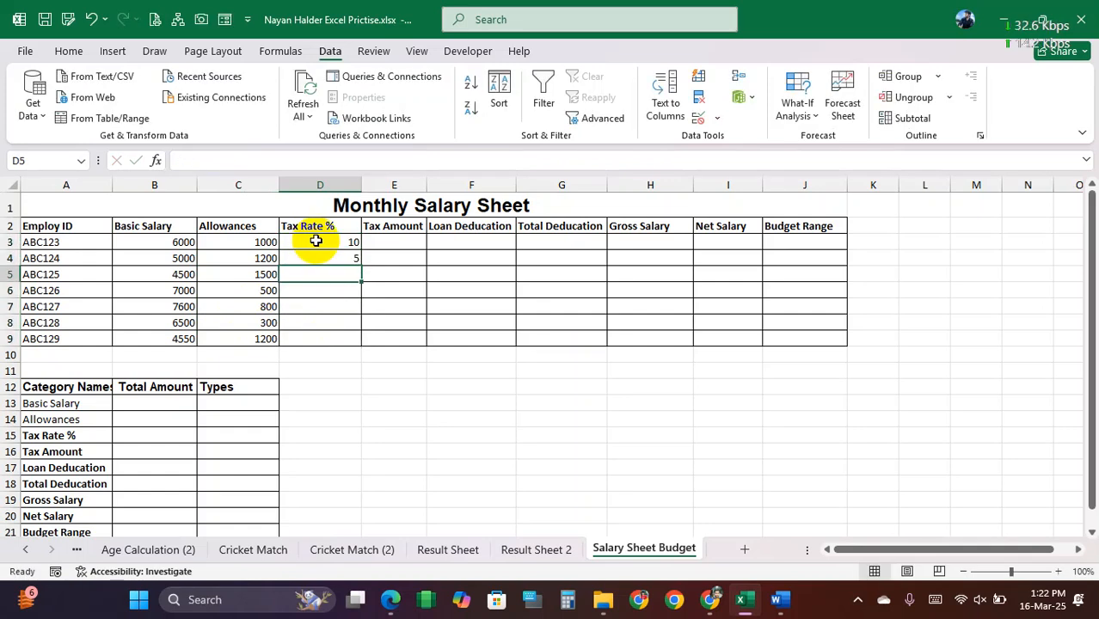
text(8)
key(Return)
text(15)
key(Return)
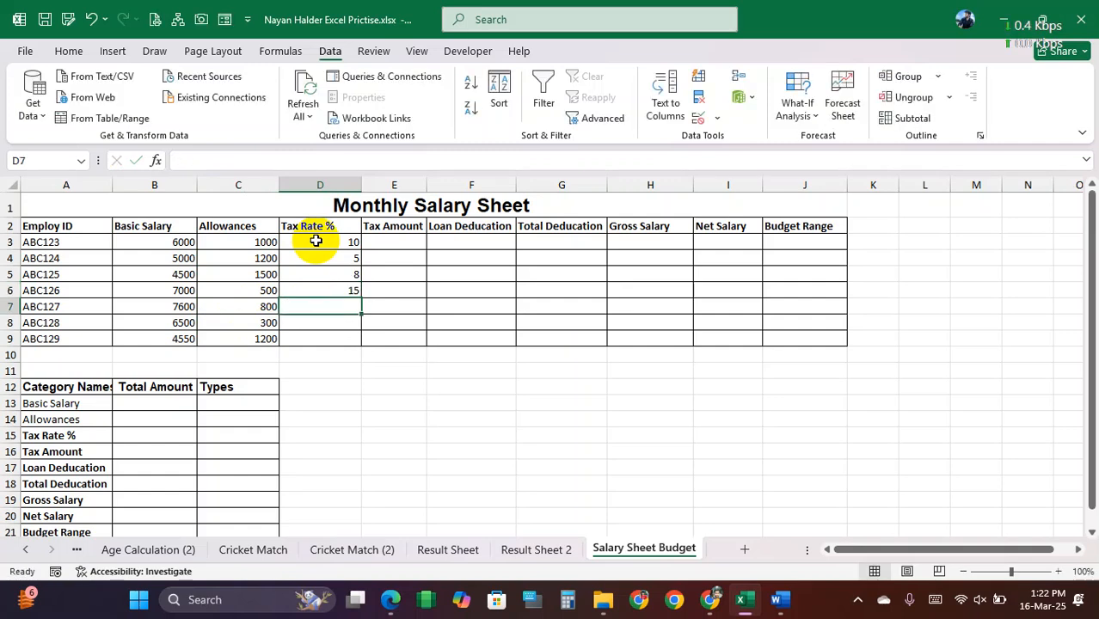
Step: Enter the tax rates 12, 10 and 5 in D7:D9 and return to D3
text(12)
key(Return)
text(10)
key(Return)
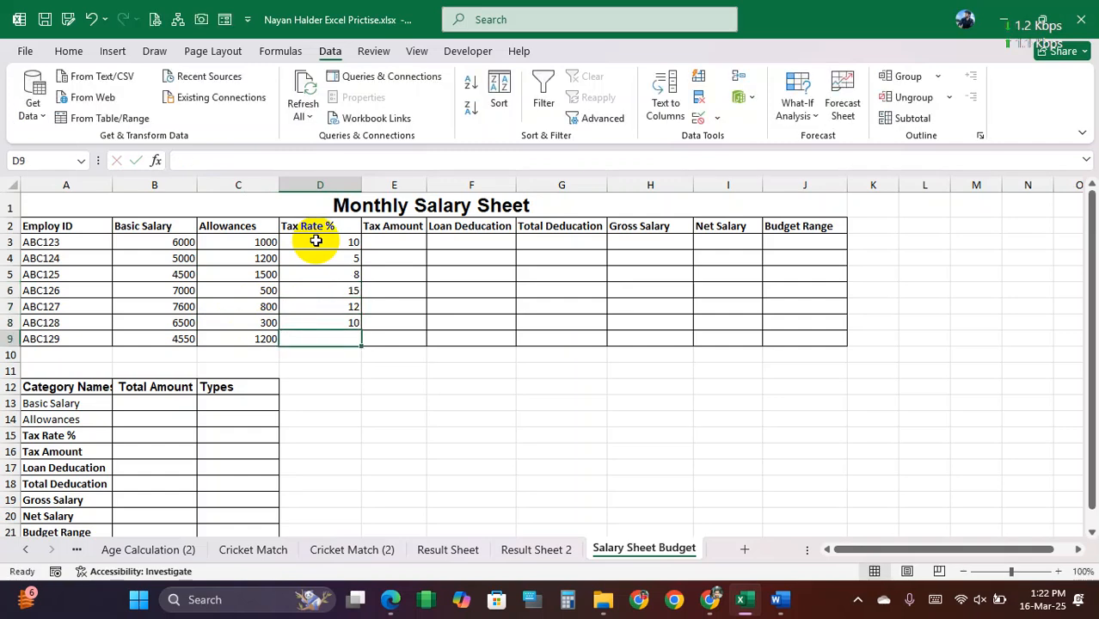
text(5)
key(Up)
key(Up)
key(Up)
key(Up)
key(Up)
click(314, 241)
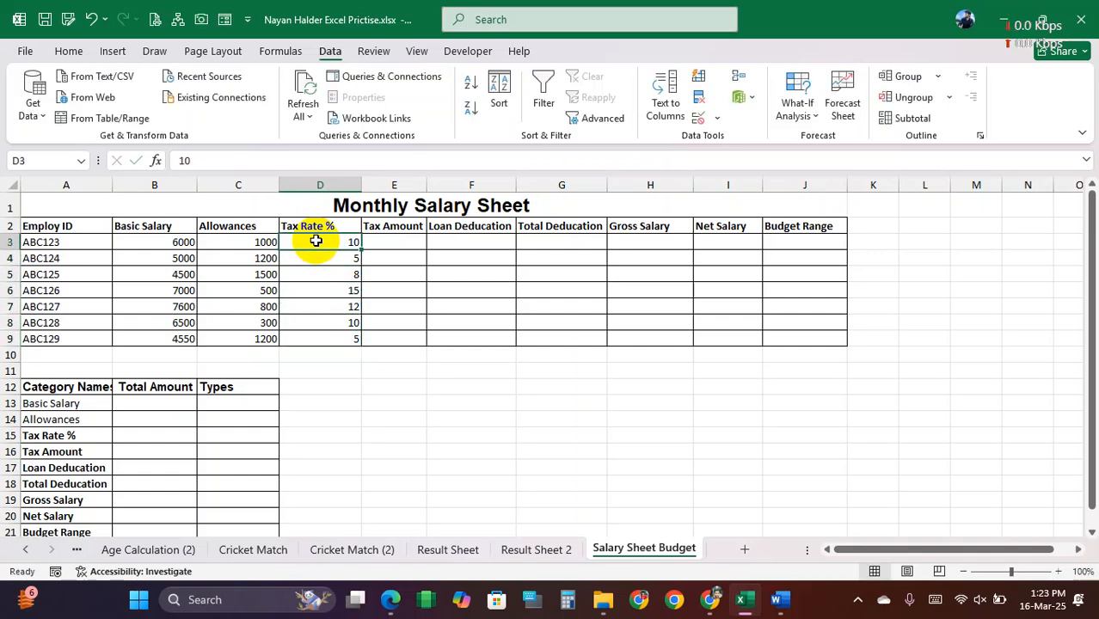
Step: Compare the Tax Rate % entries with the sample table in Word's Salary Sheet.docx and return to Excel at the first Tax Amount cell, E3
double_click(327, 226)
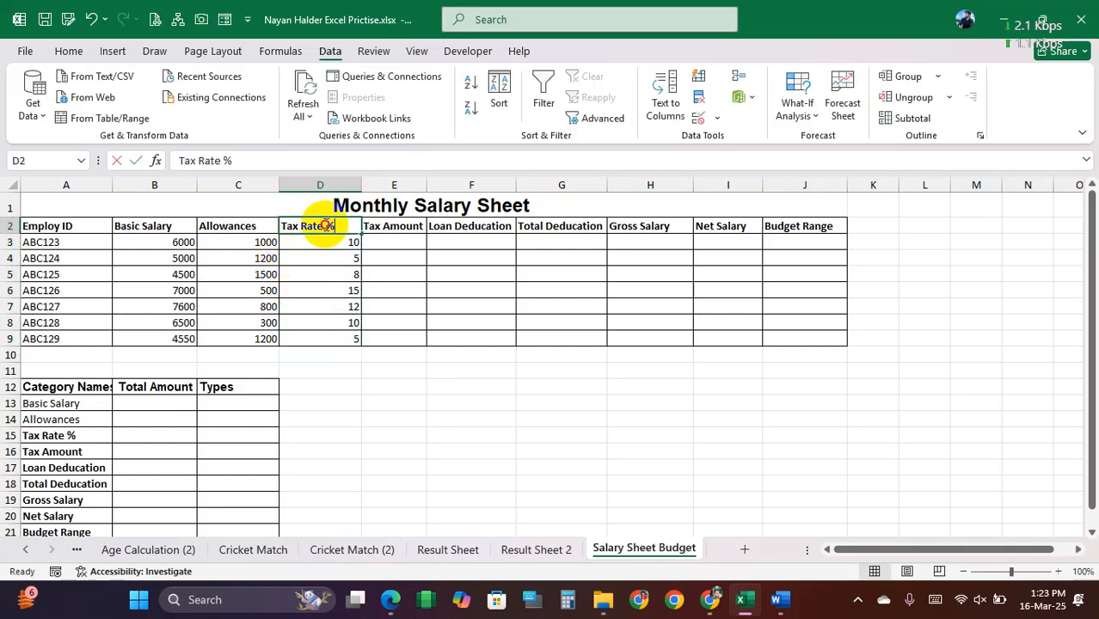
click(390, 240)
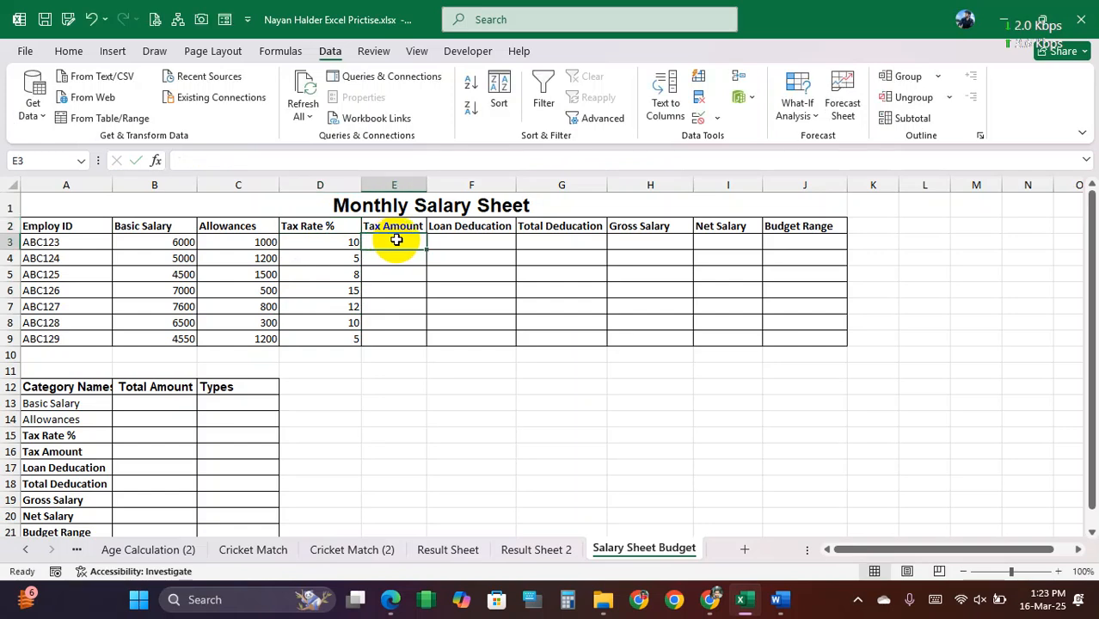
double_click(341, 242)
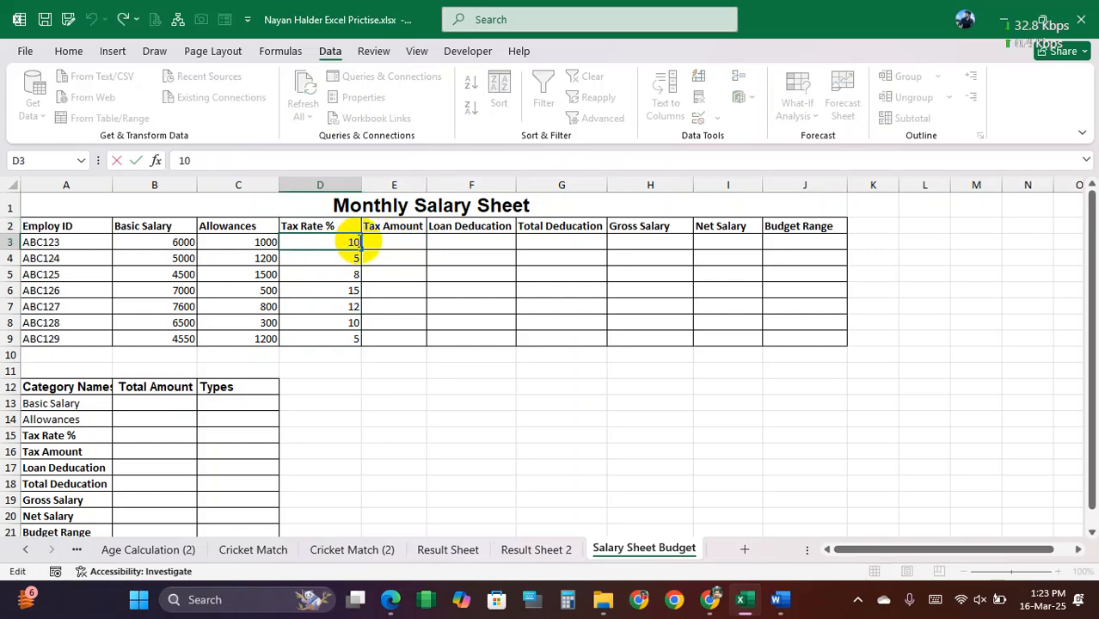
click(780, 599)
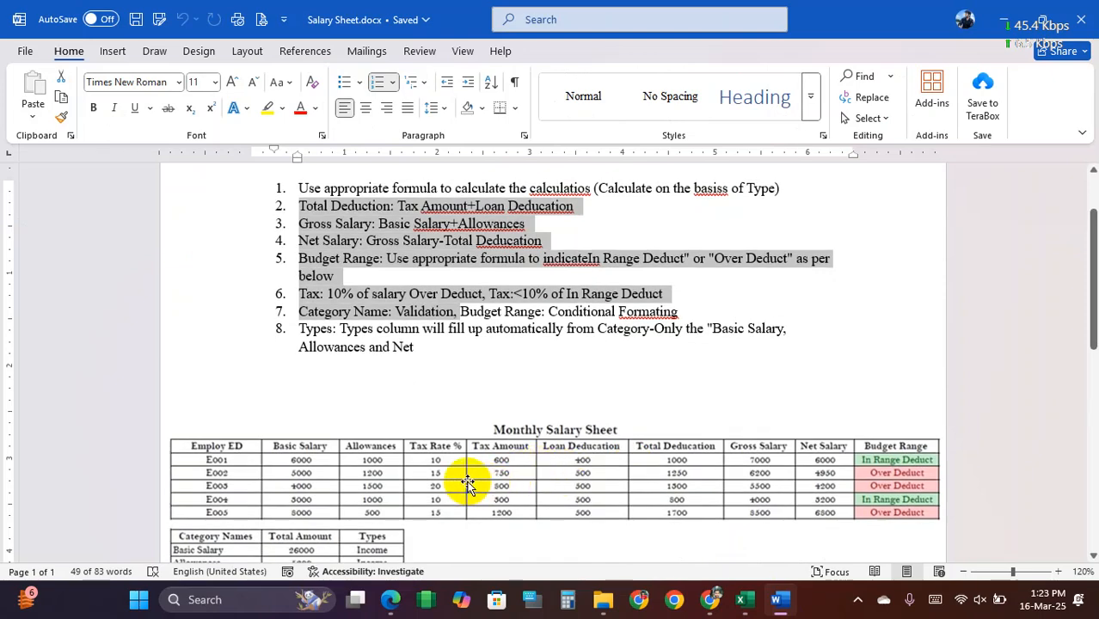
scroll(448, 478, up, 1)
scroll(439, 486, down, 1)
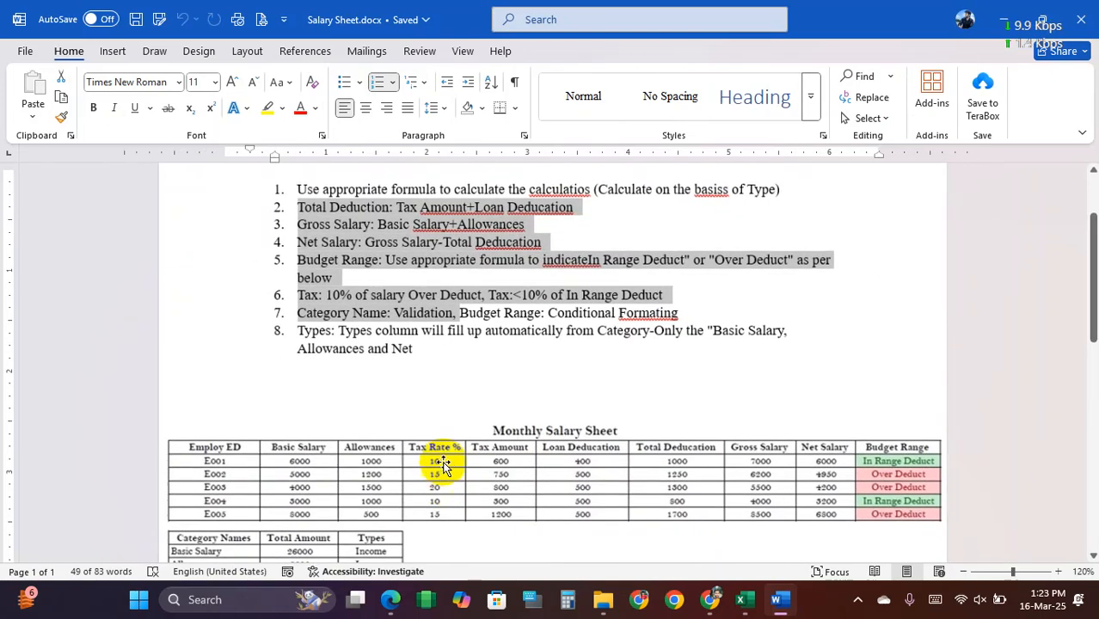
click(745, 599)
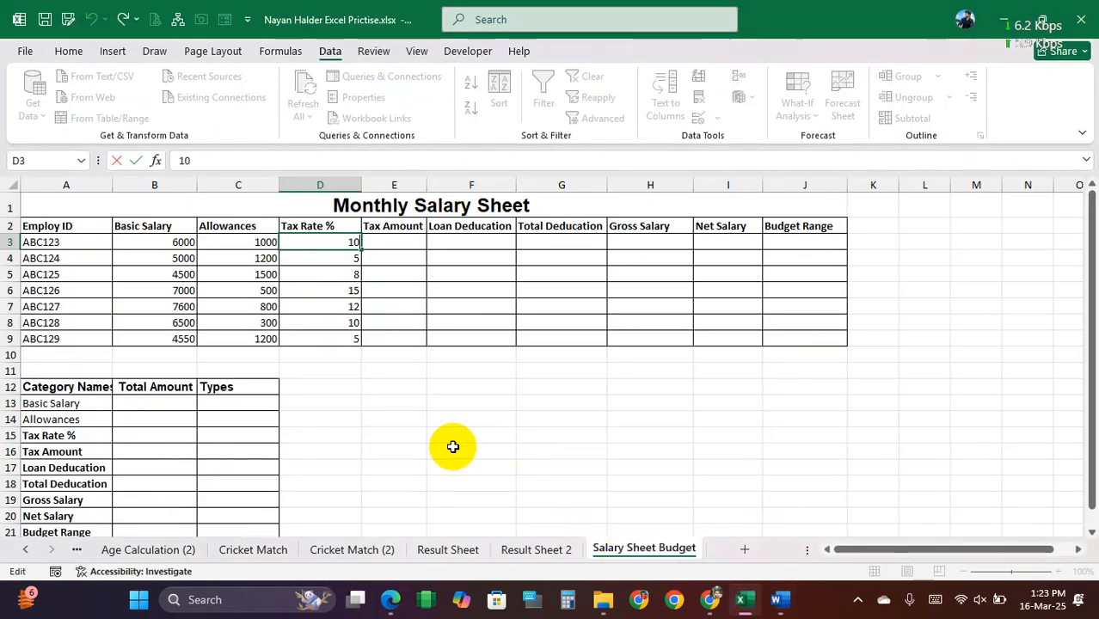
click(395, 242)
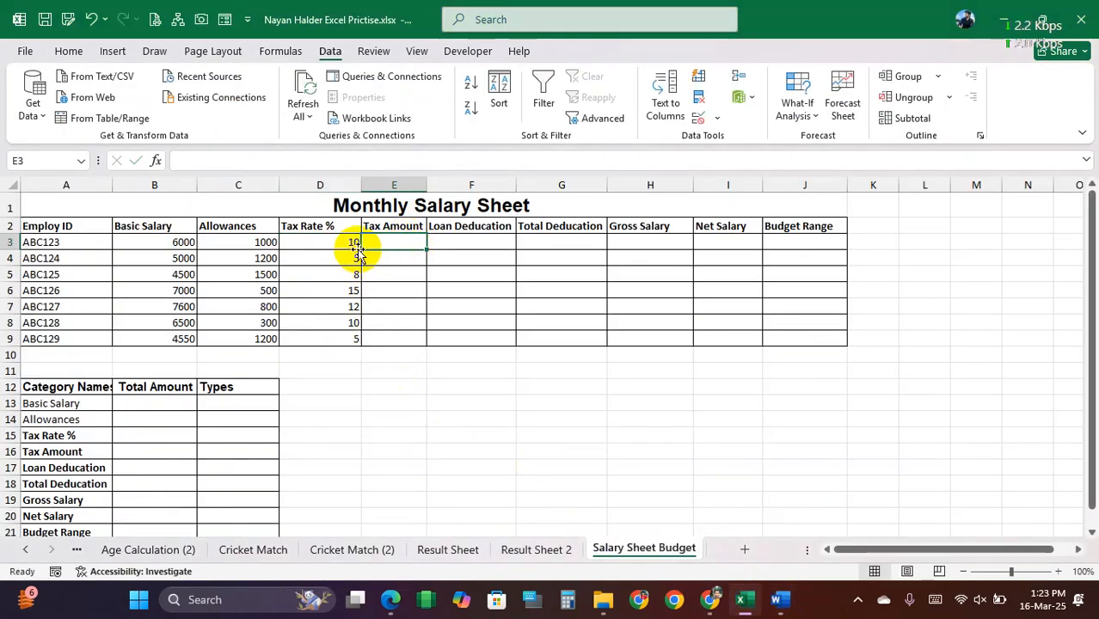
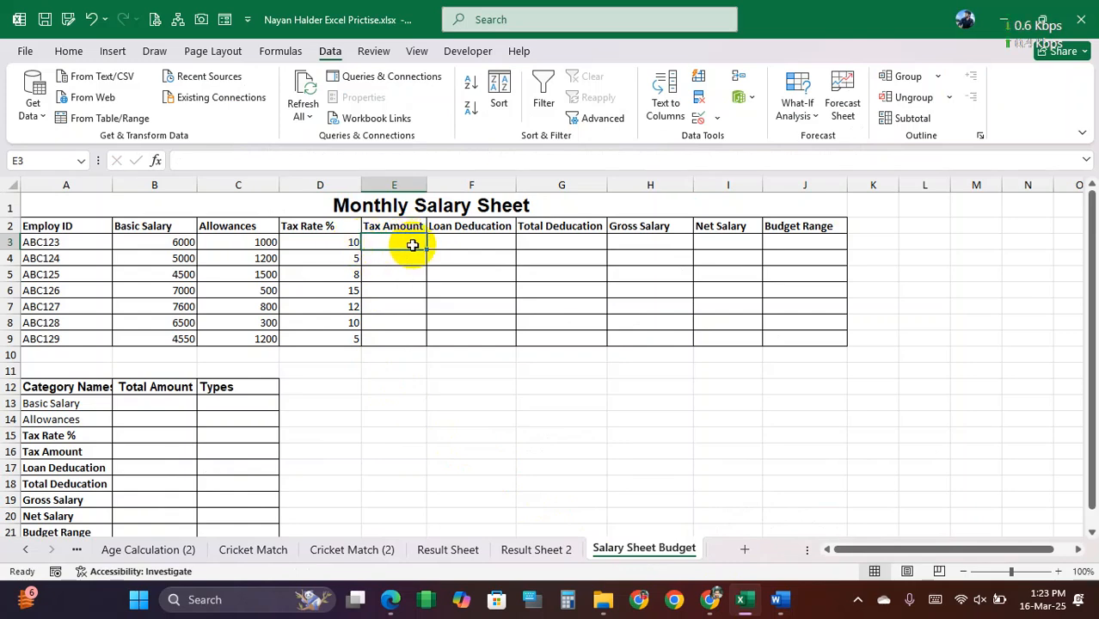
text(=)
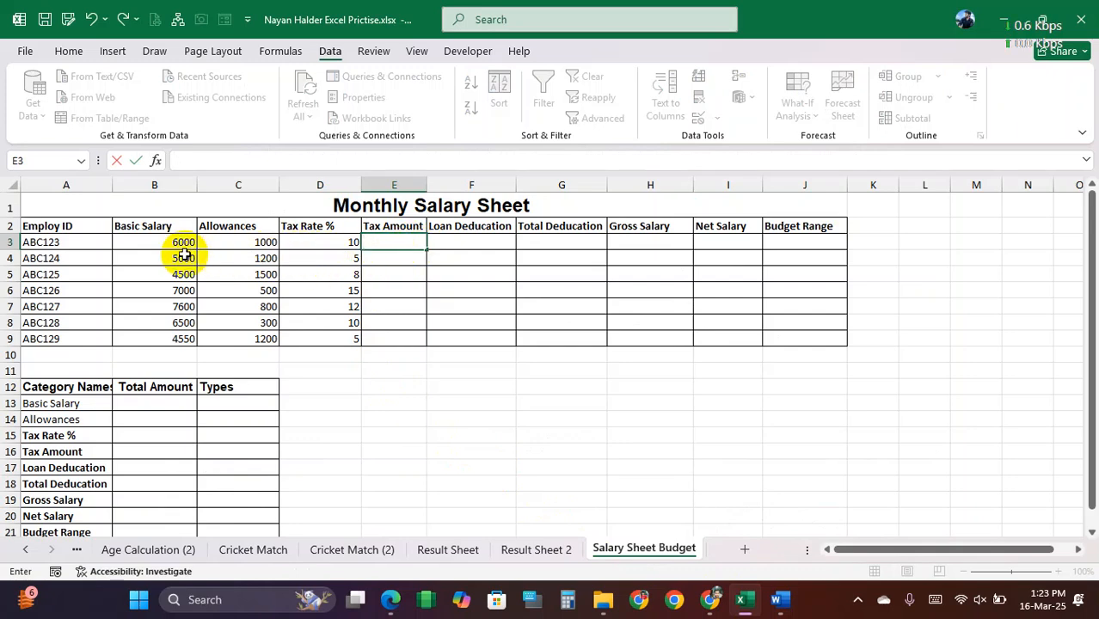
key(Return)
click(395, 241)
text(=)
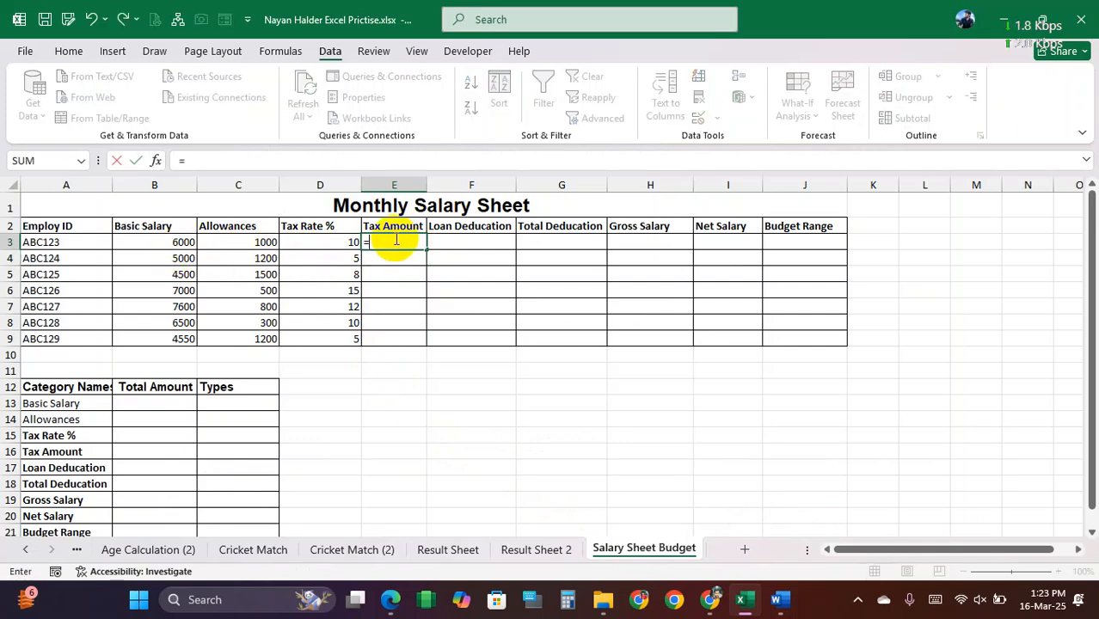
click(172, 241)
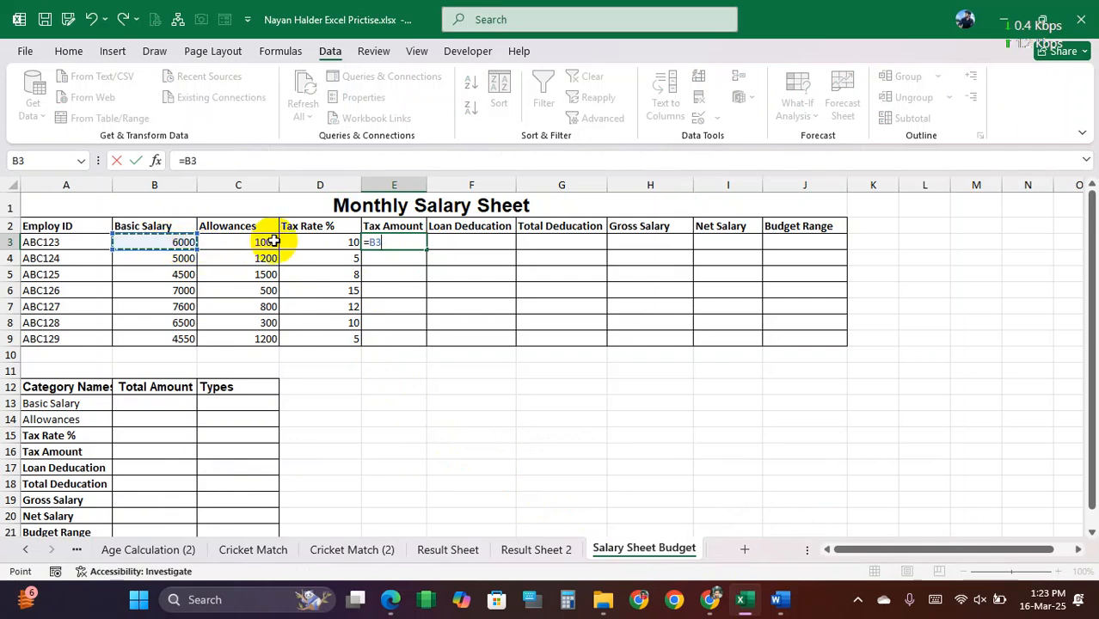
text(*)
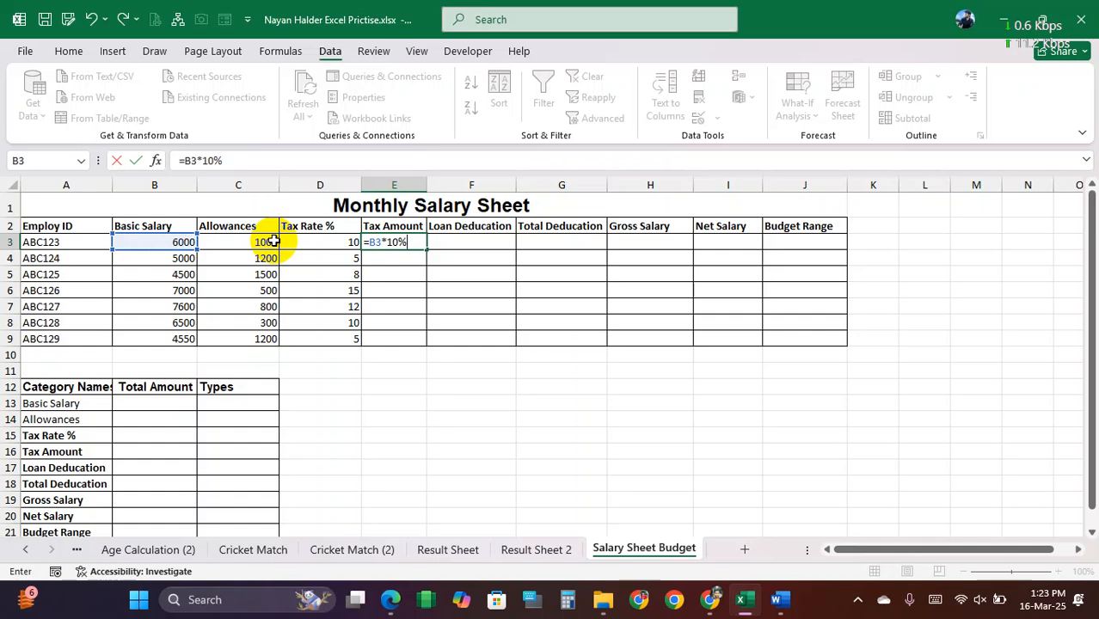
key(BackSpace)
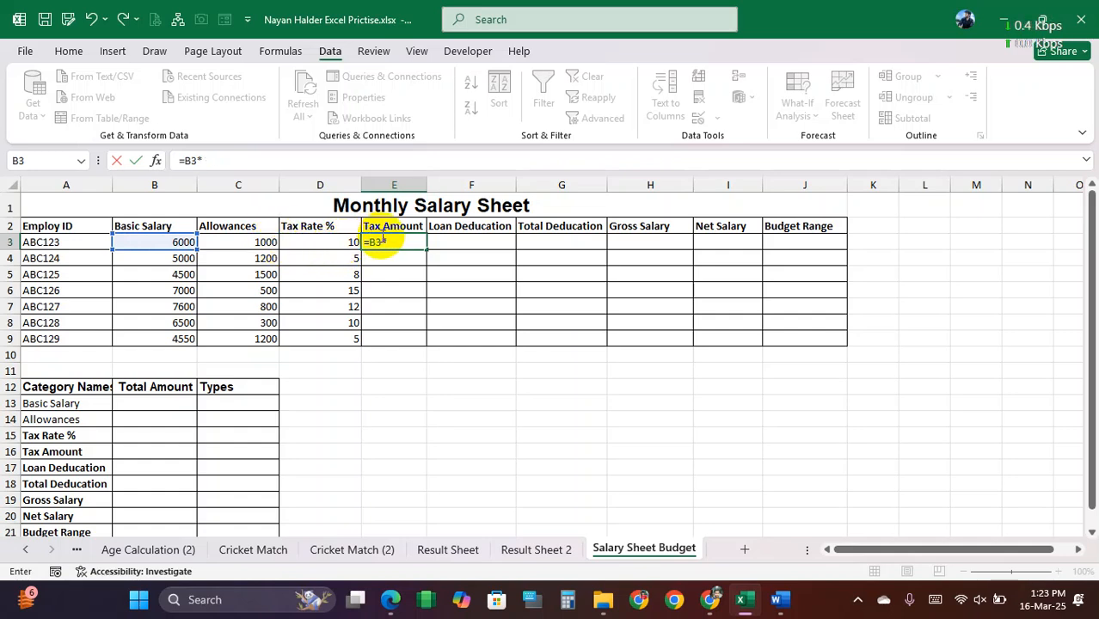
key(Escape)
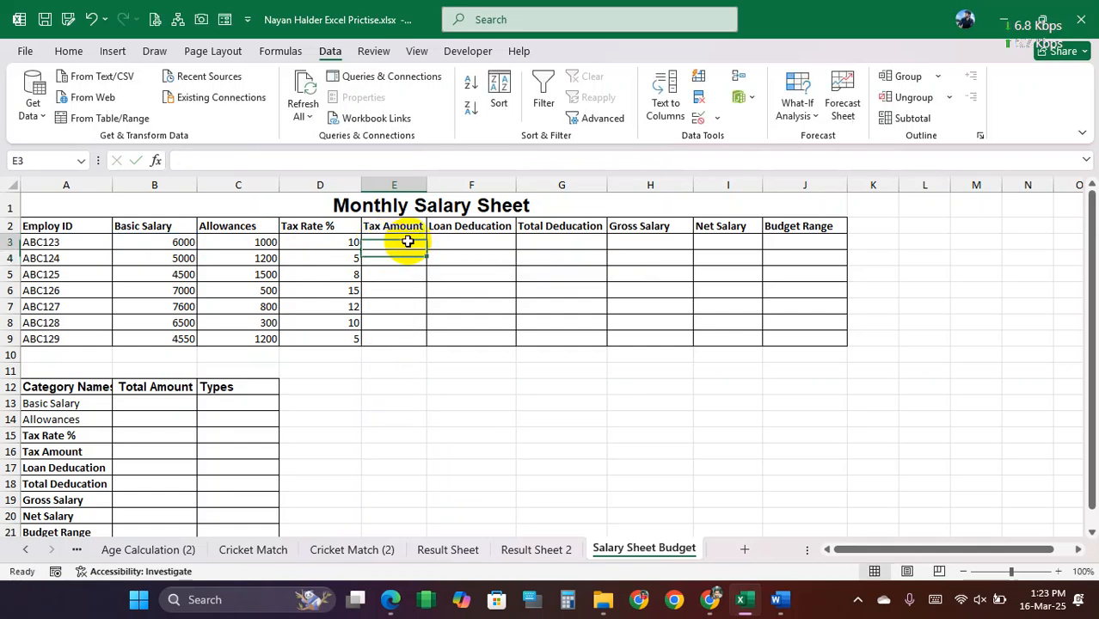
Step: Try the Tax Amount formula =B3*10% in E3, fill it down to E9, and clear the filled cells
text(=)
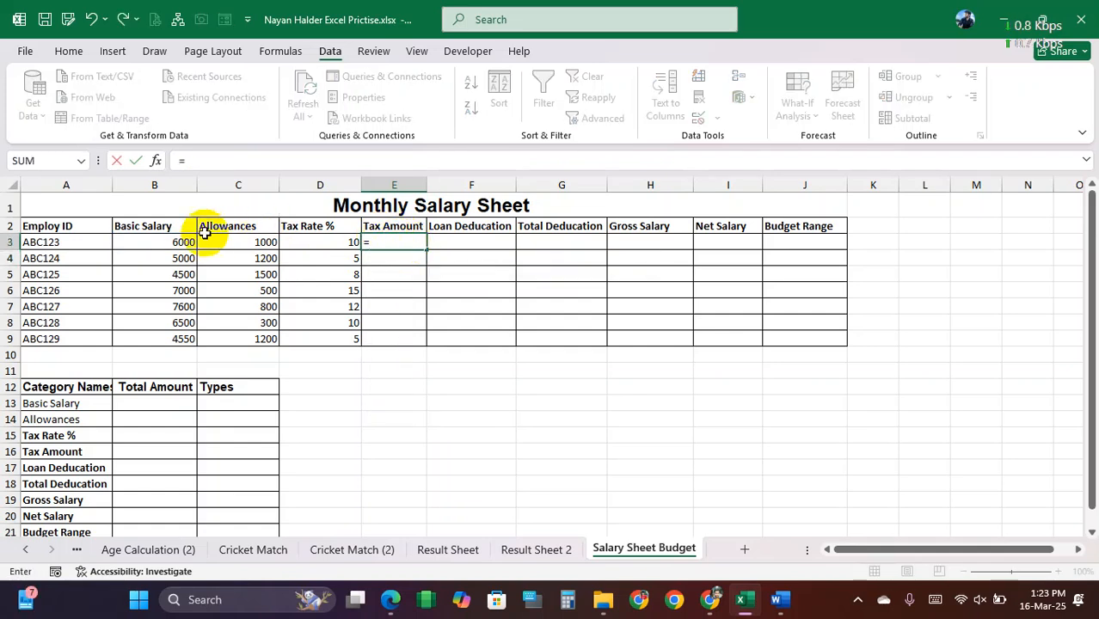
click(166, 244)
text(*)
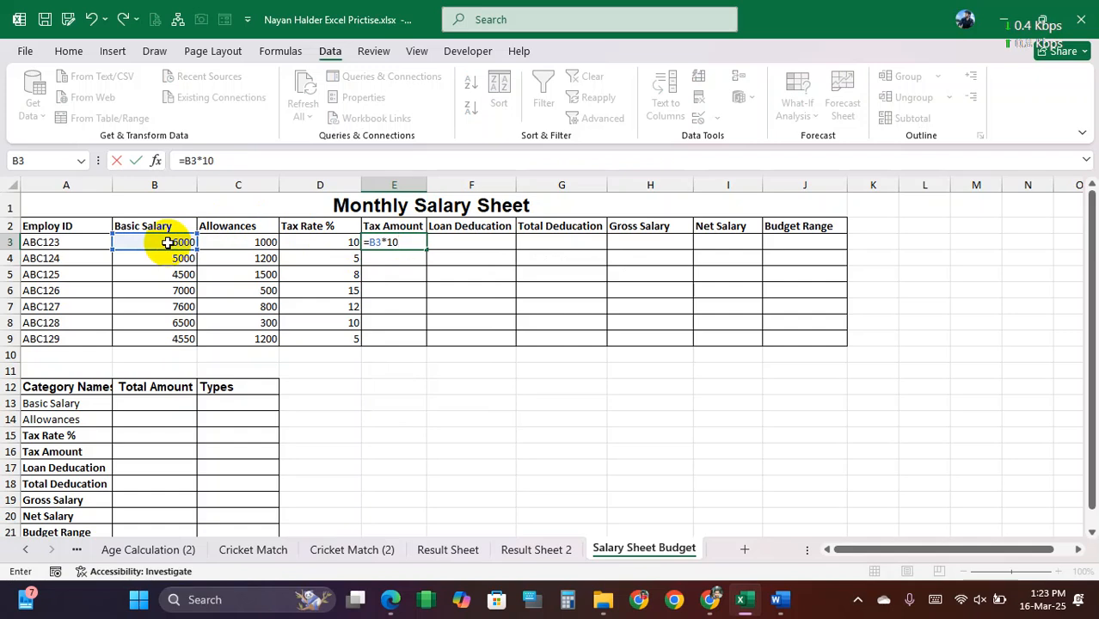
key(Return)
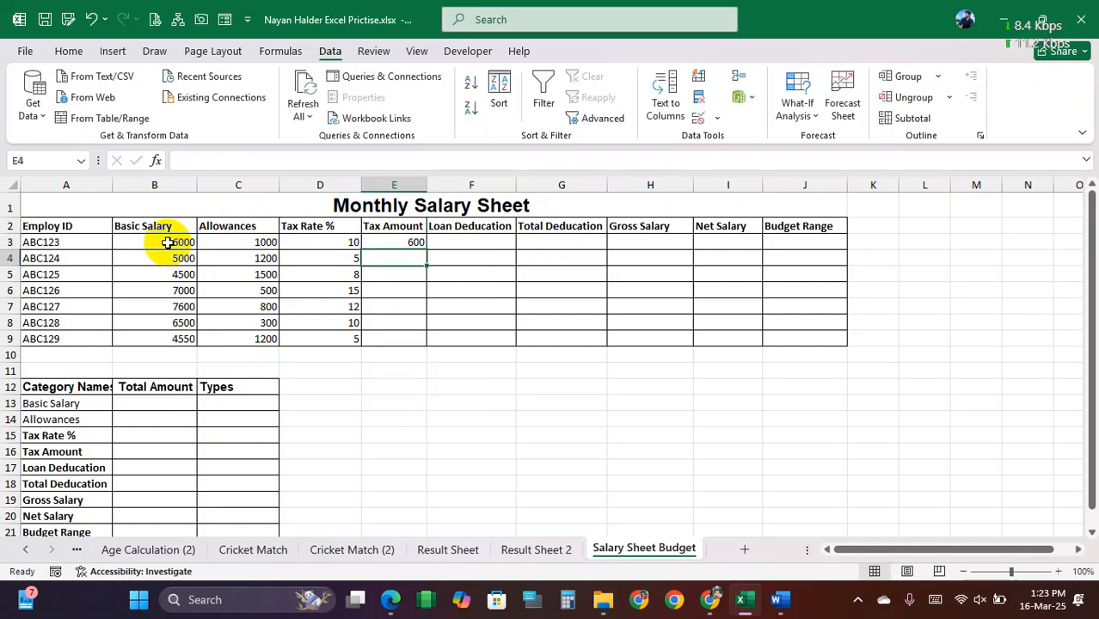
click(406, 243)
drag(428, 249, 423, 340)
key(Delete)
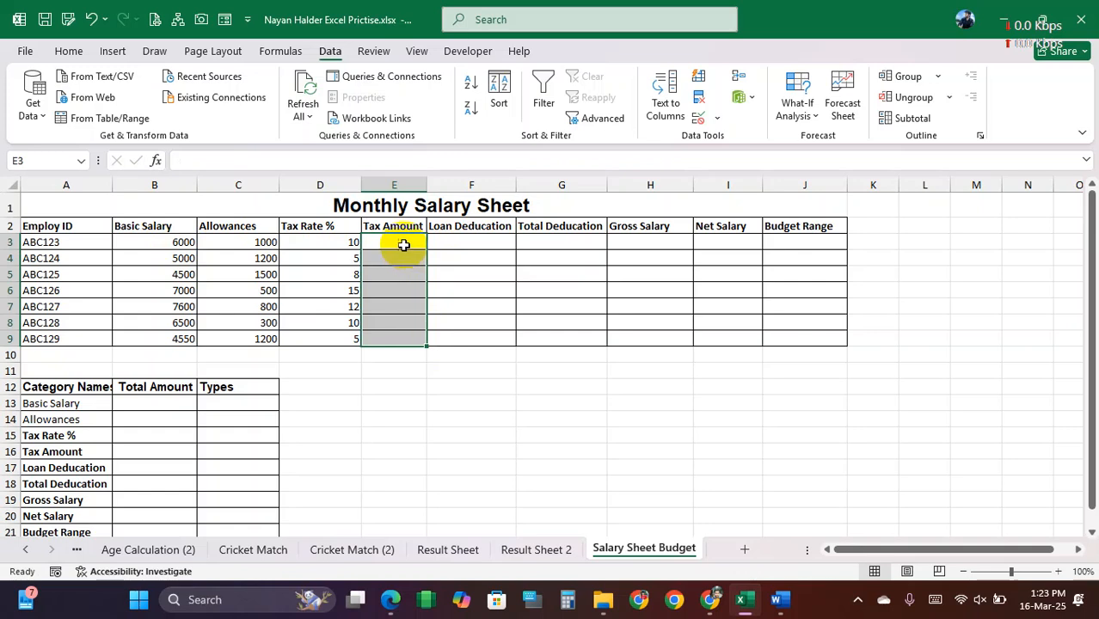
Step: Calculate the Tax Amount in E3 with =B3*(D3)% and fill the formula down to E9
double_click(402, 243)
click(387, 273)
double_click(393, 241)
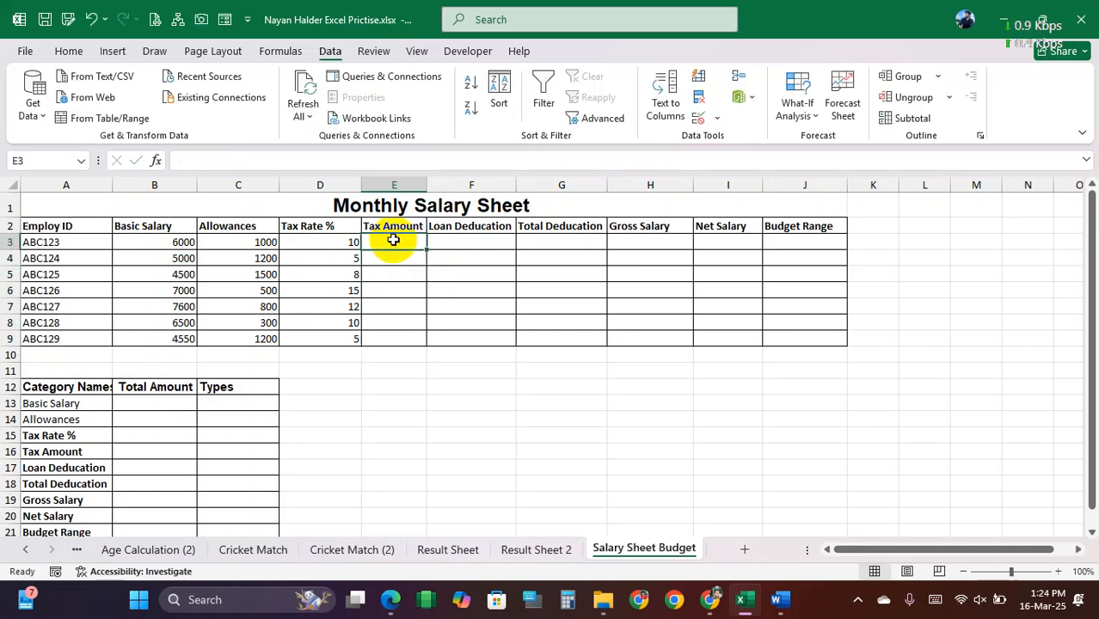
click(393, 256)
double_click(395, 242)
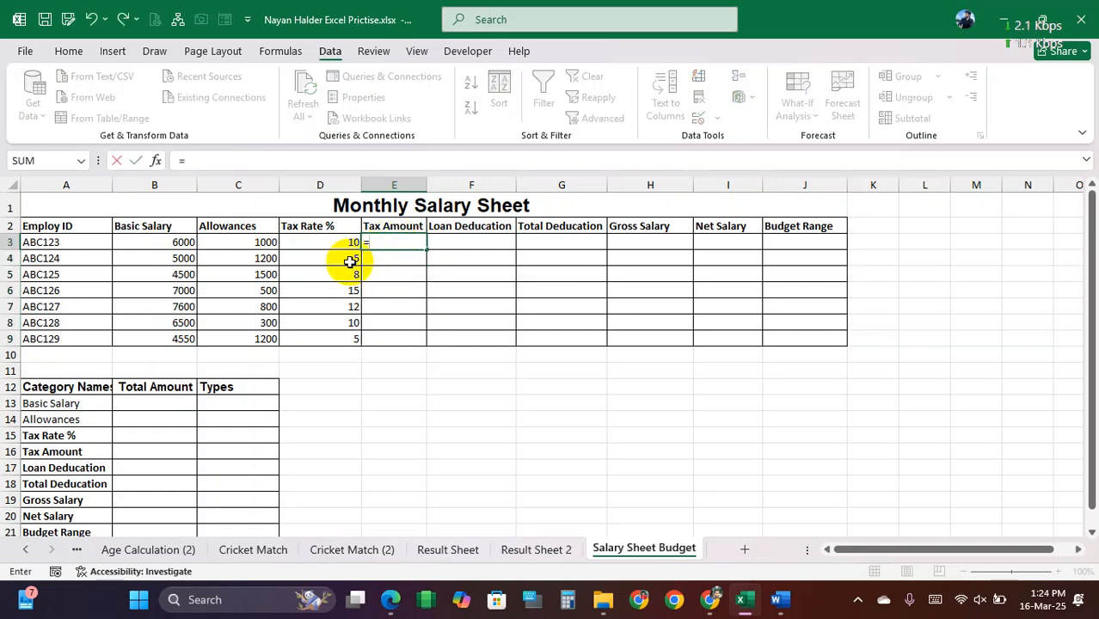
click(183, 242)
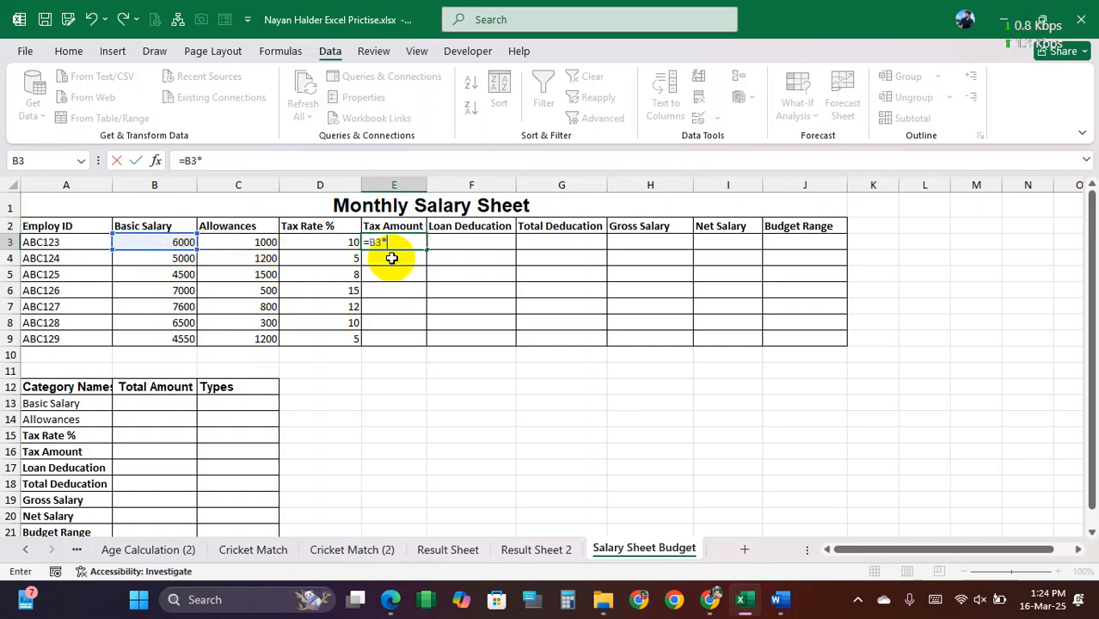
click(336, 242)
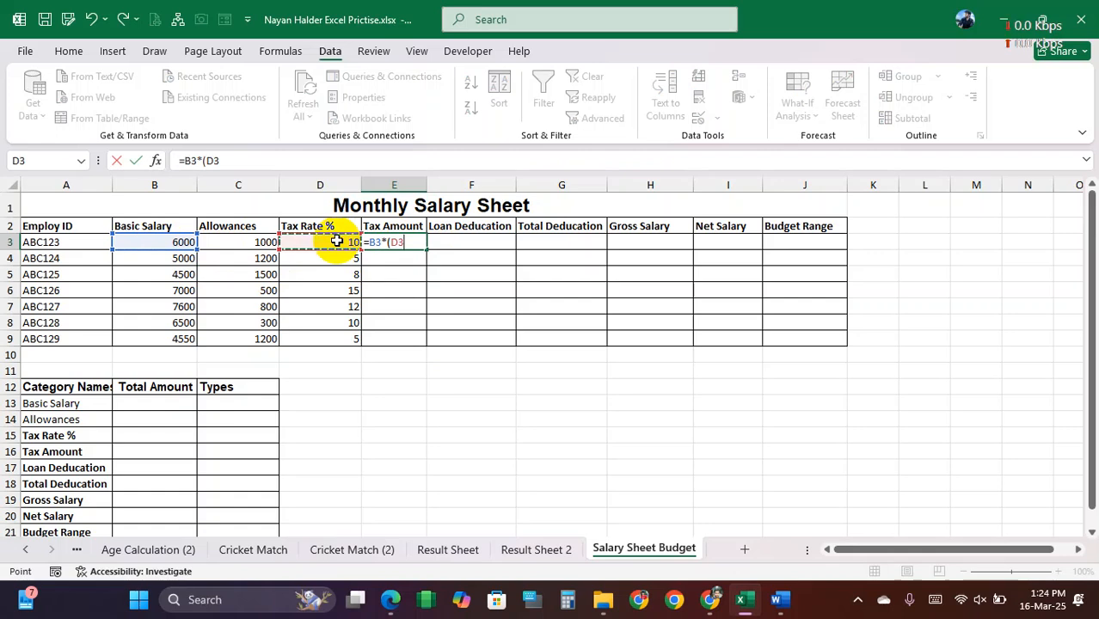
text()%)
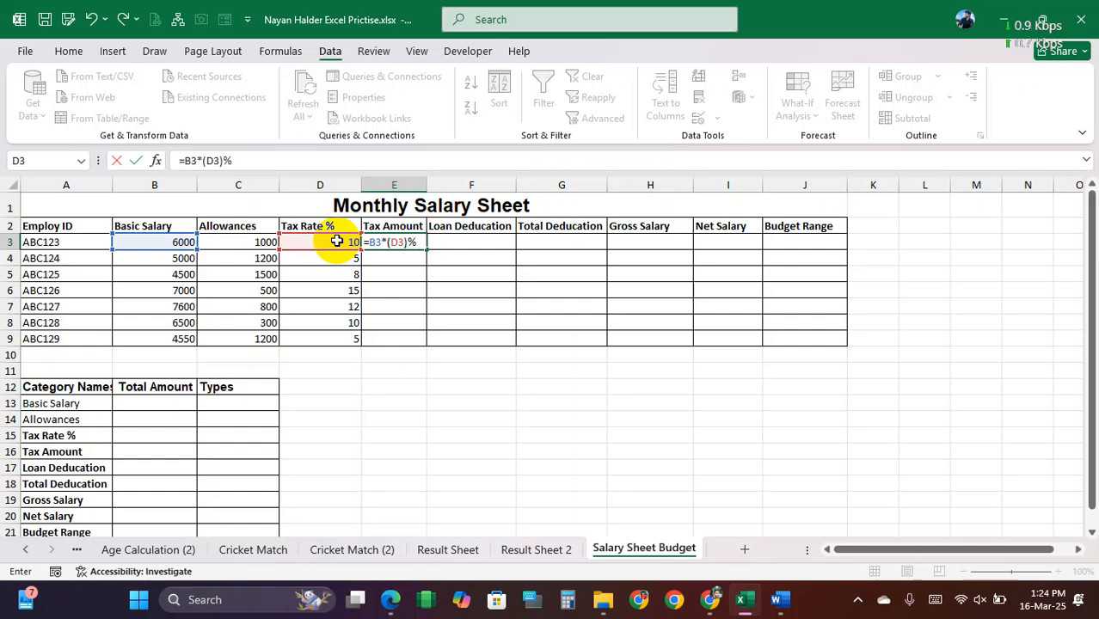
key(Return)
click(383, 242)
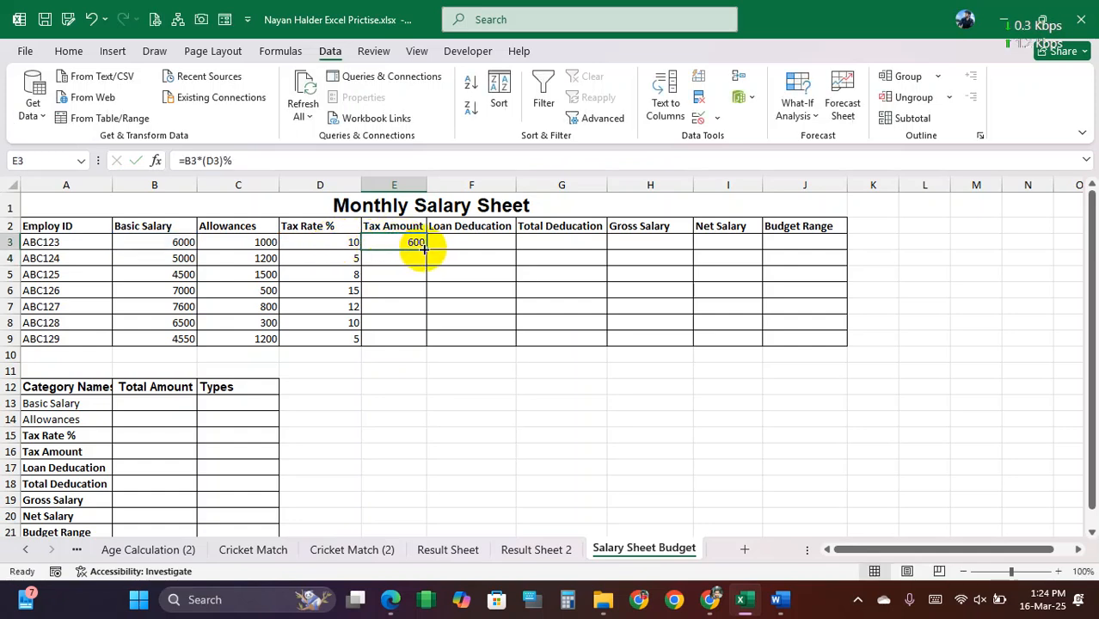
drag(424, 251, 425, 344)
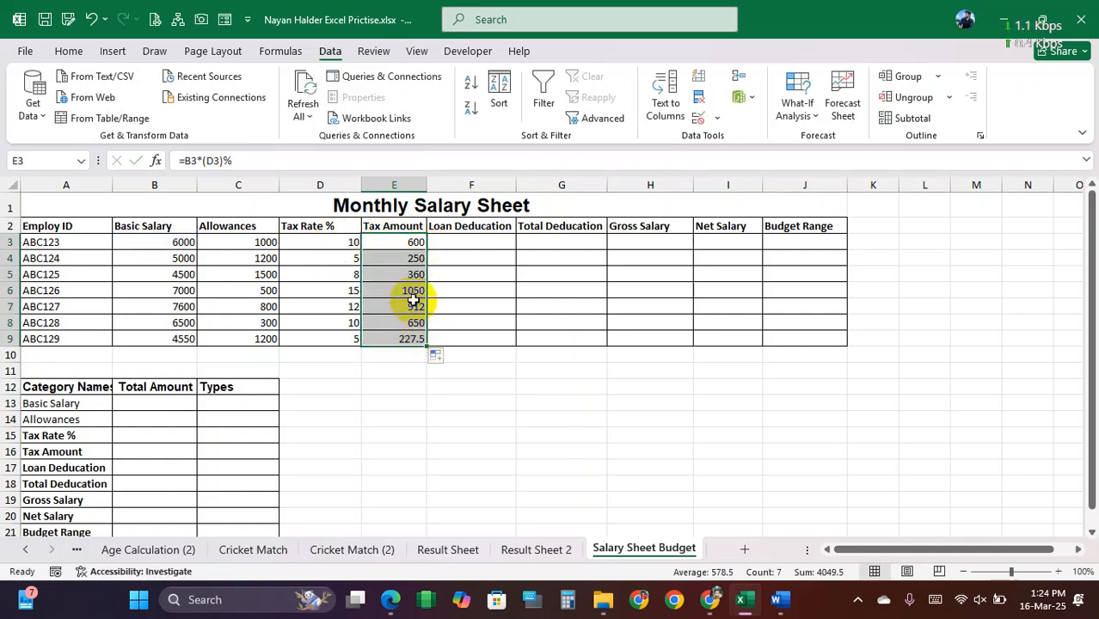
Step: Inspect the Tax Amount formulas in E3 and E4 to check their Basic Salary and Tax Rate references
double_click(406, 258)
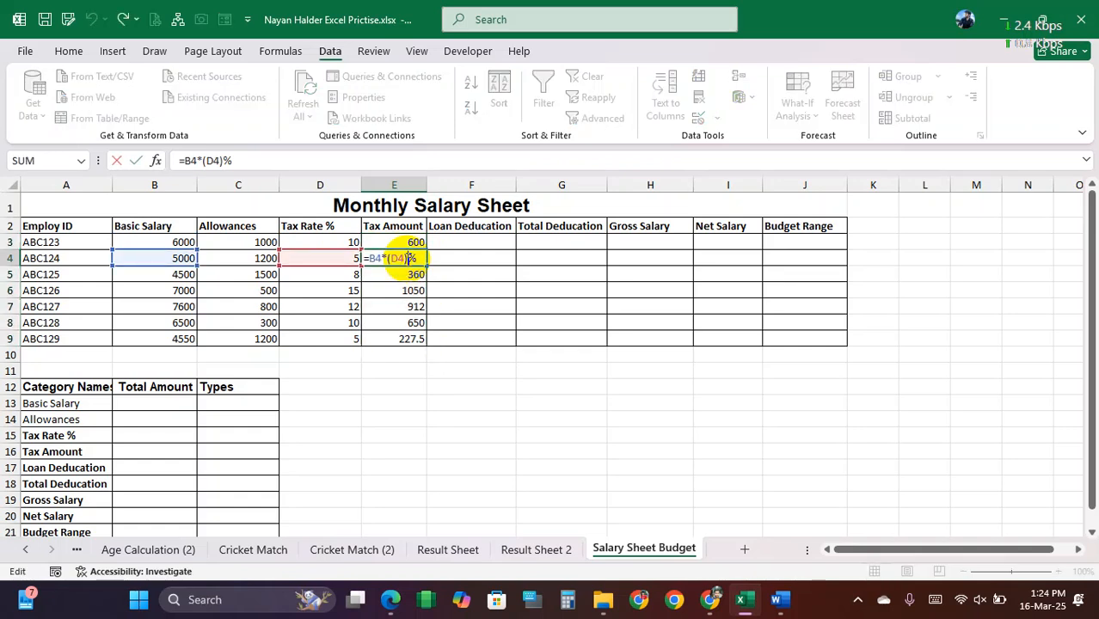
key(Return)
click(331, 241)
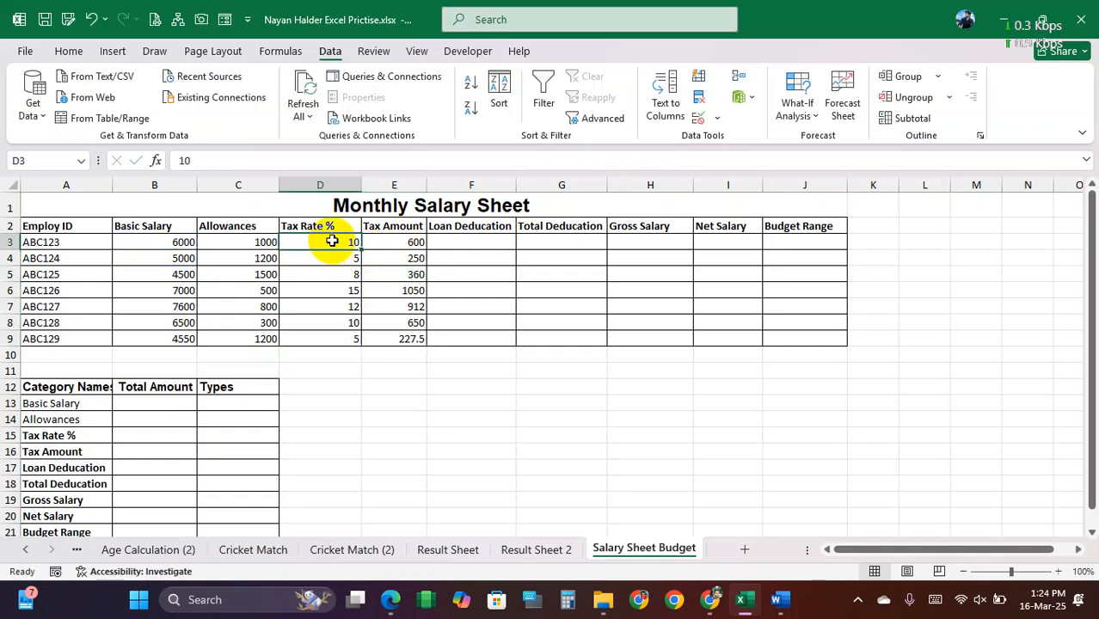
double_click(402, 241)
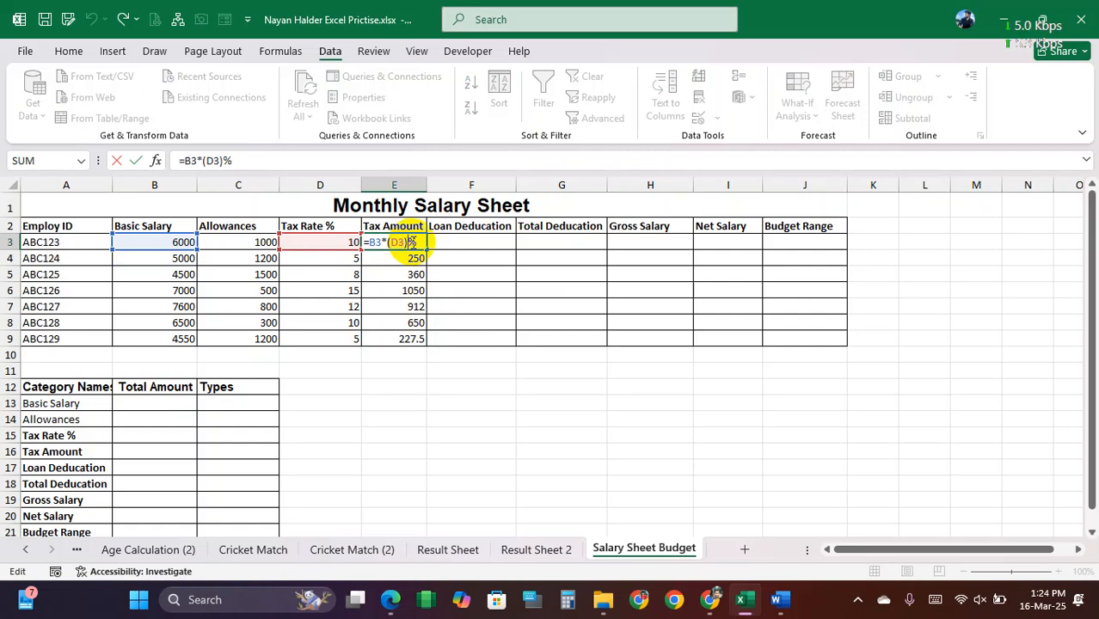
key(Return)
double_click(406, 258)
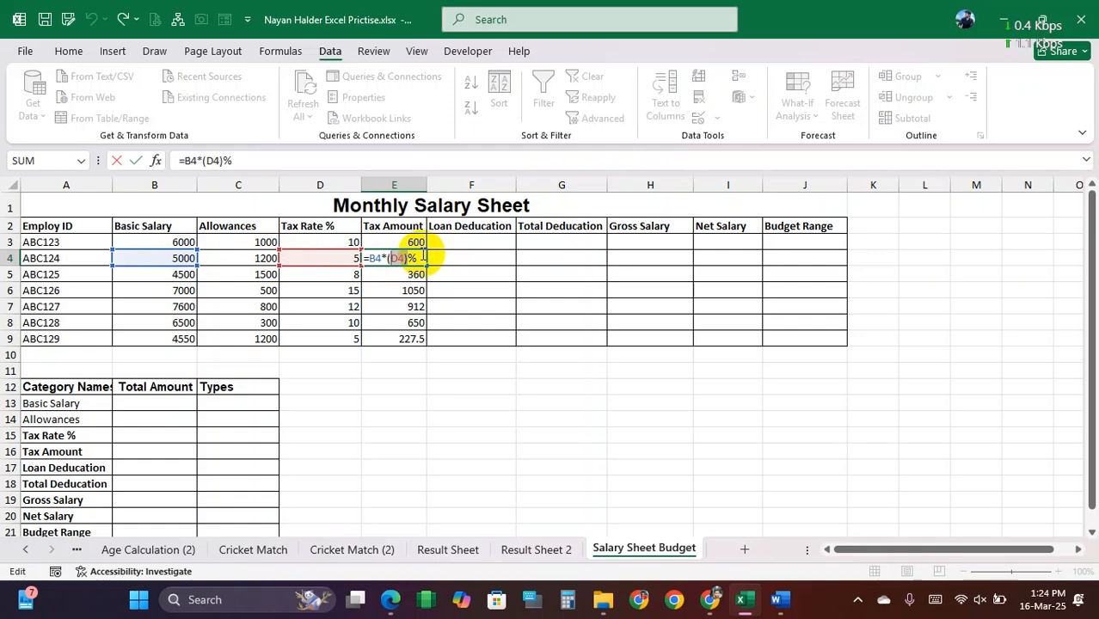
key(Return)
click(418, 259)
click(412, 241)
click(414, 257)
click(412, 244)
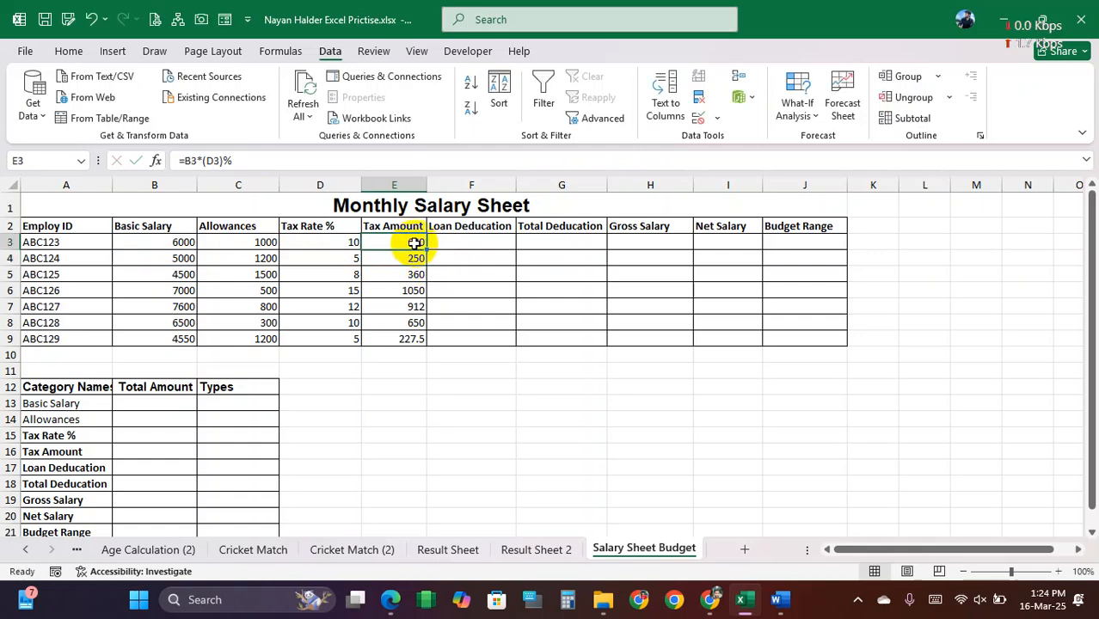
Step: Set the tax rate in D4 to 10 and check the Tax Amount in E4
click(336, 261)
text(1)
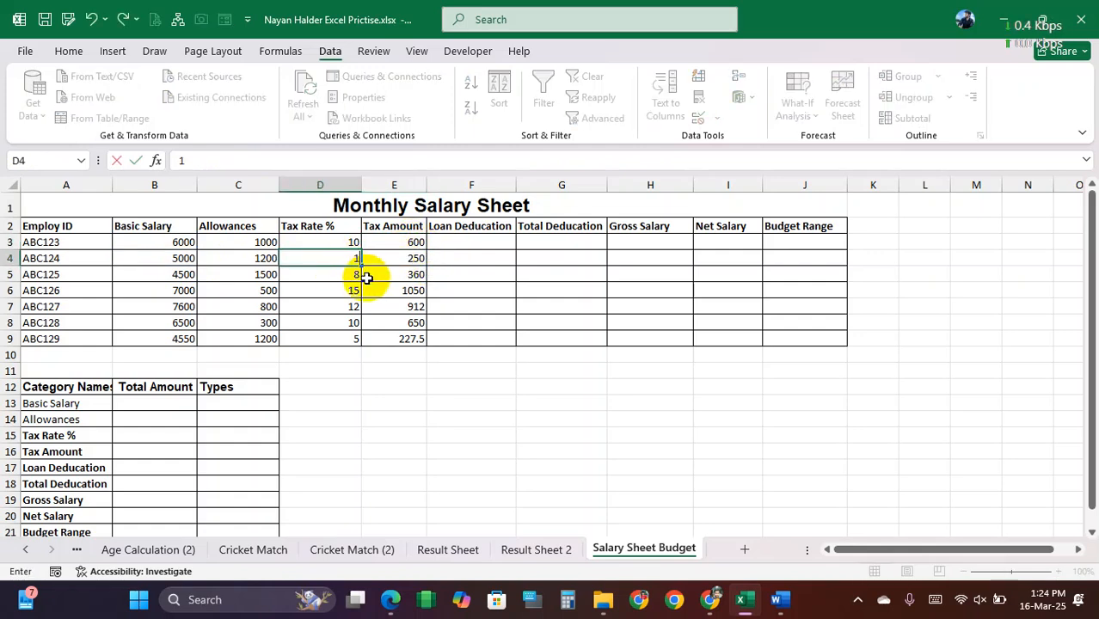
text(0)
click(406, 276)
click(408, 259)
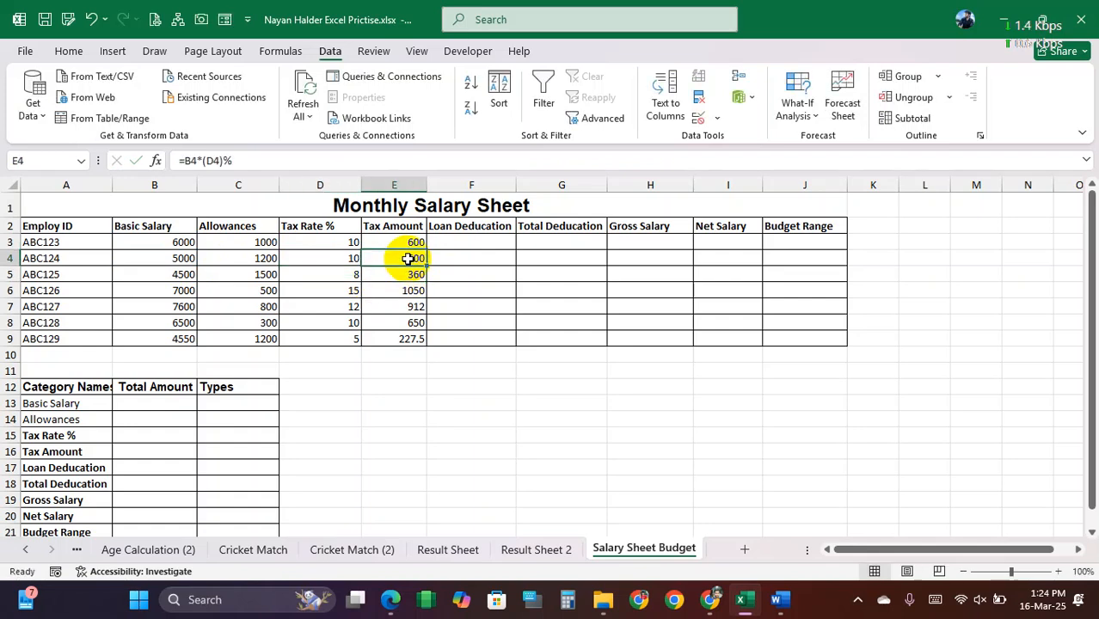
Step: Set the tax rate in D4 to 12 and check the recalculated Tax Amount in E4
click(332, 259)
text(12)
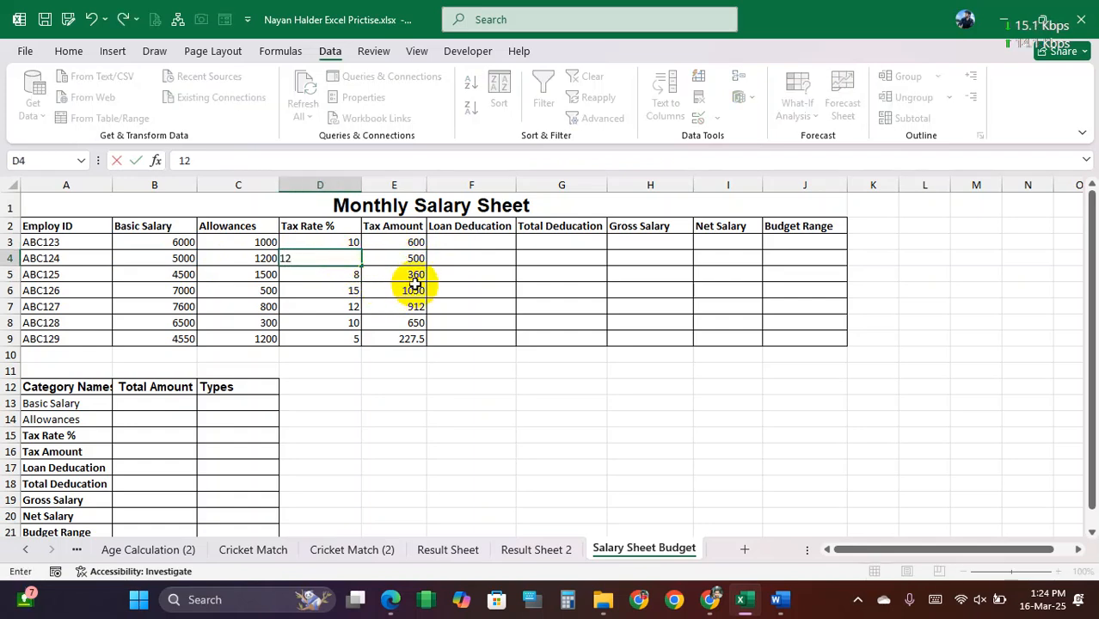
click(416, 260)
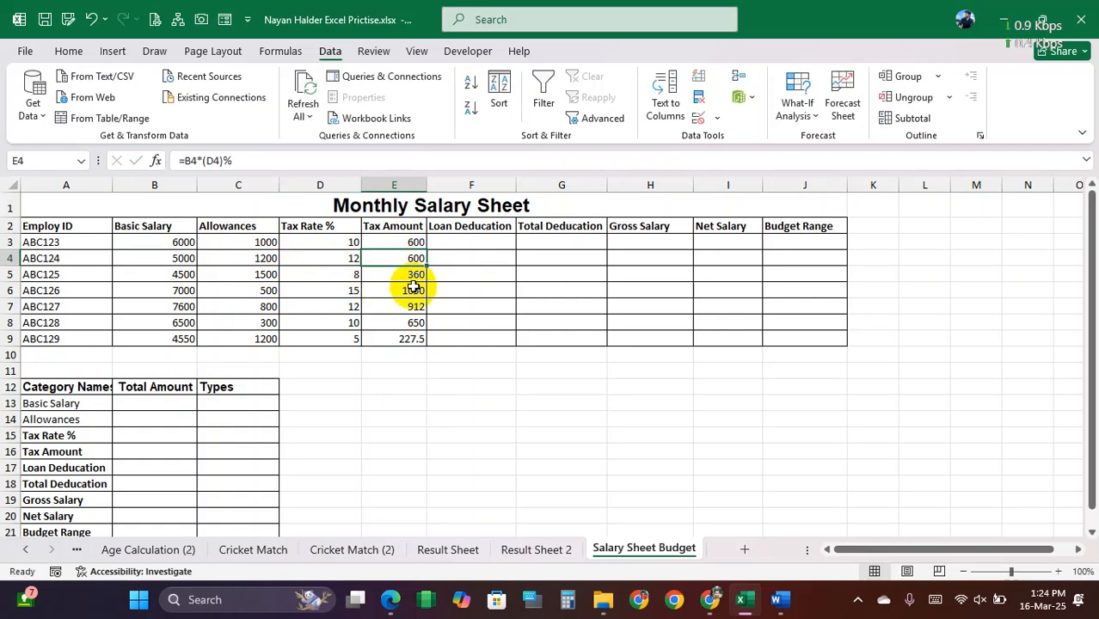
click(351, 258)
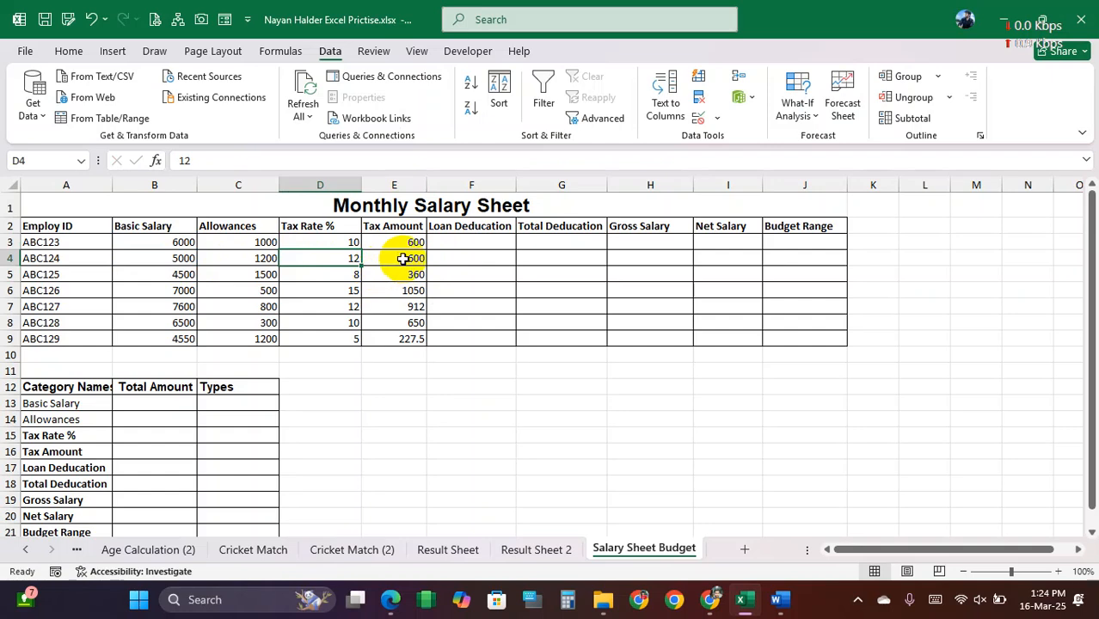
click(406, 259)
Step: Enter the loan deductions 500, 1500, 2400 and 2000 in F3:F6
click(484, 241)
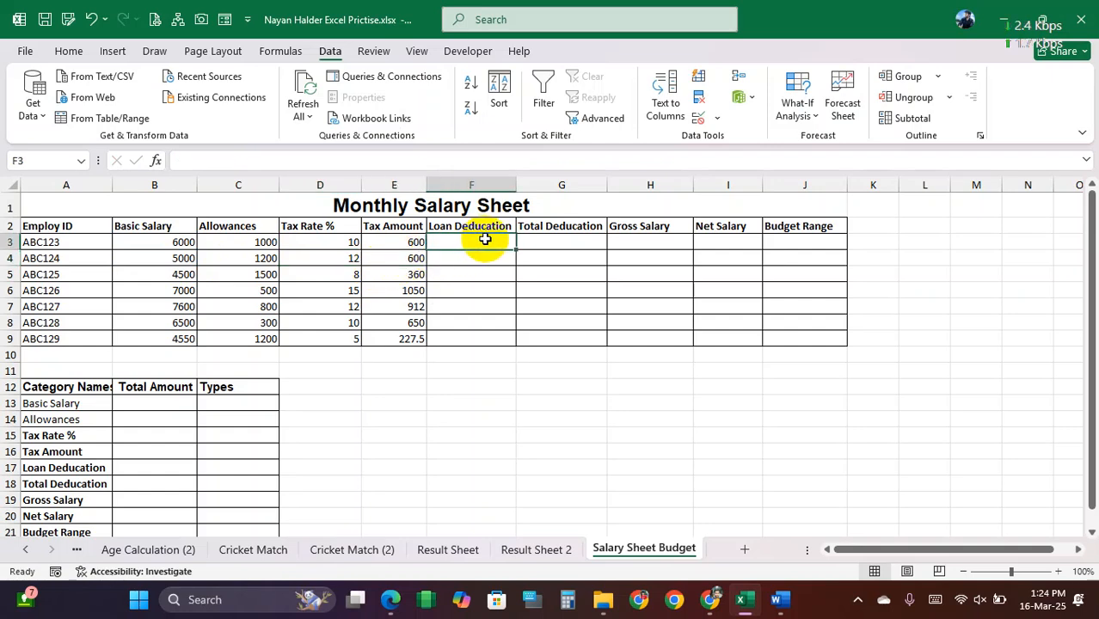
text(500)
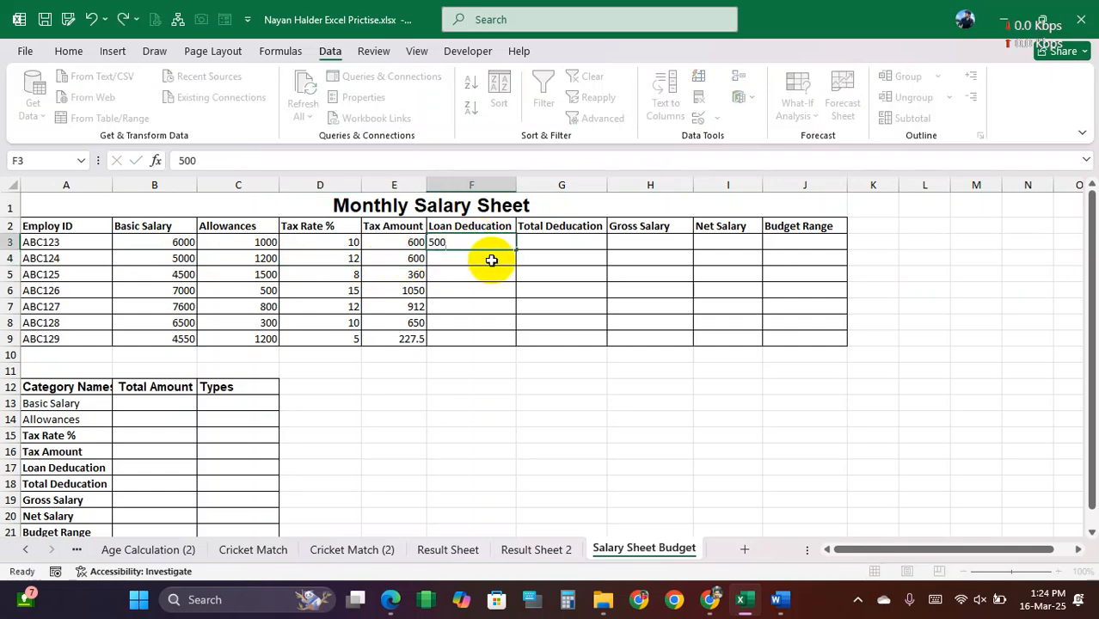
key(Return)
text(1500)
key(Return)
text(2)
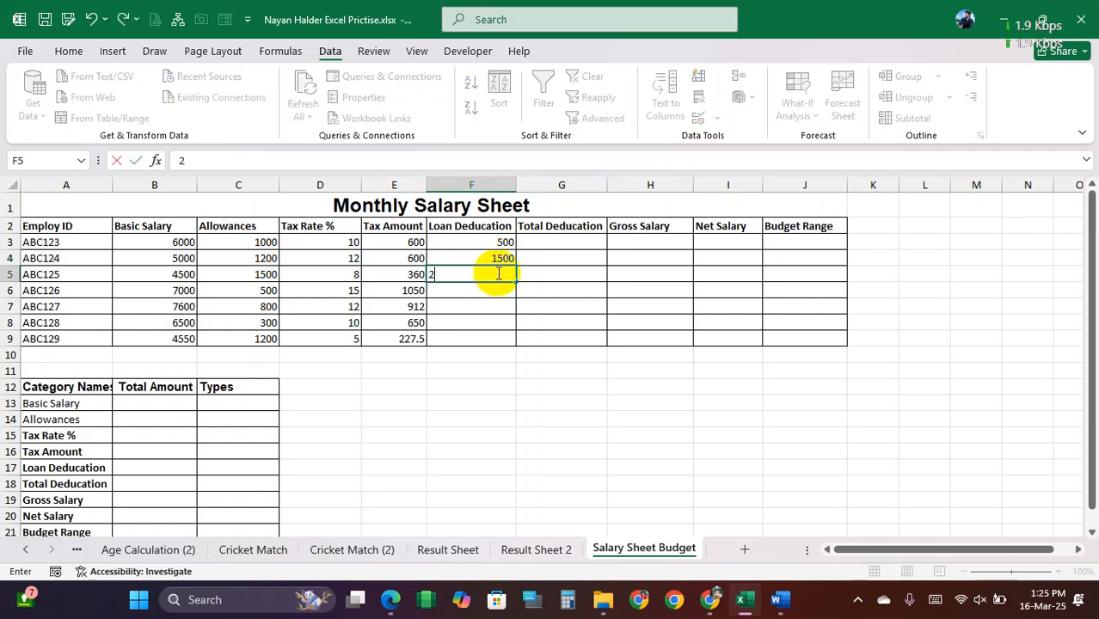
text(400)
key(Return)
text(2000)
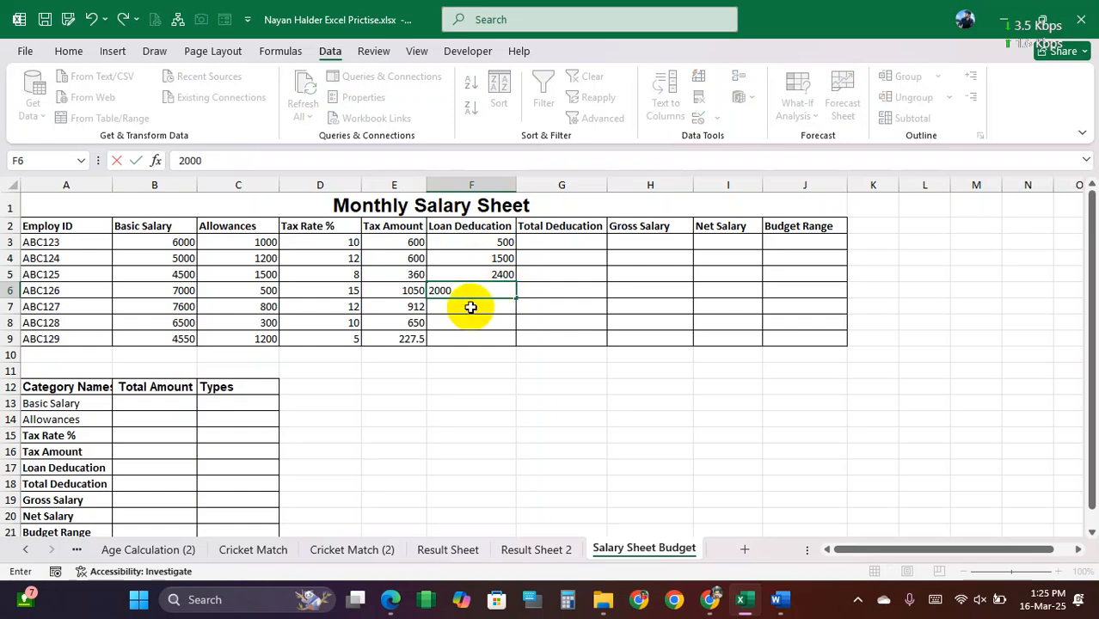
key(Return)
Step: Enter the loan deductions 1200, 500 and 800 in F7:F9 and select F3:F9 to review them
text(1200)
key(Return)
text(500)
key(Return)
text(8)
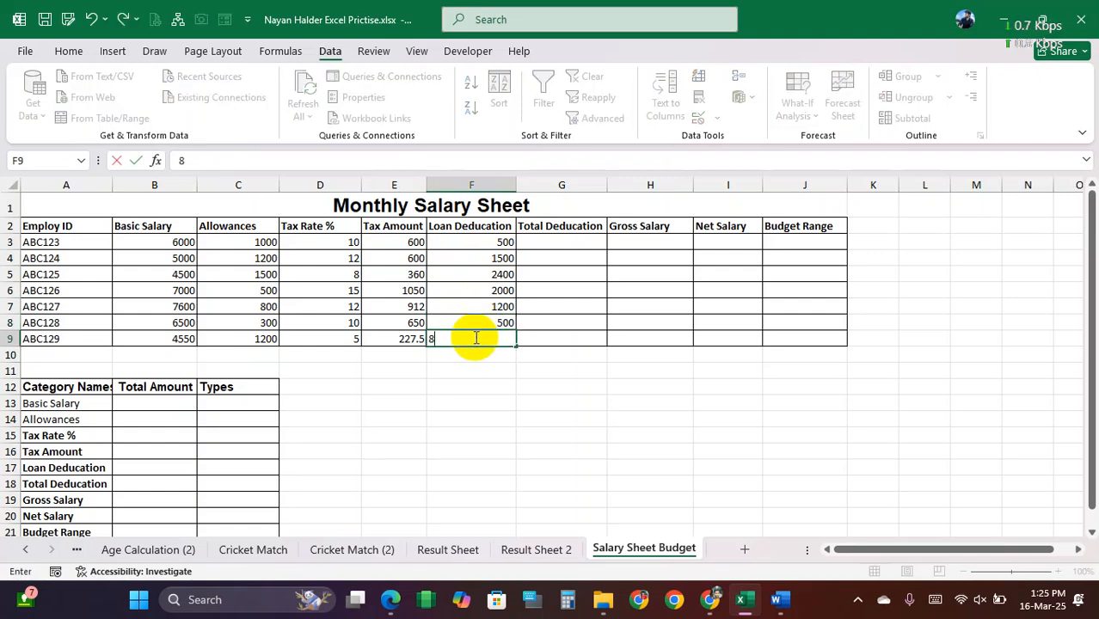
text(00)
click(474, 306)
drag(484, 243, 474, 337)
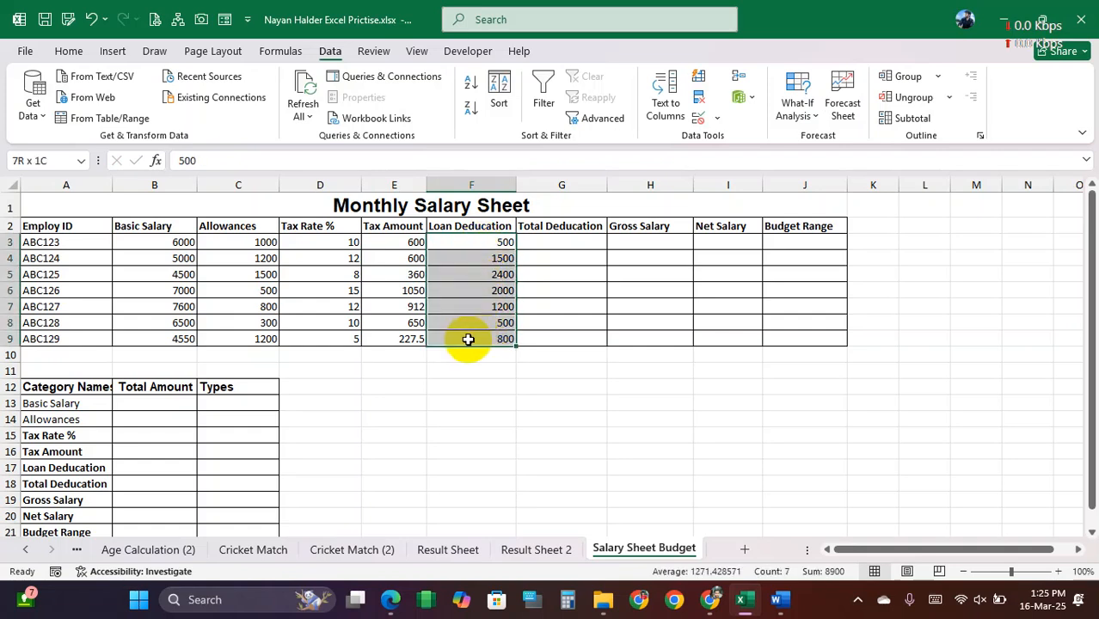
Step: Select the first Total Deduction cell, G3, and switch to Word's Salary Sheet.docx to read the Total Deduction rule
click(553, 240)
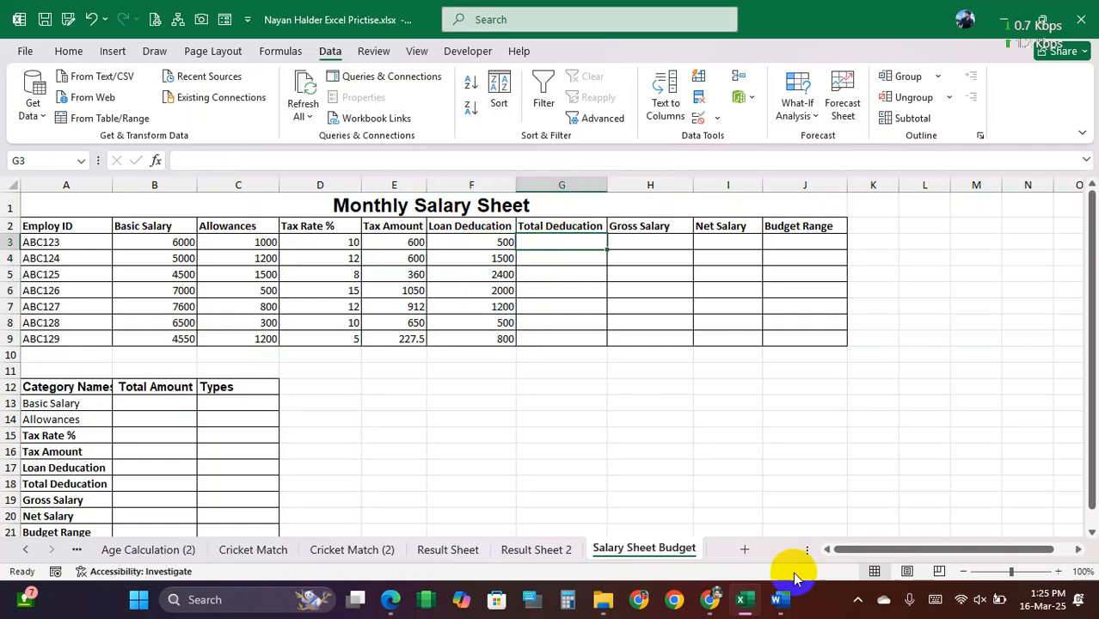
click(780, 600)
click(439, 207)
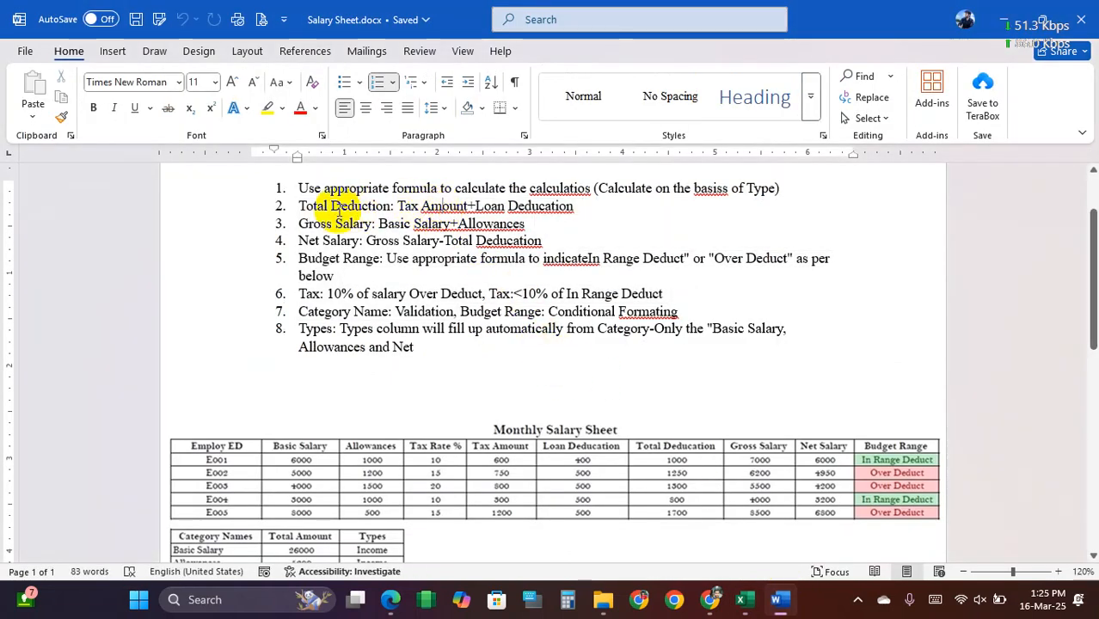
Step: Read the Total Deduction rule in the Word document and switch back to the Excel salary sheet
drag(302, 206, 572, 207)
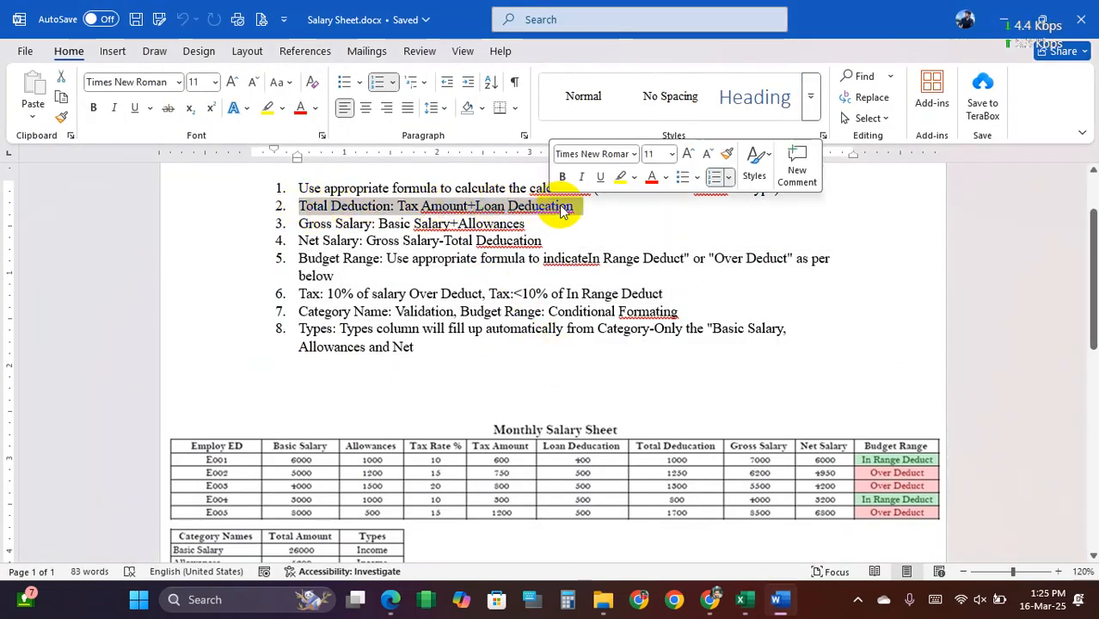
click(572, 207)
click(745, 600)
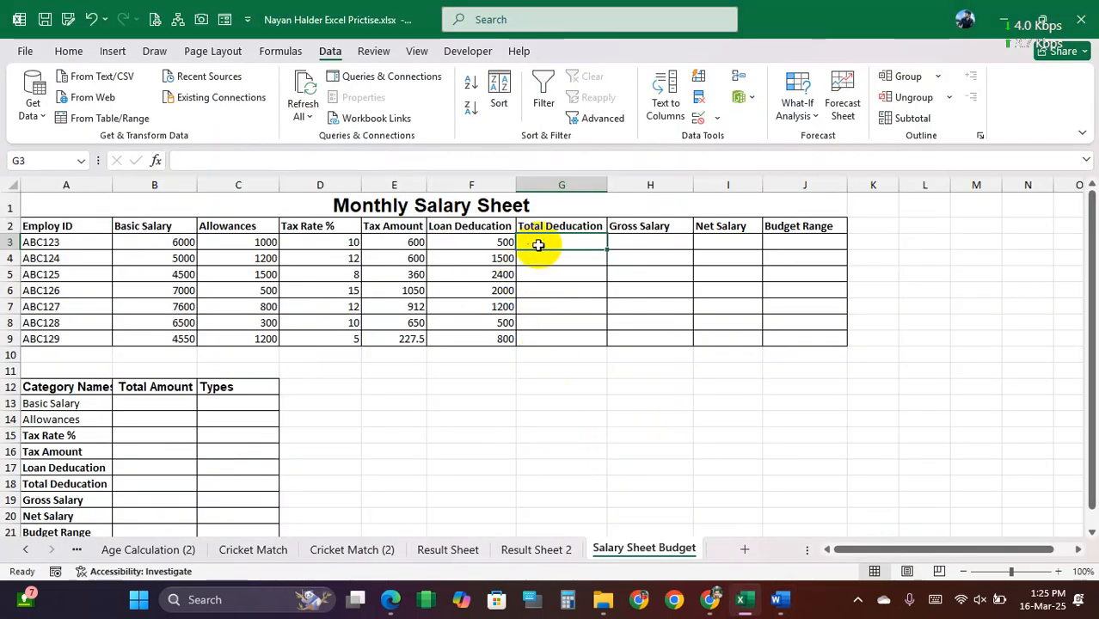
Step: Calculate the first employee's Total Deduction in G3 with the formula =E3+F3
text(=)
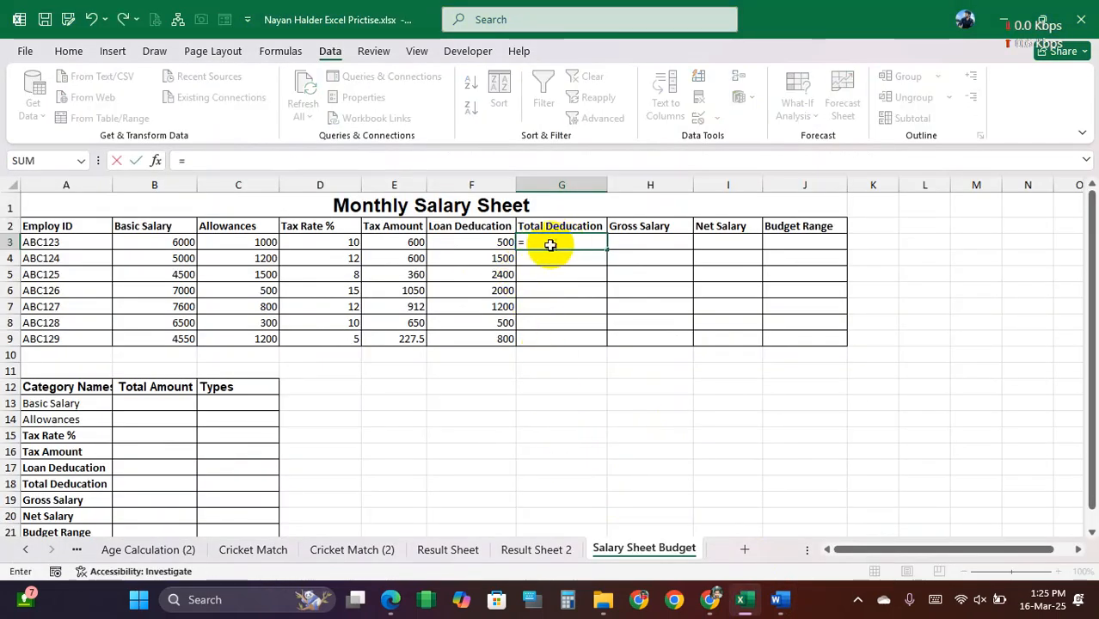
click(395, 242)
text(+)
click(473, 245)
key(Return)
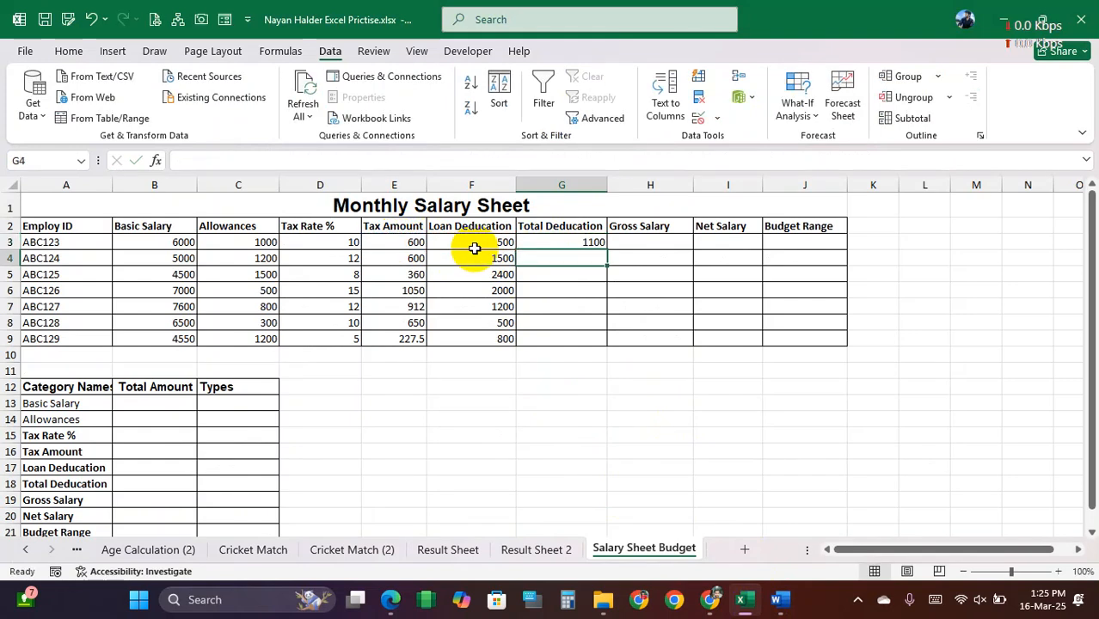
Step: Enter =SUM(E3:F3) as the Total Deduction formula in G3 and fill it down through G9
click(560, 240)
text(=sum()
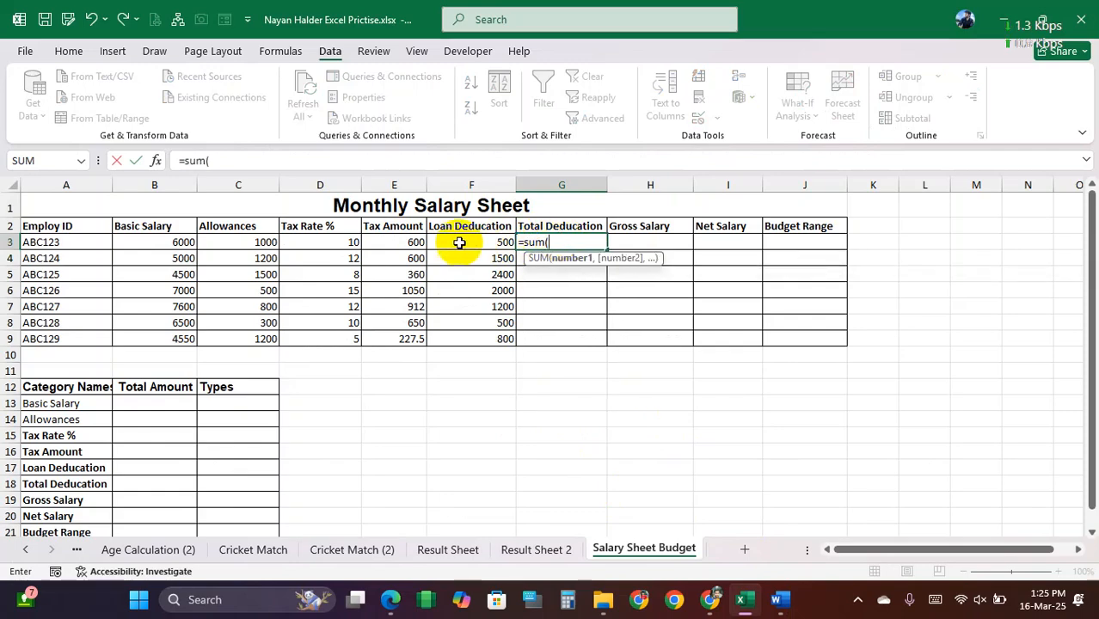
drag(400, 242, 484, 242)
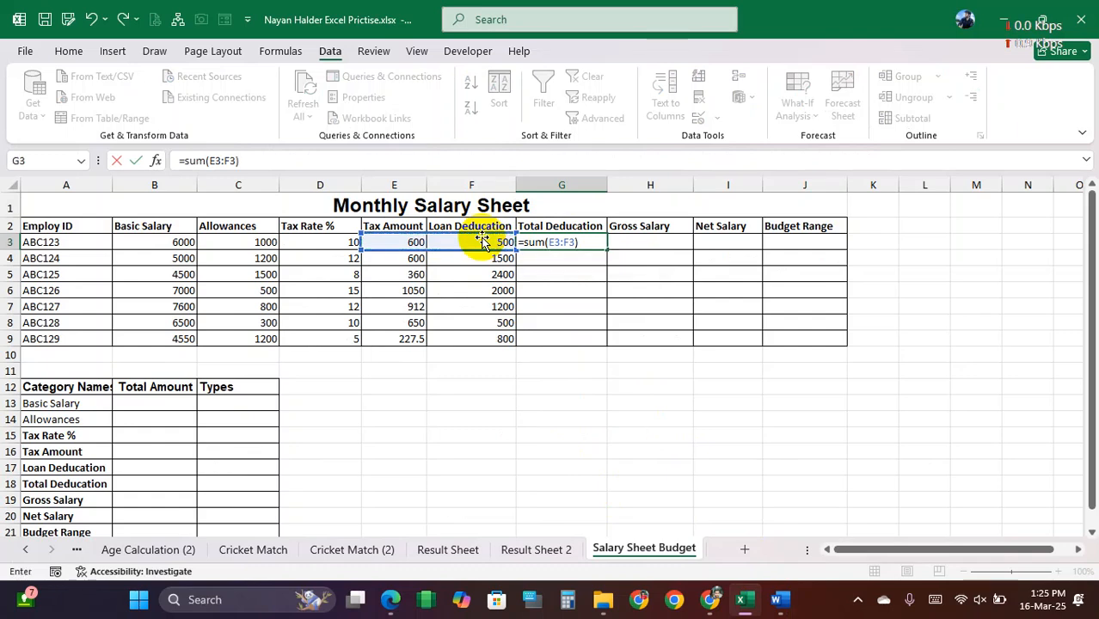
key(Return)
click(604, 246)
drag(608, 247, 607, 338)
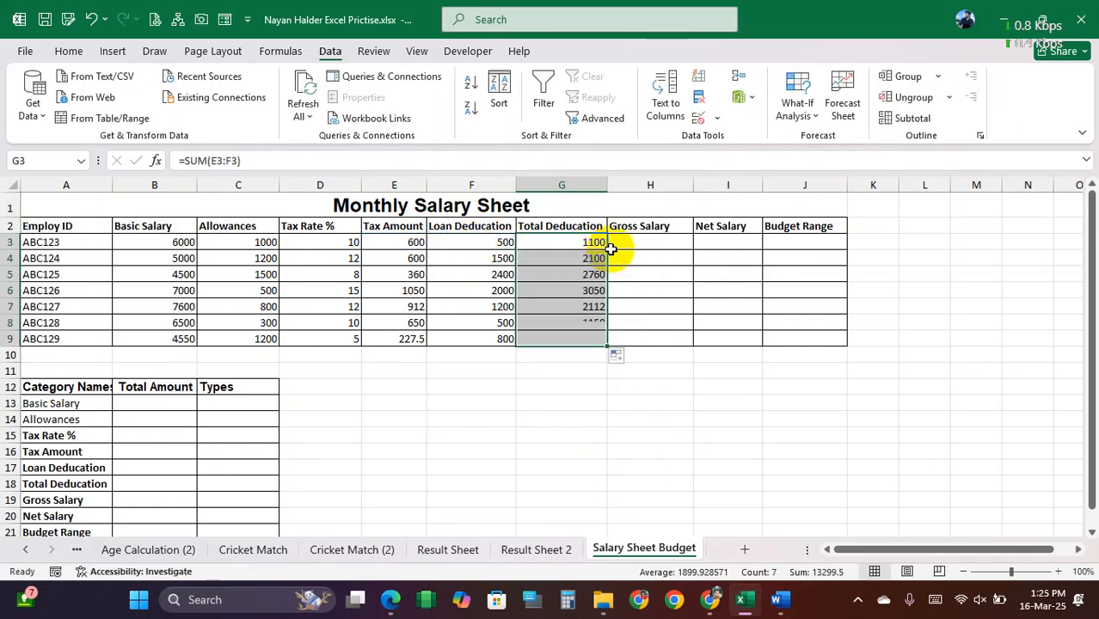
Step: Check the Gross Salary rule in Word, return to Excel, and enter =SUM(B3:C3) in H3, filled down through H9
click(779, 599)
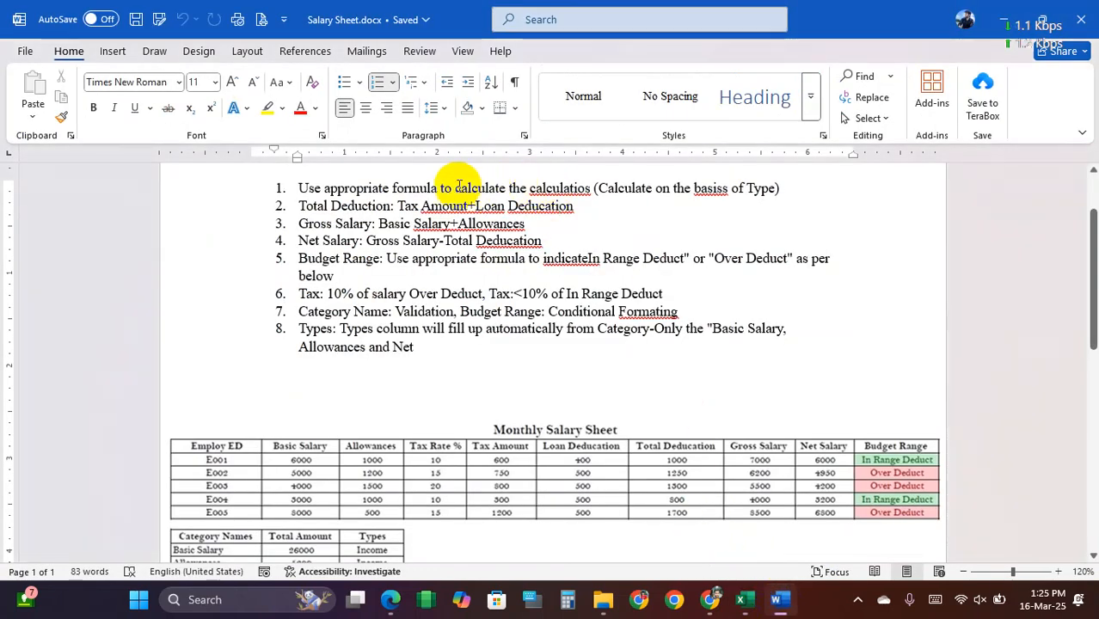
drag(378, 223, 487, 224)
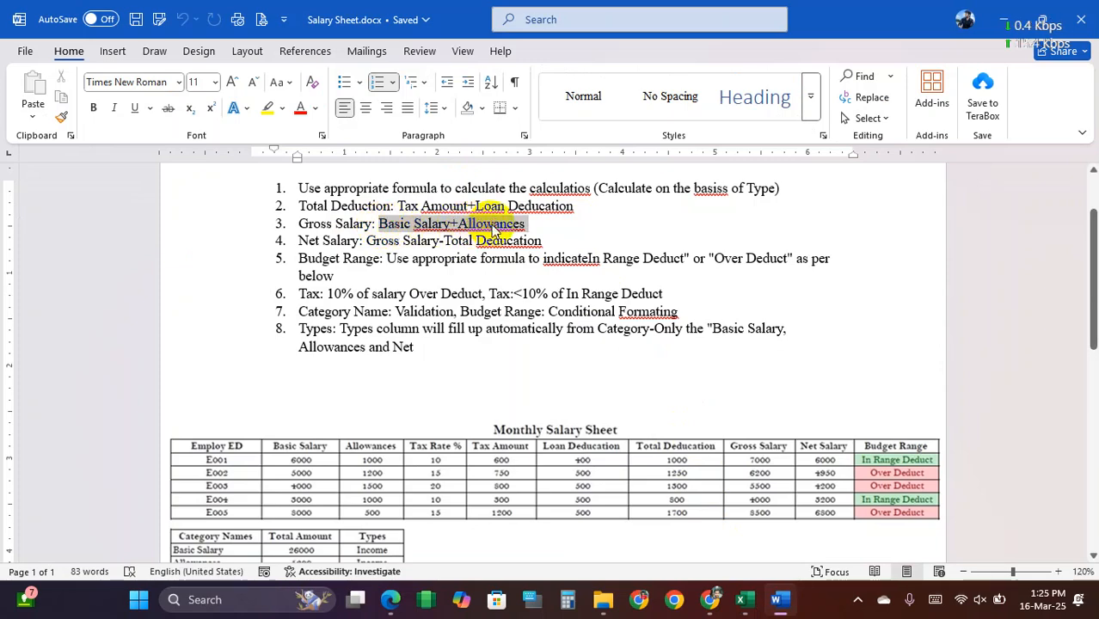
click(744, 600)
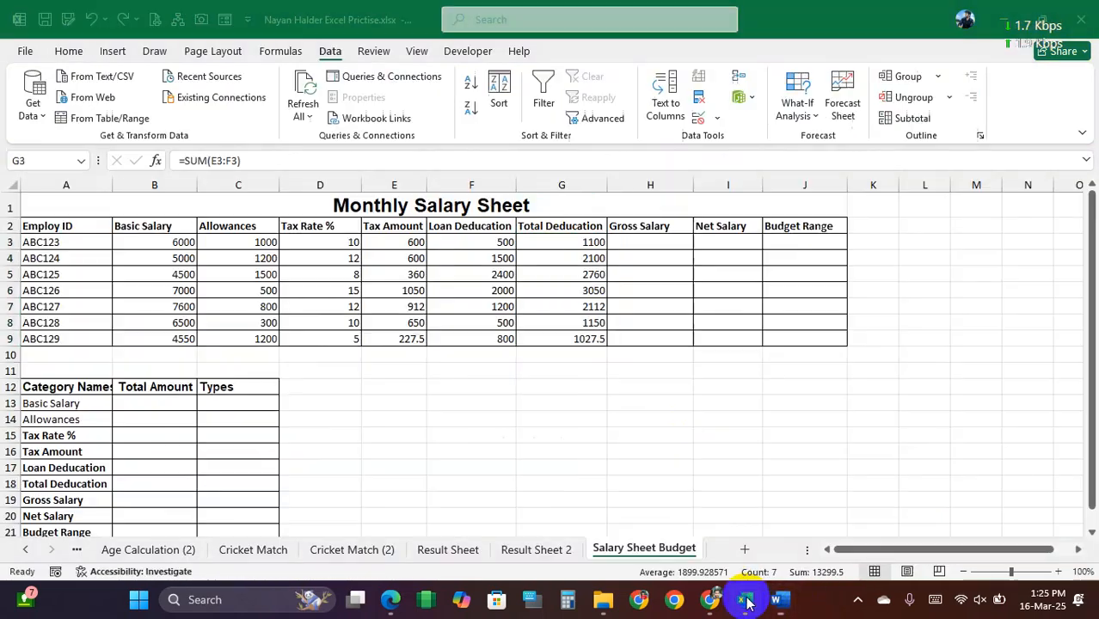
click(663, 241)
text(=)
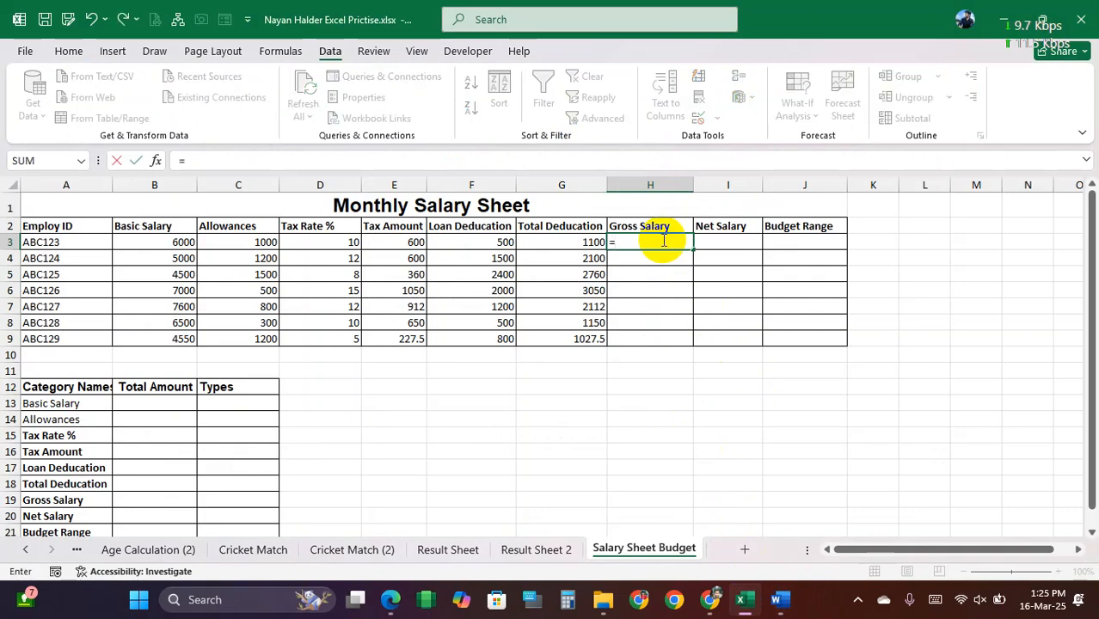
text(sum()
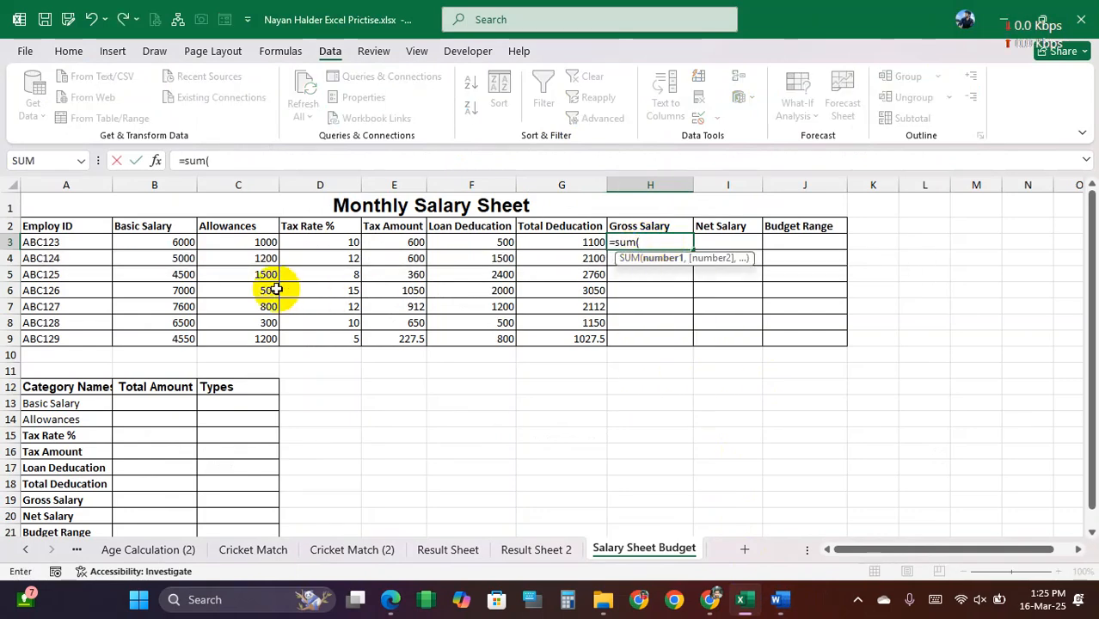
drag(167, 242, 227, 244)
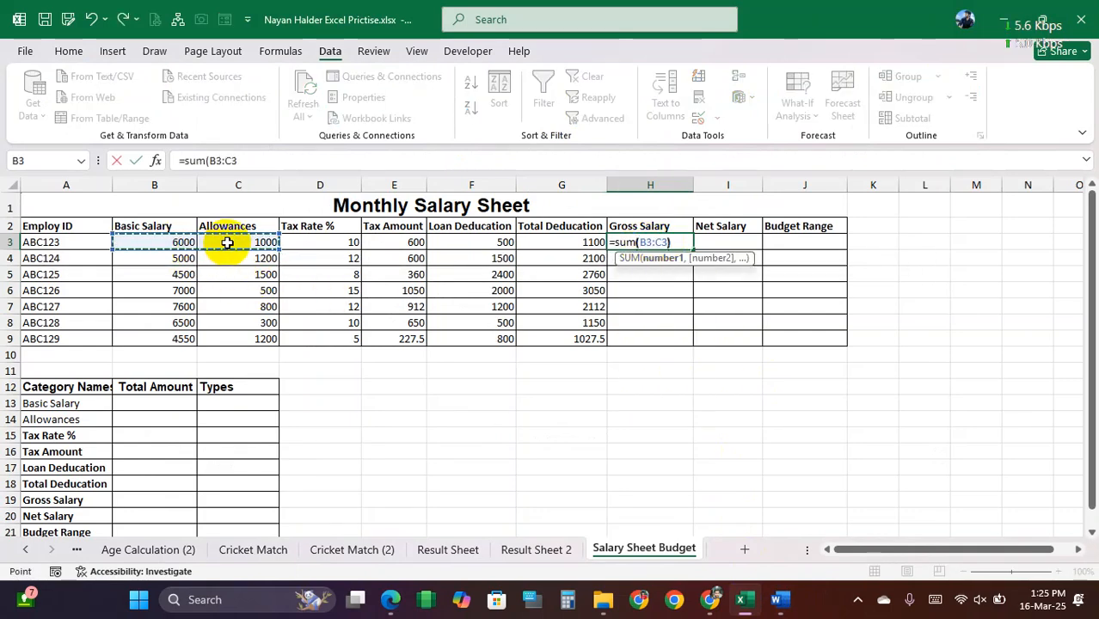
key(Return)
click(680, 244)
drag(690, 248, 693, 343)
Step: Check the Net Salary rule in Word, return to Excel, and enter =H3-G3 in I3, filled down through I9
click(728, 244)
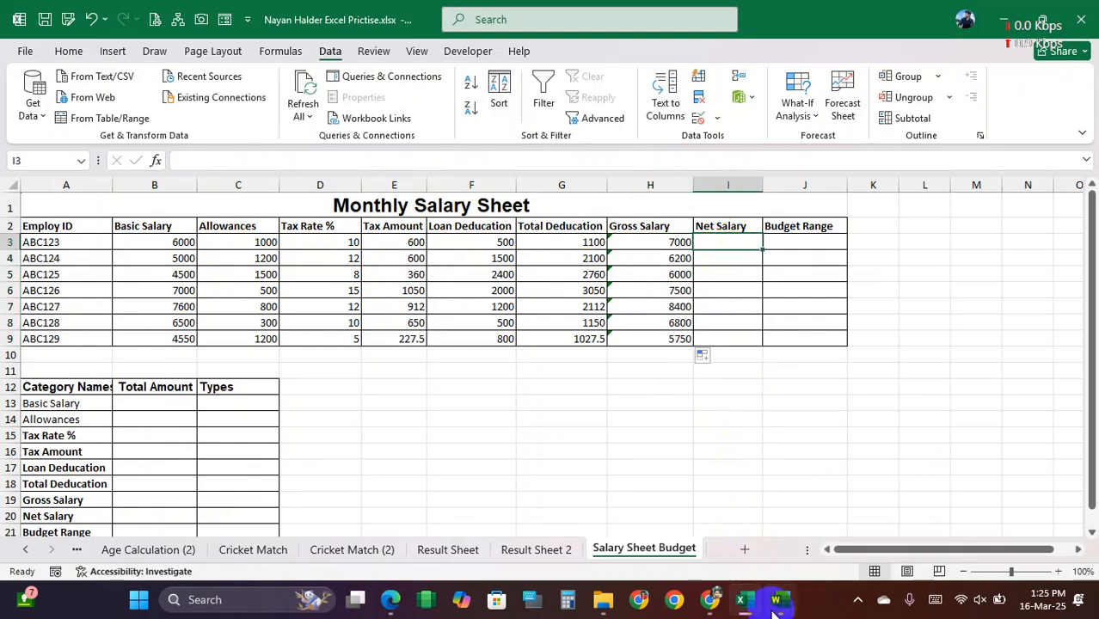
click(774, 605)
drag(369, 241, 543, 242)
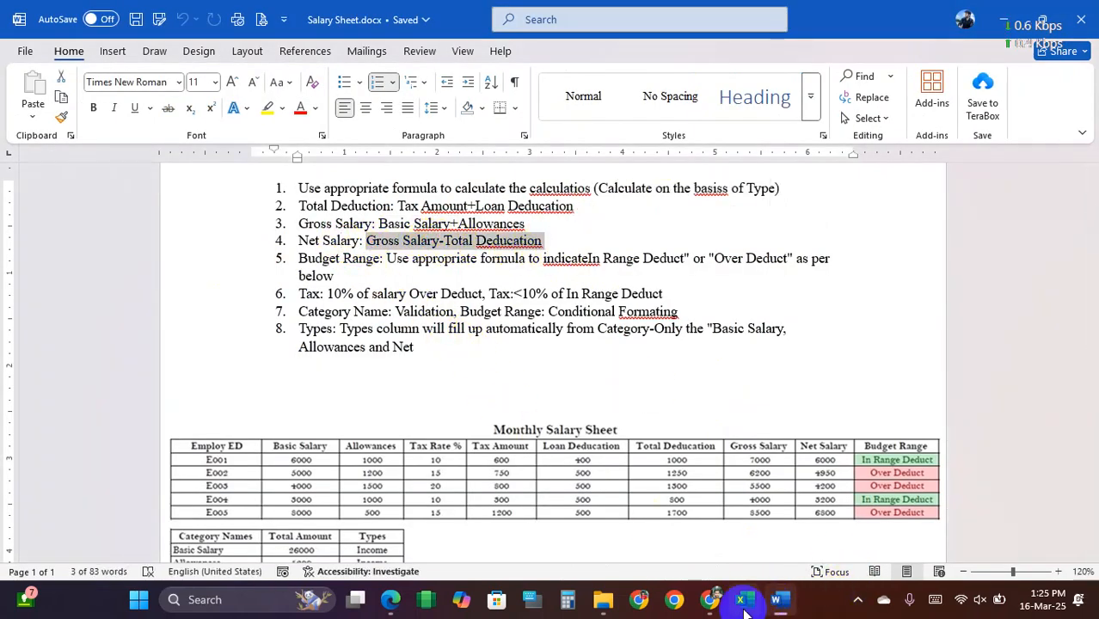
click(745, 609)
text(=)
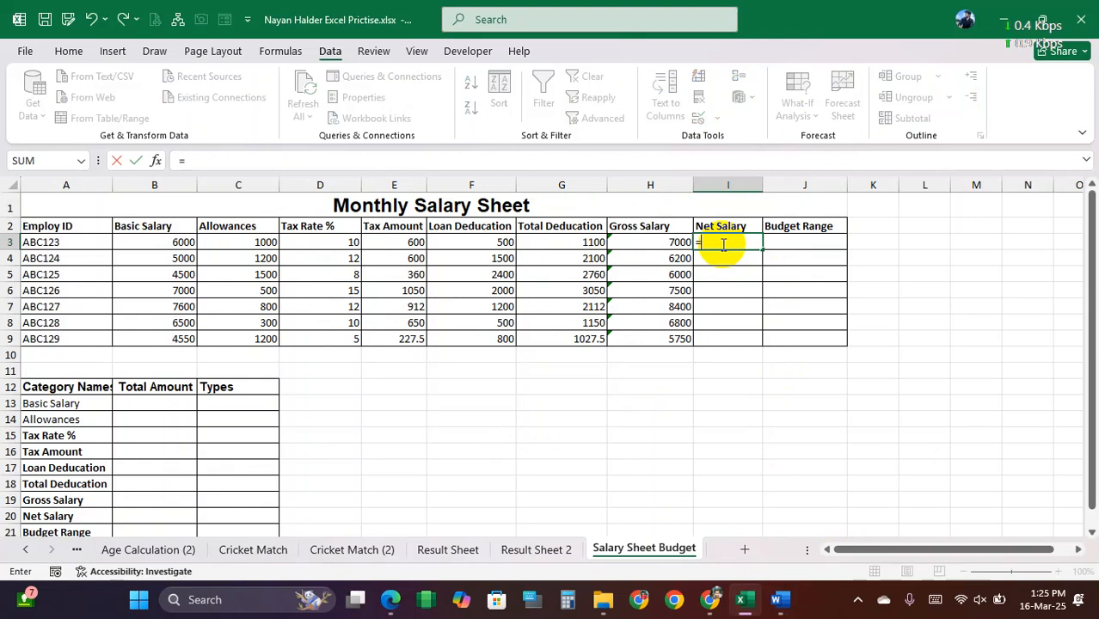
click(659, 242)
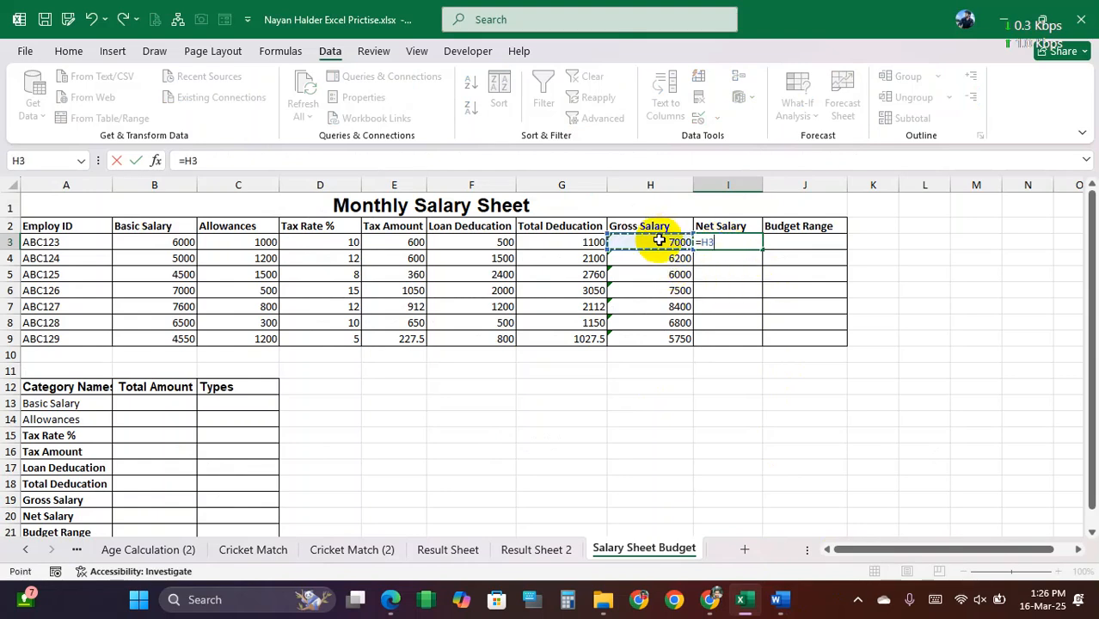
text(-)
click(579, 242)
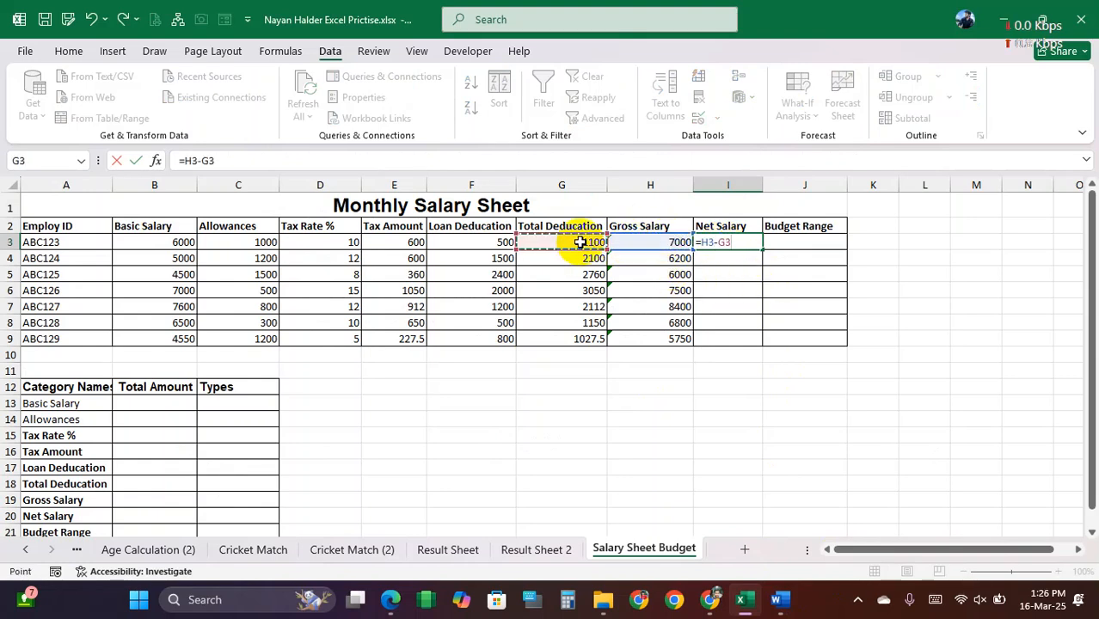
key(Return)
click(731, 241)
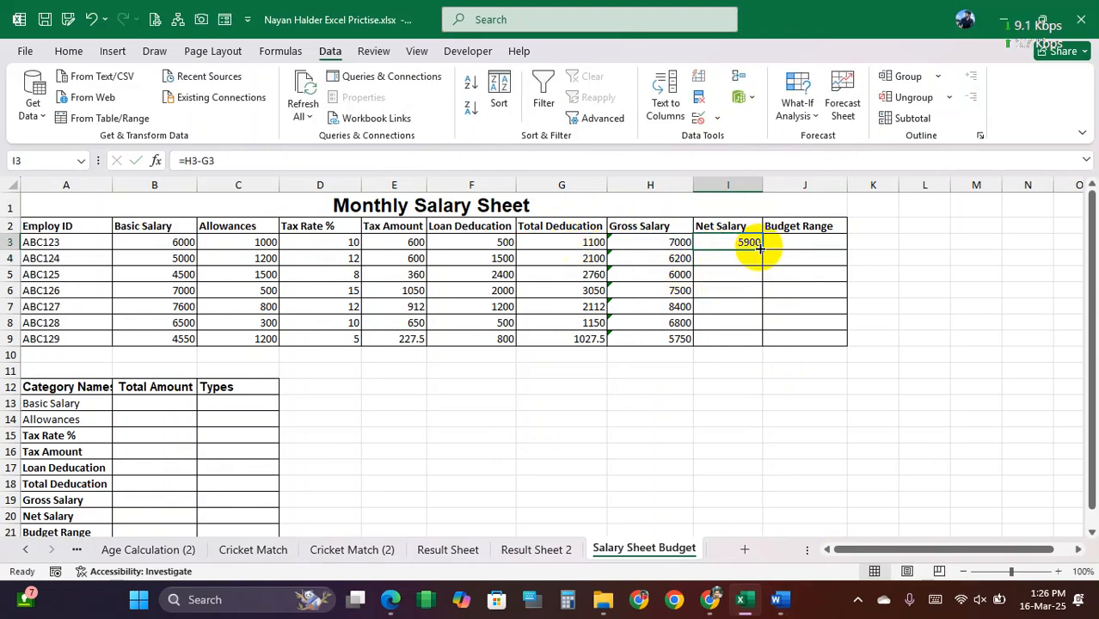
double_click(762, 247)
Step: Select the first Budget Range cell, J3, and switch to Word to examine the wording of the Budget Range rule
click(792, 243)
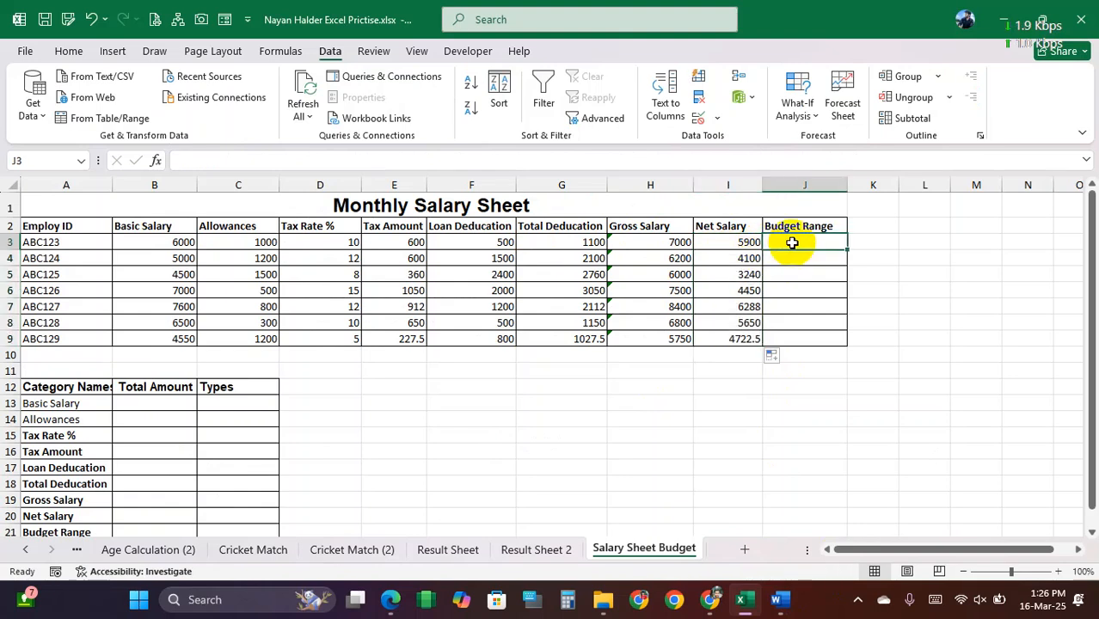
click(780, 599)
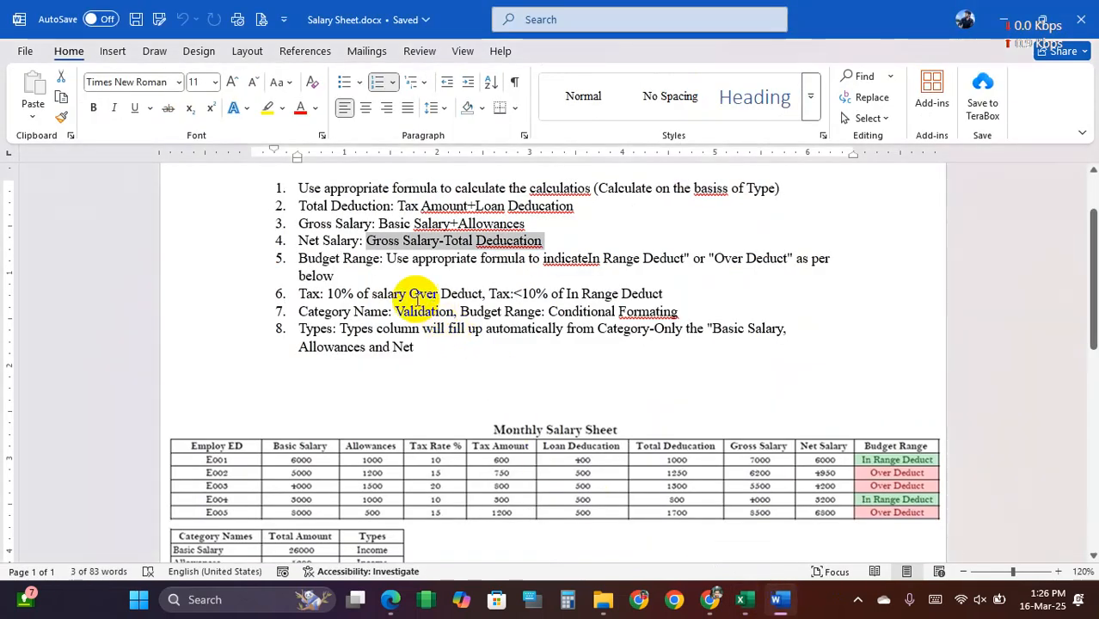
drag(301, 258, 789, 258)
click(395, 259)
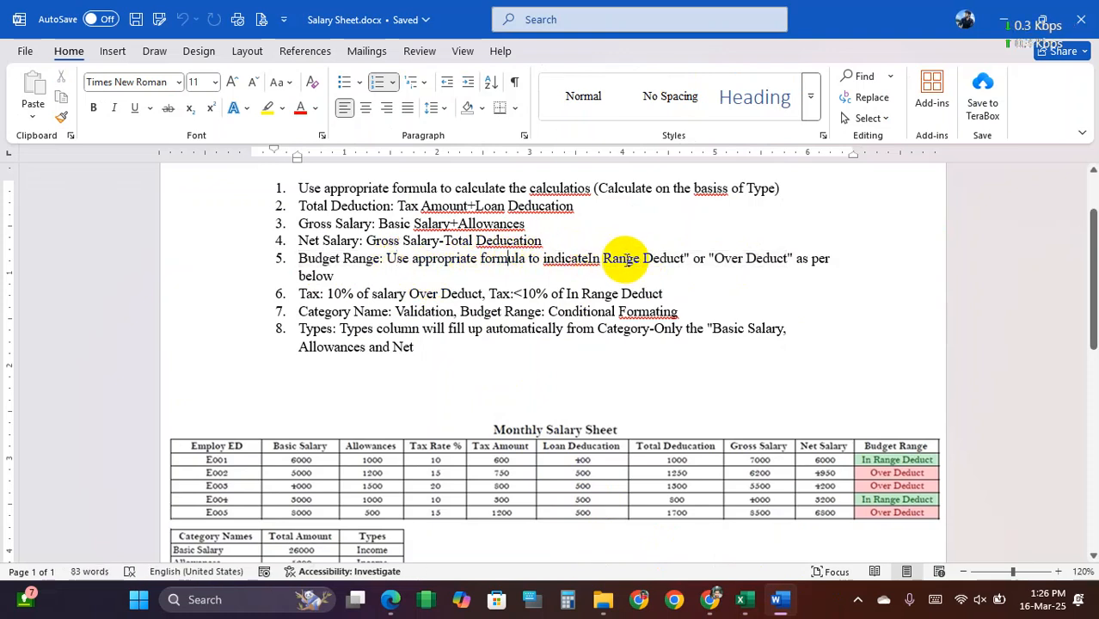
drag(609, 258, 792, 259)
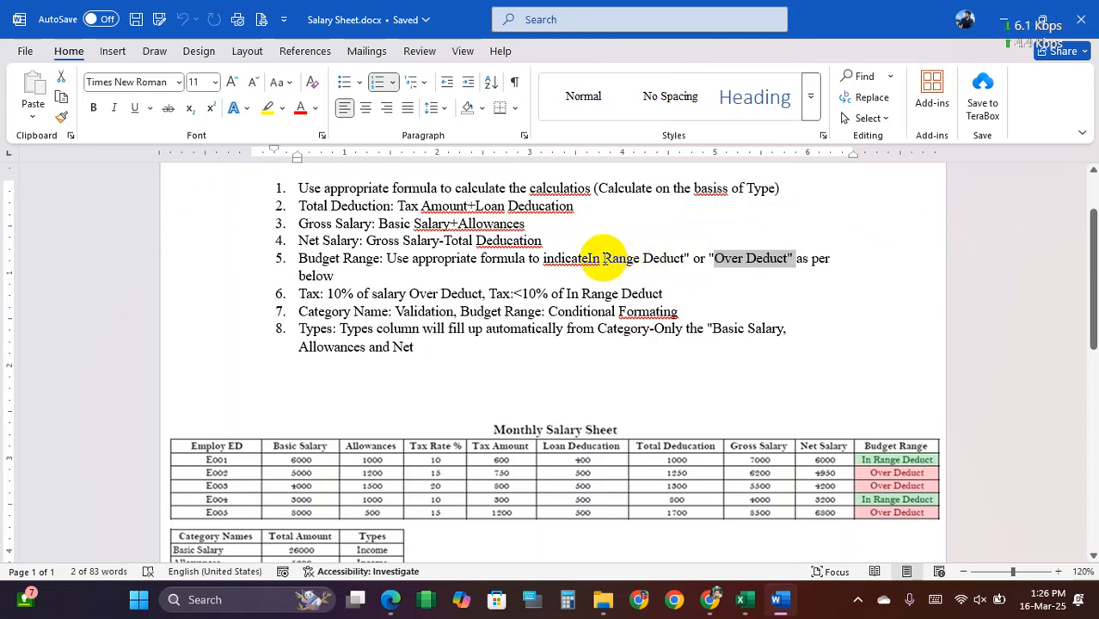
drag(605, 258, 774, 258)
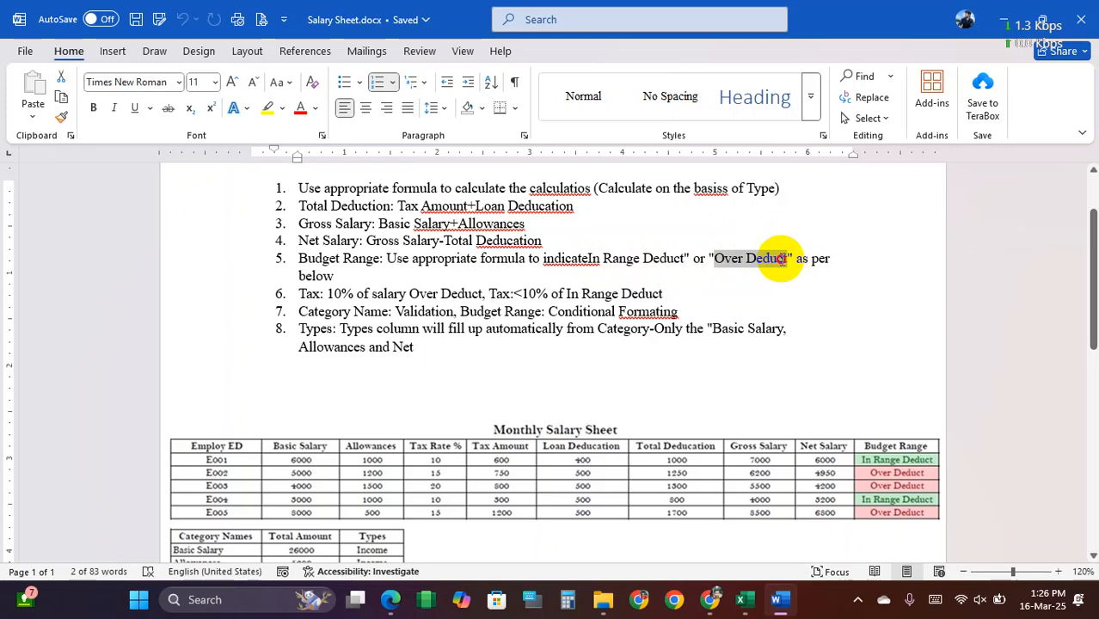
drag(781, 258, 785, 258)
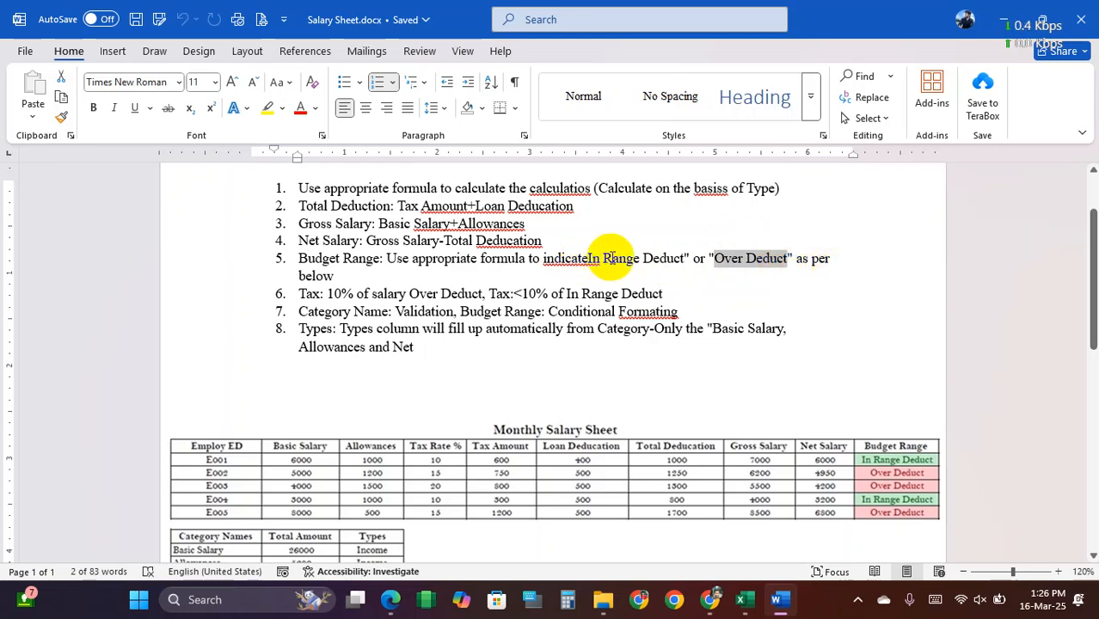
drag(604, 258, 667, 258)
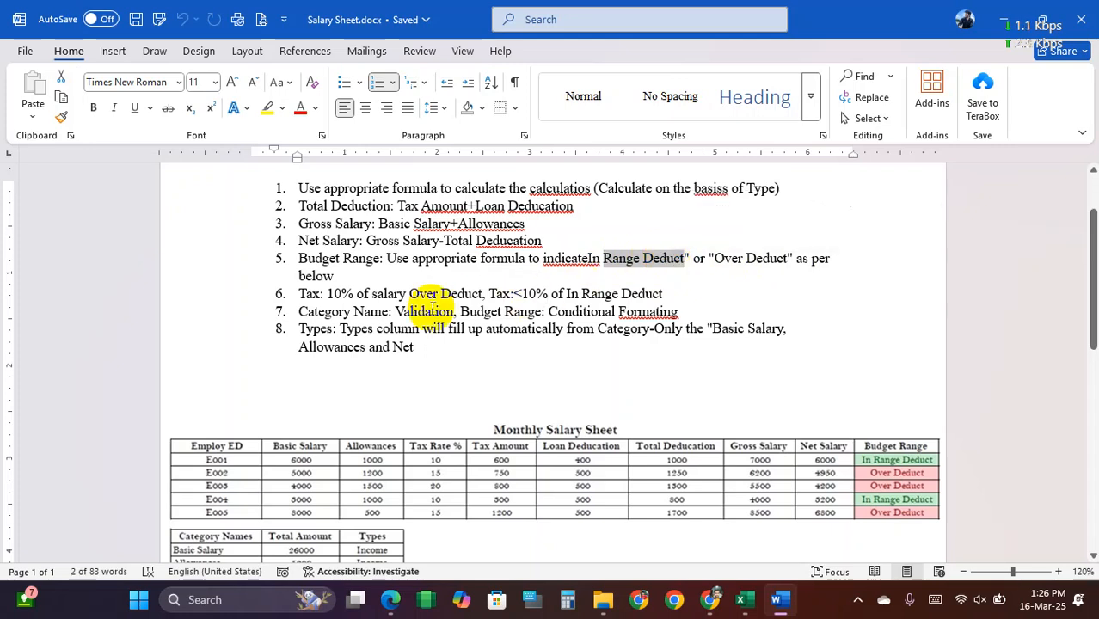
Step: Remove the list number from the Tax line so it belongs to item 5, and read its Over Deduct and In Range Deduct conditions
click(299, 295)
key(BackSpace)
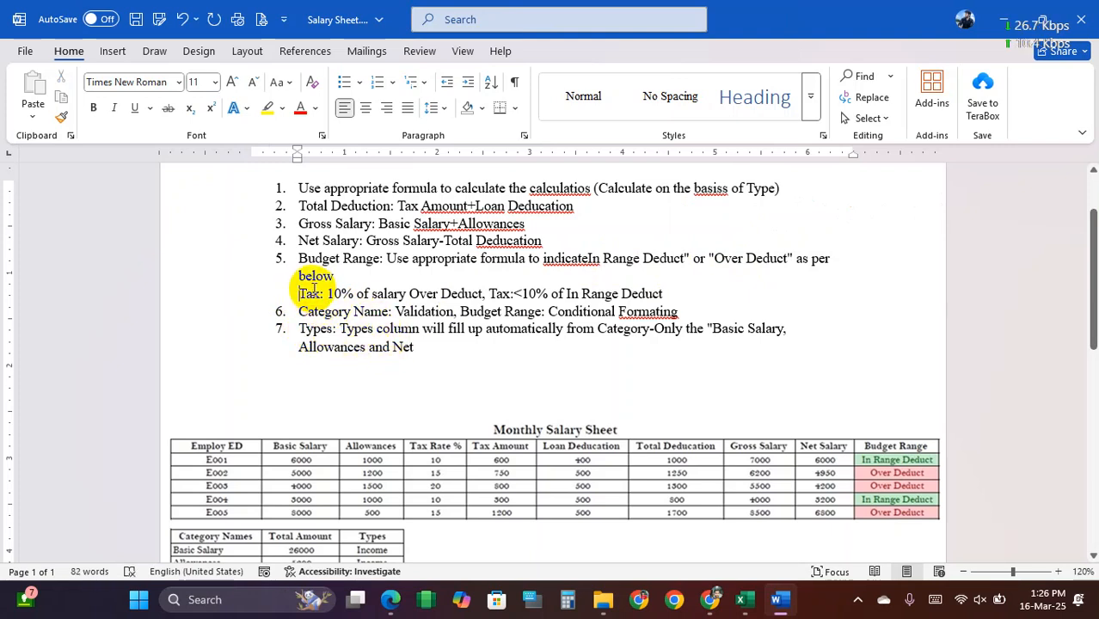
drag(327, 294, 484, 296)
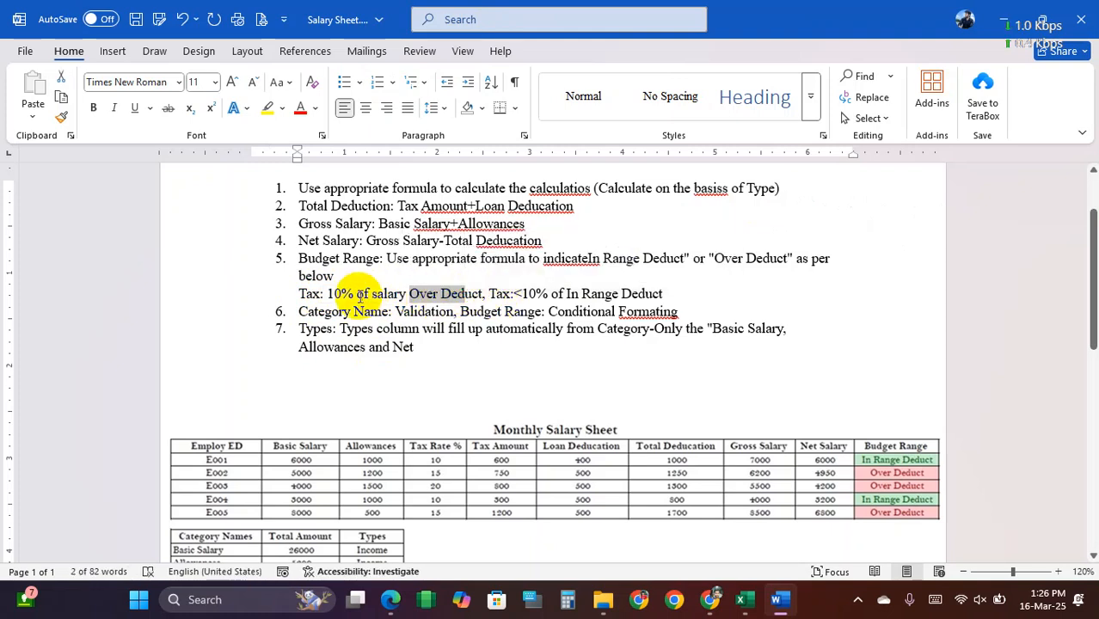
click(501, 293)
drag(500, 293, 655, 291)
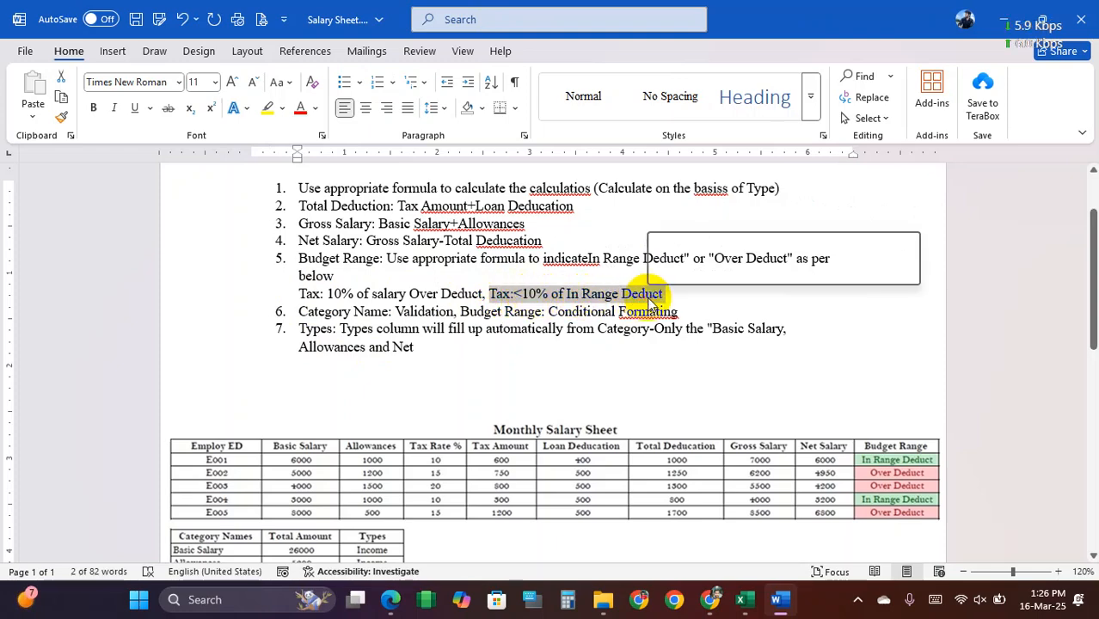
Step: Switch to Excel and select the tax rates in D3:D9 to review them against the Budget Range conditions
click(745, 599)
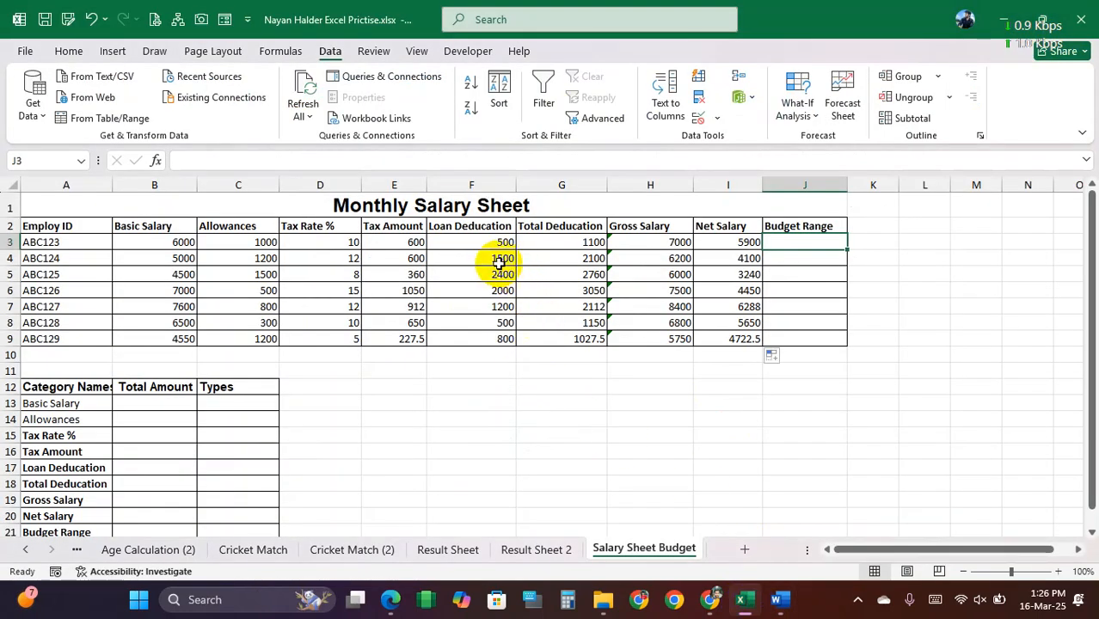
drag(300, 242, 323, 336)
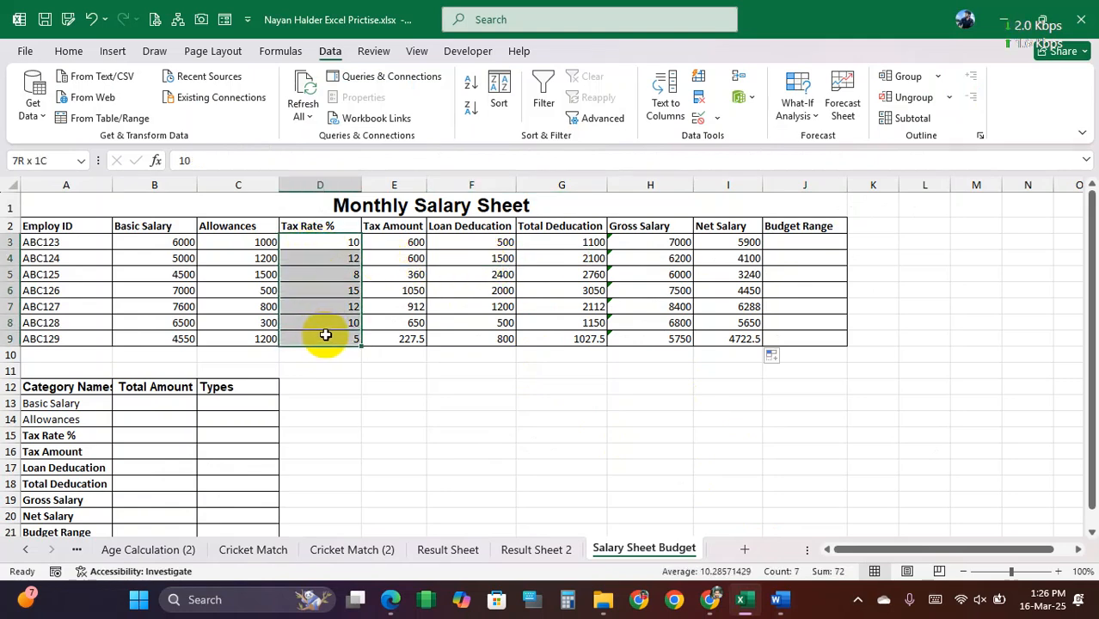
mouse_move(325, 336)
mouse_down()
mouse_move(327, 238)
mouse_move(341, 337)
mouse_up()
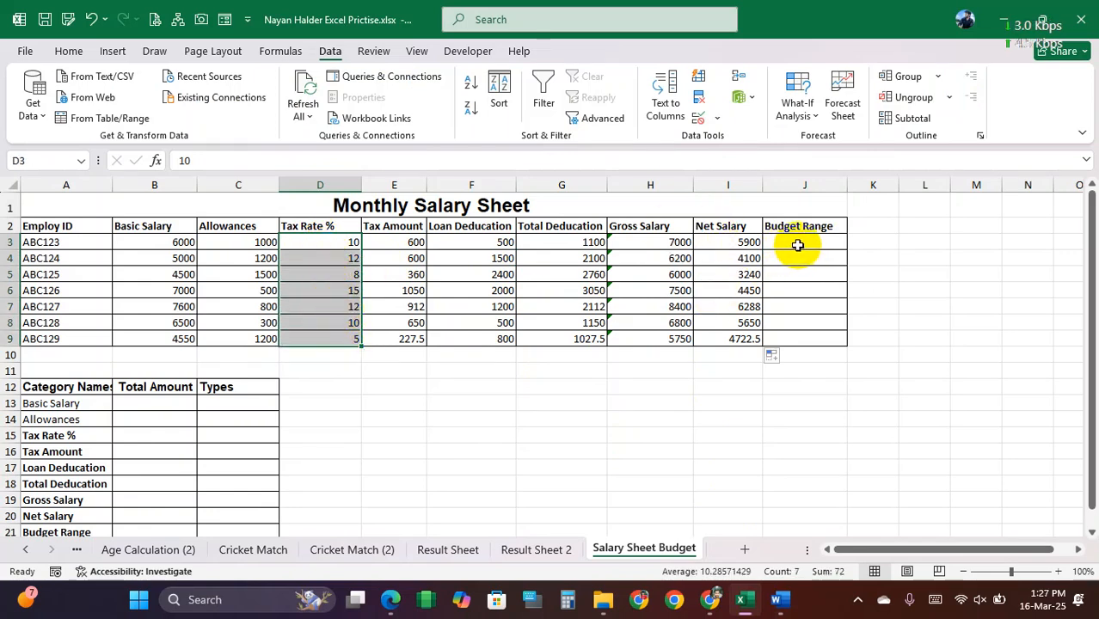
Step: Begin an IF formula in J3, and switch to Word to add the missing opening quotation mark before Range Deduct in item 5
click(797, 245)
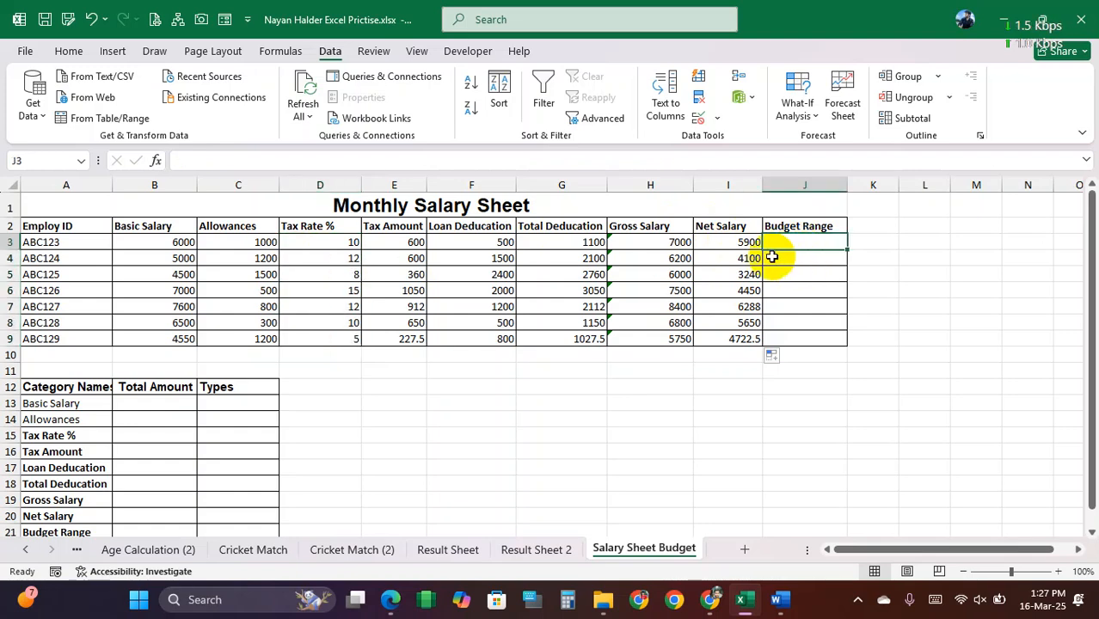
text(=if()
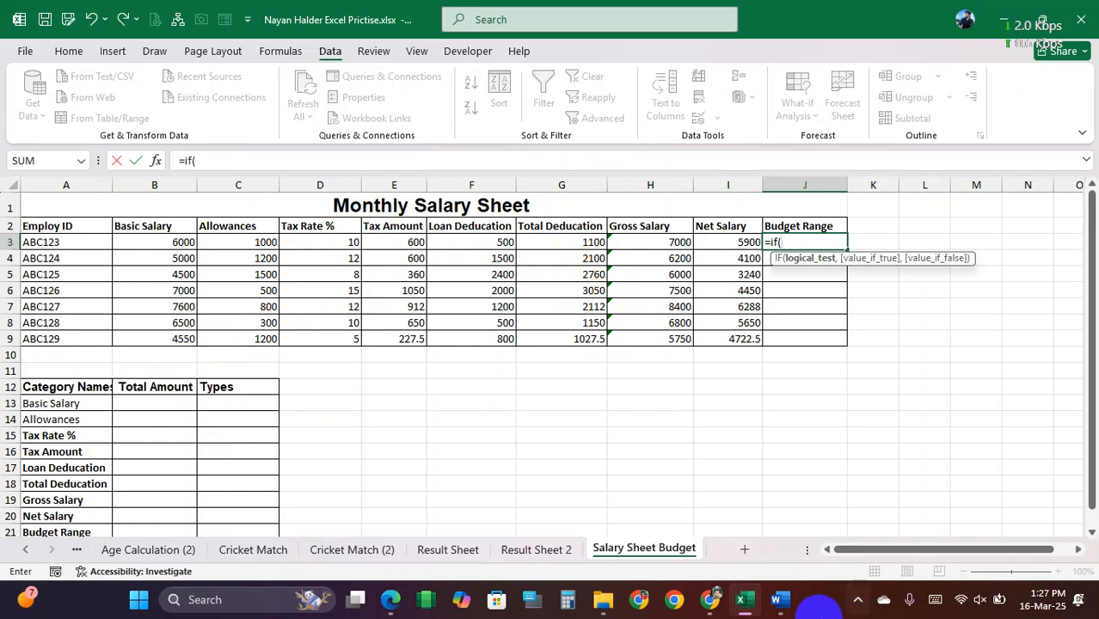
click(780, 600)
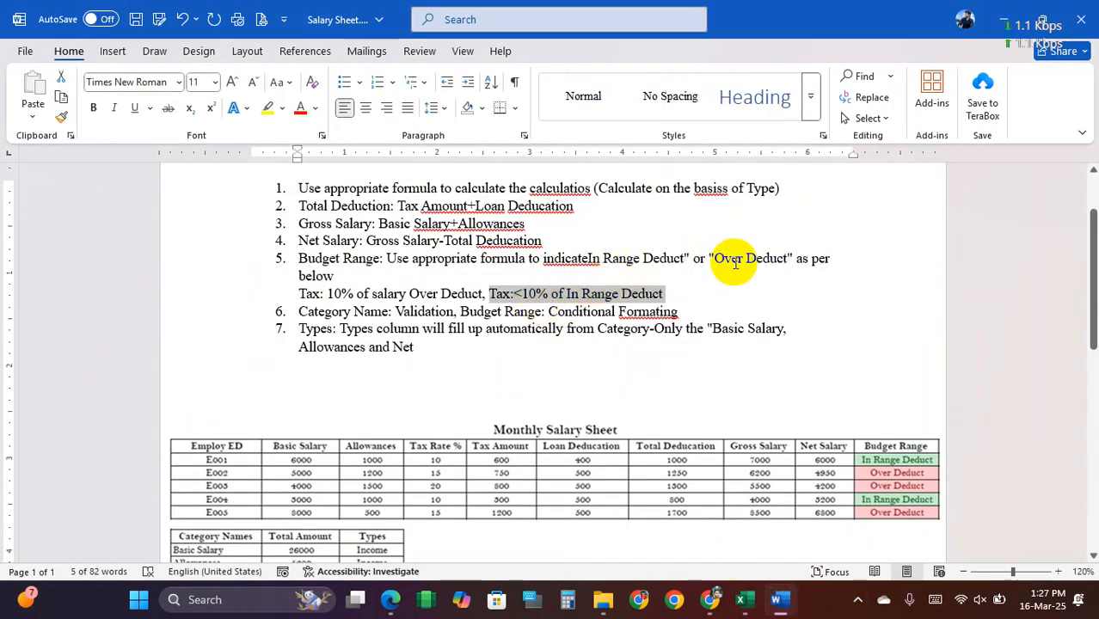
drag(387, 259, 526, 264)
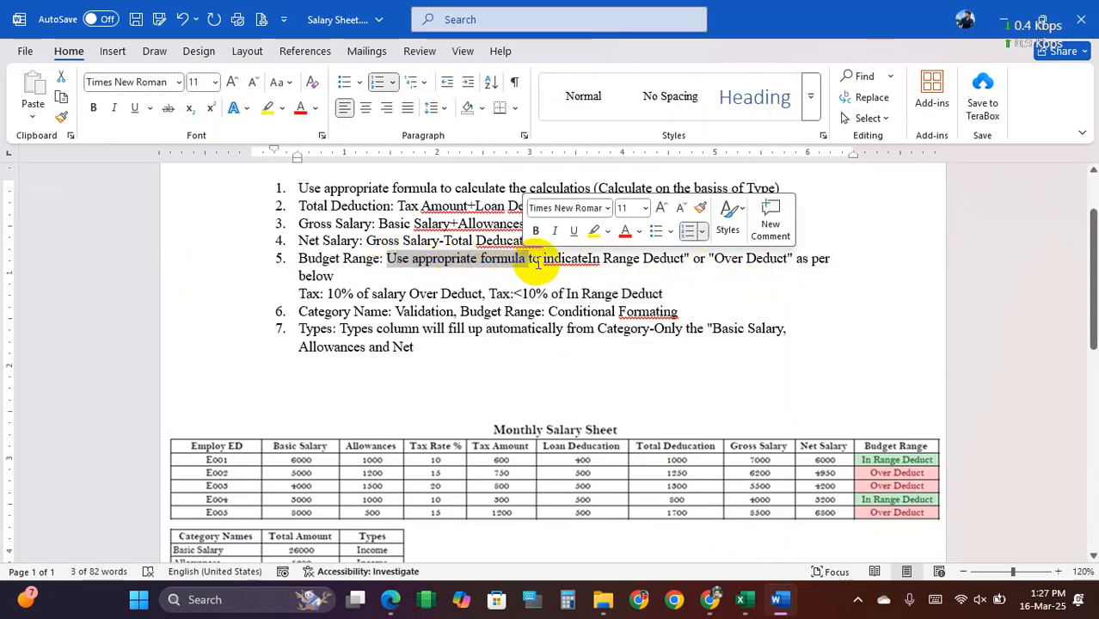
click(507, 260)
drag(412, 259, 771, 260)
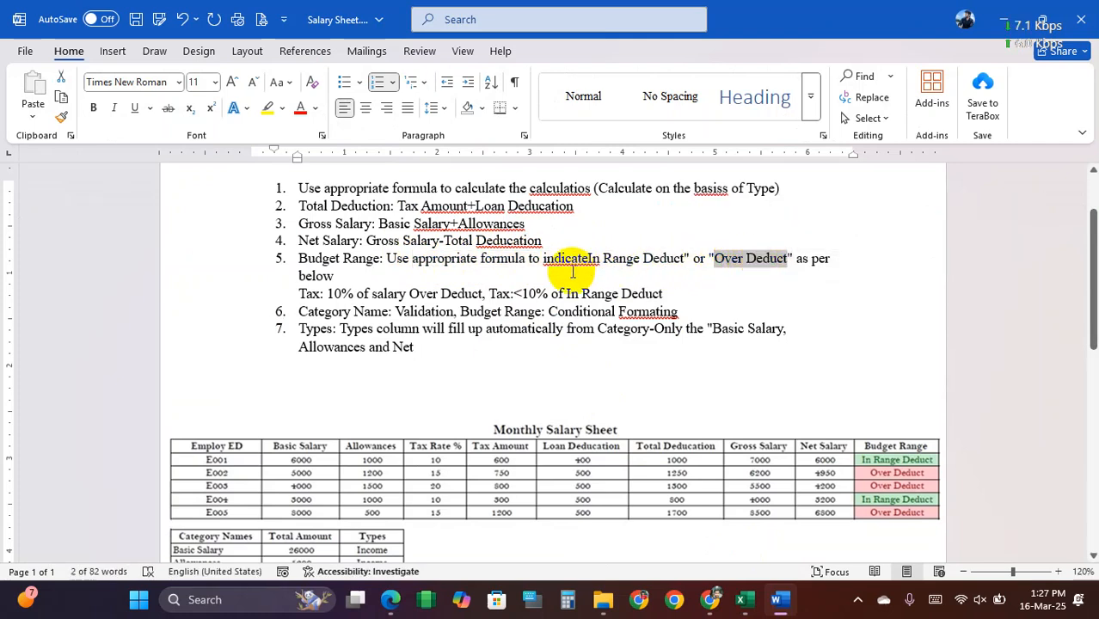
click(602, 256)
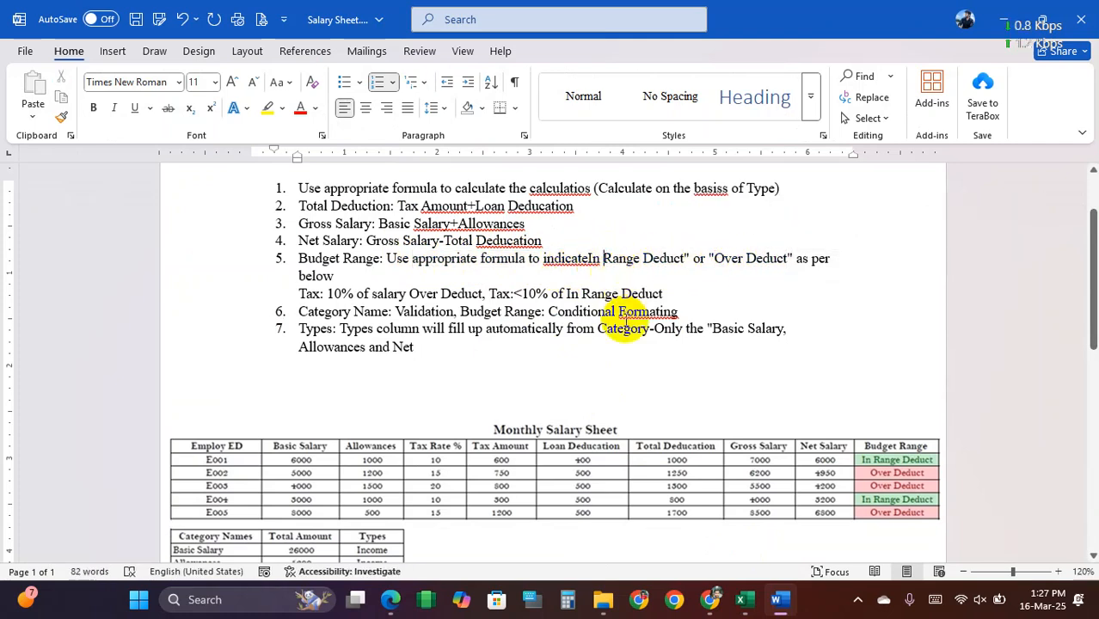
text(")
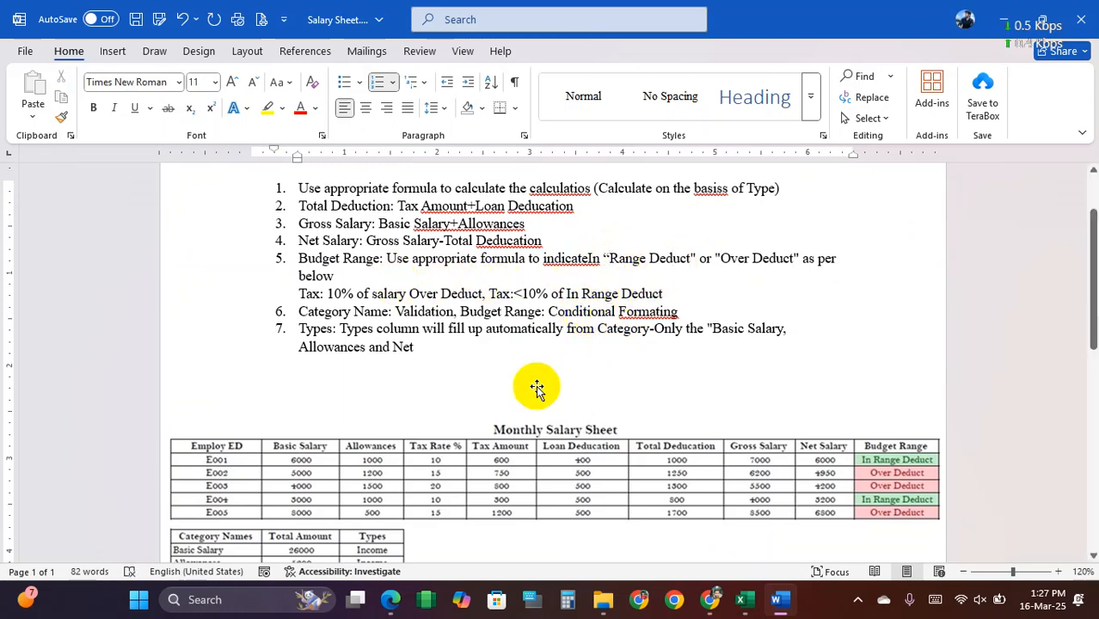
Step: Return to Excel and complete J3 as =IF(E3>=B3*10%,"Over Deduct","Range Deduct"), filled down through J9
click(747, 602)
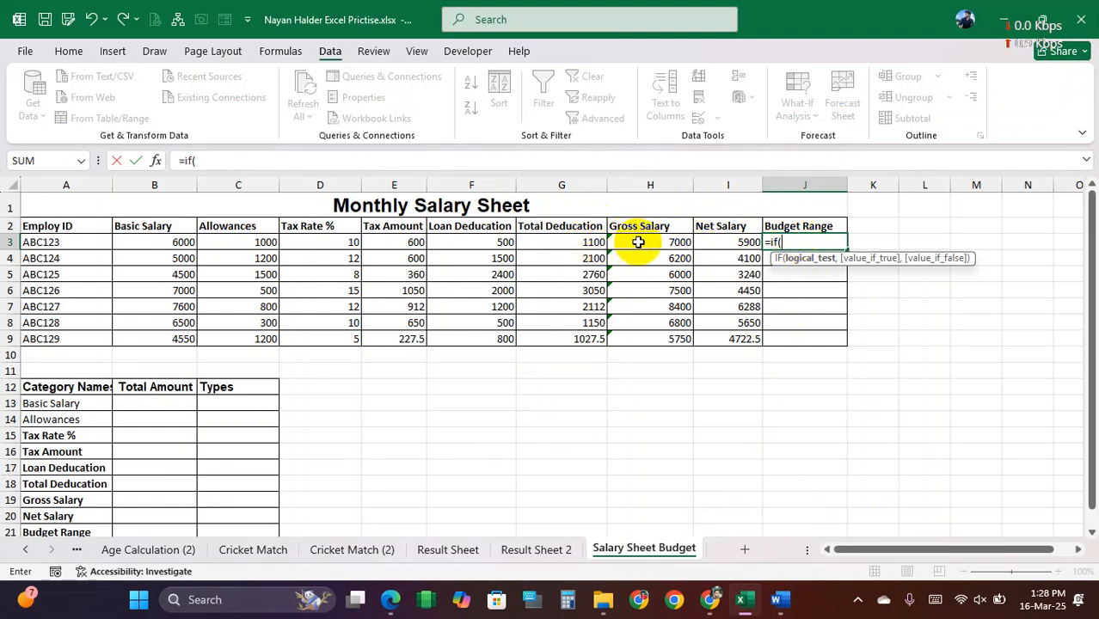
click(401, 243)
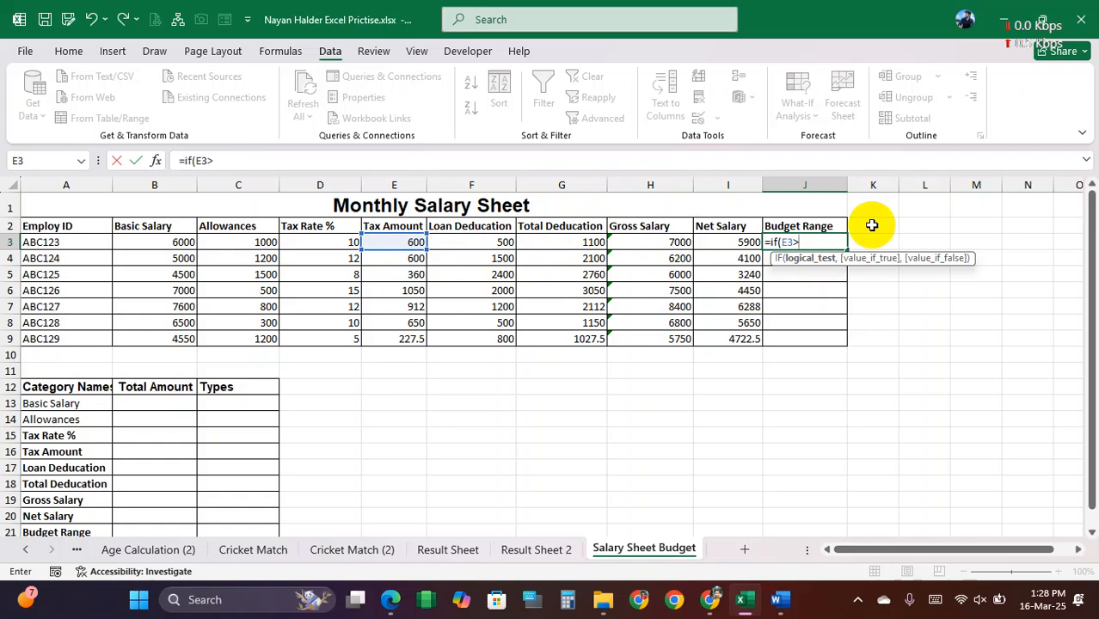
click(184, 241)
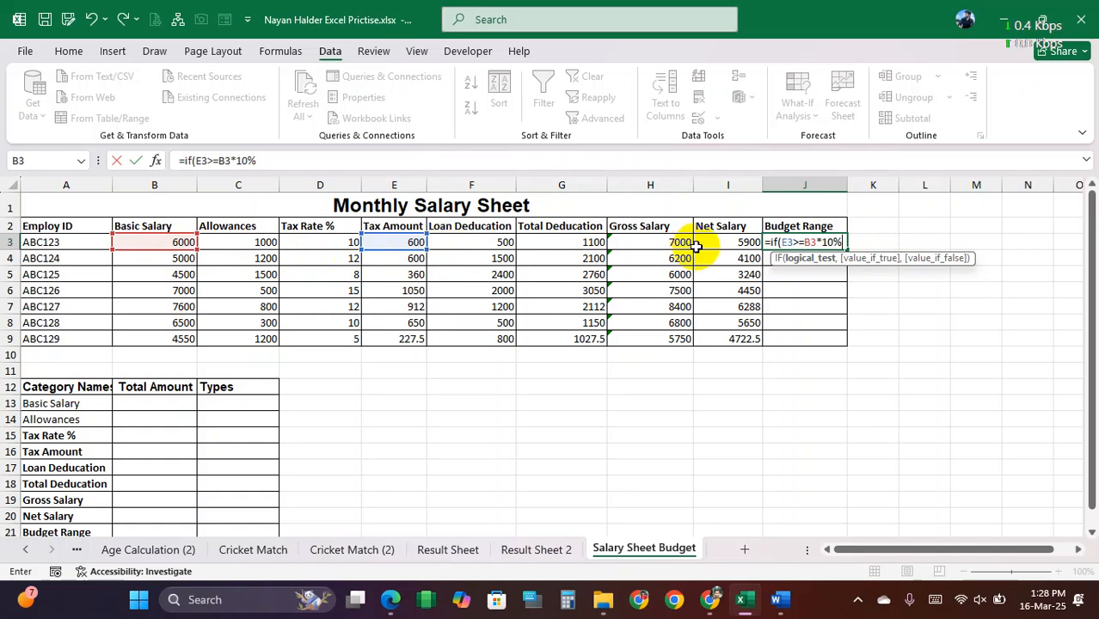
text(,"Over Deduct","Range Deduct)
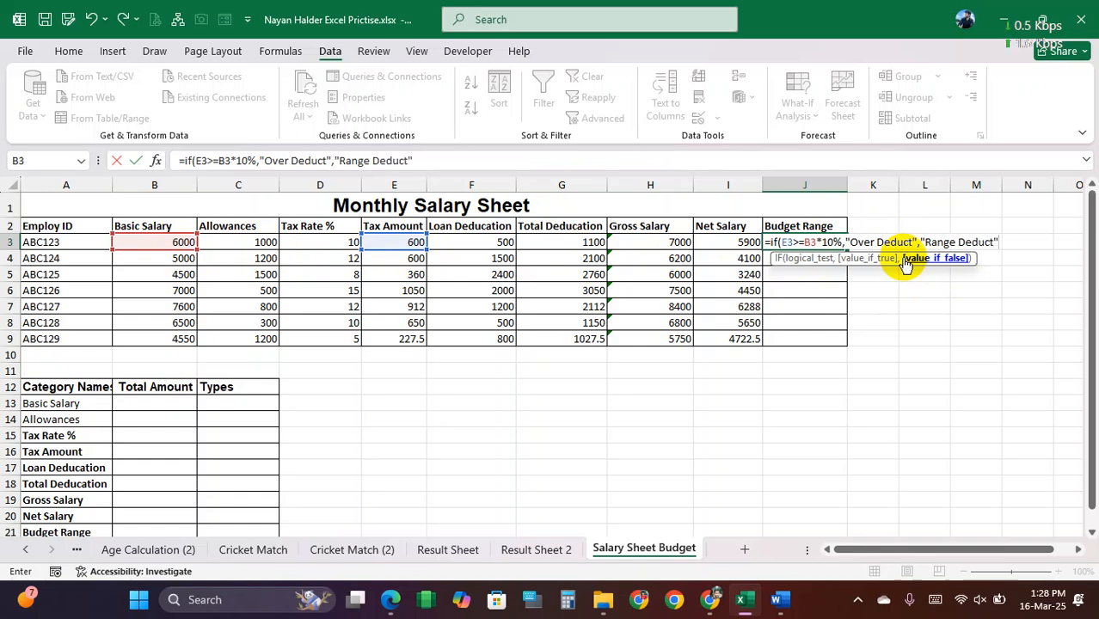
key(Return)
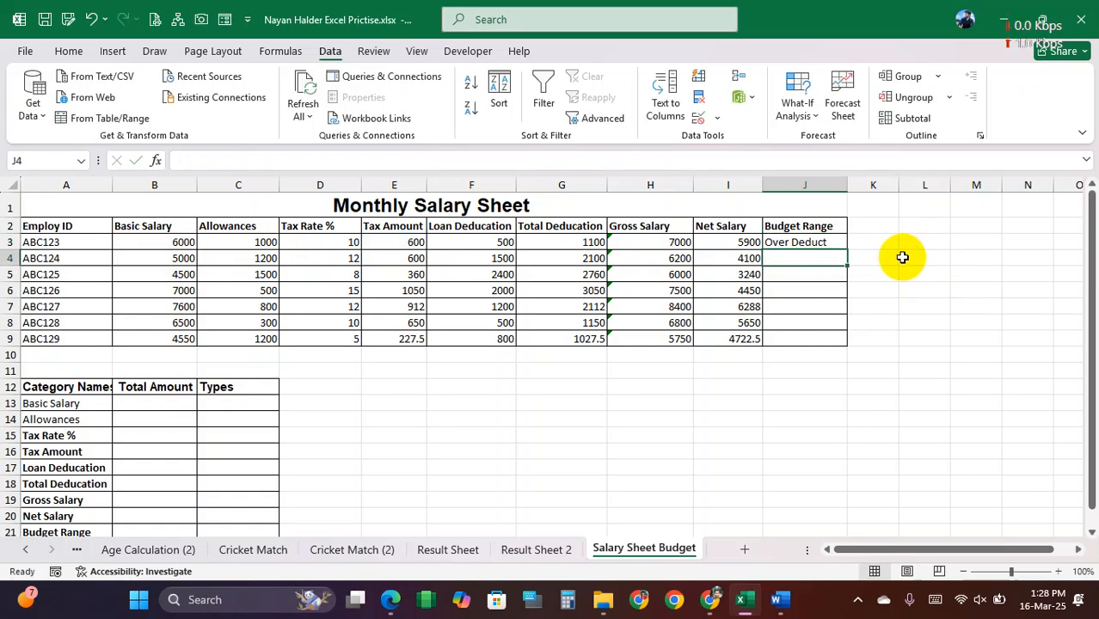
click(839, 250)
drag(847, 251, 838, 345)
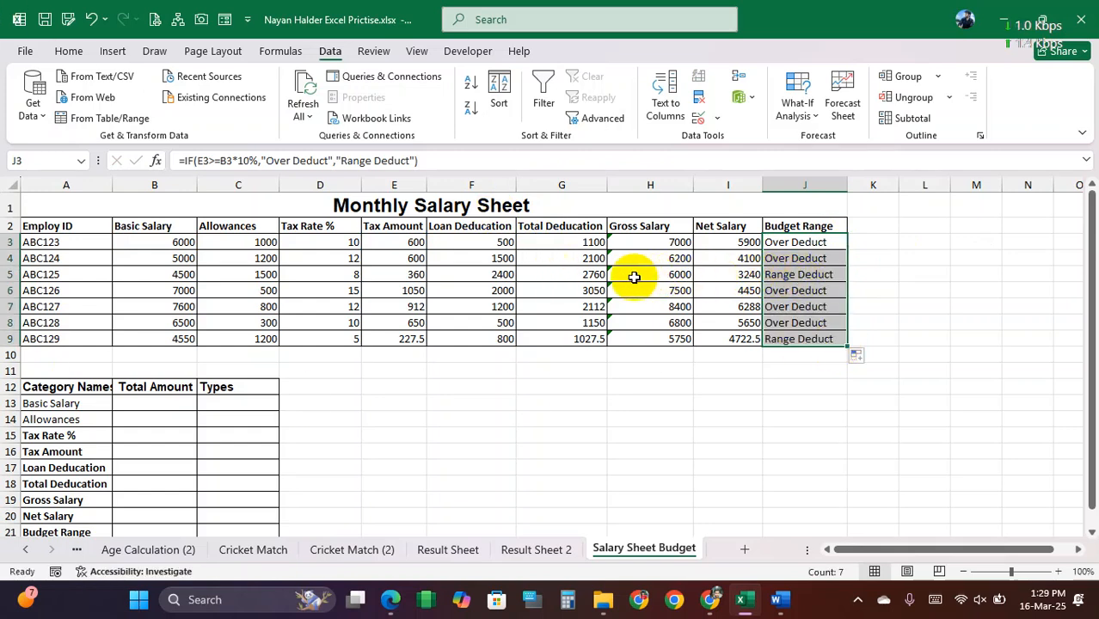
Step: Review the ABC125 and ABC129 rows against their Budget Range labels, and switch to Word to compare the sample table's label wording
drag(354, 275, 804, 277)
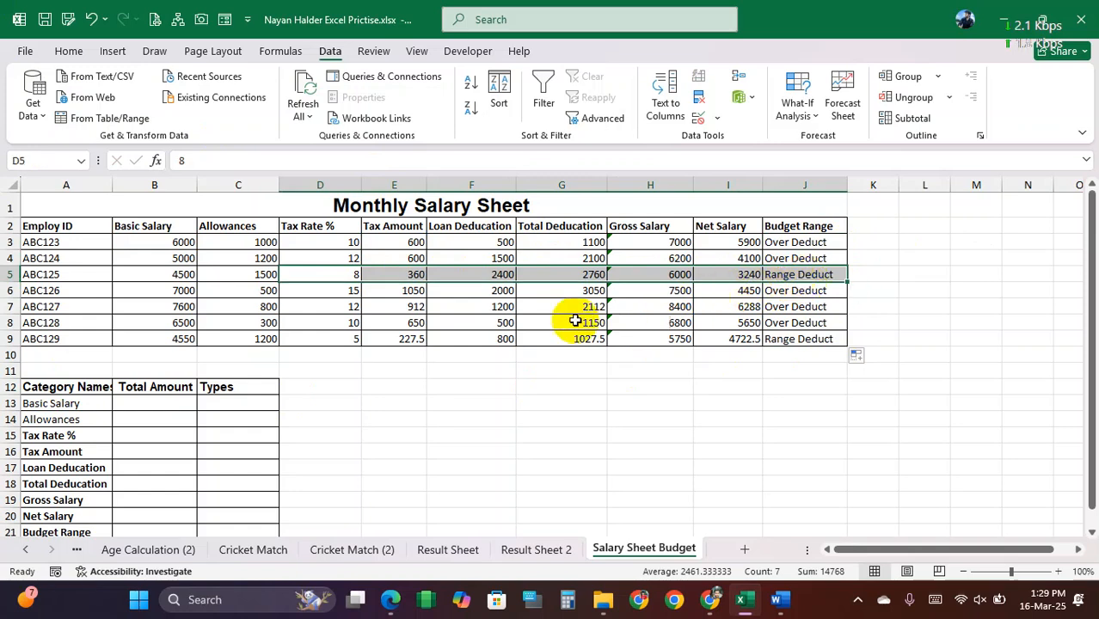
drag(354, 339, 774, 332)
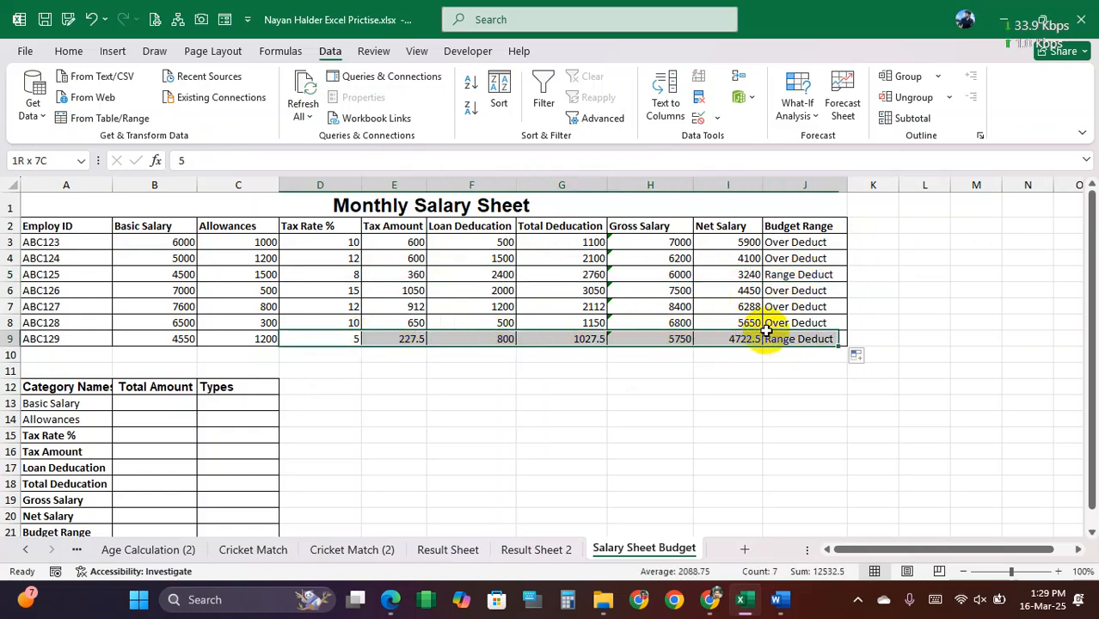
drag(776, 241, 786, 342)
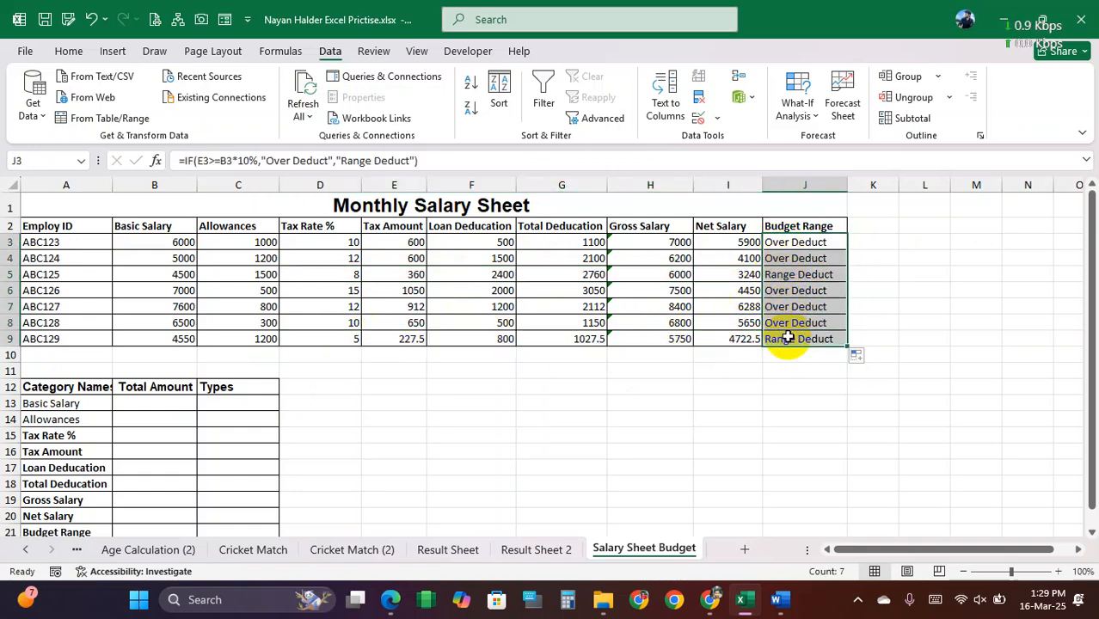
click(780, 243)
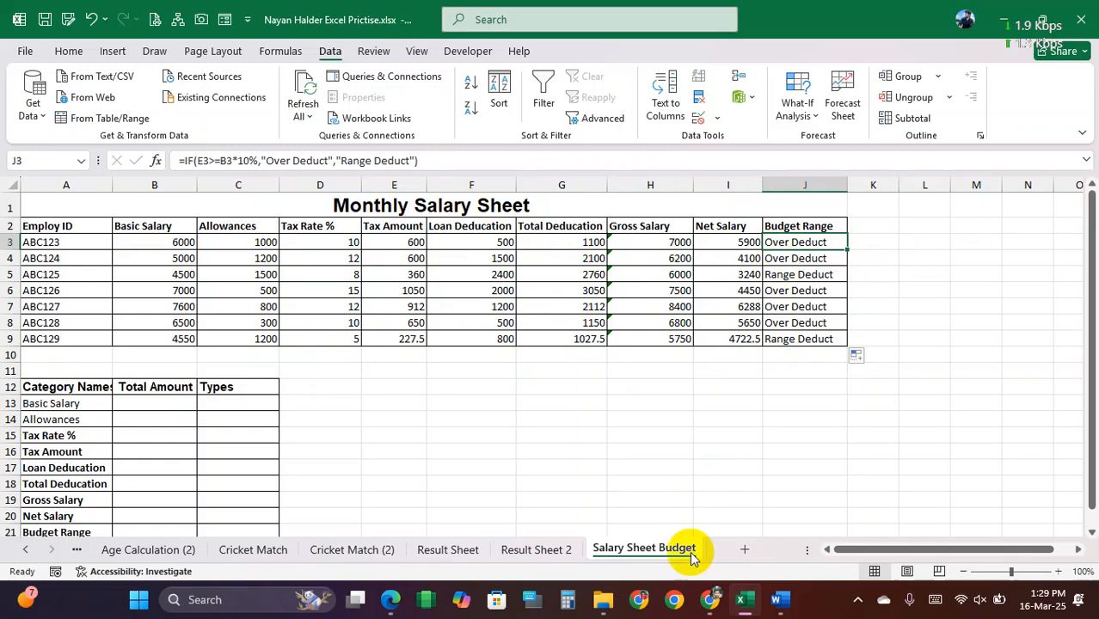
click(779, 600)
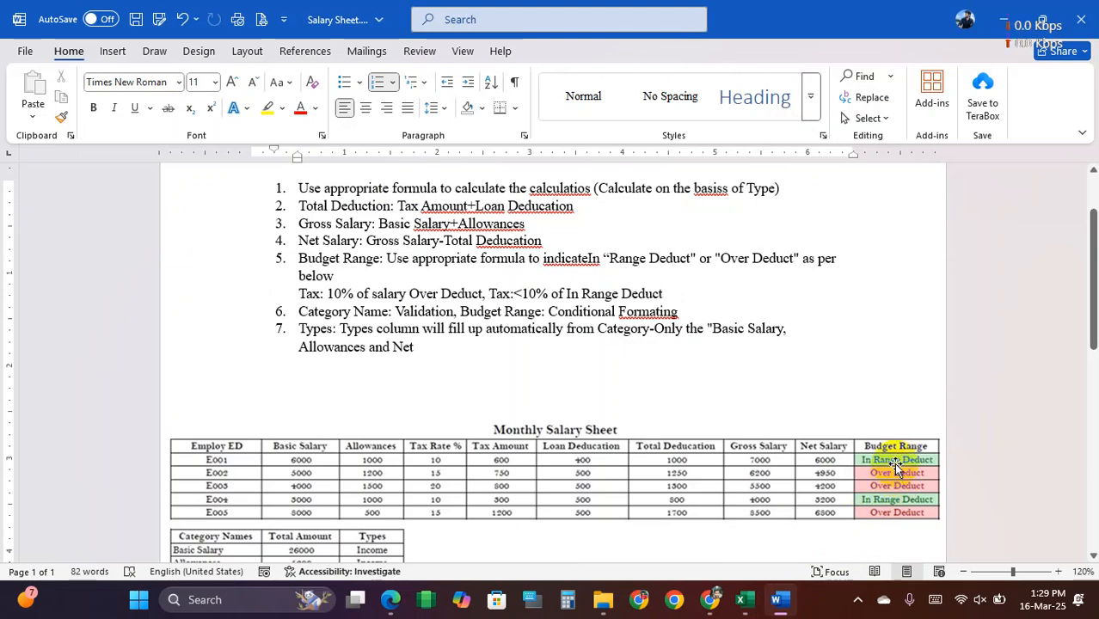
Step: Switch back to Excel and change the false result in J3's IF formula to "In Range Deduct"
click(750, 607)
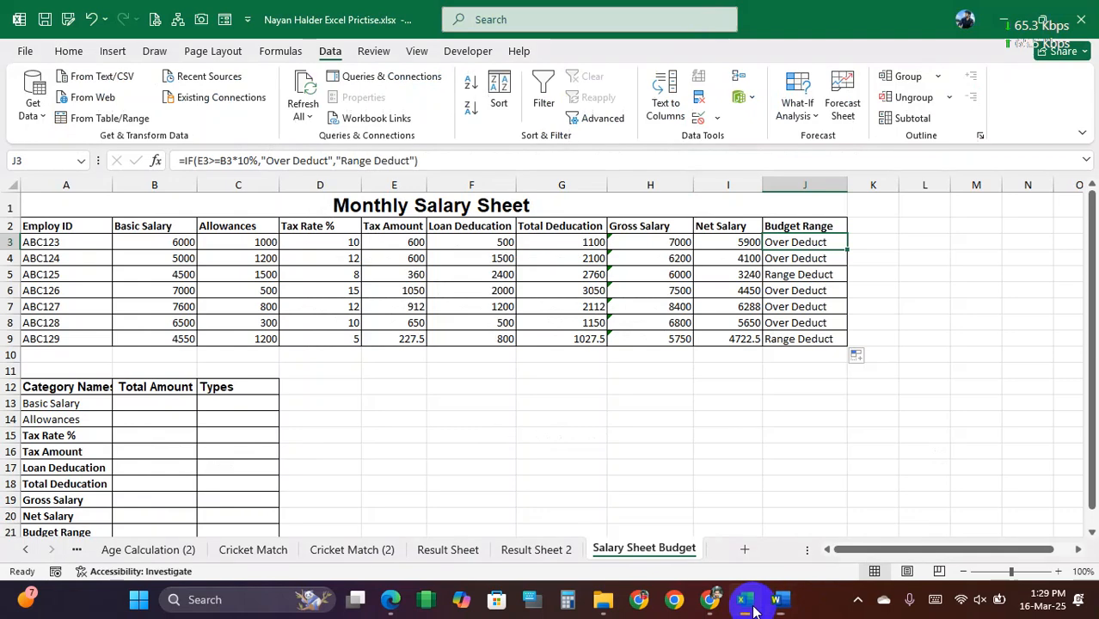
double_click(784, 242)
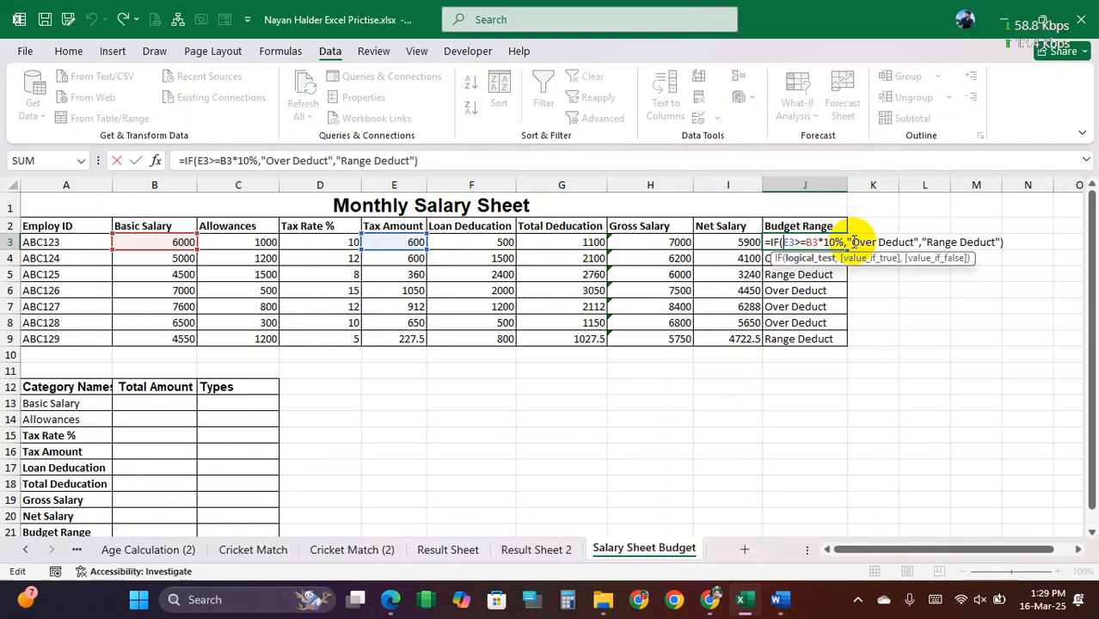
click(925, 242)
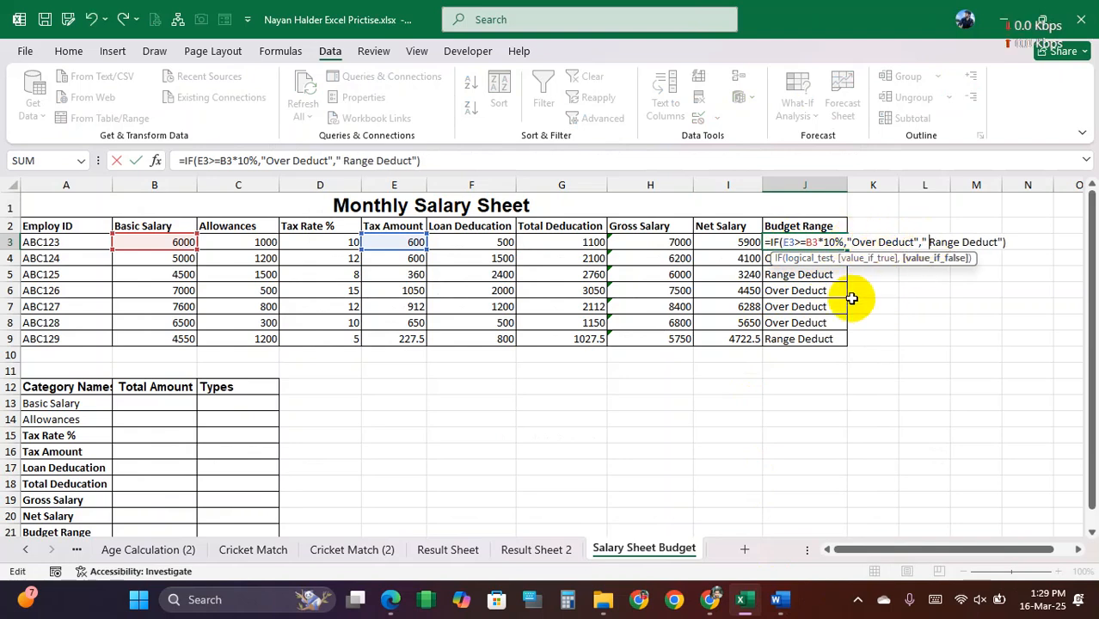
key(BackSpace)
text(In)
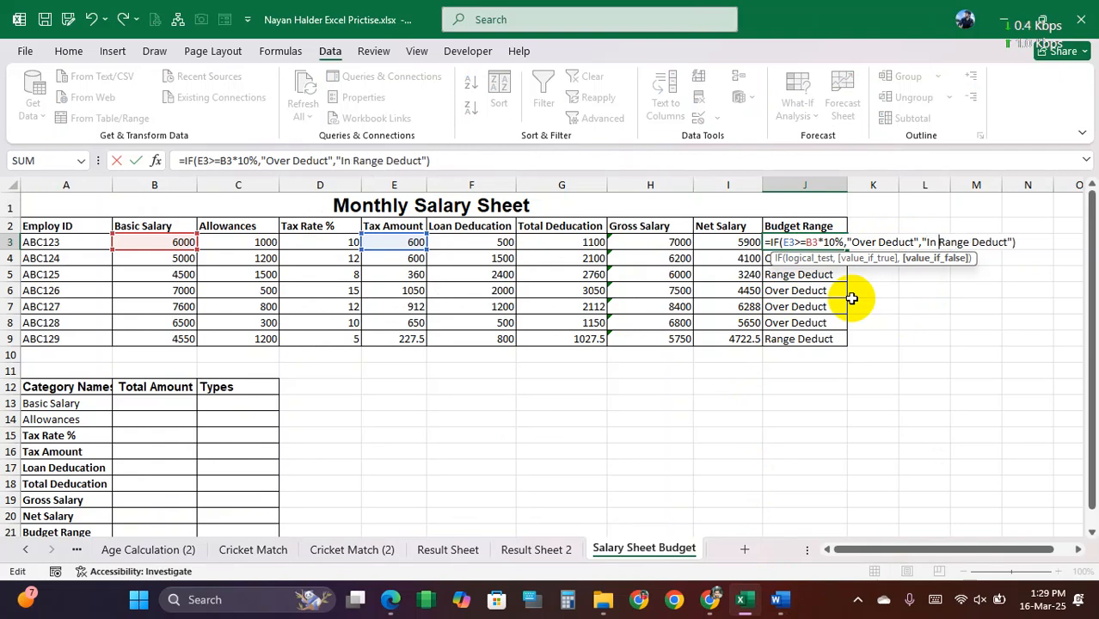
key(Return)
Step: Fill the corrected J3 formula down through J9 and autofit the width of column J
click(809, 240)
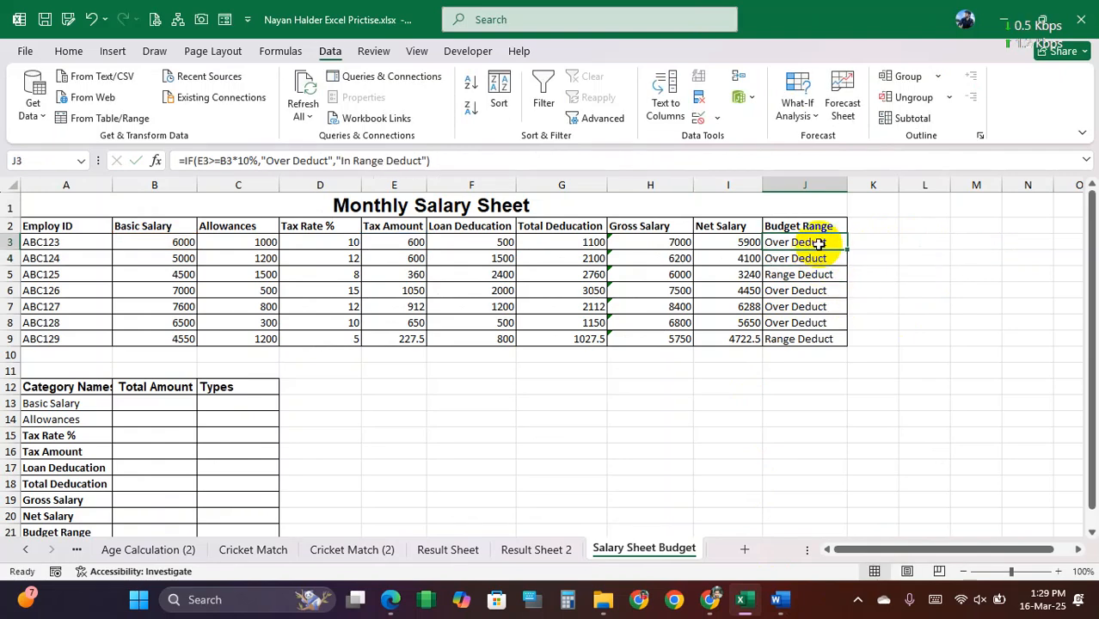
double_click(848, 249)
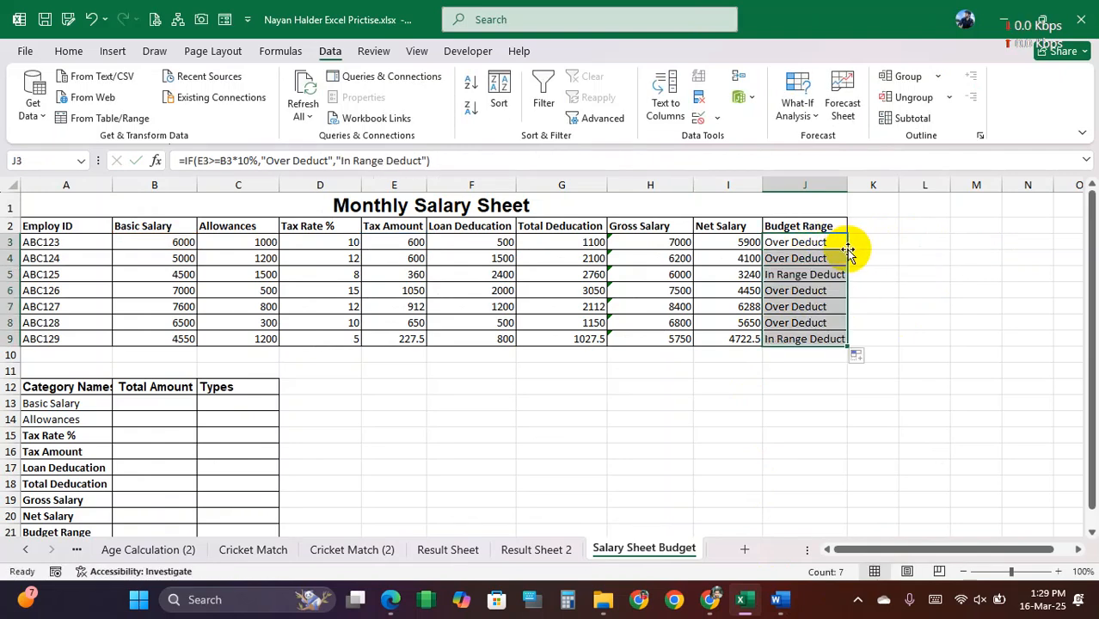
double_click(847, 183)
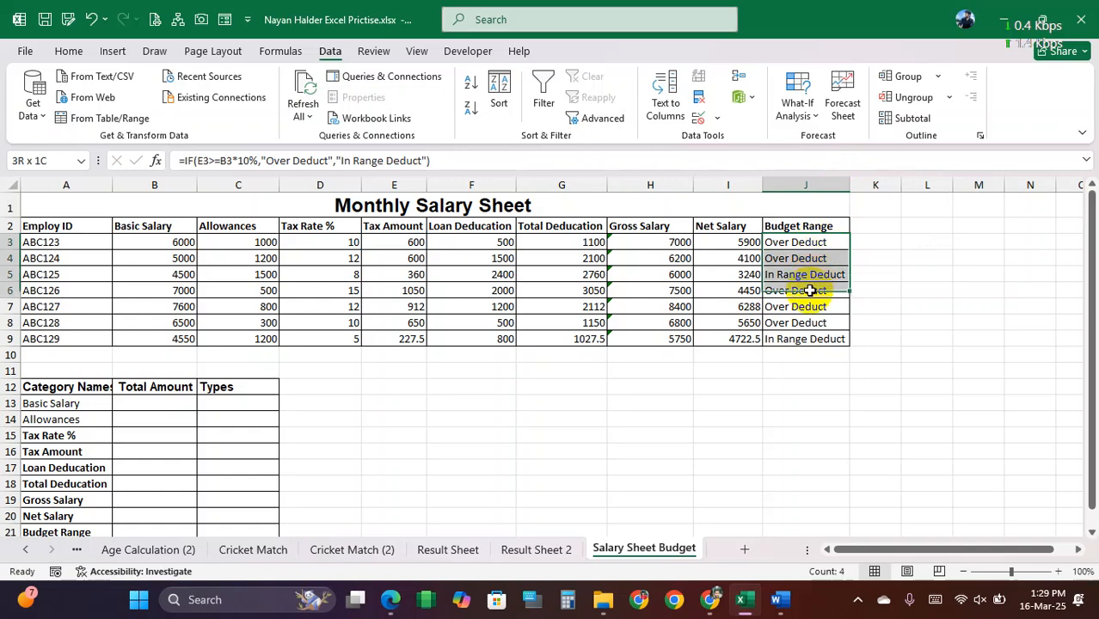
Step: Add a Text That Contains conditional format to J3:J9 giving "In Range Deduct" cells Green Fill with Dark Green Text
click(68, 51)
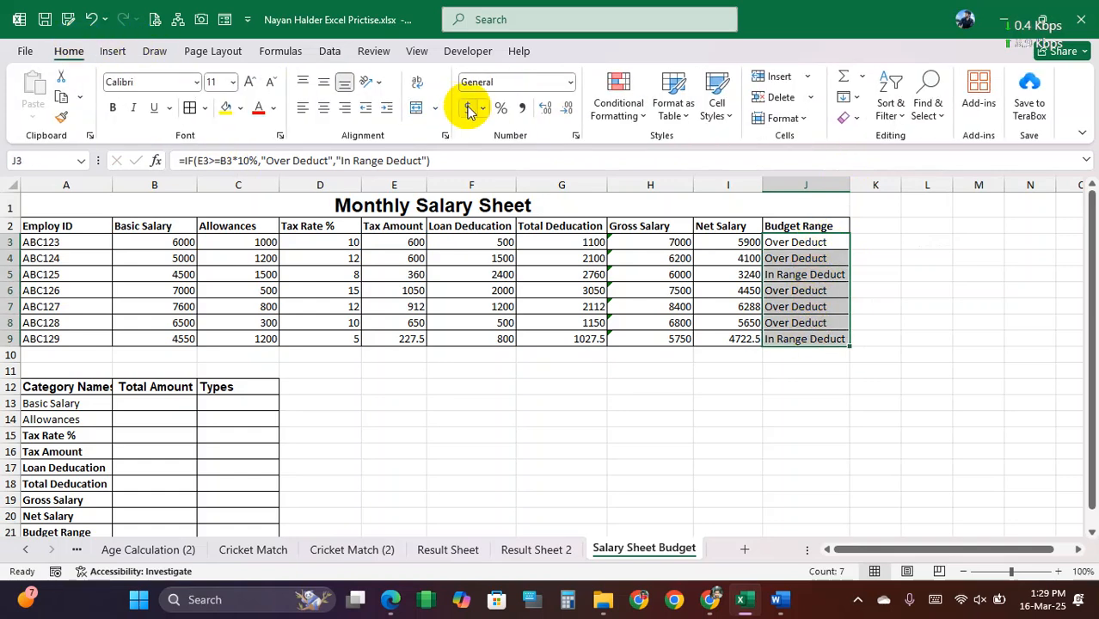
click(633, 115)
mouse_move(699, 150)
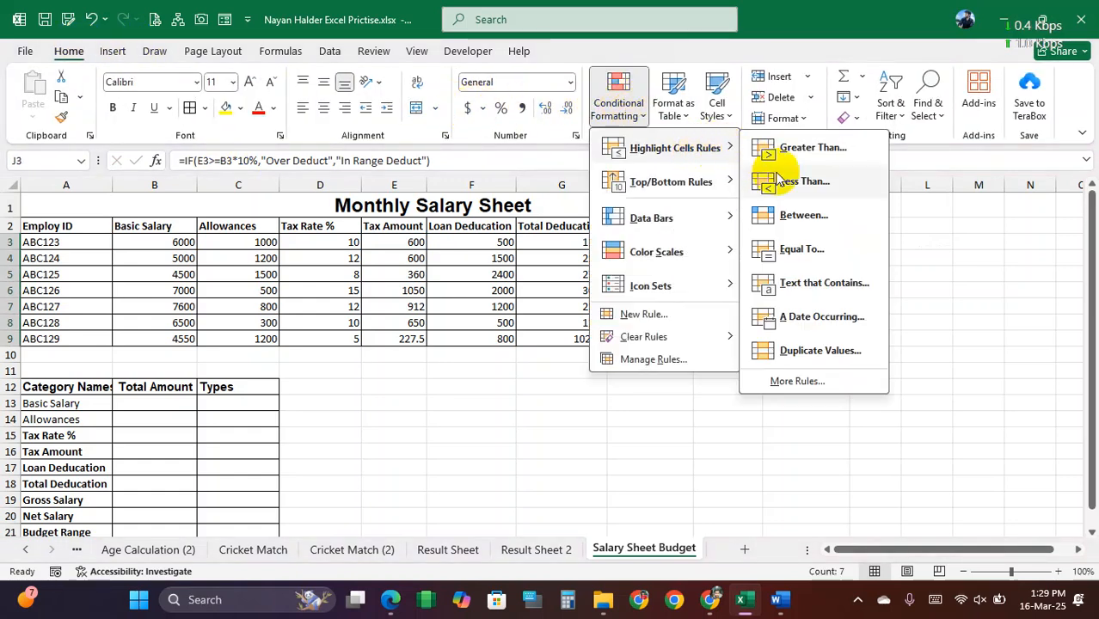
click(821, 284)
text(In Ra)
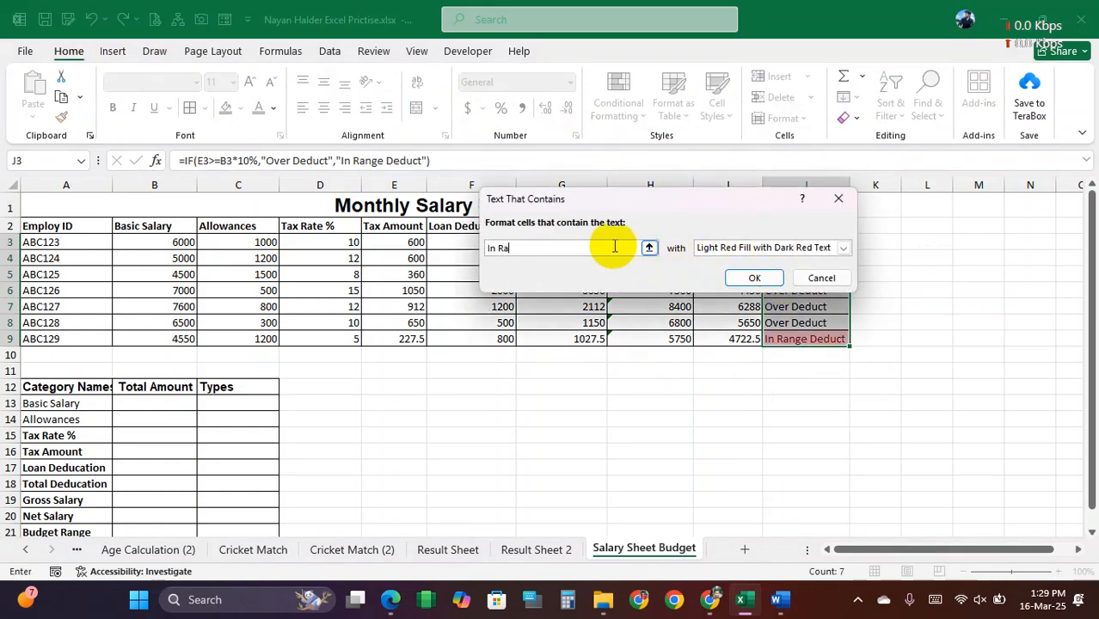
text(nge Deduct)
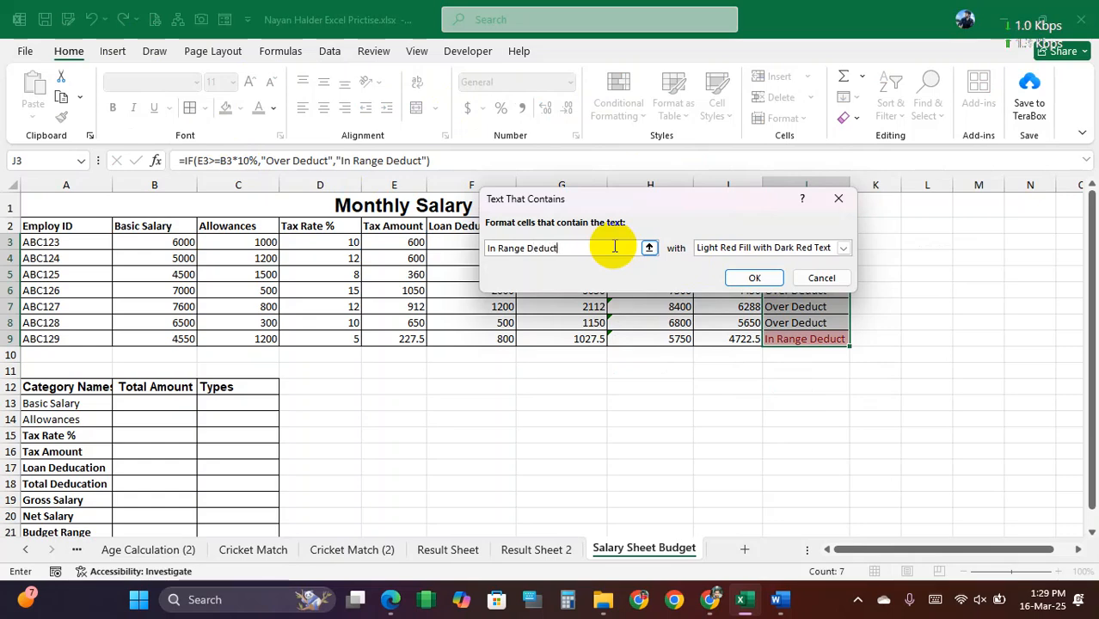
click(843, 248)
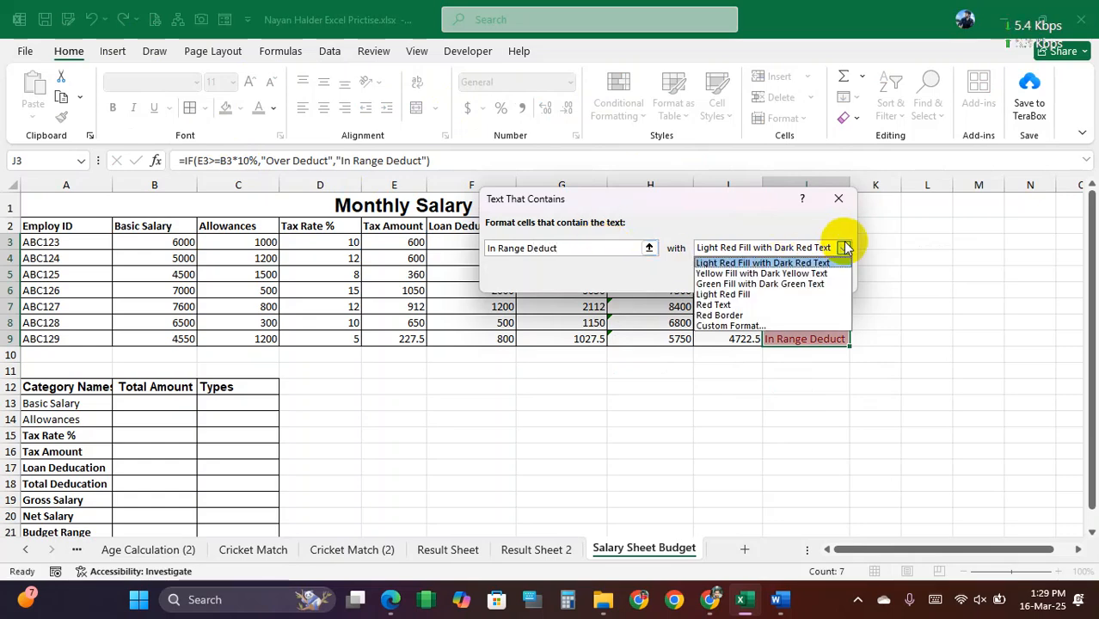
click(757, 285)
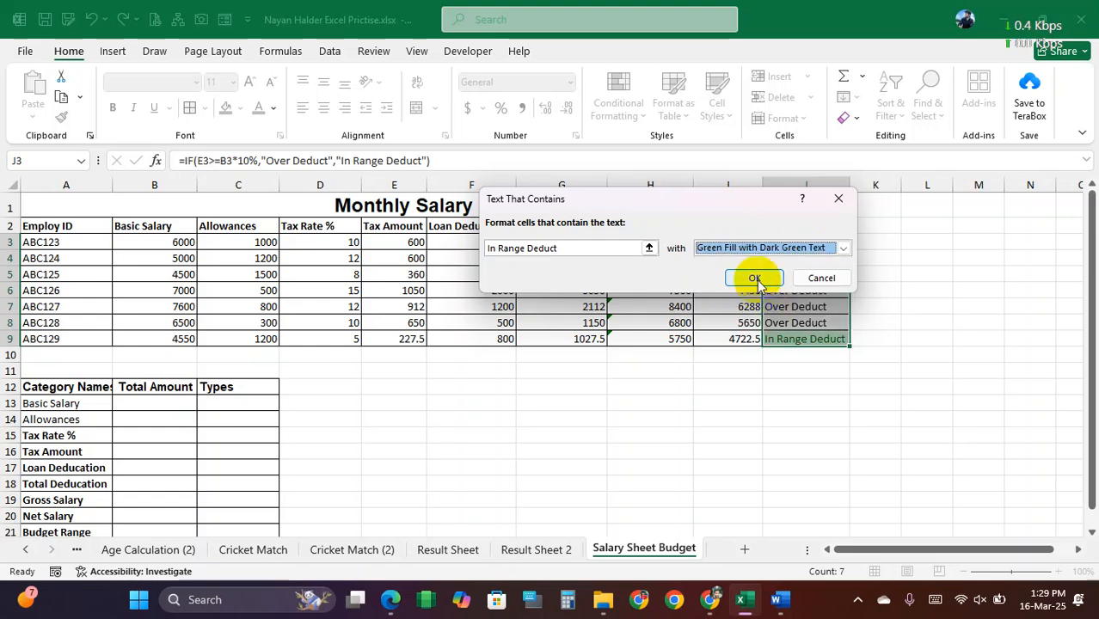
click(748, 277)
Step: Add a Text That Contains conditional format to J3:J9 giving cells containing "Over" a Light Red Fill
click(621, 110)
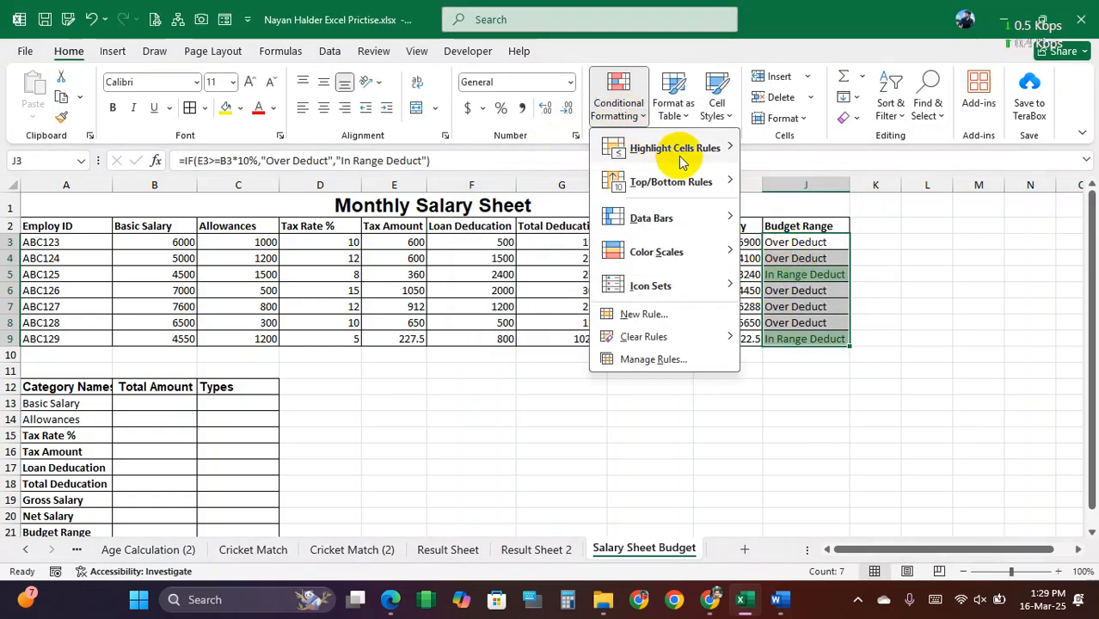
mouse_move(705, 148)
click(830, 284)
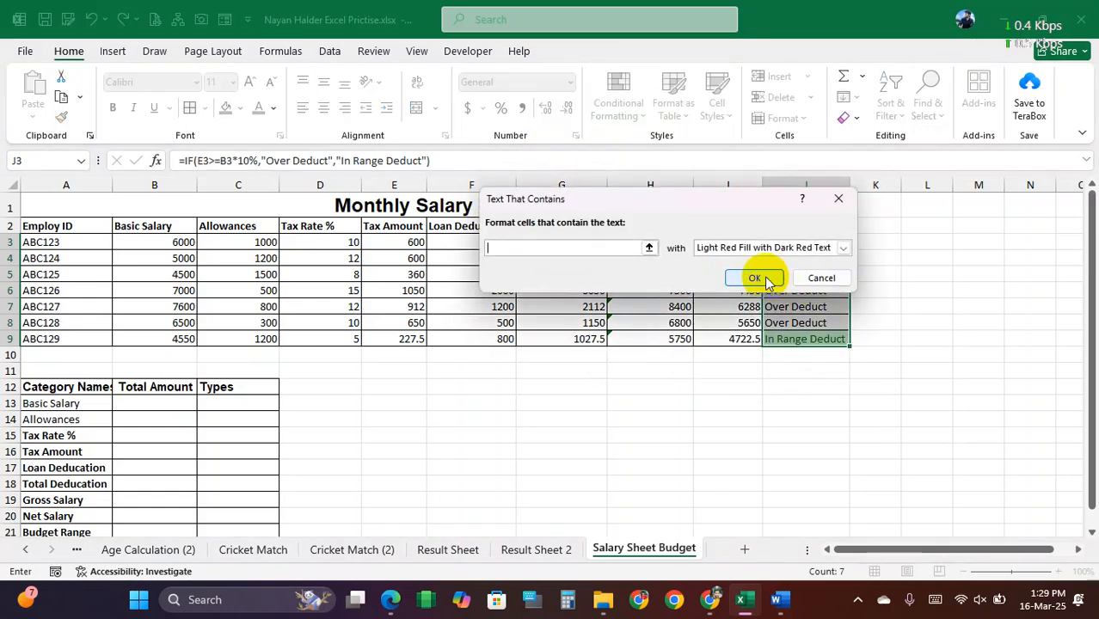
text(O)
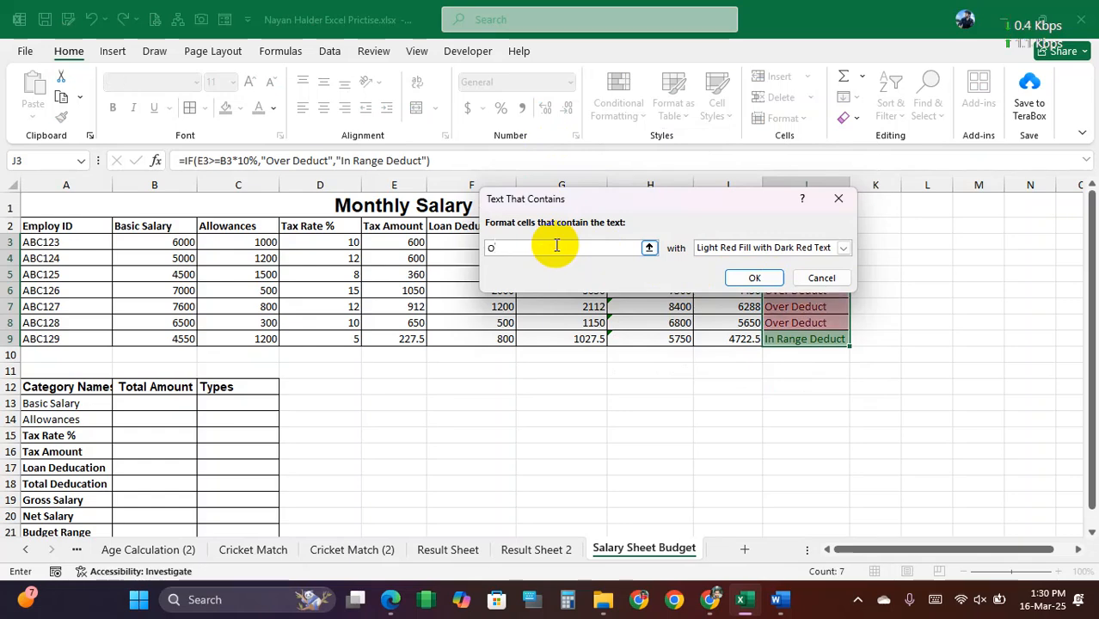
text(ver)
click(843, 248)
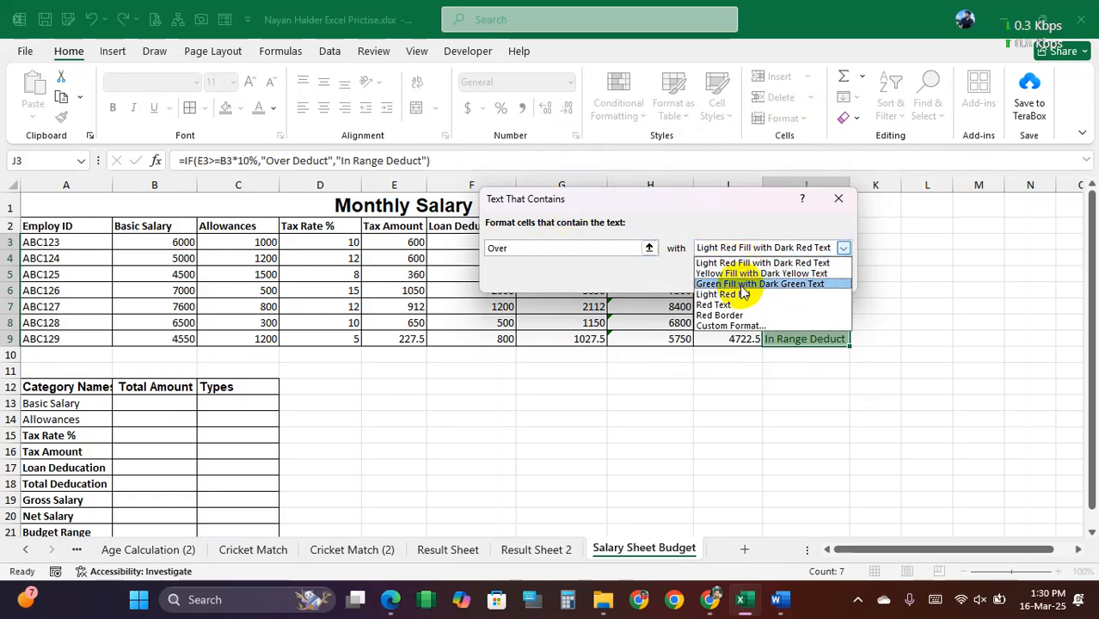
click(743, 295)
click(750, 277)
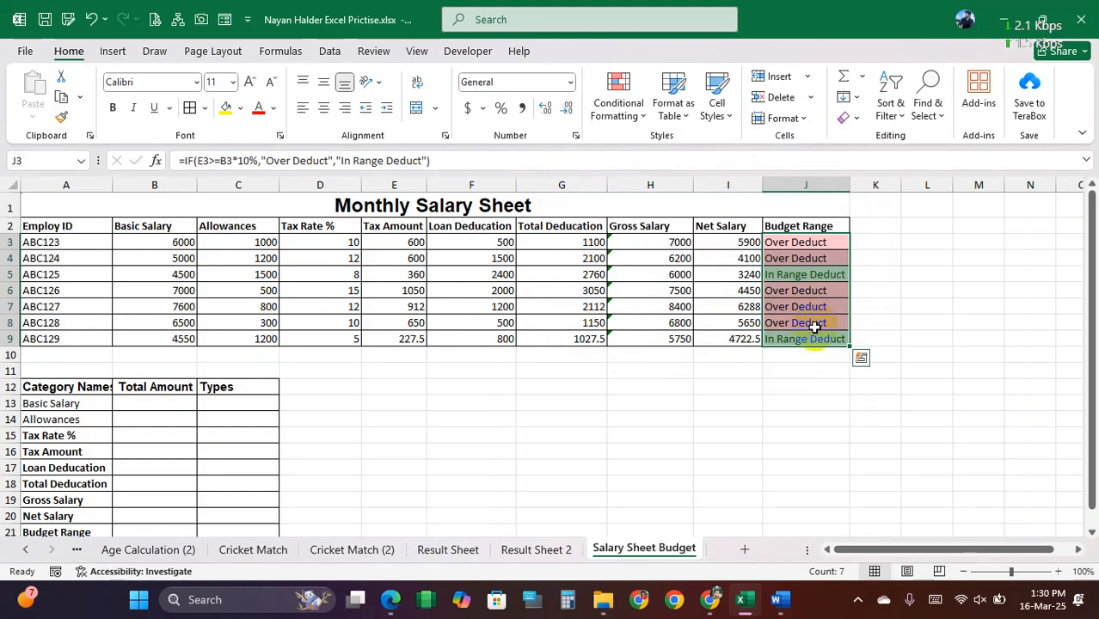
Step: Switch to the Salary Sheet document in Word and split instruction 6 so "Budget Range: Conditional Formating" becomes its own numbered item
click(813, 322)
drag(798, 243, 472, 343)
click(780, 600)
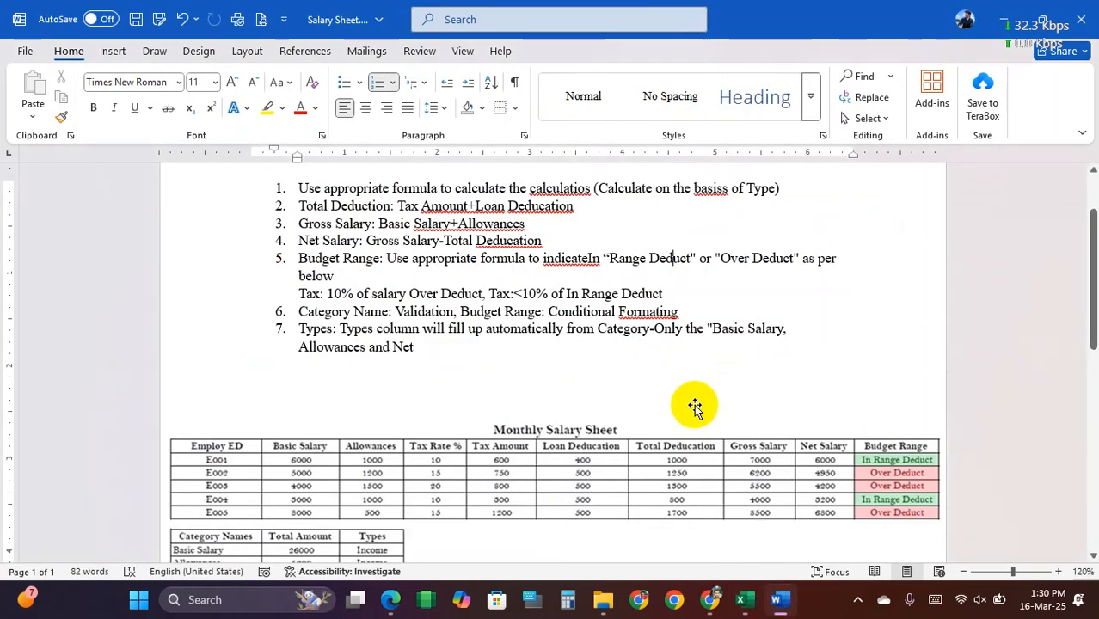
drag(301, 312, 525, 312)
click(460, 312)
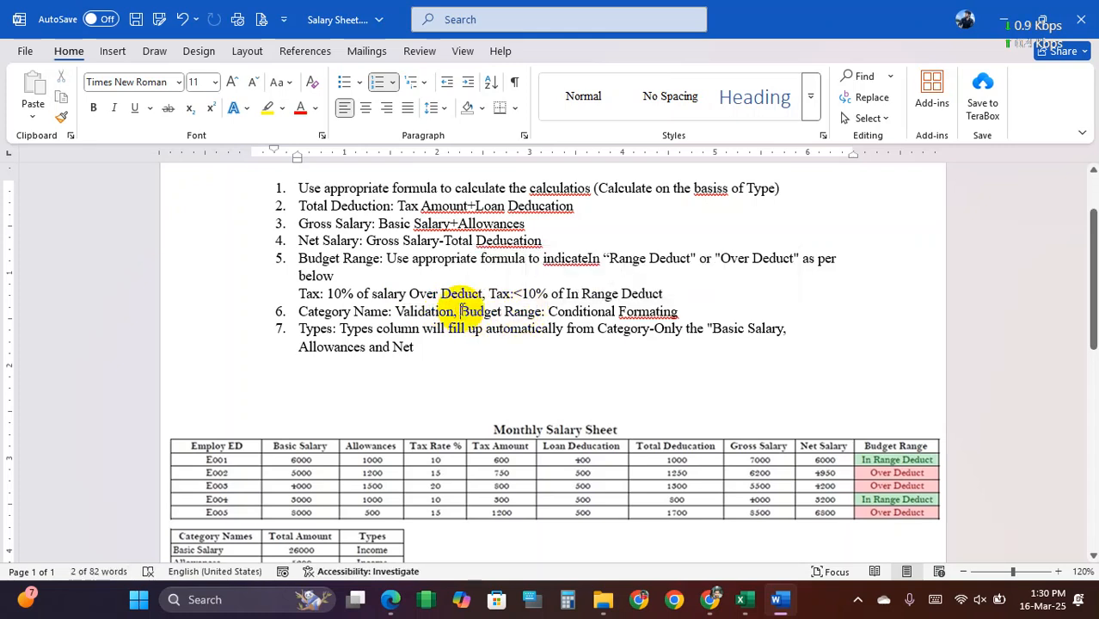
key(Return)
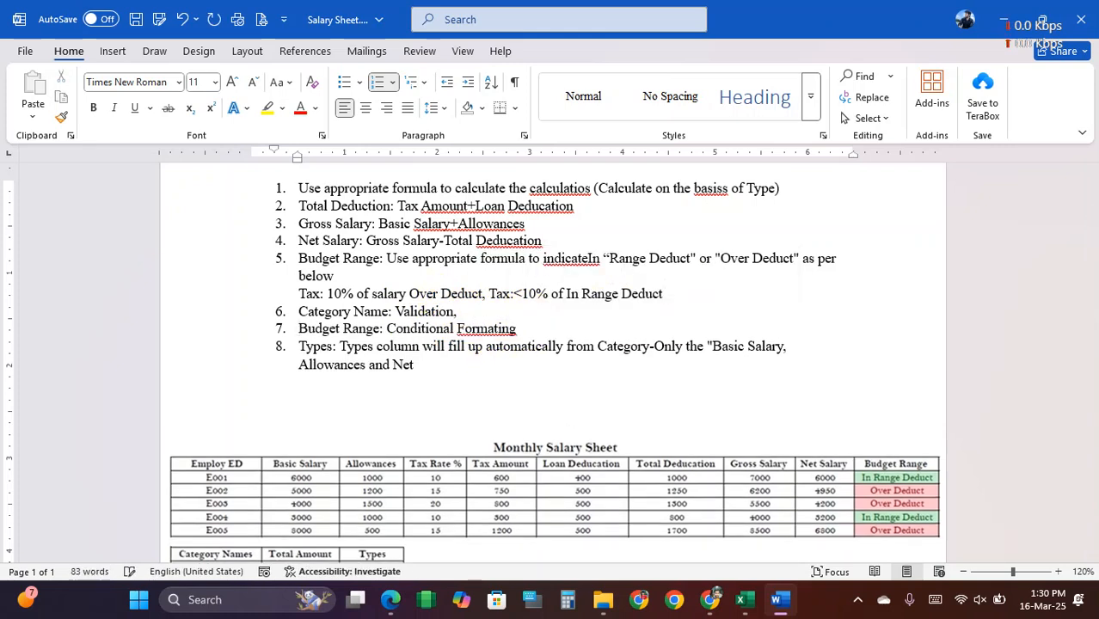
Step: Add an opening parenthesis after "Category Name: Validation," in instruction 6
drag(300, 313, 454, 311)
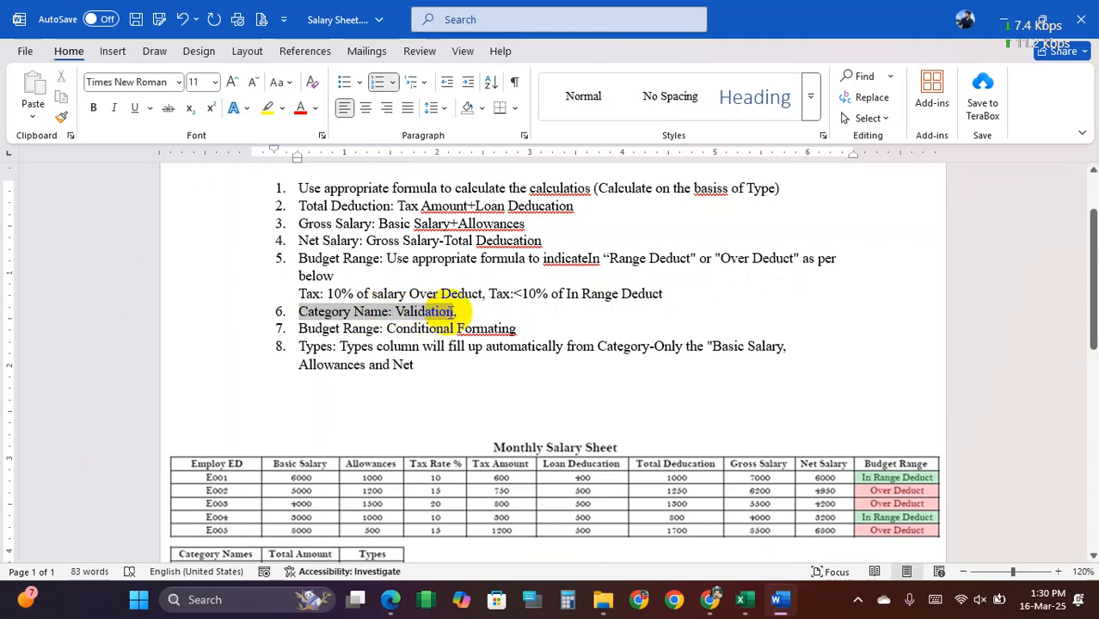
click(460, 312)
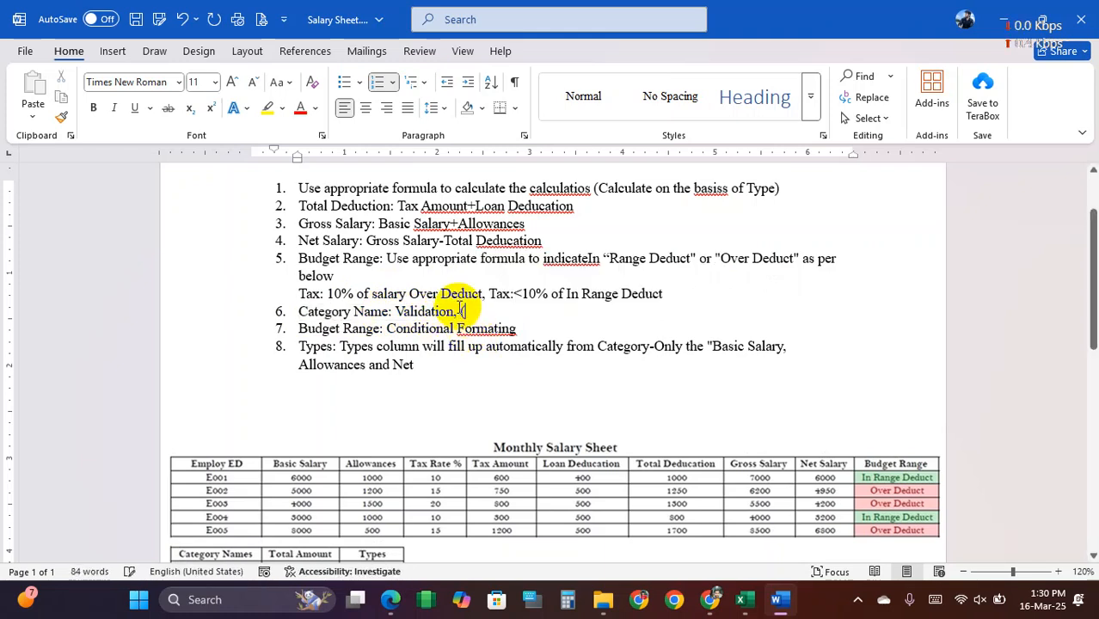
text((65)
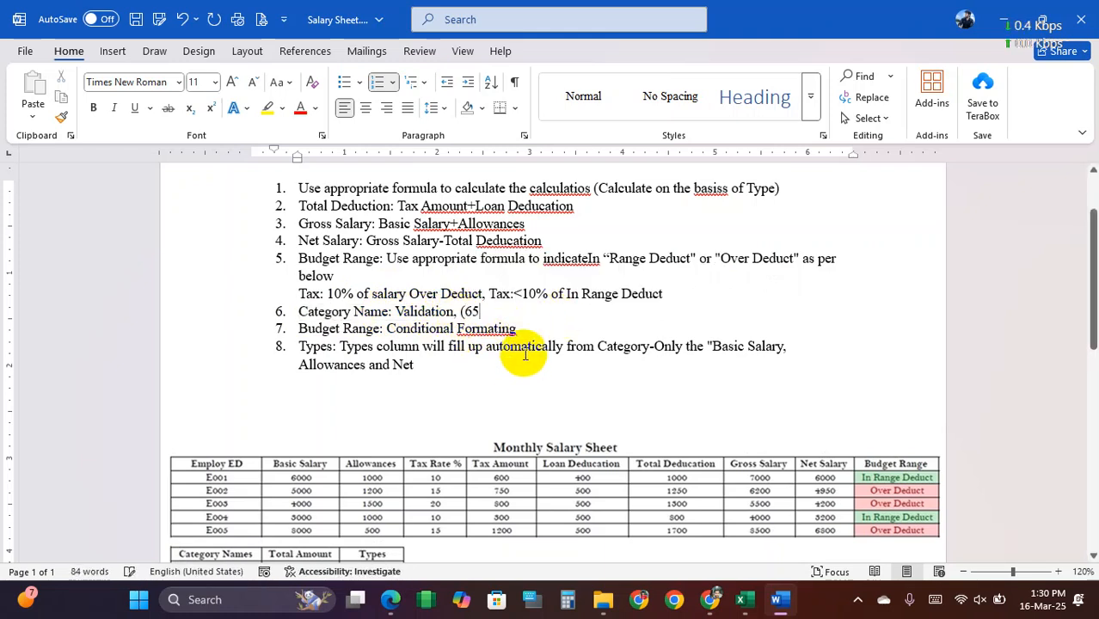
key(BackSpace)
key(BackSpace)
key(BackSpace)
text(()
Step: Switch back to Excel, review the category names and delete the Tax Rate % row from the category table
click(775, 598)
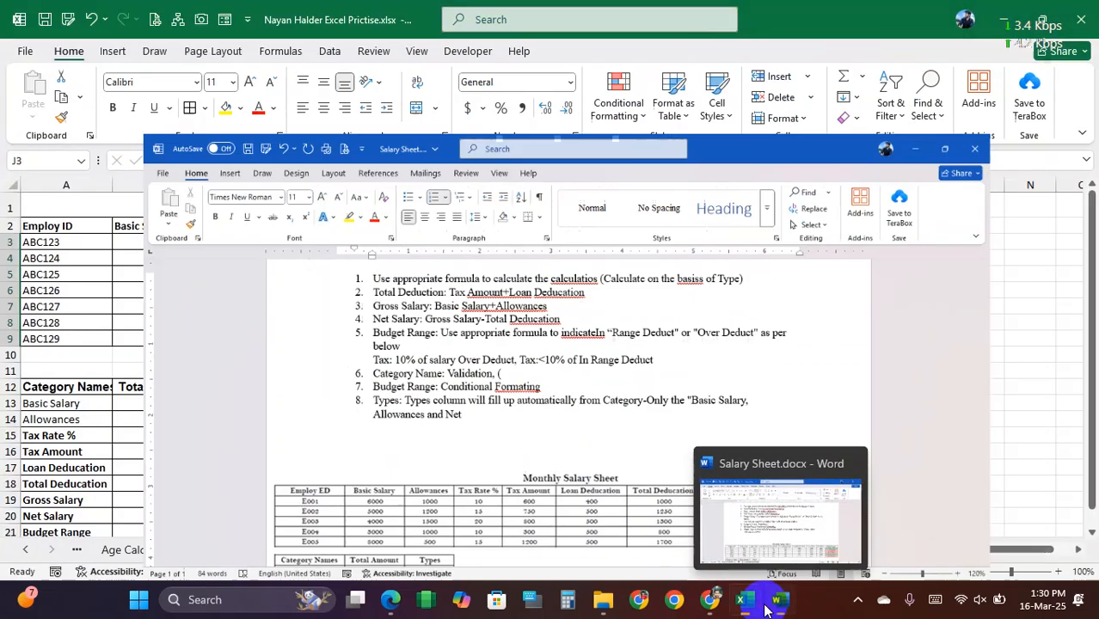
scroll(84, 456, down, 1)
drag(60, 345, 64, 475)
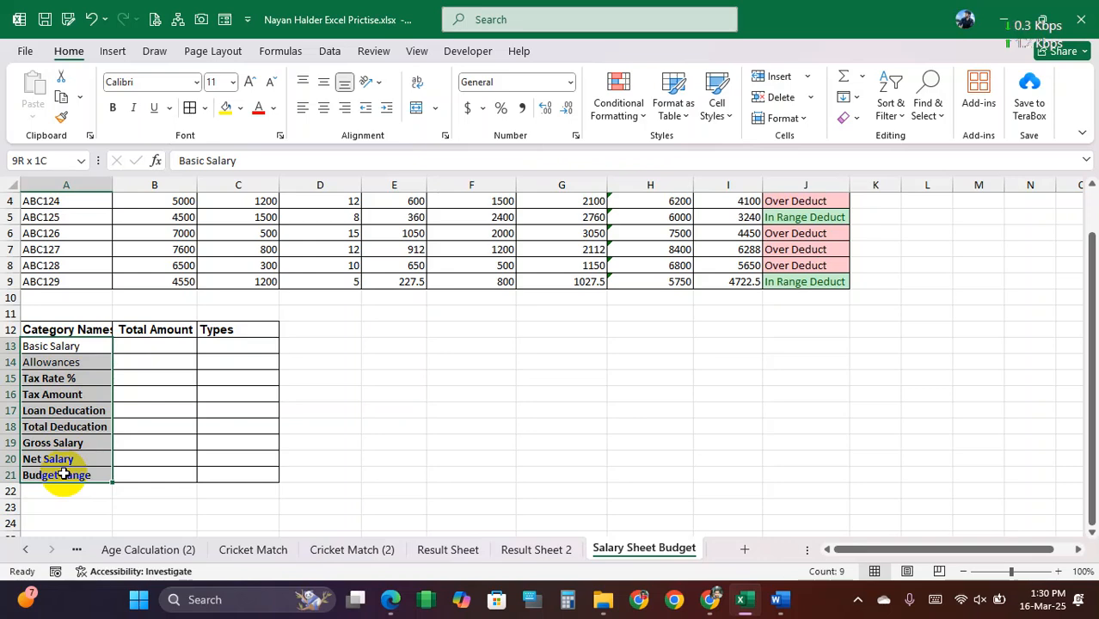
drag(61, 348, 54, 471)
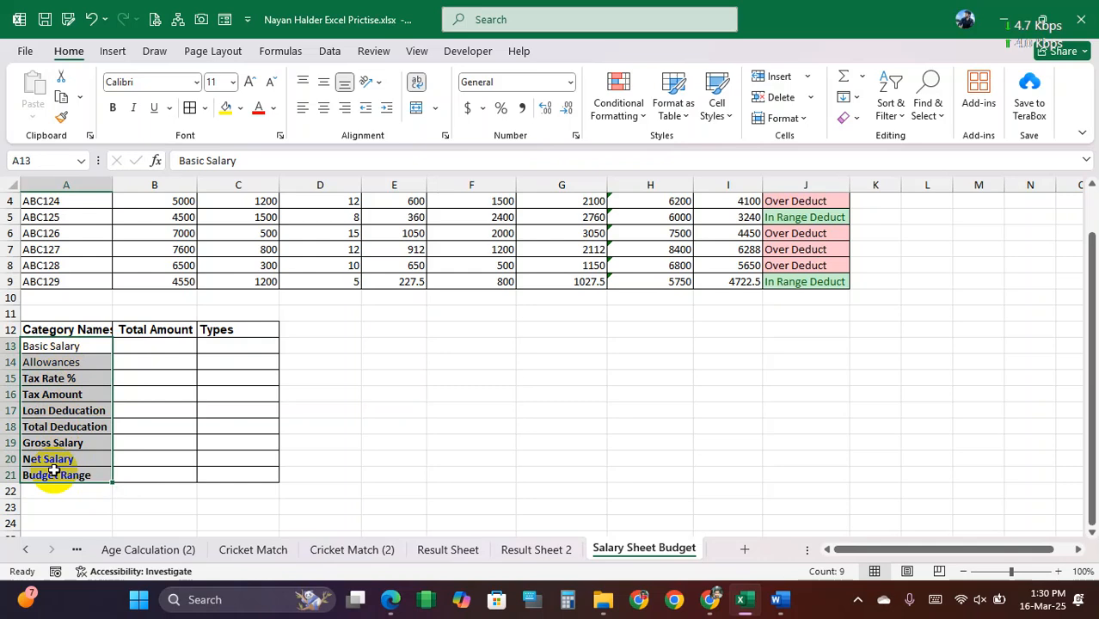
drag(54, 345, 67, 470)
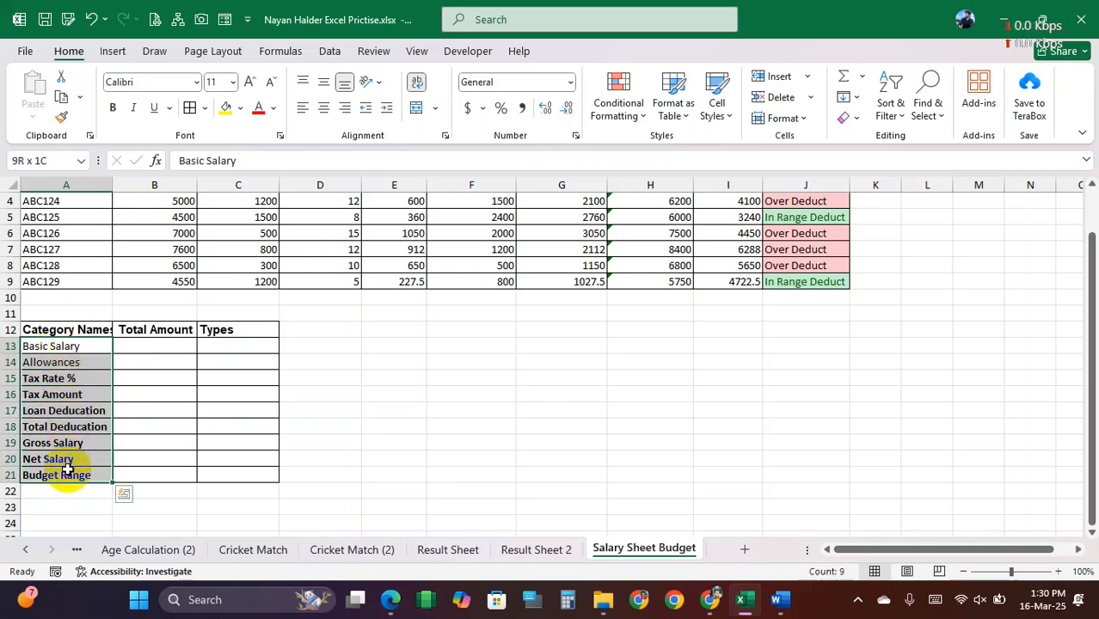
click(65, 379)
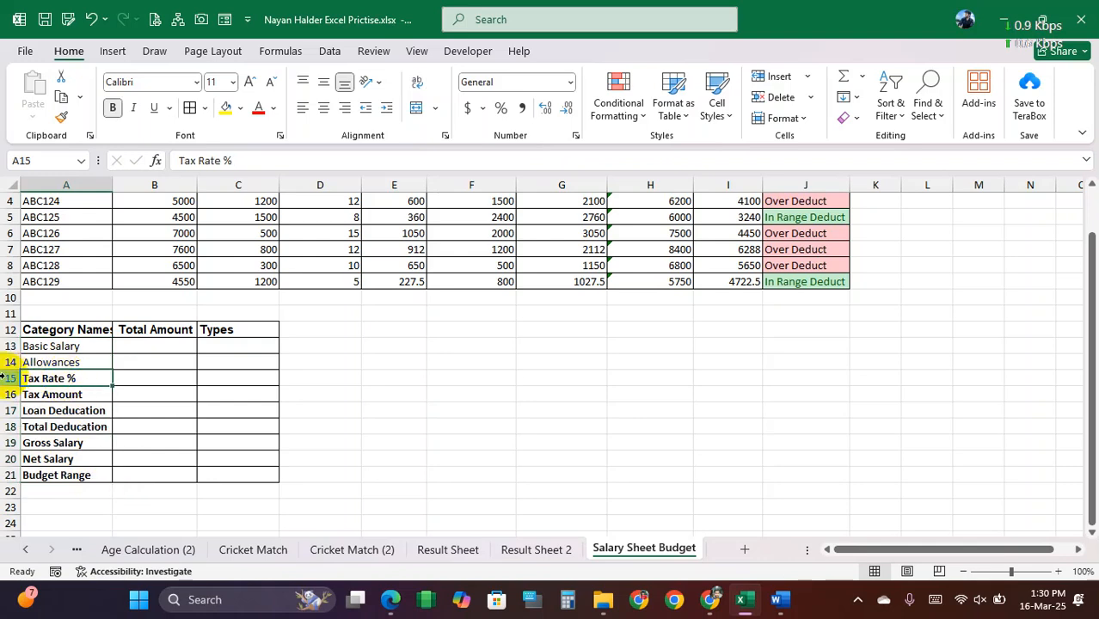
click(2, 378)
right_click(2, 378)
click(84, 251)
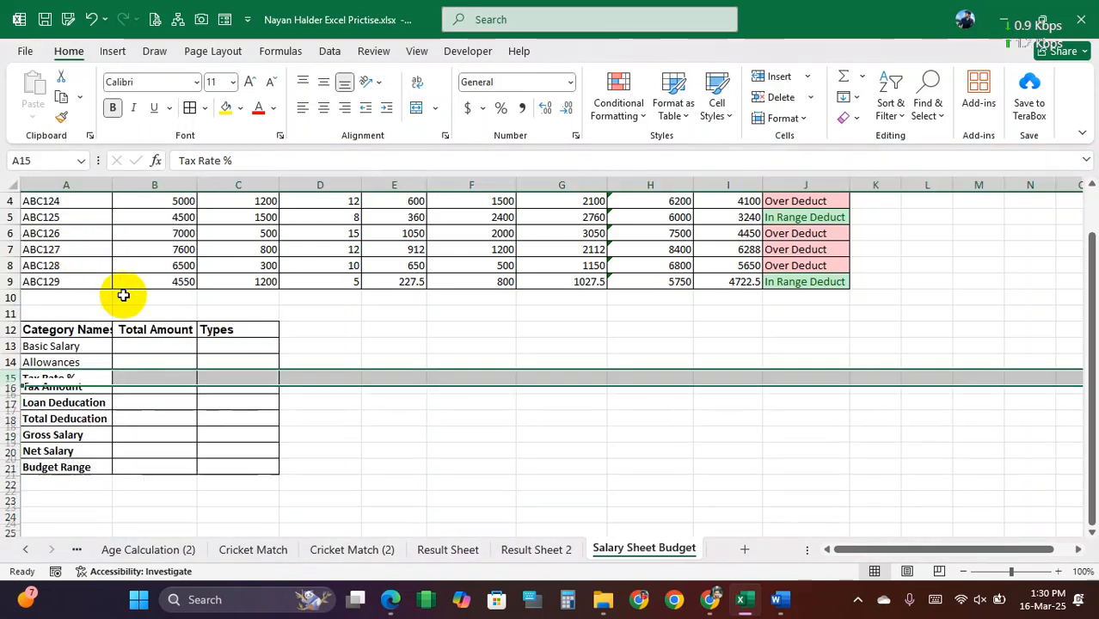
drag(69, 345, 77, 460)
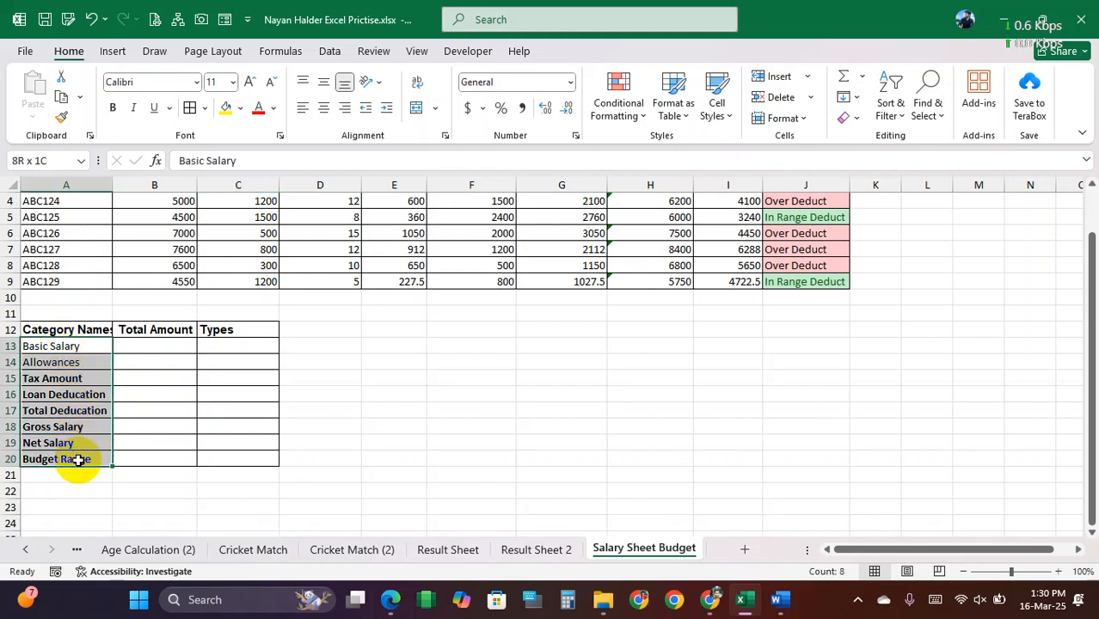
click(79, 394)
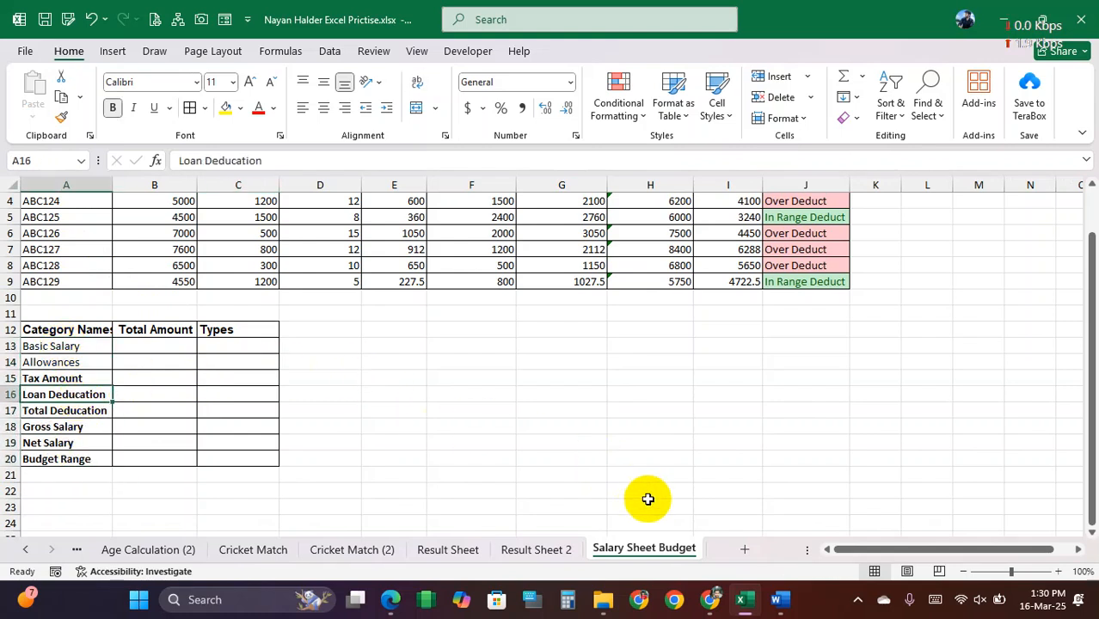
drag(61, 345, 76, 458)
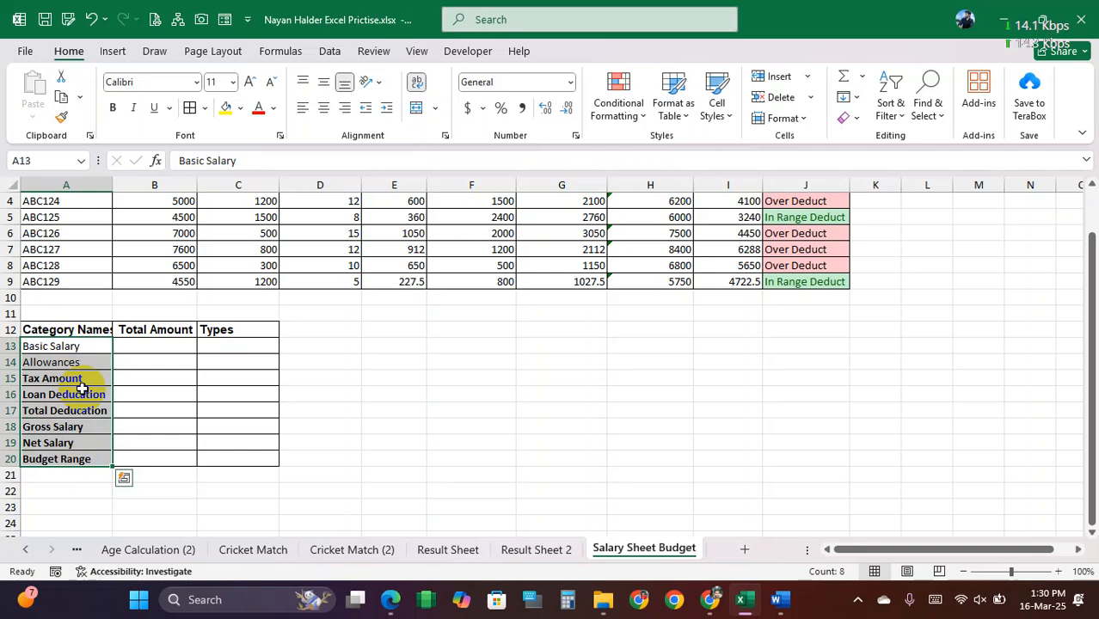
drag(61, 344, 66, 455)
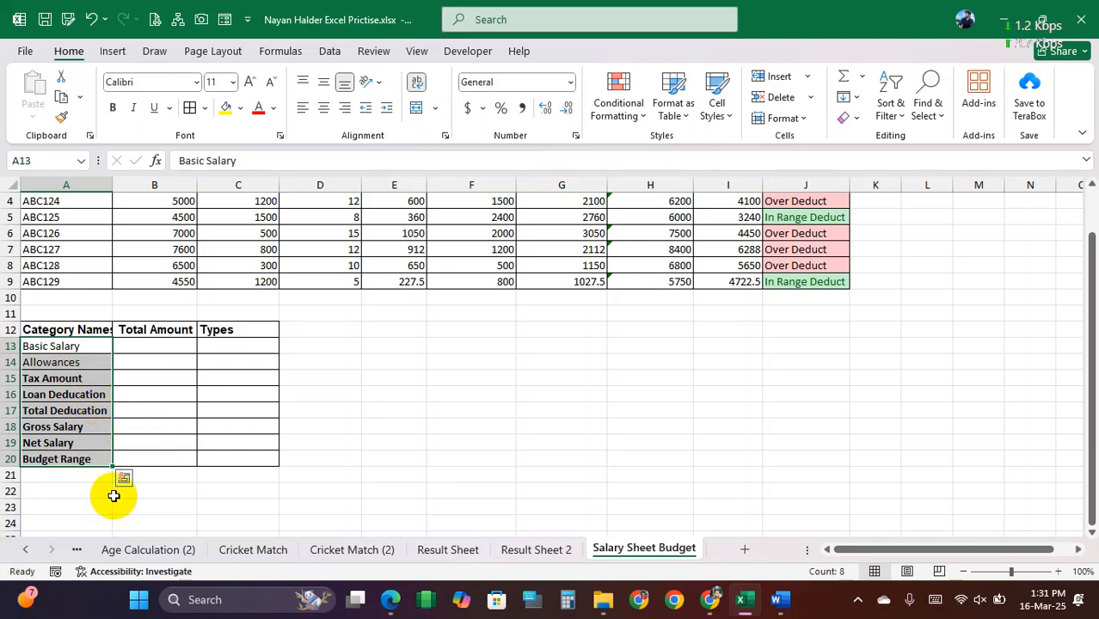
click(393, 360)
Step: Start a data validation rule for the category names in A13:A20 with Custom as the allowed criterion
drag(62, 346, 69, 456)
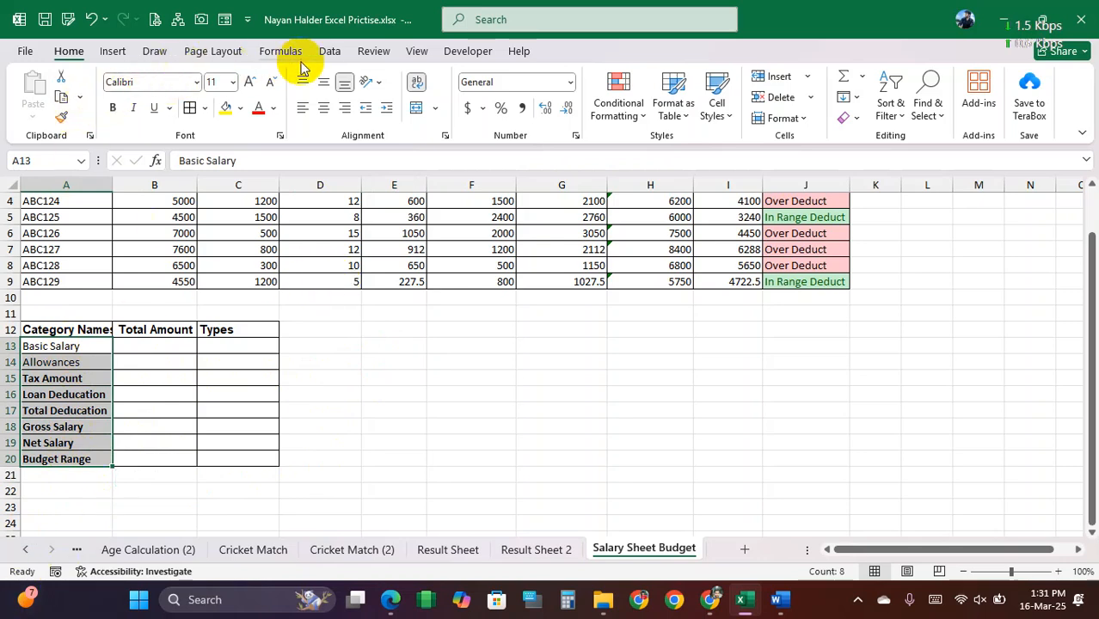
click(329, 51)
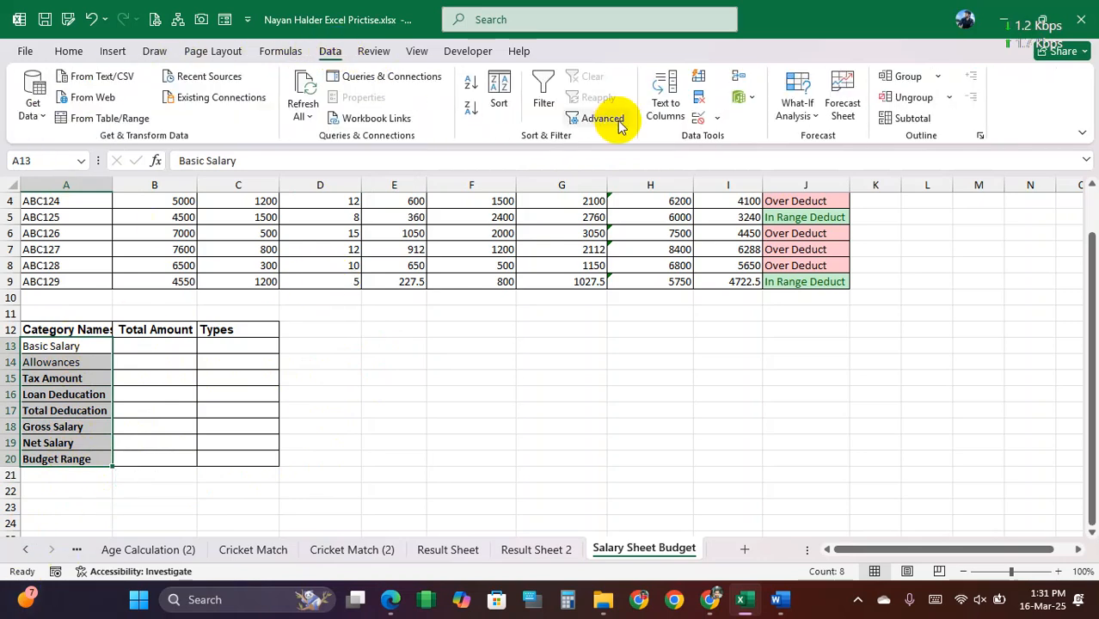
click(718, 119)
click(789, 144)
click(646, 176)
click(563, 265)
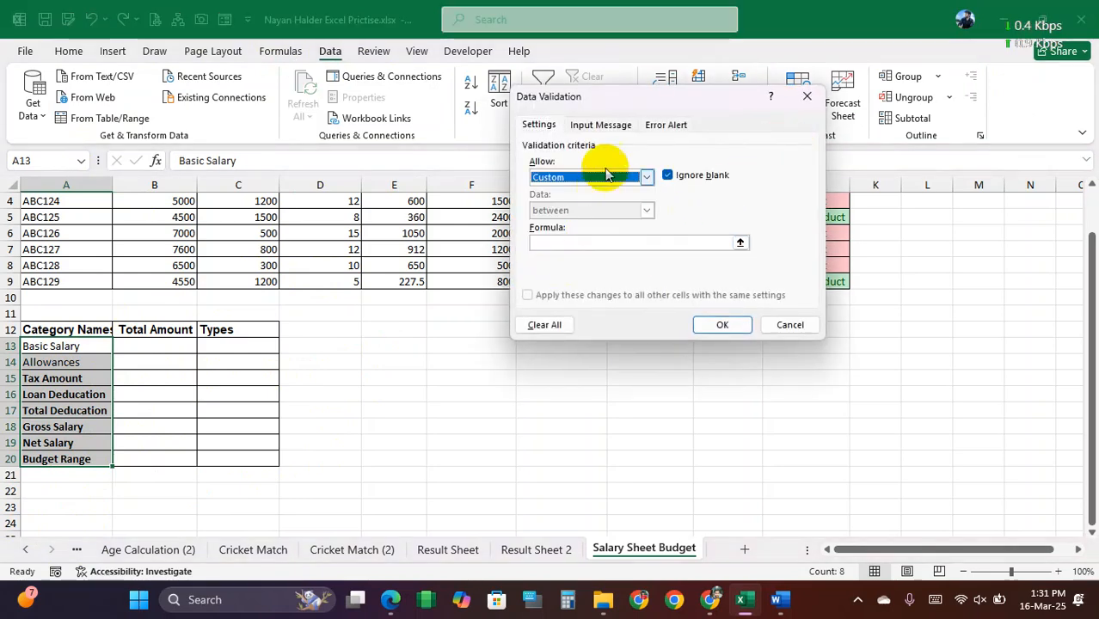
Step: Begin the custom validation formula with =or(A13="Basic Salary", as its first condition
click(586, 243)
text(=)
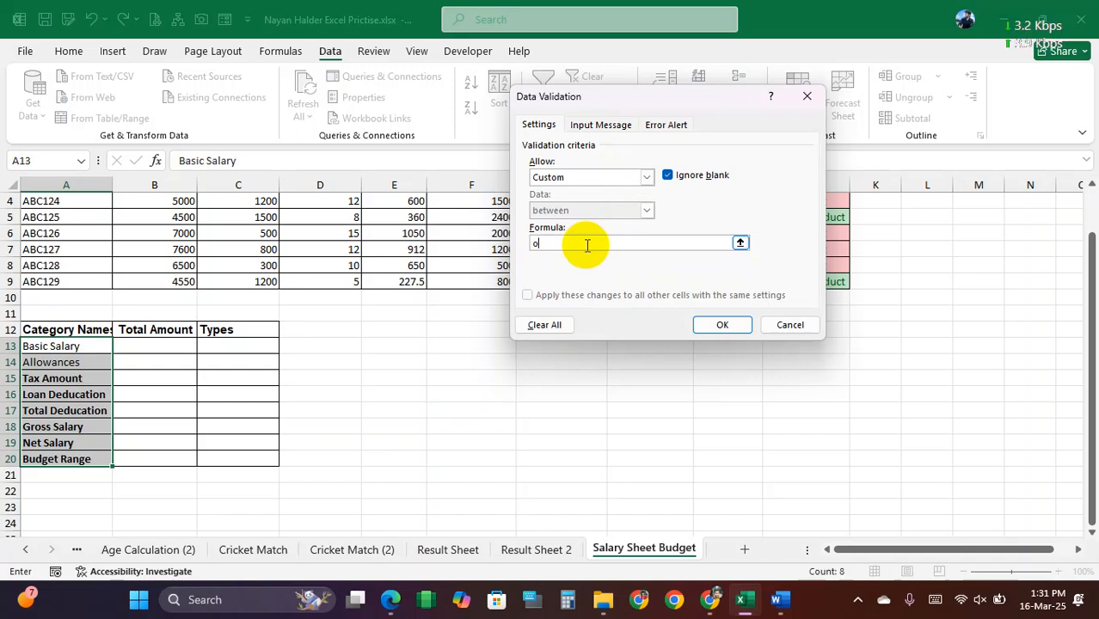
text(or()
click(90, 345)
text(=)
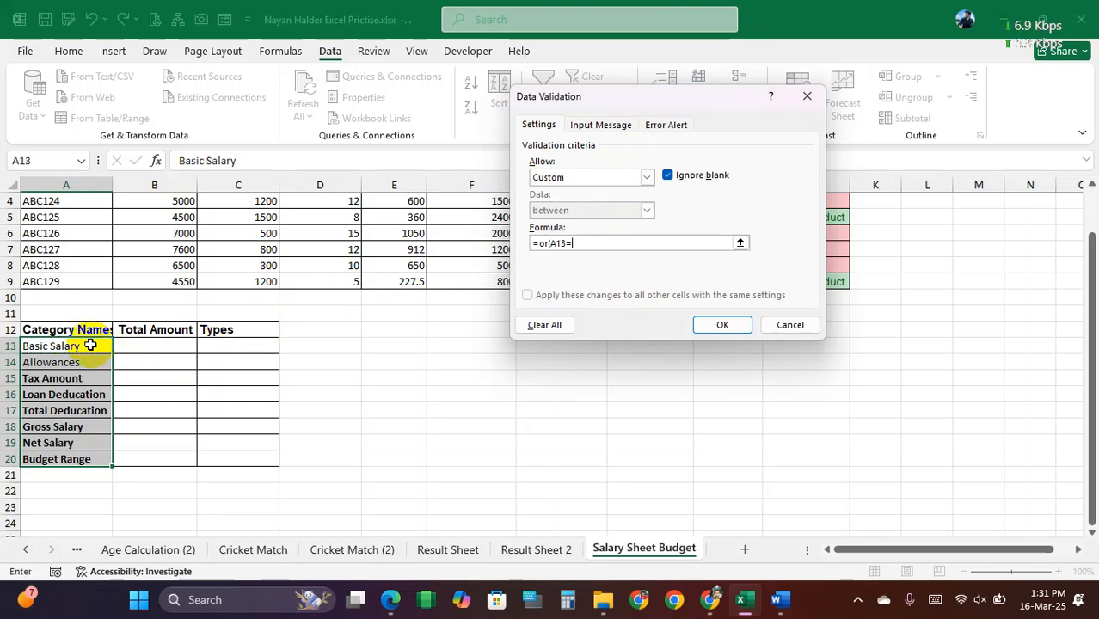
text("Basic Sa)
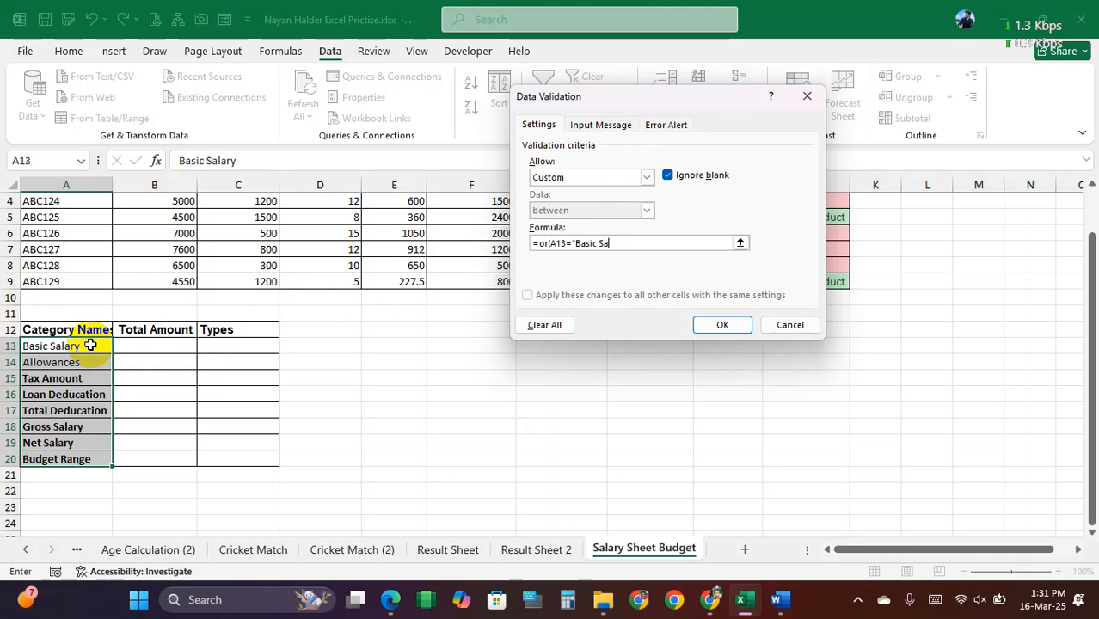
text(lary)
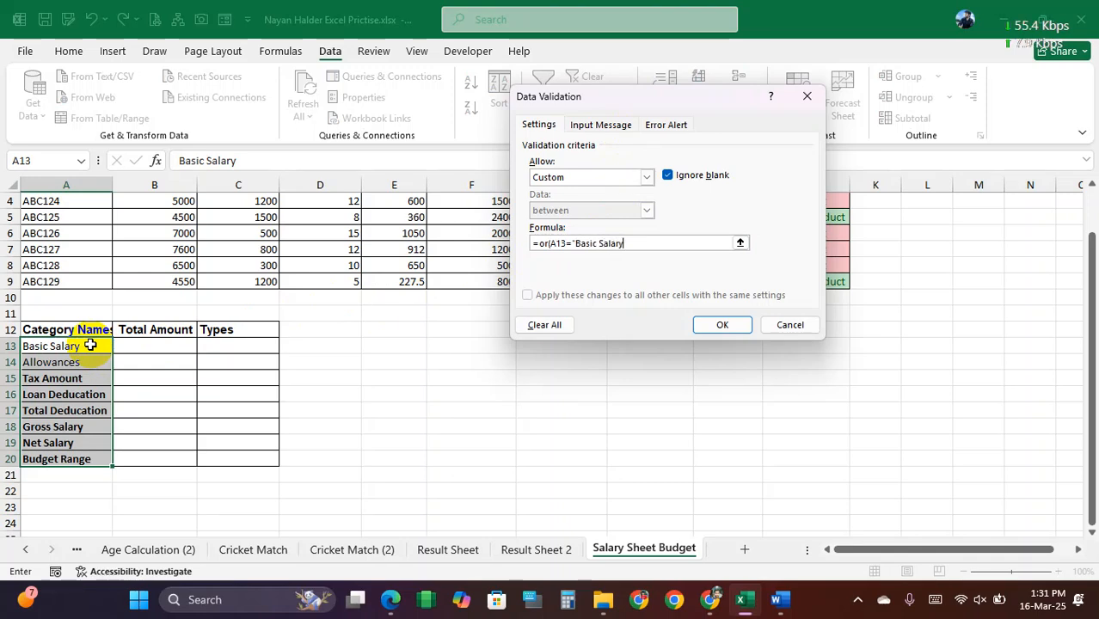
text(",)
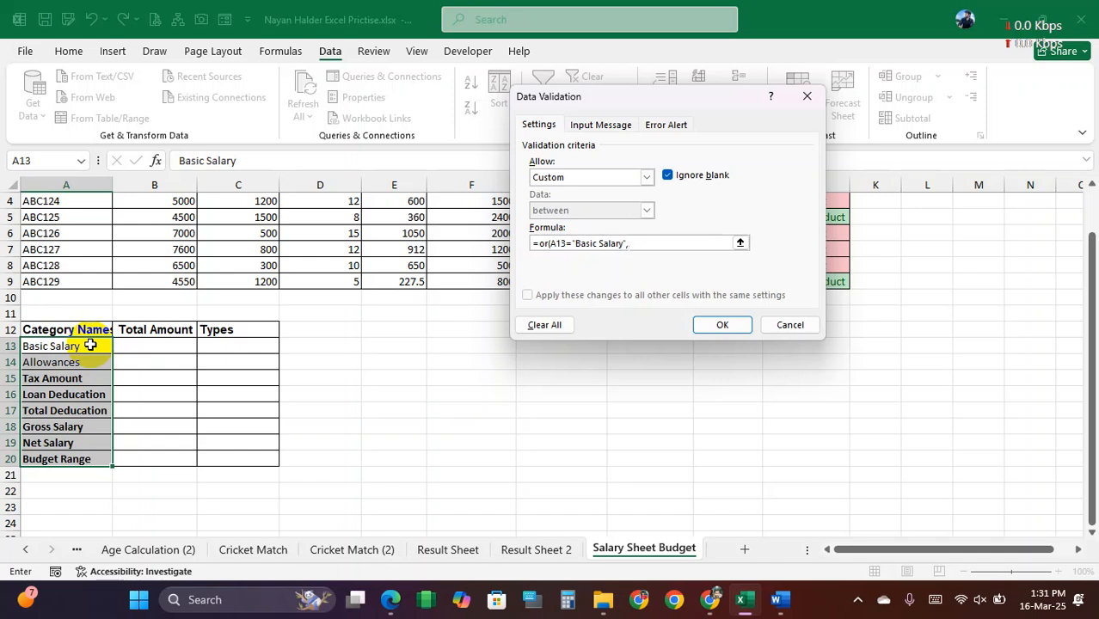
Step: Extend the validation formula with the condition A13="Allowances", after the Basic Salary condition
click(69, 346)
text(=)
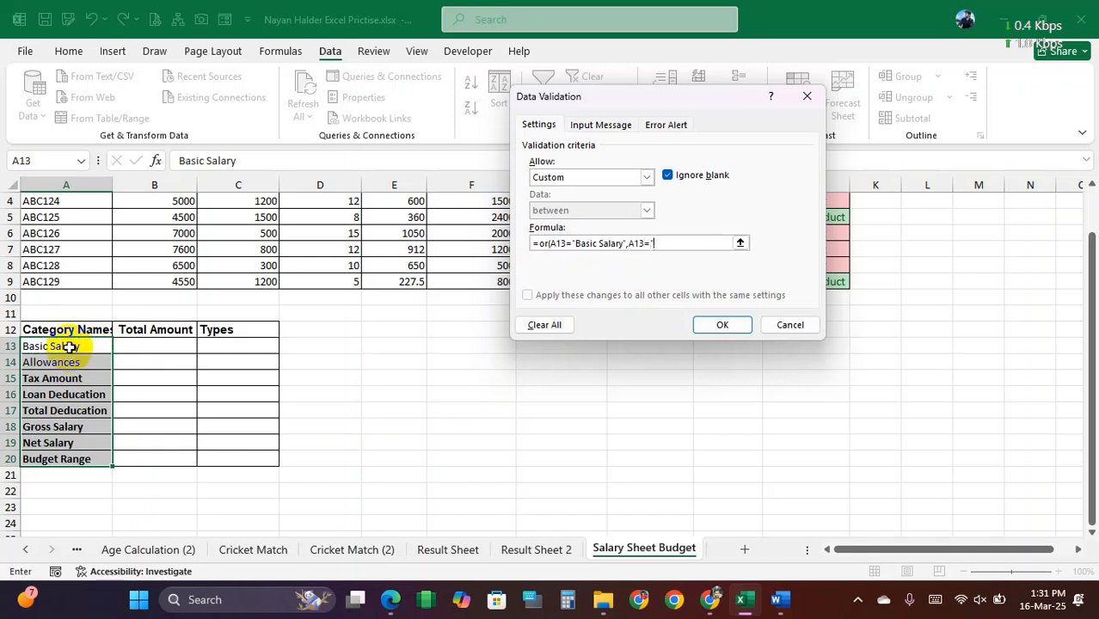
text("Allowa)
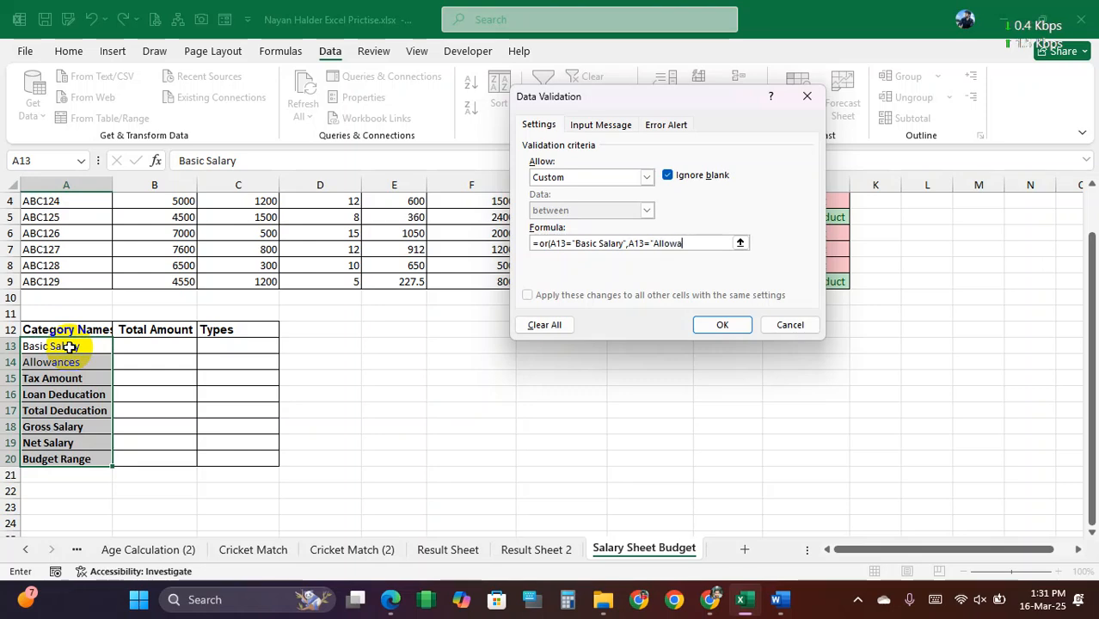
text(nces)
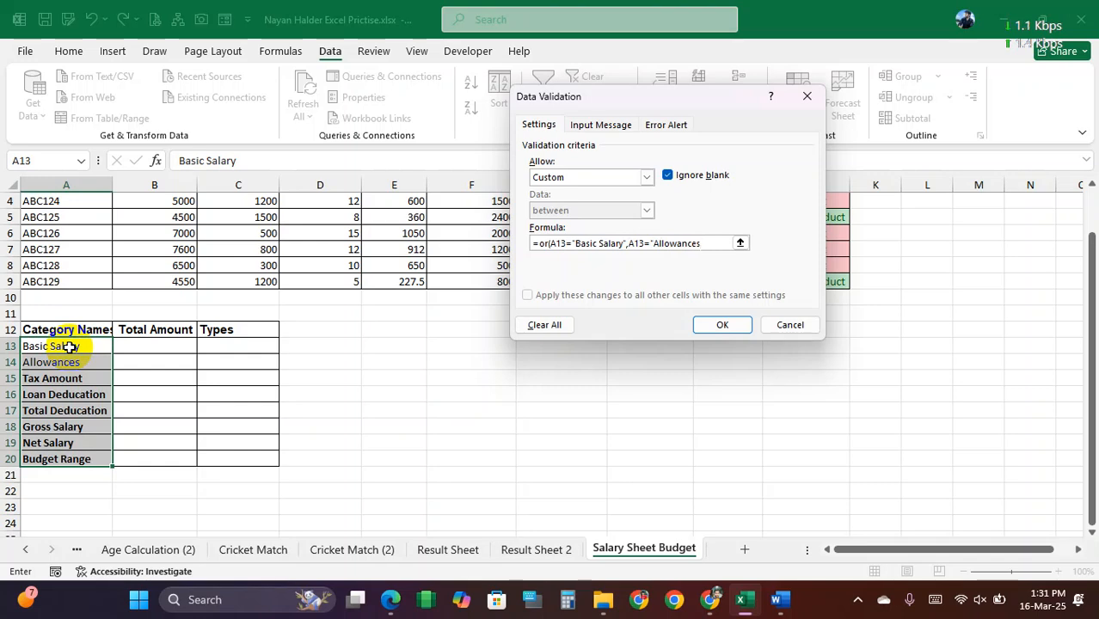
text(",A13=")
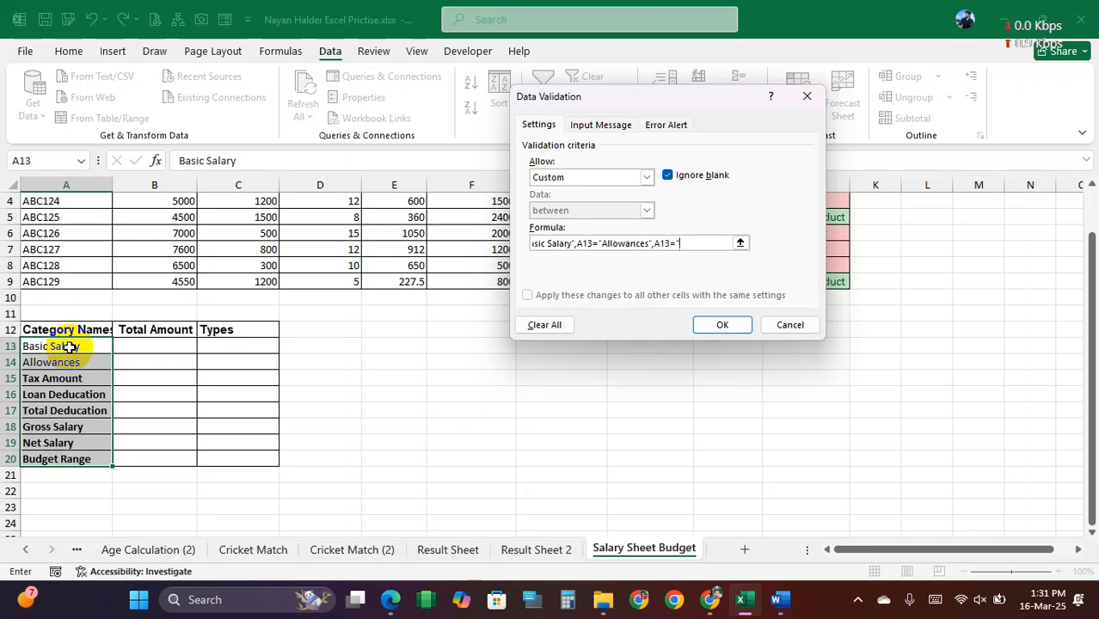
text(Tax Amount",)
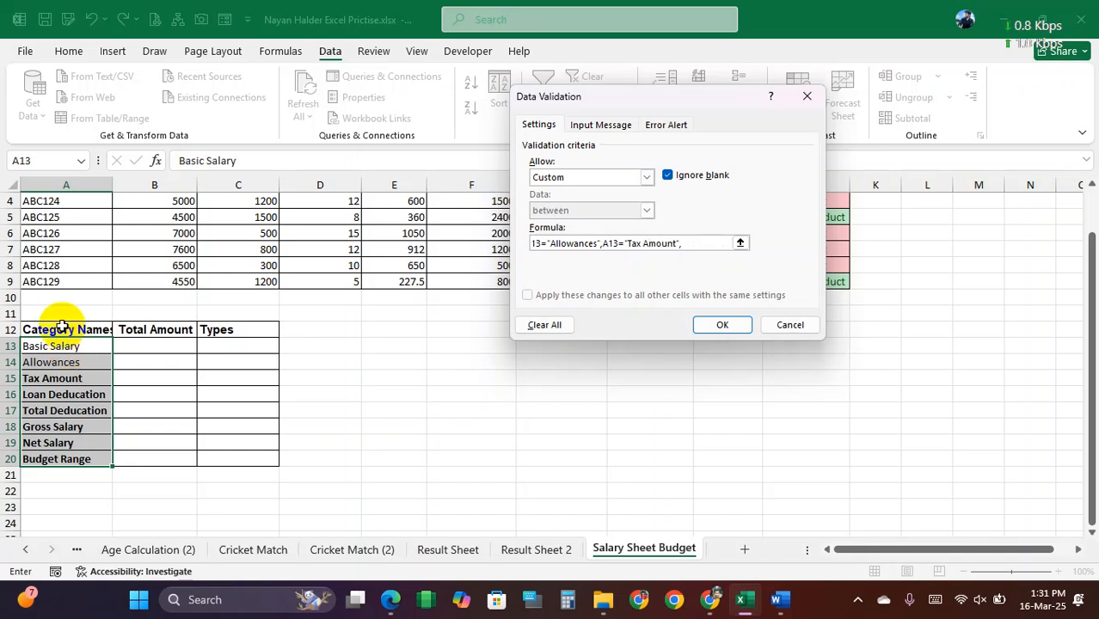
Step: Append the condition A13="Loan Deduction", to the validation formula after Tax Amount
click(71, 346)
text(=)
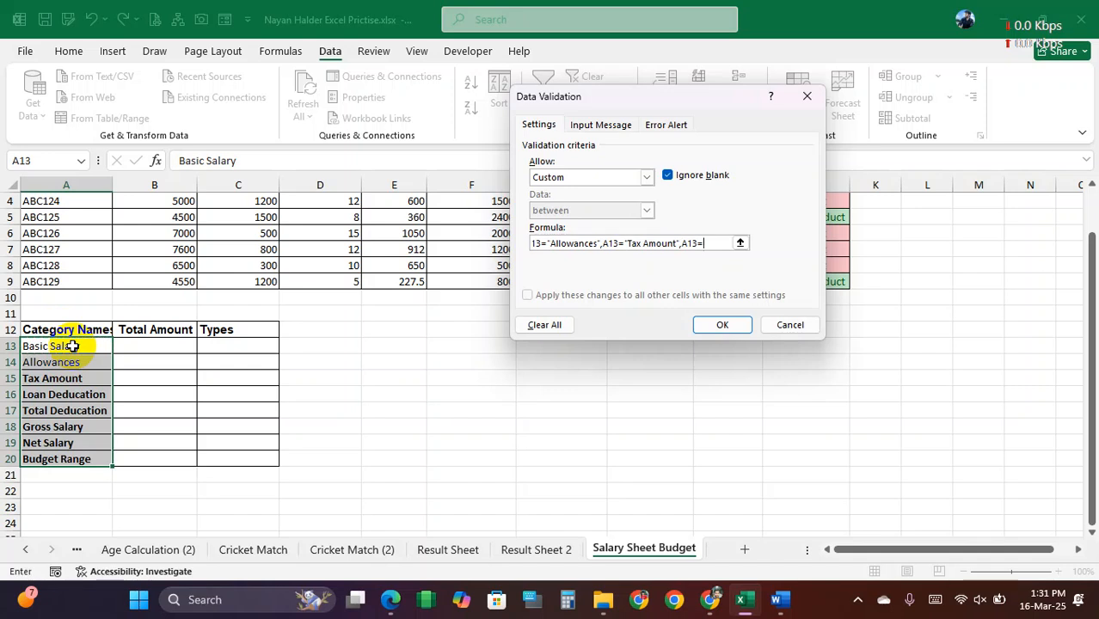
text("Loan Deduction)
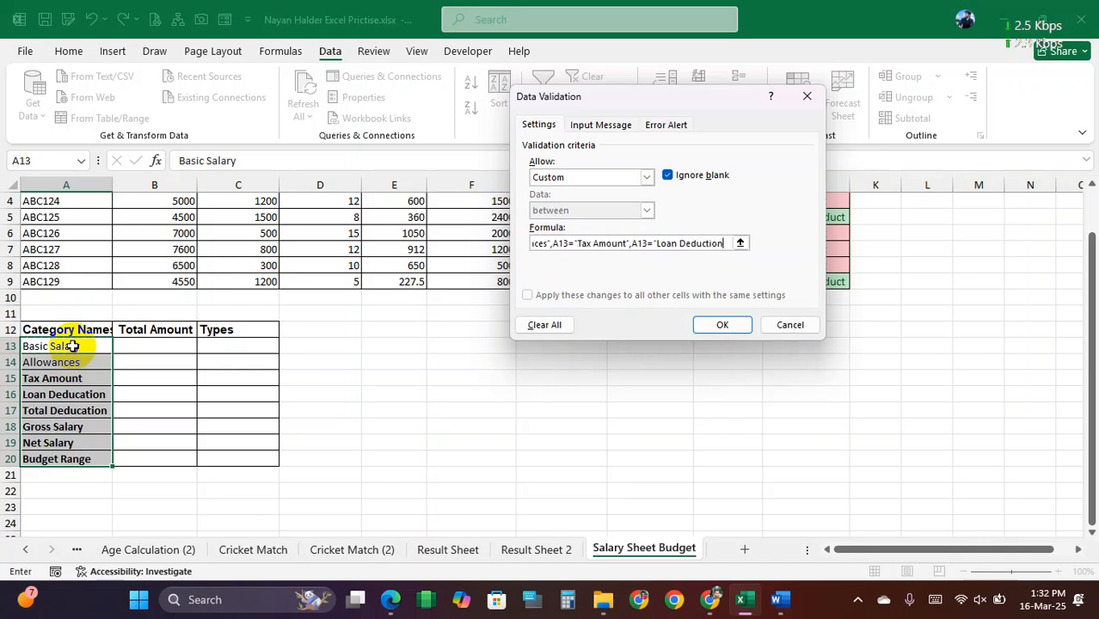
text(",A13=)
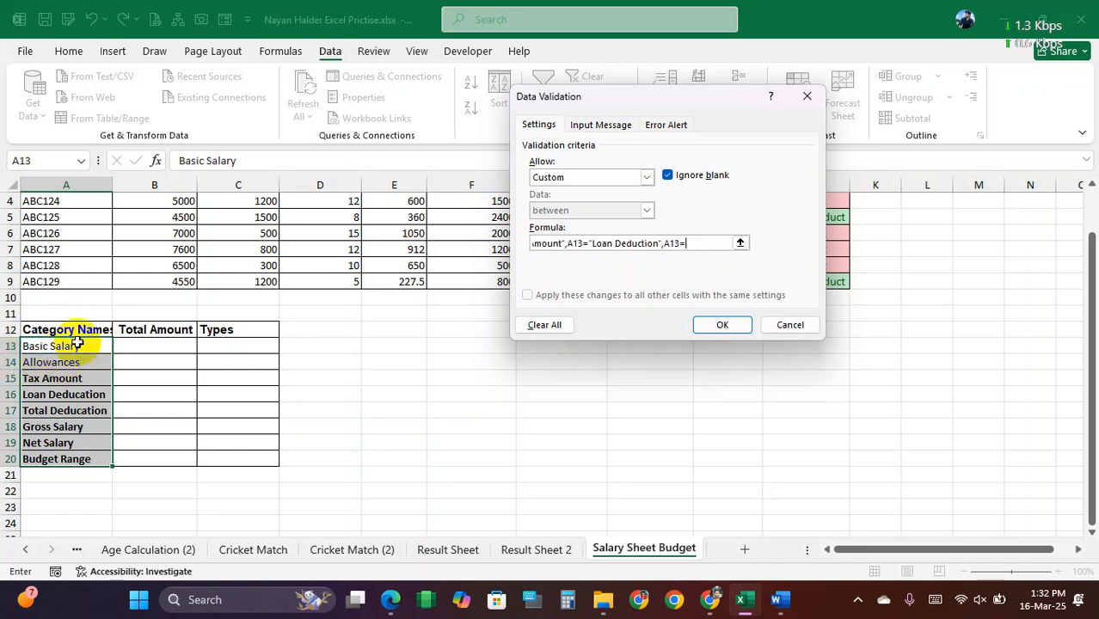
text("Total Deductian",)
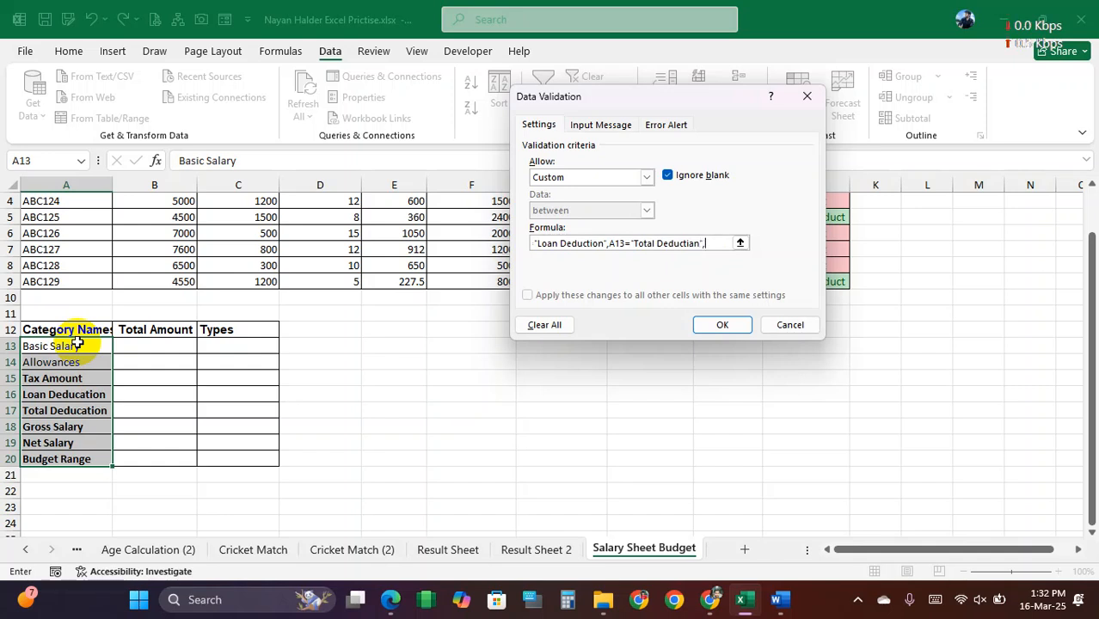
Step: Add the conditions A13="Total Deductian" and A13="Gross Salary", to the category validation formula
click(73, 347)
text(=")
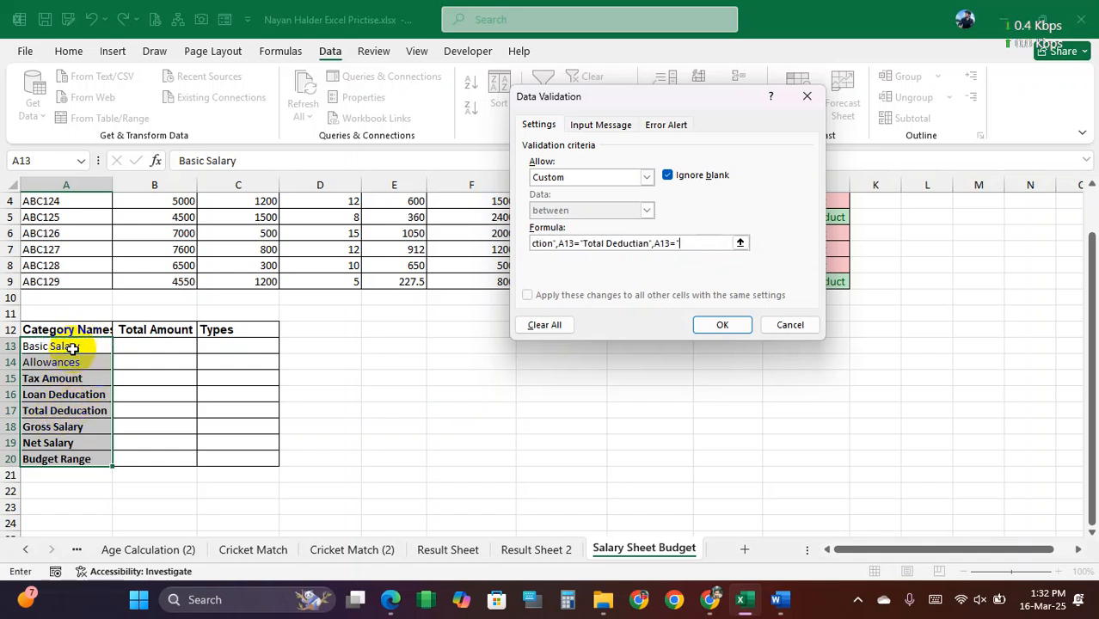
text(Gross Salary")
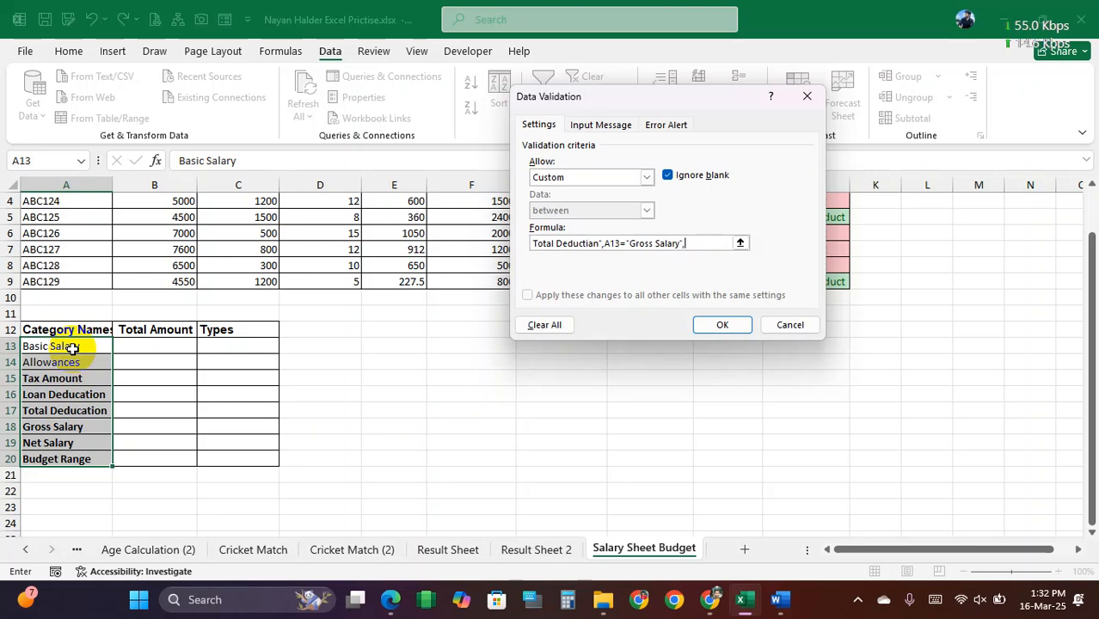
text(,A13=)
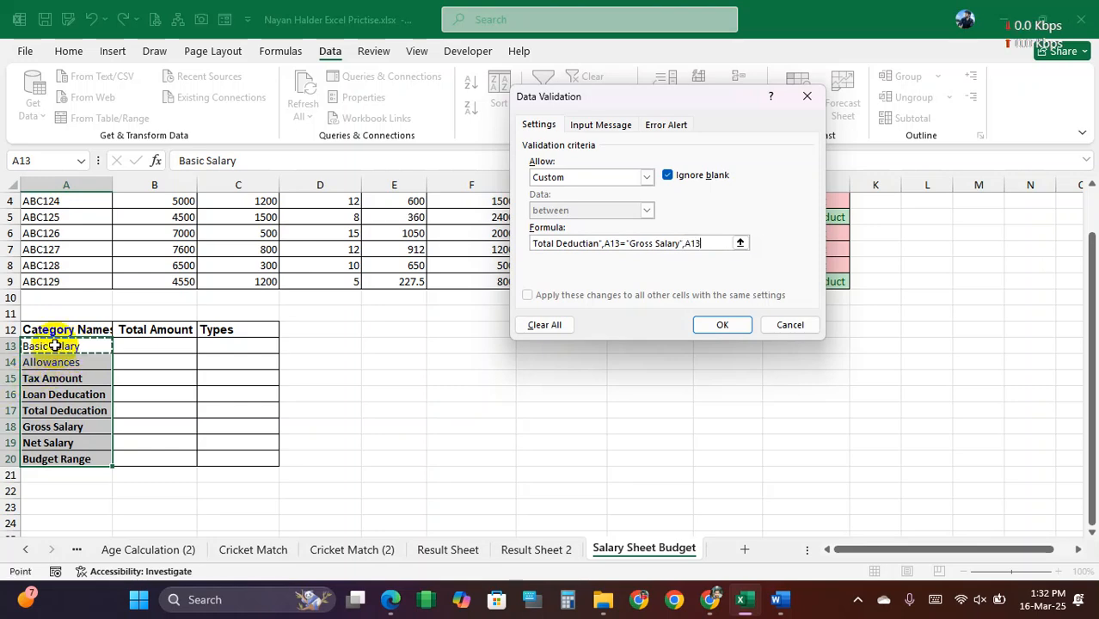
text("Net Salary)
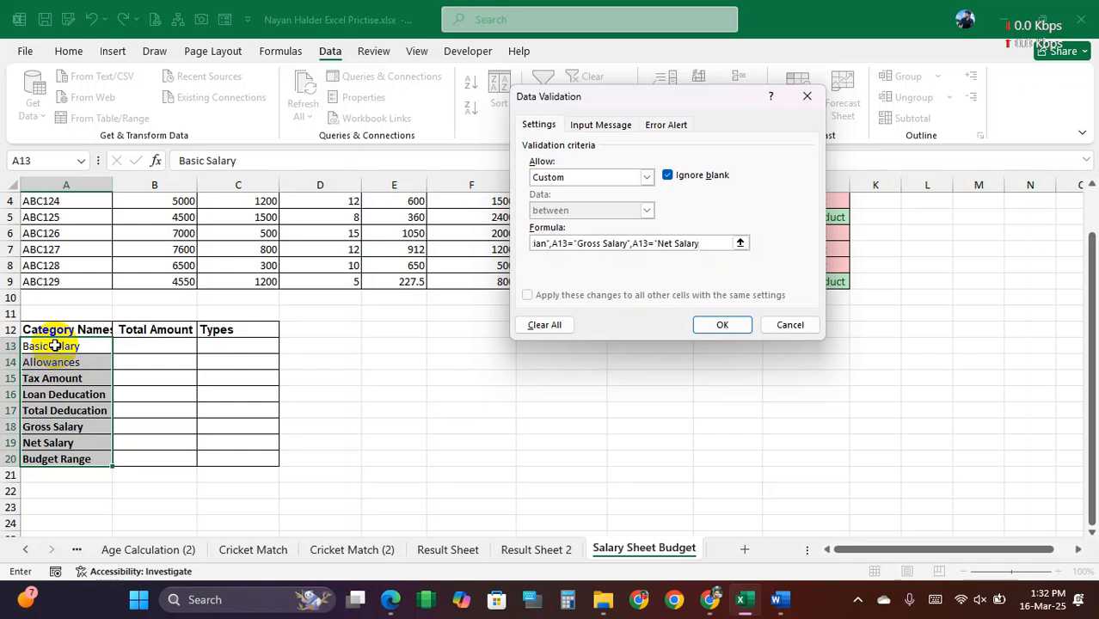
text(",)
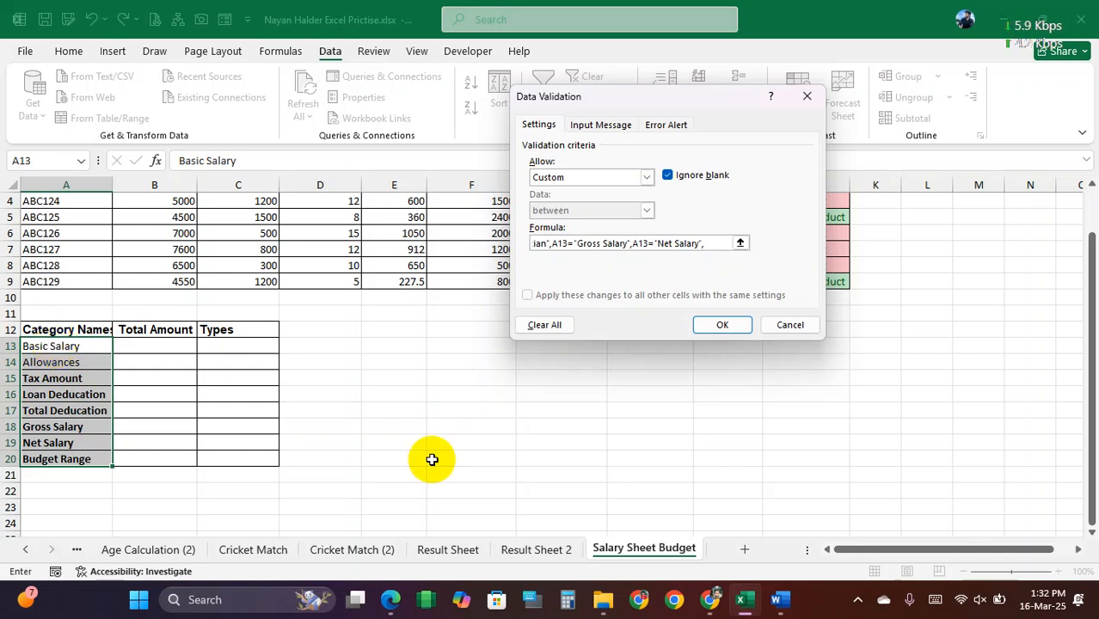
Step: Finish the validation formula with A13="Net Salary" and A13="Budget Range"), and apply the rule to the category names
click(93, 346)
text(="Bu)
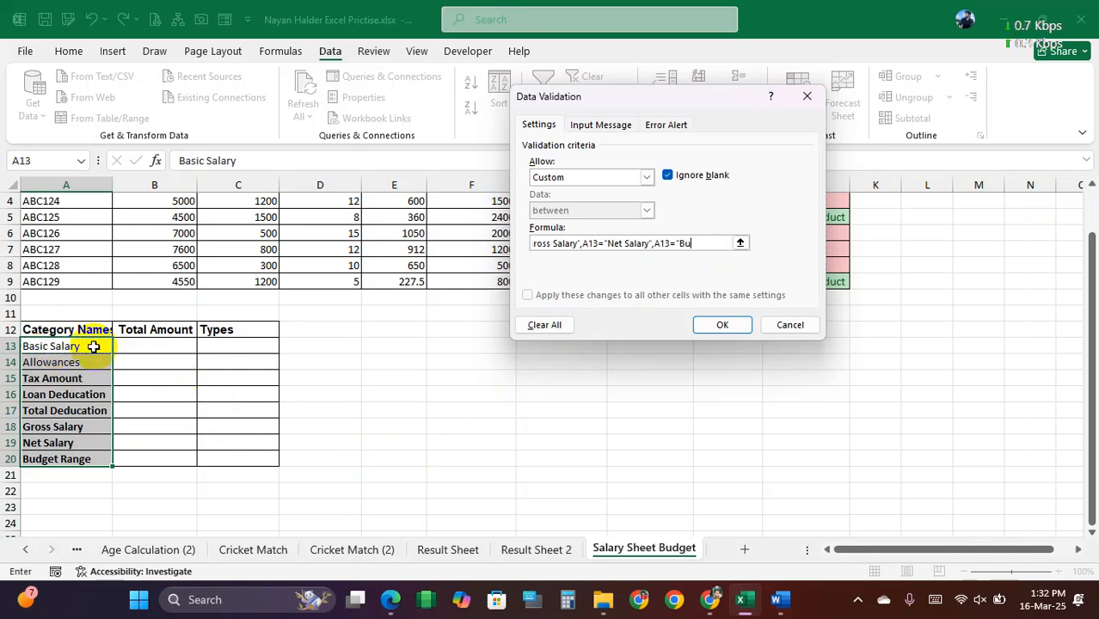
text(dget Range"))
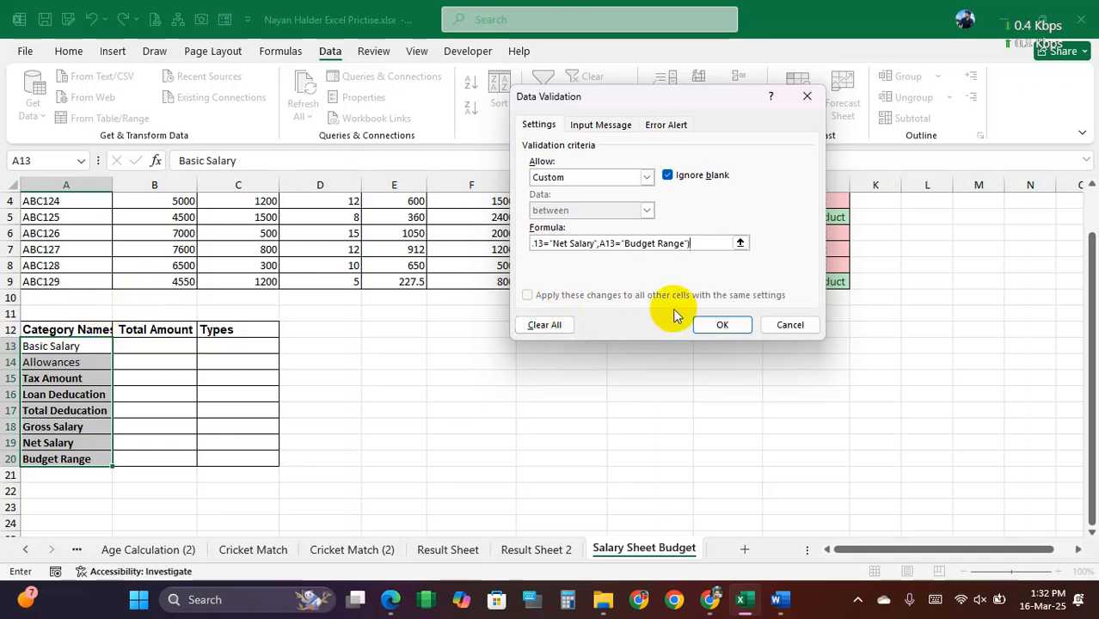
click(721, 326)
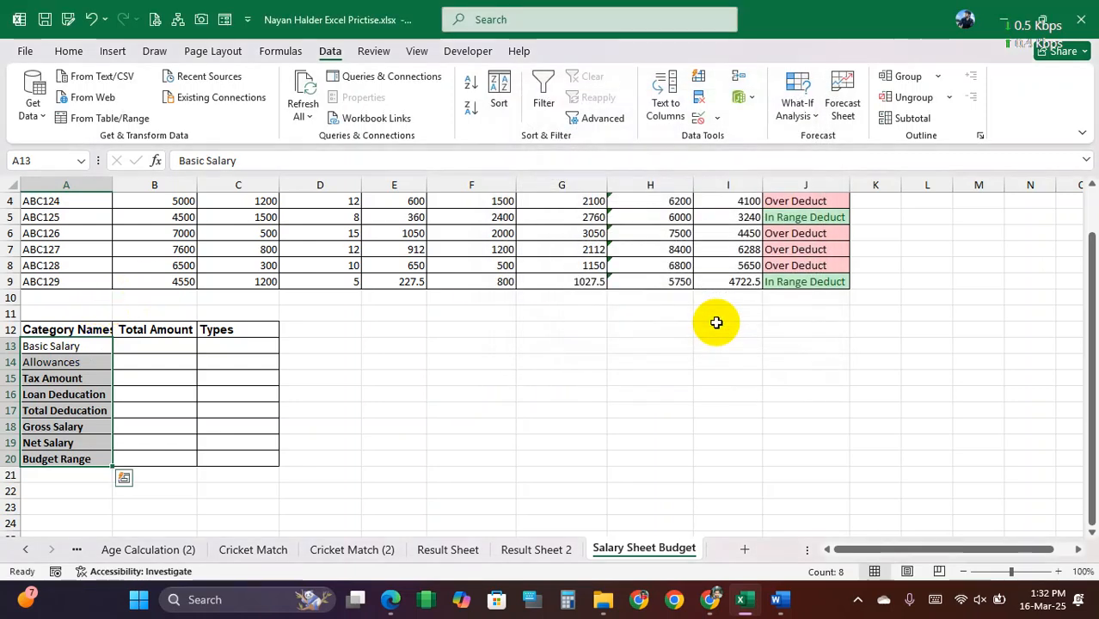
Step: Test the validation rule by trying to change A13 to Basic Salary ergt, and cancel the entry
click(65, 361)
double_click(89, 346)
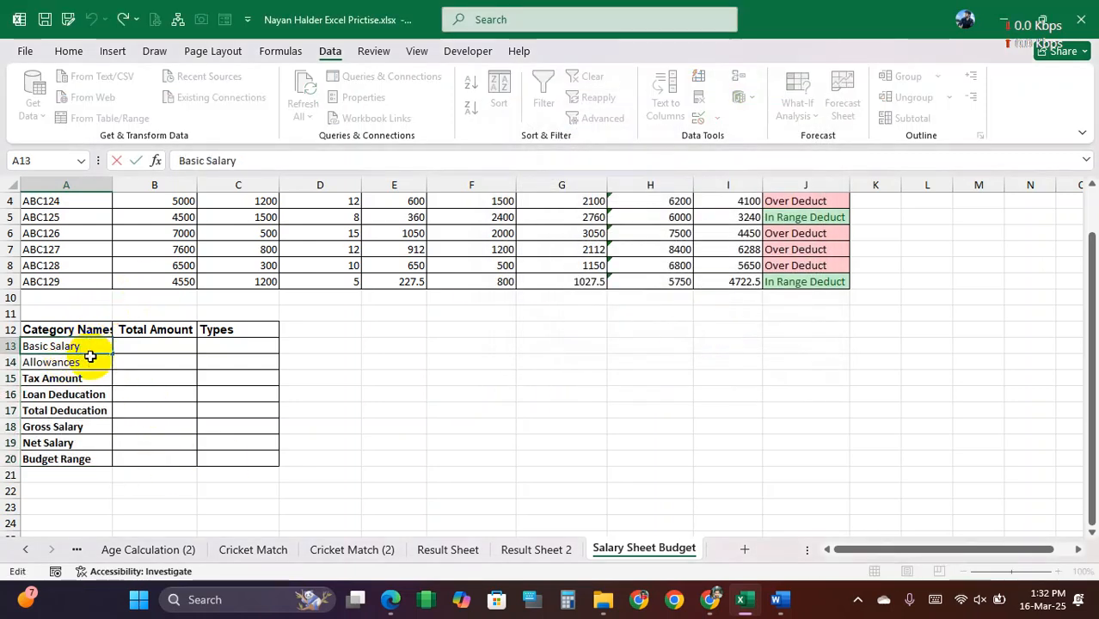
text(ergt)
key(Return)
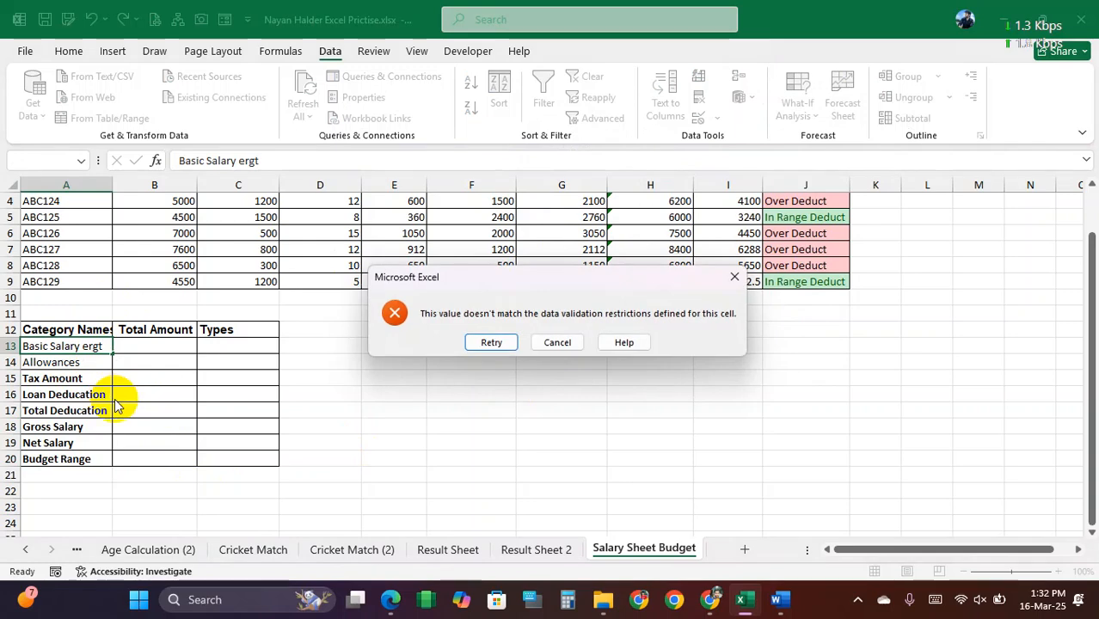
click(558, 343)
Step: Test the rule again by reopening Basic Salary and Allowances for editing and trying to shorten A13 to Basic Salar
double_click(92, 350)
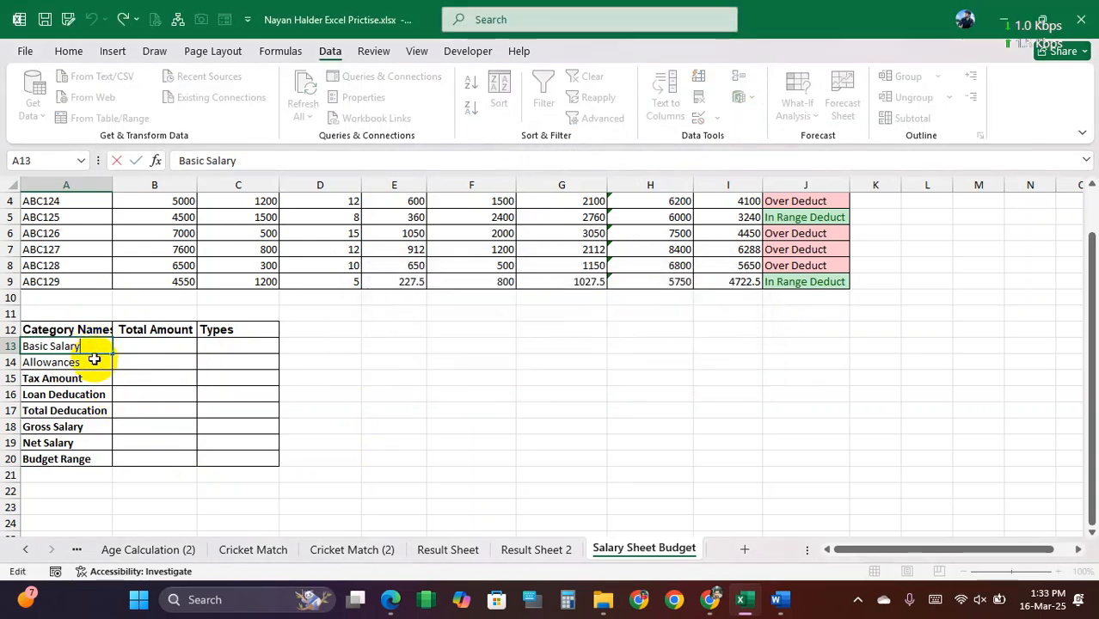
click(101, 360)
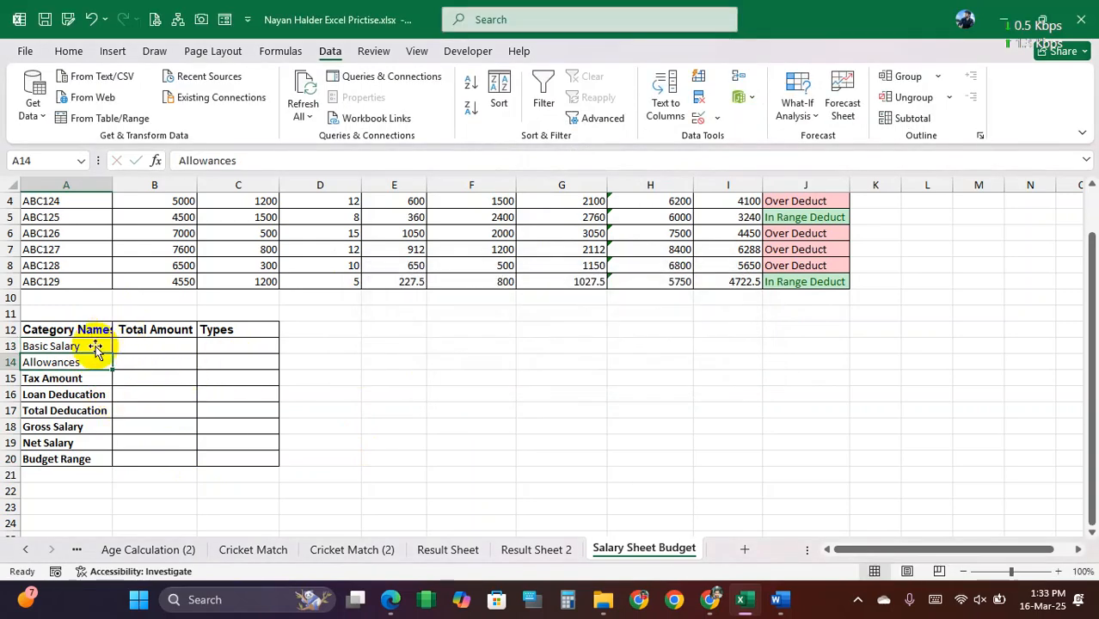
double_click(85, 346)
double_click(88, 362)
click(88, 346)
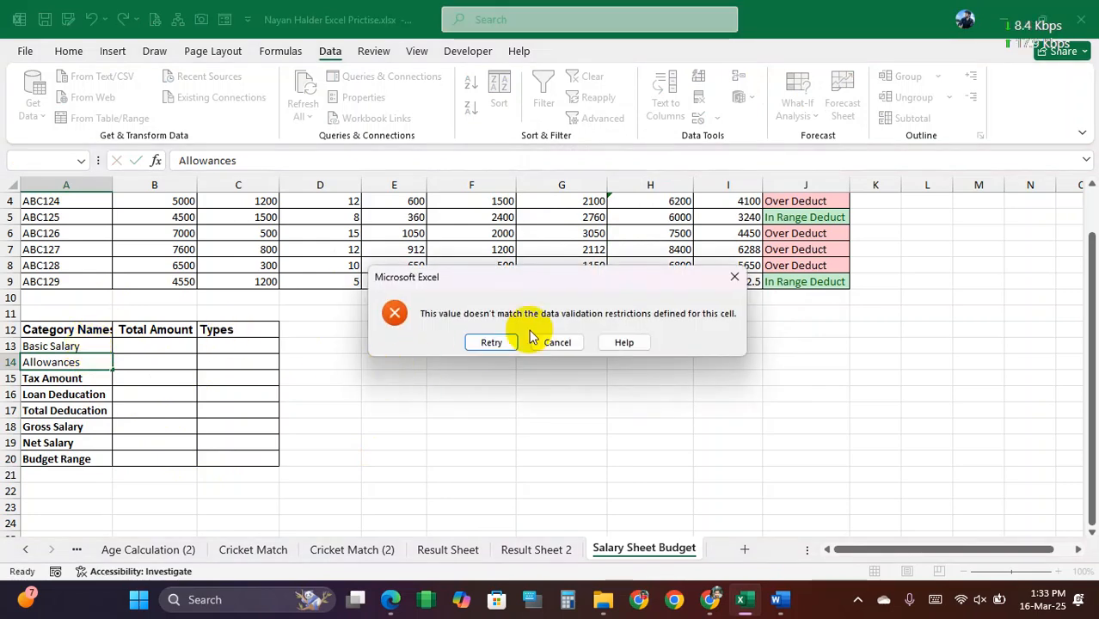
click(552, 342)
double_click(92, 348)
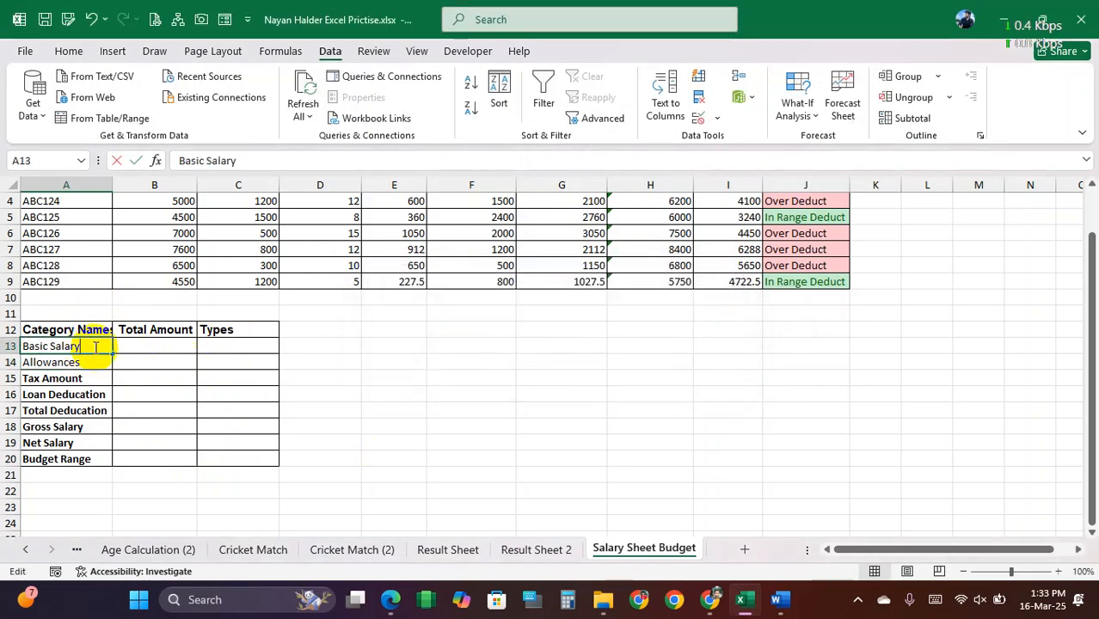
click(110, 381)
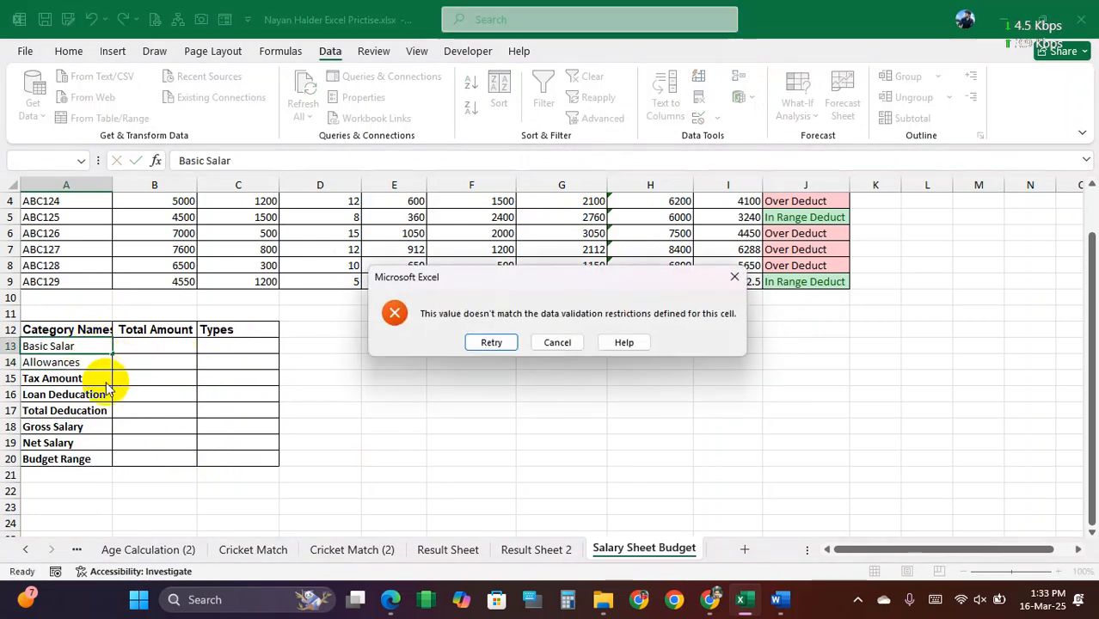
click(557, 342)
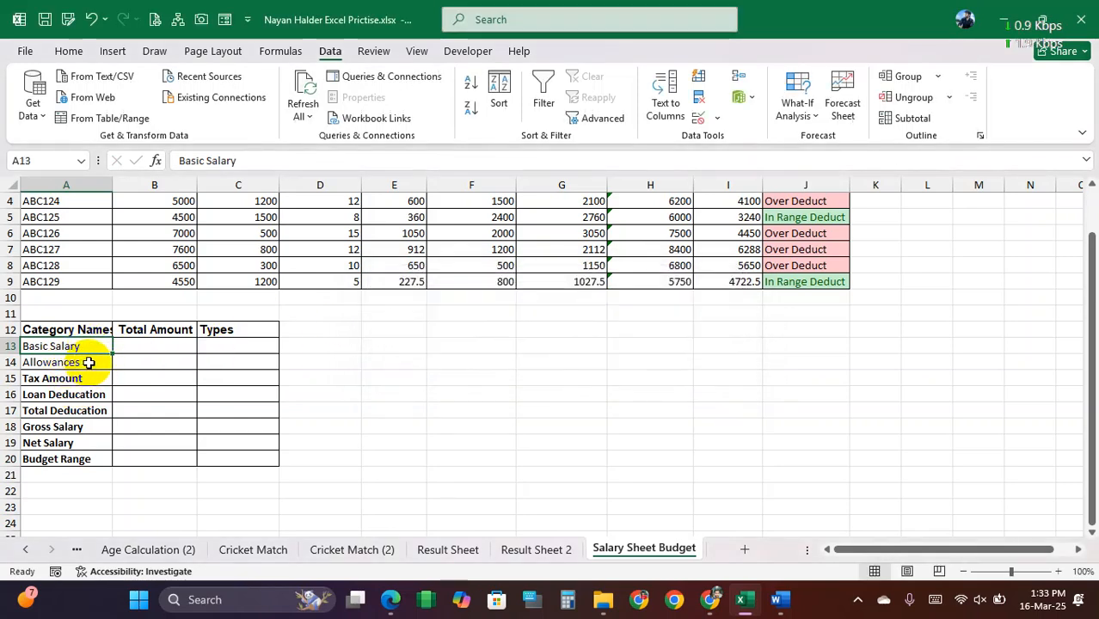
Step: Remove the trailing space from Allowances in A14
click(89, 362)
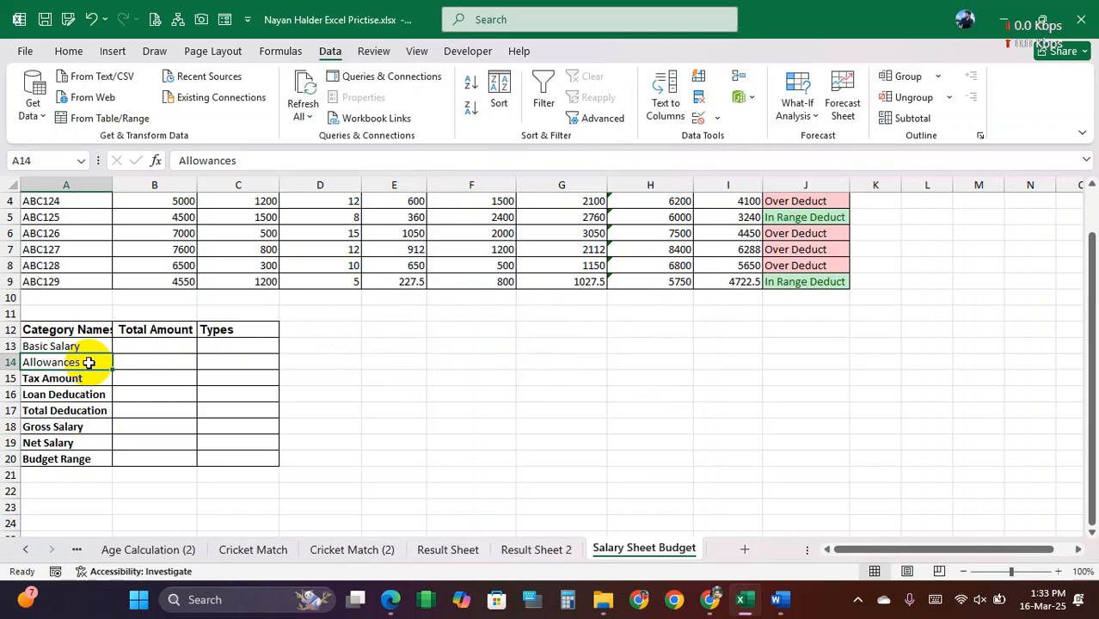
double_click(88, 362)
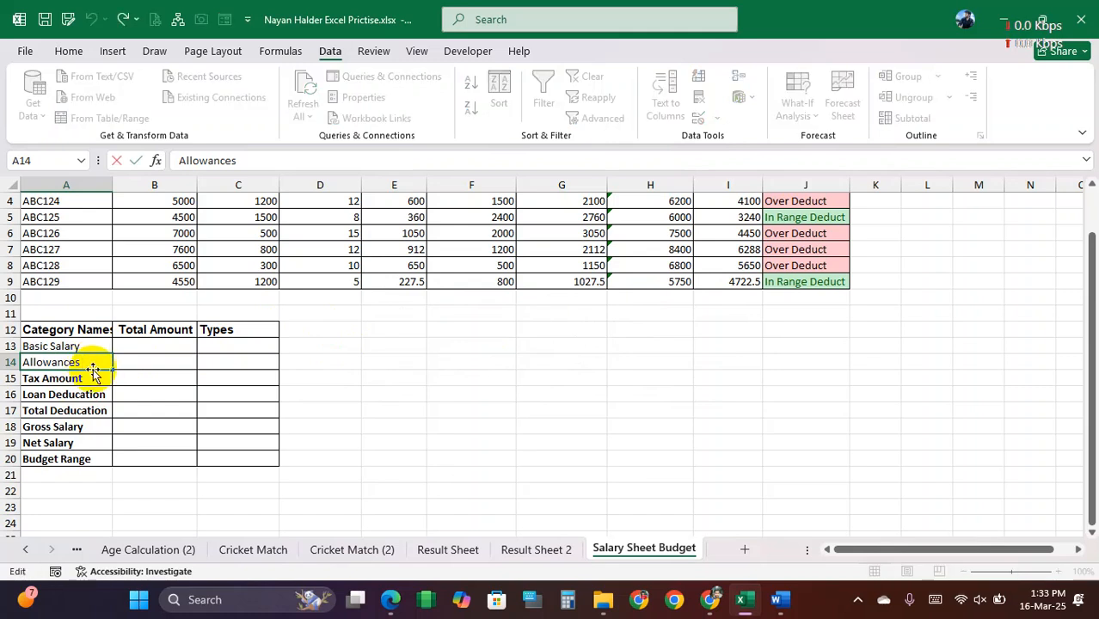
key(Return)
Step: Try to enter Allowances with a trailing space in A14, and cancel the entry
click(91, 362)
double_click(94, 362)
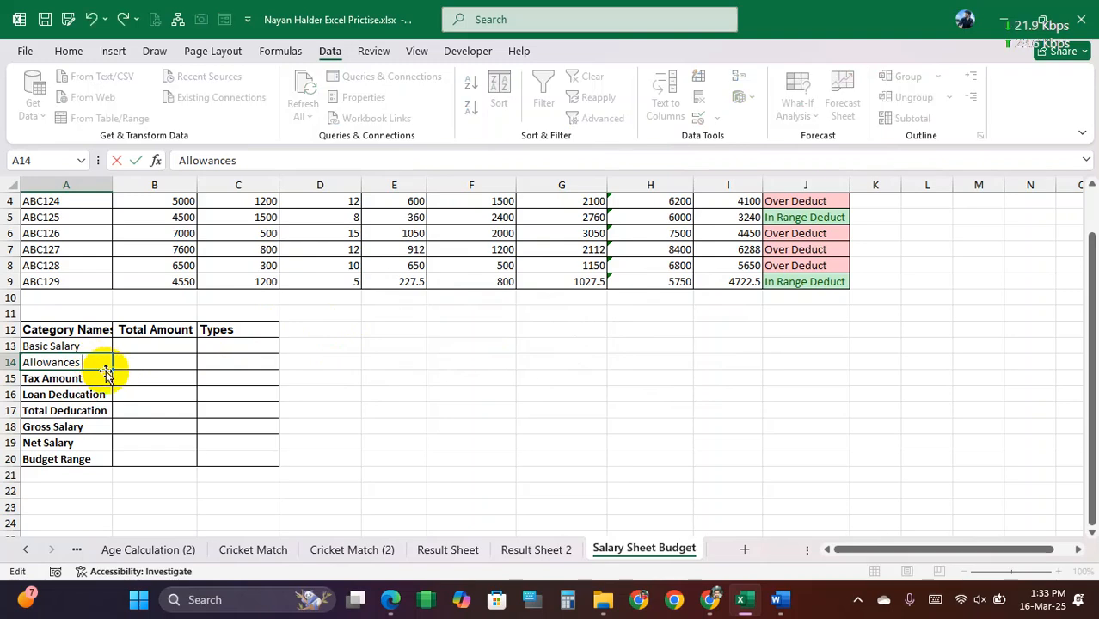
click(99, 381)
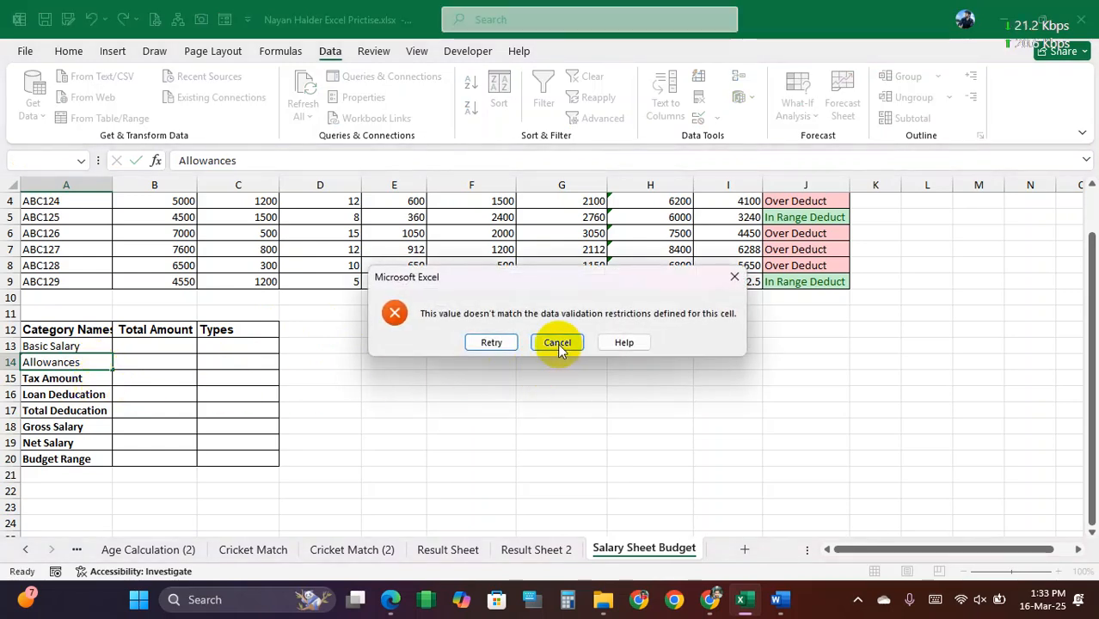
click(558, 344)
Step: Check the existing entries in A14, A15 and A16 against the validation rule by reopening each for editing
double_click(93, 362)
double_click(95, 379)
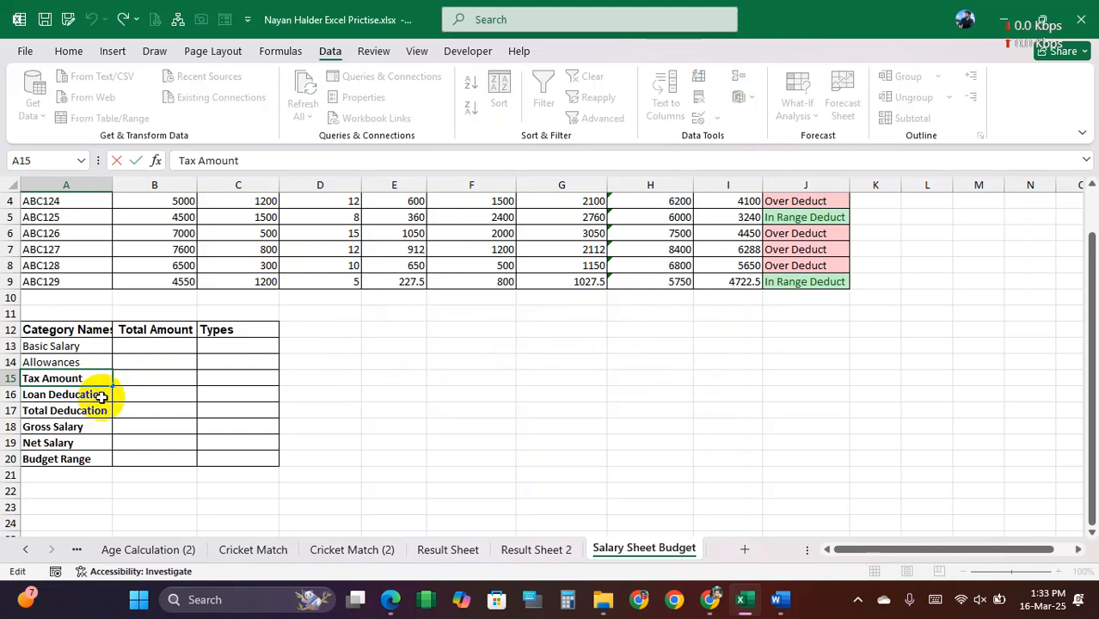
double_click(100, 394)
click(117, 411)
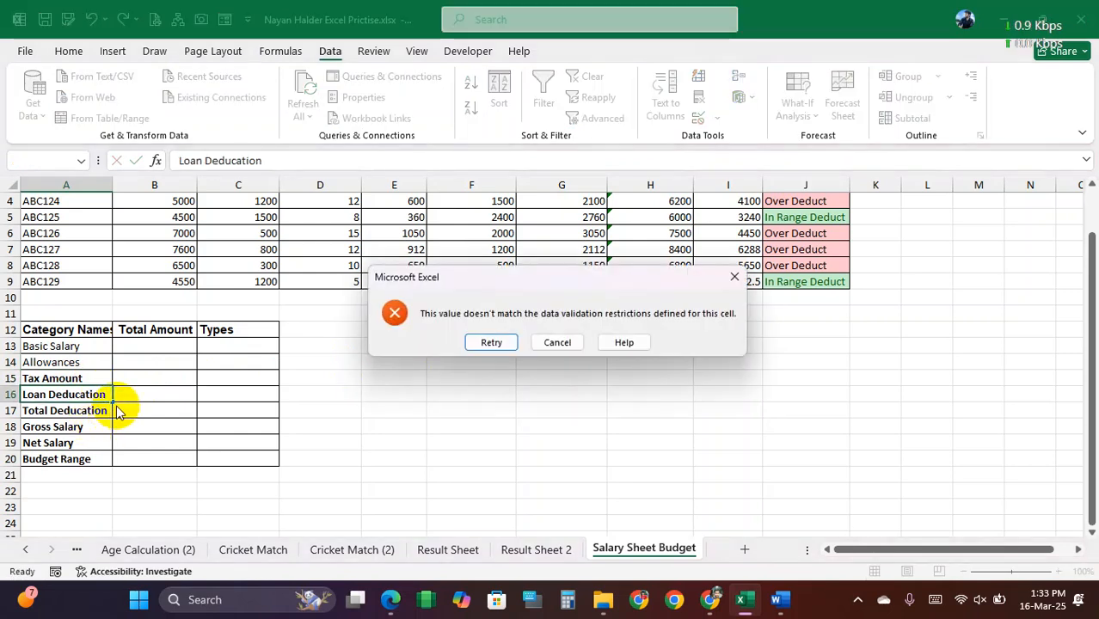
click(557, 343)
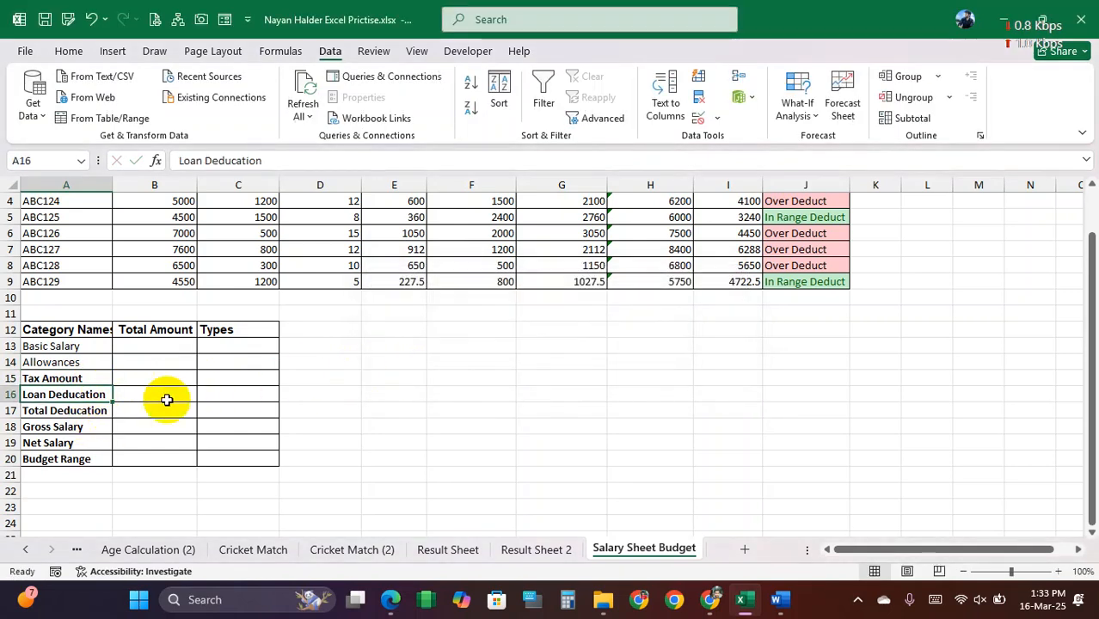
Step: Try to change A16 to Loan Deducatian, and cancel the entry
double_click(104, 395)
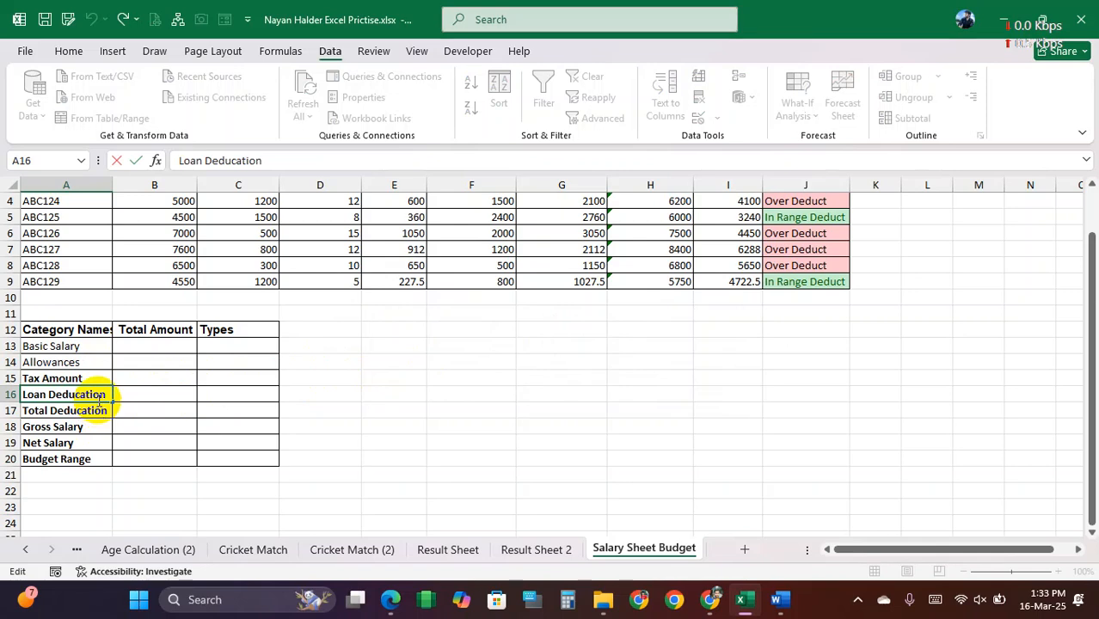
text(a)
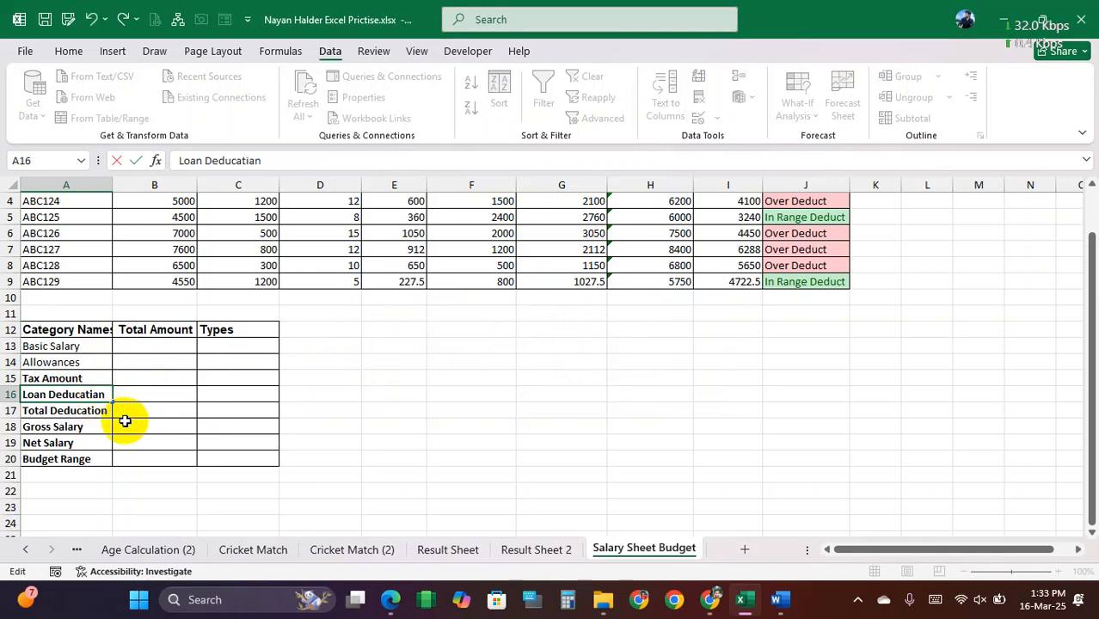
key(Return)
click(542, 344)
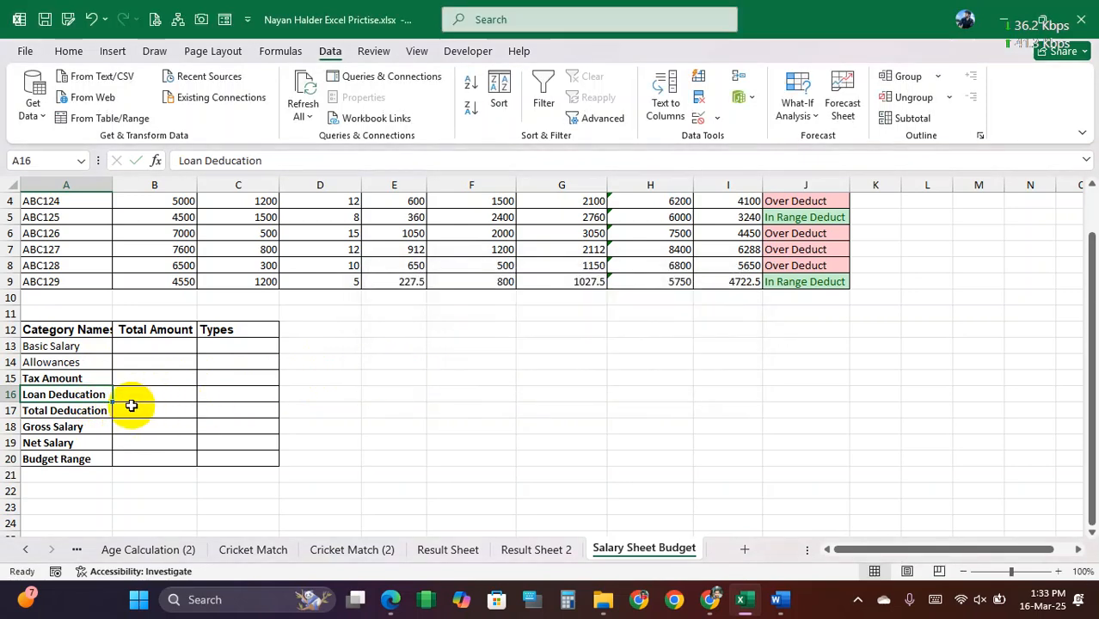
Step: Correct the category name in A16 to Loan Deduction
double_click(99, 395)
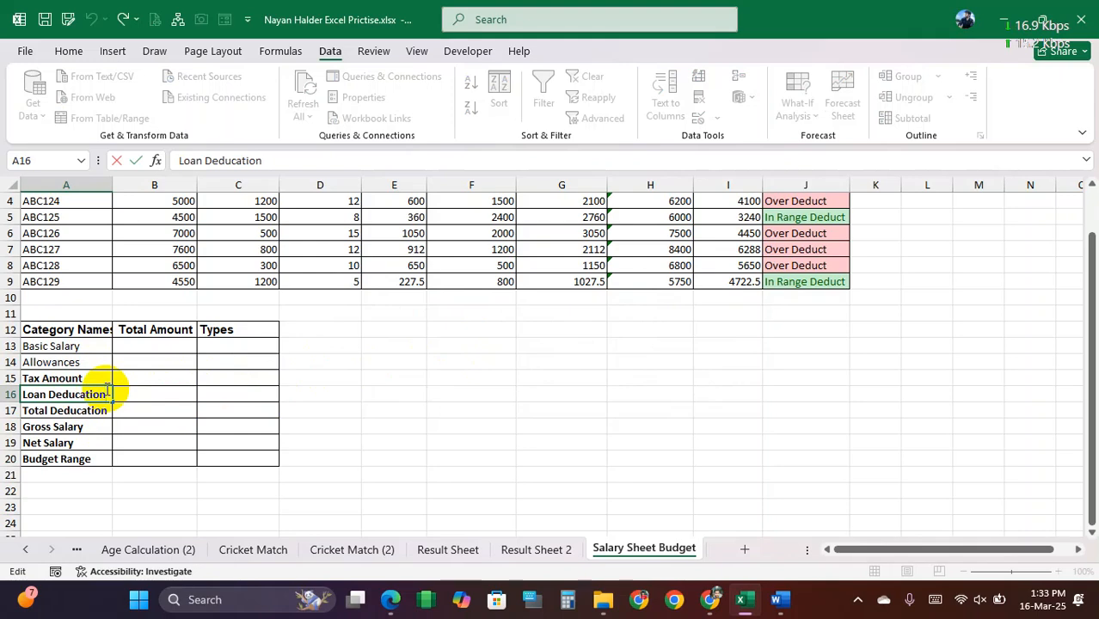
key(shift+Home)
text(Loan)
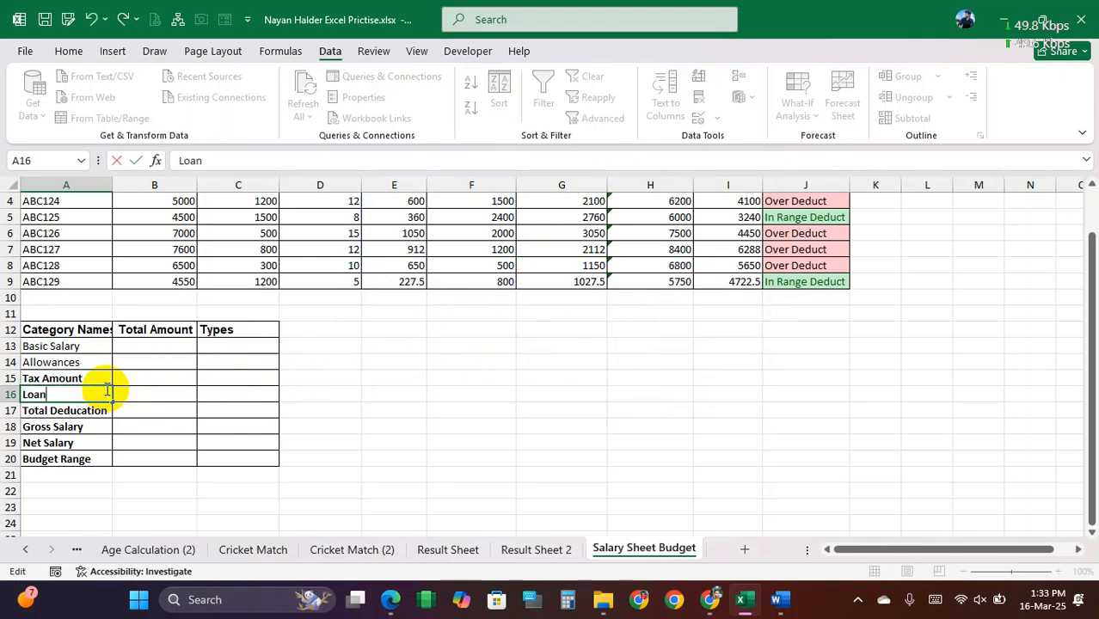
text( Ded)
text(uction)
key(Return)
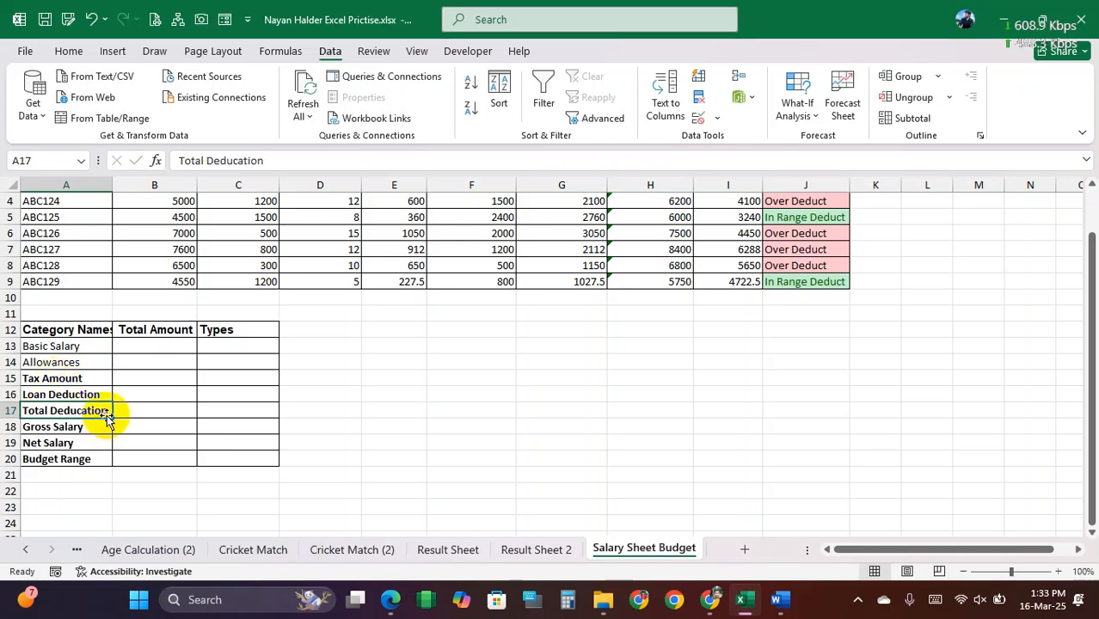
Step: Change the category name in A17 to Total Deductian
double_click(80, 412)
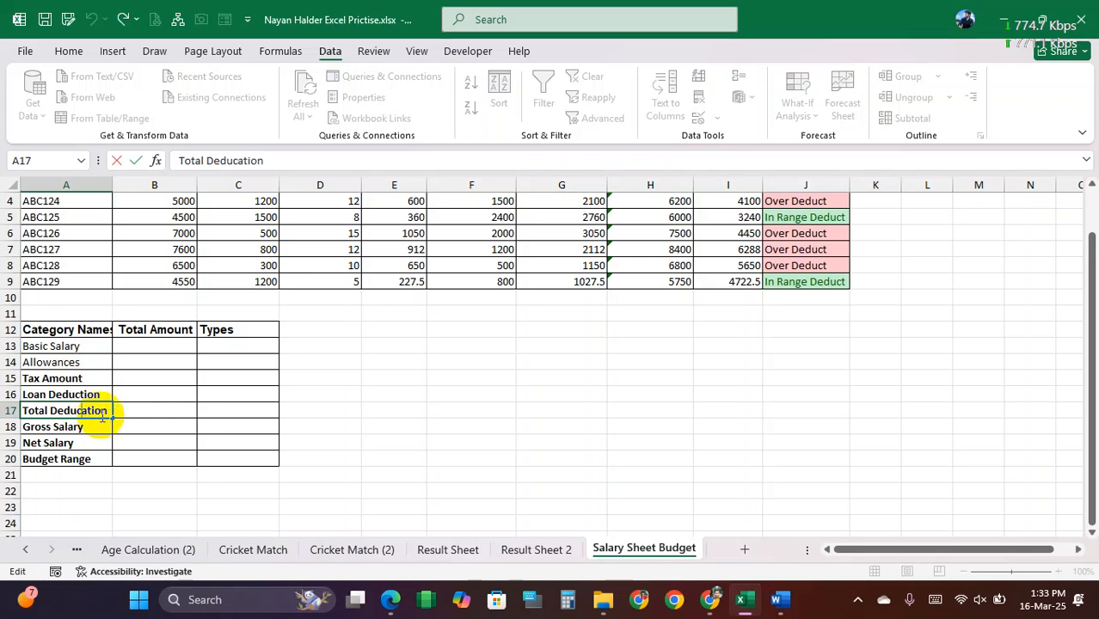
key(shift+Home)
text(To)
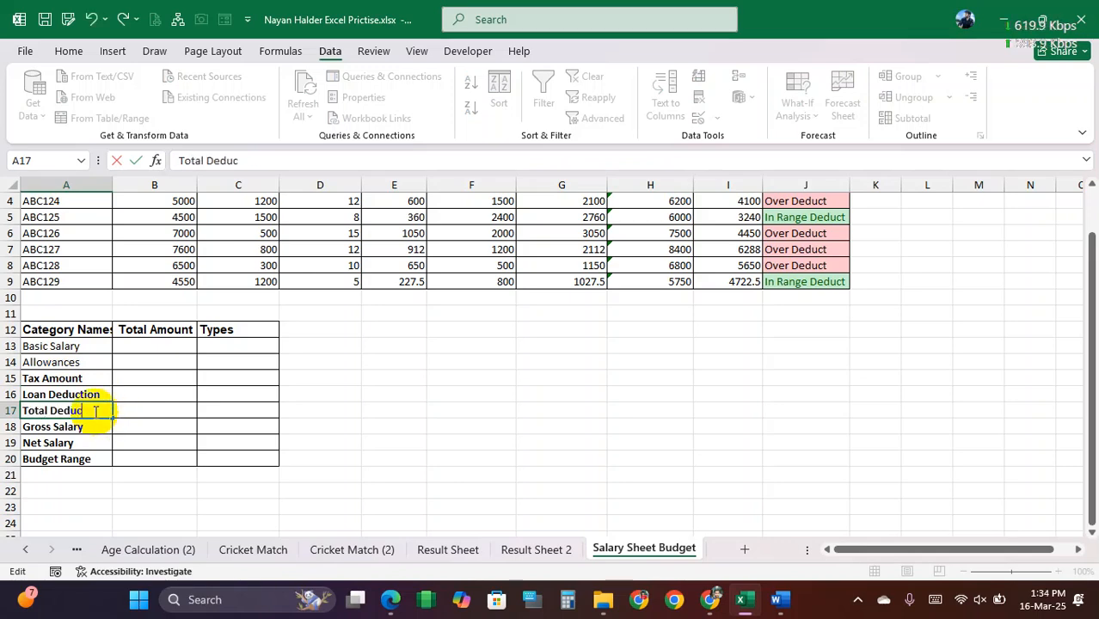
key(Return)
key(Return)
click(96, 412)
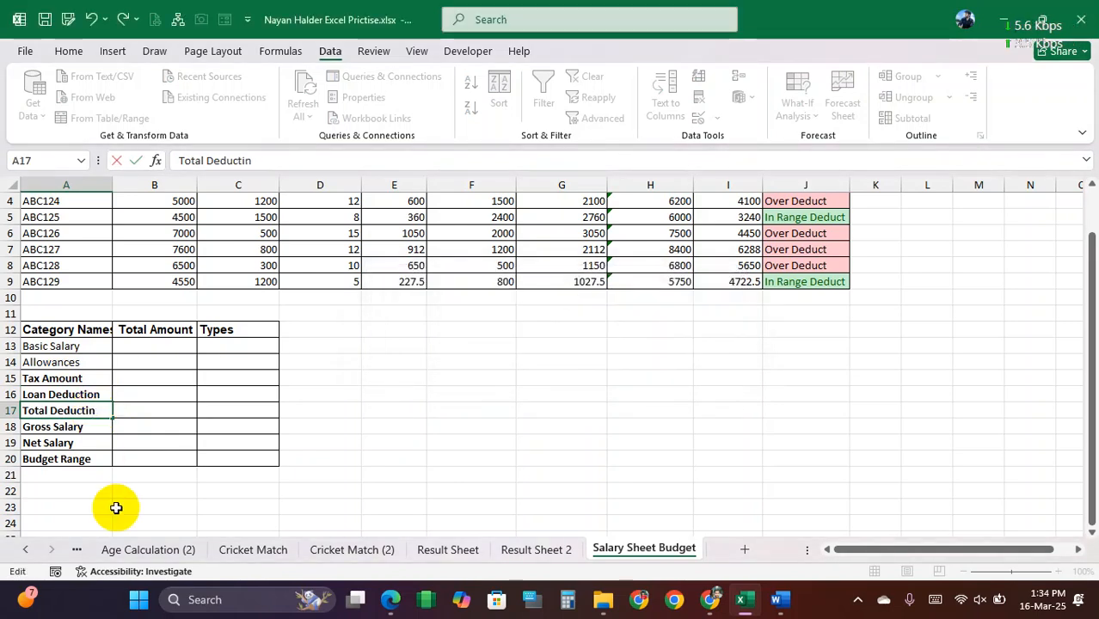
text(a)
click(159, 443)
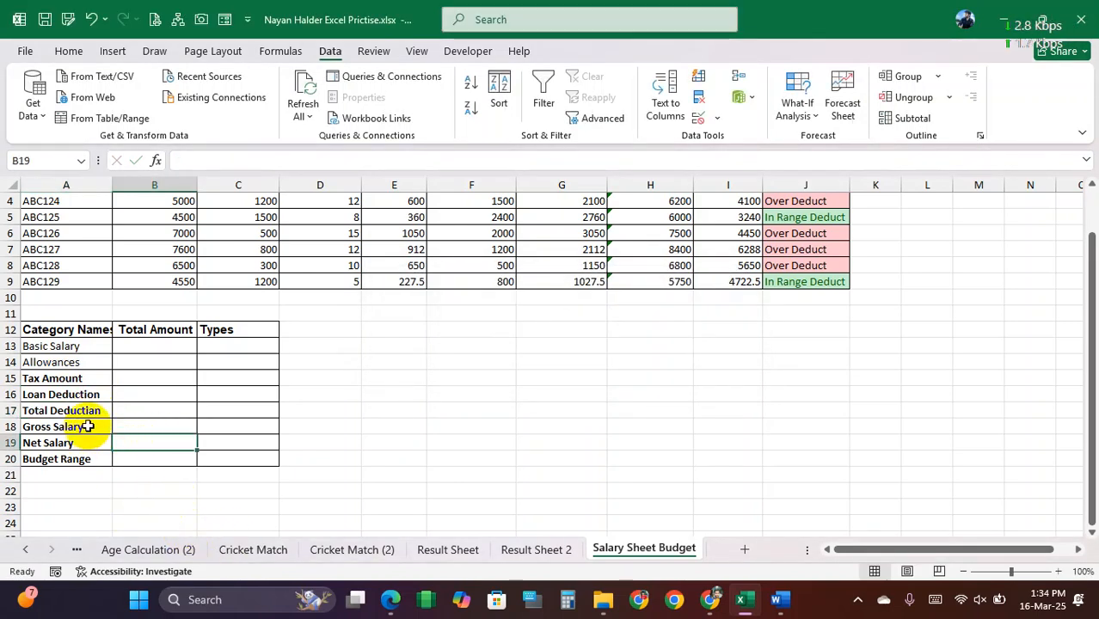
Step: Re-enter the category names Gross Salary, Net Salary and Budget Range in A18, A19 and A20
click(88, 426)
text(Gr)
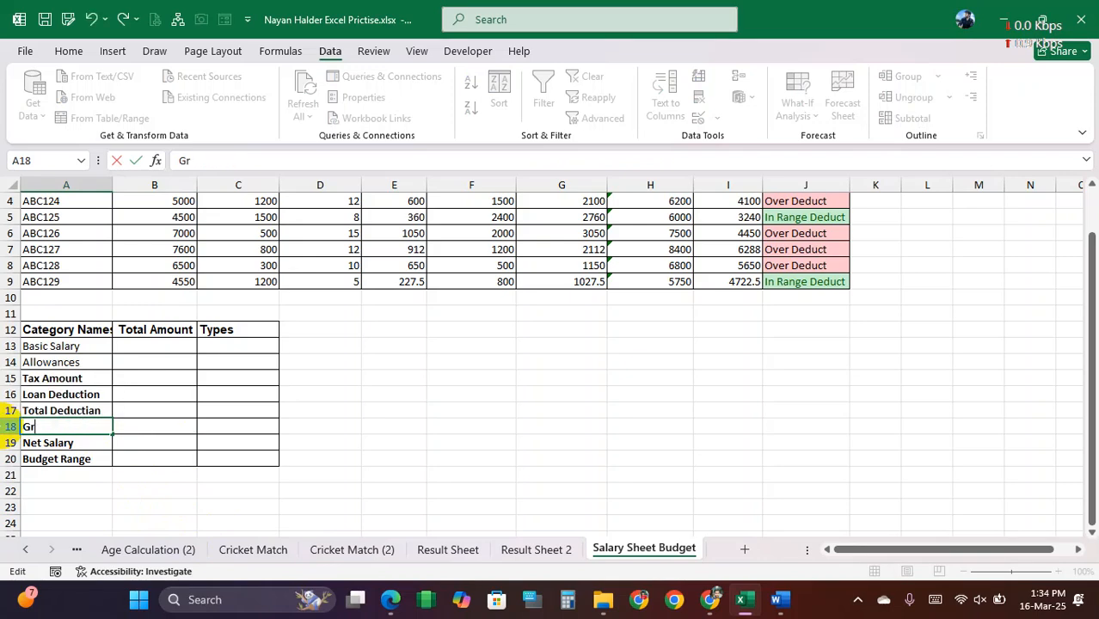
text(oss Salary)
key(Return)
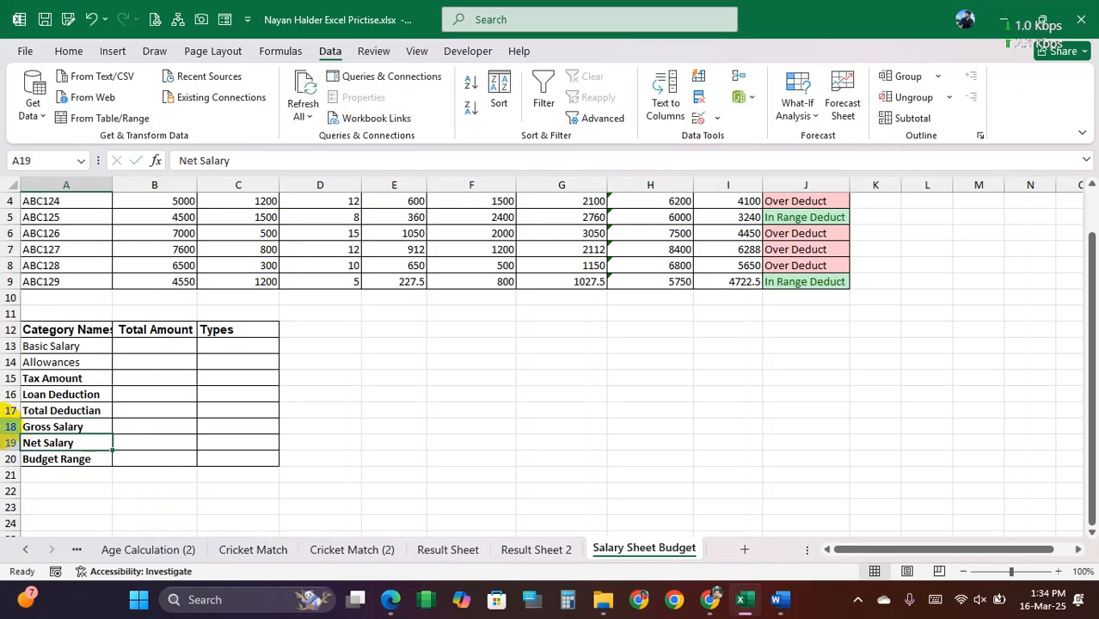
text(Ne)
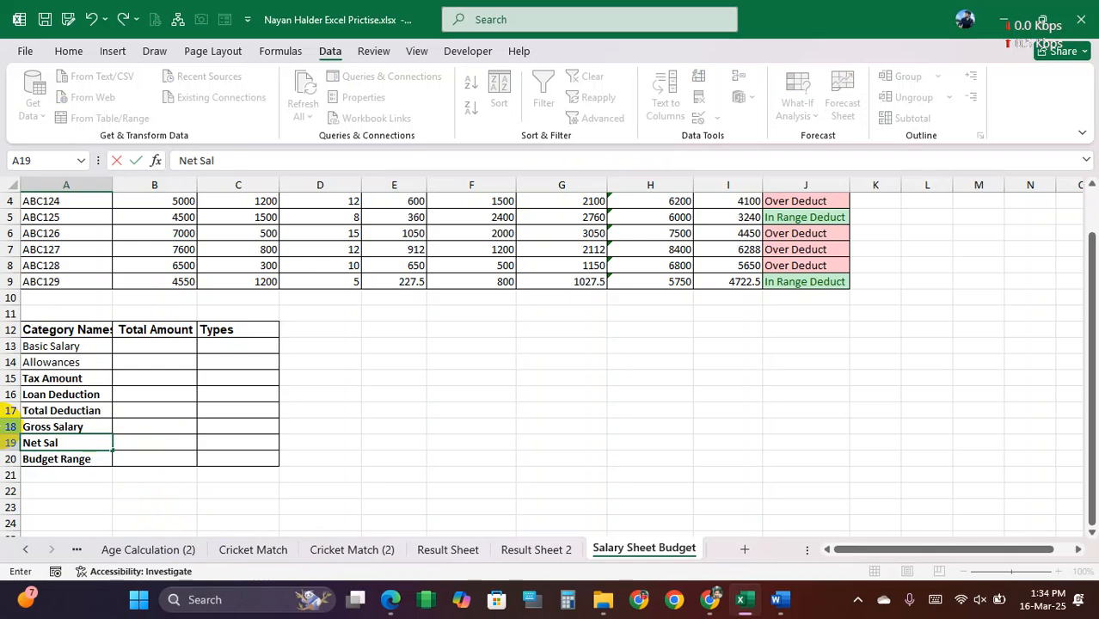
key(Return)
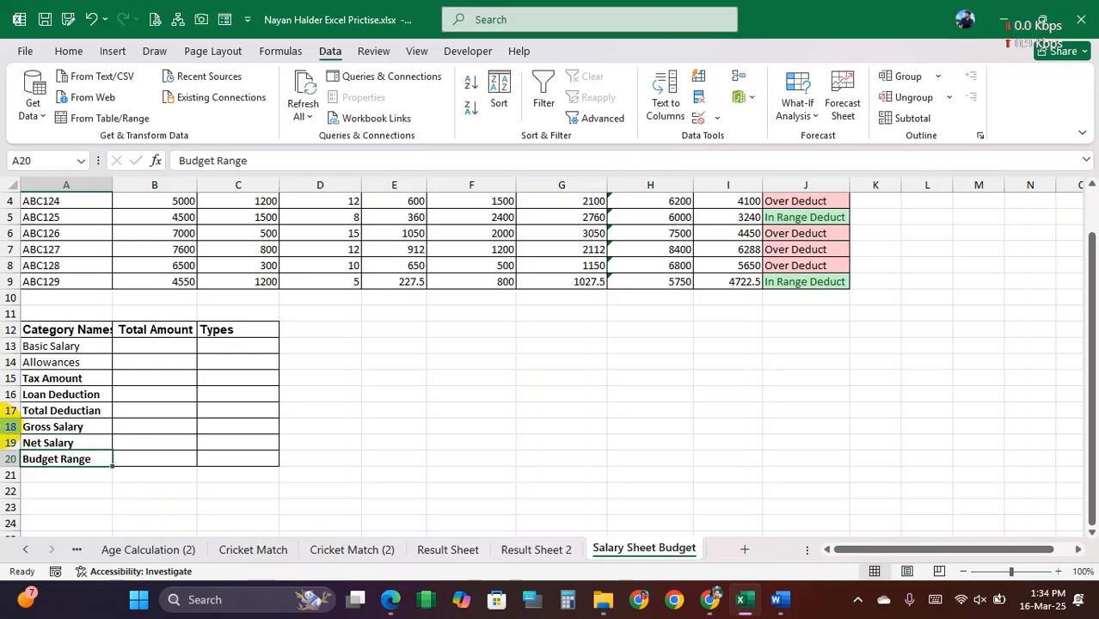
text(Bu)
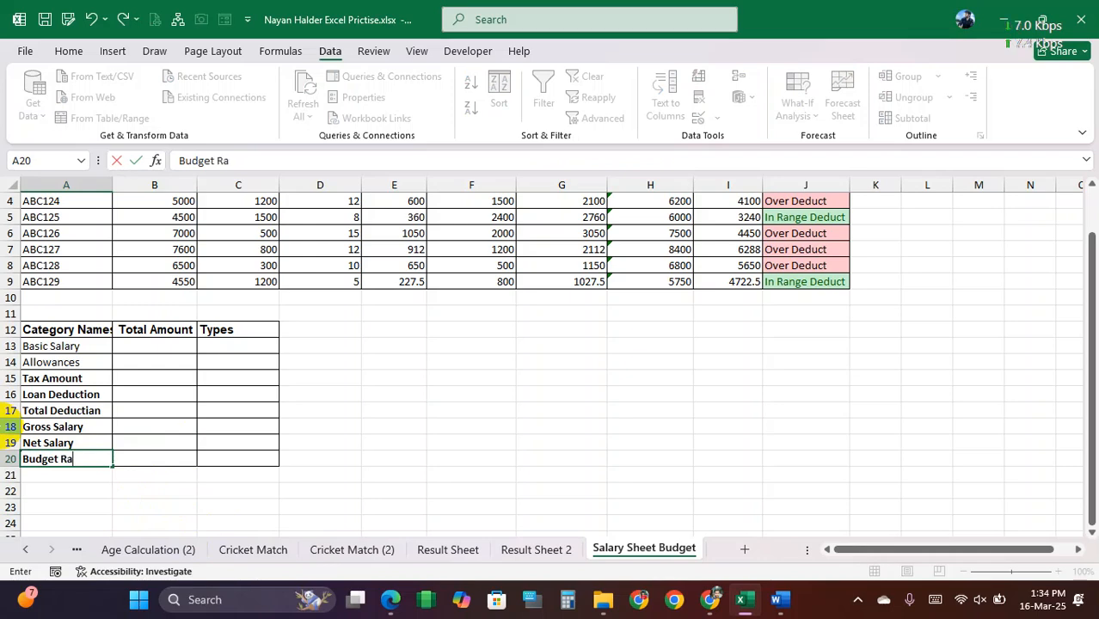
key(Return)
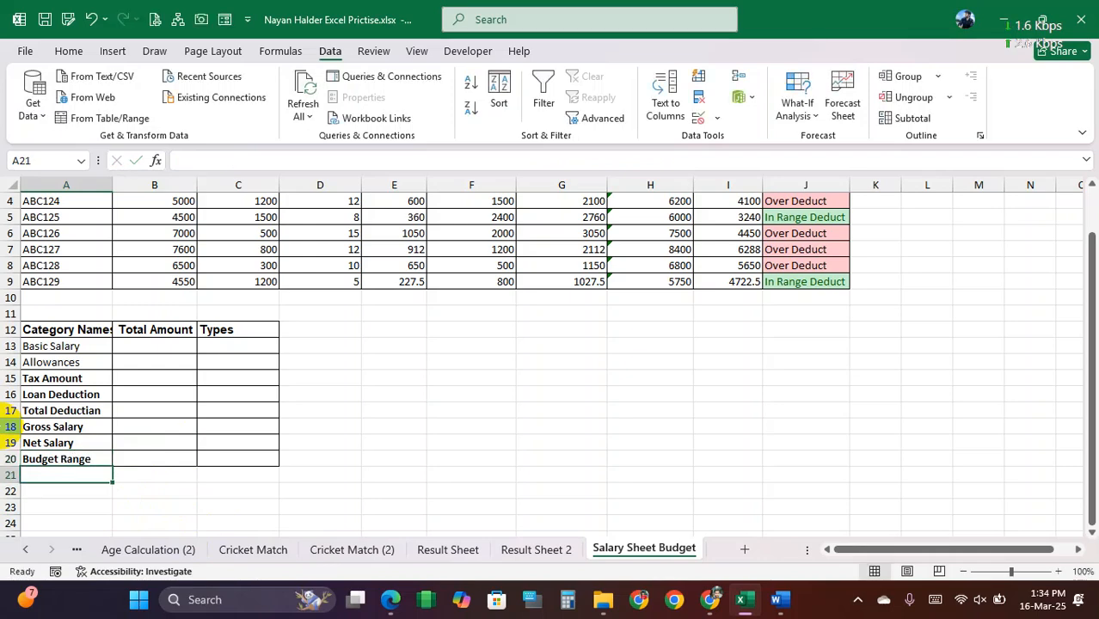
Step: Try to change A17 to Total Deduction, and cancel the entry
double_click(91, 410)
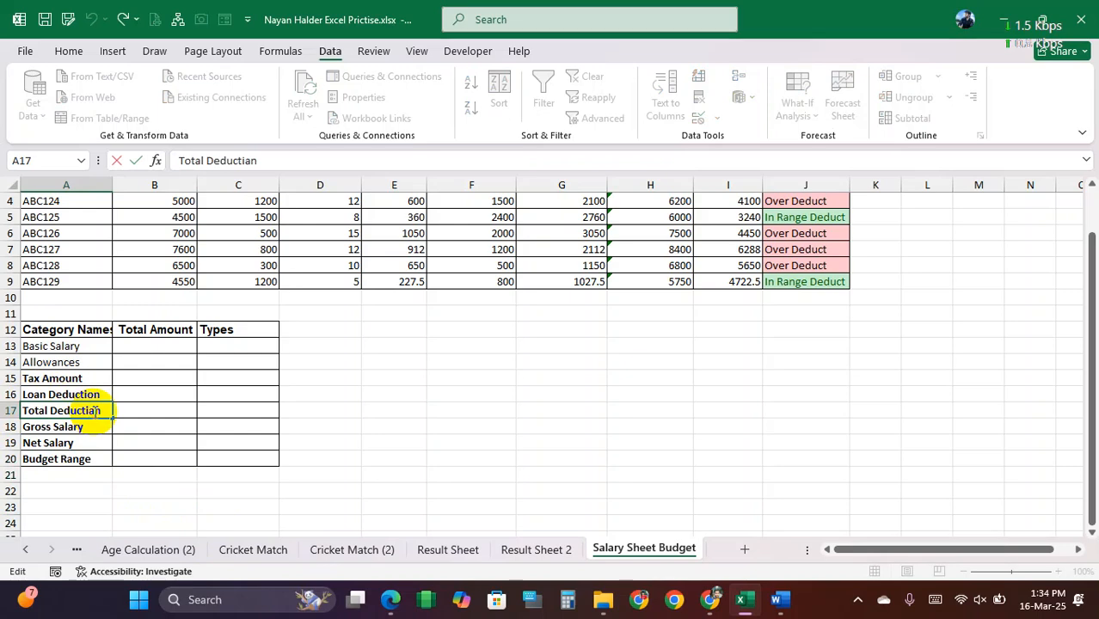
key(Return)
key(Return)
key(Return)
key(Return)
key(Return)
key(Return)
key(Return)
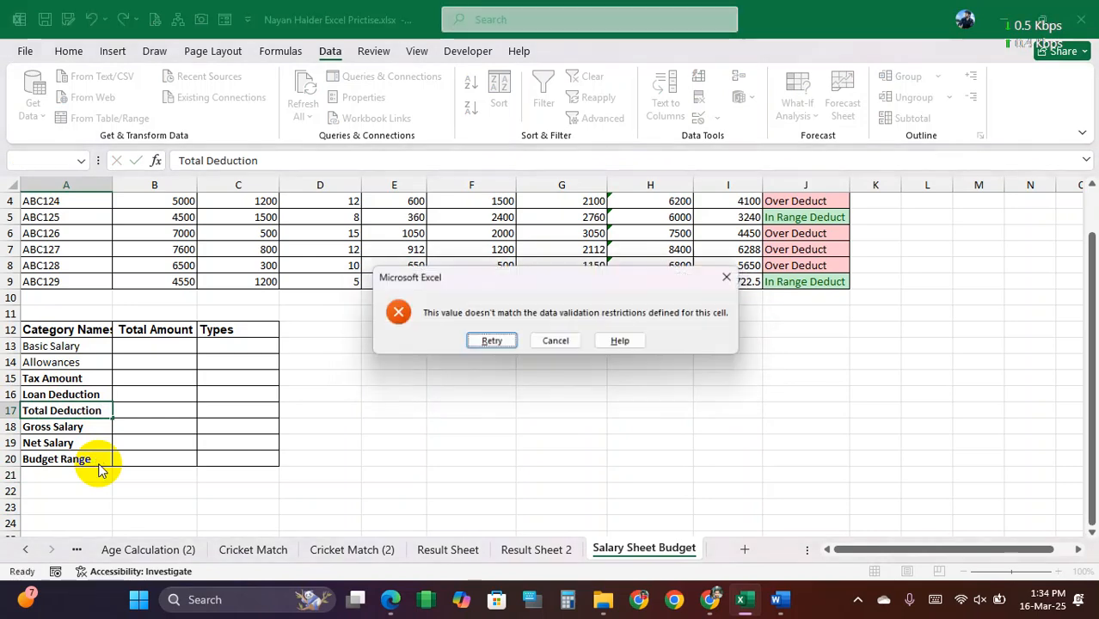
key(Return)
key(Return)
key(Return)
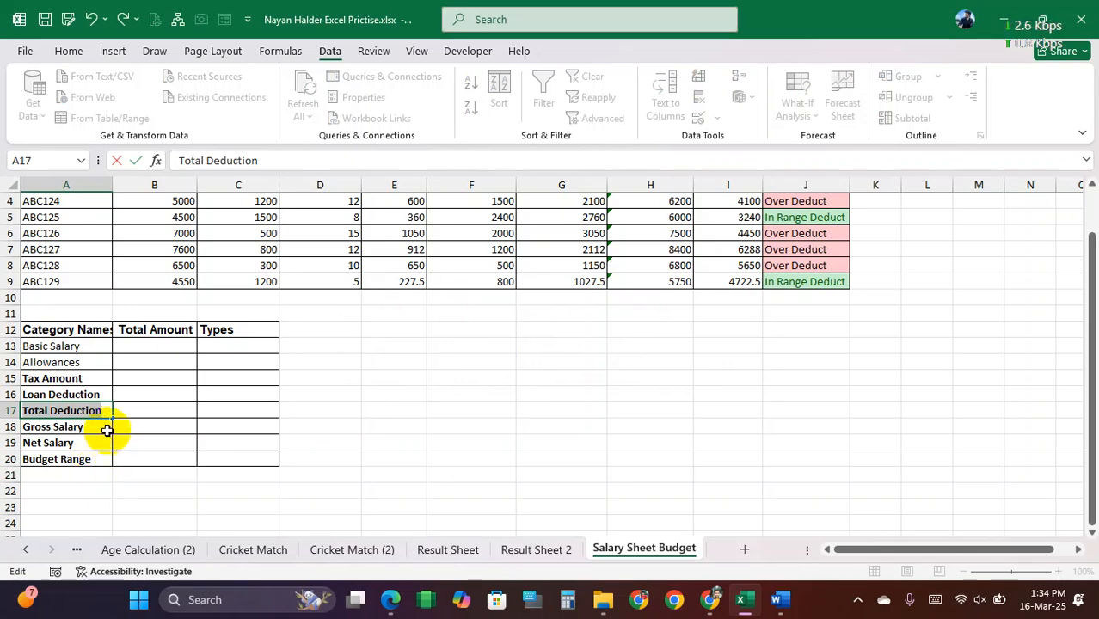
key(Return)
click(549, 344)
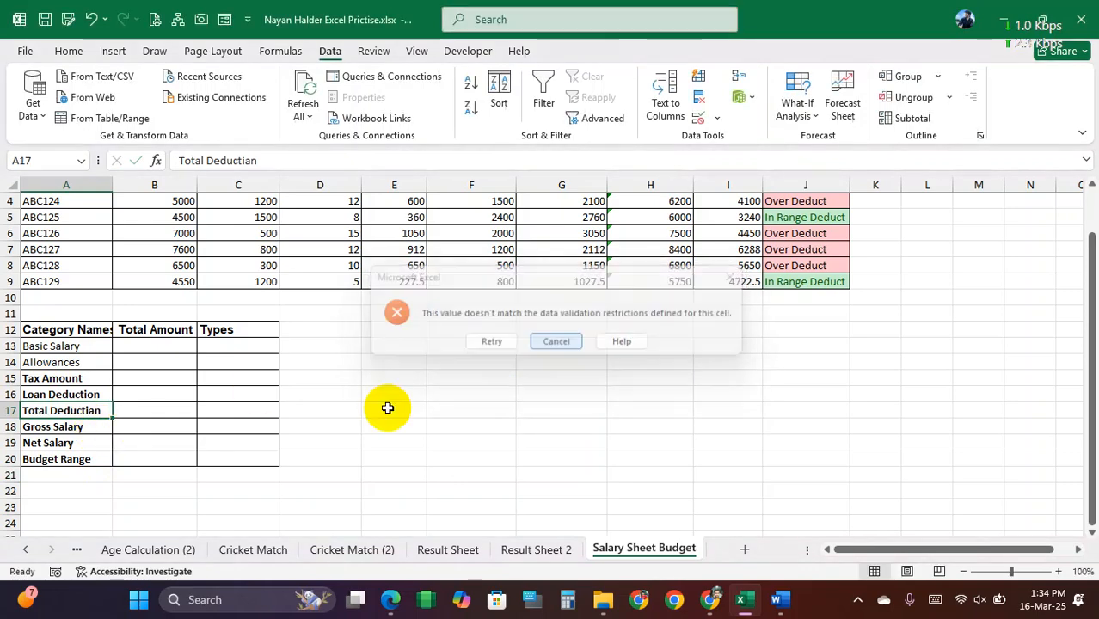
Step: Correct the spelling to Total Deduction in the custom data validation formula for the category names in A13:A20
click(95, 425)
click(100, 412)
click(82, 346)
drag(81, 346, 81, 454)
click(721, 119)
click(745, 137)
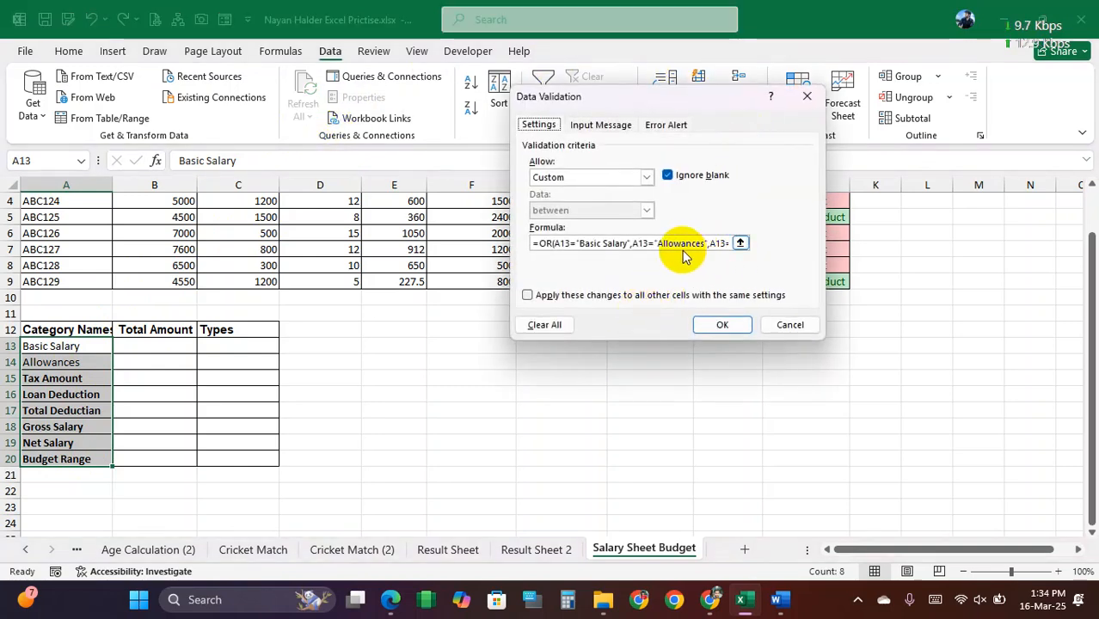
drag(695, 243, 574, 247)
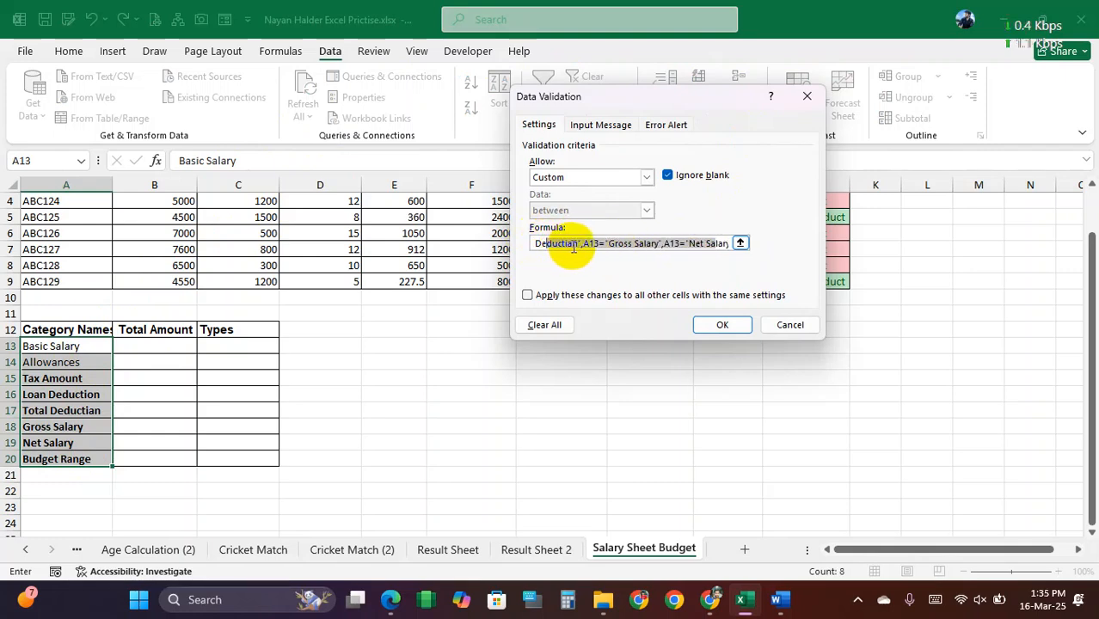
click(576, 245)
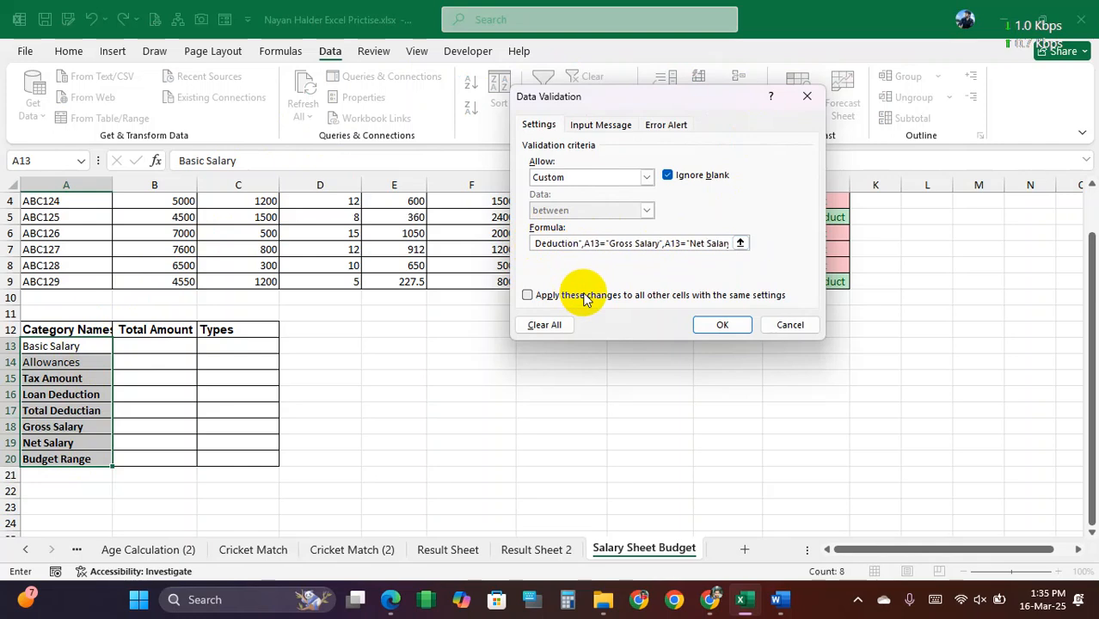
click(722, 325)
Step: Correct the category name in A17 to Total Deduction
click(96, 396)
double_click(100, 410)
click(155, 412)
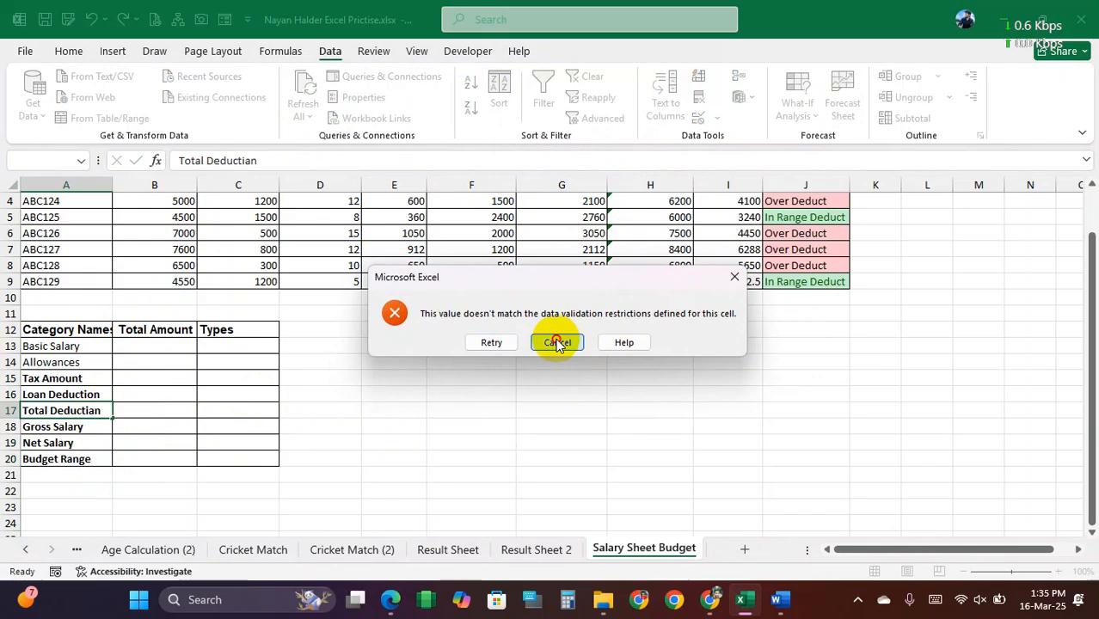
click(557, 342)
double_click(96, 410)
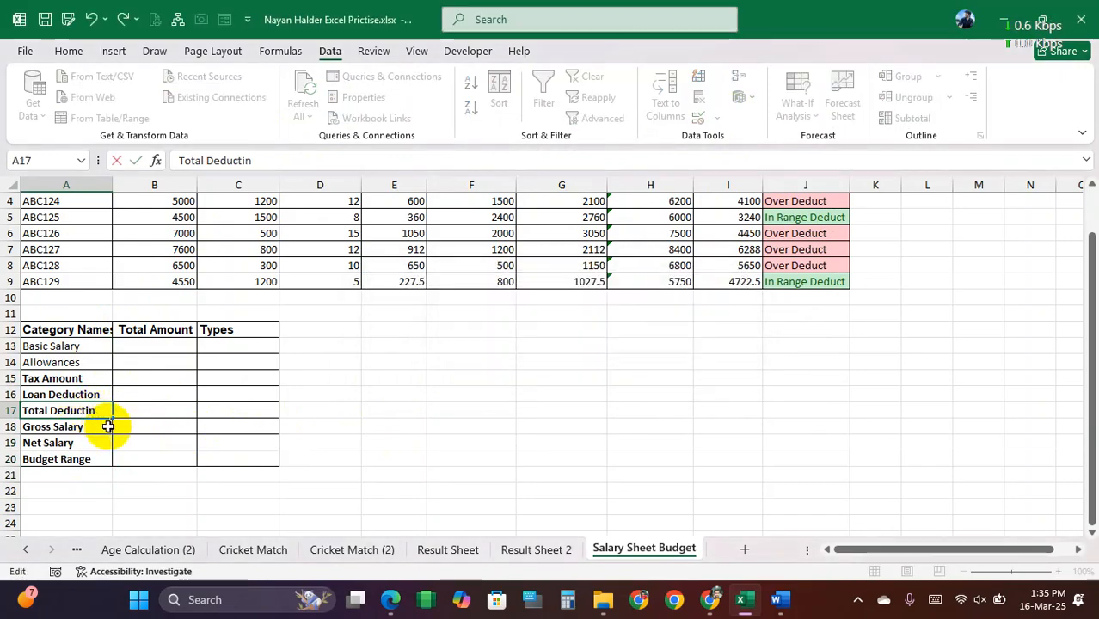
click(108, 427)
click(216, 388)
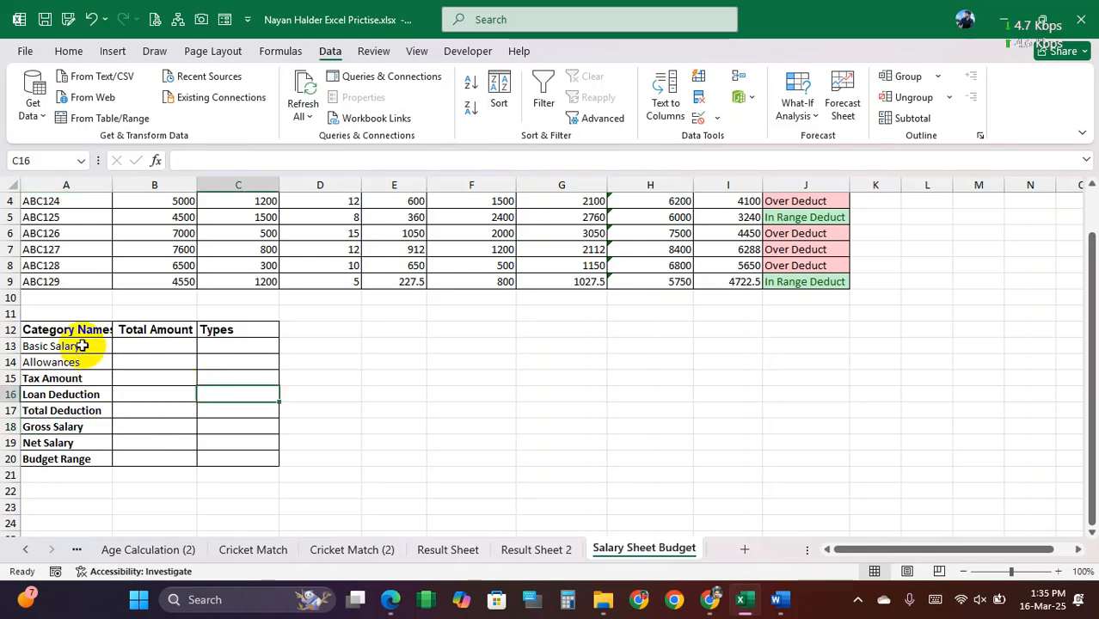
Step: Examine how the Basic Salary and Allowances columns of the salary sheet relate to the empty Total Amount cells
drag(80, 346, 85, 454)
click(54, 346)
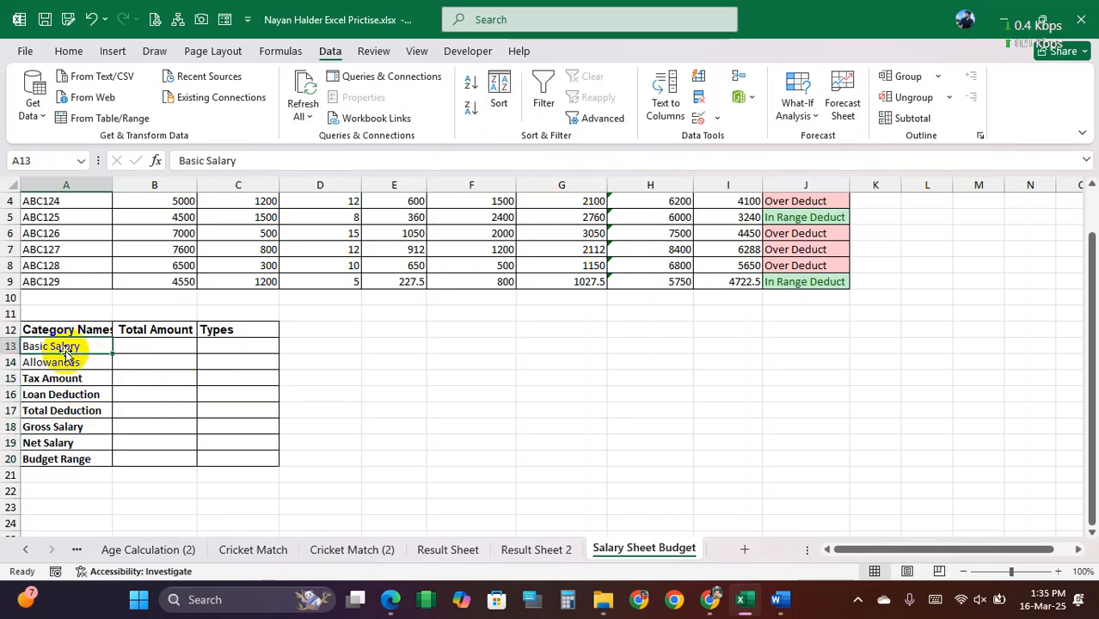
drag(155, 345, 164, 451)
scroll(159, 383, up, 1)
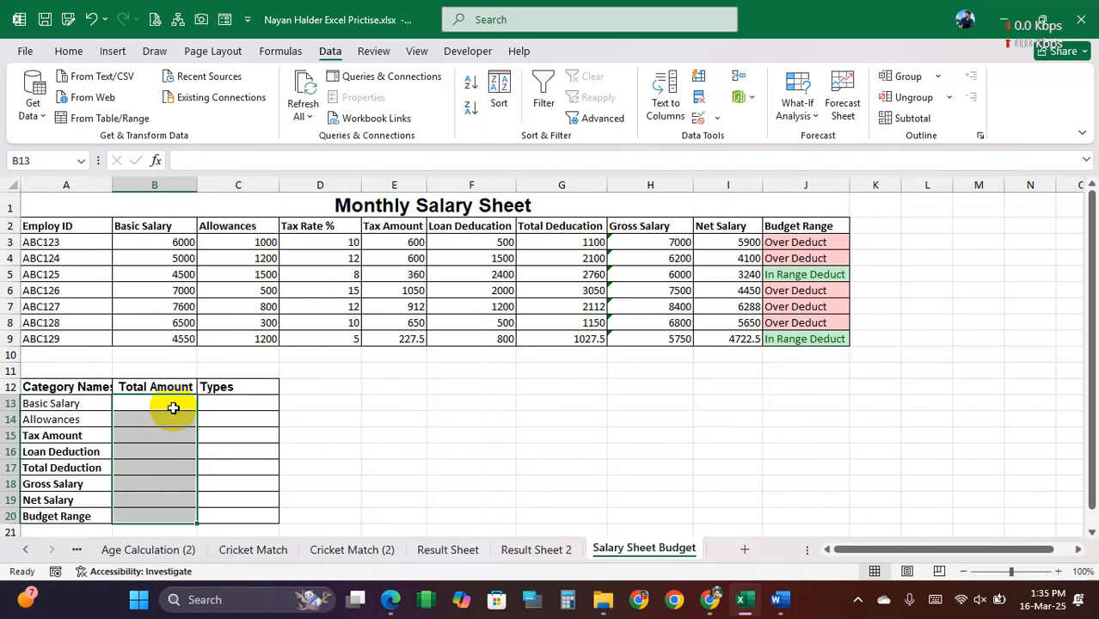
click(148, 404)
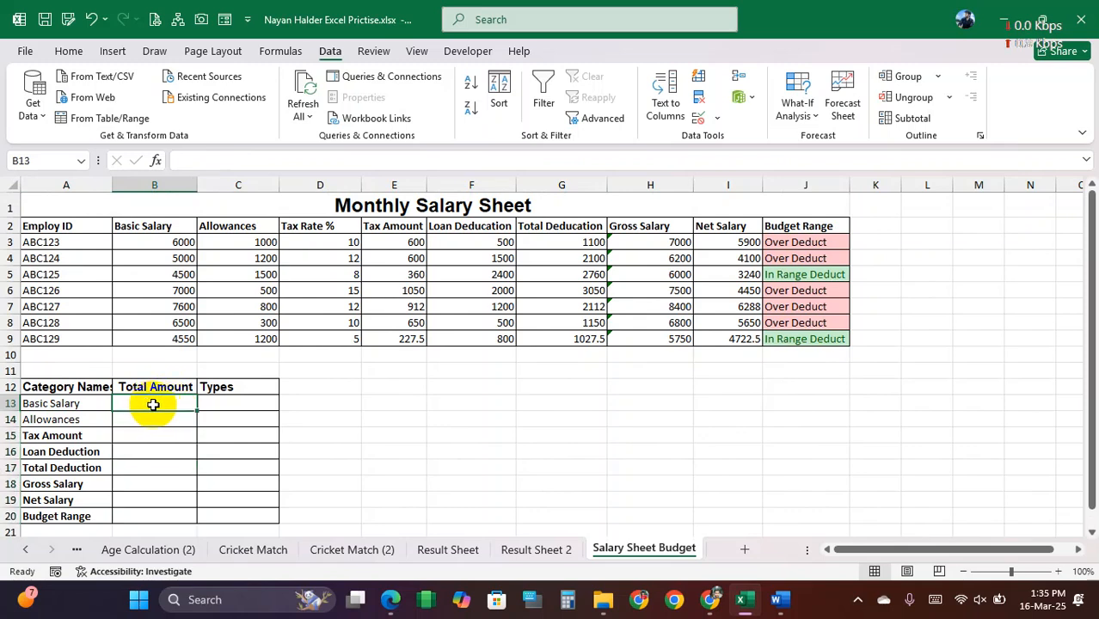
click(51, 407)
click(129, 404)
drag(146, 243, 153, 343)
click(152, 400)
click(93, 419)
click(152, 418)
drag(228, 243, 237, 343)
click(159, 419)
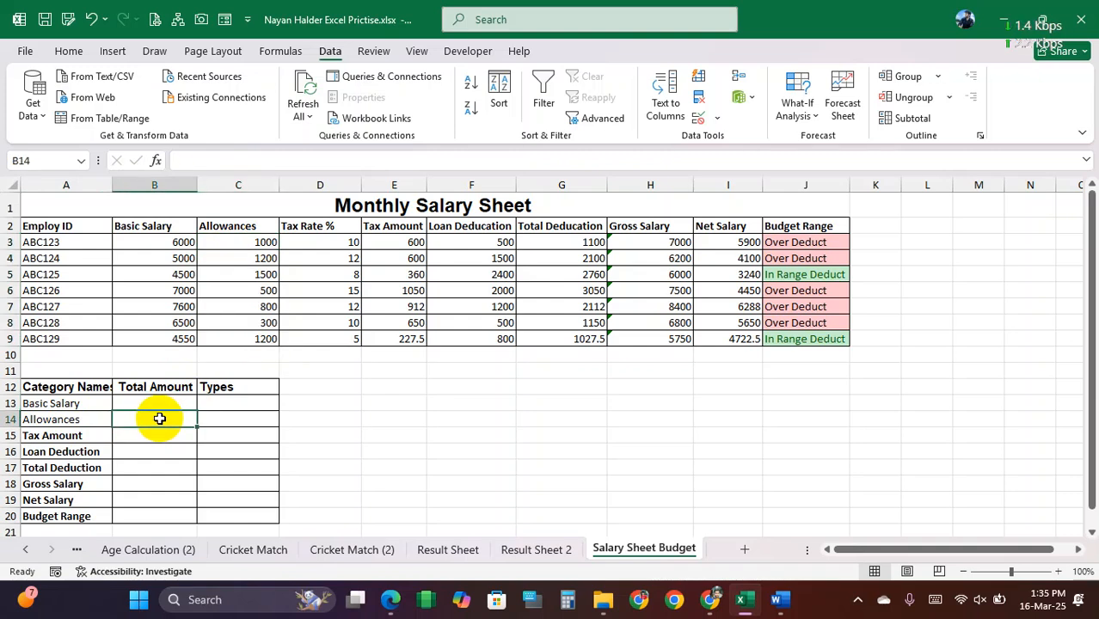
Step: Calculate the Basic Salary total in B13 with the SUM of B3:B9
click(168, 401)
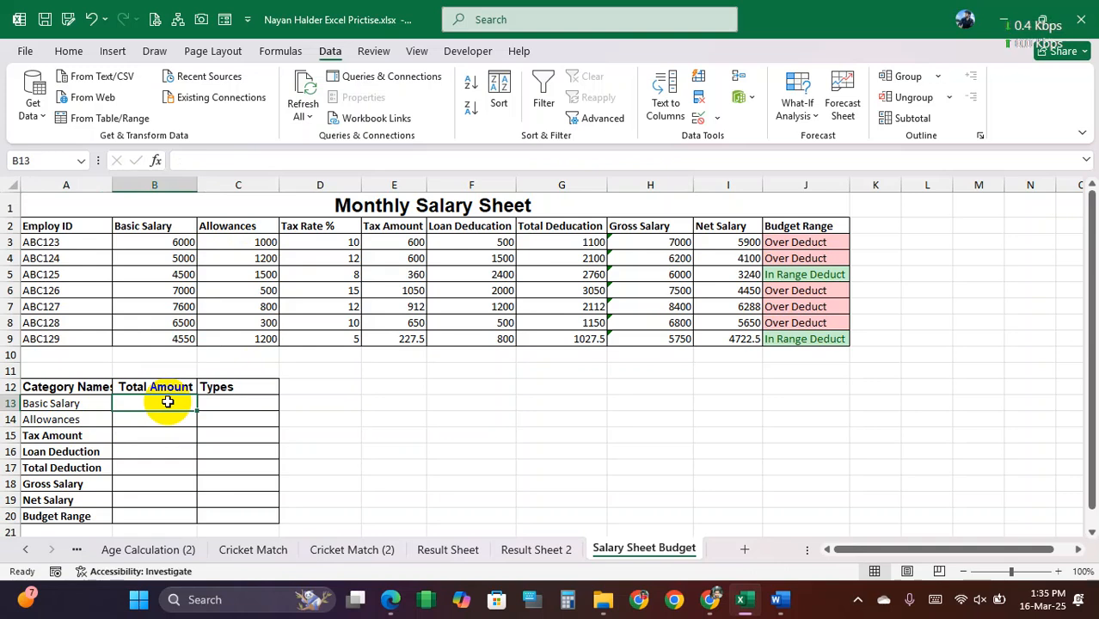
text(=sum)
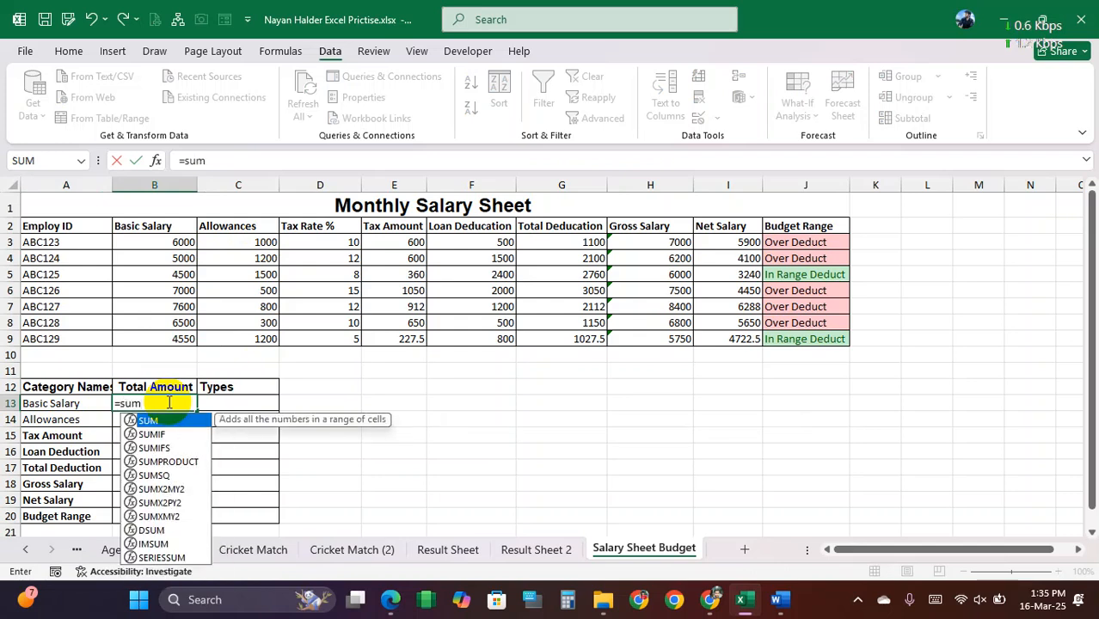
text(()
drag(162, 243, 163, 333)
text())
key(Return)
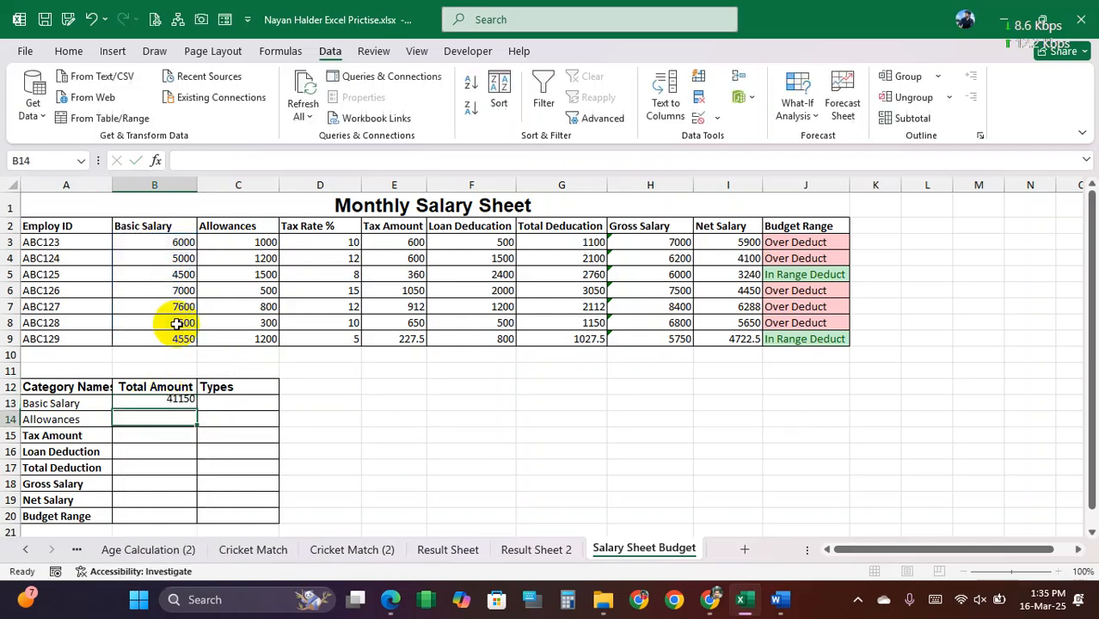
Step: Calculate the Allowances total in B14 with the SUM of C3:C9
text(=sy)
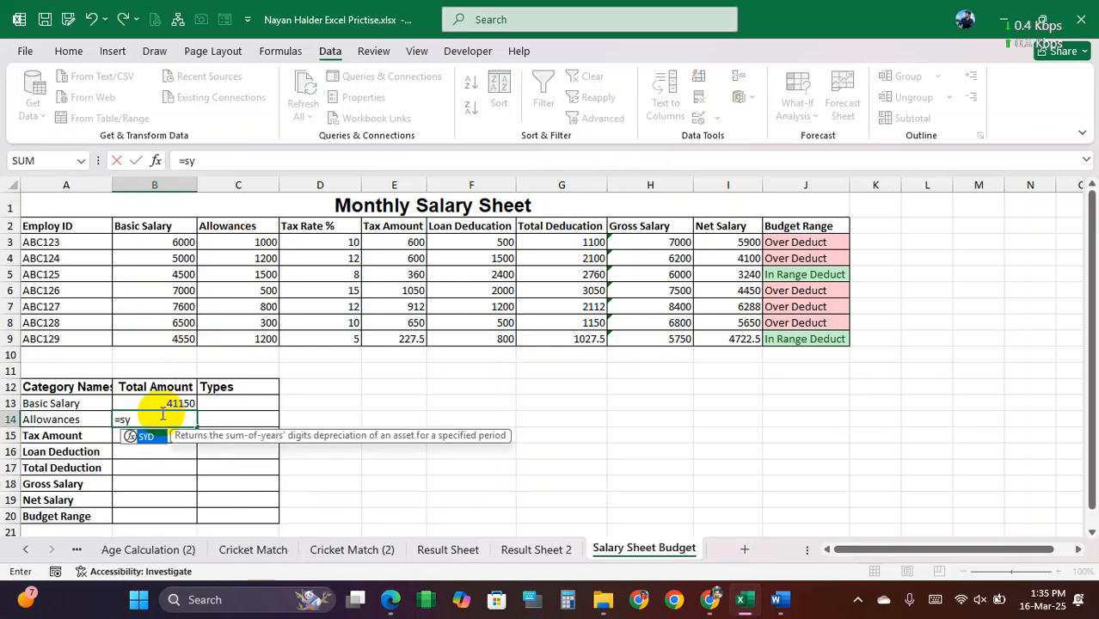
key(BackSpace)
text(um()
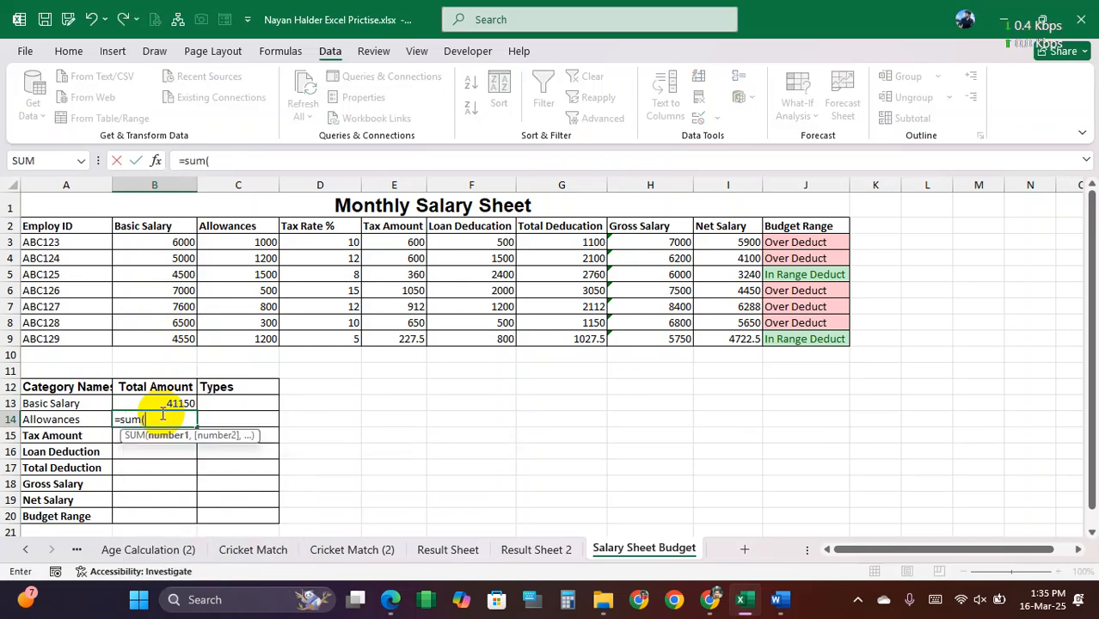
drag(237, 240, 241, 331)
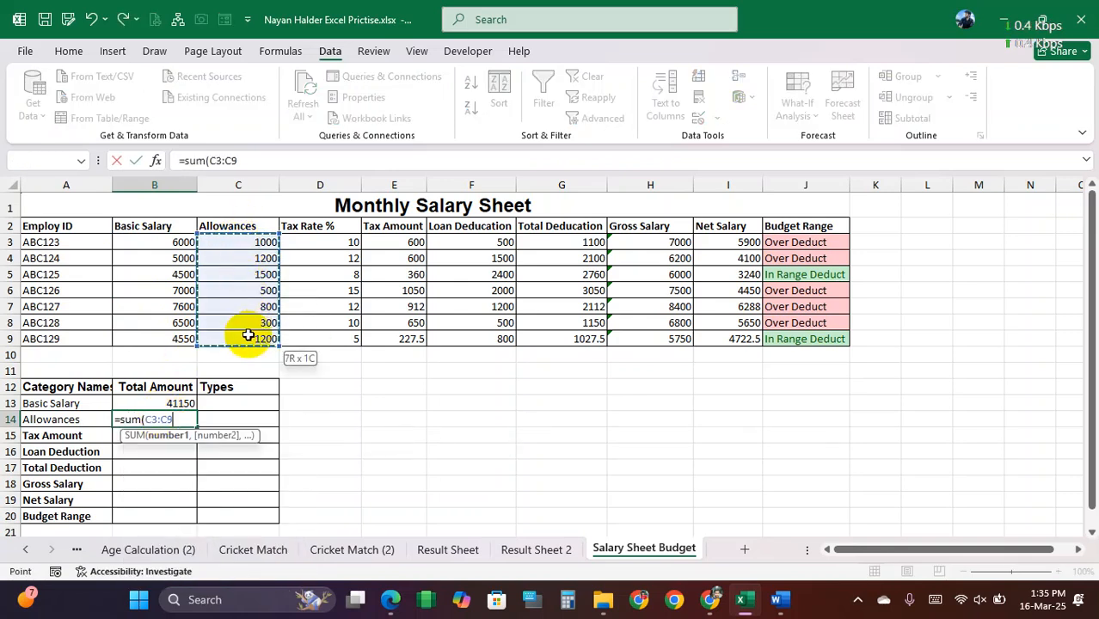
text())
key(Return)
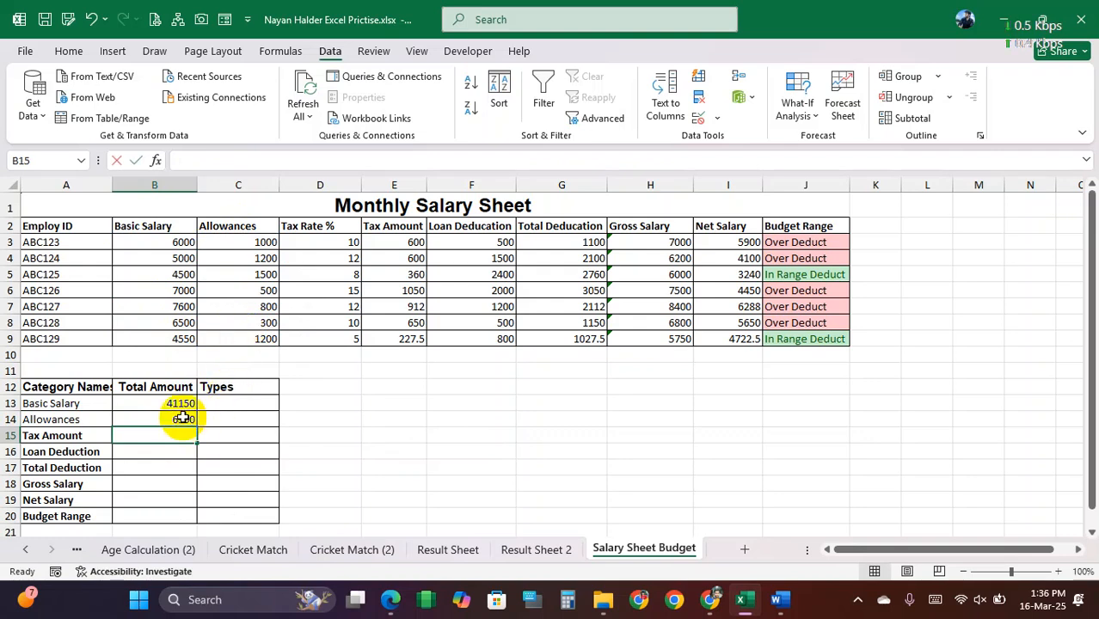
Step: Calculate the Tax Amount total in B15 with the SUM of E3:E9
text(=sum()
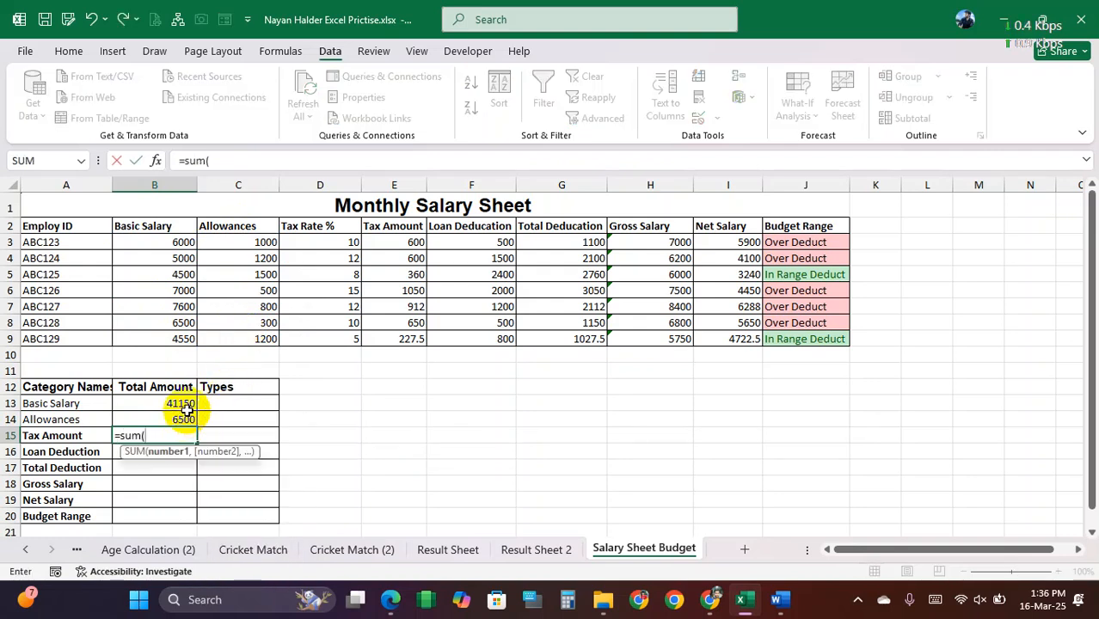
drag(393, 243, 403, 335)
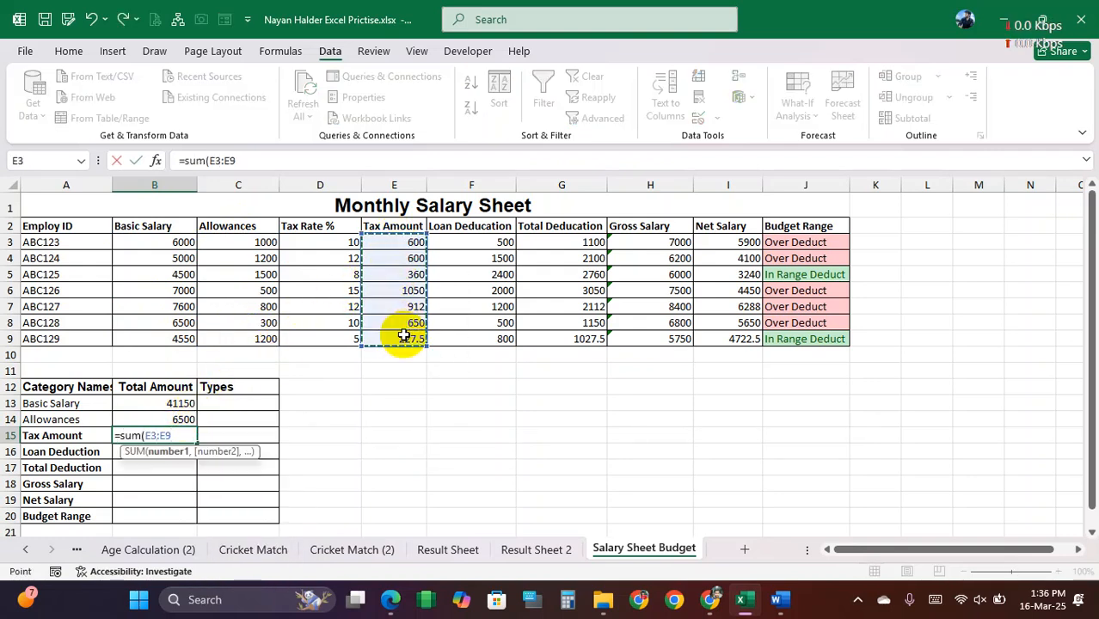
text())
key(Return)
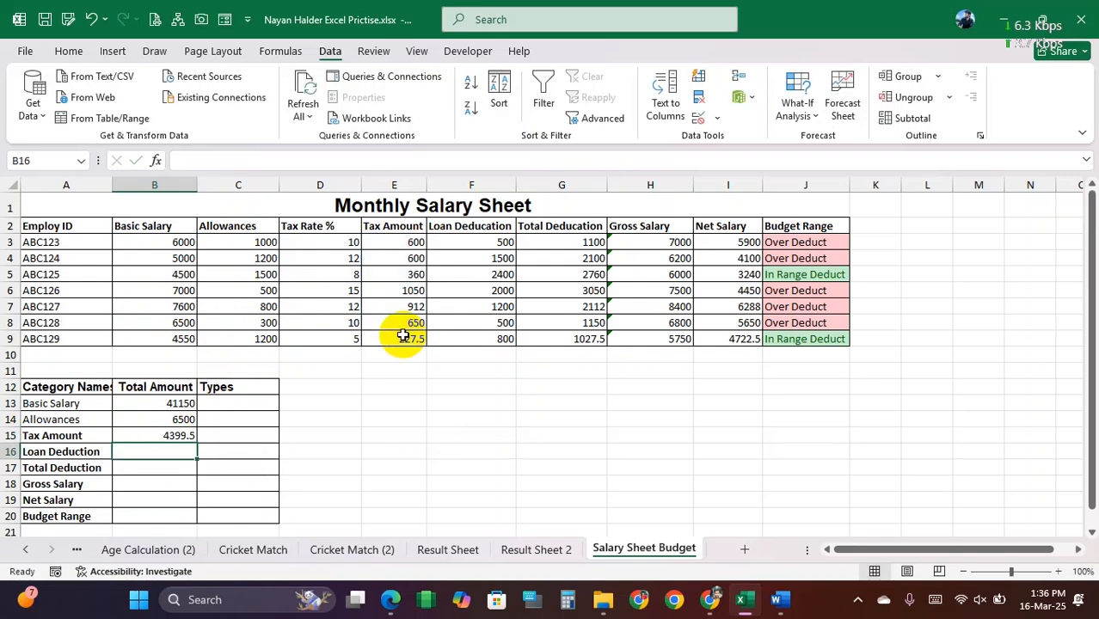
Step: Calculate the Loan Deduction total in B16 with the SUM of F3:F9 and the Total Deduction total in B17 with the SUM of G3:G9
text(=sum()
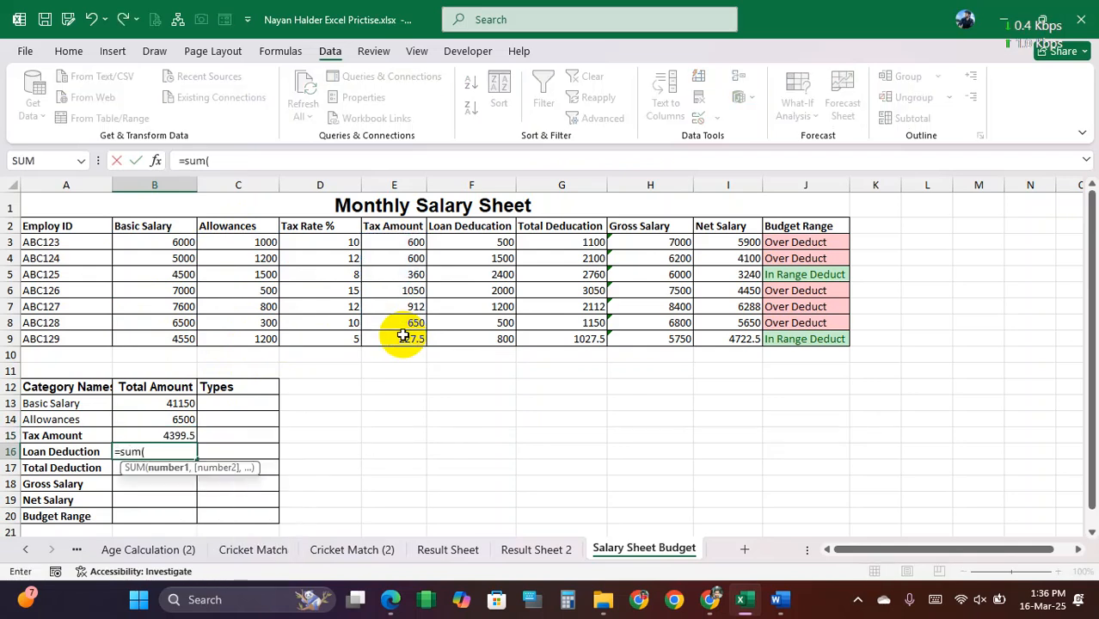
drag(494, 243, 487, 342)
key(Return)
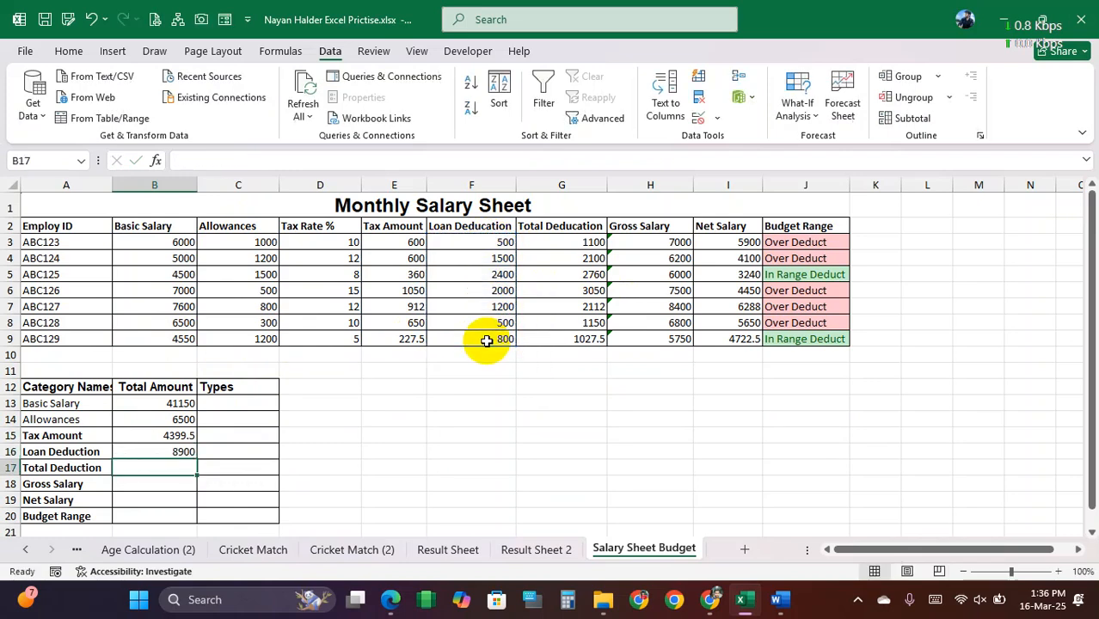
text(=sum()
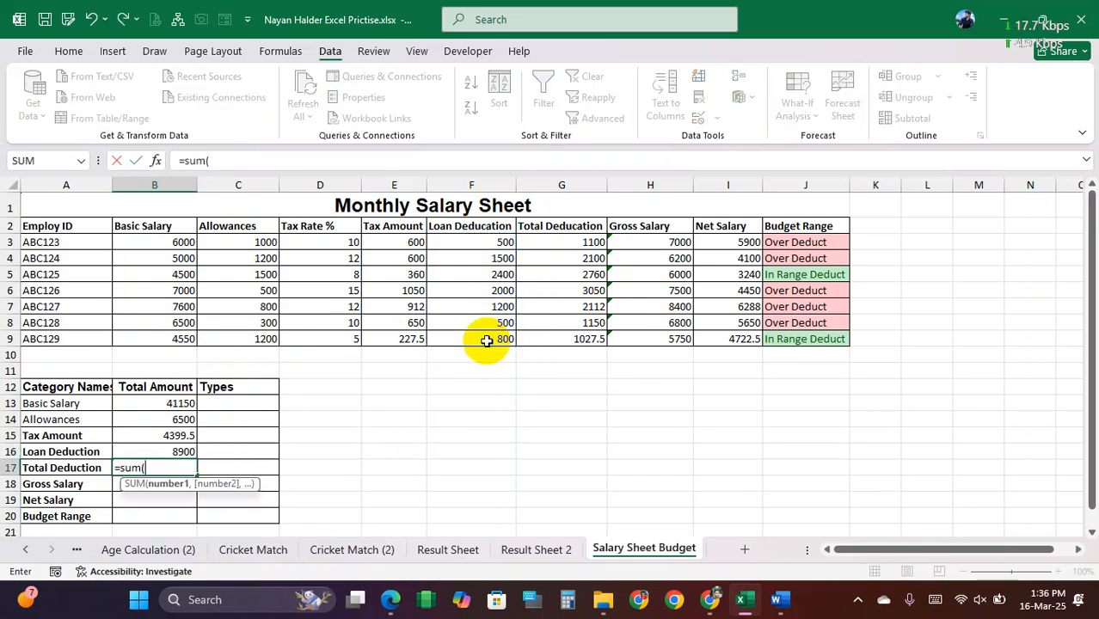
drag(569, 242, 569, 337)
key(Return)
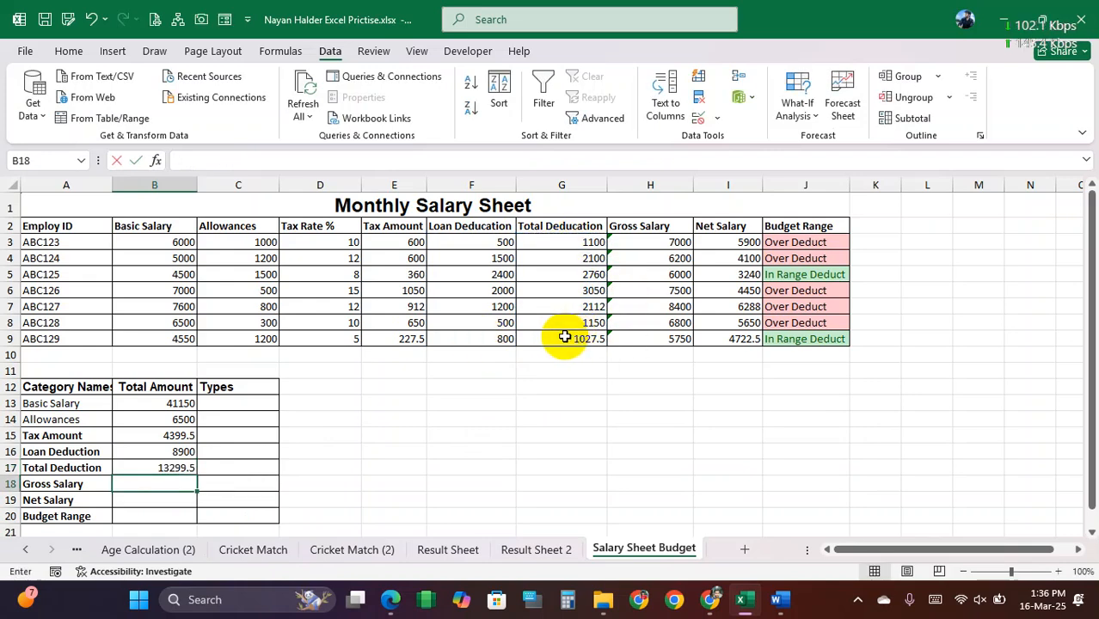
Step: Calculate the Gross Salary total in B18 with the SUM of H3:H9 and the Net Salary total in B19 with the SUM of I3:I9
text(=sum()
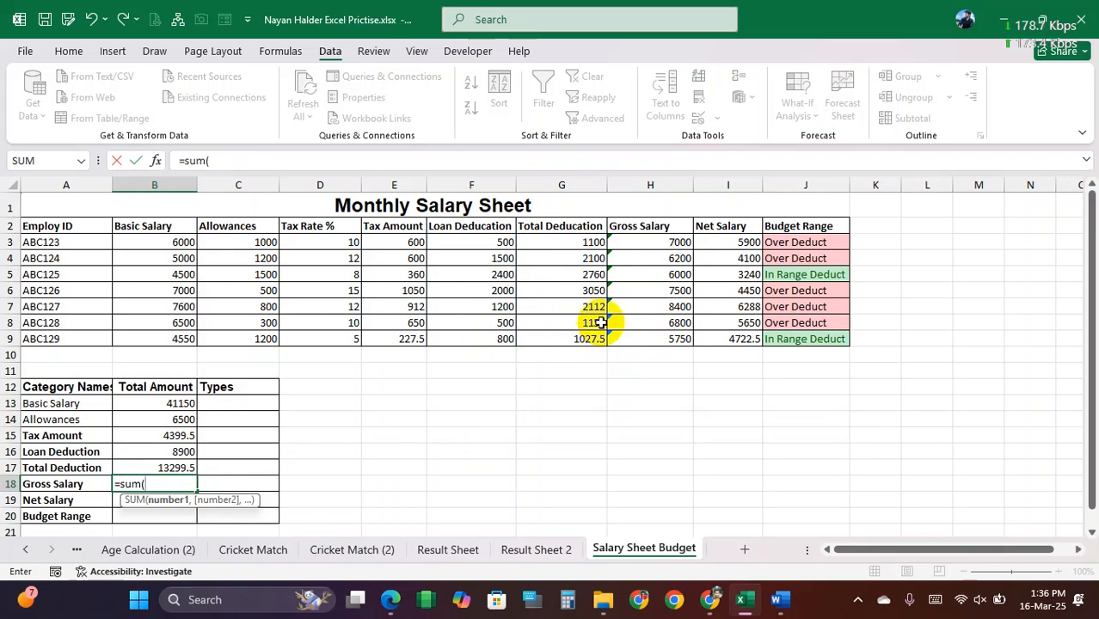
drag(675, 242, 654, 339)
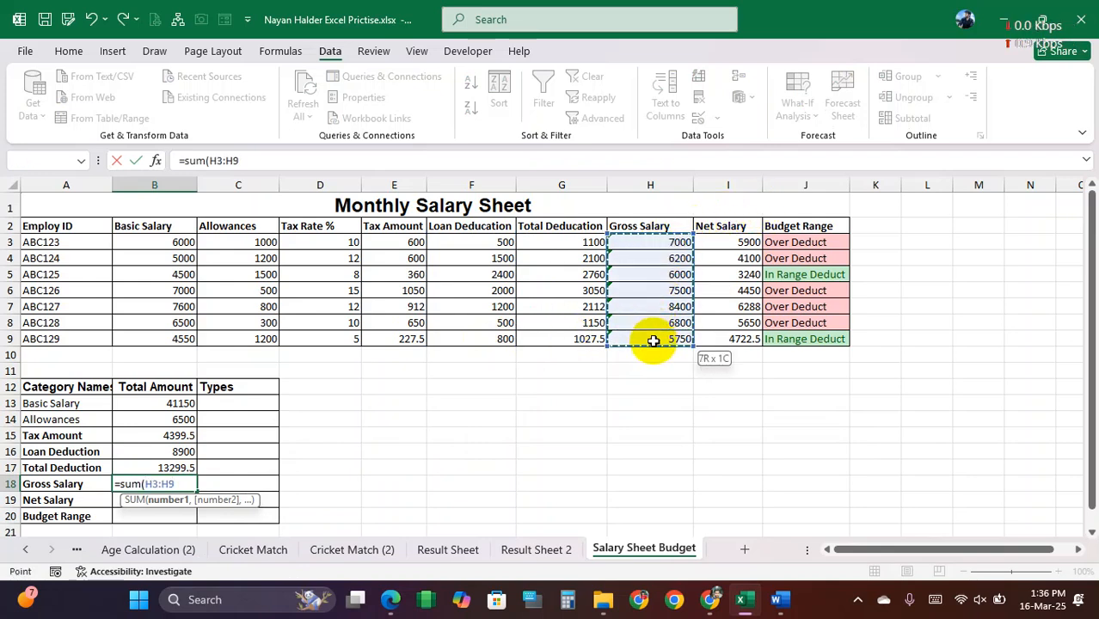
key(Return)
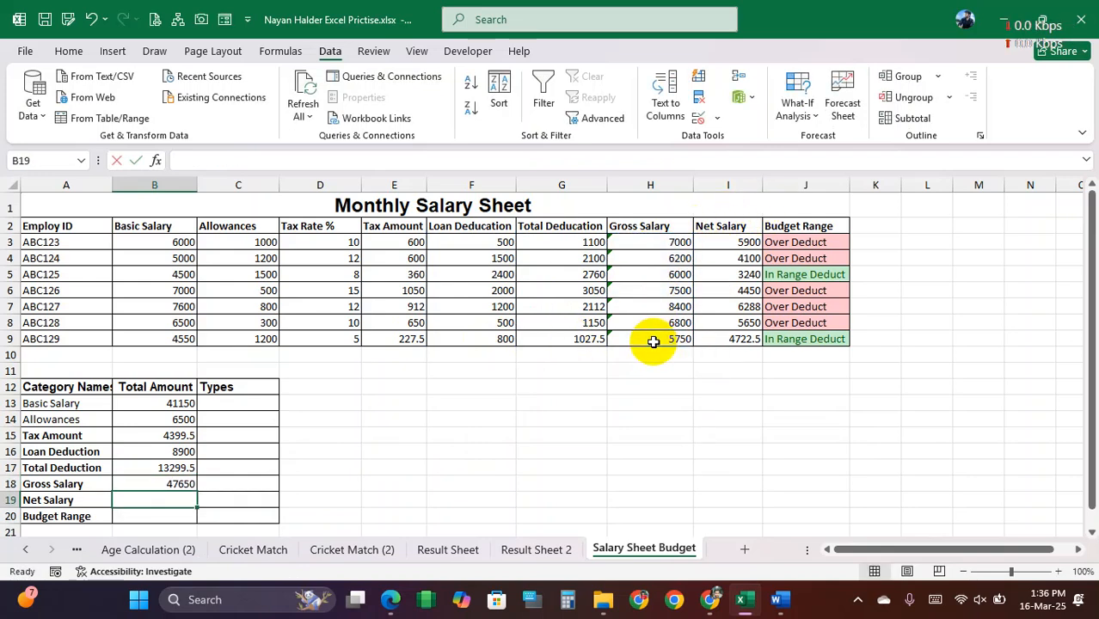
text(=sum()
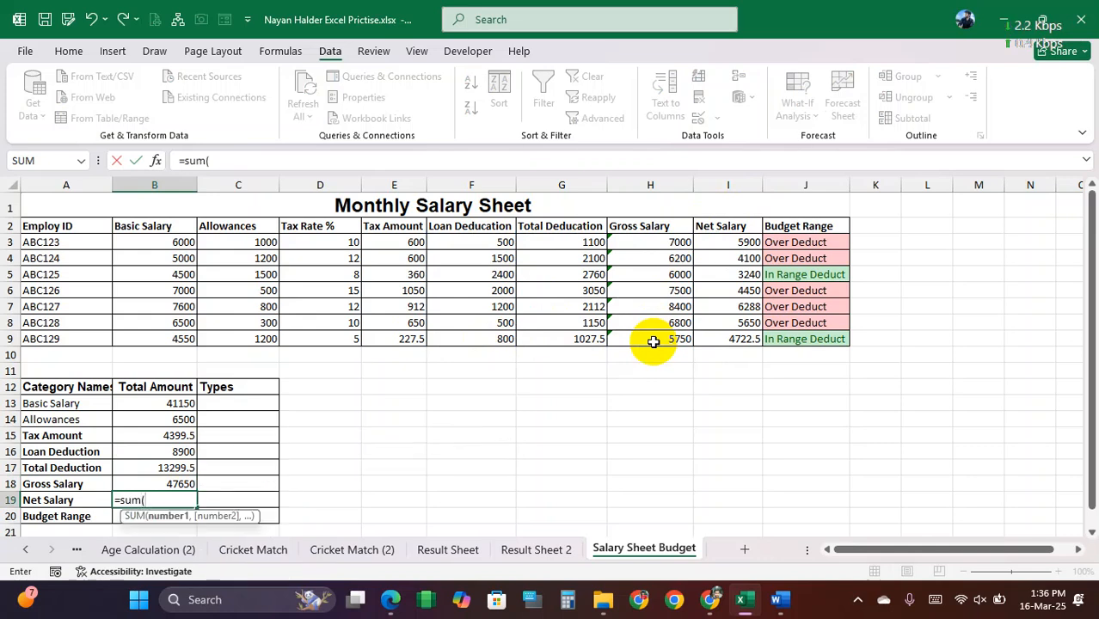
drag(743, 240, 728, 332)
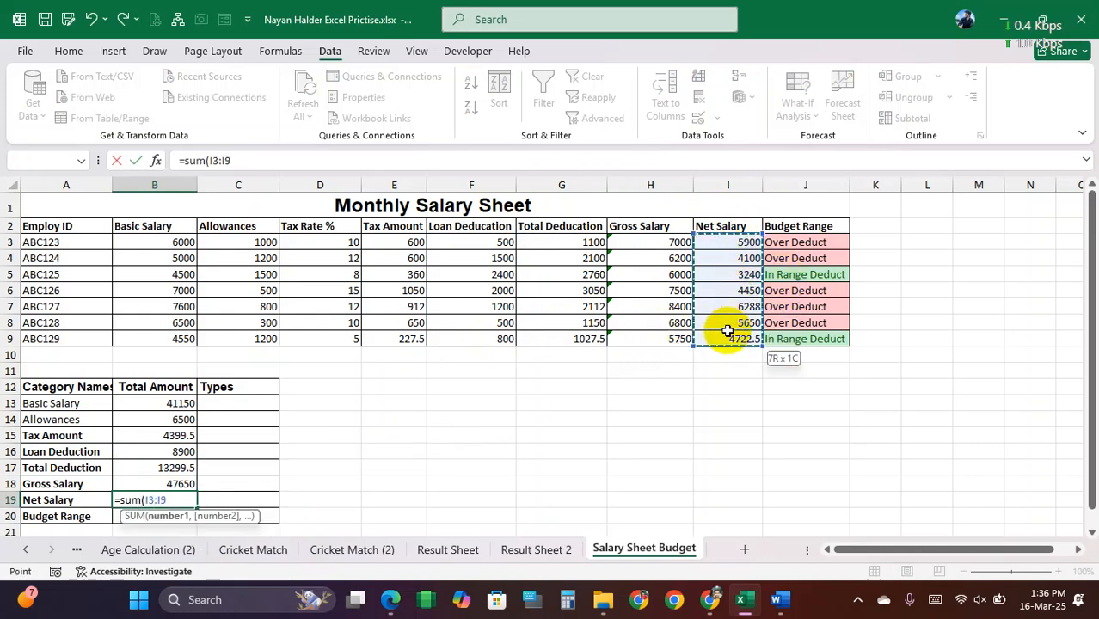
key(Return)
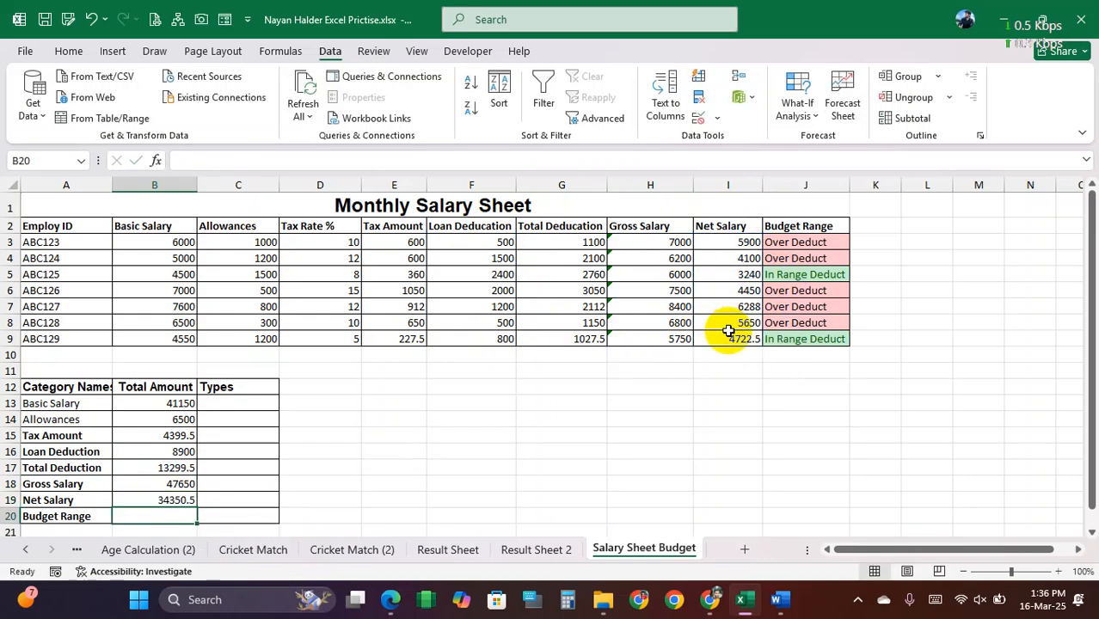
Step: Try to total the Budget Range labels J3:J9 in B20 with SUM, and clear the cell
text(=sum)
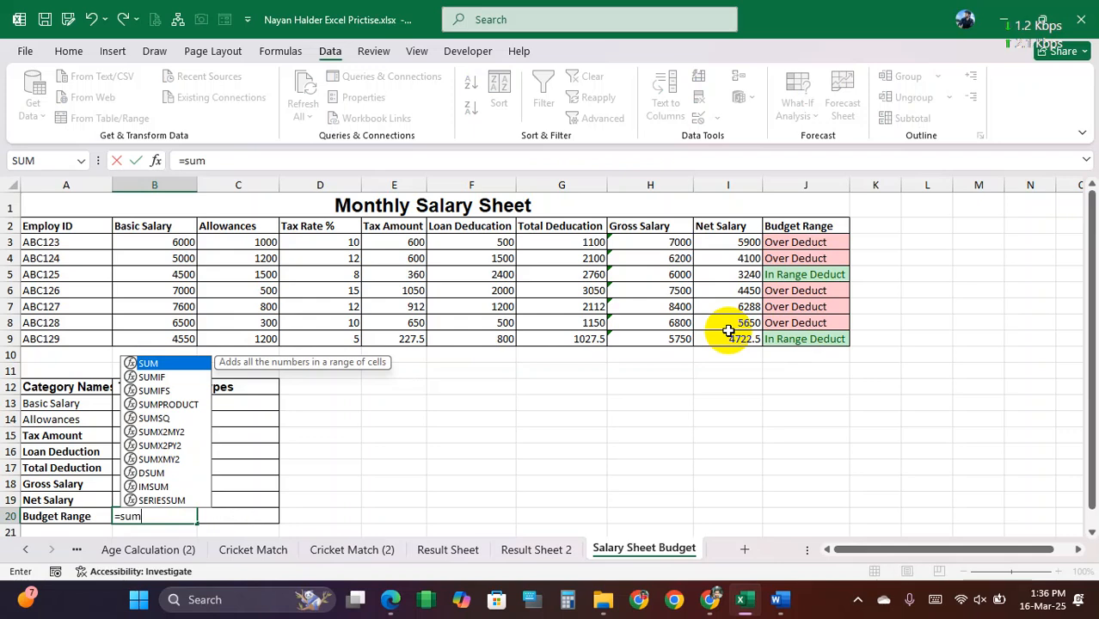
text(()
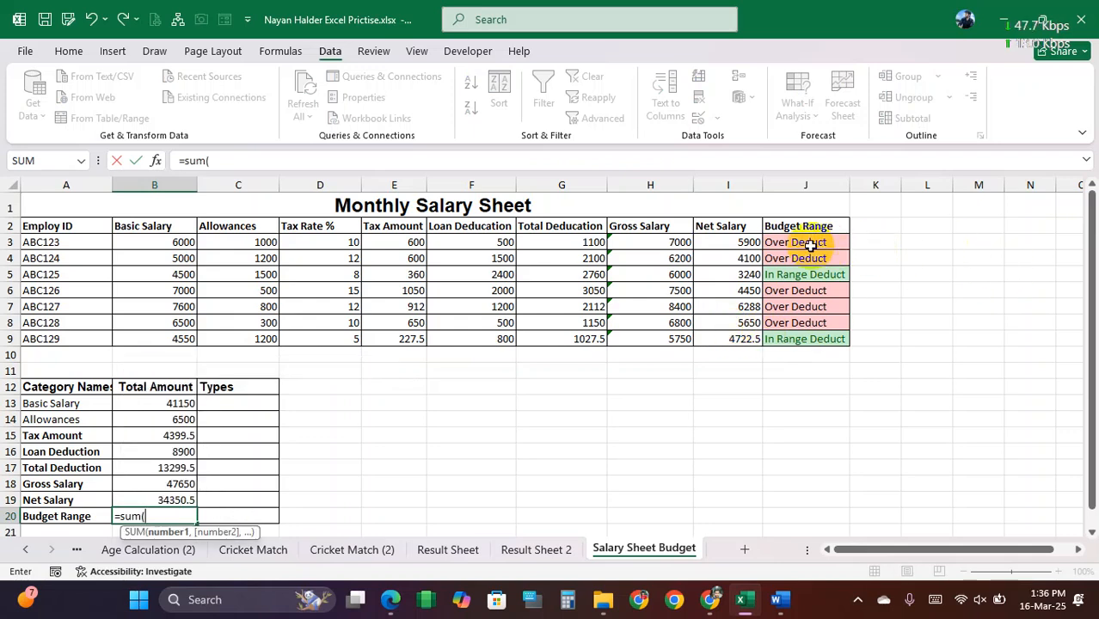
drag(802, 242, 790, 341)
key(Return)
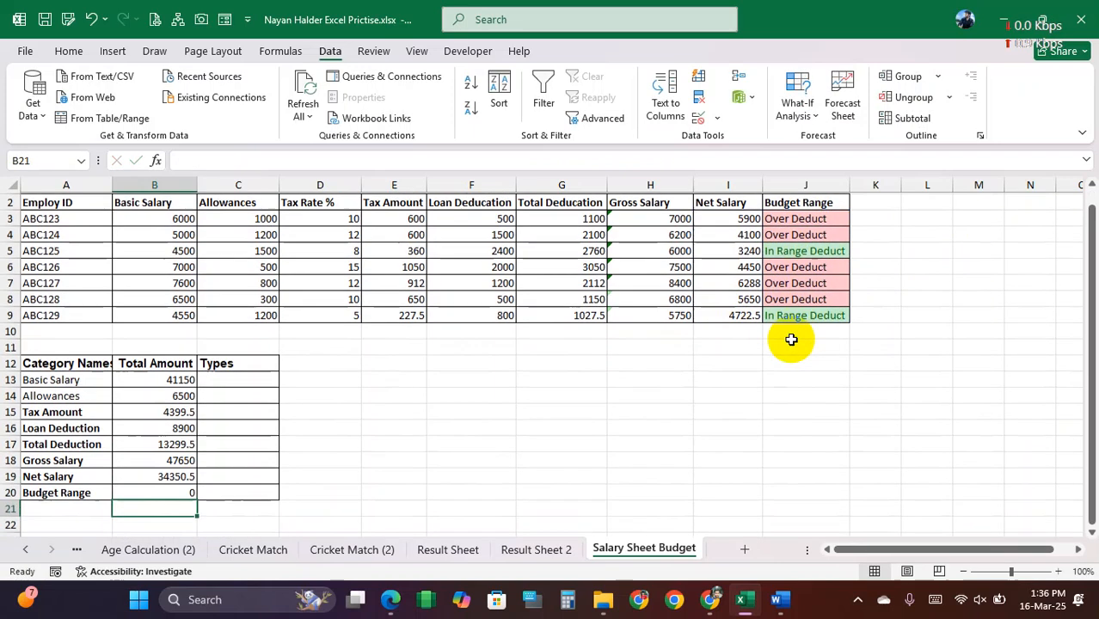
click(177, 491)
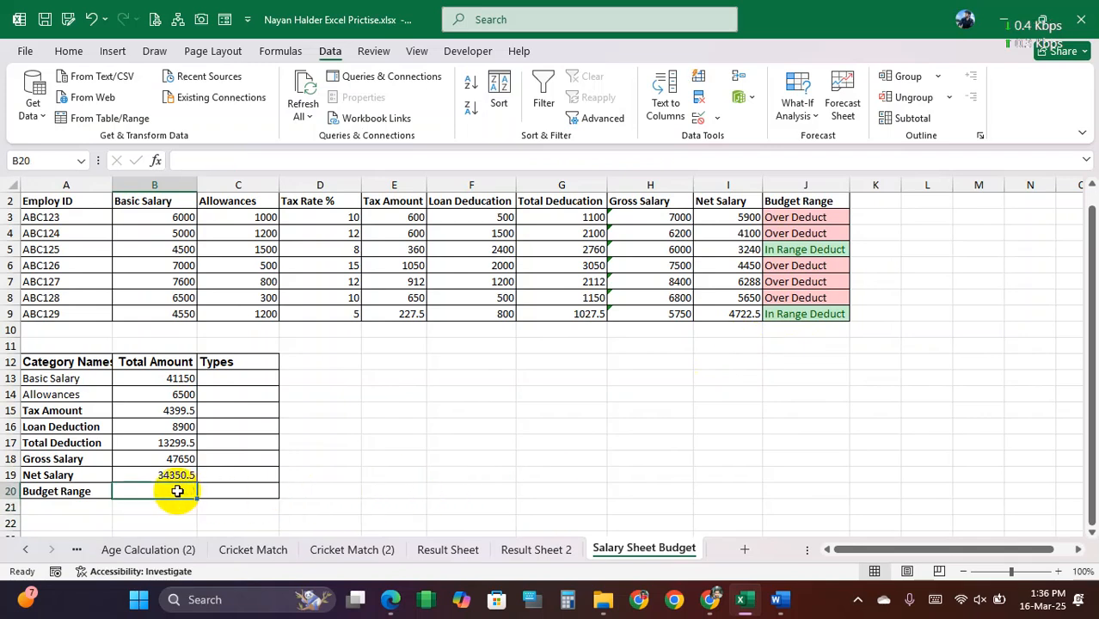
drag(86, 491, 193, 489)
click(151, 489)
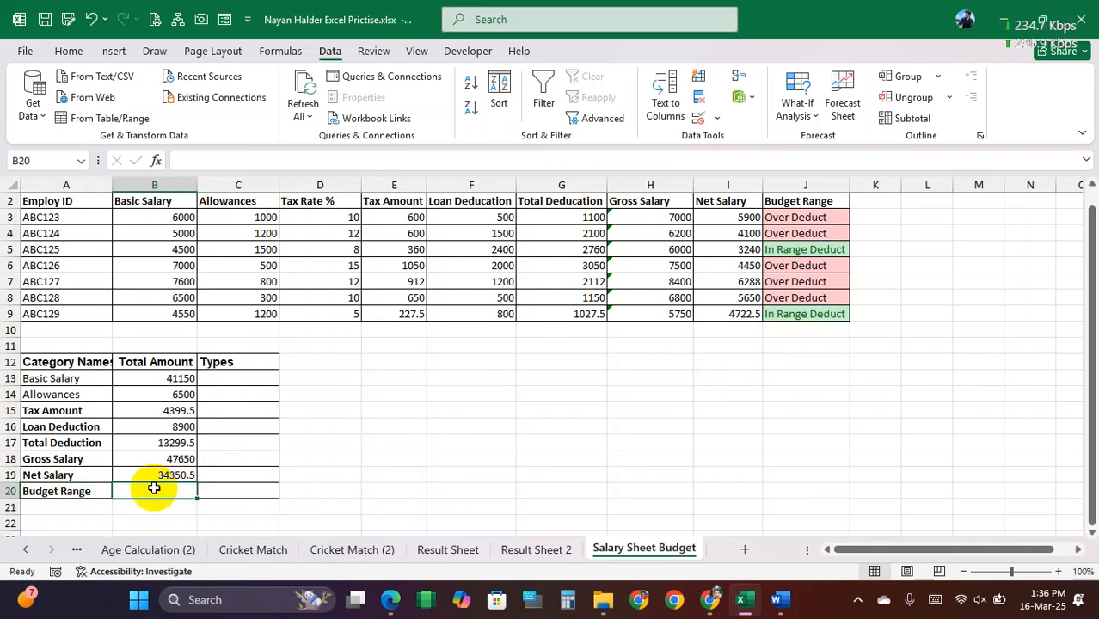
Step: Examine how the category names in A13:A20 relate to the empty Types cells C13:C20
click(430, 401)
drag(239, 378, 232, 489)
click(228, 376)
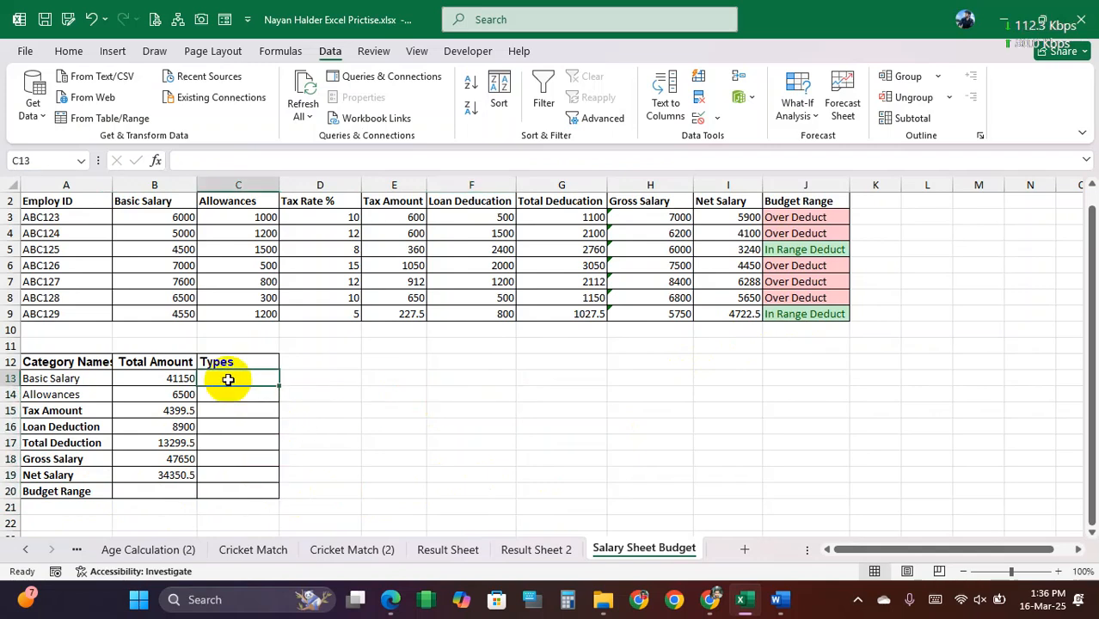
click(228, 400)
drag(230, 375, 231, 484)
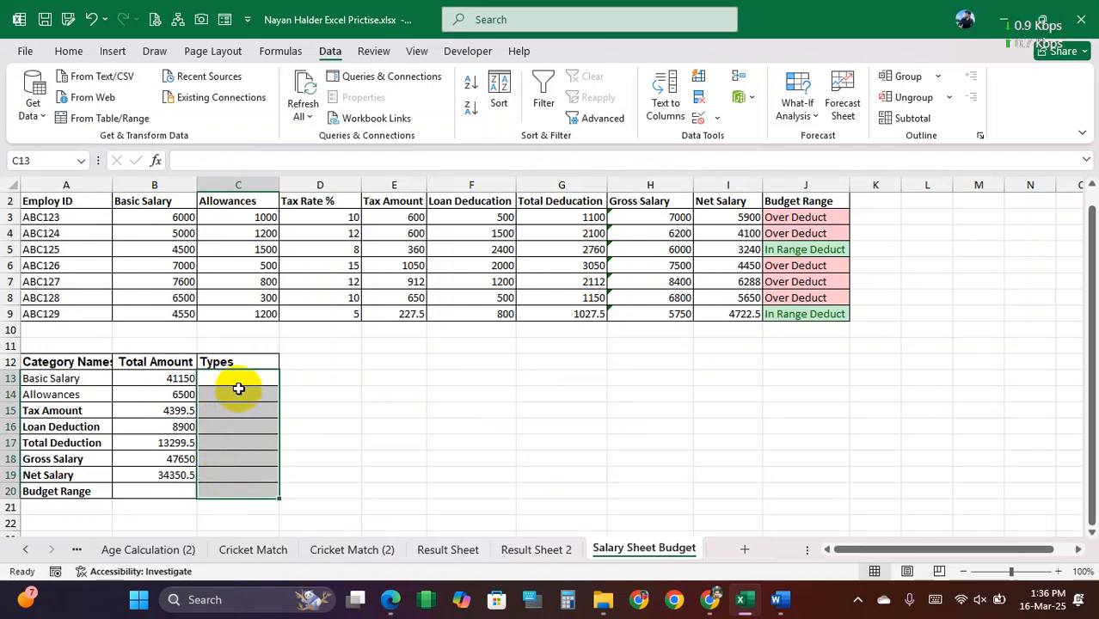
drag(74, 378, 73, 393)
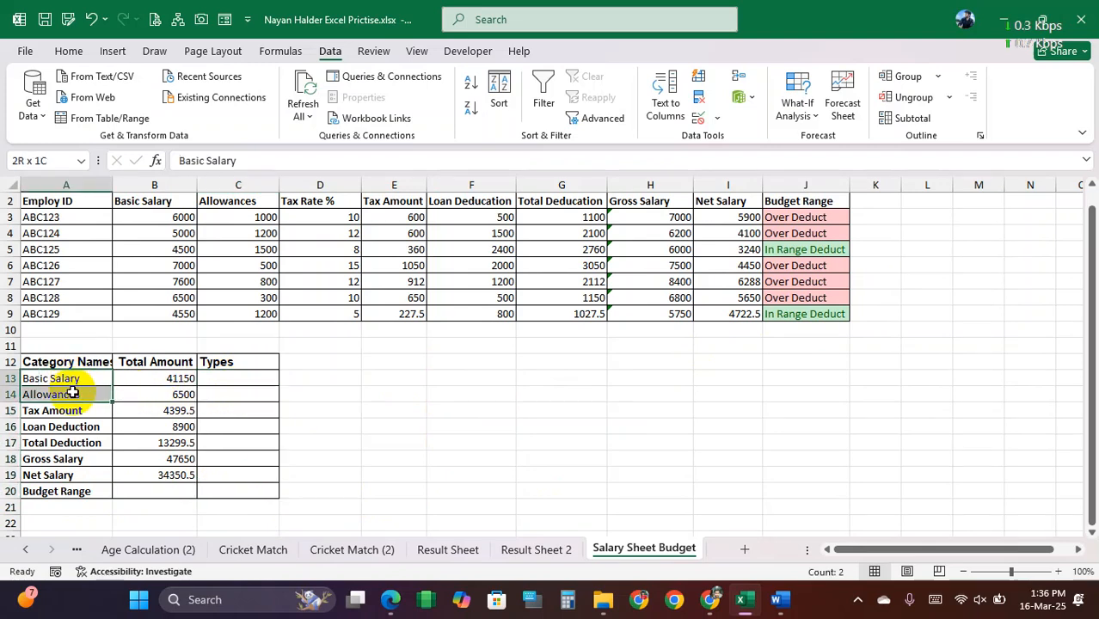
click(67, 476)
click(74, 381)
key(ctrl+v)
click(227, 377)
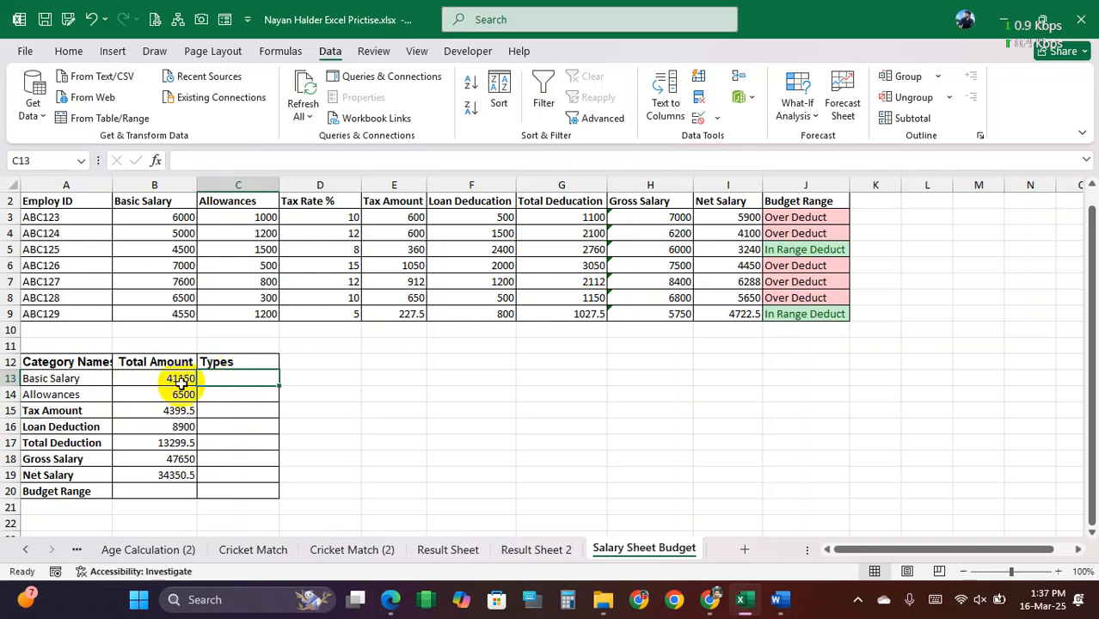
drag(74, 381, 74, 387)
text(Basic Salary Allowances)
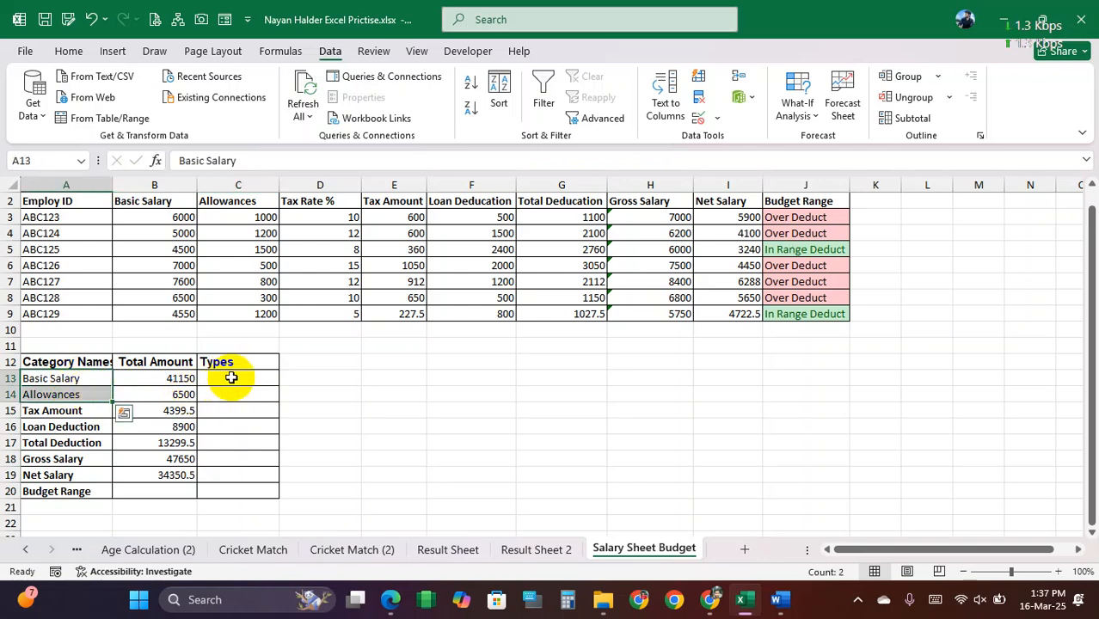
Step: Start a nested IF formula in C13 that returns "Income" when A13 is "Basic Salary" and tests A13 again in a second IF
click(232, 379)
text(=if()
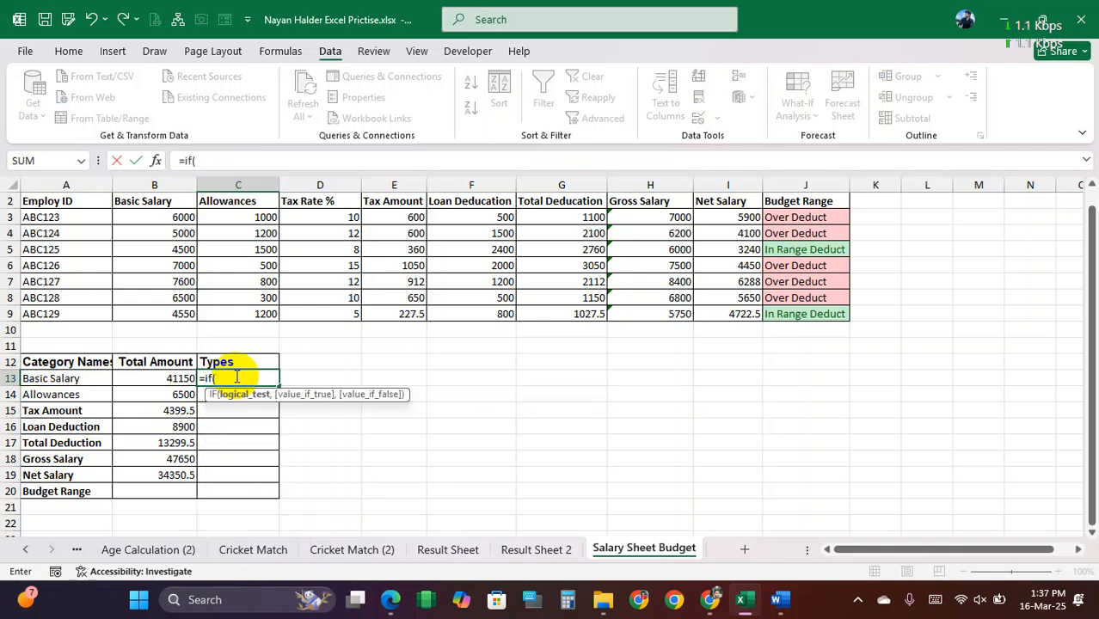
click(81, 378)
text(="Basic Sala)
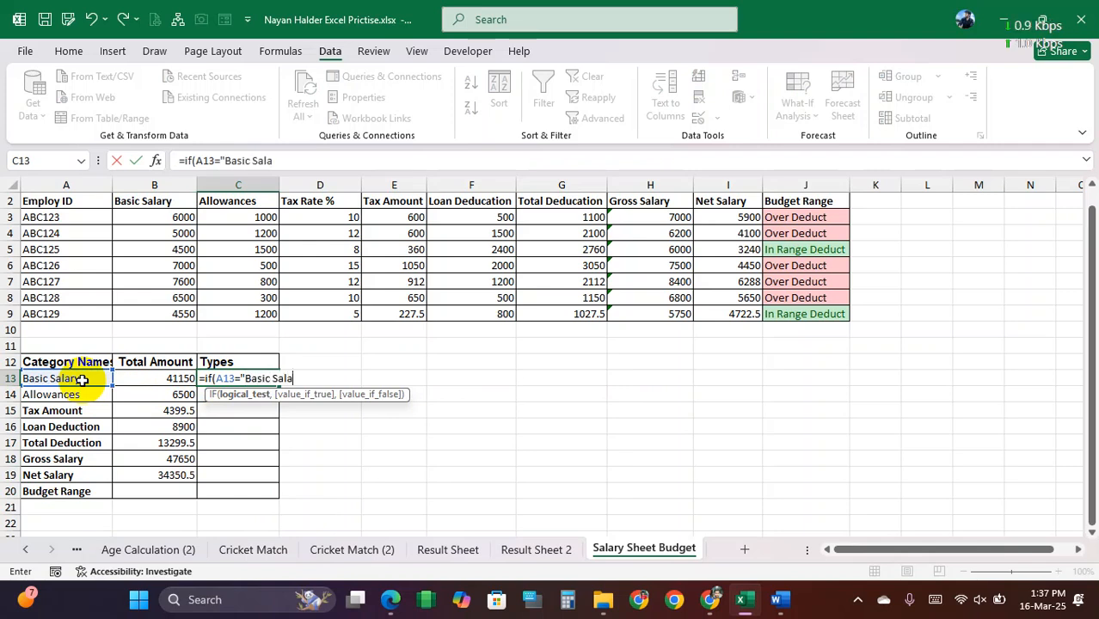
text(ry","Income")
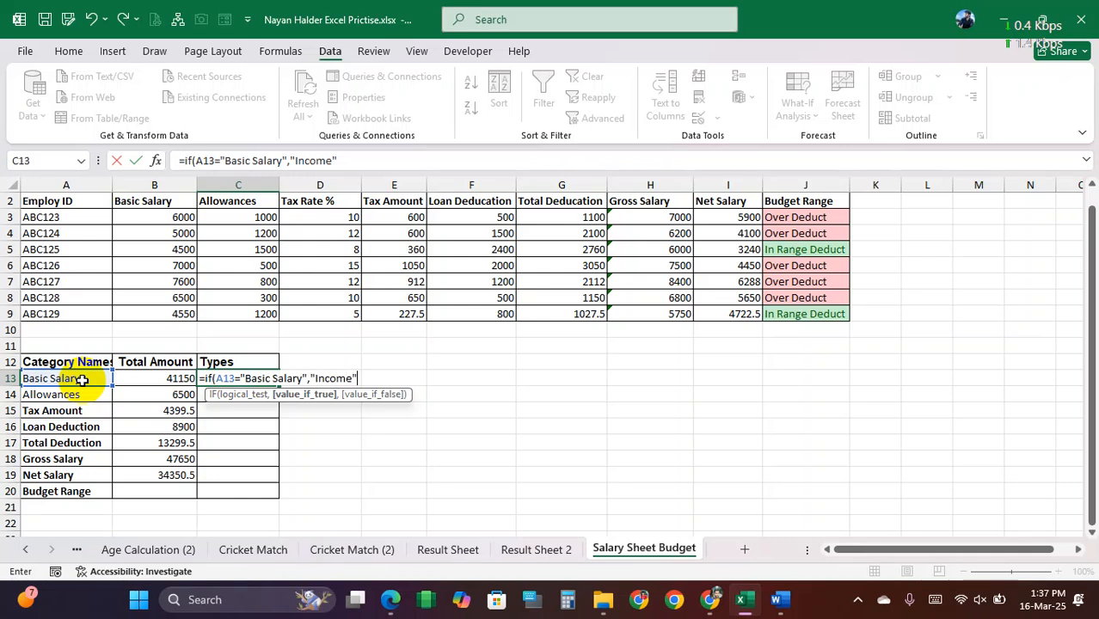
text(,if)
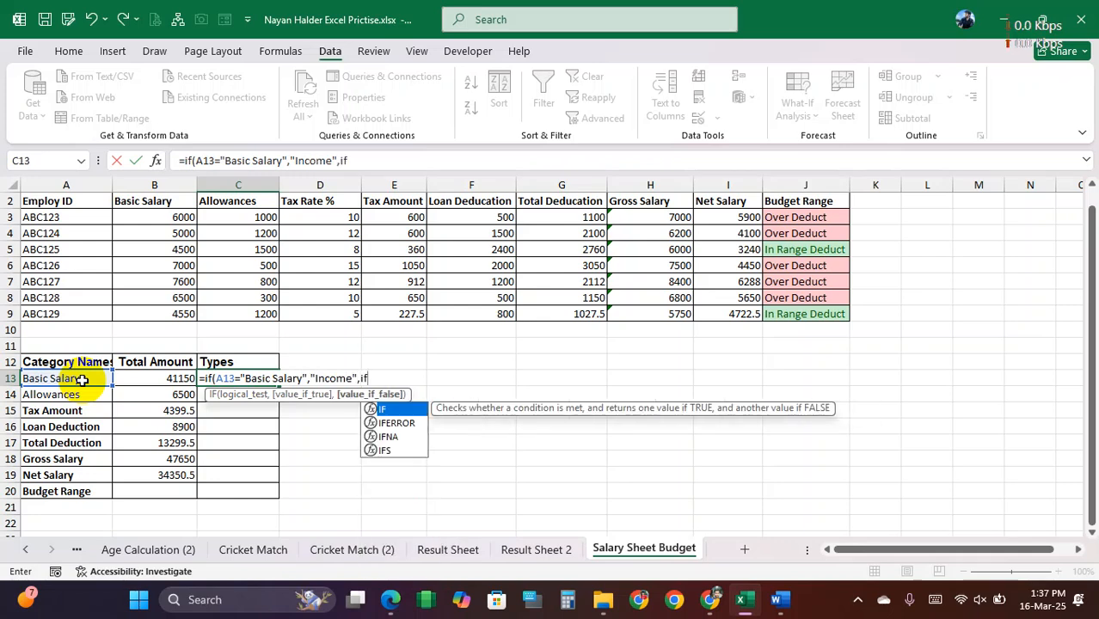
text(()
click(76, 379)
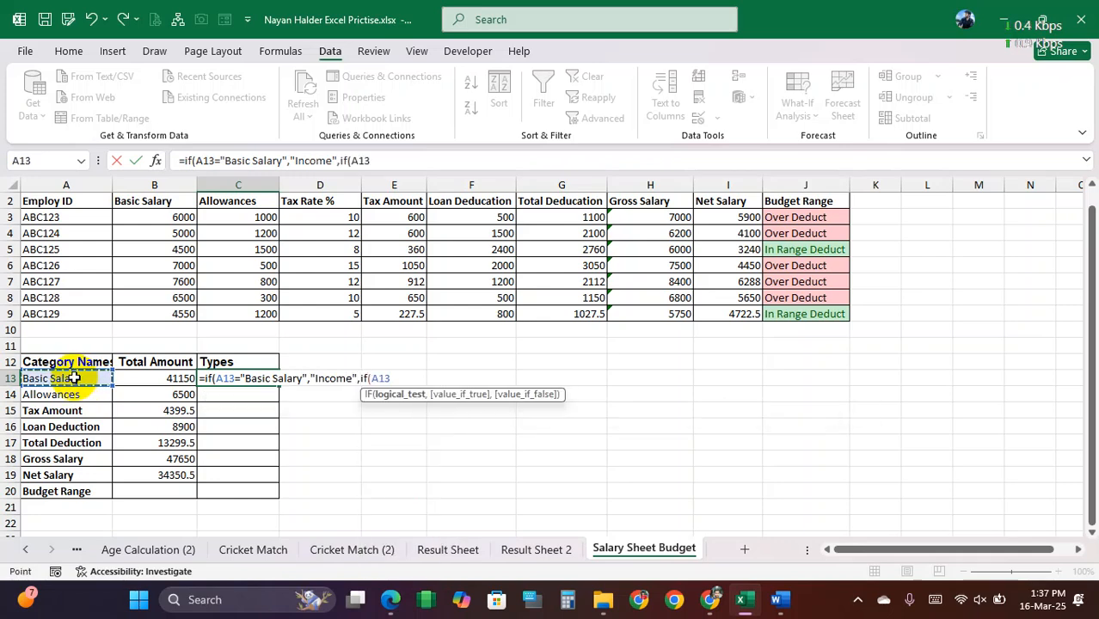
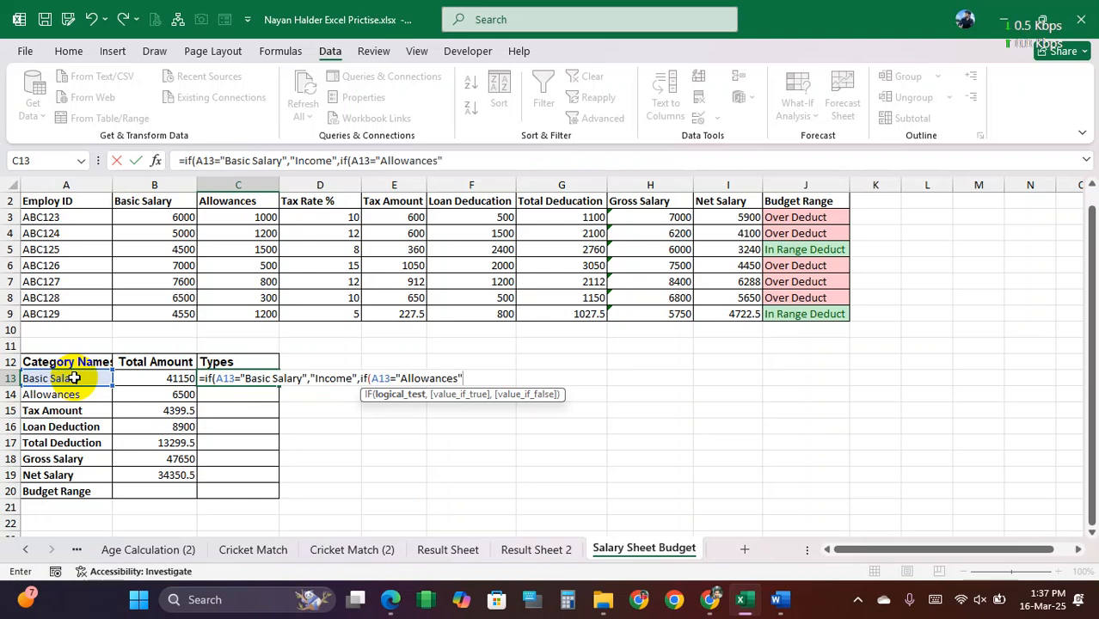
Step: Return "Income" for "Allowances" in the second IF of the C13 formula, and nest a third IF as its false value
text(,"Income",)
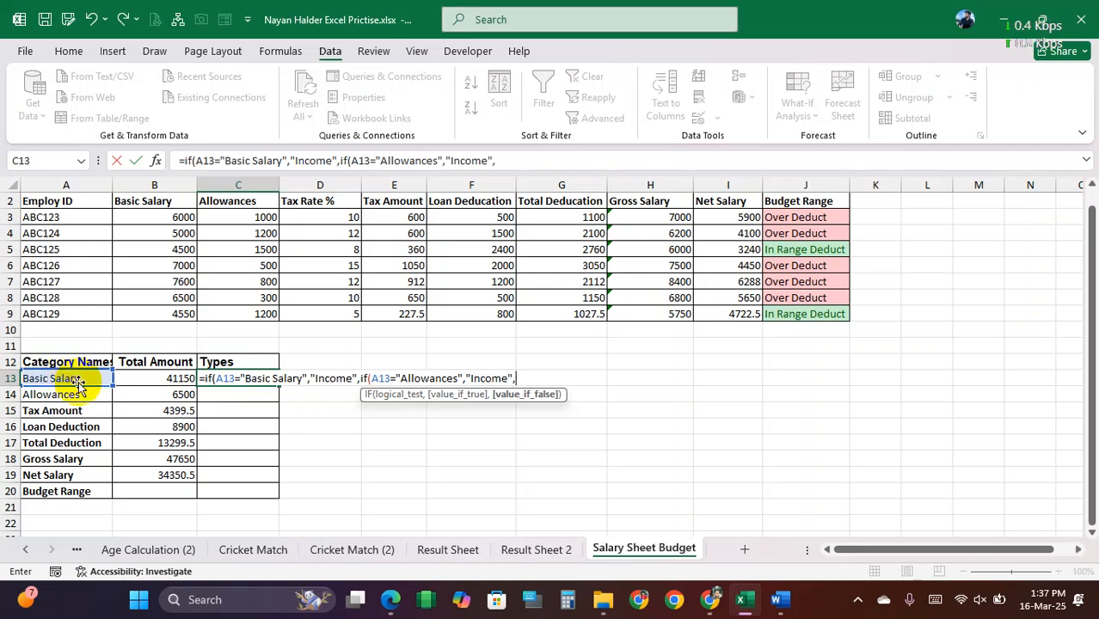
click(66, 378)
key(BackSpace)
key(BackSpace)
key(BackSpace)
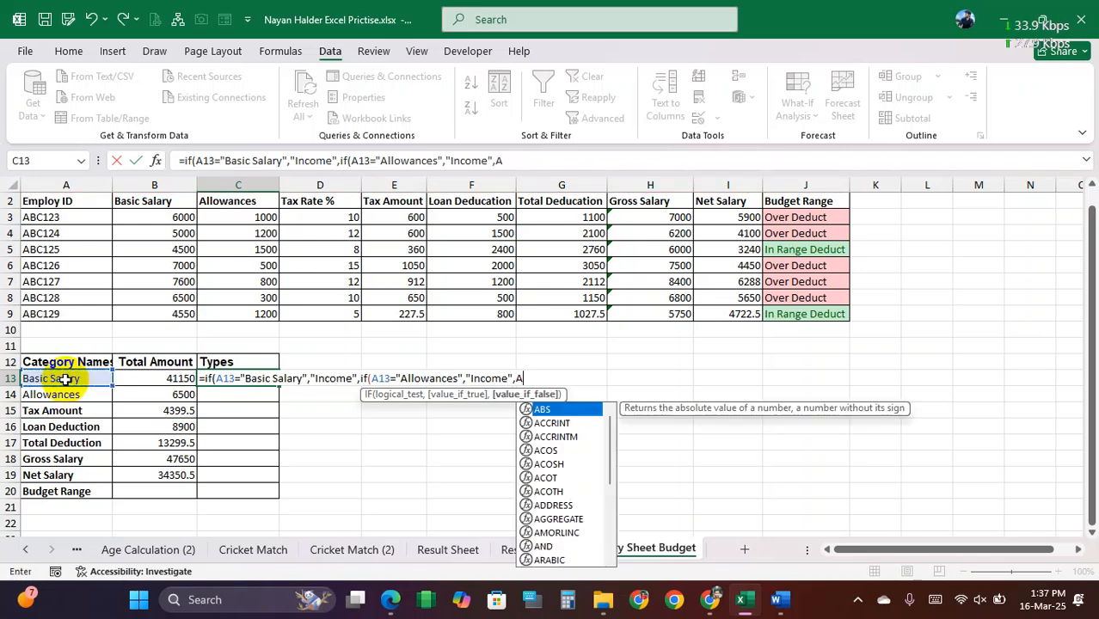
text(if()
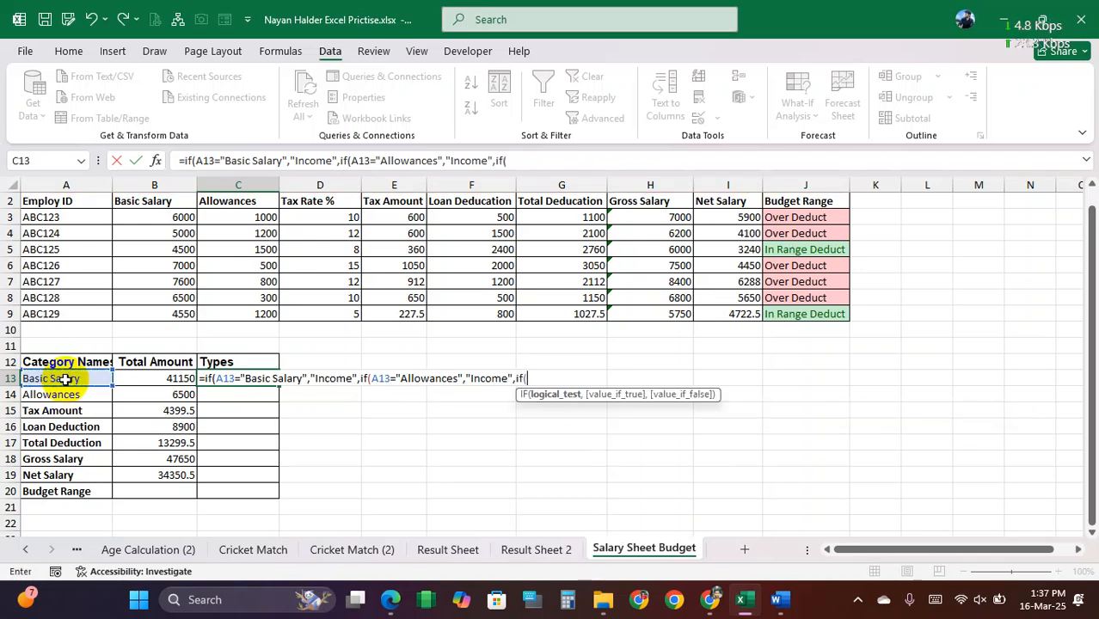
Step: Test A13 for "Net Salary" in the third IF, returning "Income" or otherwise "Expenses", and fill the C13 formula down to C19
click(62, 379)
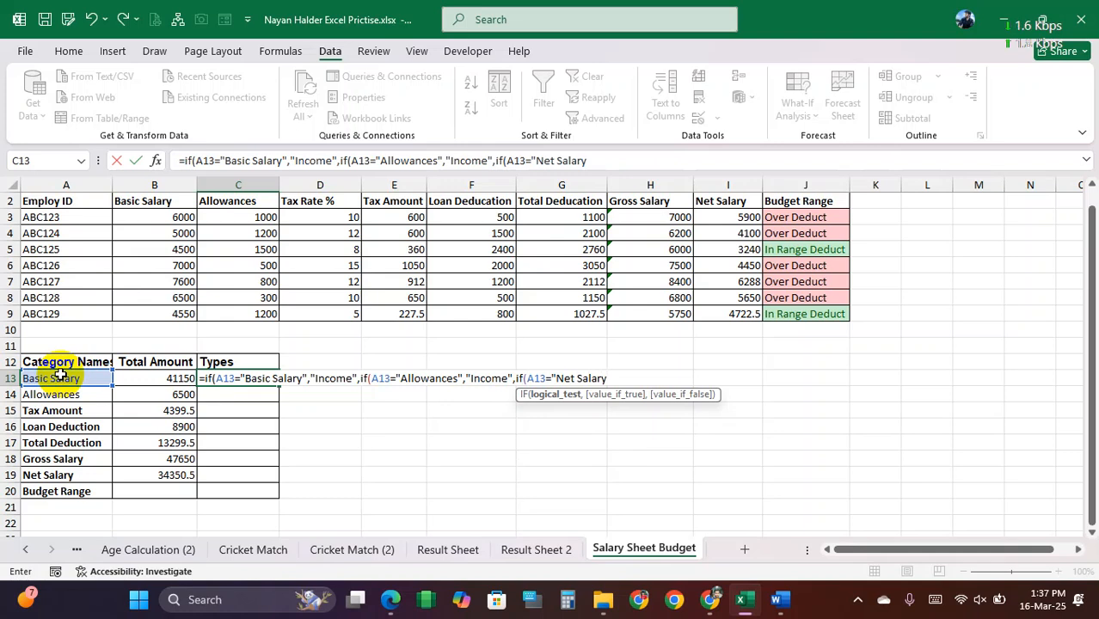
text(="Net Salary",)
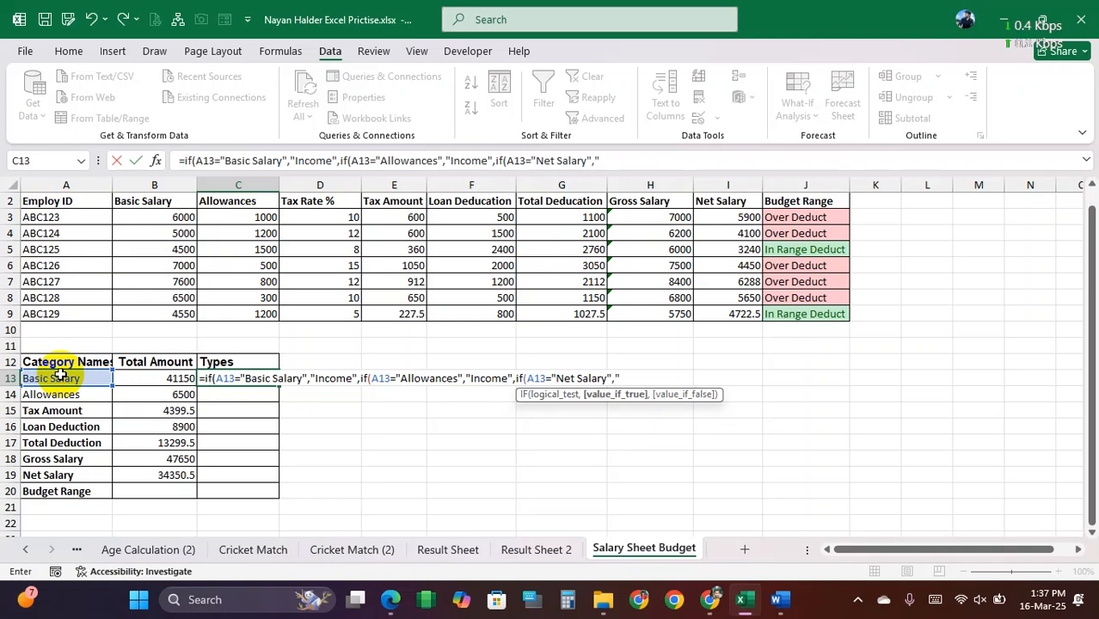
text("Income","Expenses)
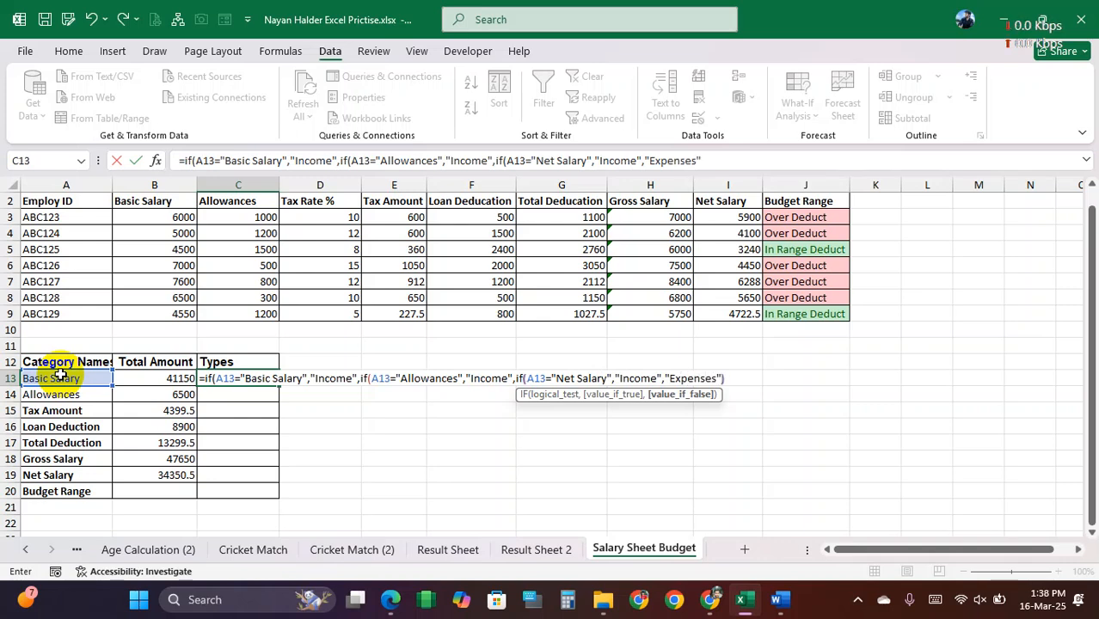
text()))
key(Return)
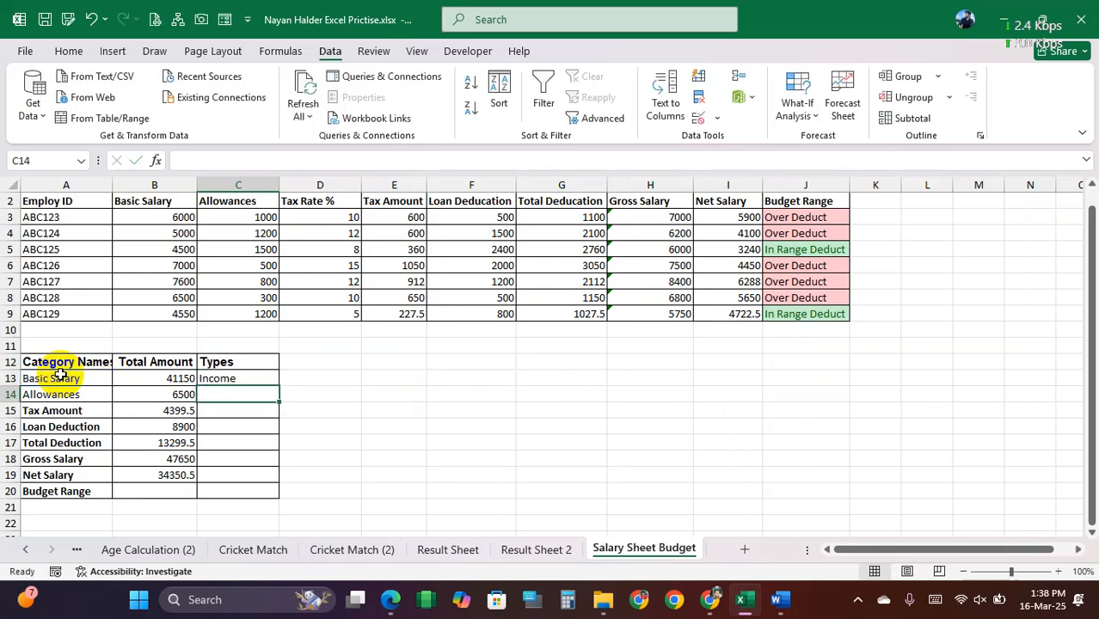
click(243, 378)
drag(280, 384, 289, 481)
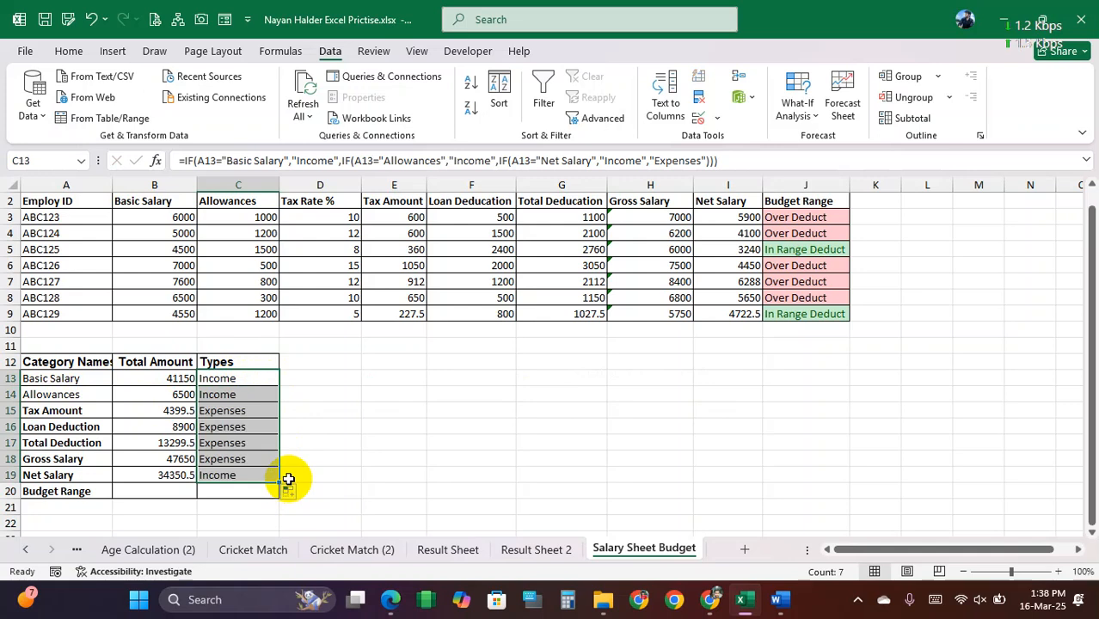
Step: Highlight Types cells C13:C19 containing the text "Income" with Green Fill with Dark Green Text
drag(229, 379, 230, 467)
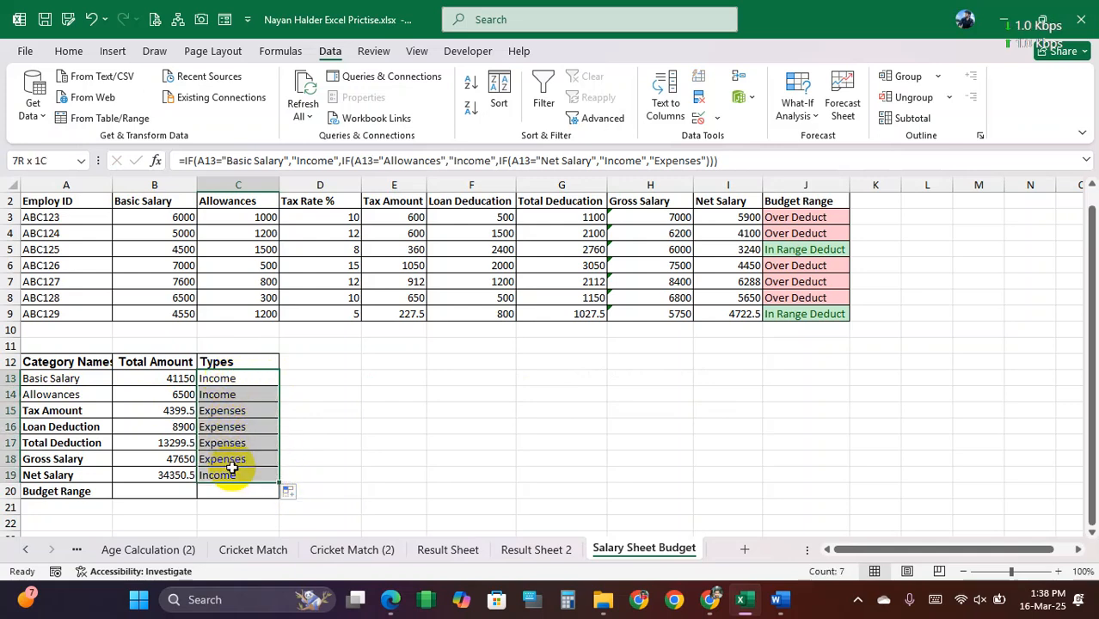
click(73, 53)
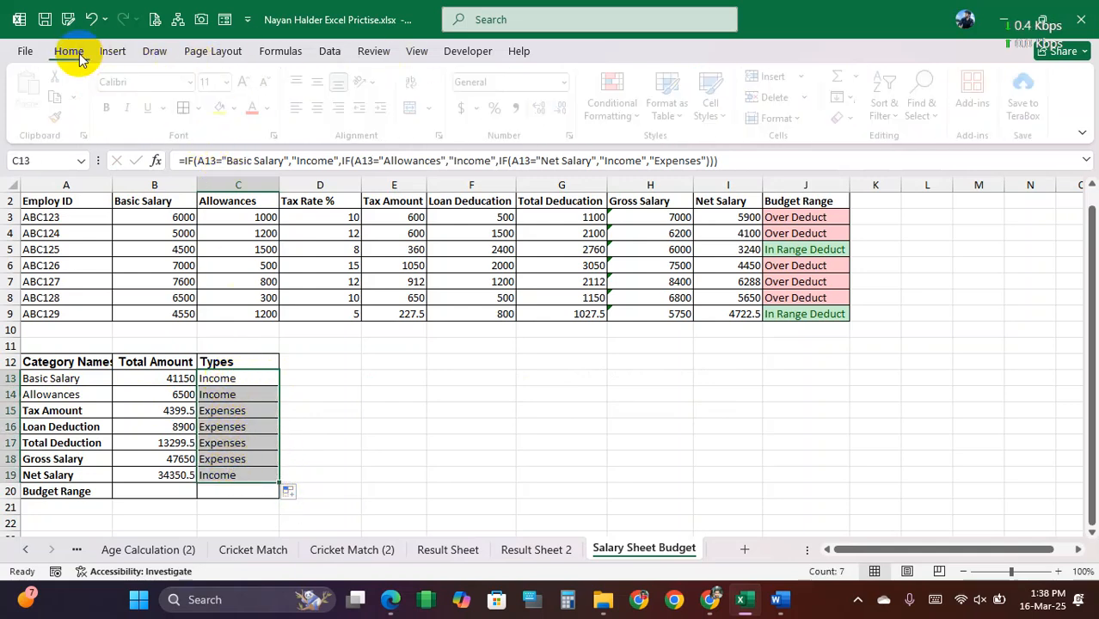
click(622, 101)
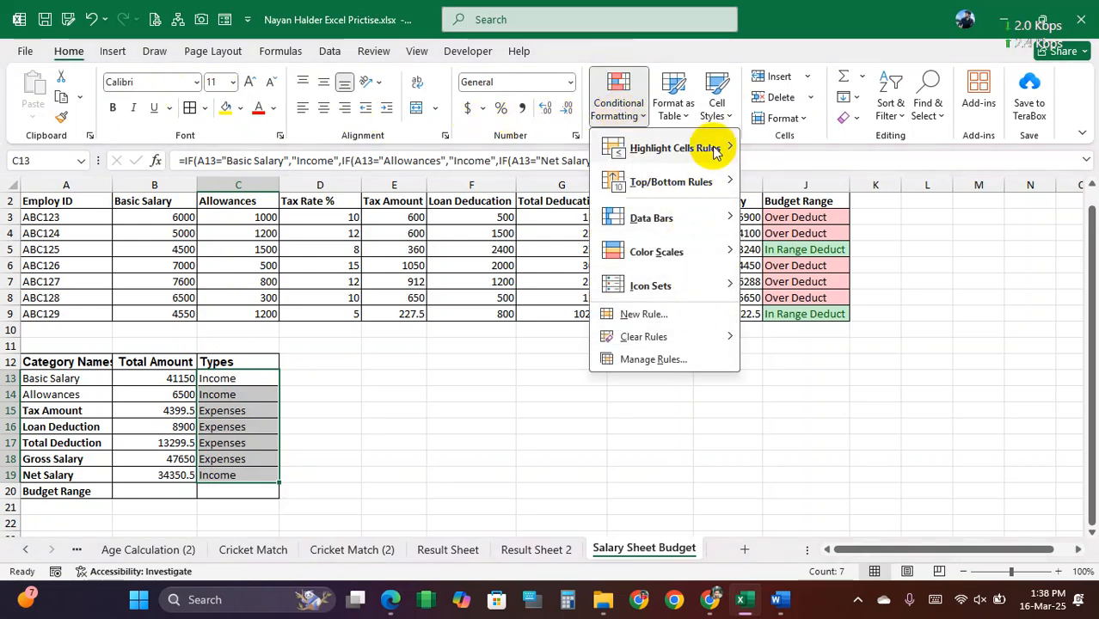
mouse_move(713, 149)
click(833, 283)
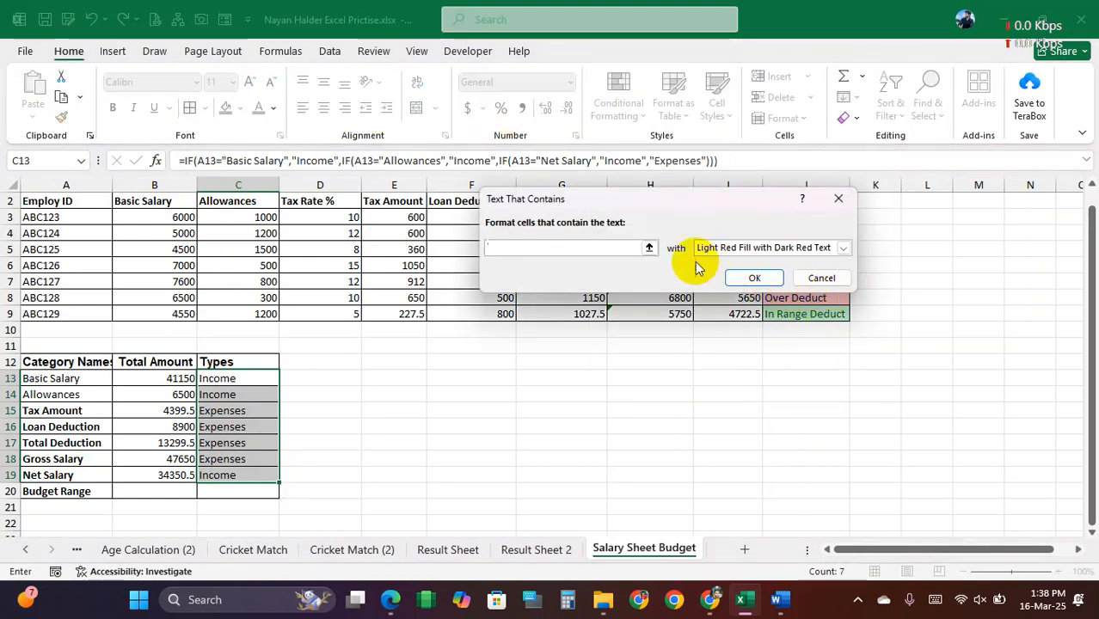
text(Incom)
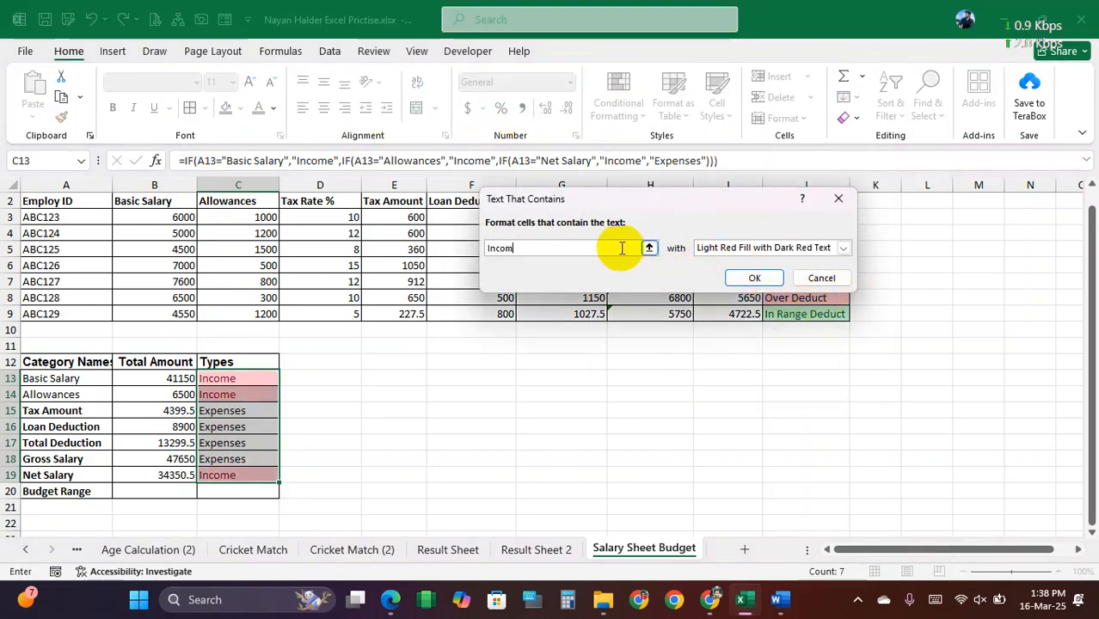
click(760, 247)
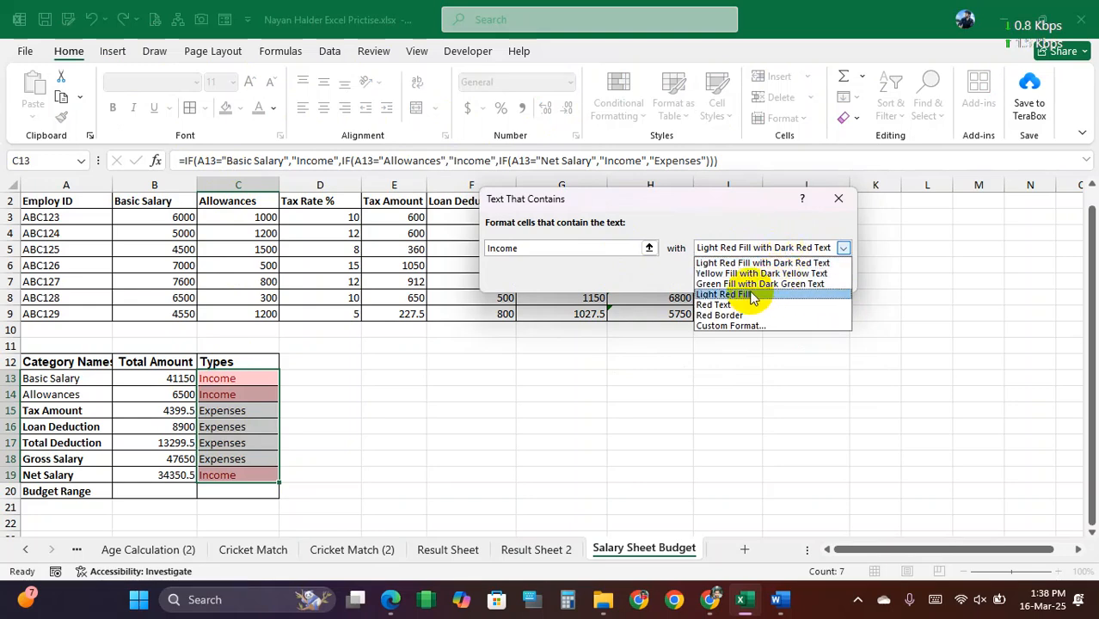
click(740, 283)
click(755, 277)
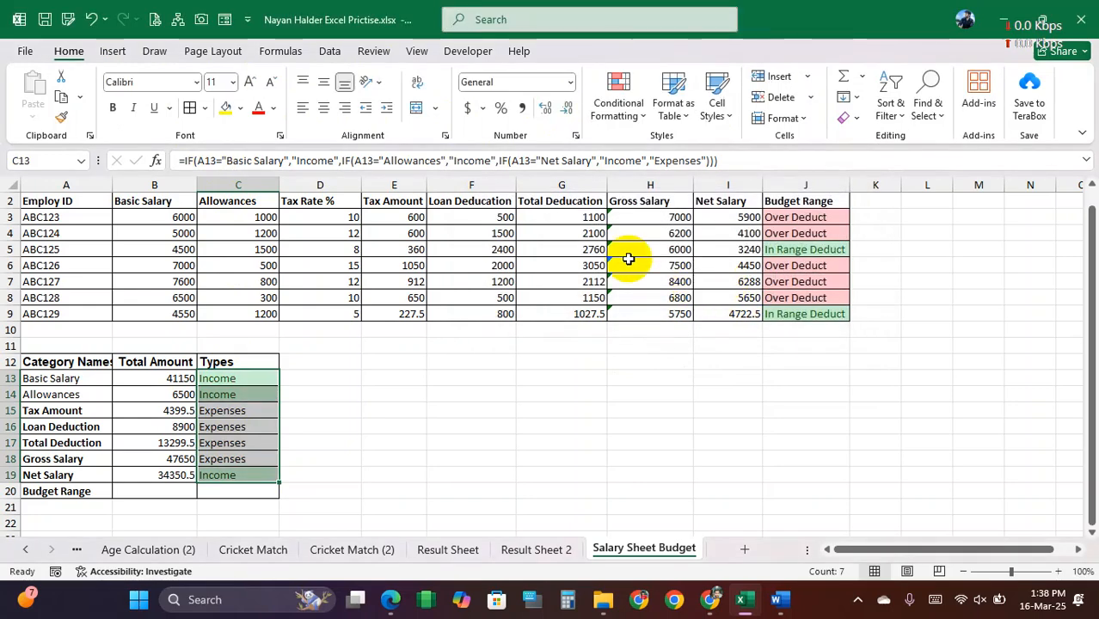
Step: Highlight Types cells C13:C19 containing the text "Expenses" with Light Red Fill with Dark Red Text
click(616, 110)
mouse_move(650, 145)
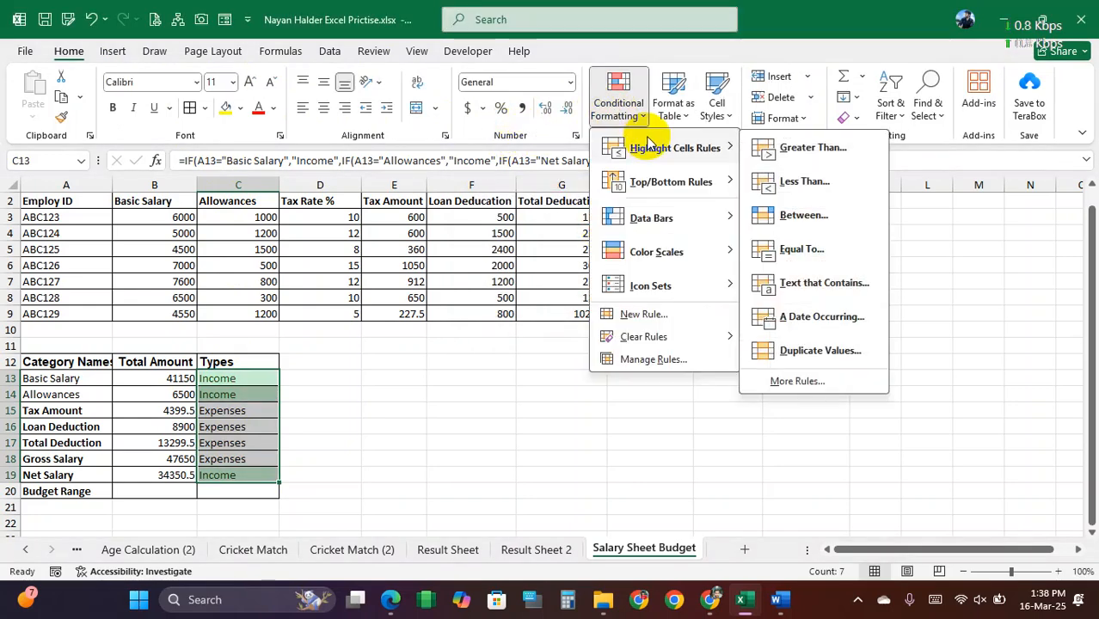
click(812, 283)
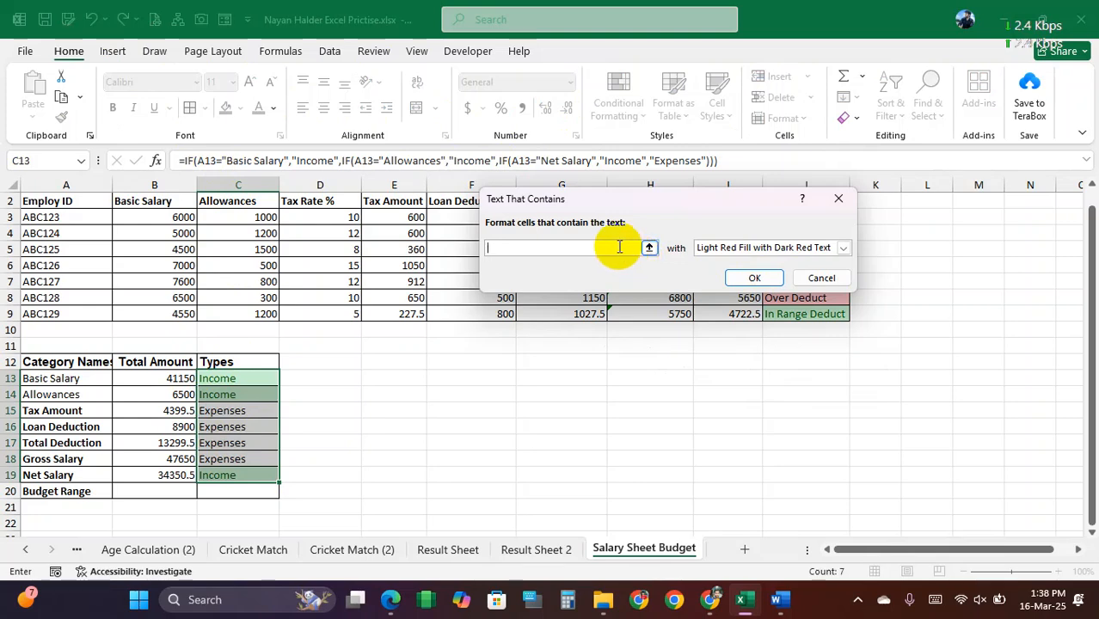
text(Expenses)
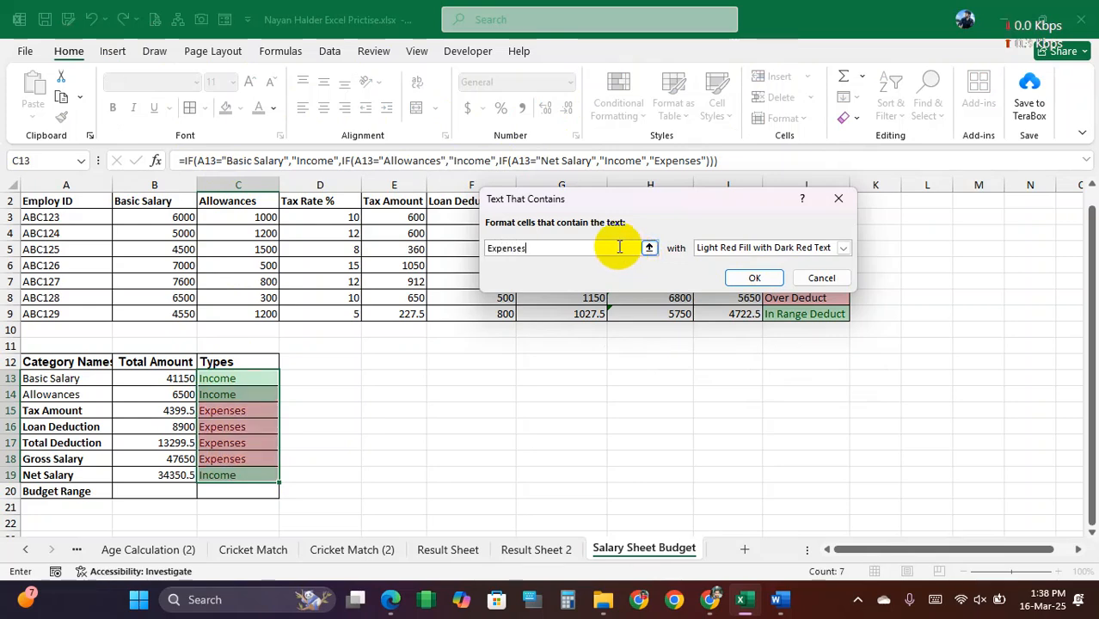
click(714, 247)
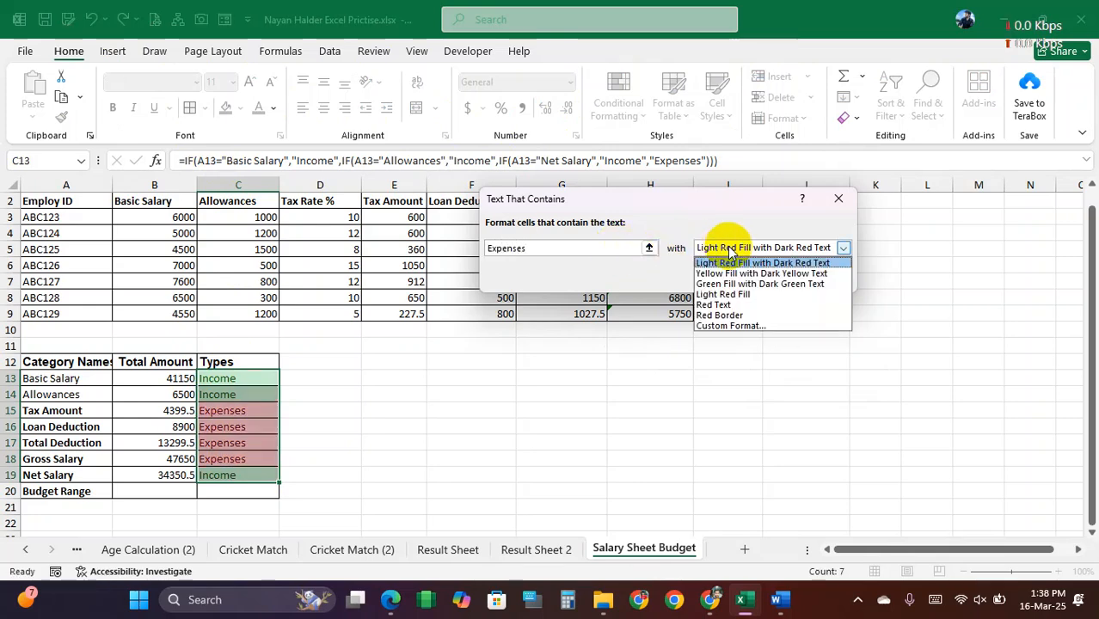
click(745, 263)
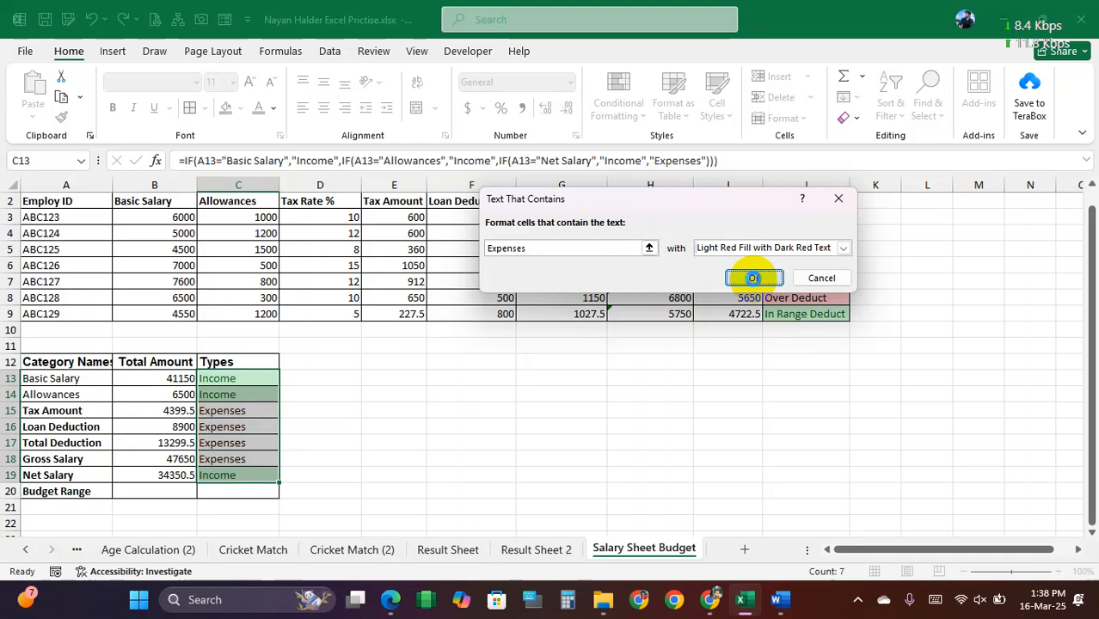
click(753, 277)
click(472, 411)
Step: Review the category table in B13:C19 and the formulas behind the Budget Range, Types and Gross Salary cells
drag(165, 379, 221, 479)
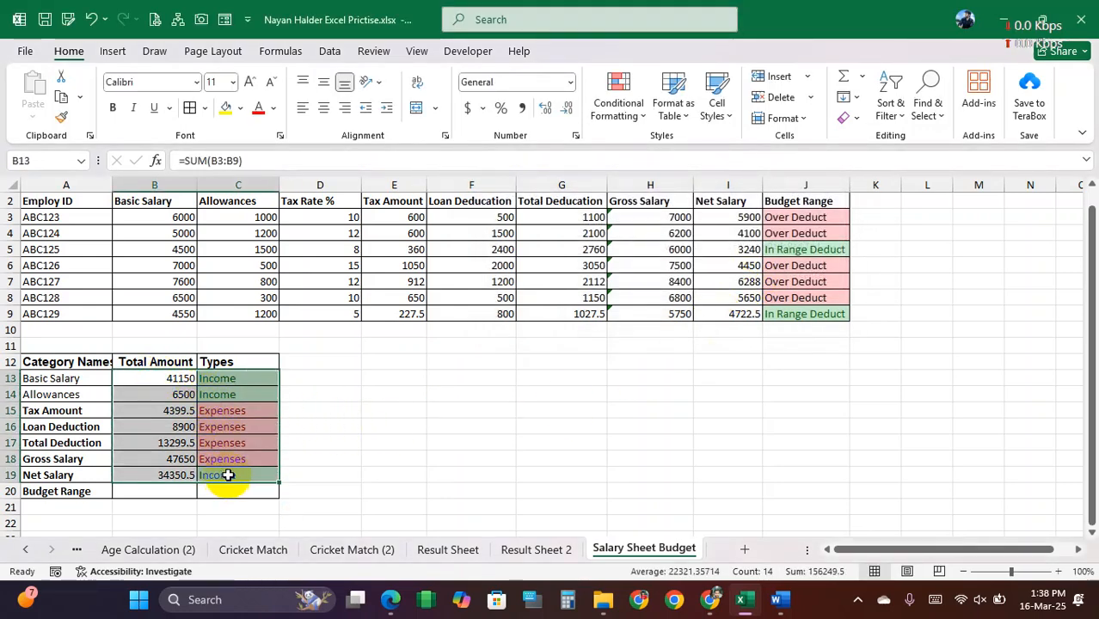
click(407, 388)
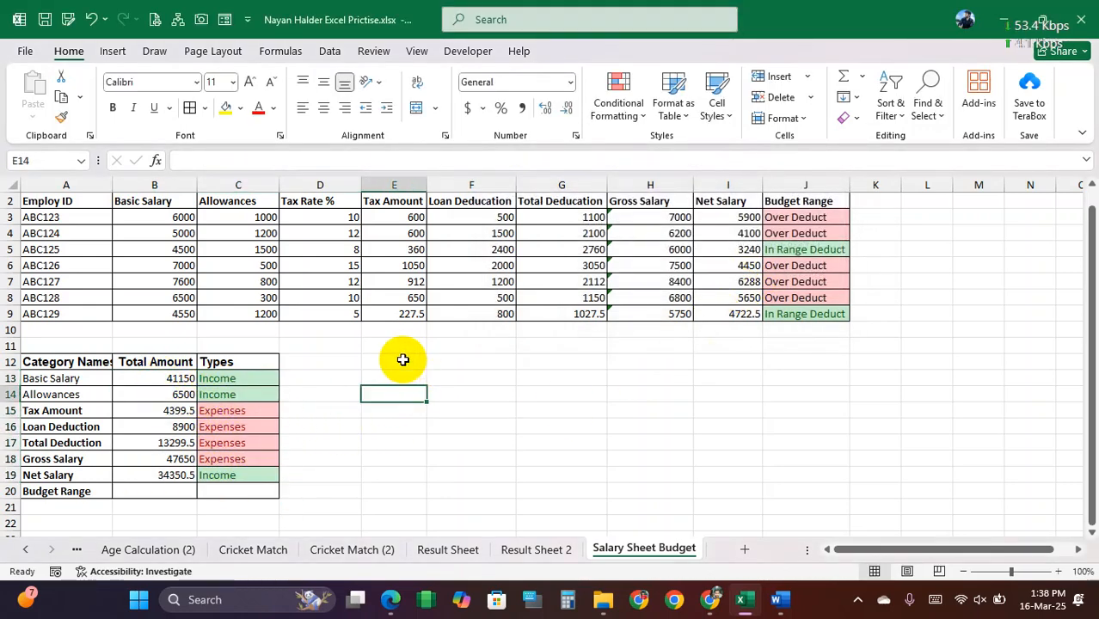
scroll(400, 360, up, 1)
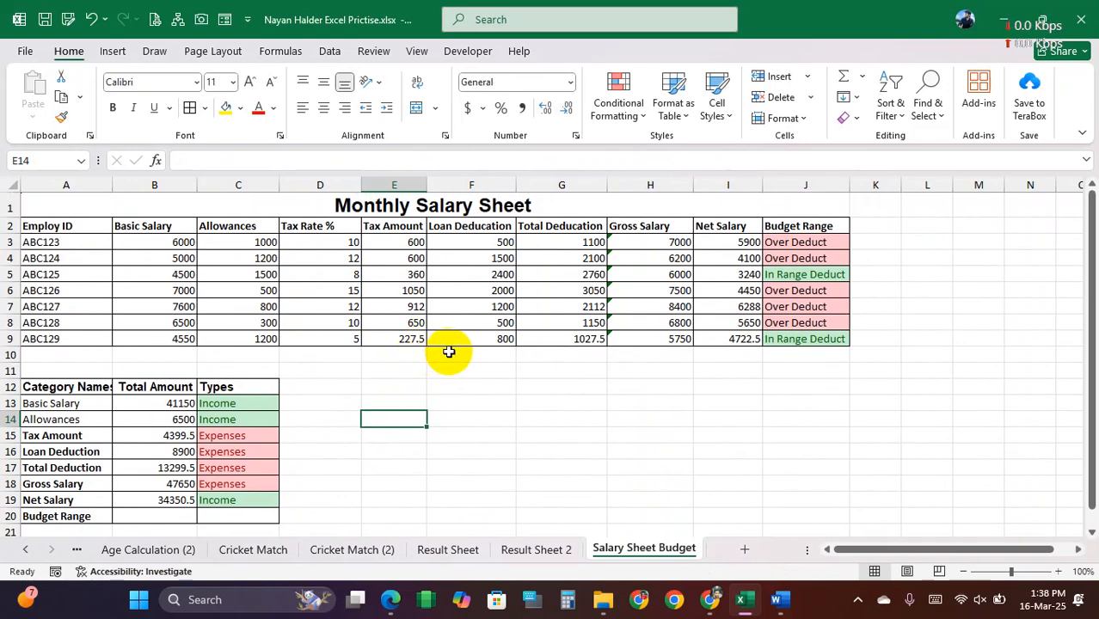
click(778, 243)
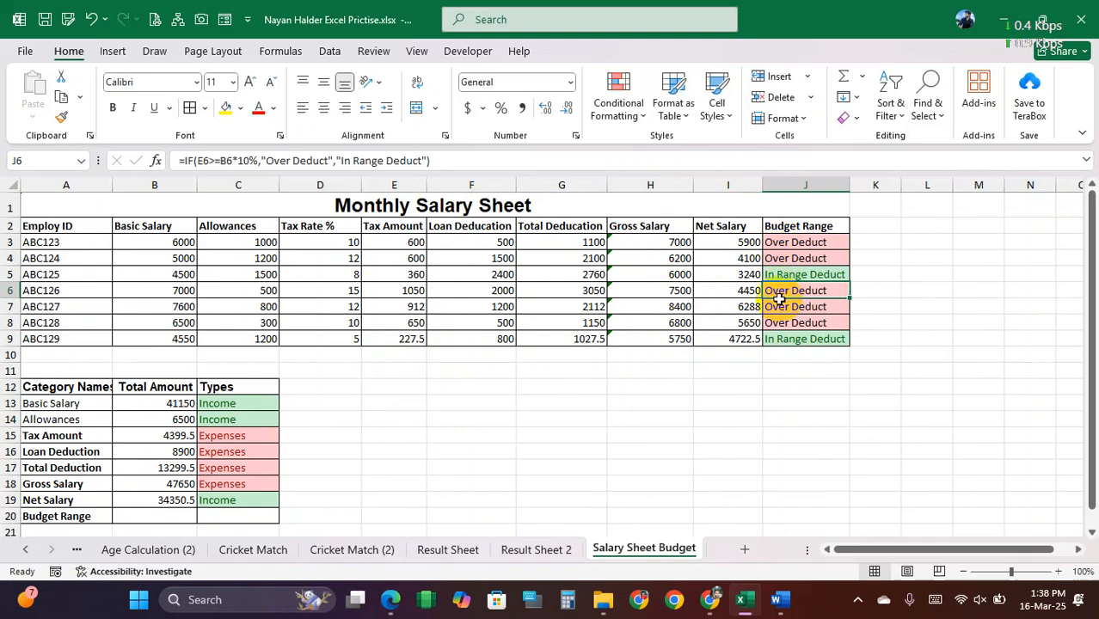
click(333, 391)
click(253, 402)
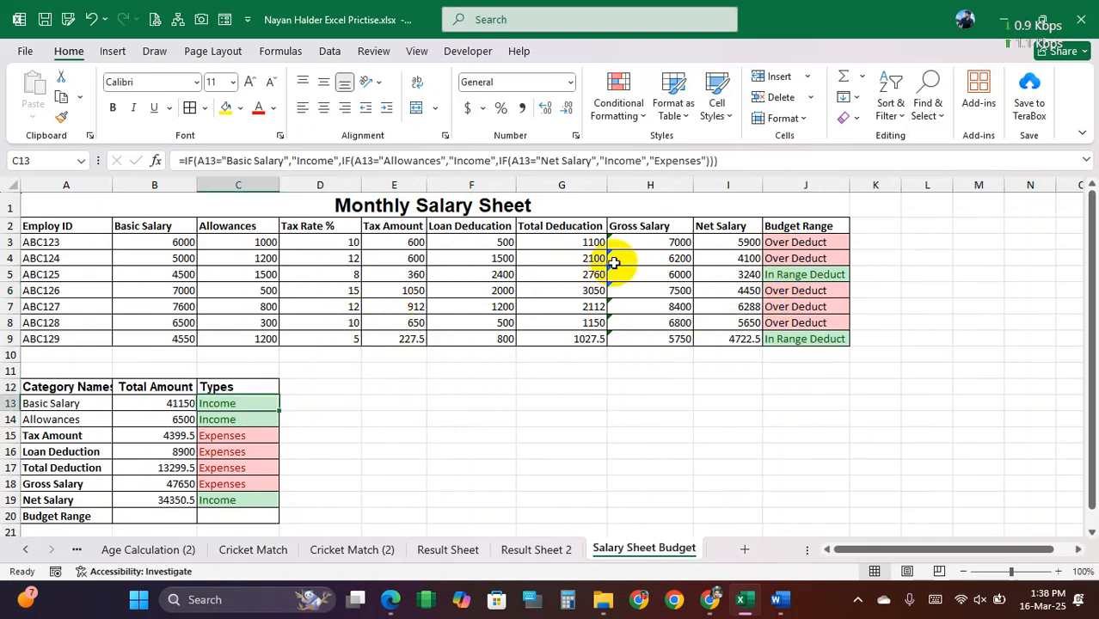
click(640, 273)
click(458, 406)
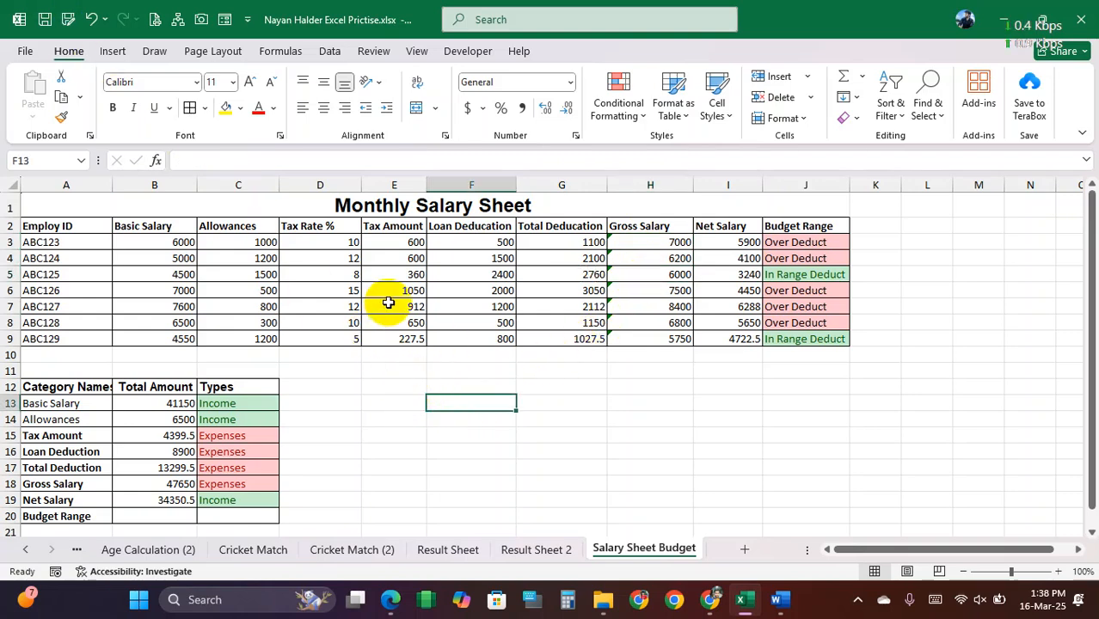
Step: Copy only the formatting of Types cells C13:C19 to F12:F18 with Format Painter
drag(248, 403, 245, 494)
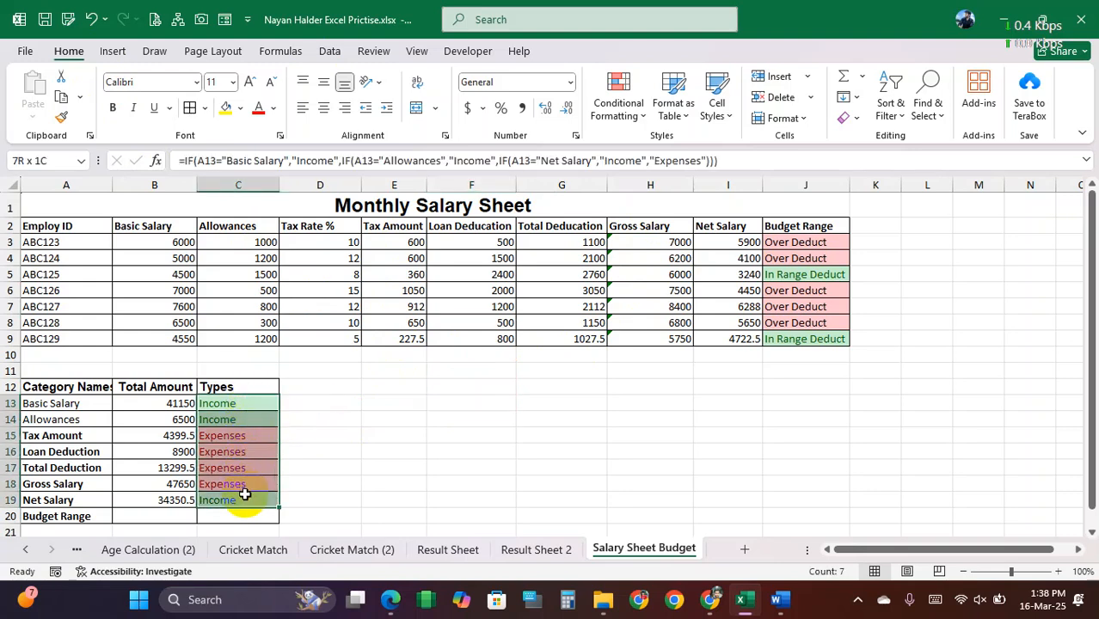
click(64, 120)
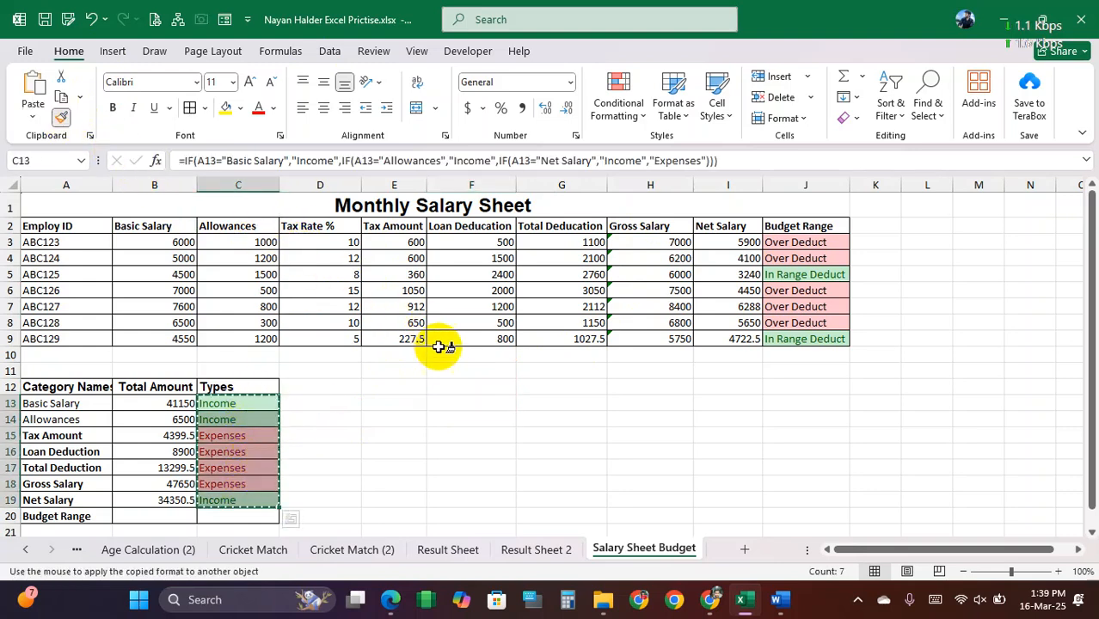
click(484, 390)
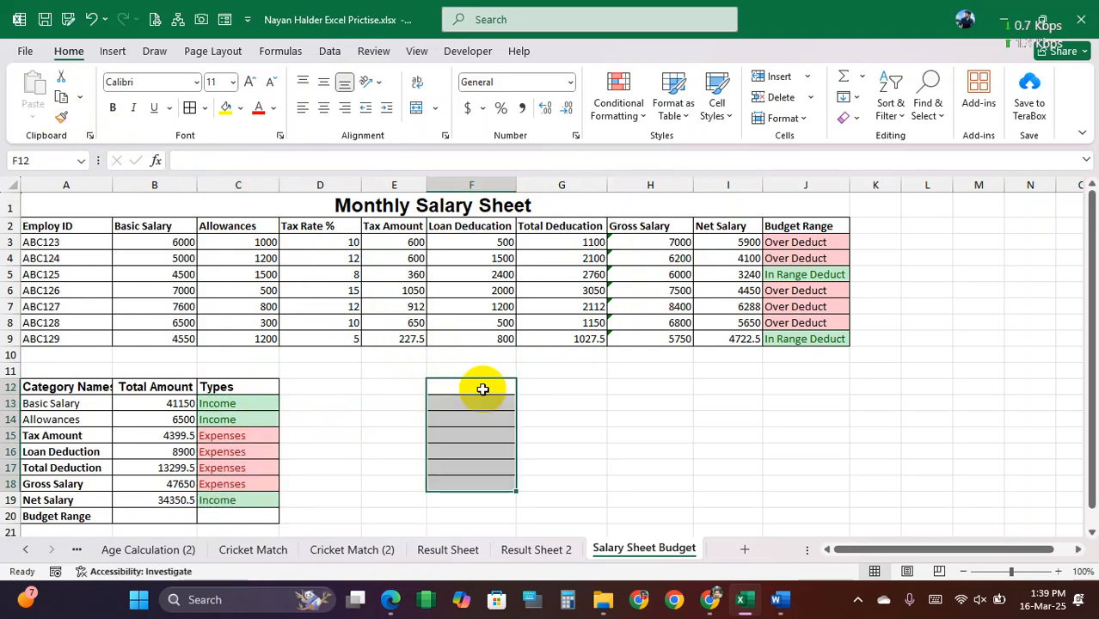
Step: Check the nested IF formula in C13 without changing it, and enter "Basic Salary" in D13 as a test value
click(239, 403)
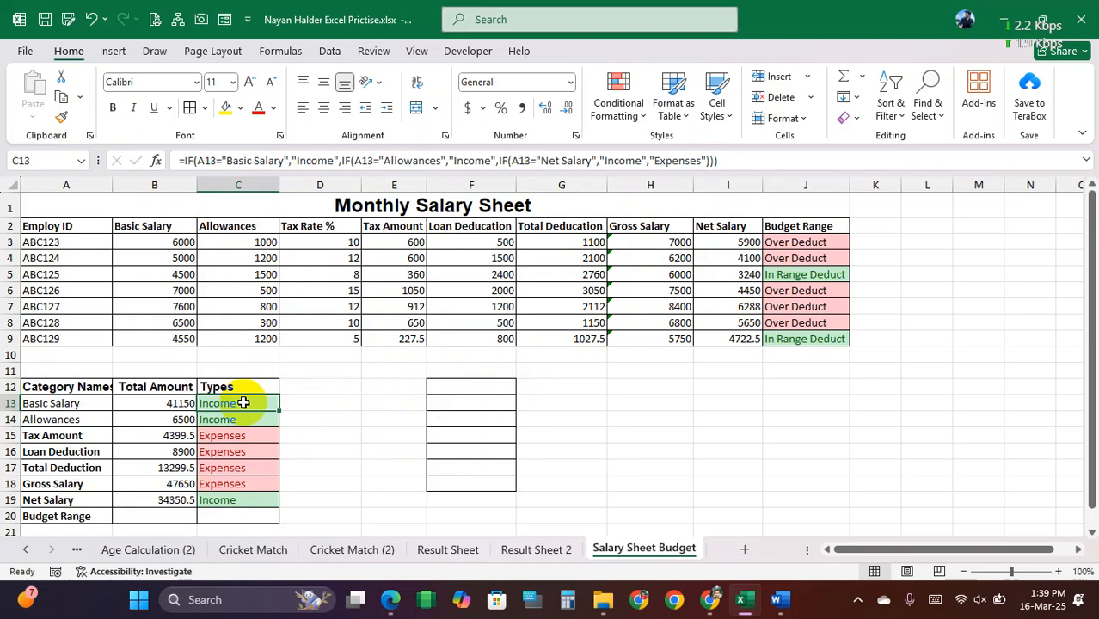
double_click(243, 404)
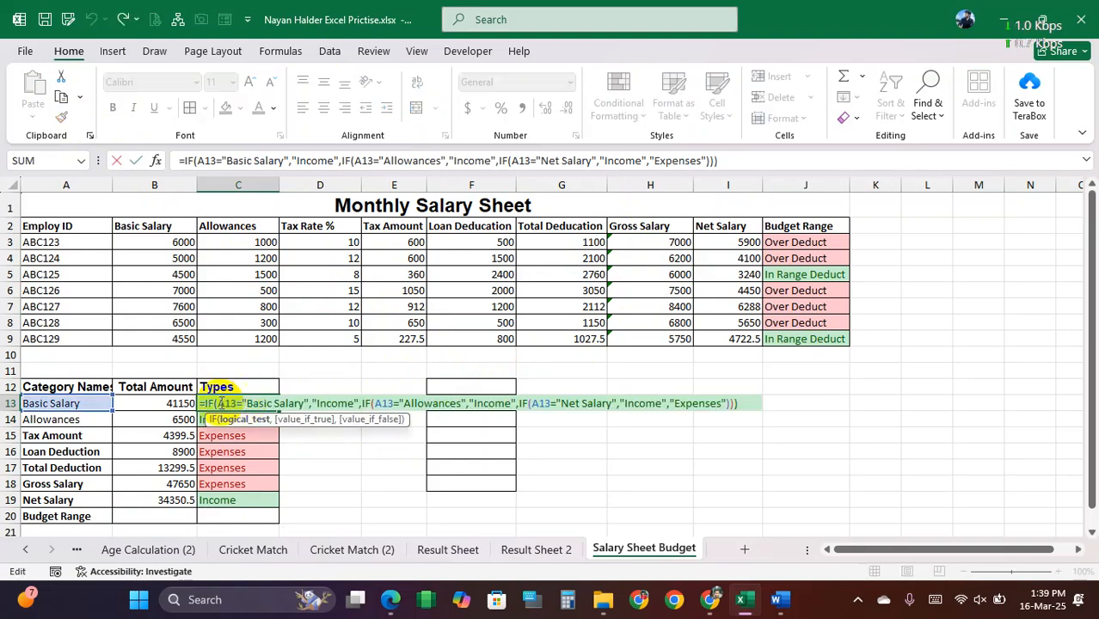
key(Escape)
click(325, 403)
text(Basic)
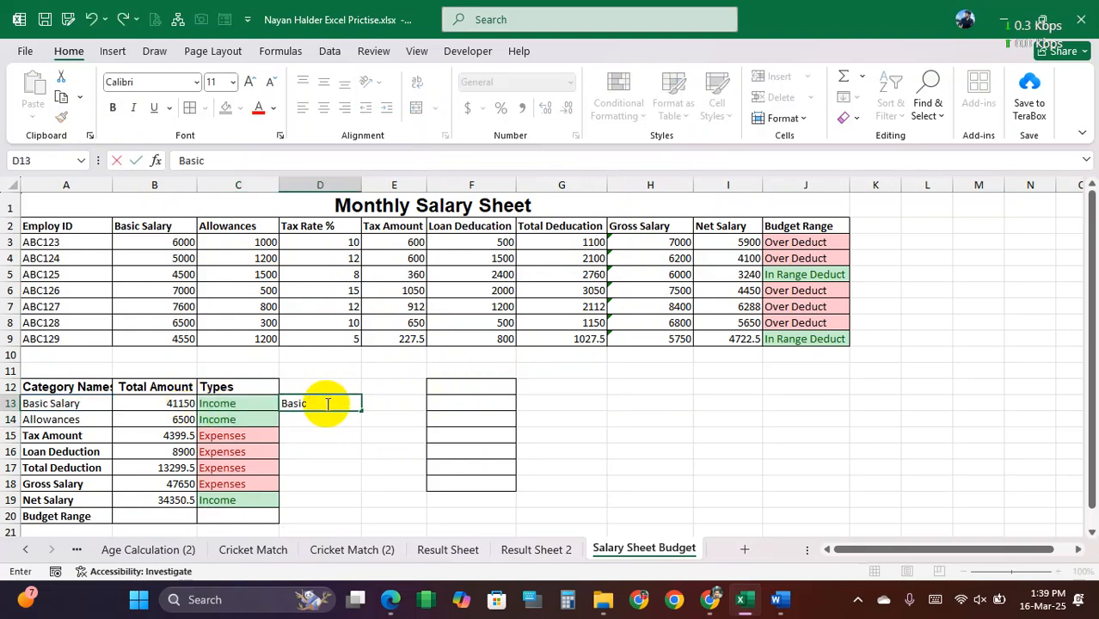
text( Salary)
key(Return)
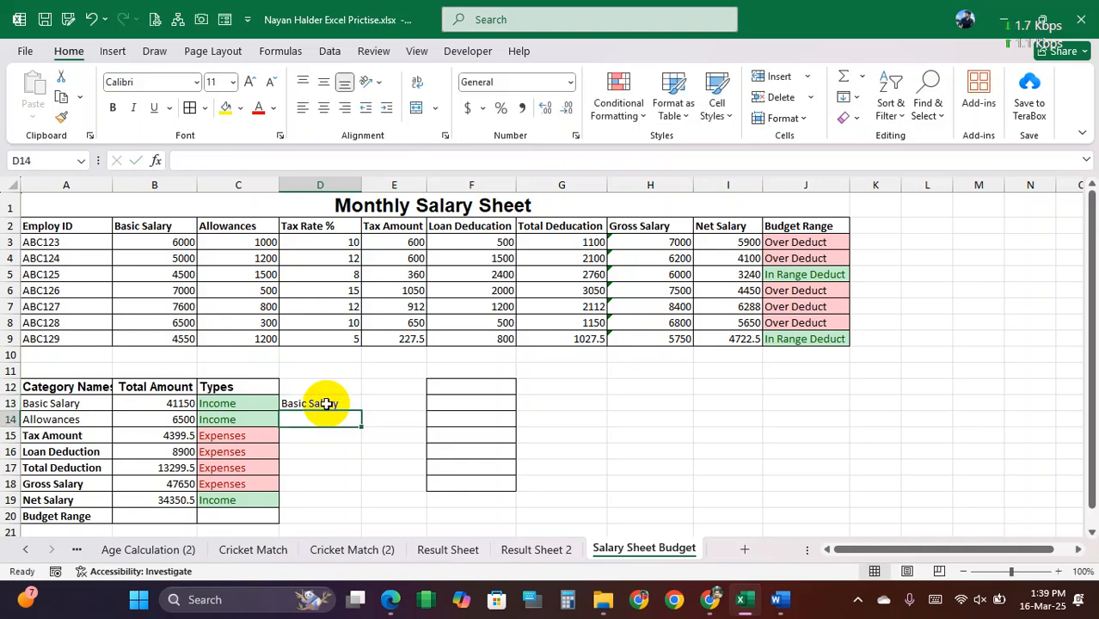
click(325, 403)
Step: Copy the Types formulas from C13:C19 to F12:F18 and check the references in the pasted IF formulas
drag(258, 403, 252, 500)
key(ctrl+c)
click(464, 383)
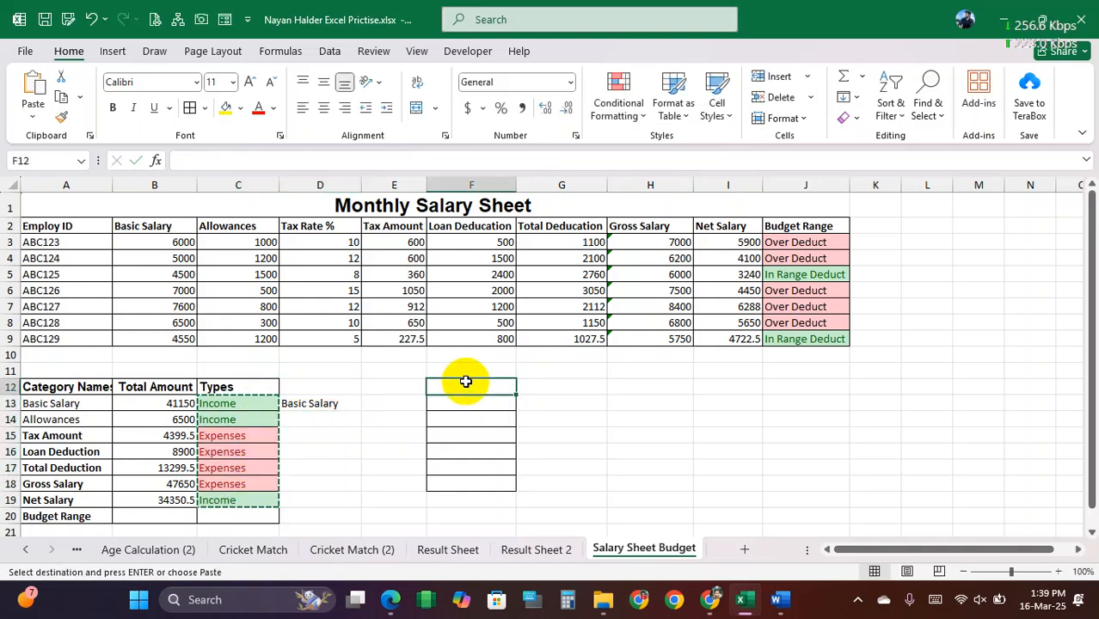
key(ctrl+v)
double_click(491, 386)
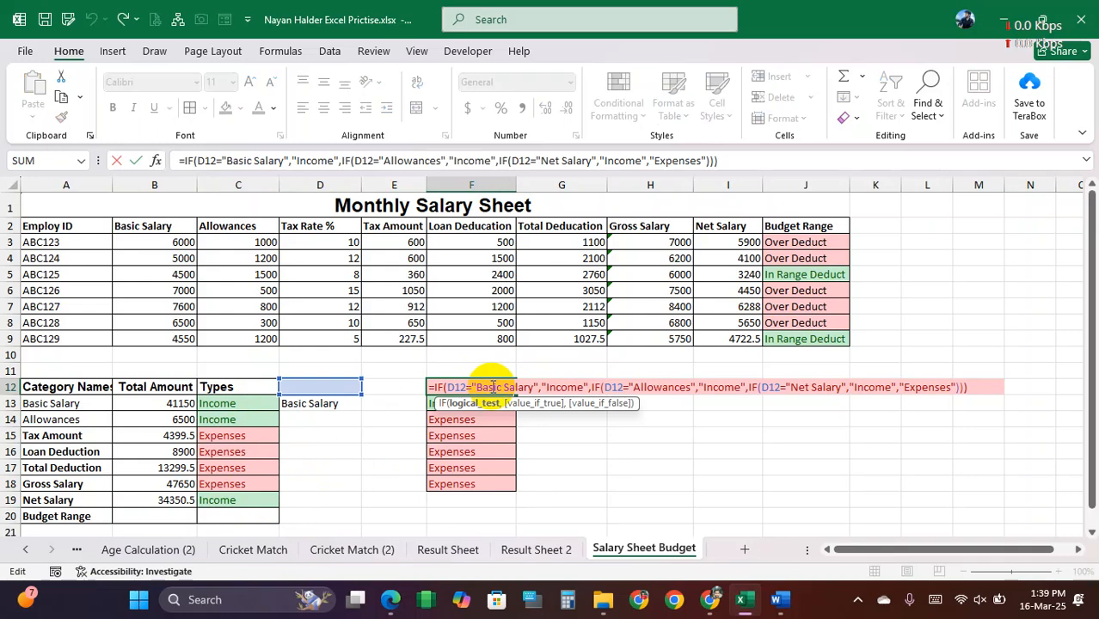
key(Return)
double_click(487, 402)
key(Return)
double_click(485, 402)
key(Return)
Step: Delete the test formulas in F12:F18 and clear all contents and formatting from D11:G19
drag(478, 388, 483, 480)
key(Delete)
click(314, 410)
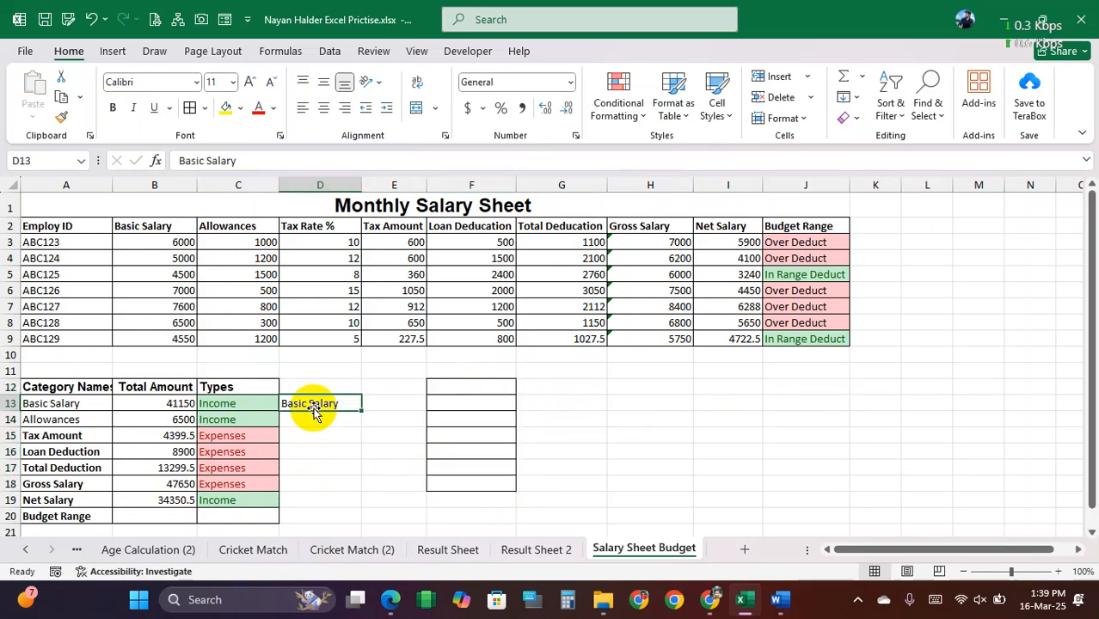
click(312, 377)
mouse_move(312, 377)
mouse_down()
mouse_move(493, 457)
mouse_move(523, 501)
mouse_up()
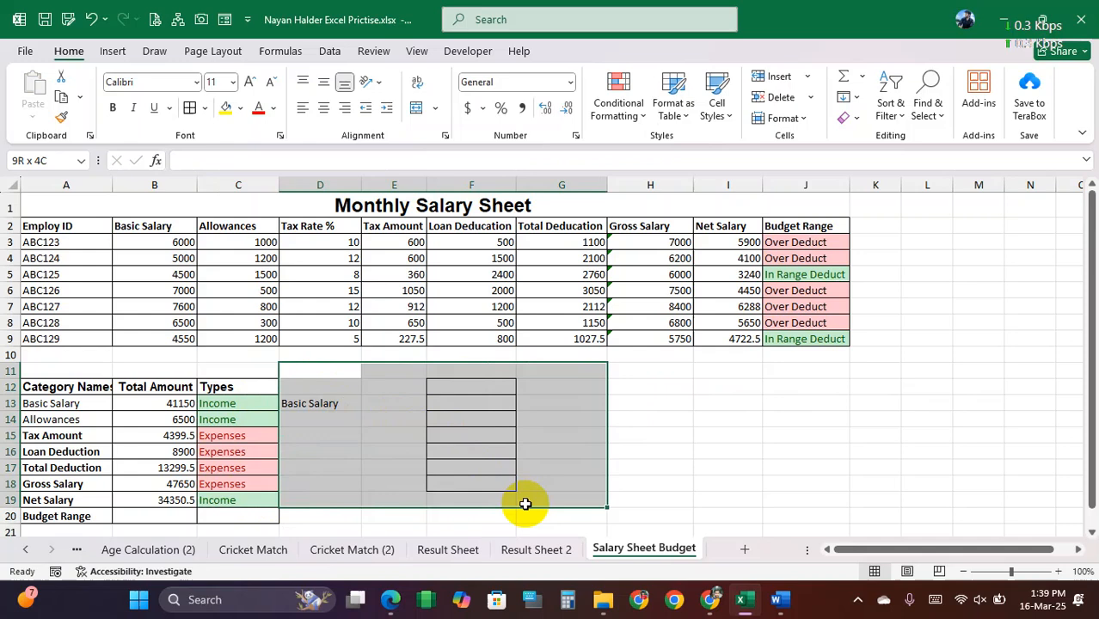
click(634, 121)
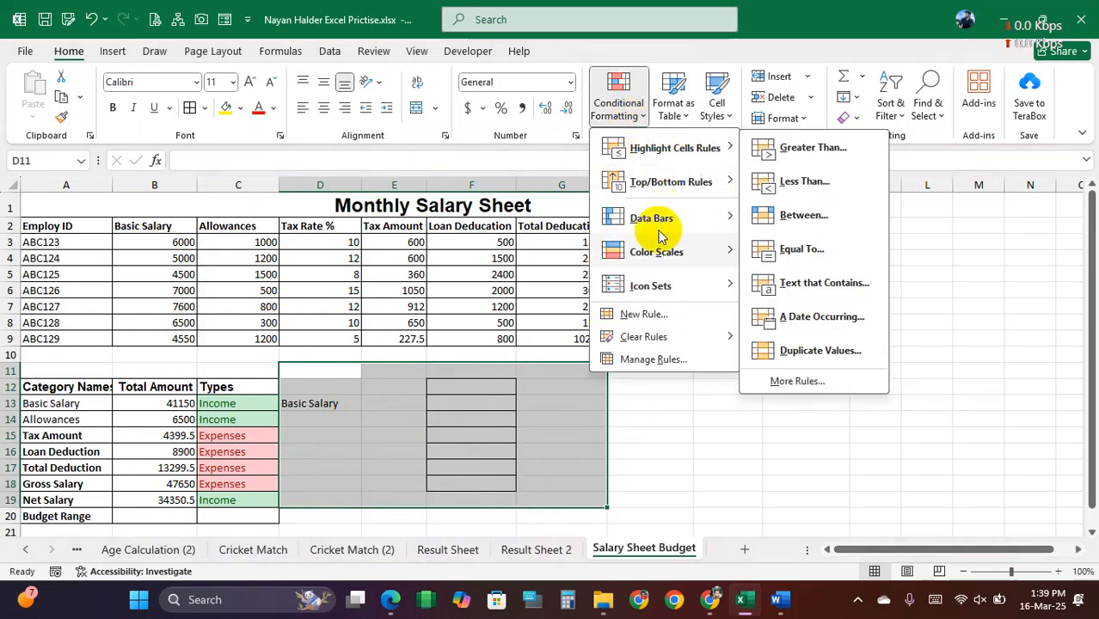
mouse_move(664, 338)
click(857, 339)
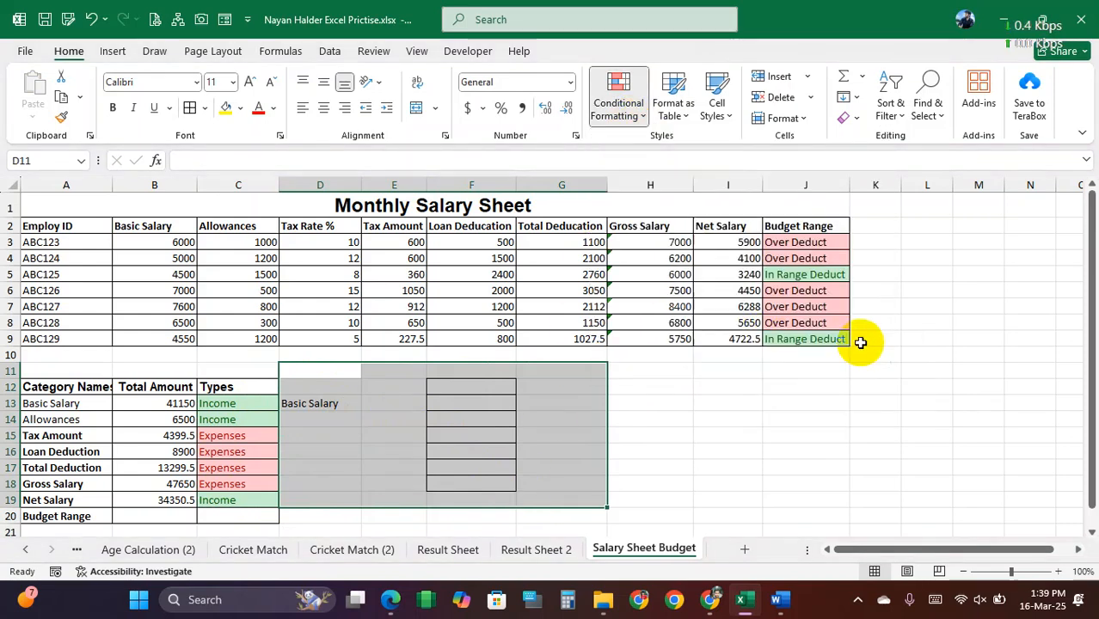
click(857, 118)
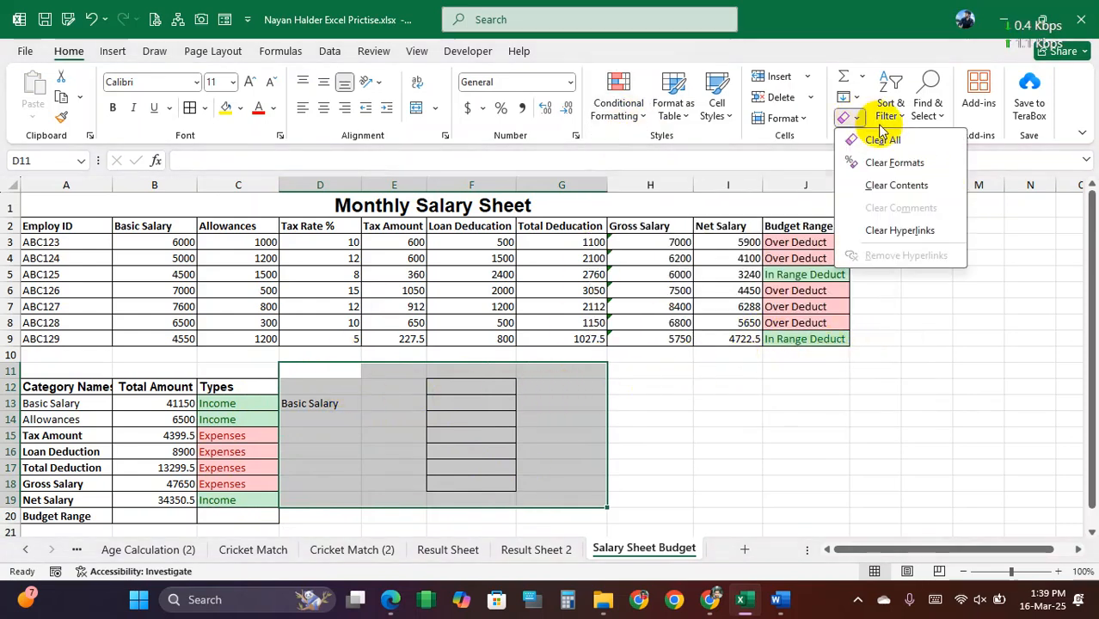
click(882, 135)
click(527, 420)
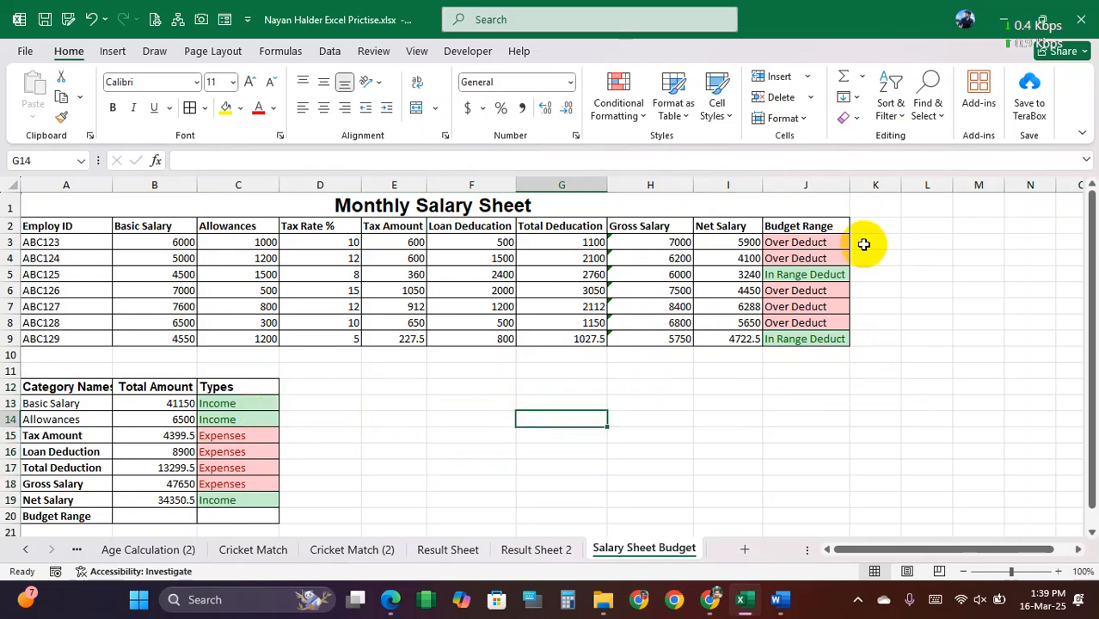
Step: Review the Budget Range formulas in J3:J9, the Types formulas in C13:C19 and the full layout of both tables
click(817, 243)
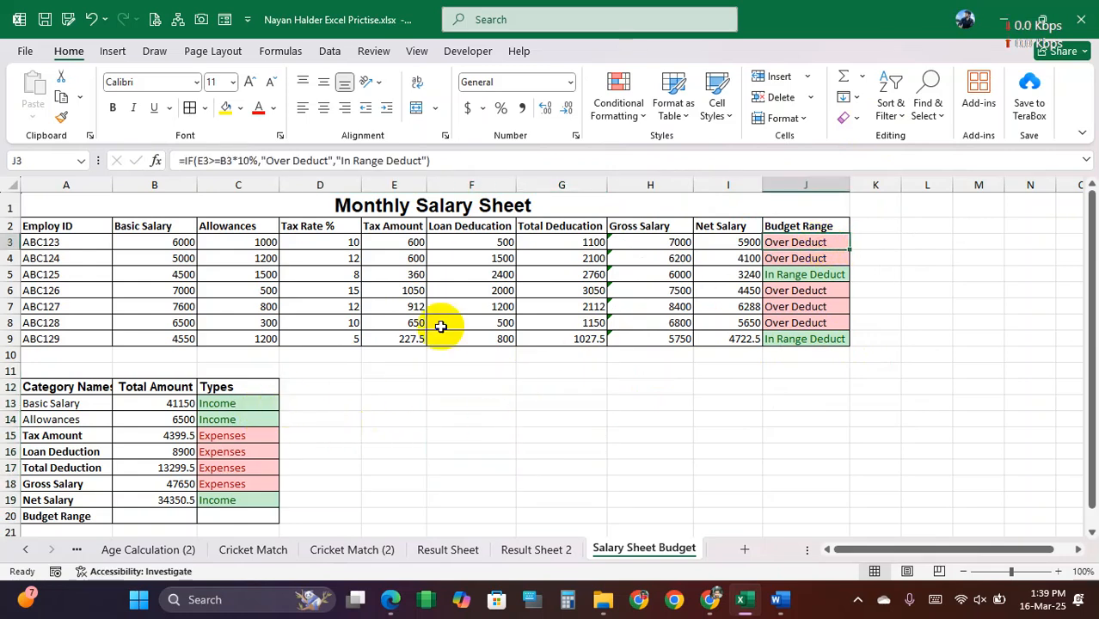
click(247, 403)
drag(248, 404, 270, 496)
drag(822, 244, 810, 337)
drag(240, 404, 258, 468)
click(275, 423)
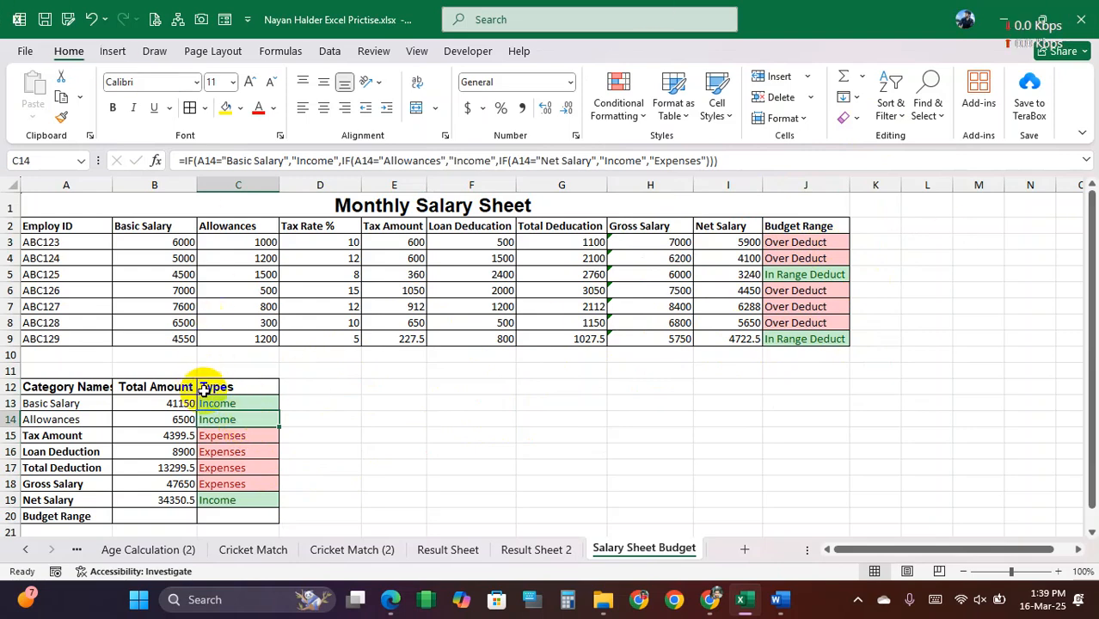
click(343, 291)
mouse_move(45, 228)
mouse_down()
mouse_move(726, 343)
mouse_move(797, 521)
mouse_move(811, 522)
mouse_up()
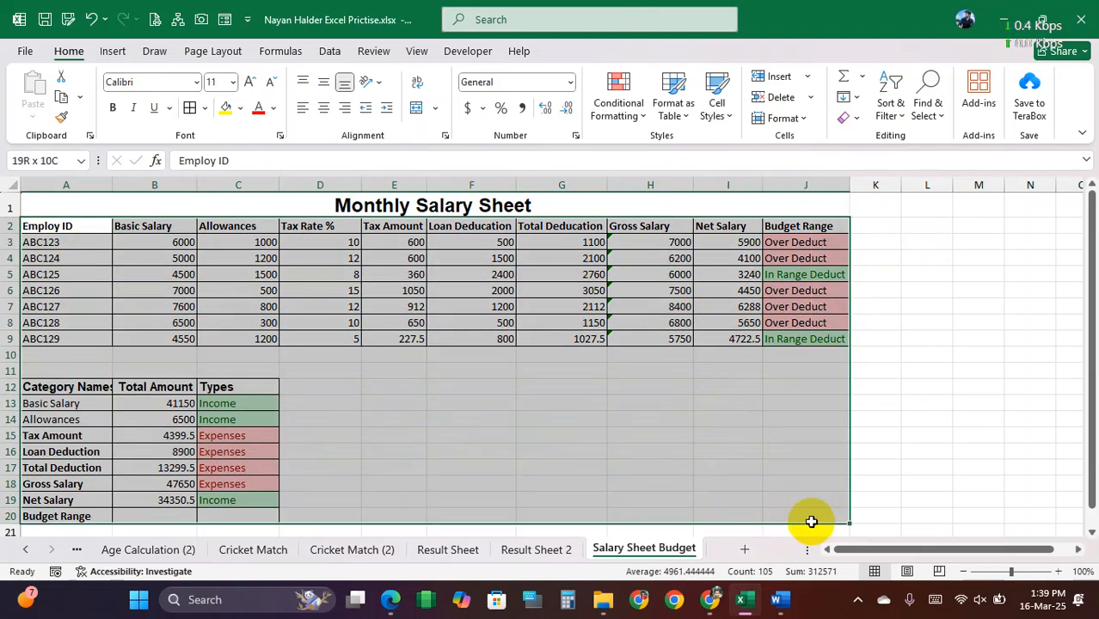
click(714, 437)
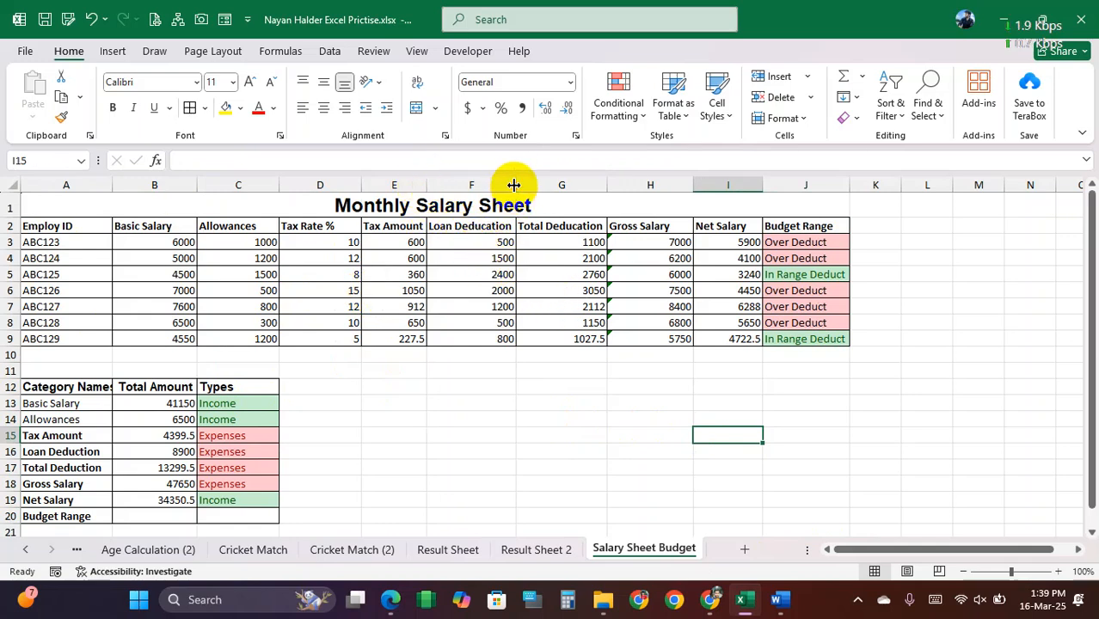
Step: Examine the Basic Salary and Allowances headings and their values in B3:C9
click(538, 261)
drag(243, 243, 256, 339)
drag(164, 245, 266, 336)
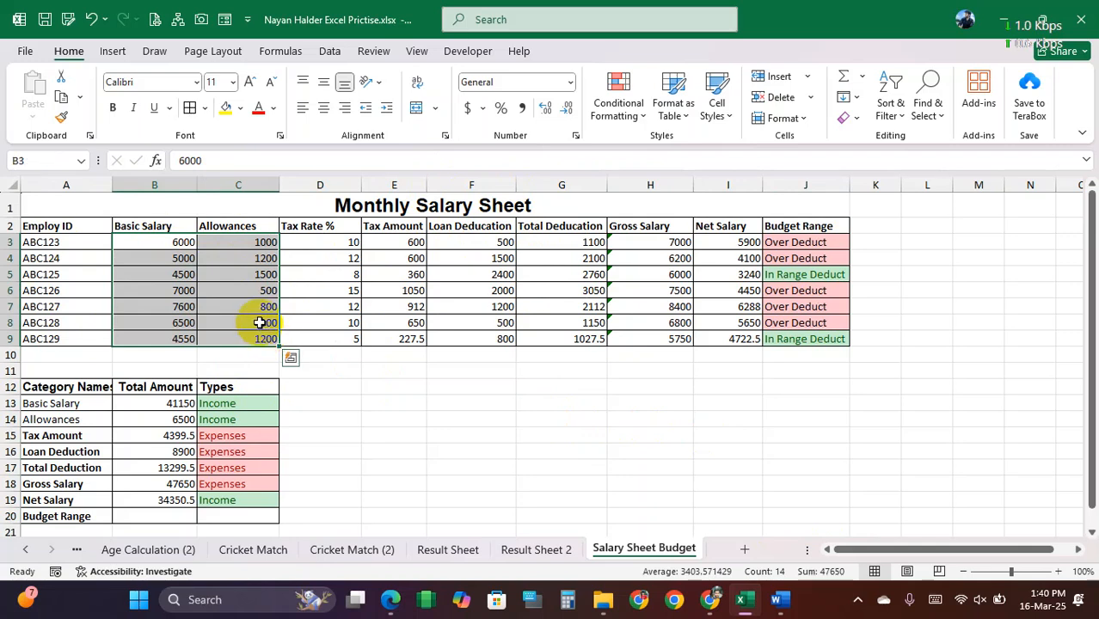
click(259, 323)
click(146, 226)
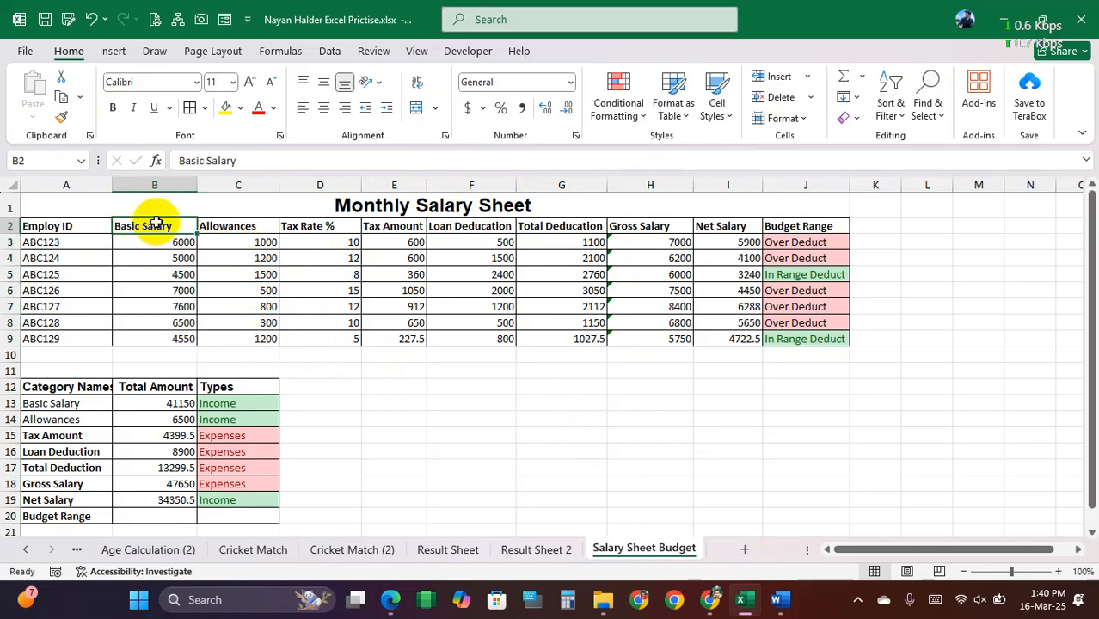
click(238, 228)
Step: Clear the Basic Salary and Allowances data in B2:C9 and insert a new column before column B
drag(153, 225, 255, 337)
key(Delete)
right_click(154, 184)
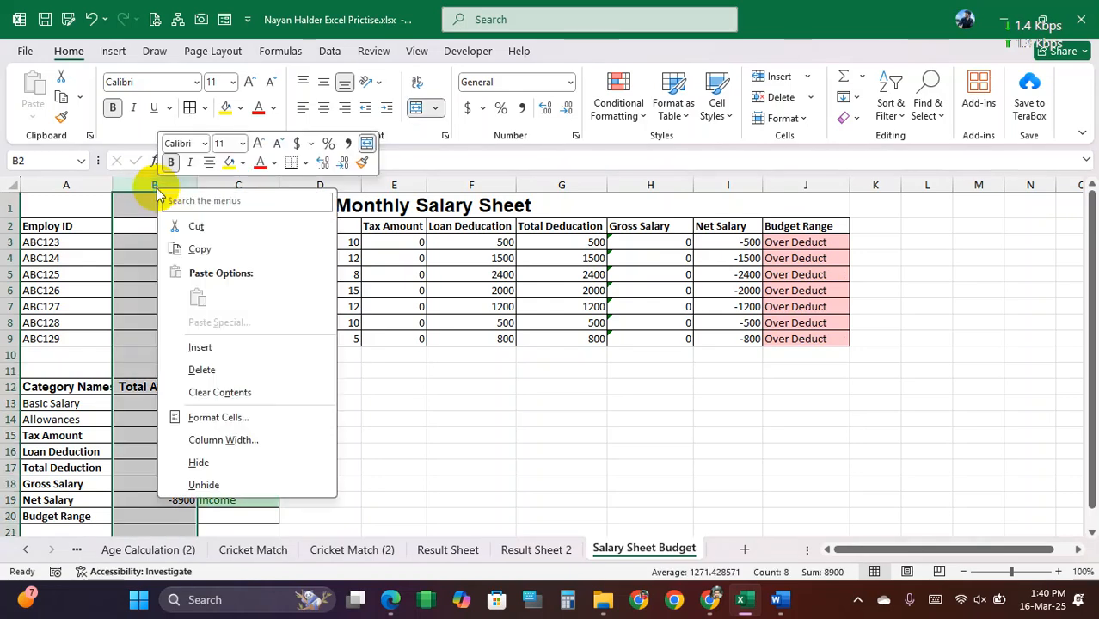
click(226, 349)
Step: Enter the headings Designation, Basic Salary and Over Time in B2:D2 as an alternative layout for the salary table
click(180, 231)
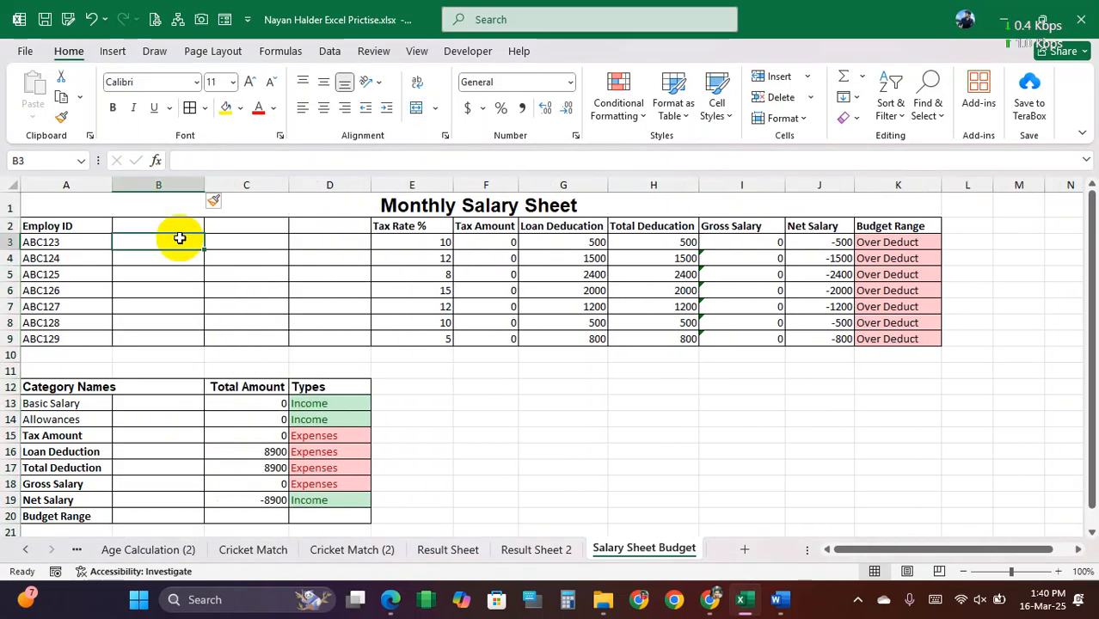
text(Designation)
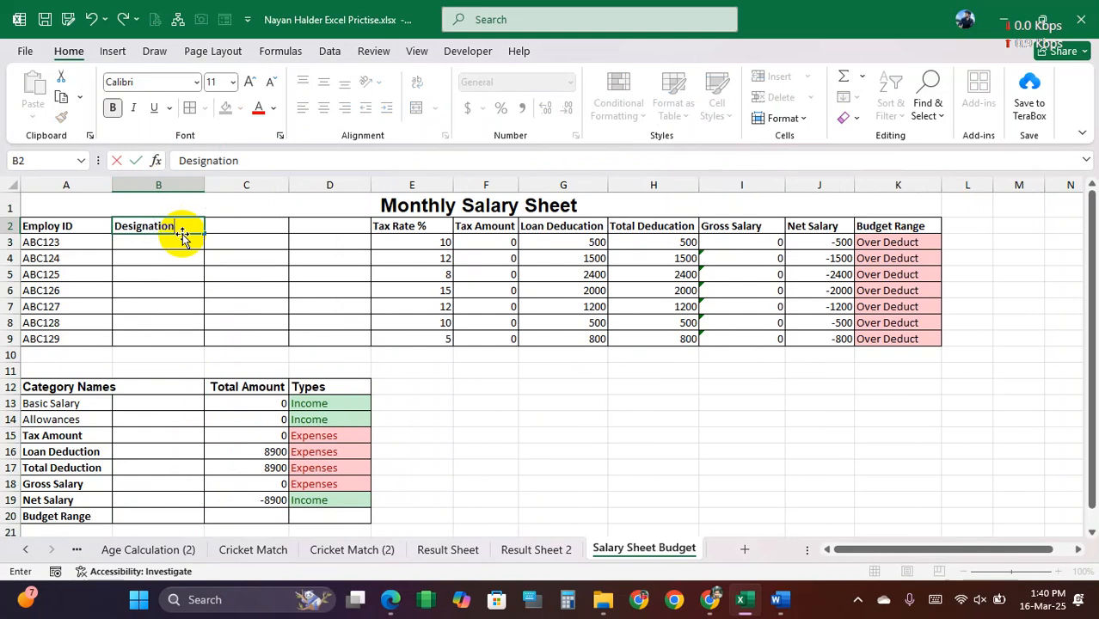
click(237, 225)
text(Basic Salary)
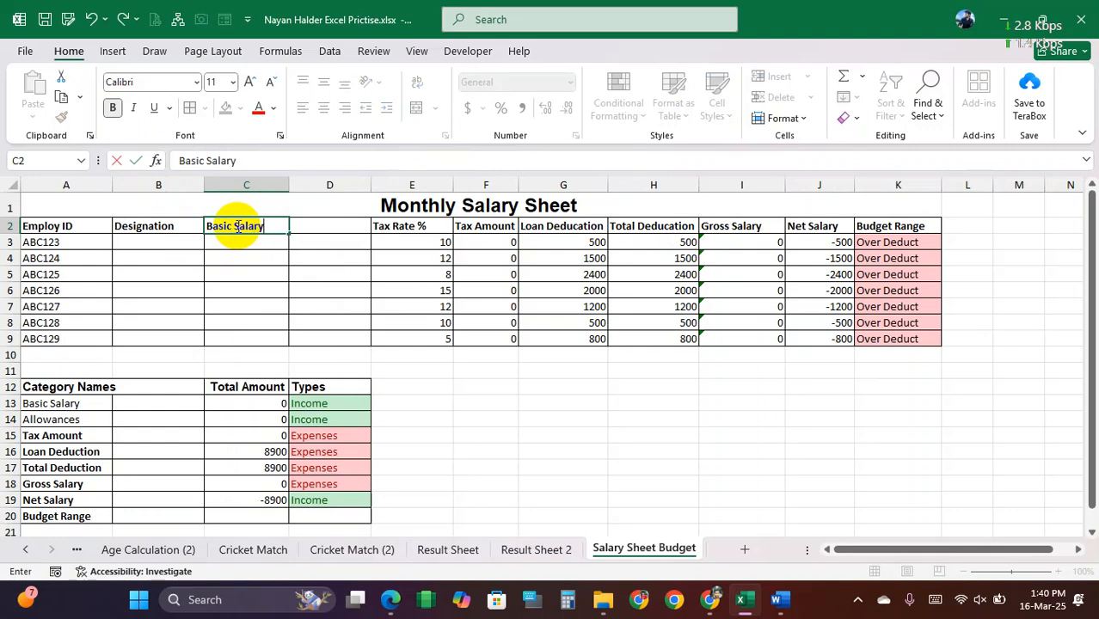
key(Tab)
text(O)
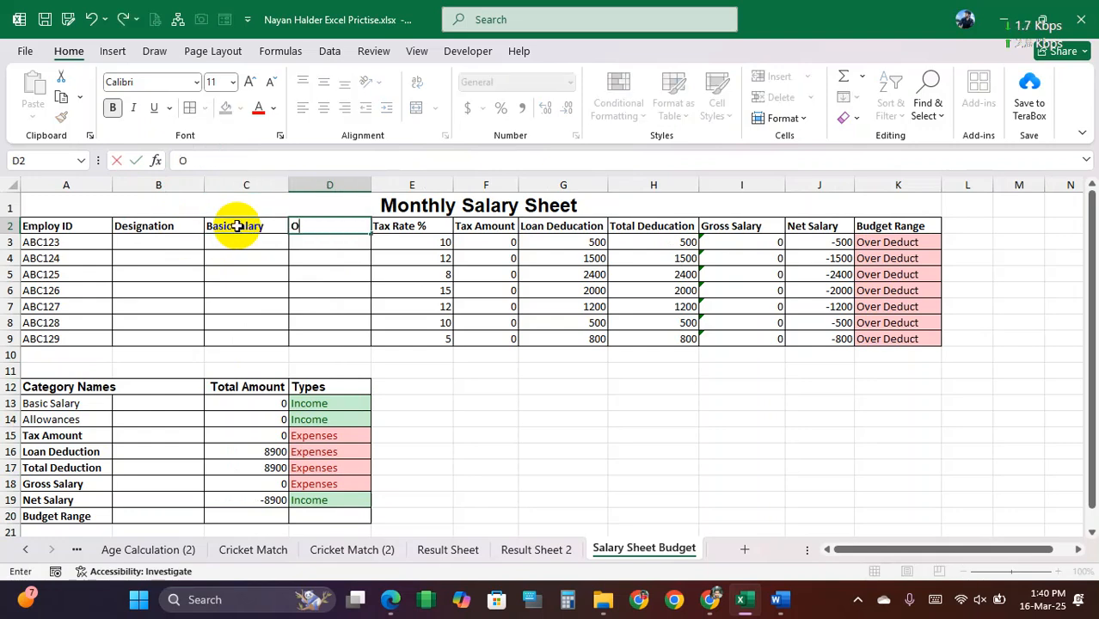
text(ver Time)
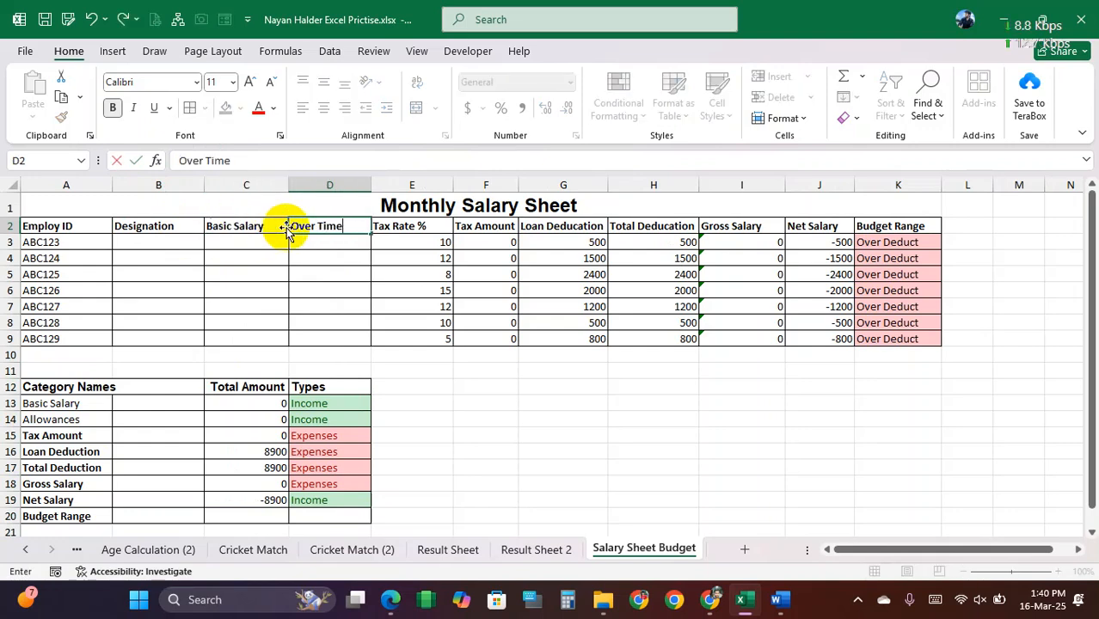
click(337, 245)
drag(156, 223, 340, 335)
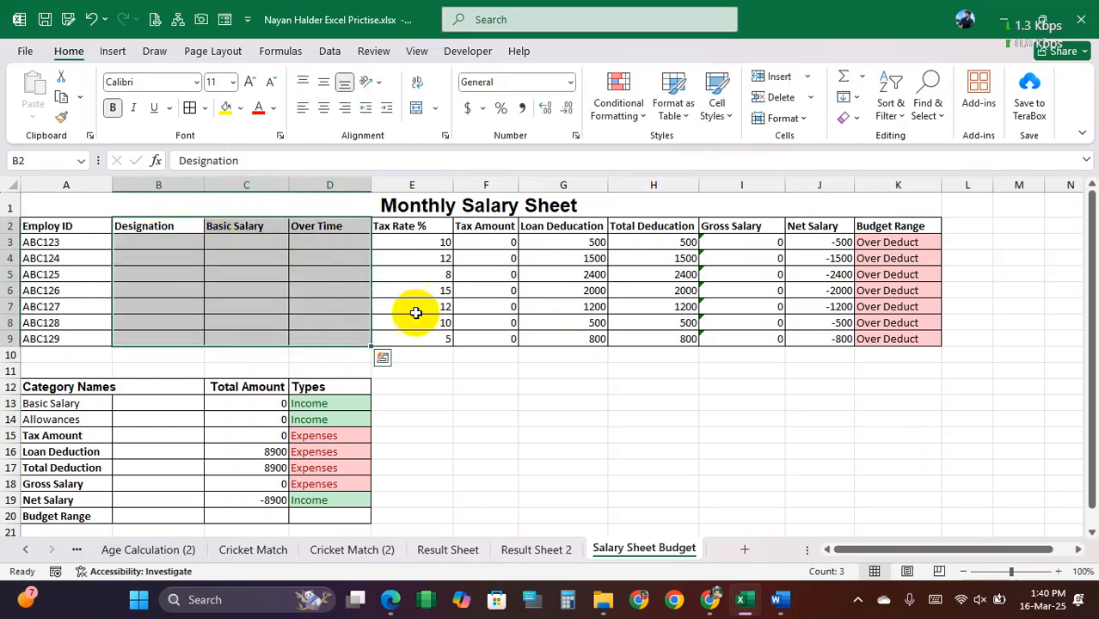
drag(430, 227, 511, 245)
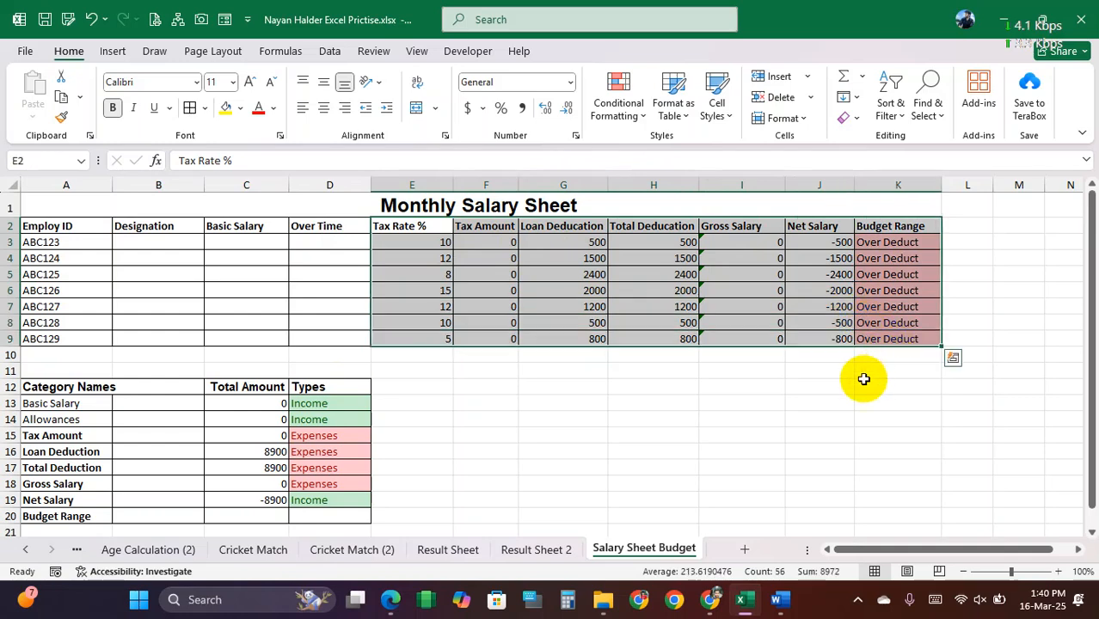
drag(187, 226, 335, 340)
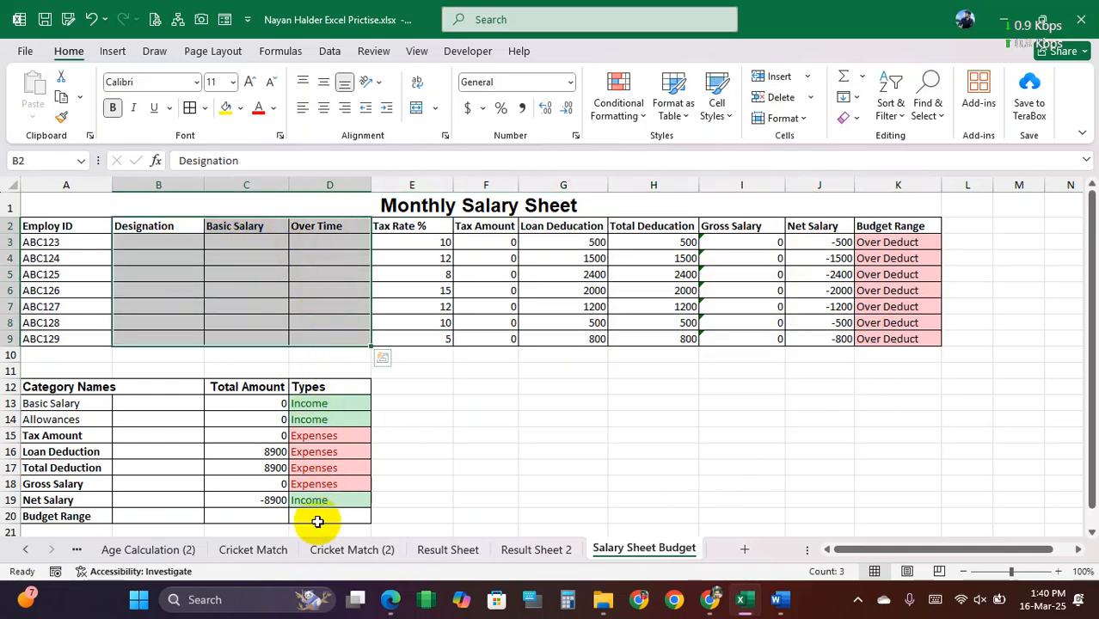
Step: Undo the three new headings, the inserted column and the clearing of the Basic Salary and Allowances data
click(92, 19)
click(92, 19)
click(92, 19)
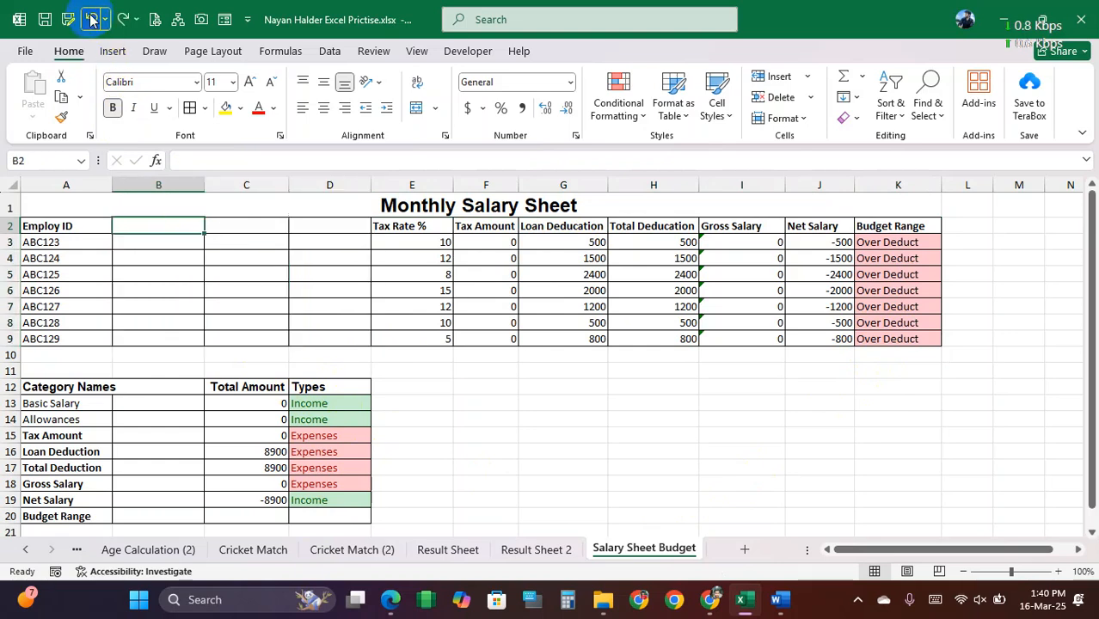
click(92, 19)
click(92, 19)
click(92, 19)
Step: Check the Basic Salary and Allowances entries in B3:C9 and the Tax Rate % value in D5
click(228, 255)
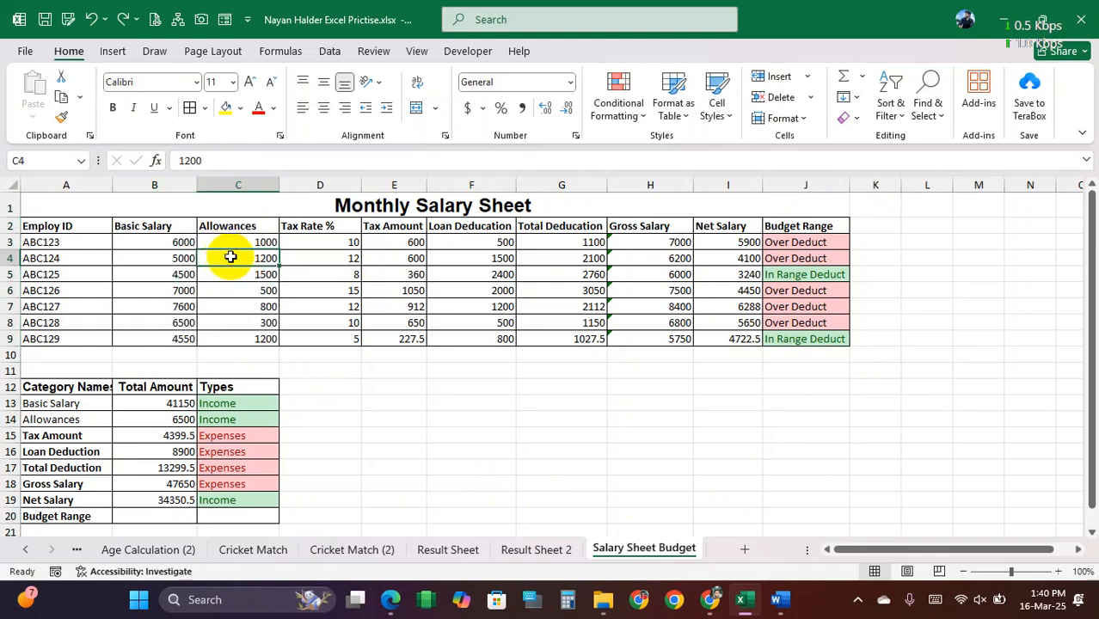
click(179, 242)
click(229, 226)
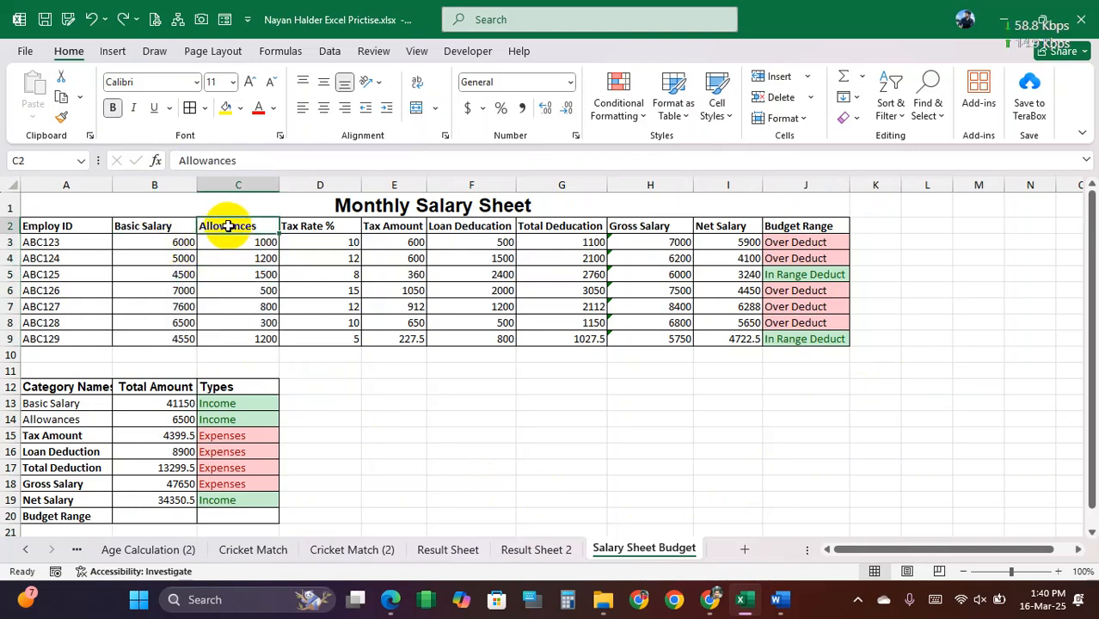
click(231, 242)
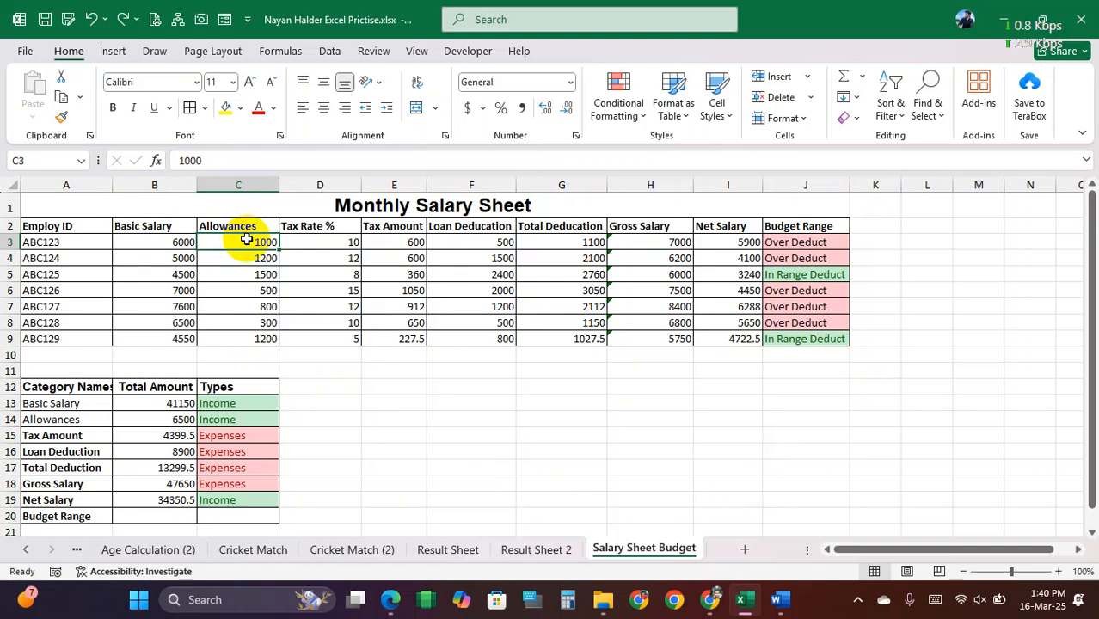
mouse_move(238, 241)
mouse_down()
mouse_move(277, 311)
mouse_move(258, 338)
mouse_up()
drag(170, 248, 242, 338)
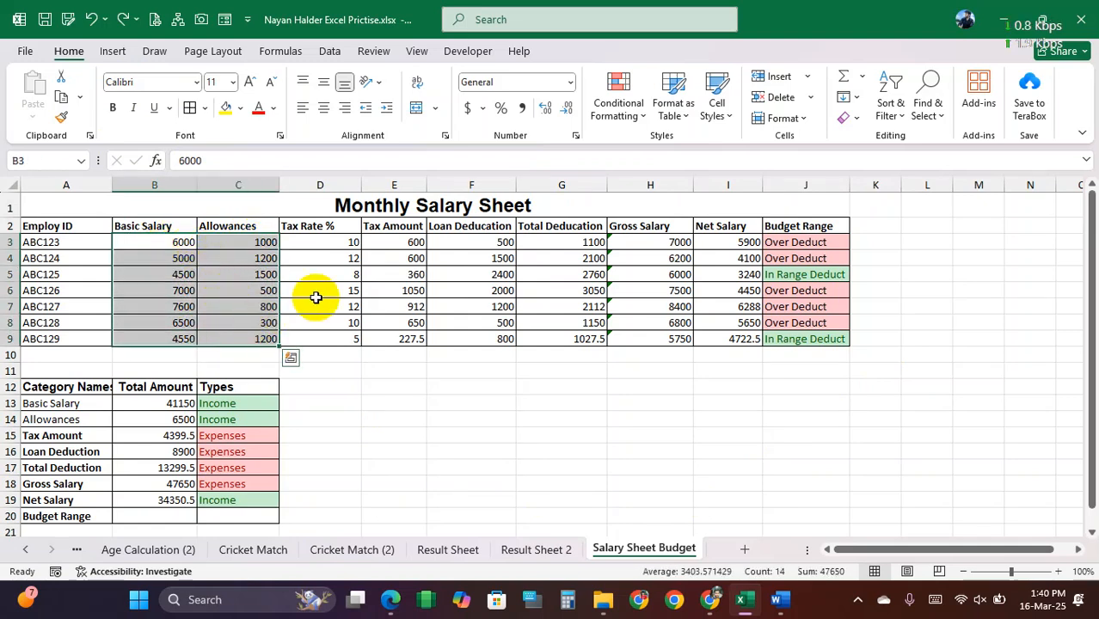
click(325, 276)
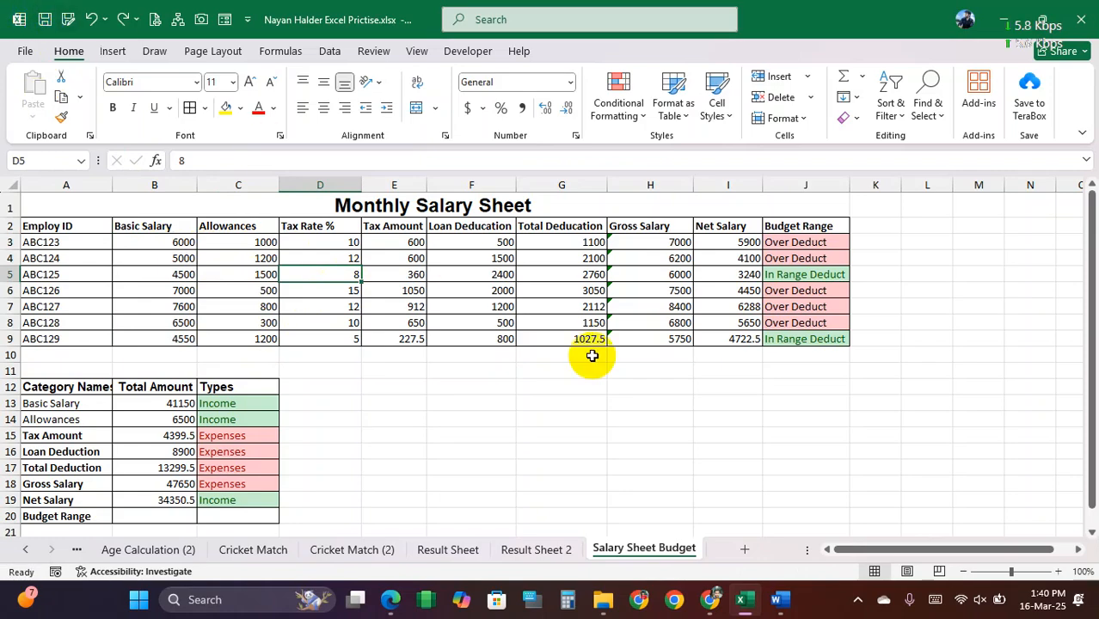
Step: Switch to Word and review the numbered calculation instructions and the sample salary and category tables in Salary Sheet.docx
click(781, 599)
scroll(593, 361, down, 3)
scroll(355, 309, up, 3)
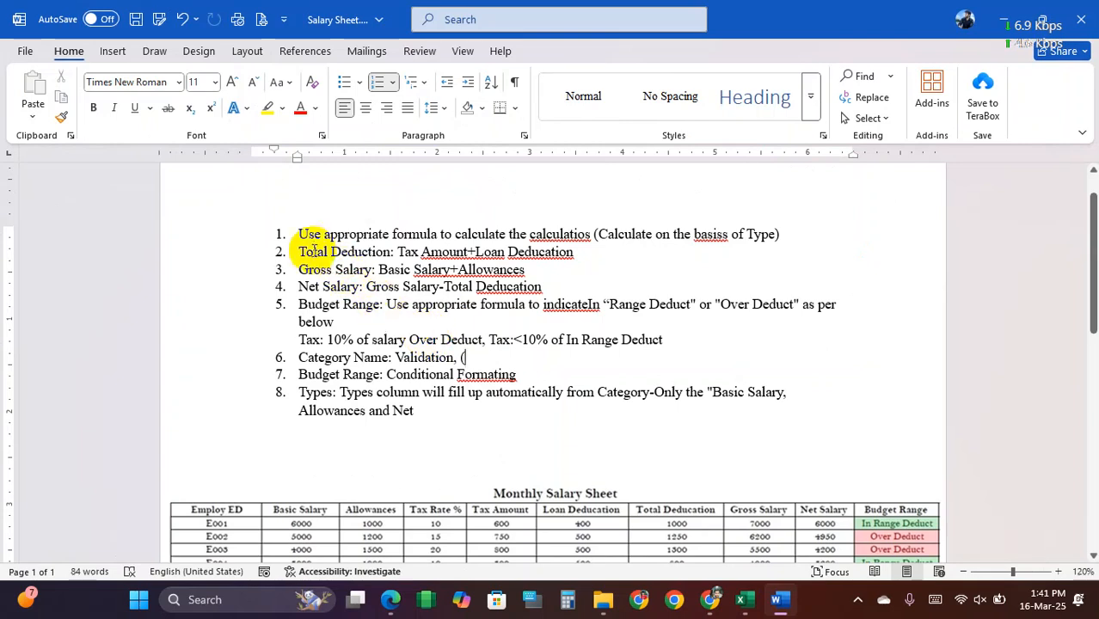
drag(295, 230, 654, 234)
drag(327, 290, 559, 287)
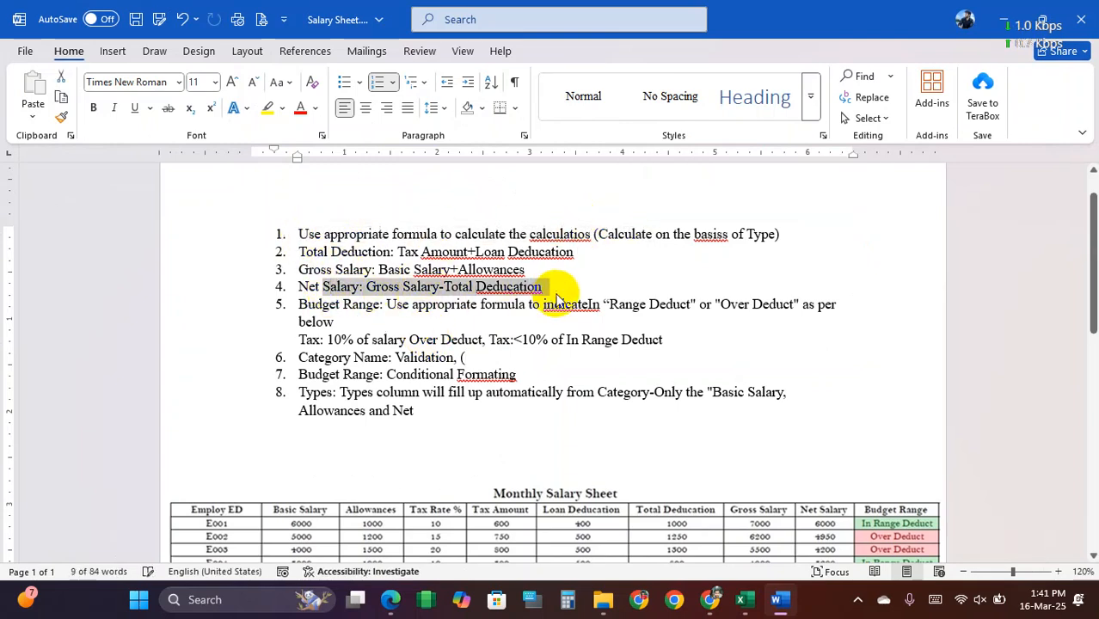
drag(332, 357, 466, 356)
drag(341, 392, 565, 392)
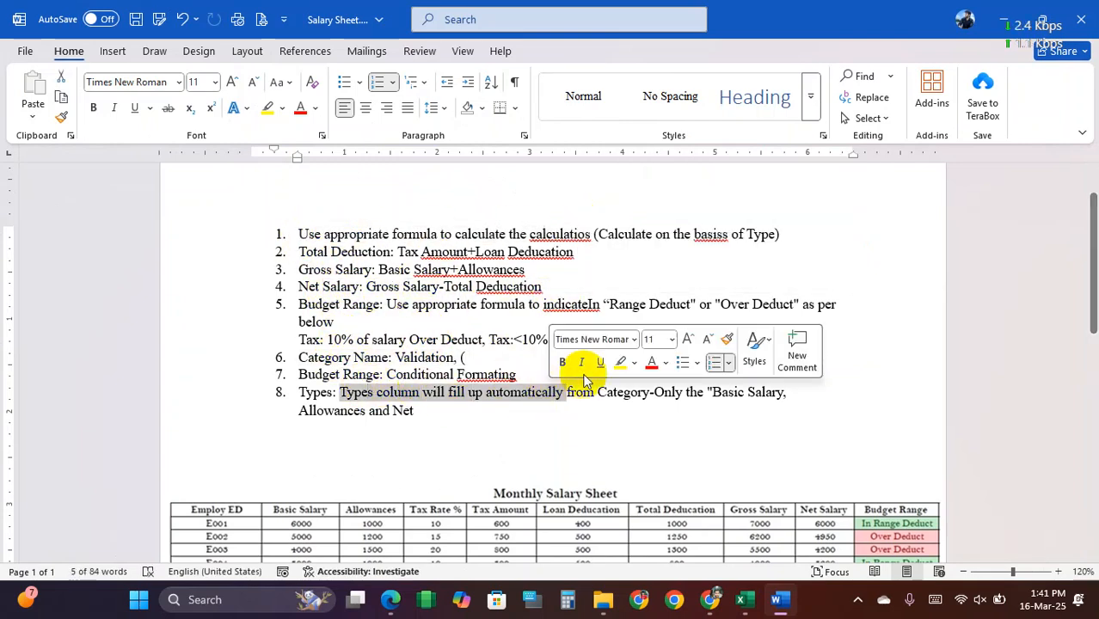
scroll(602, 357, down, 1)
click(319, 346)
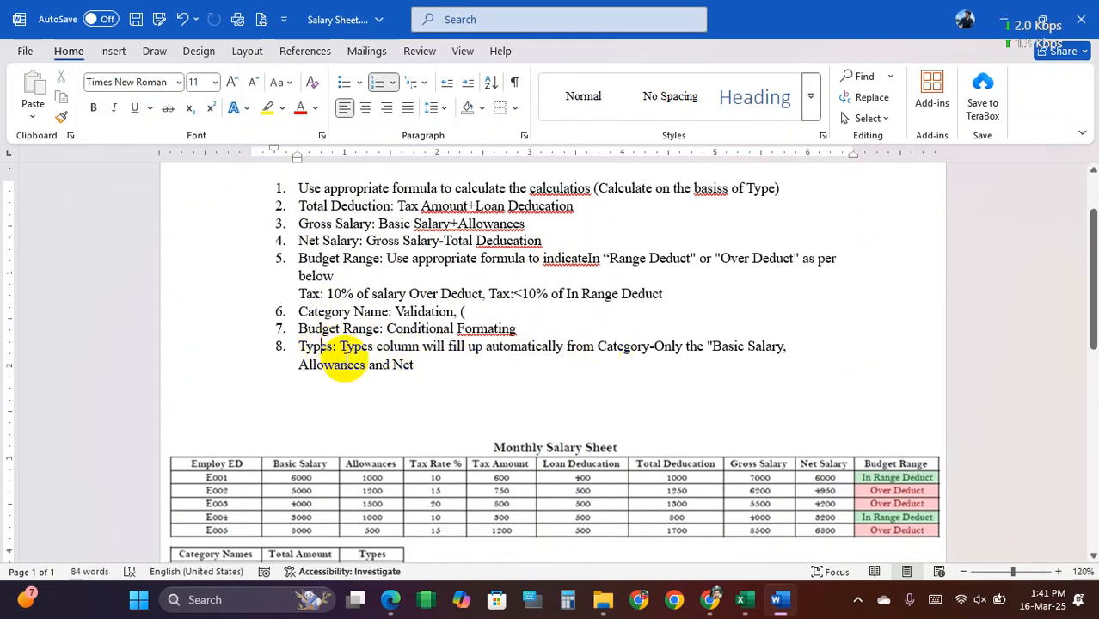
scroll(527, 343, down, 3)
click(353, 357)
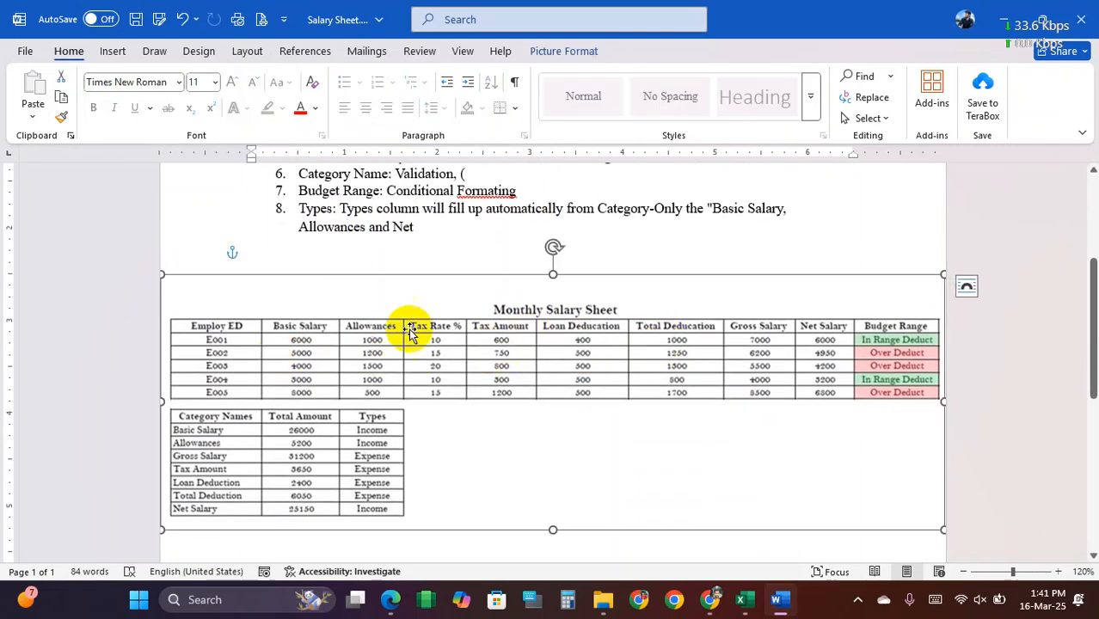
scroll(503, 418, down, 3)
scroll(503, 418, up, 7)
Step: Save and close the Salary Sheet.docx document
click(136, 18)
click(1078, 17)
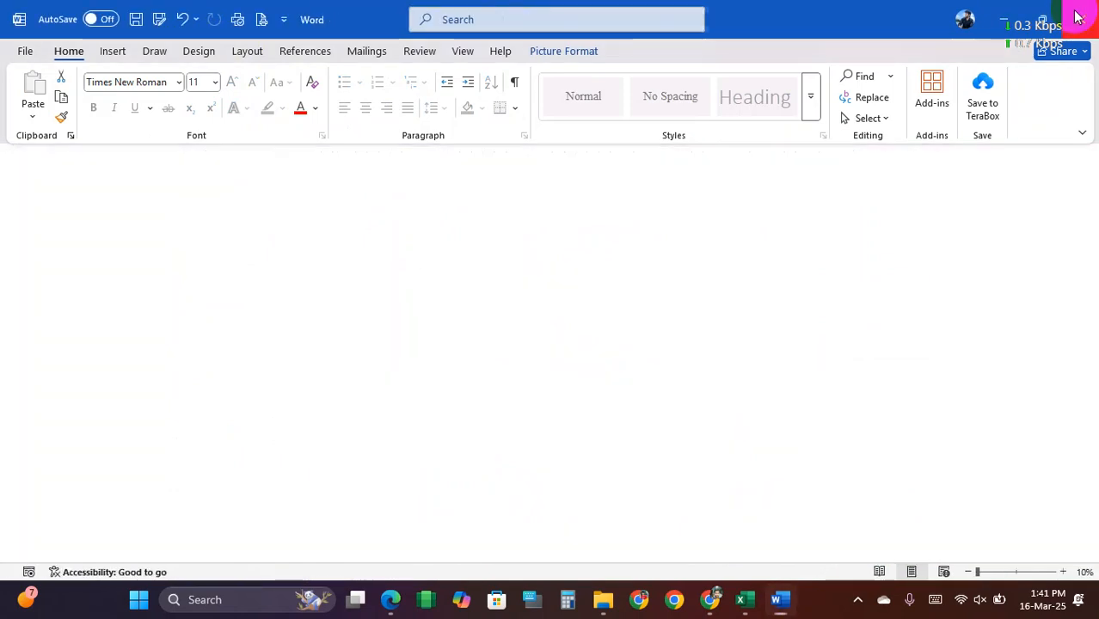
Step: Clear the conditional formatting rules from the Types cells C13:C19 in the category table
drag(248, 406, 259, 493)
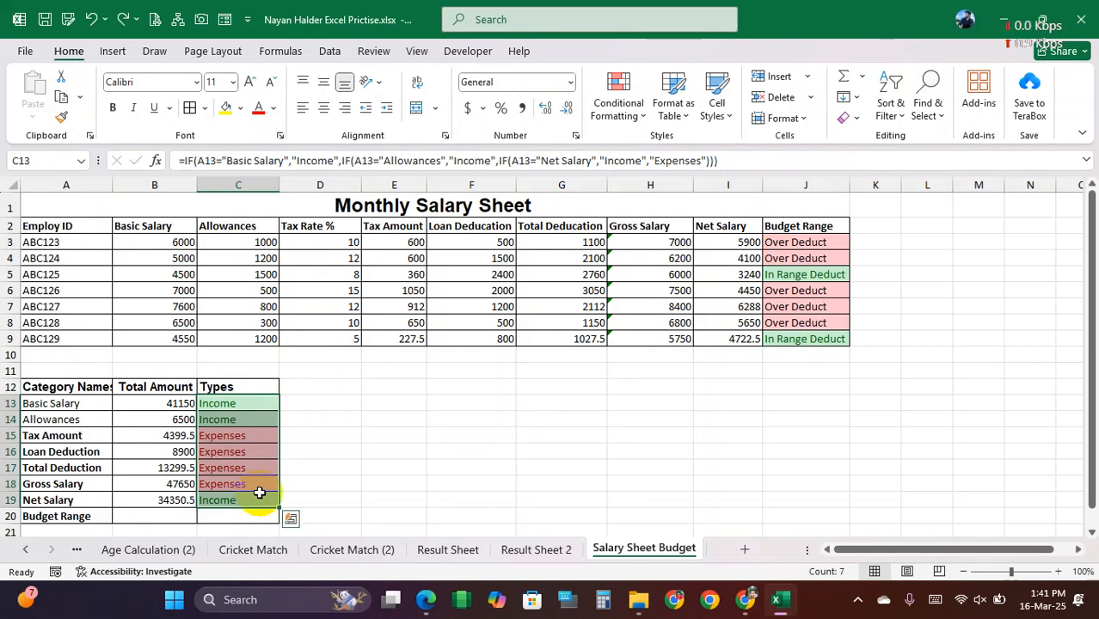
click(624, 114)
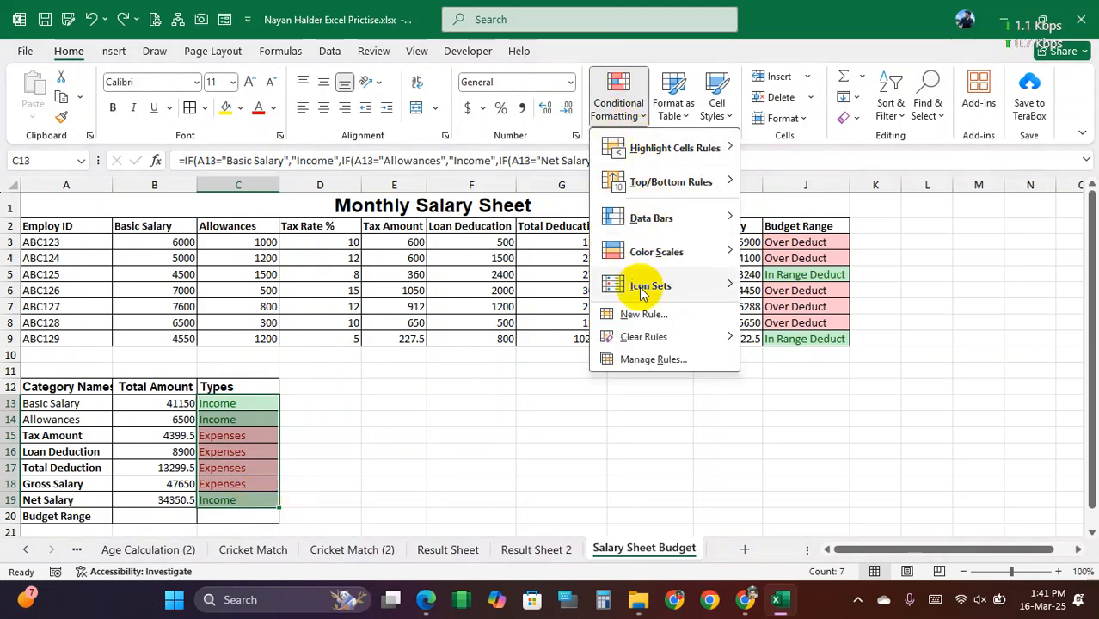
click(765, 340)
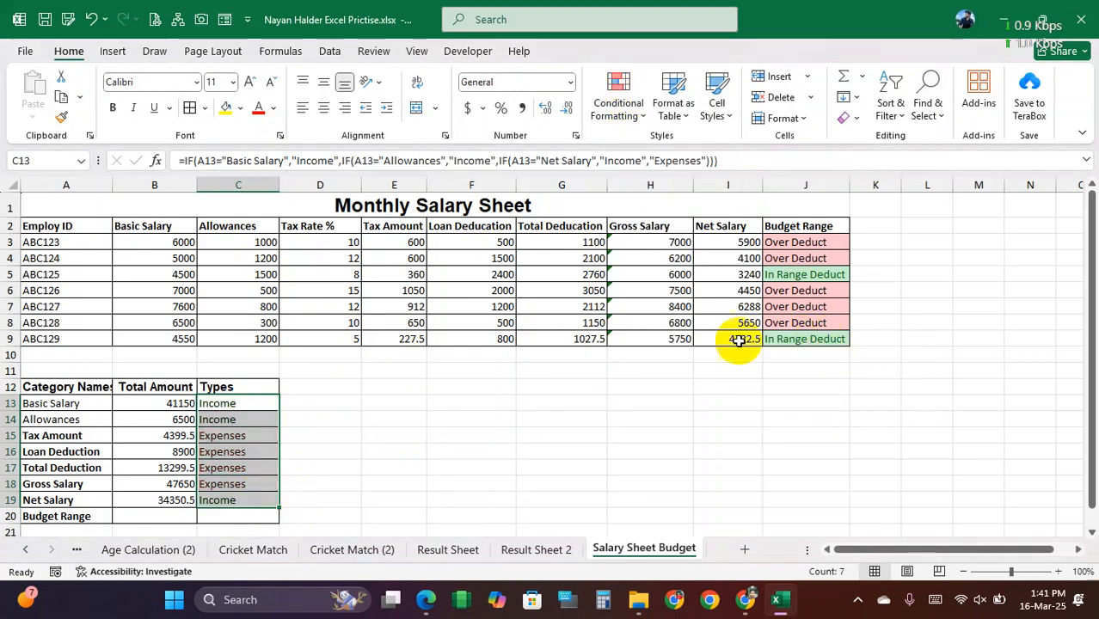
click(544, 416)
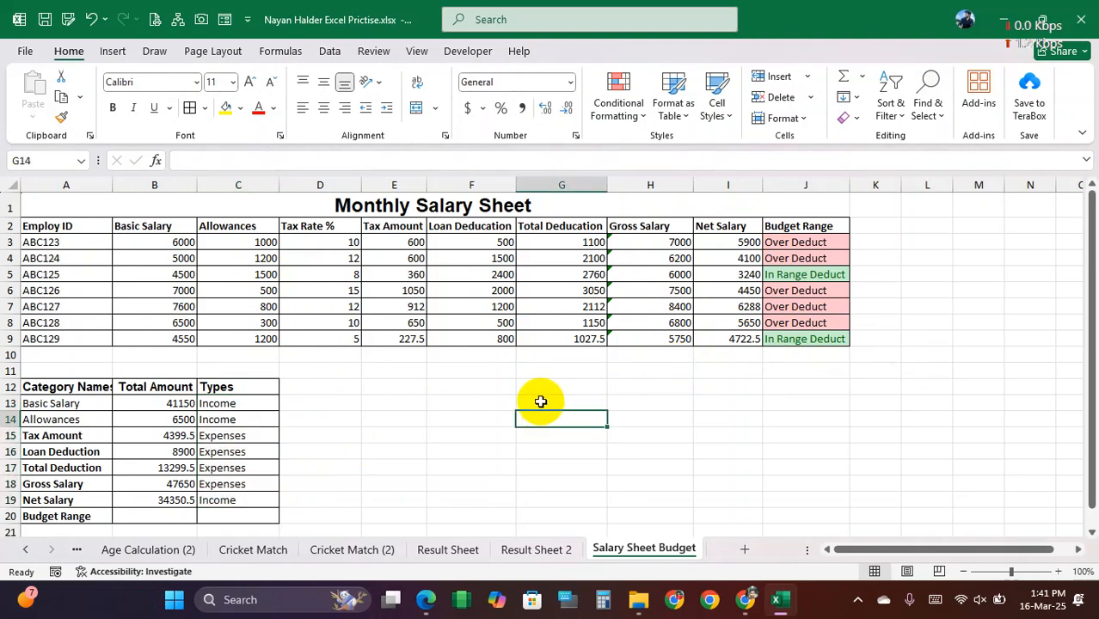
Step: Review the salary table's title, data and Budget Range column, and the category names in A13:A19
scroll(529, 383, down, 1)
scroll(517, 373, up, 1)
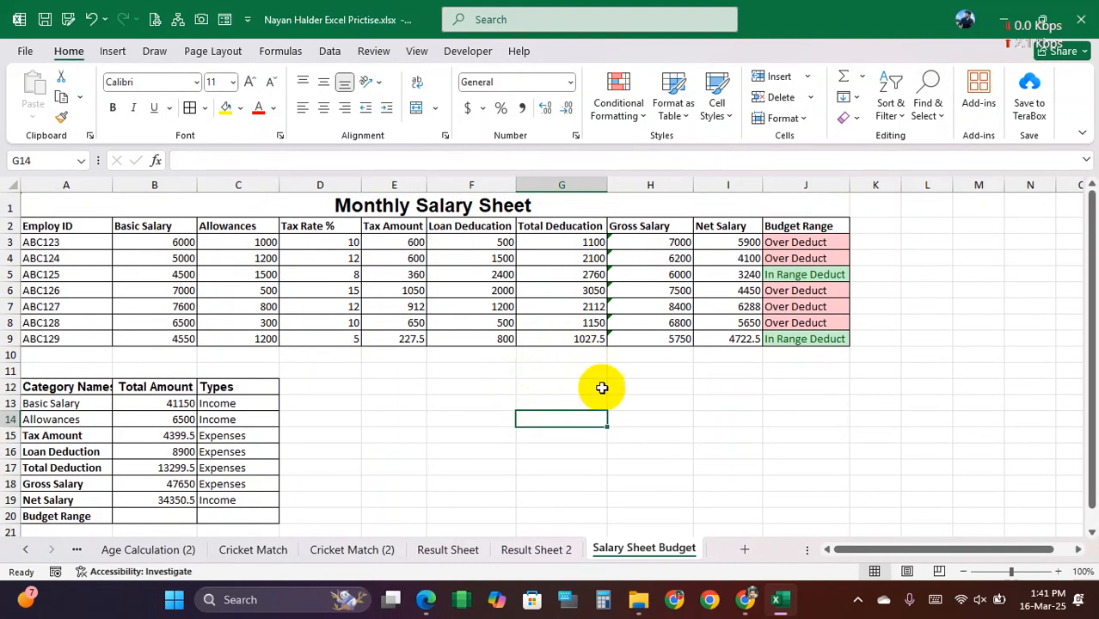
click(419, 205)
click(96, 234)
drag(96, 236, 716, 321)
drag(819, 231, 812, 335)
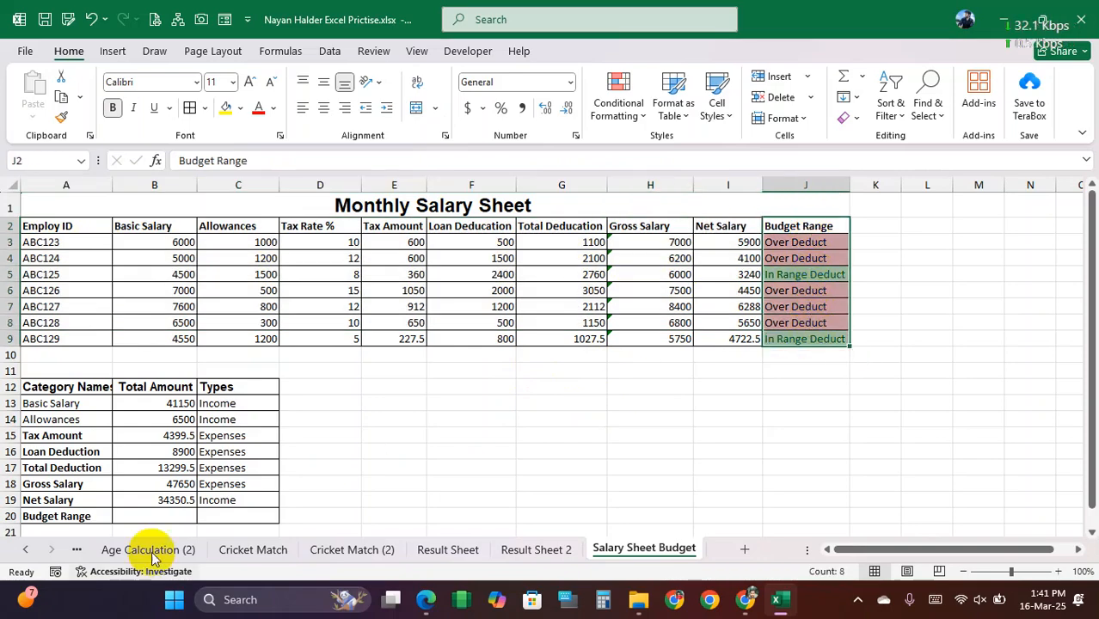
drag(52, 403, 81, 500)
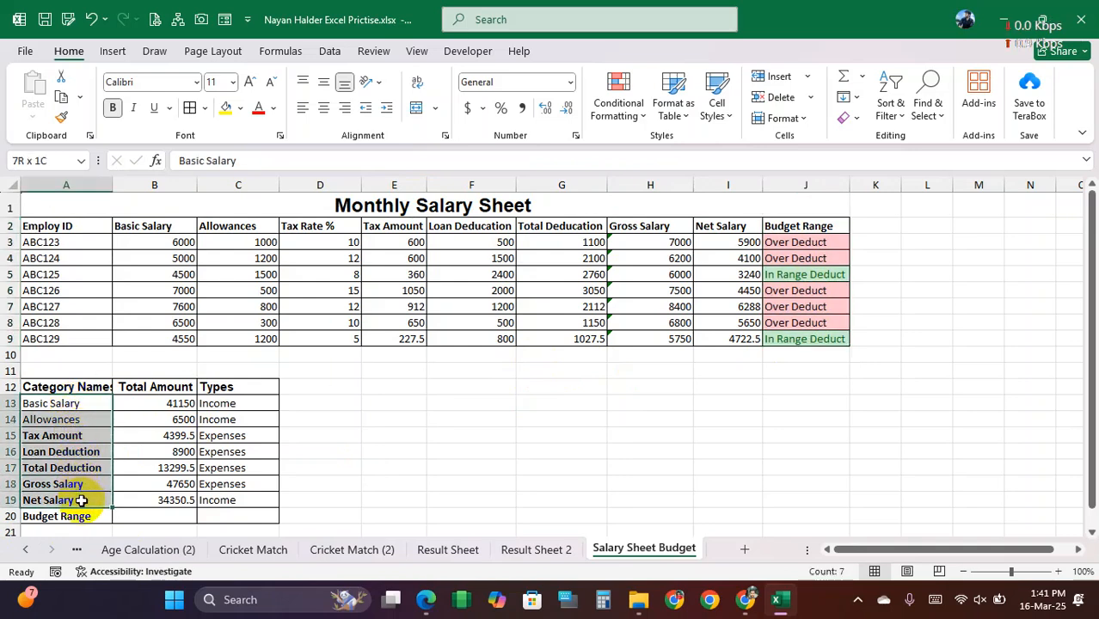
click(431, 306)
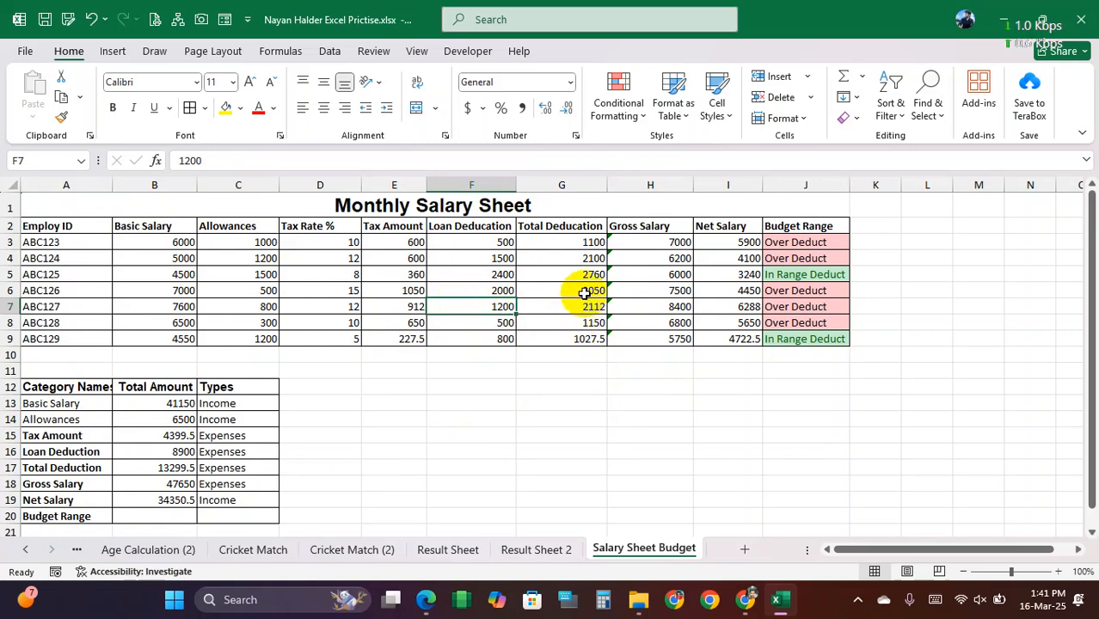
click(531, 371)
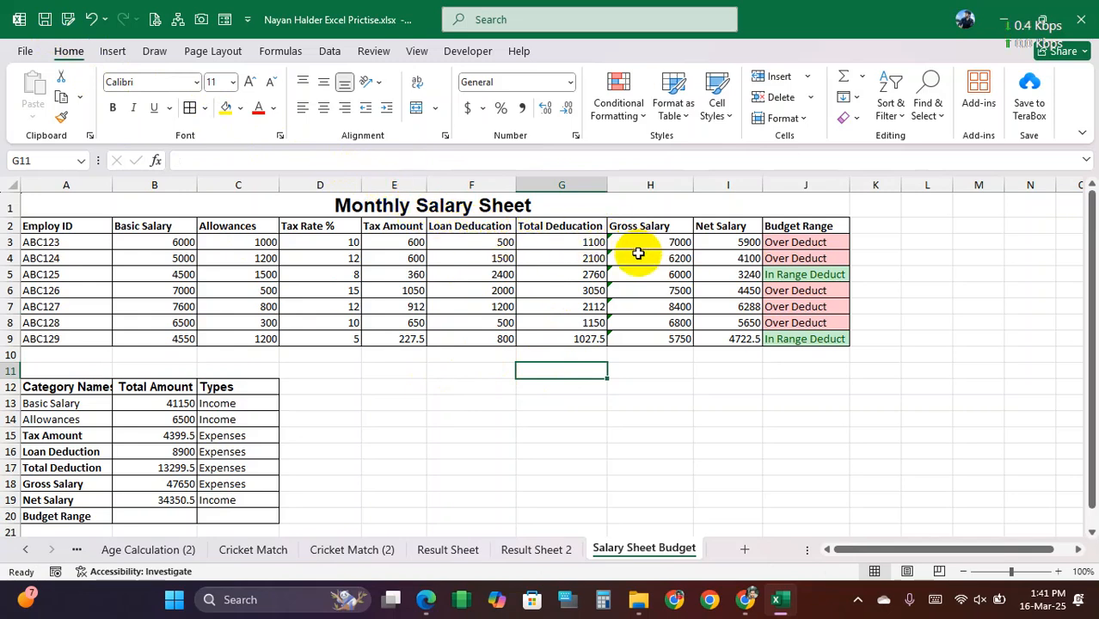
Step: Check the Tax Amount formula in E3:E9 and clear the Tax Rate % and Tax Amount data in D3:E9
click(413, 242)
drag(407, 242, 407, 335)
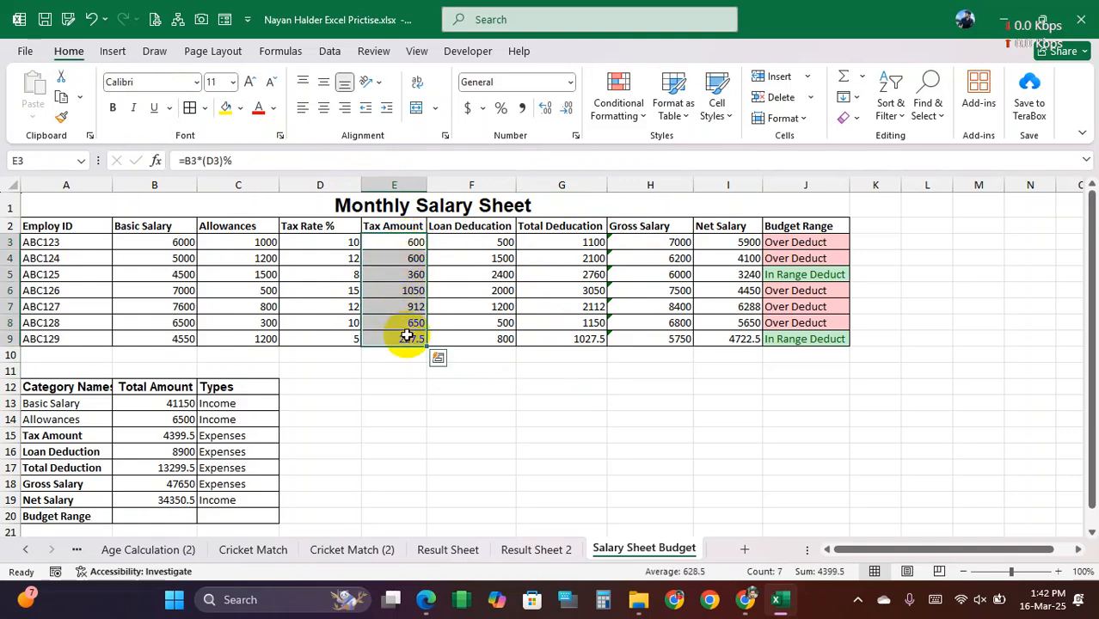
click(401, 244)
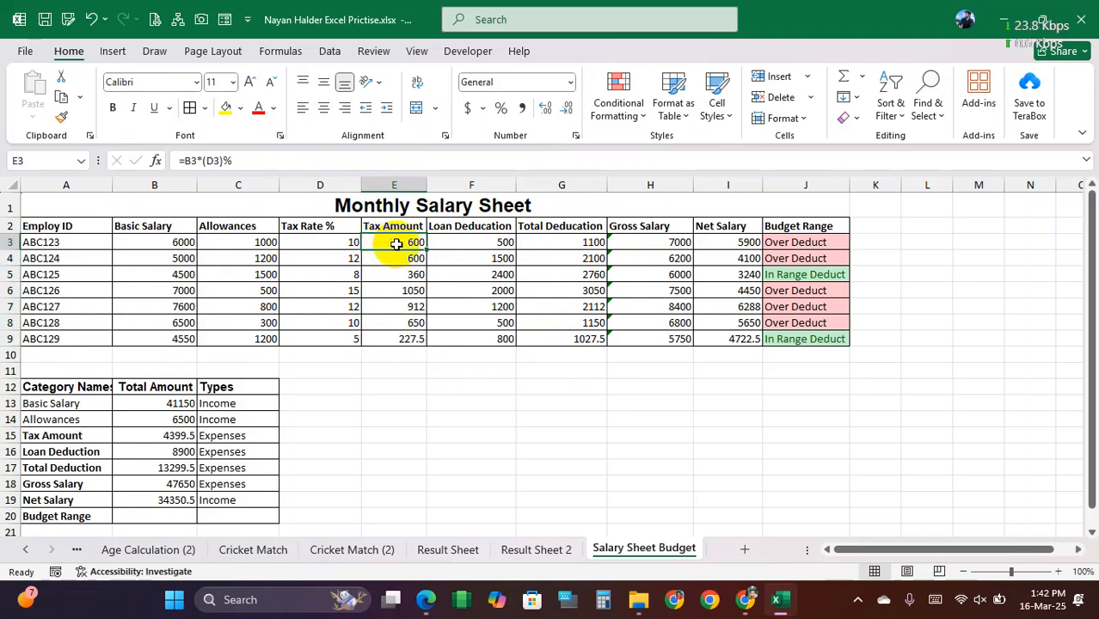
drag(331, 241, 392, 339)
key(Delete)
Step: Enter tax rates of 10%, 13% and 5% in cells D3 to D5
click(310, 243)
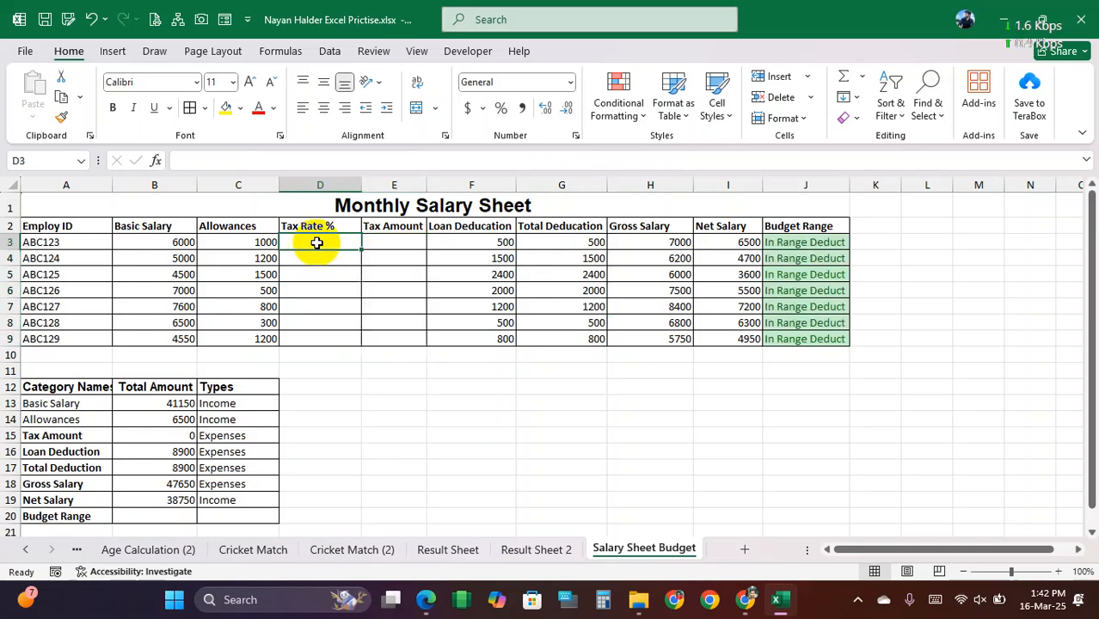
text(10)
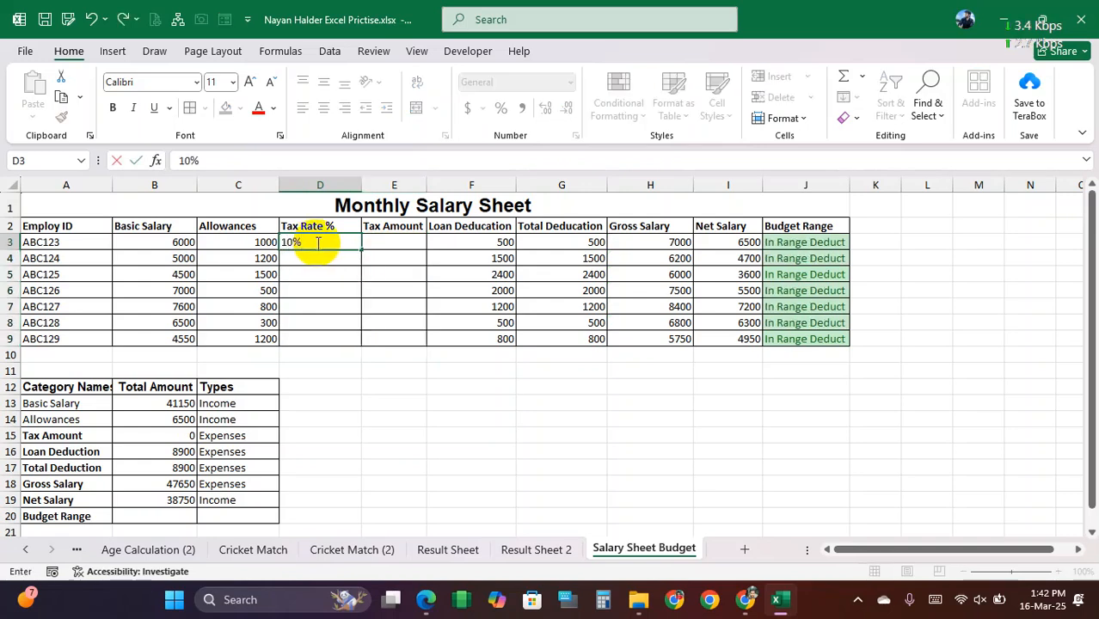
text(0)
key(Return)
text(12)
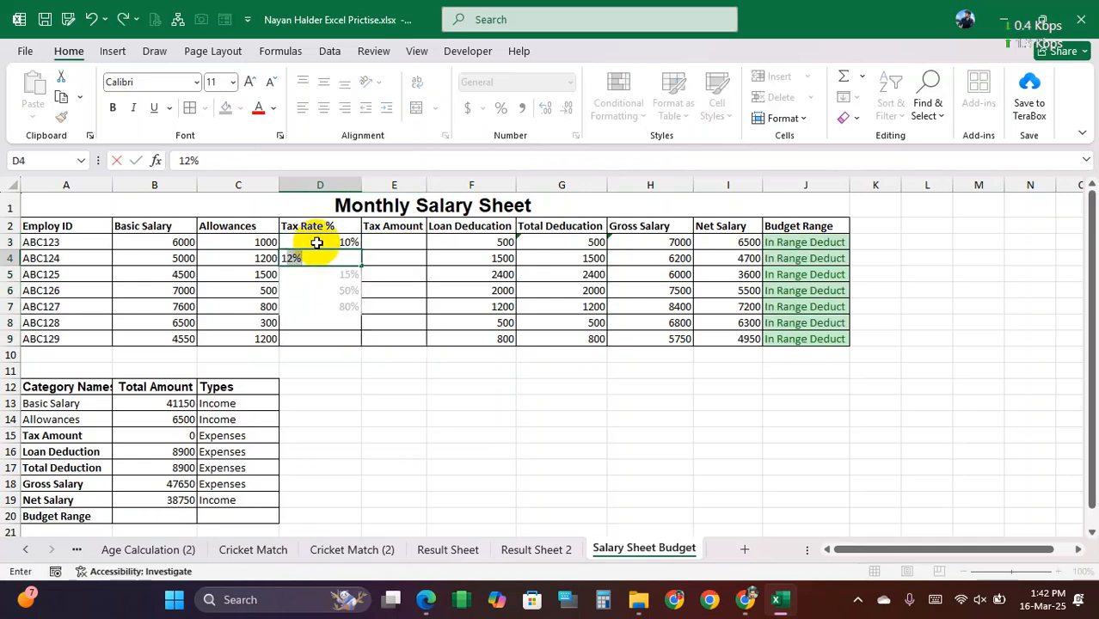
text(3)
key(Return)
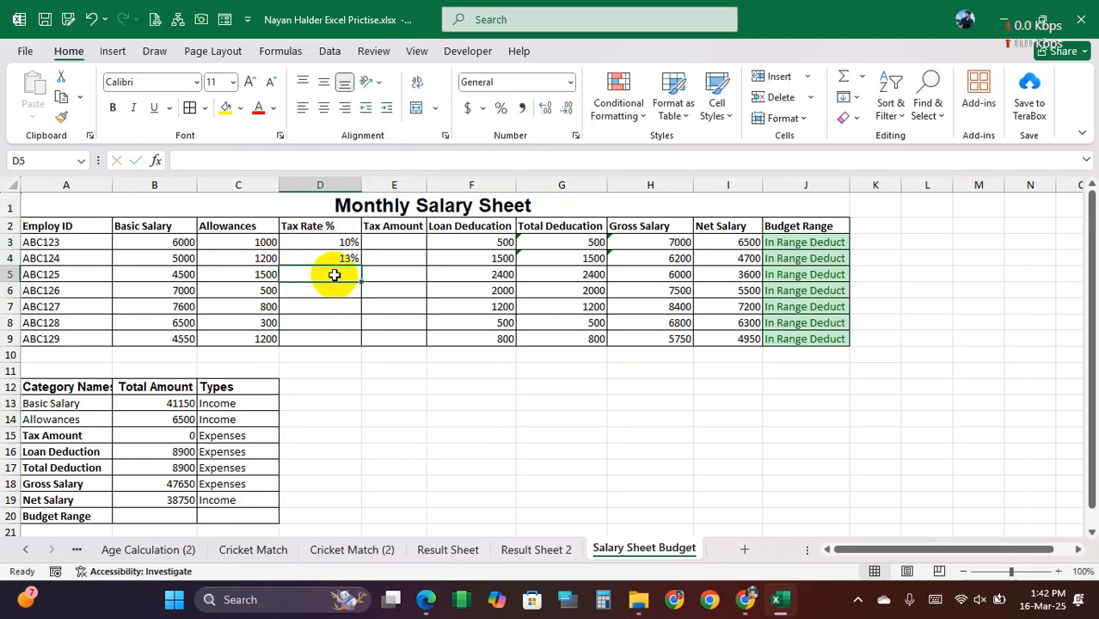
text(5)
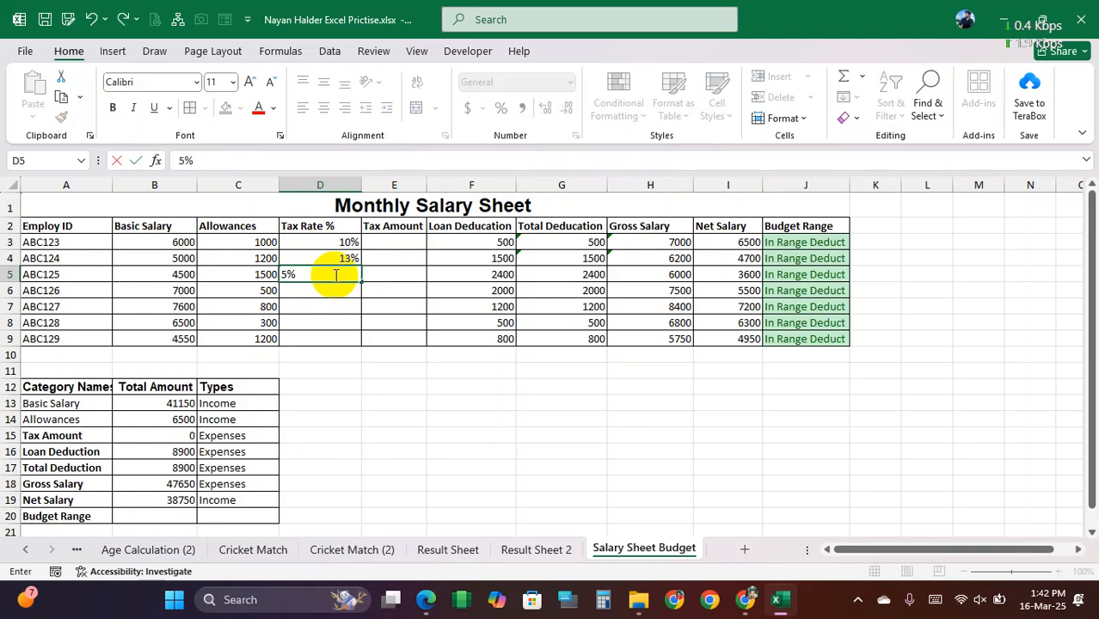
key(Return)
Step: Extend the D3:D5 tax rates as a series down to D9, and set D8 to 7% and D9 to 9%
drag(348, 243, 356, 341)
click(348, 324)
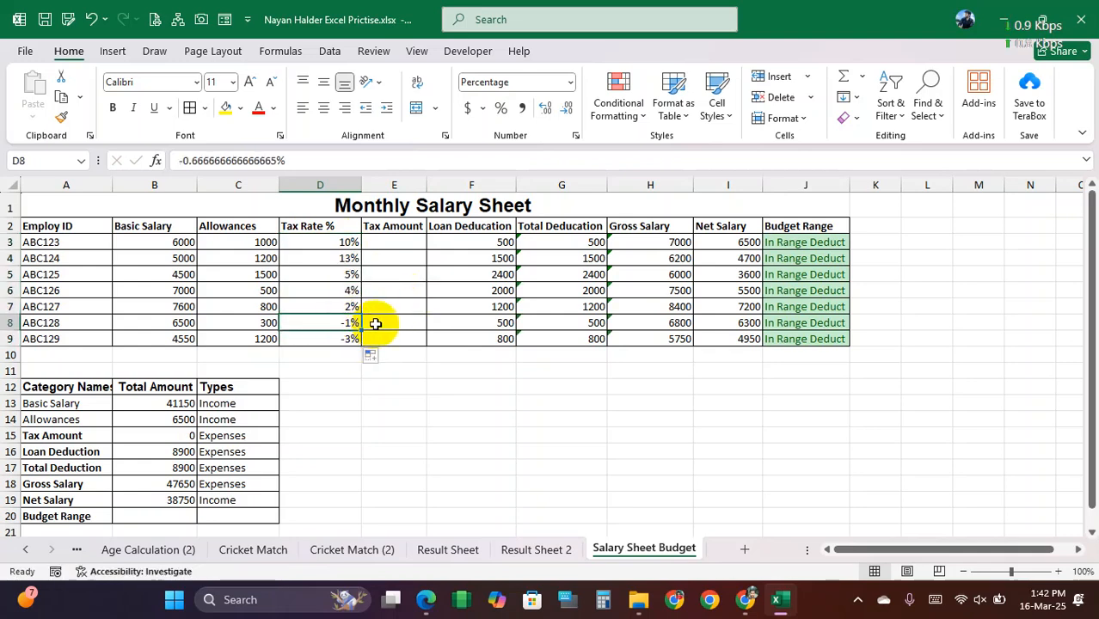
text(7)
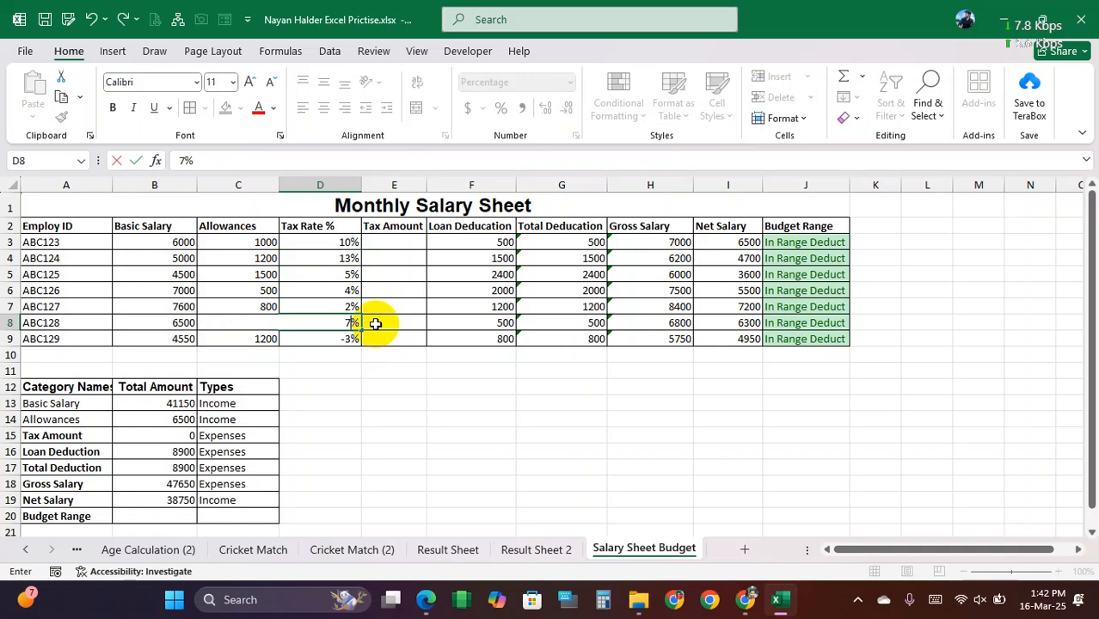
click(338, 341)
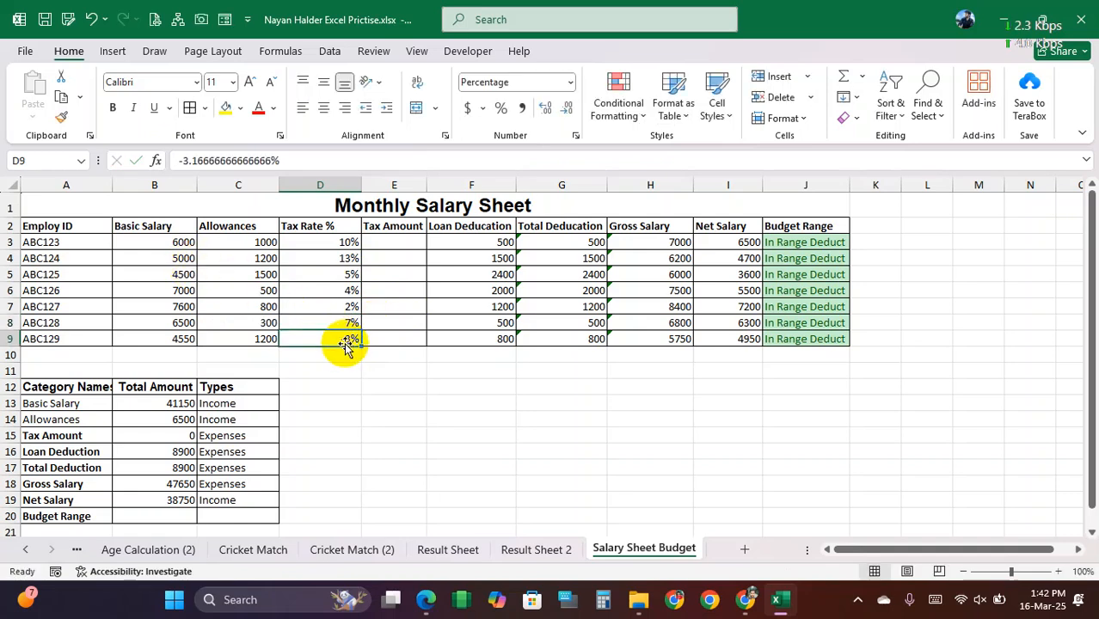
text(9)
key(Return)
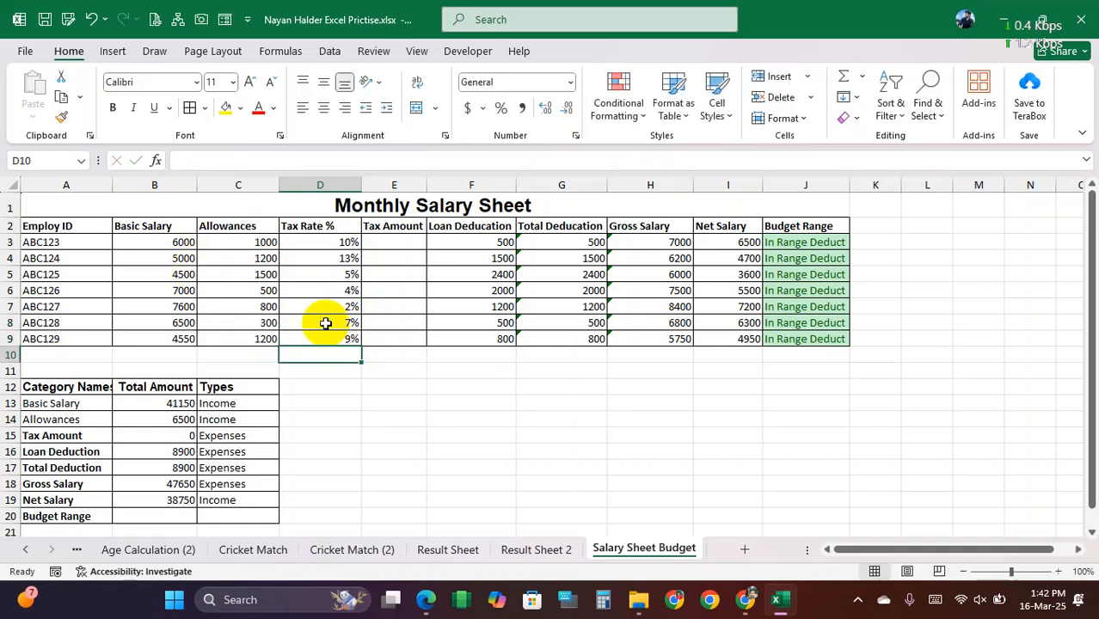
Step: Calculate the Tax Amount in E3 with =B3*D3 and fill the formula down to E9
mouse_move(389, 241)
mouse_down()
mouse_move(400, 331)
mouse_move(394, 245)
mouse_up()
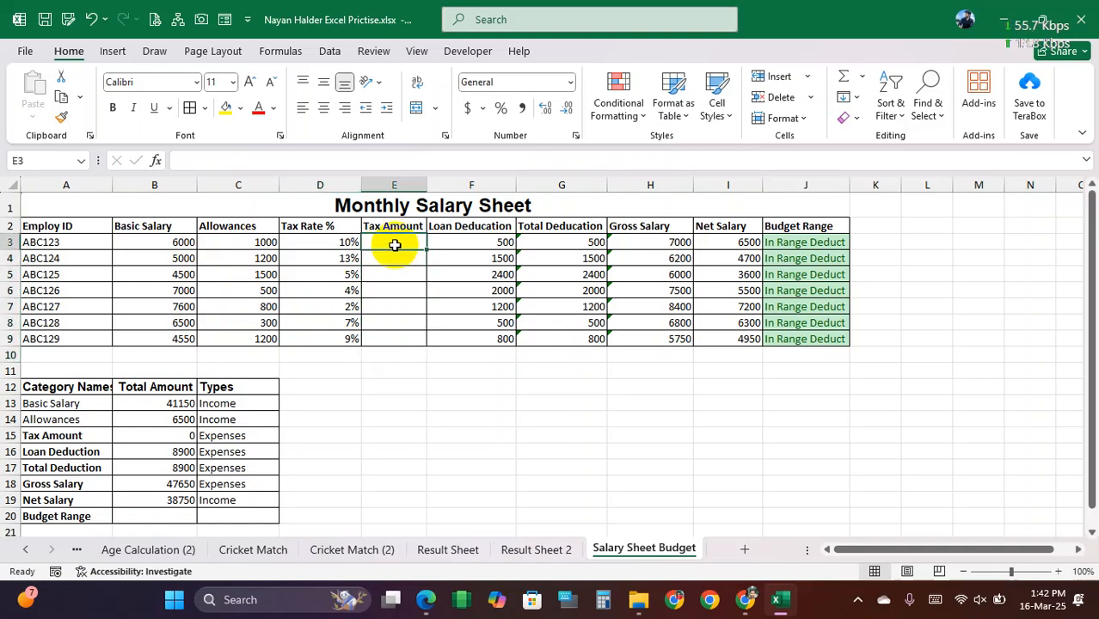
text(=)
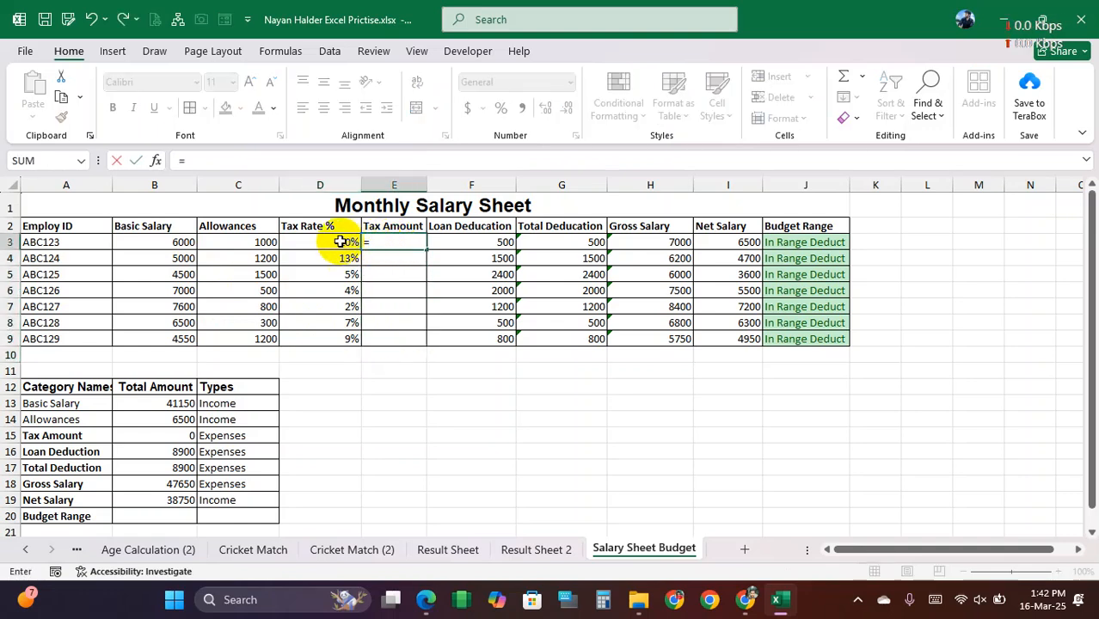
click(169, 243)
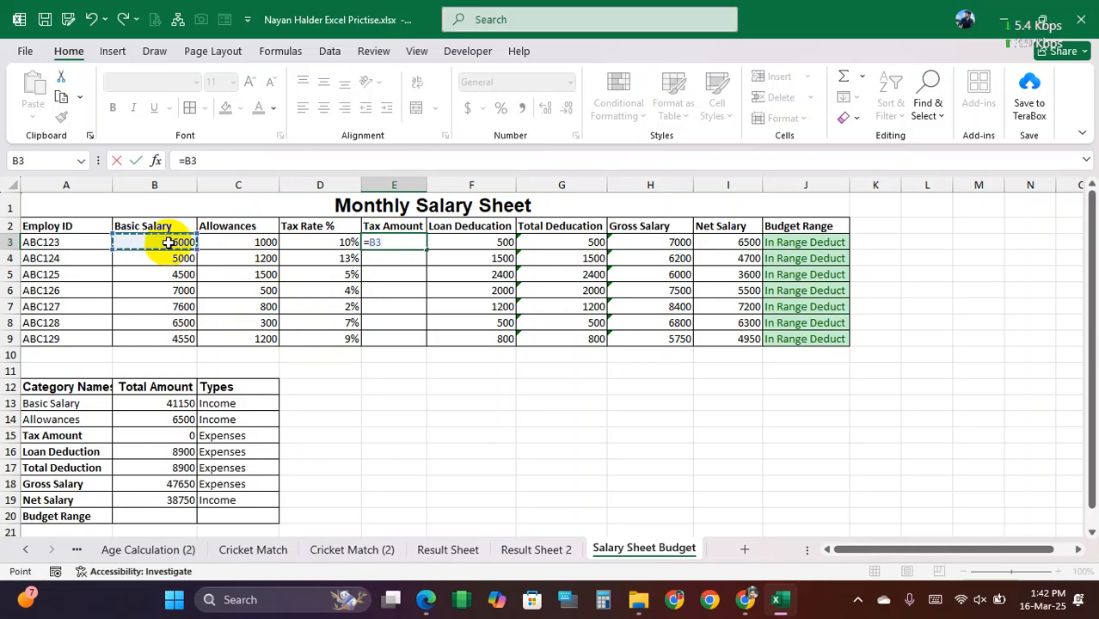
text(*)
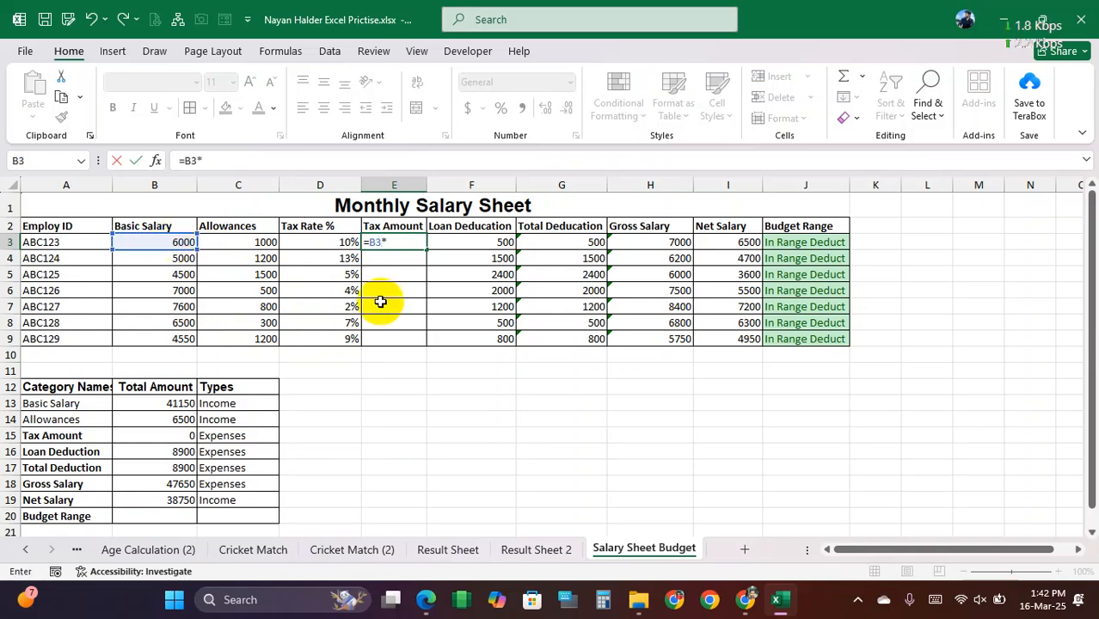
click(334, 243)
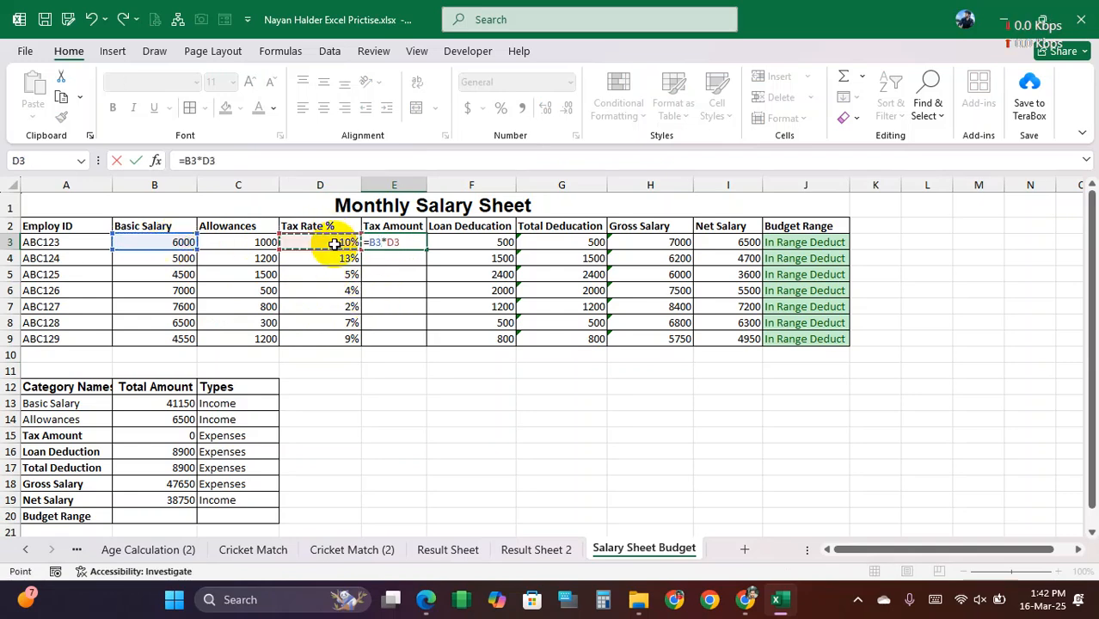
key(Return)
click(411, 242)
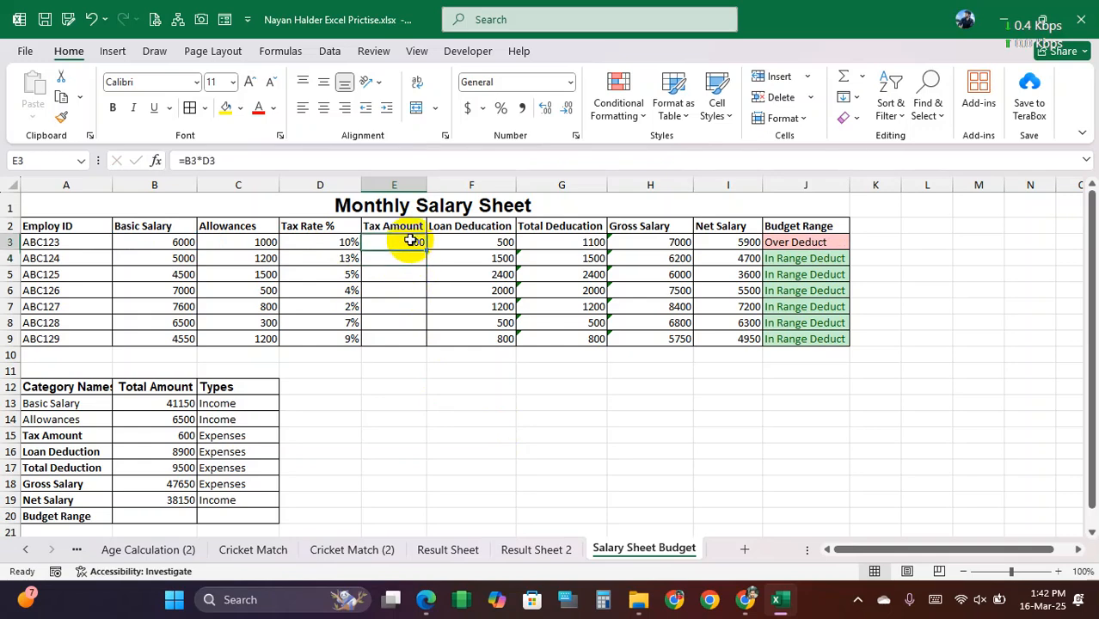
drag(427, 248, 424, 340)
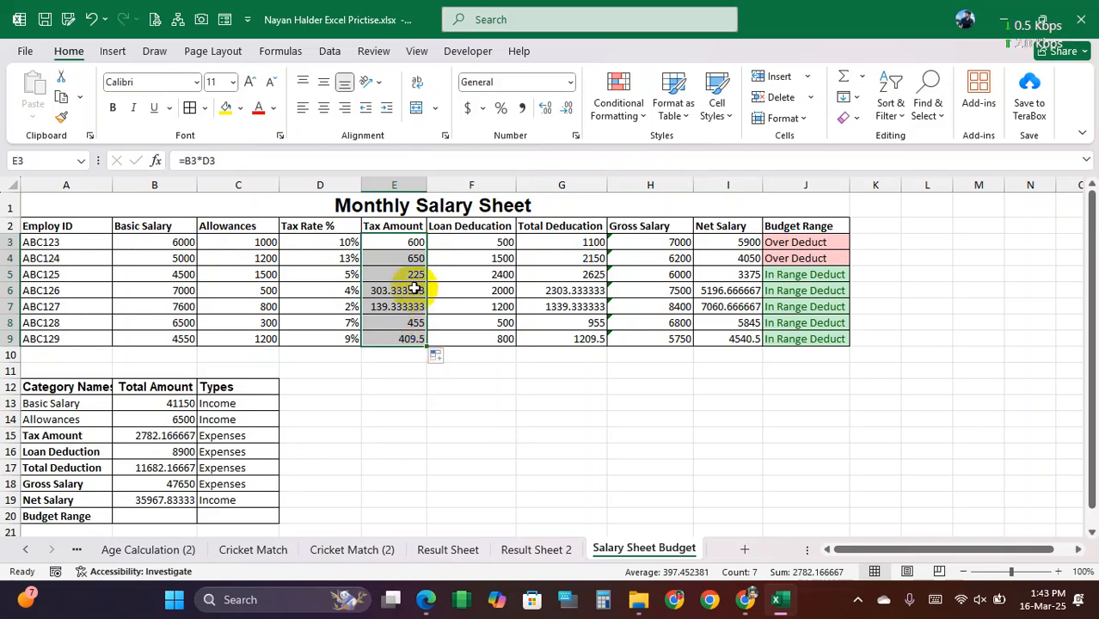
Step: Enter =IF(D3>=10%,"Over De","In Range") in K3 to label the tax rates, and fill it down to K9
drag(323, 242, 324, 339)
click(338, 243)
drag(338, 243, 327, 336)
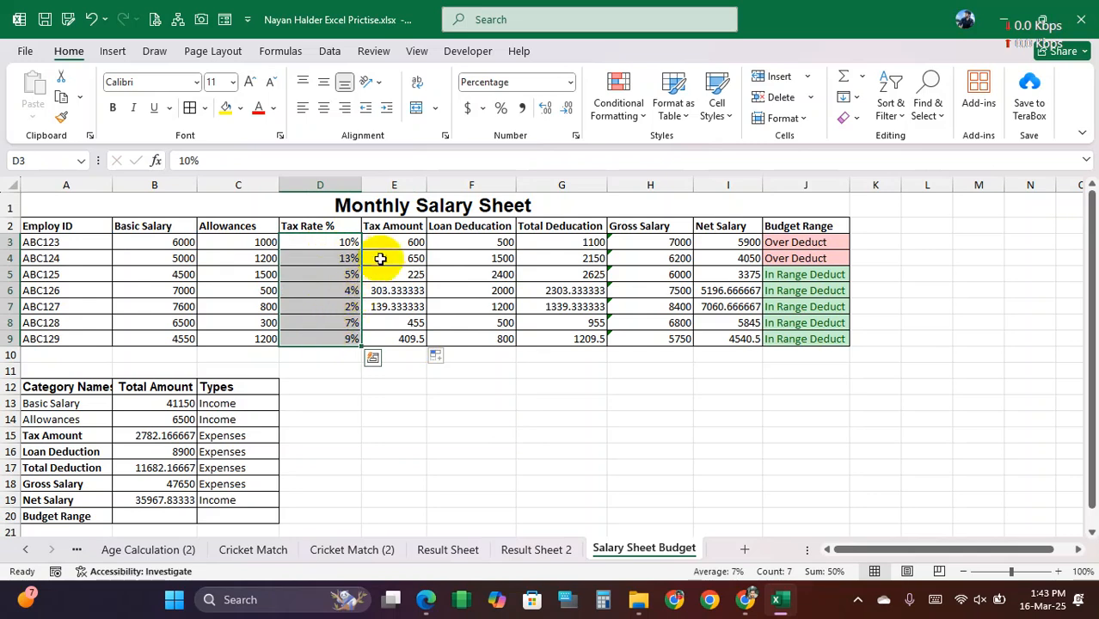
click(799, 237)
click(876, 238)
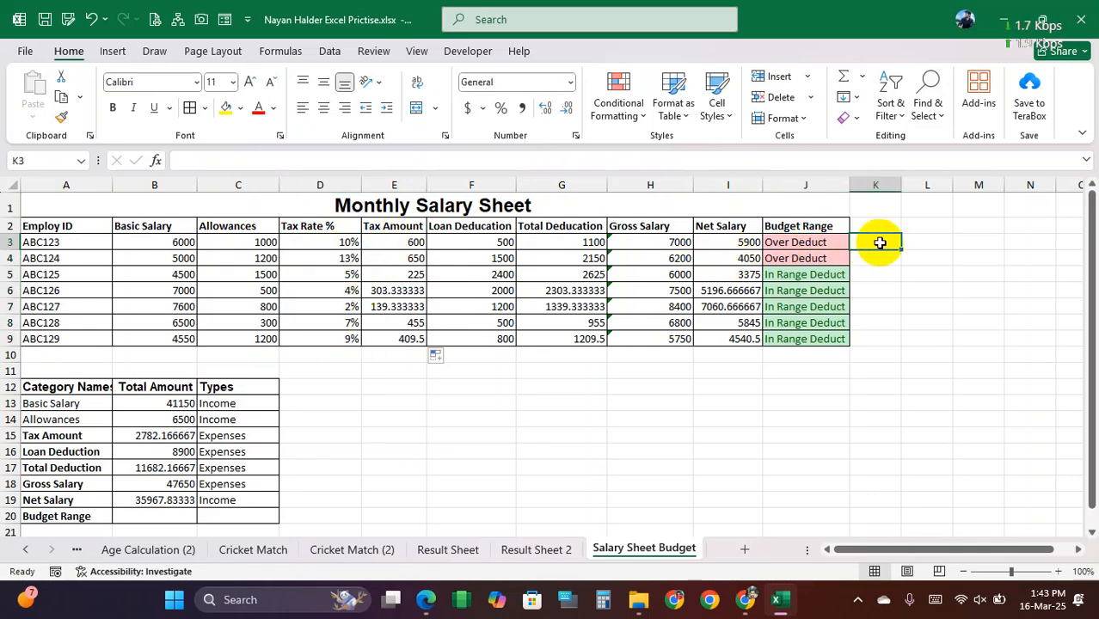
text(=if()
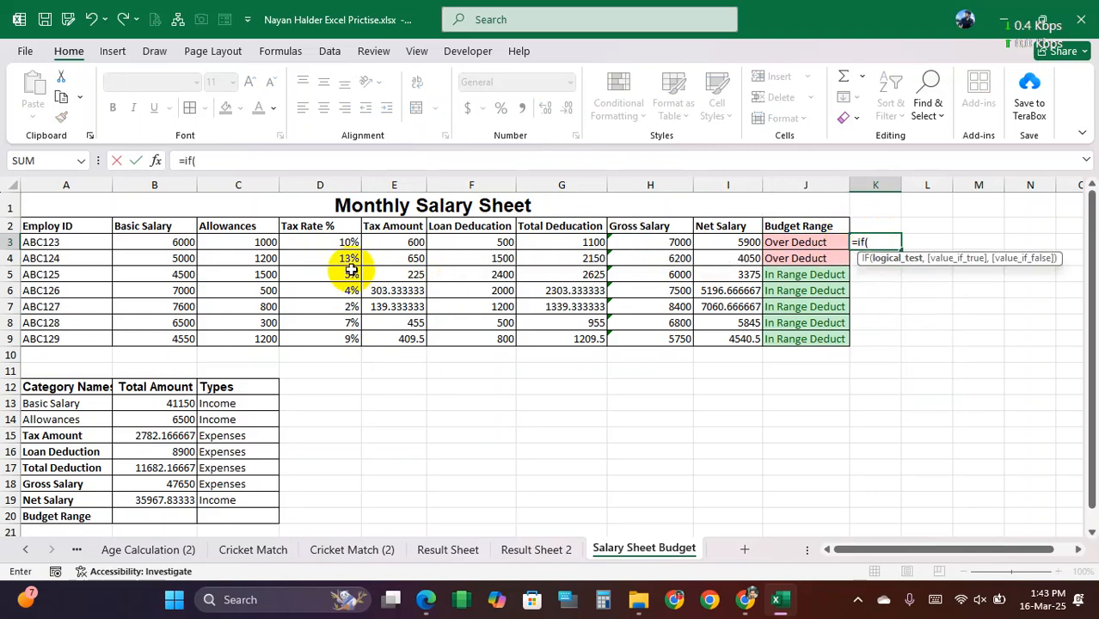
click(341, 242)
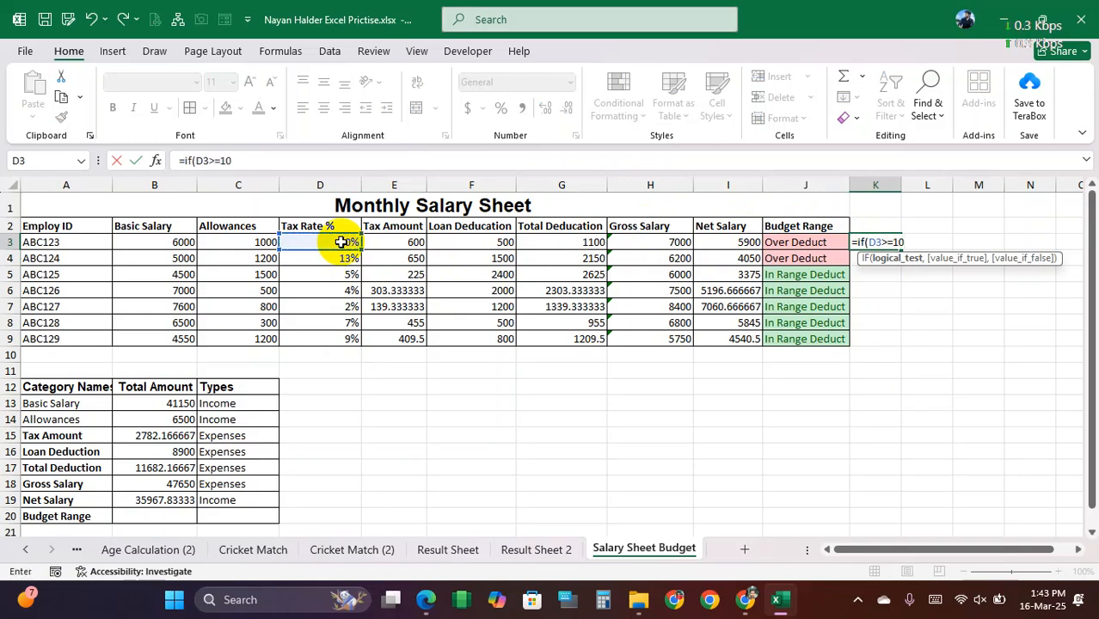
text(>=10%,"Over De","In Range)
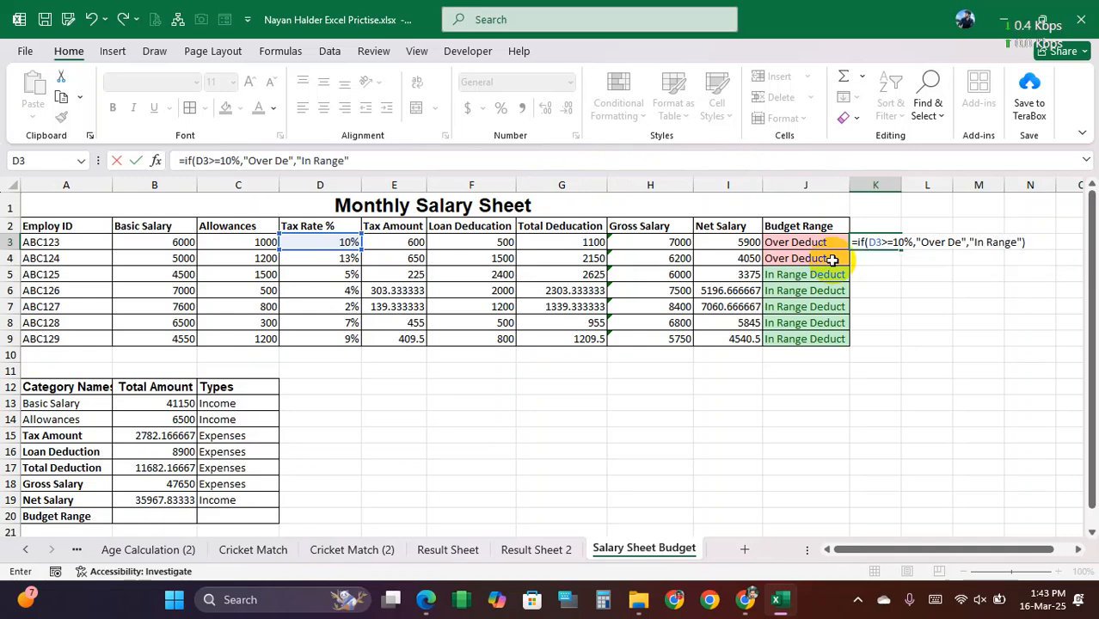
key(ctrl+Return)
drag(900, 248, 890, 346)
Step: Compare the Budget Range labels and formulas in column J with the new IF labels in column K
drag(807, 273, 878, 336)
click(827, 244)
drag(827, 244, 869, 258)
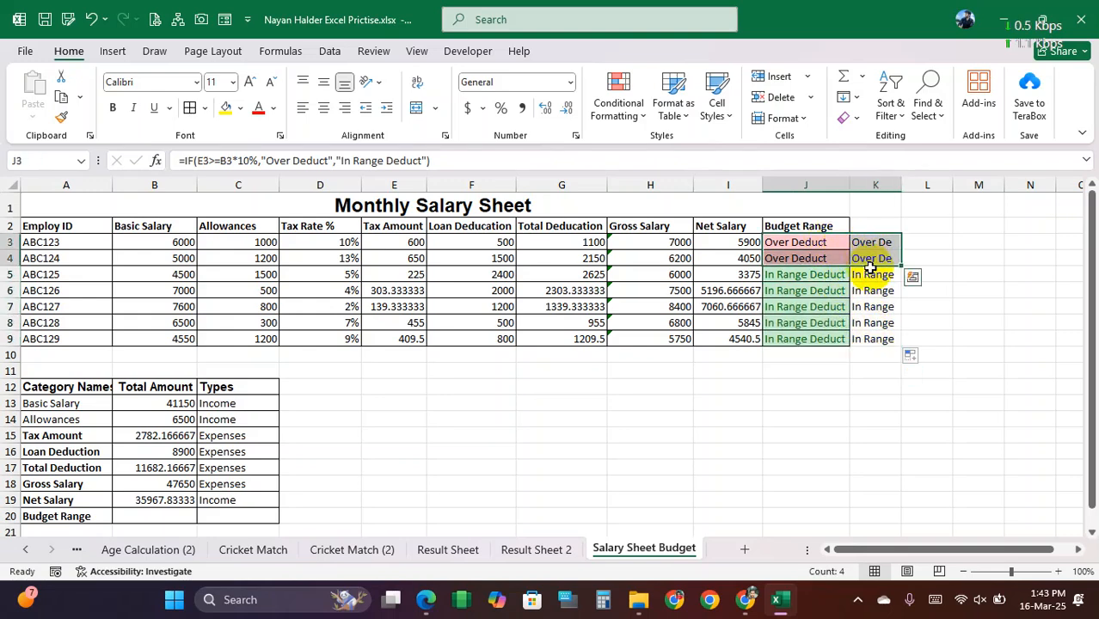
click(867, 274)
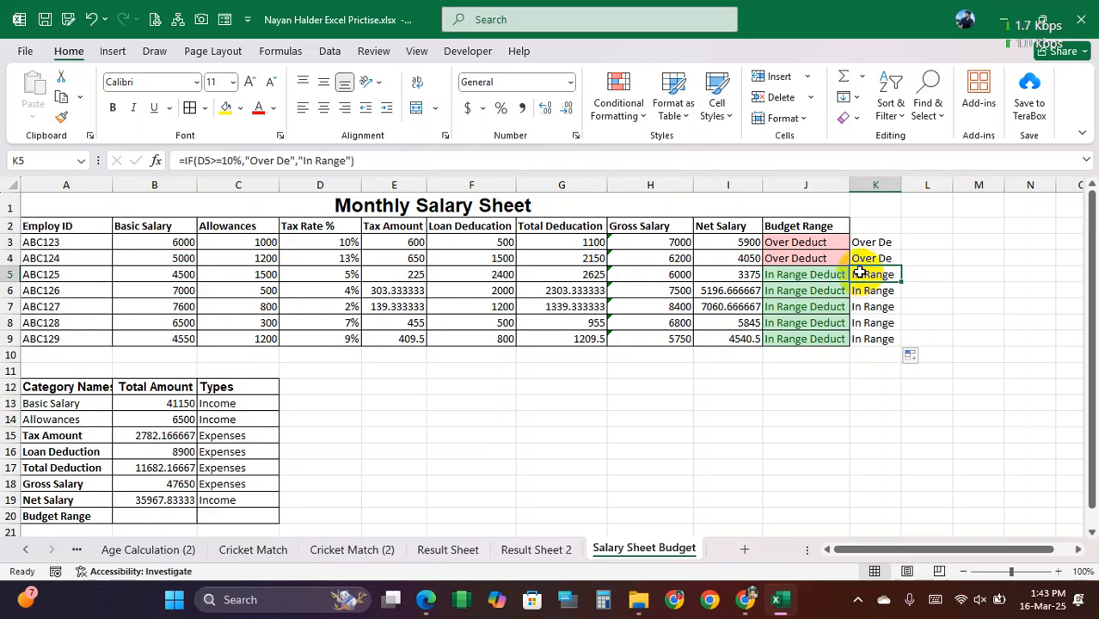
click(829, 242)
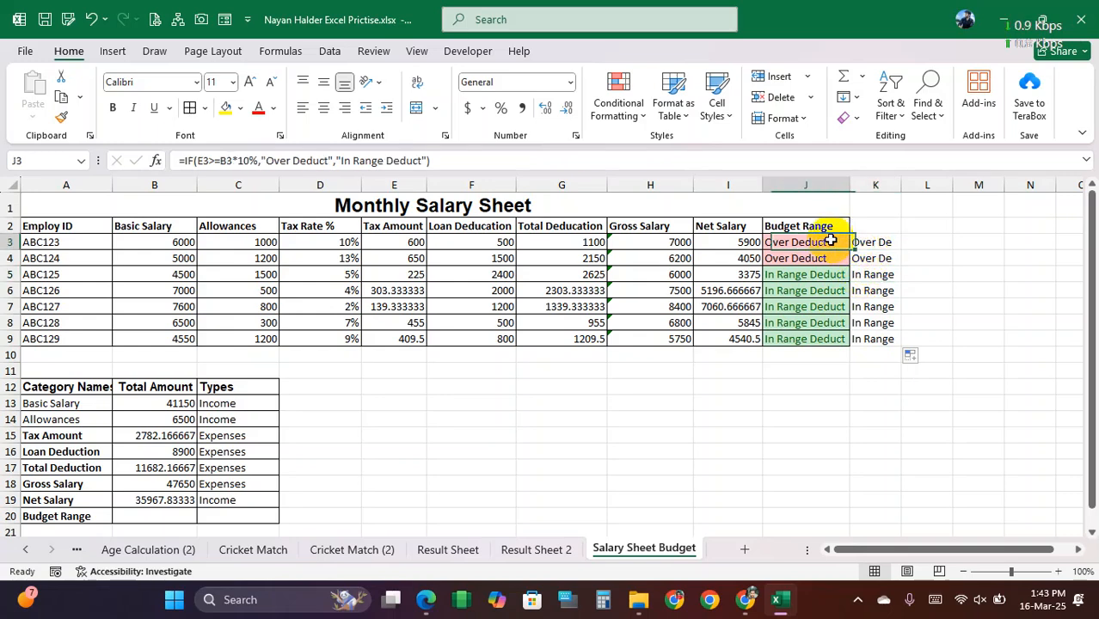
Step: Clear the trial IF labels from K3:K9 beside the Budget Range column
drag(879, 242, 868, 337)
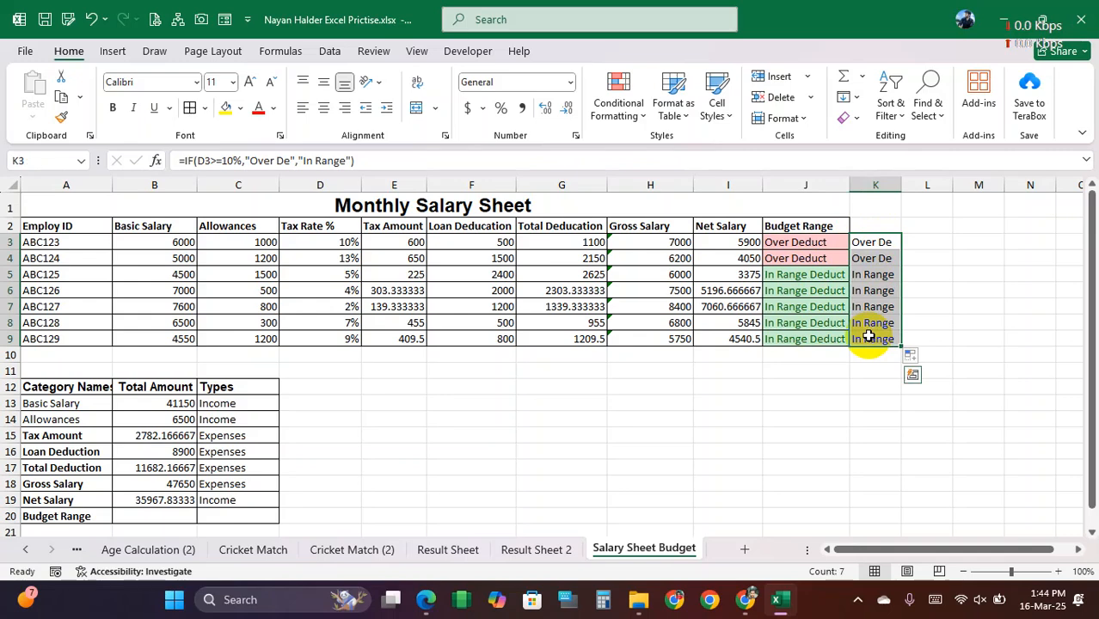
key(Delete)
click(867, 369)
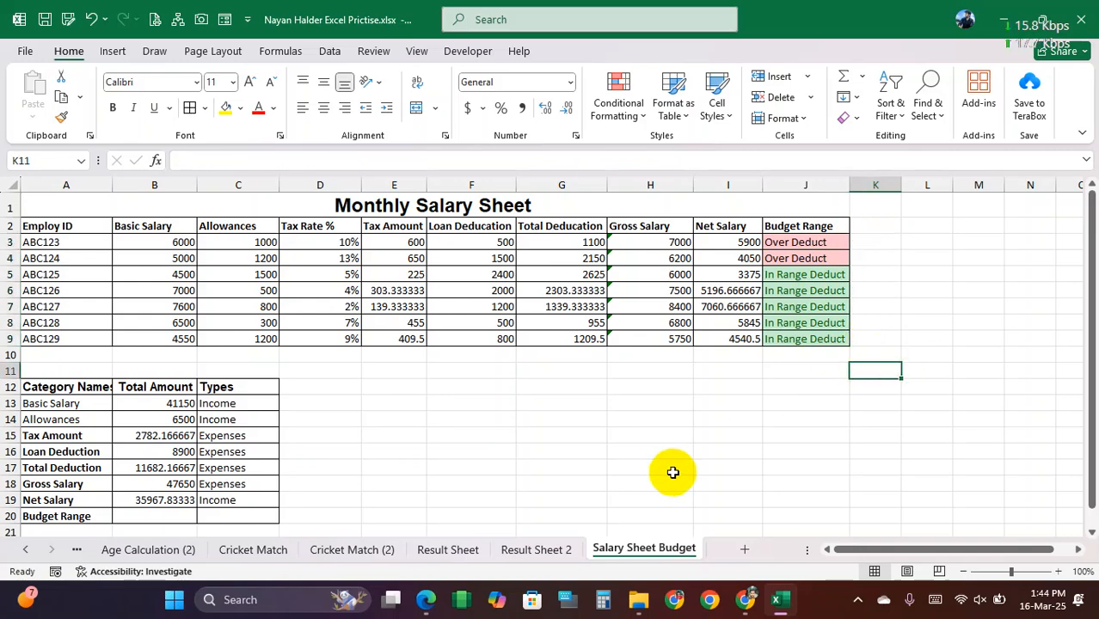
click(641, 601)
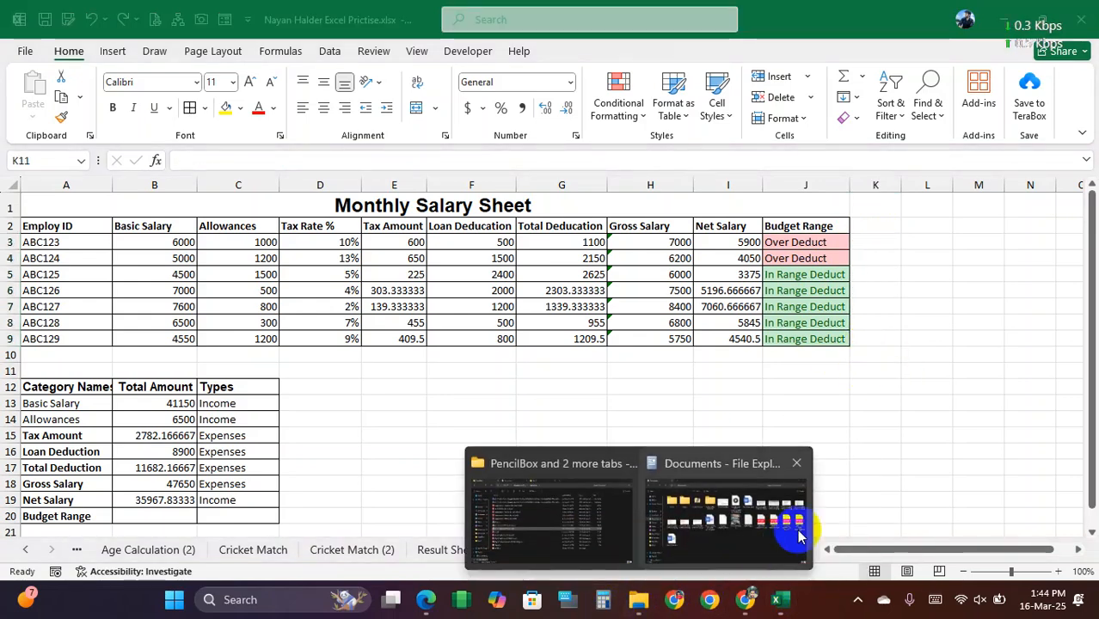
Step: Examine the Budget Range labels in J3:J9 against the Basic Salary, Tax Rate % and Total Deduction columns for rows 3 to 9
drag(805, 242, 809, 324)
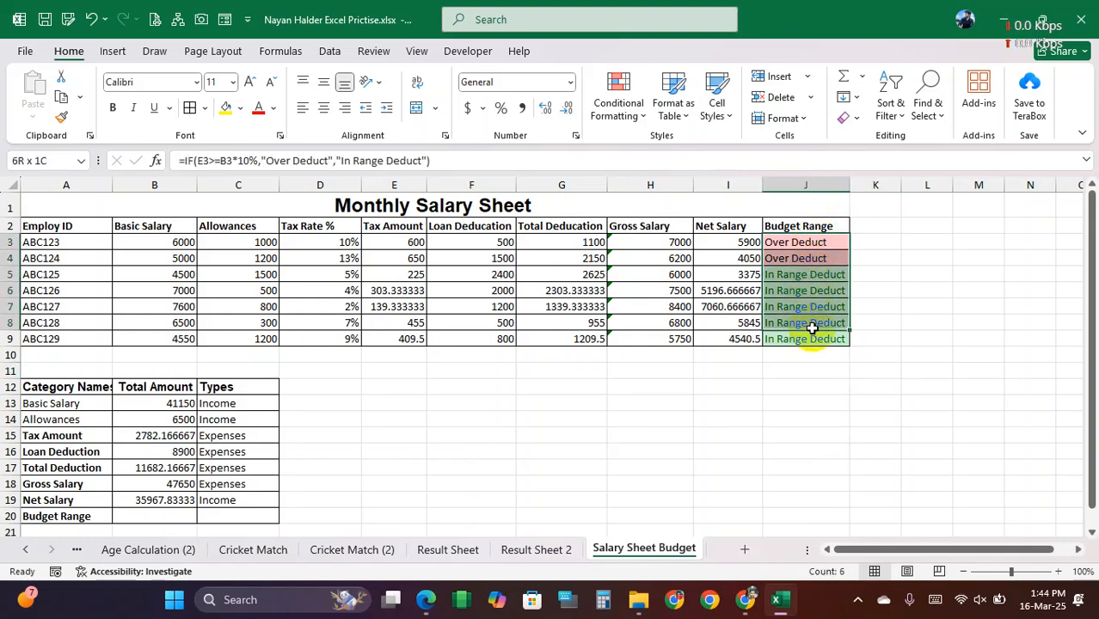
drag(813, 328, 813, 331)
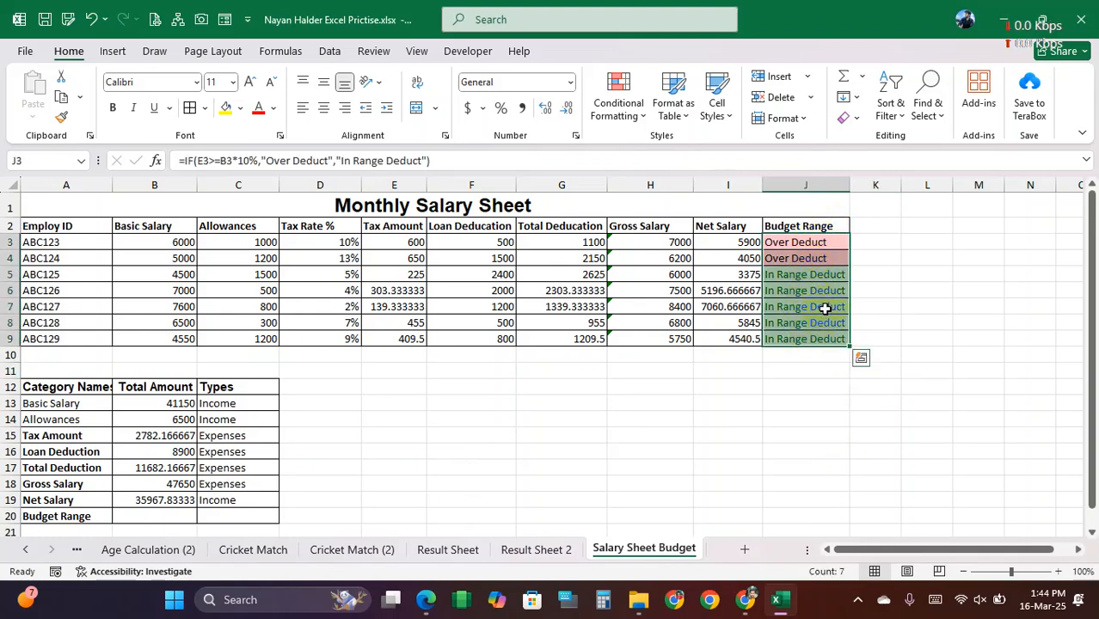
click(871, 239)
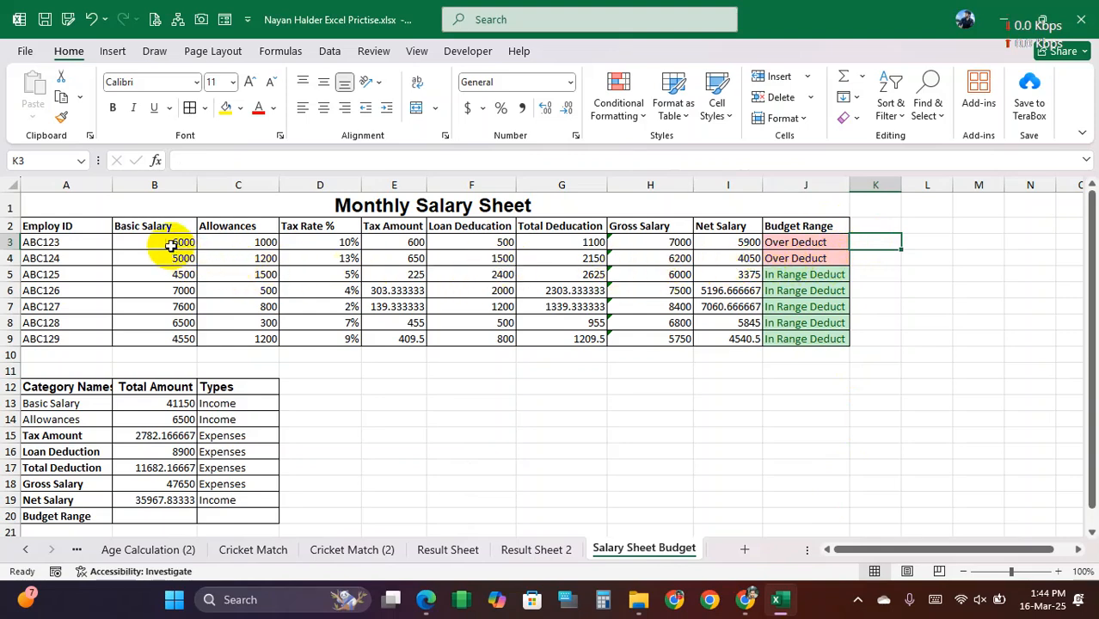
drag(170, 244, 164, 336)
click(559, 241)
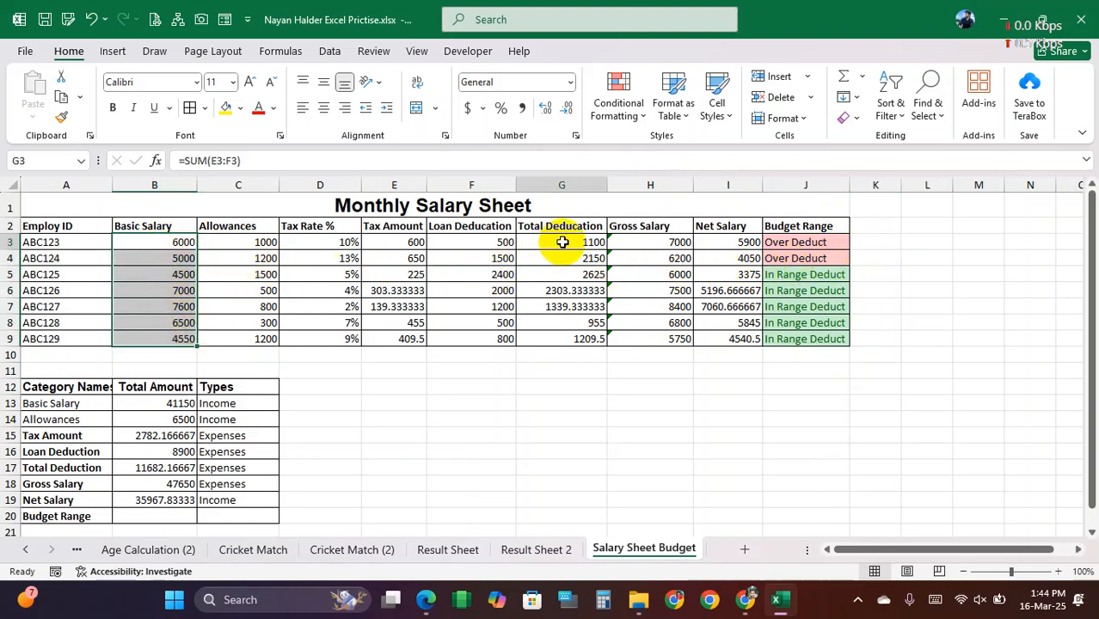
click(194, 241)
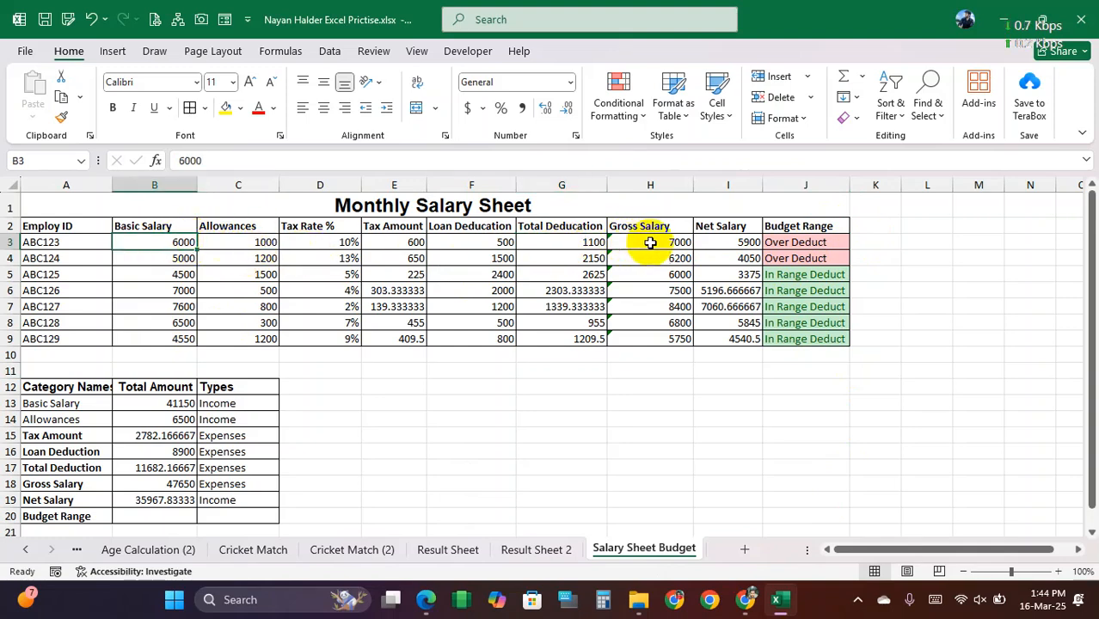
click(586, 240)
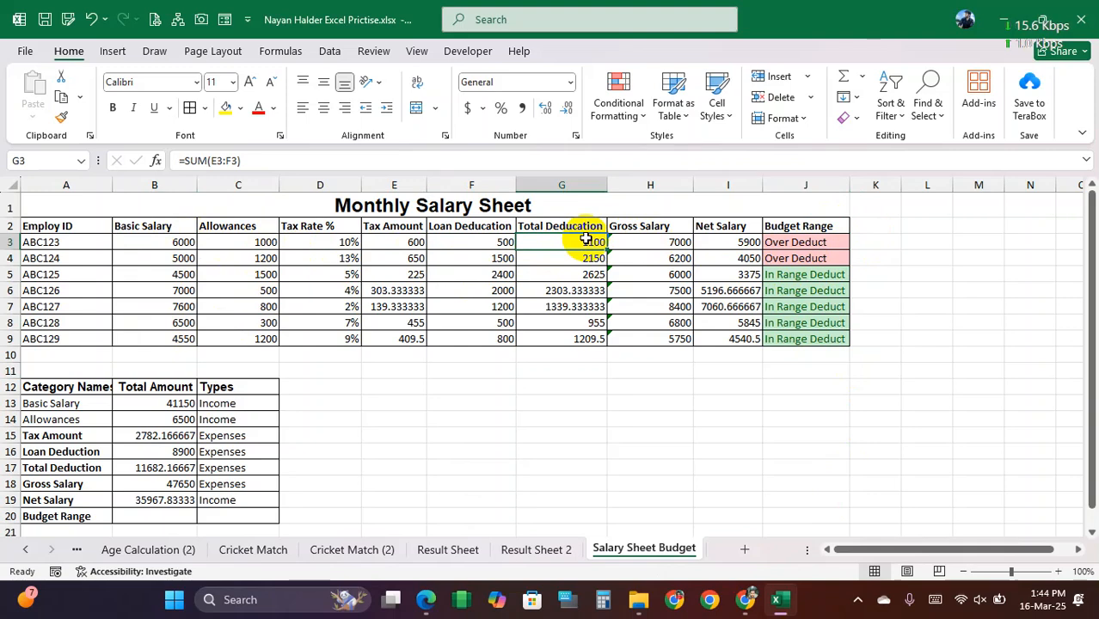
drag(322, 241, 332, 336)
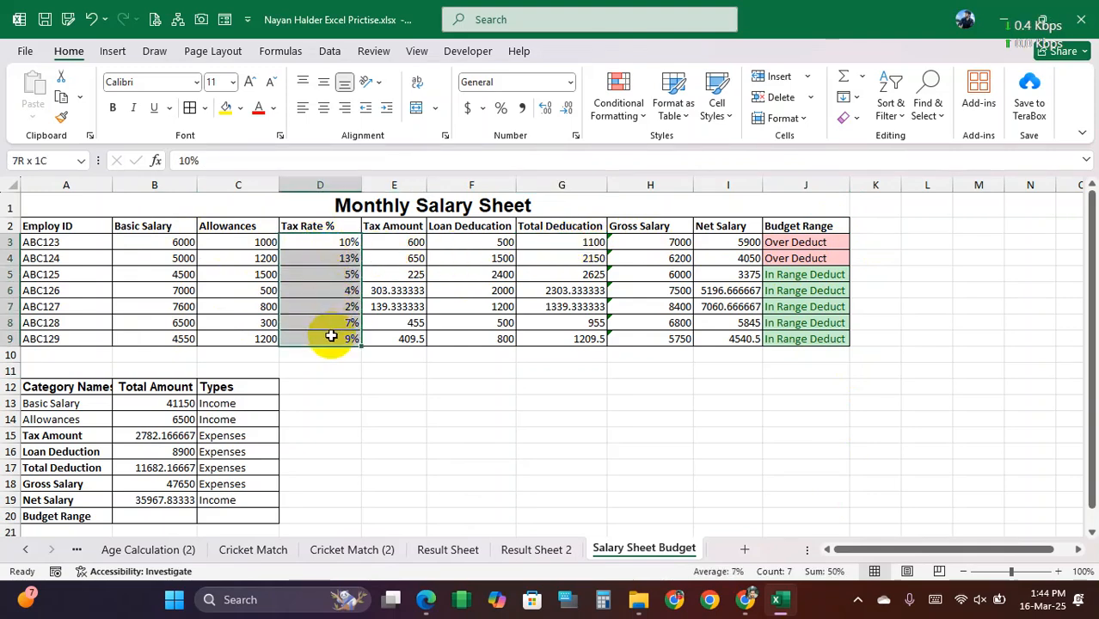
drag(581, 241, 579, 335)
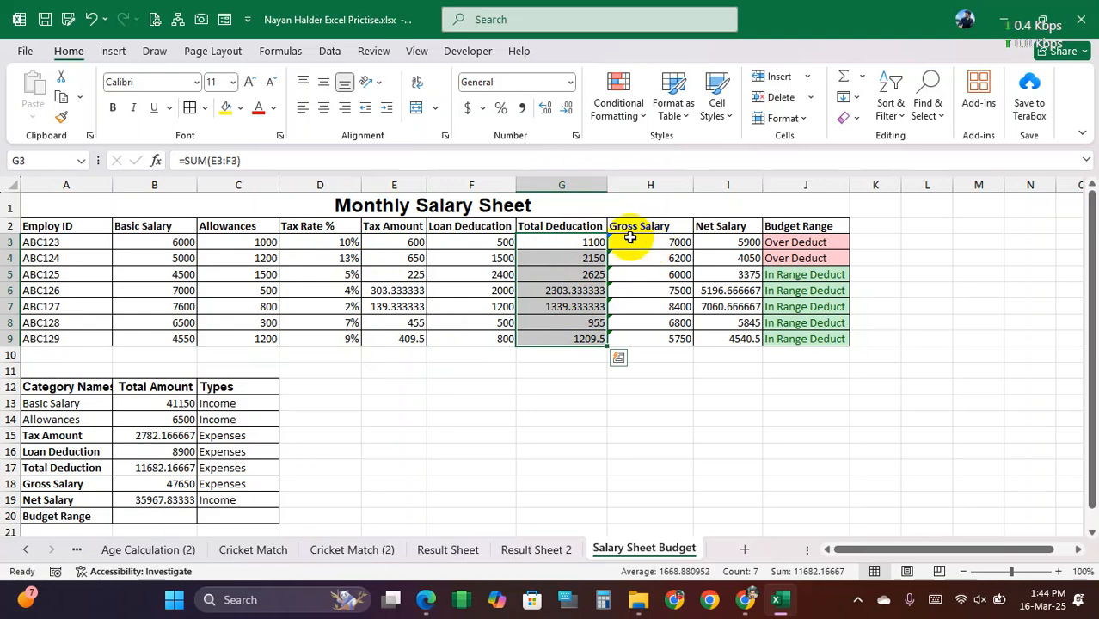
Step: Open the empty cell K3 beside the first Budget Range label for entry
click(878, 258)
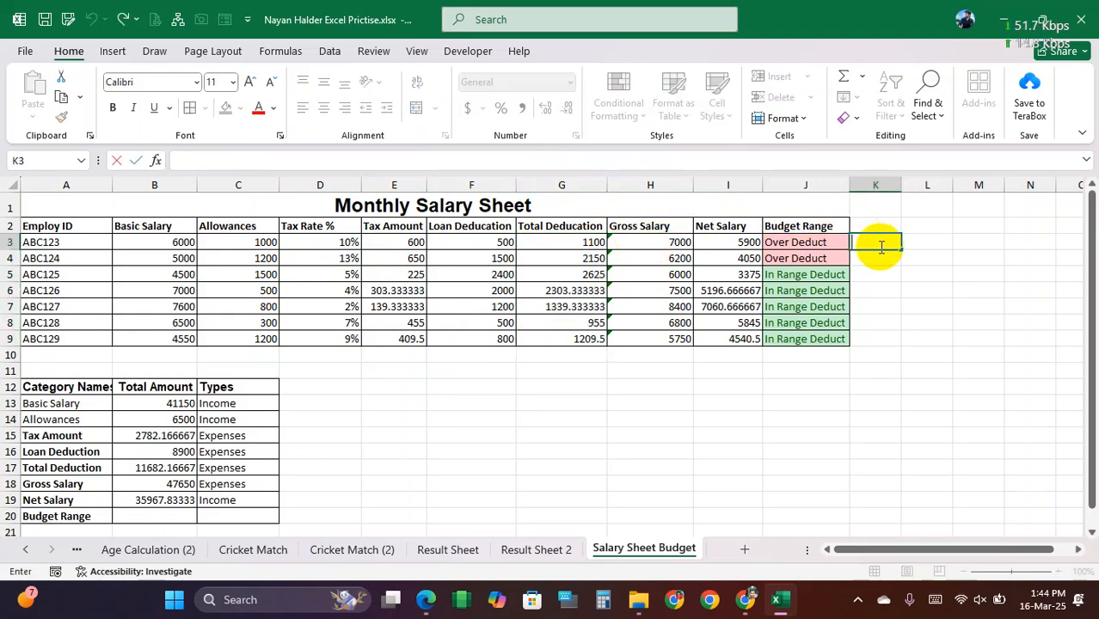